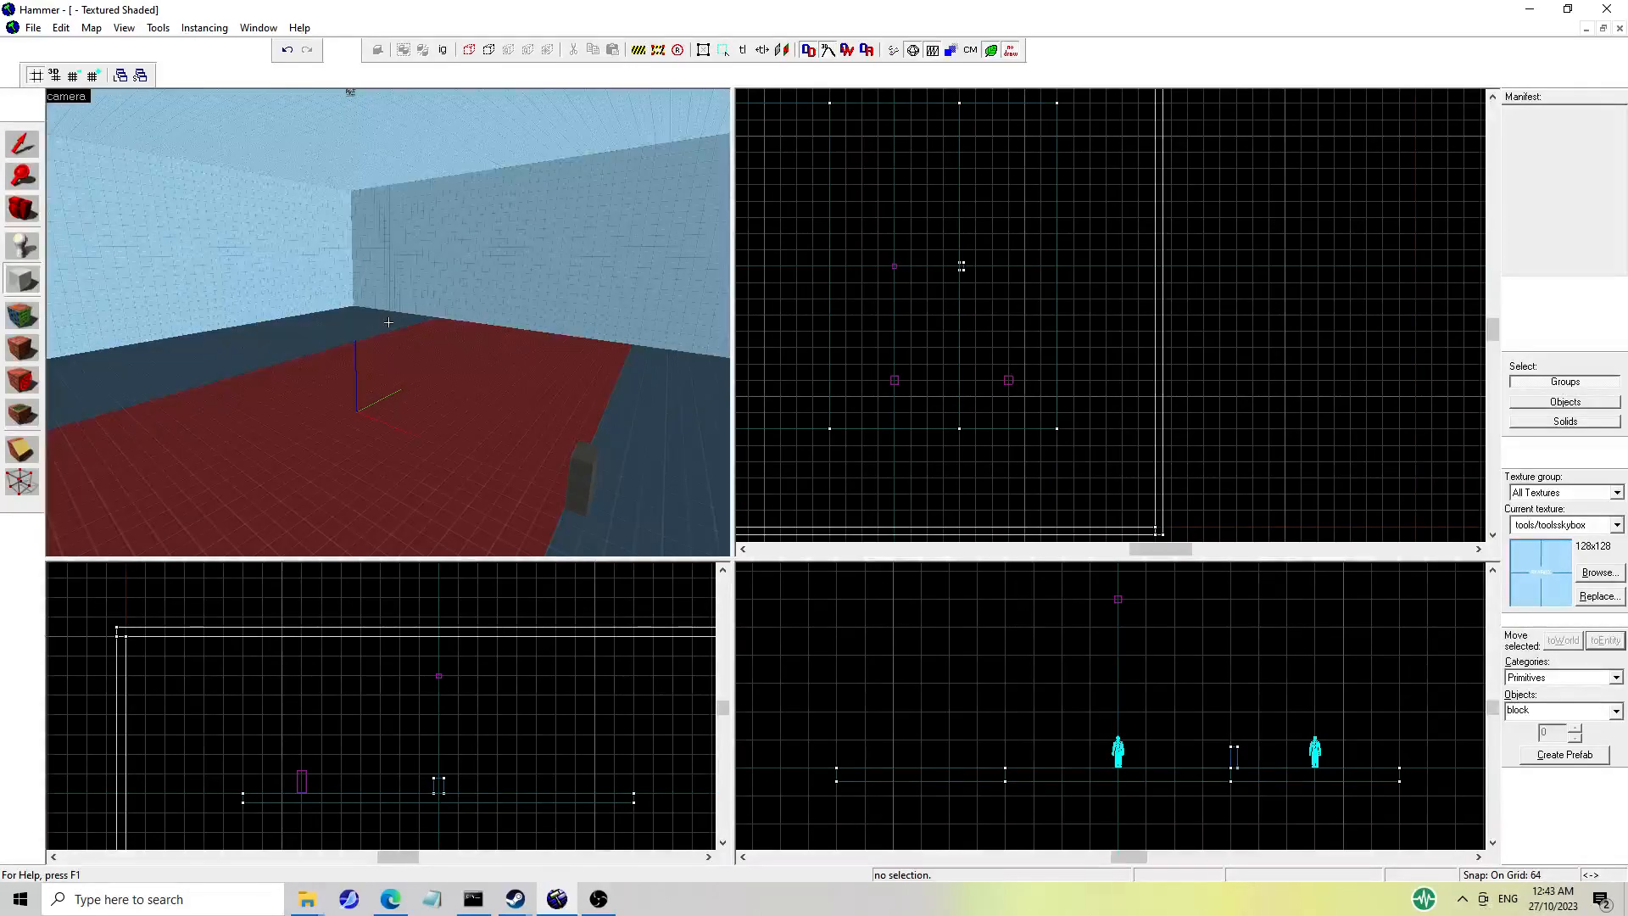
# Examine the skybox room, its red and blue floors, the player spawns and the small grey block from several angles.
pyautogui.press('a')
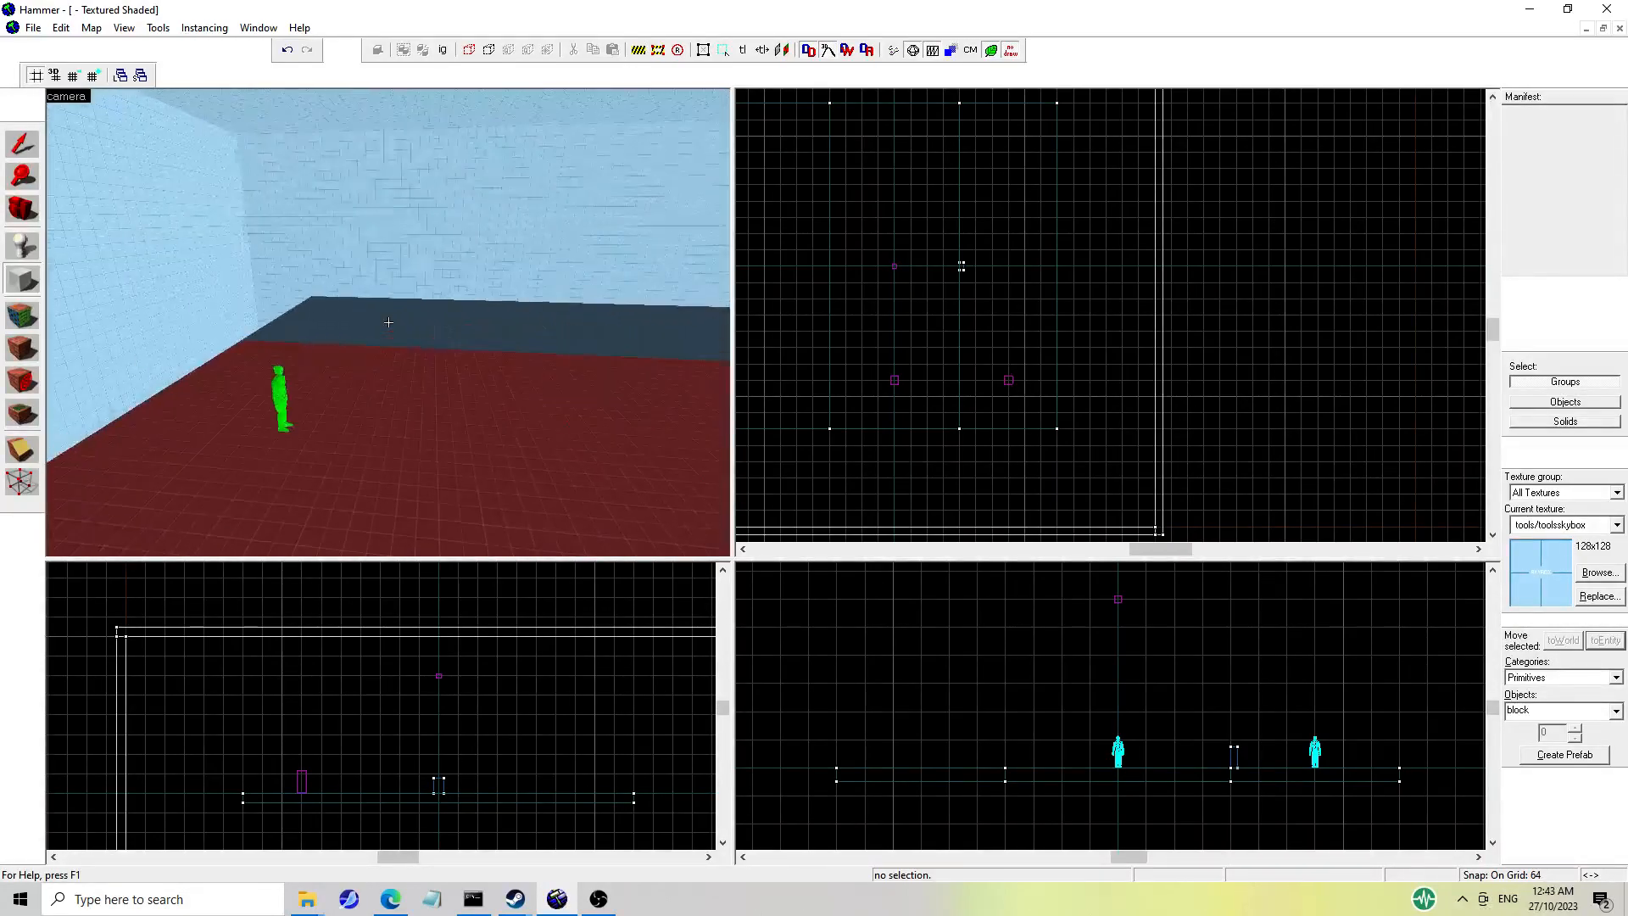
pyautogui.press('d')
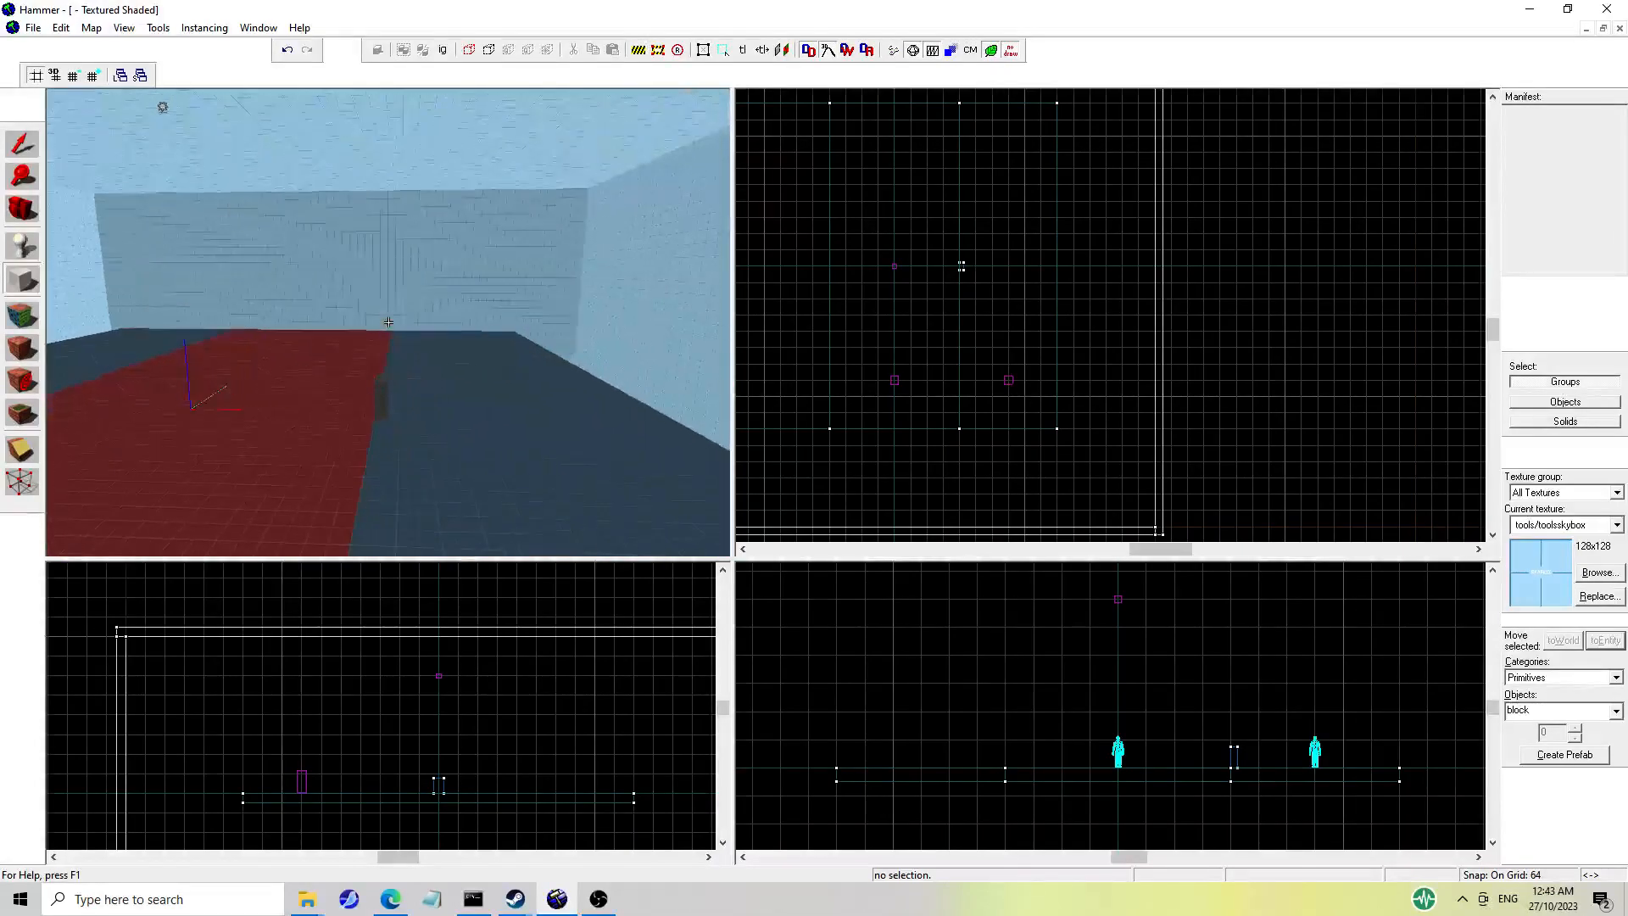
pyautogui.press('s')
pyautogui.press('a')
pyautogui.press('z')
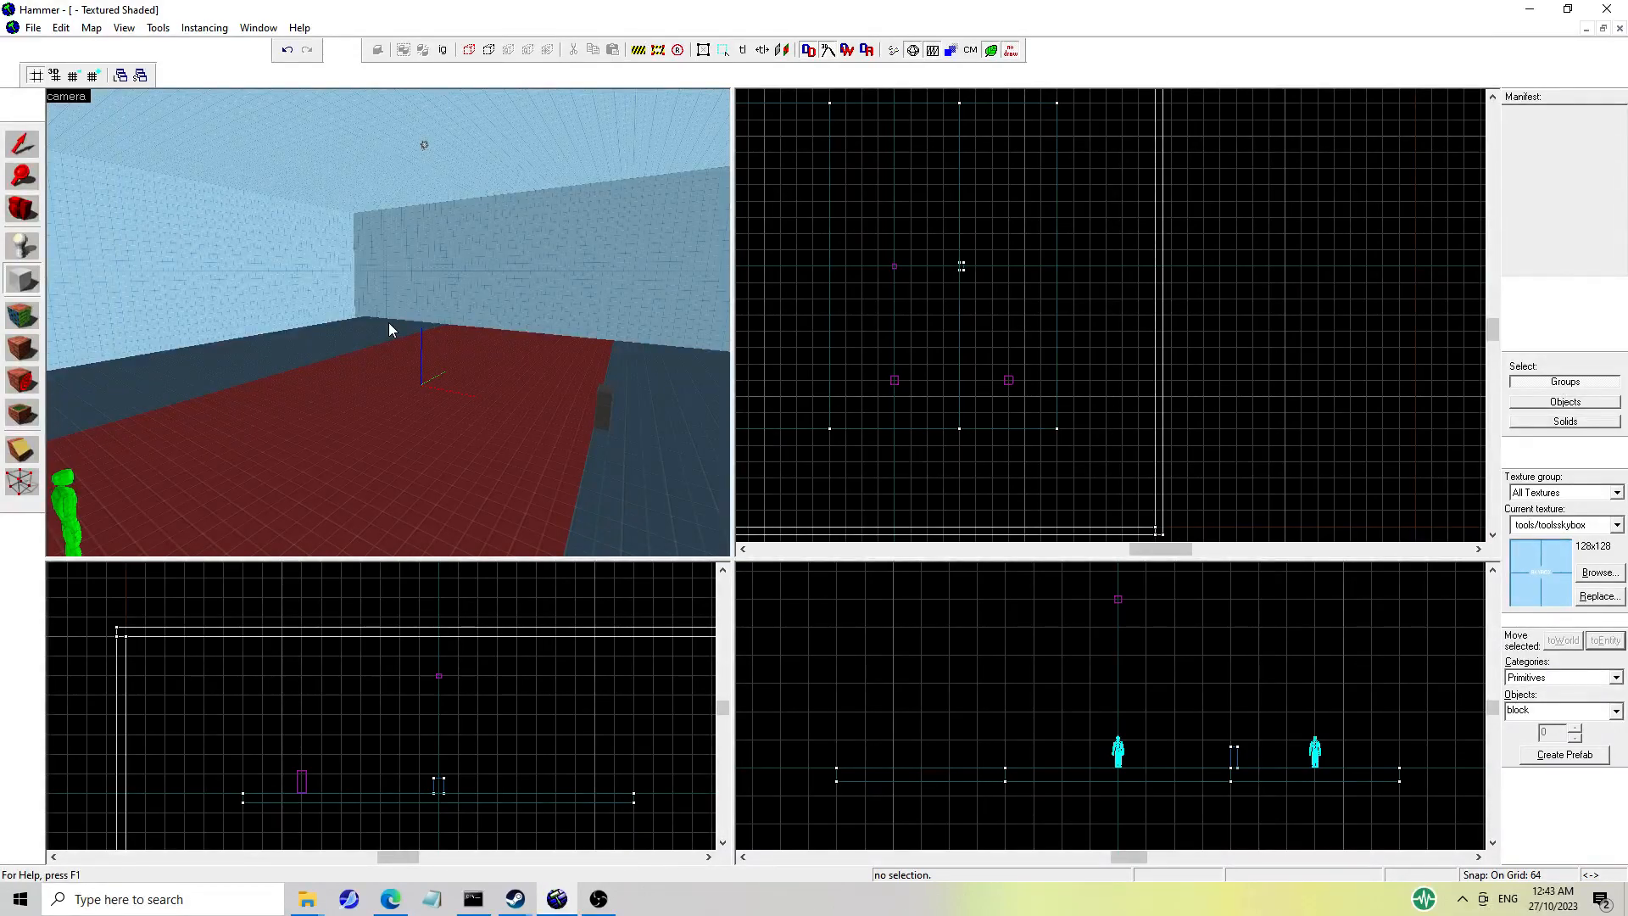
pyautogui.press('z')
pyautogui.press('s')
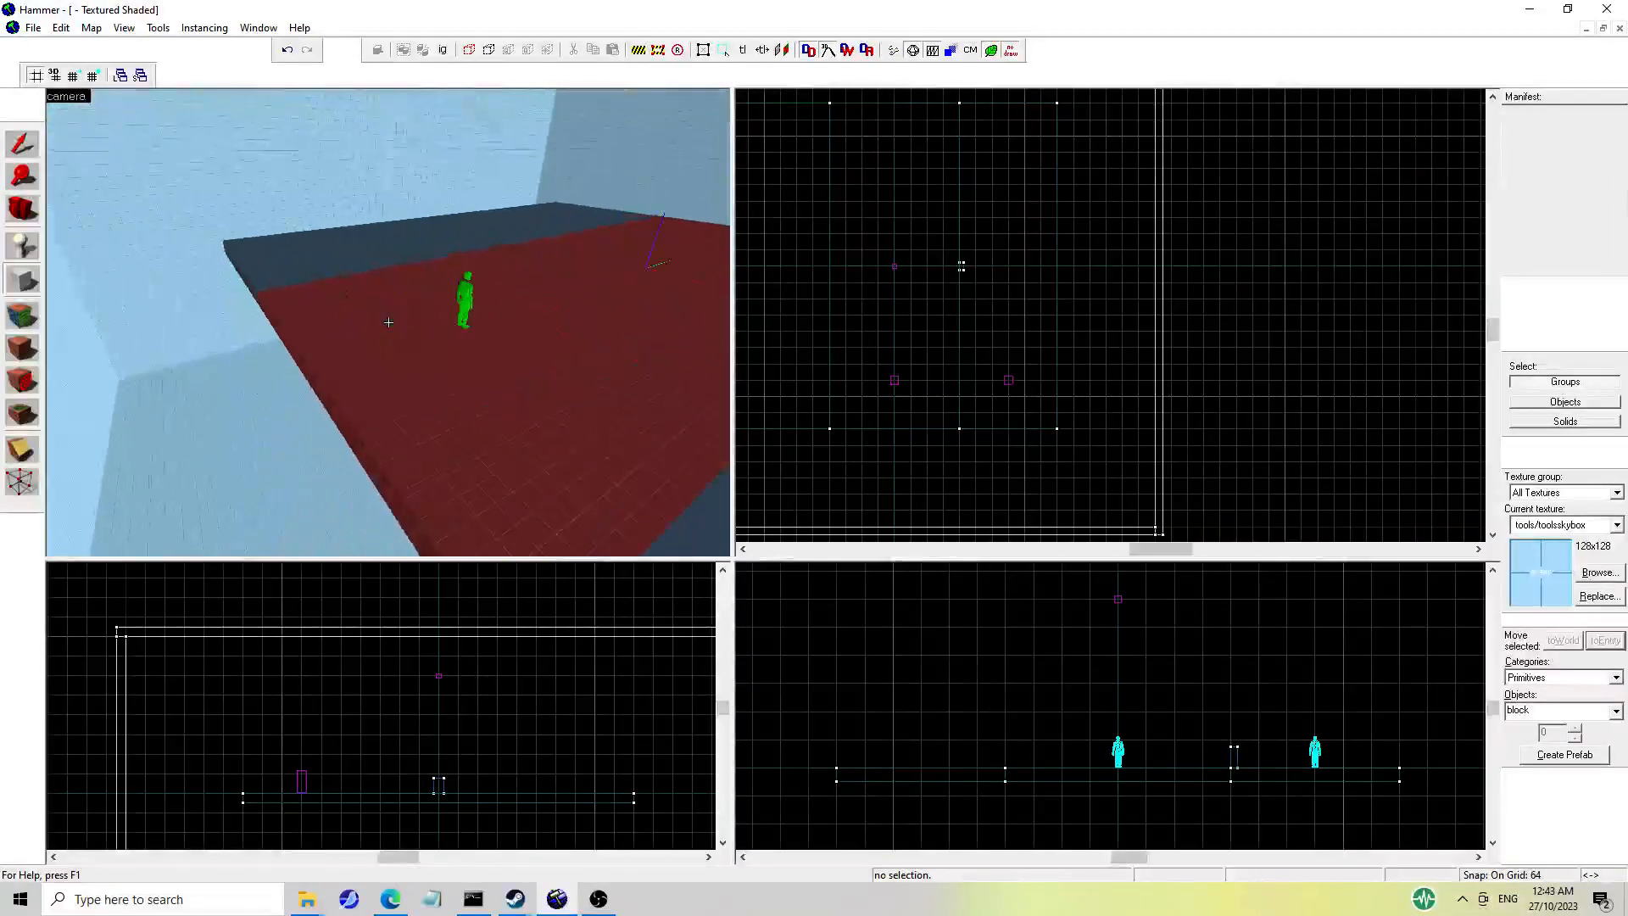
pyautogui.press('w')
pyautogui.press('w')
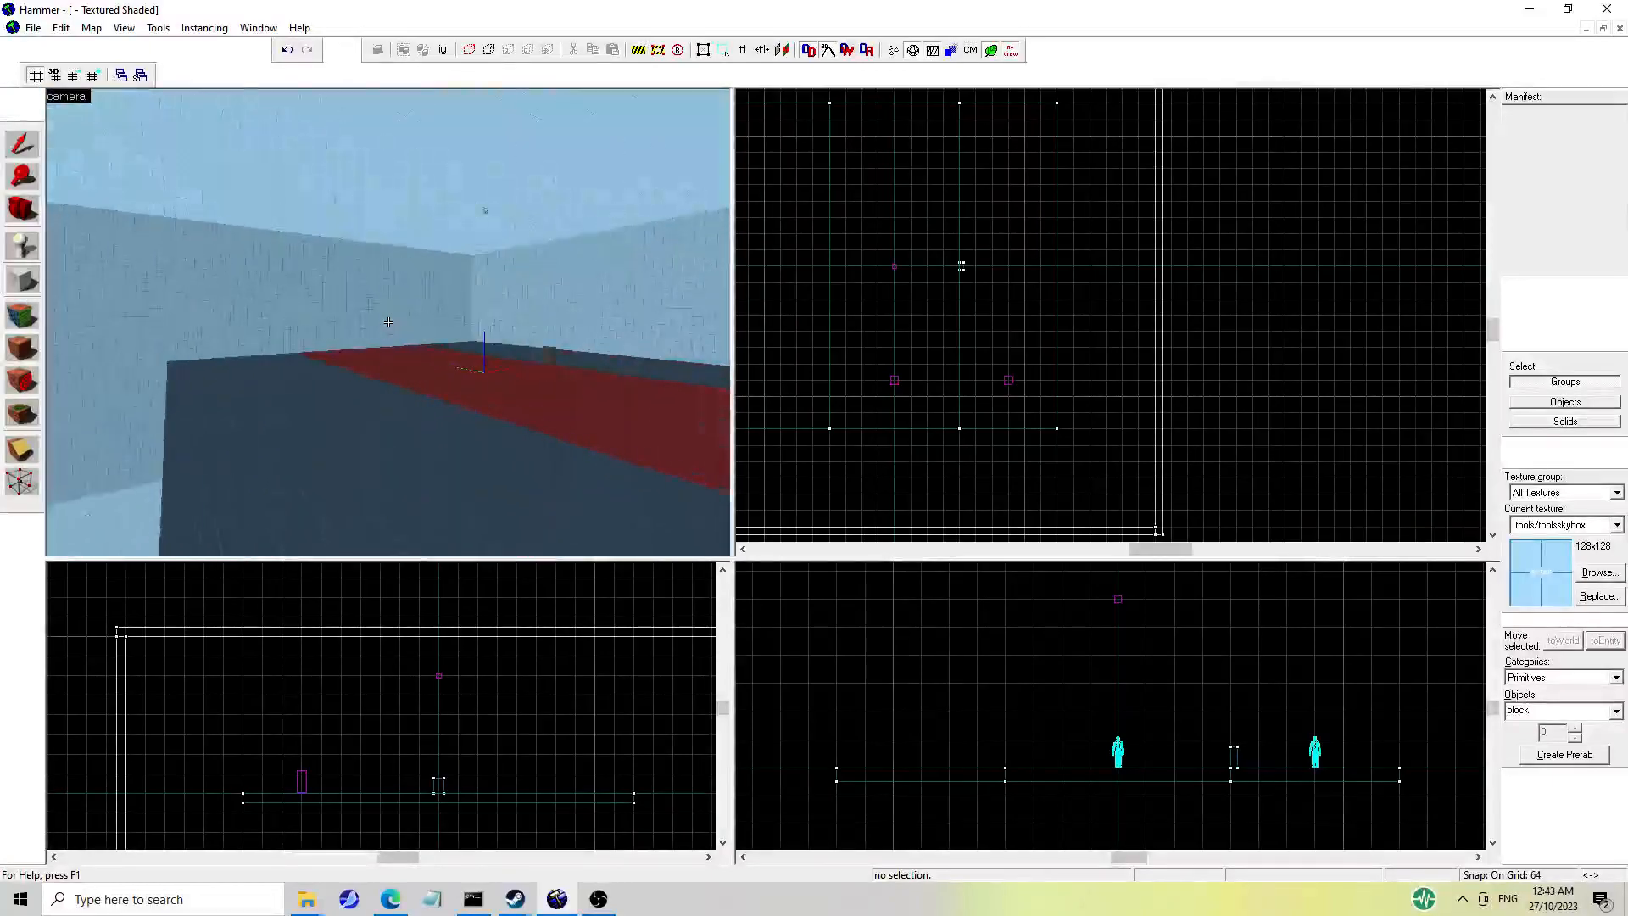
pyautogui.press('w')
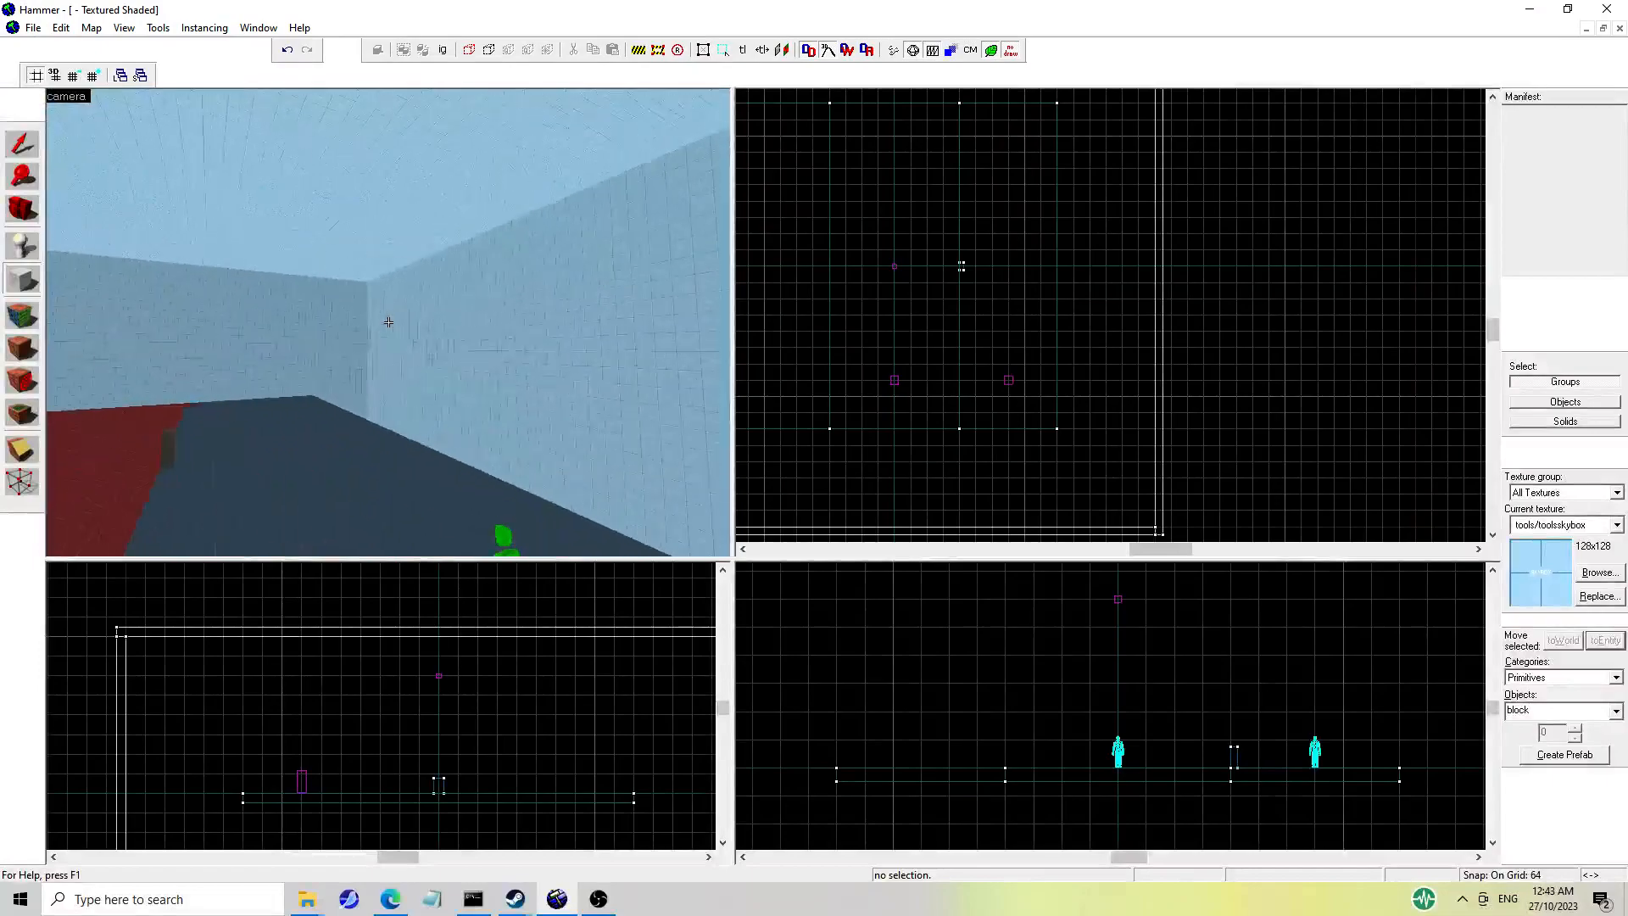
pyautogui.press('z')
pyautogui.press('z')
pyautogui.press('a')
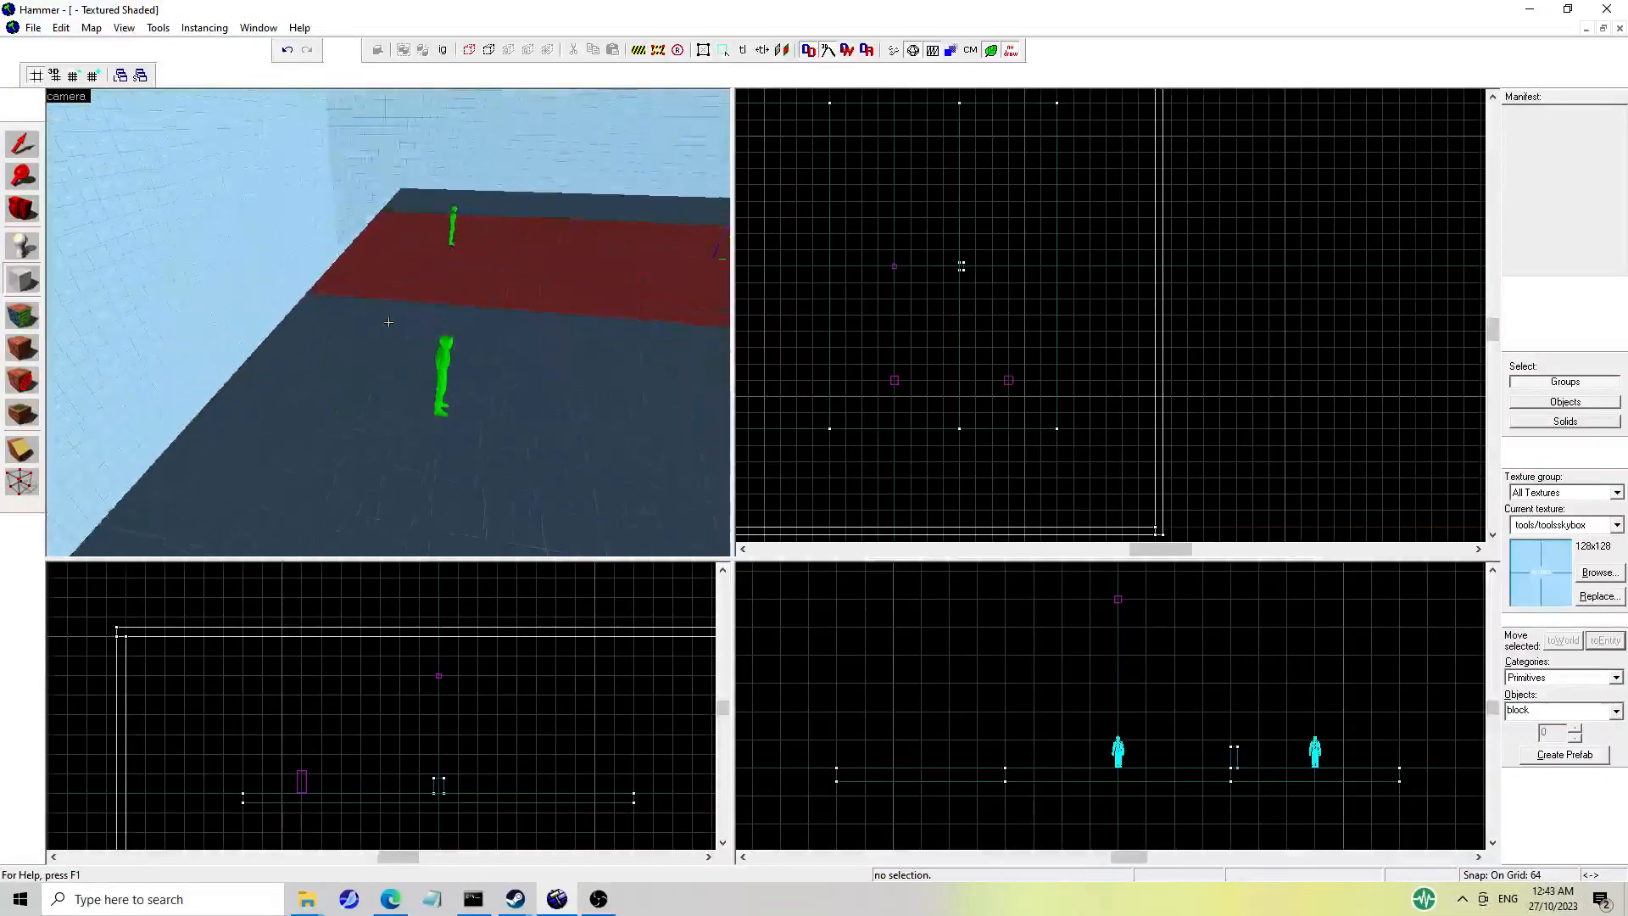
pyautogui.press('a')
pyautogui.press('w')
pyautogui.press('s')
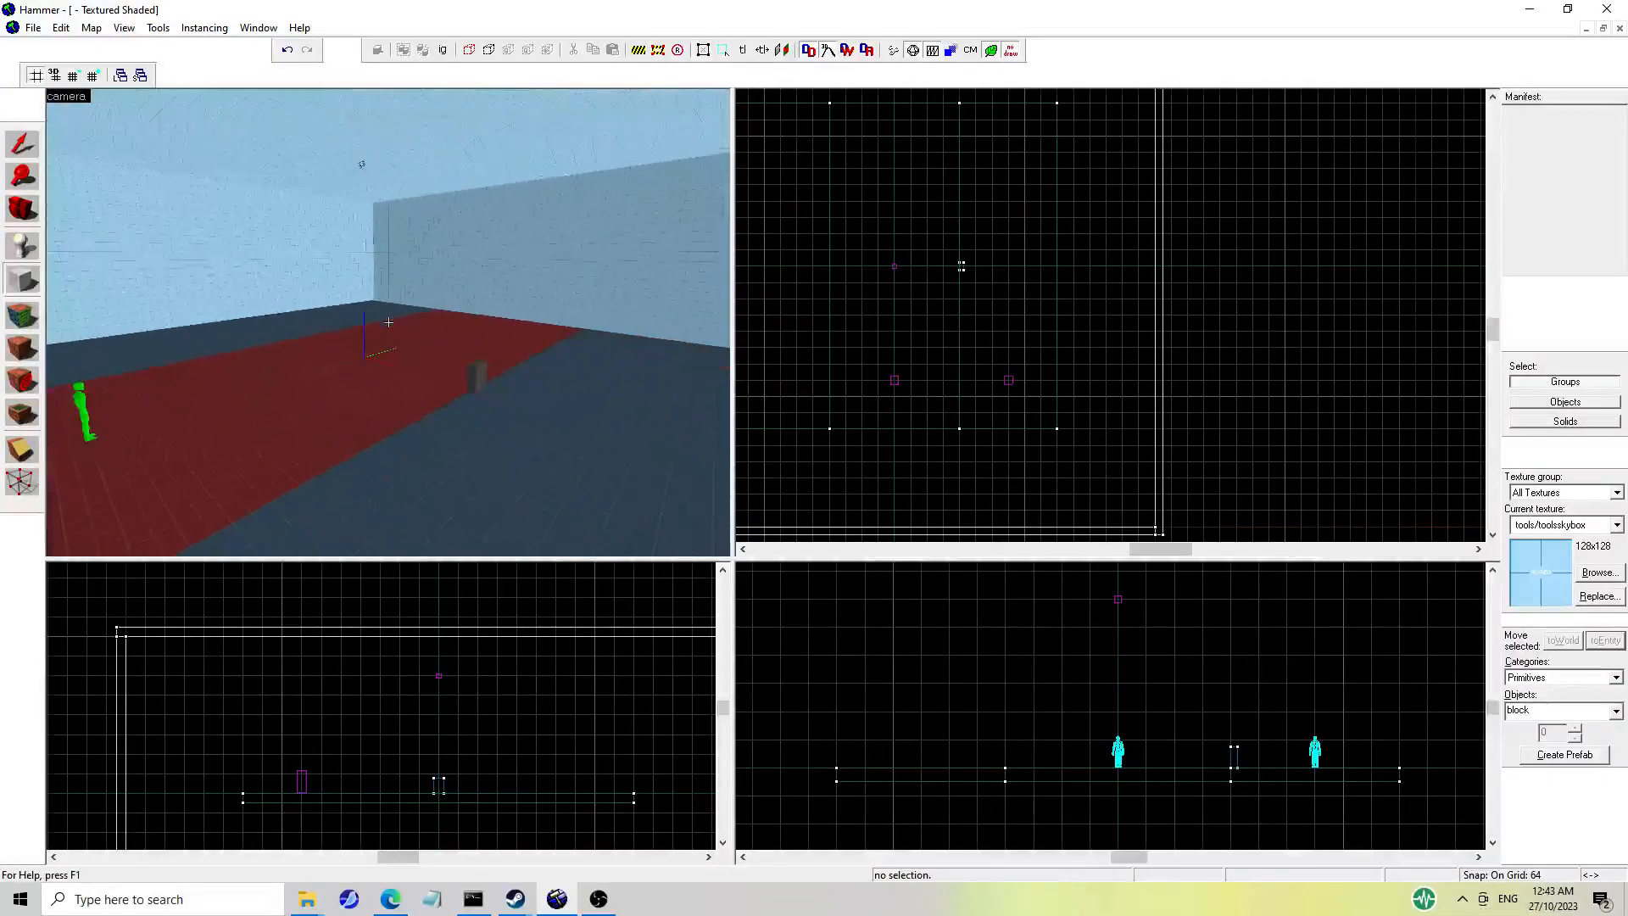
pyautogui.press('z')
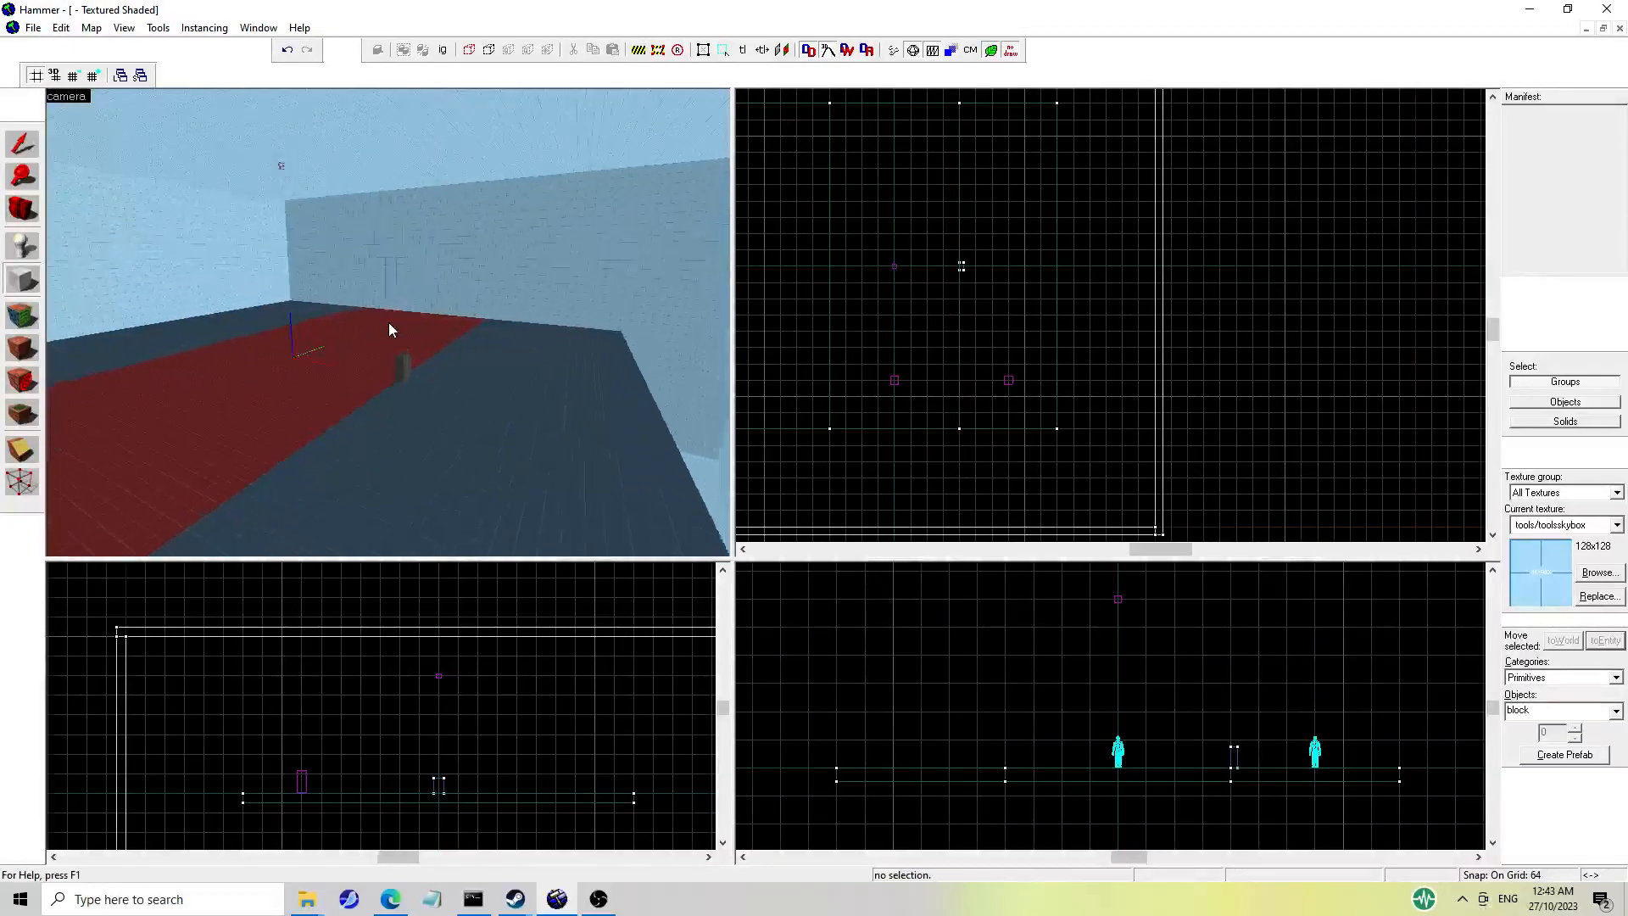
pyautogui.press('w')
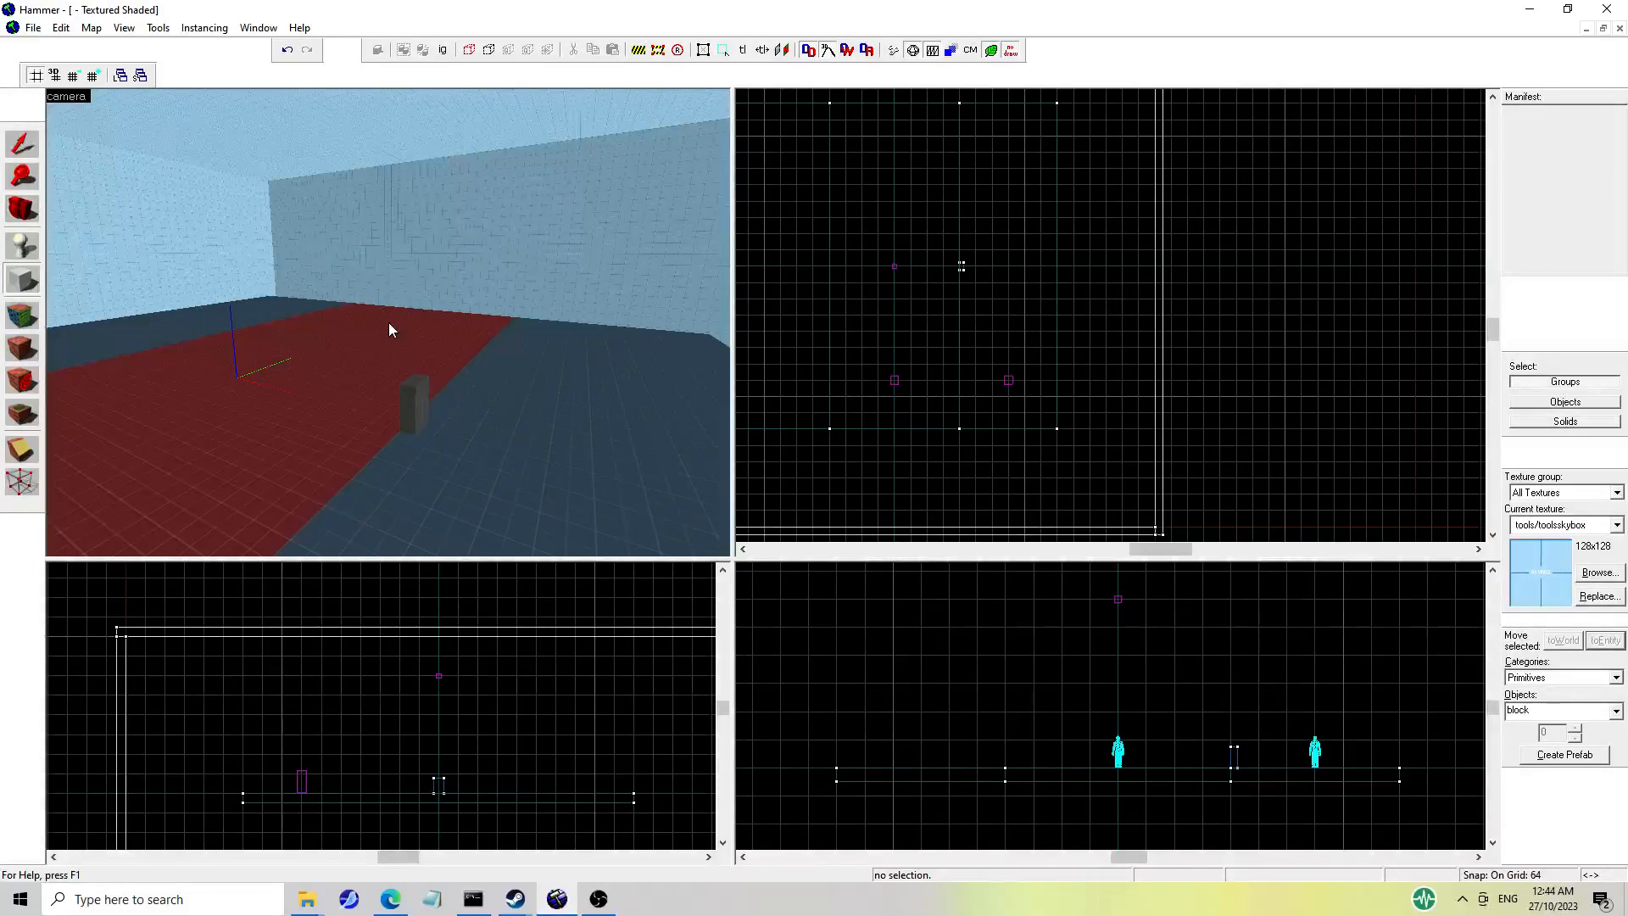
pyautogui.press('s')
pyautogui.press('w')
pyautogui.press('z')
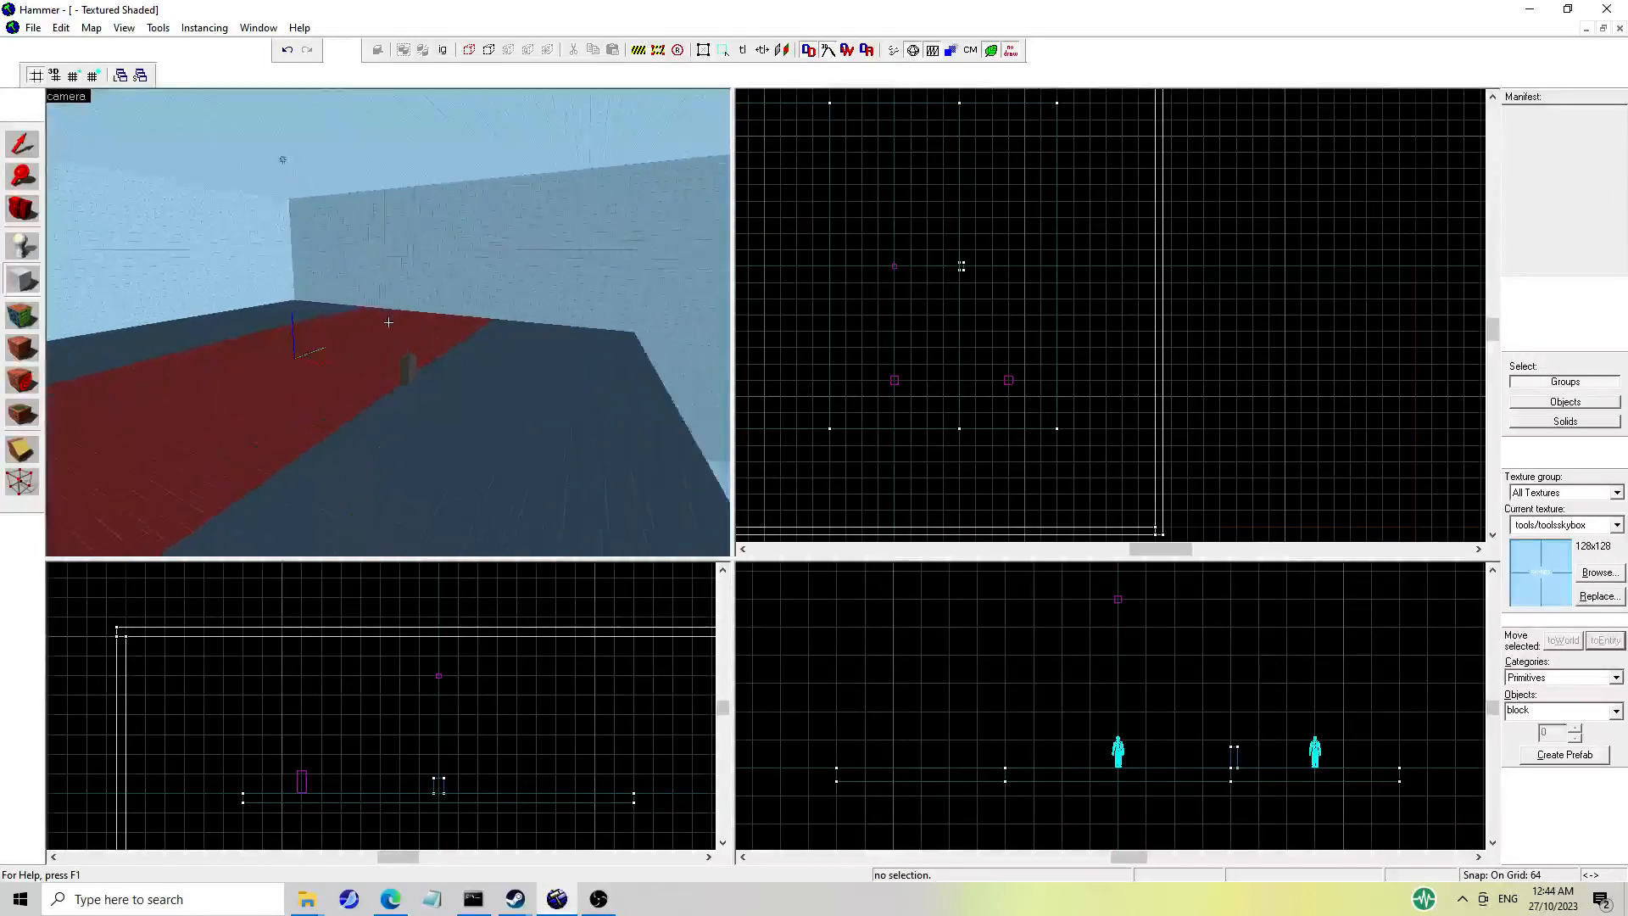
pyautogui.press('w')
pyautogui.press('a')
pyautogui.press('s')
pyautogui.press('w')
pyautogui.press('d')
pyautogui.press('a')
pyautogui.press('w')
pyautogui.press('w')
pyautogui.press('s')
pyautogui.press('w')
pyautogui.press('z')
pyautogui.hotkey('shift', 's')
# Inspect the light_environment entity's properties and highlight the surrounding skybox brushes.
pyautogui.doubleClick(397, 279)
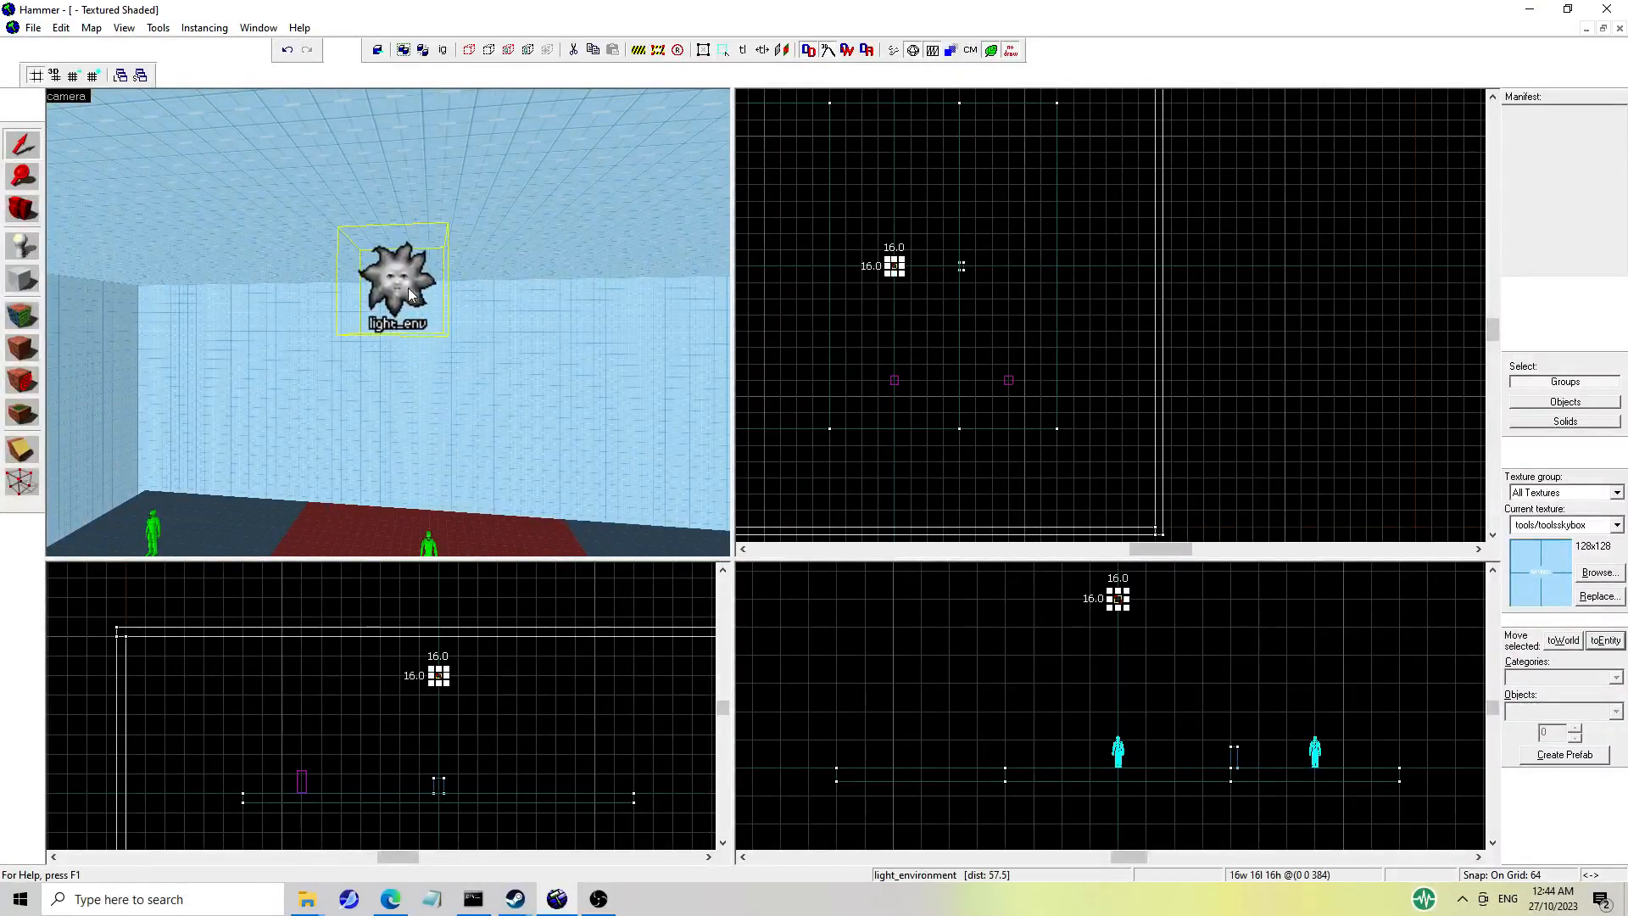
pyautogui.click(1080, 254)
pyautogui.click(341, 285)
pyautogui.press('z')
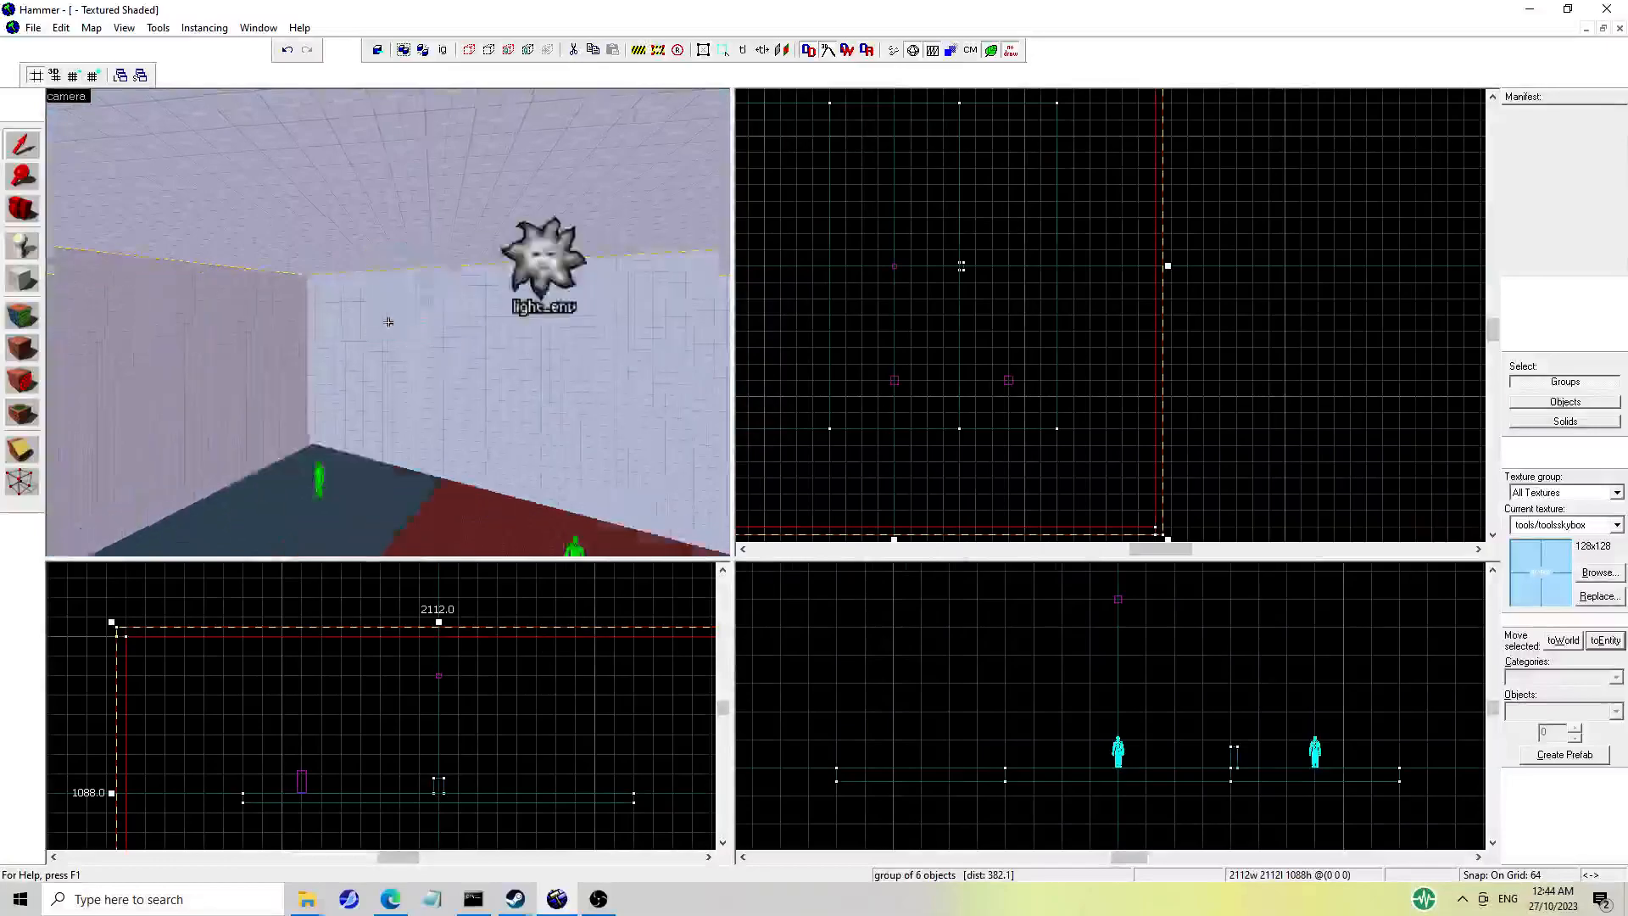
pyautogui.press('w')
pyautogui.press('z')
# Highlight the blue floor brush beside the red one, and clear the selection.
pyautogui.click(532, 374)
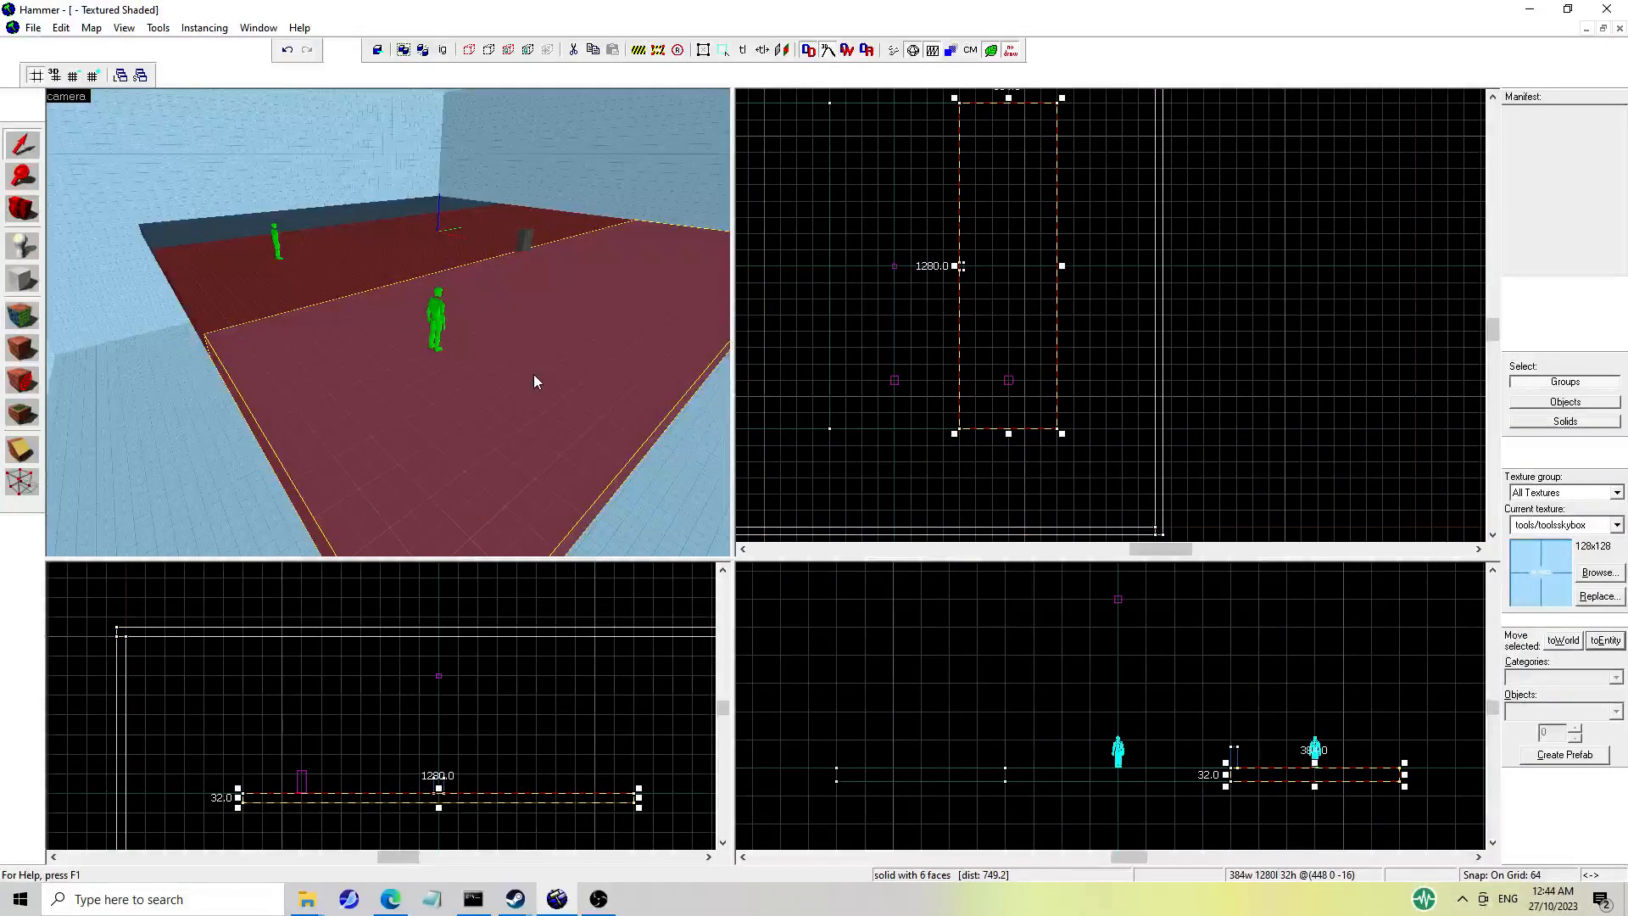
pyautogui.press('z')
pyautogui.press('w')
pyautogui.press('z')
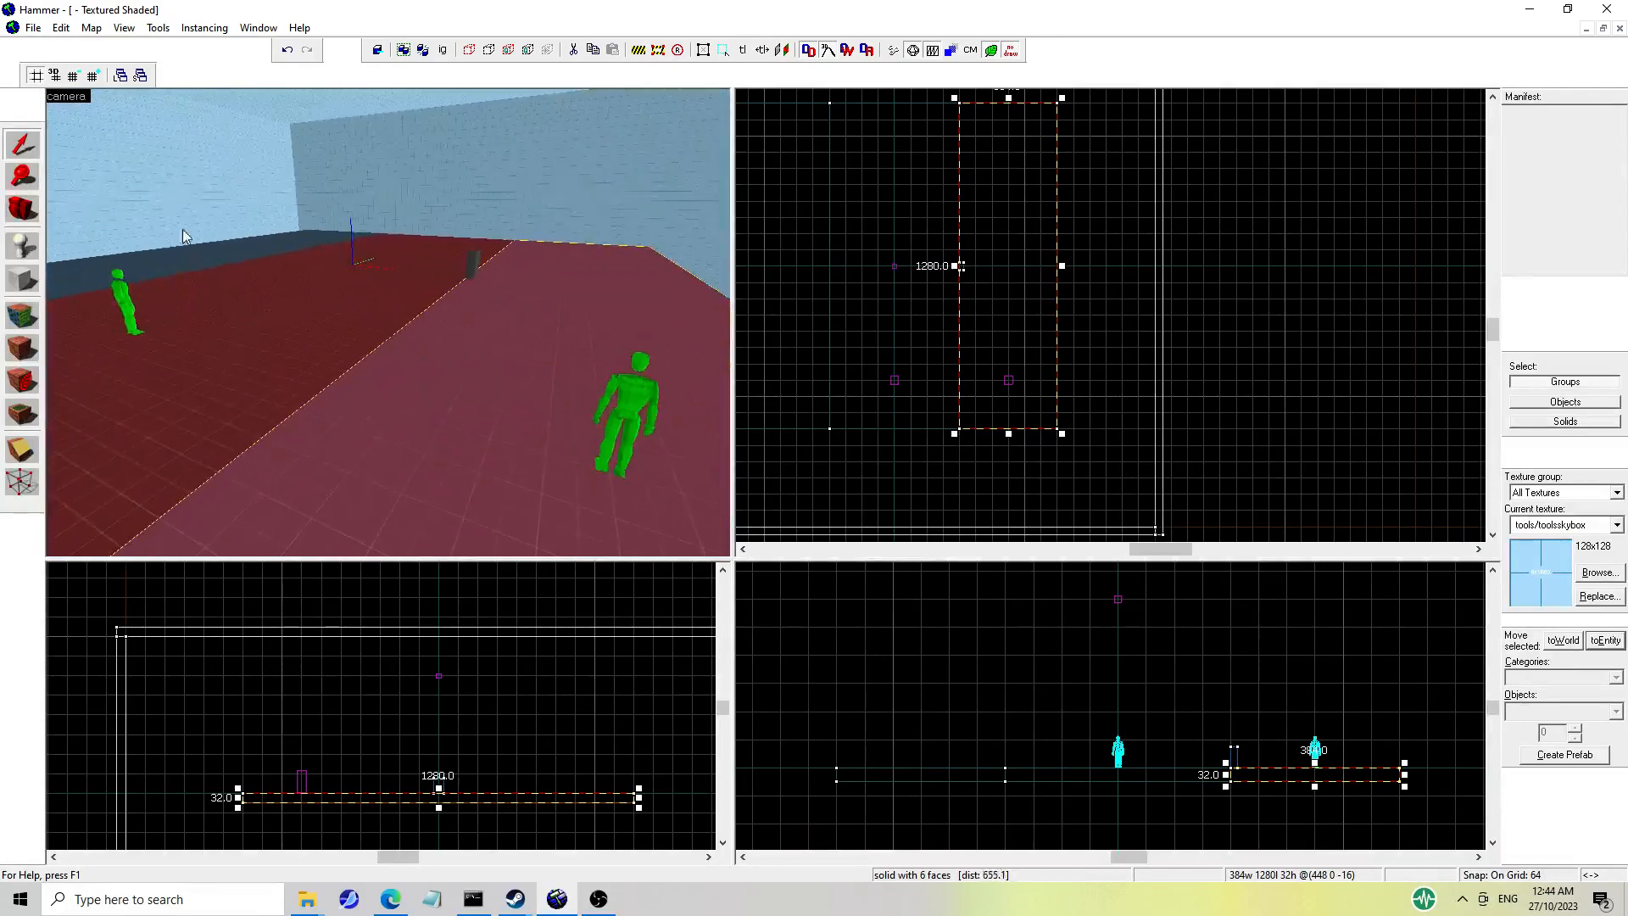
pyautogui.click(836, 302)
pyautogui.press('z')
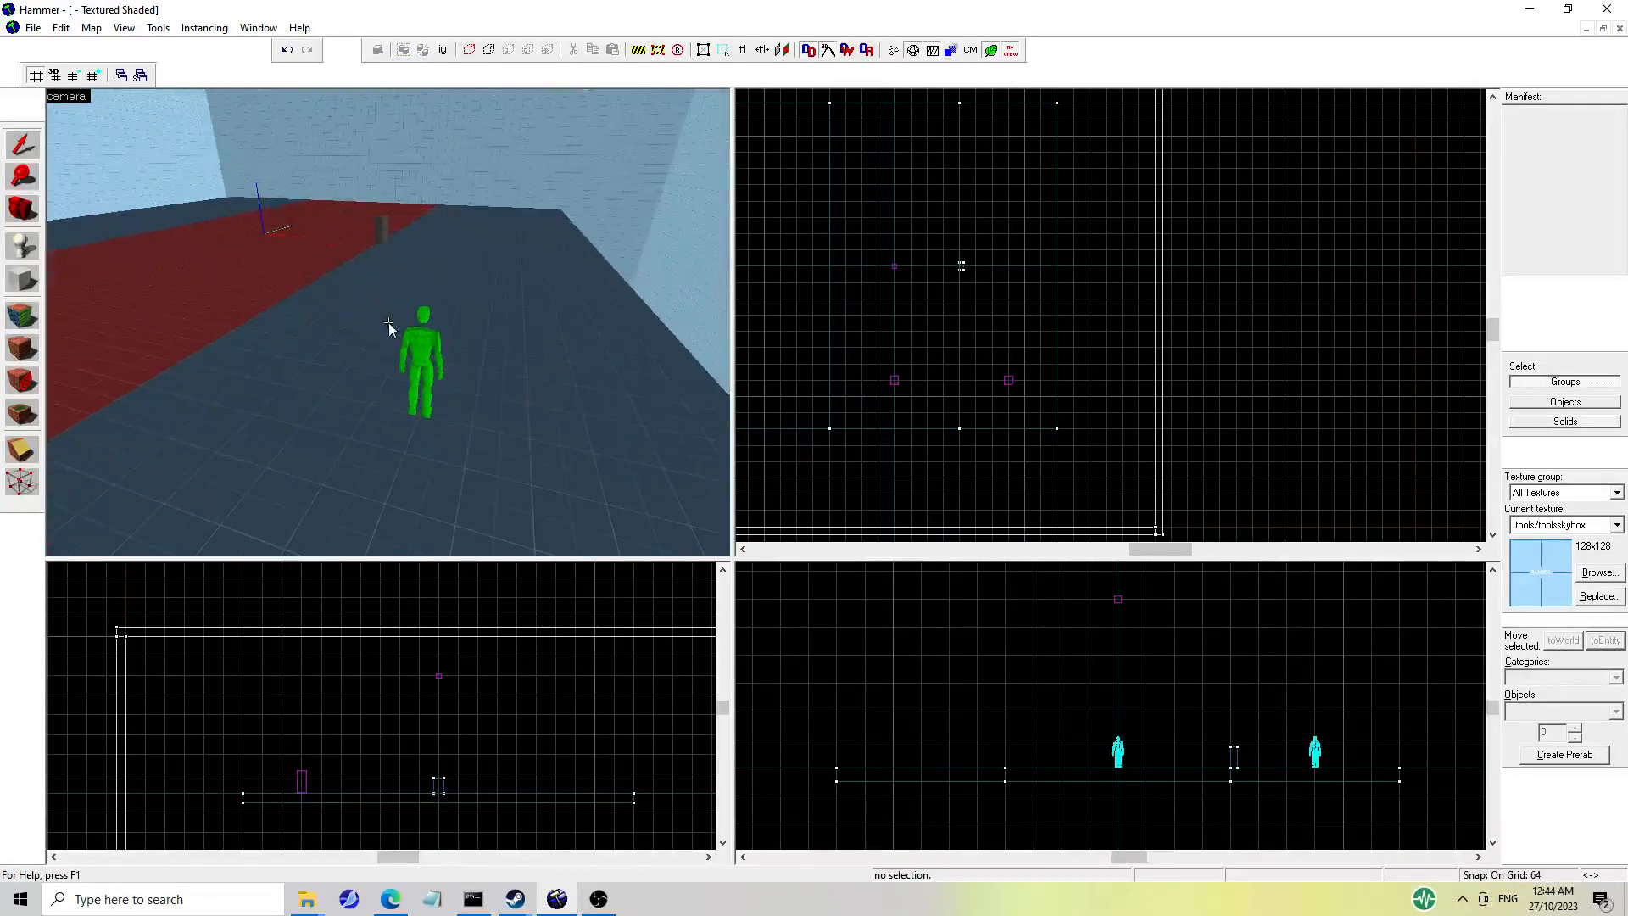
# Inspect the properties of the player spawns on the blue and red floors, and deselect them.
pyautogui.doubleClick(437, 347)
pyautogui.press('z')
pyautogui.press('z')
pyautogui.click(283, 288)
pyautogui.click(290, 294)
pyautogui.click(1081, 255)
pyautogui.click(841, 272)
pyautogui.press('z')
pyautogui.press('z')
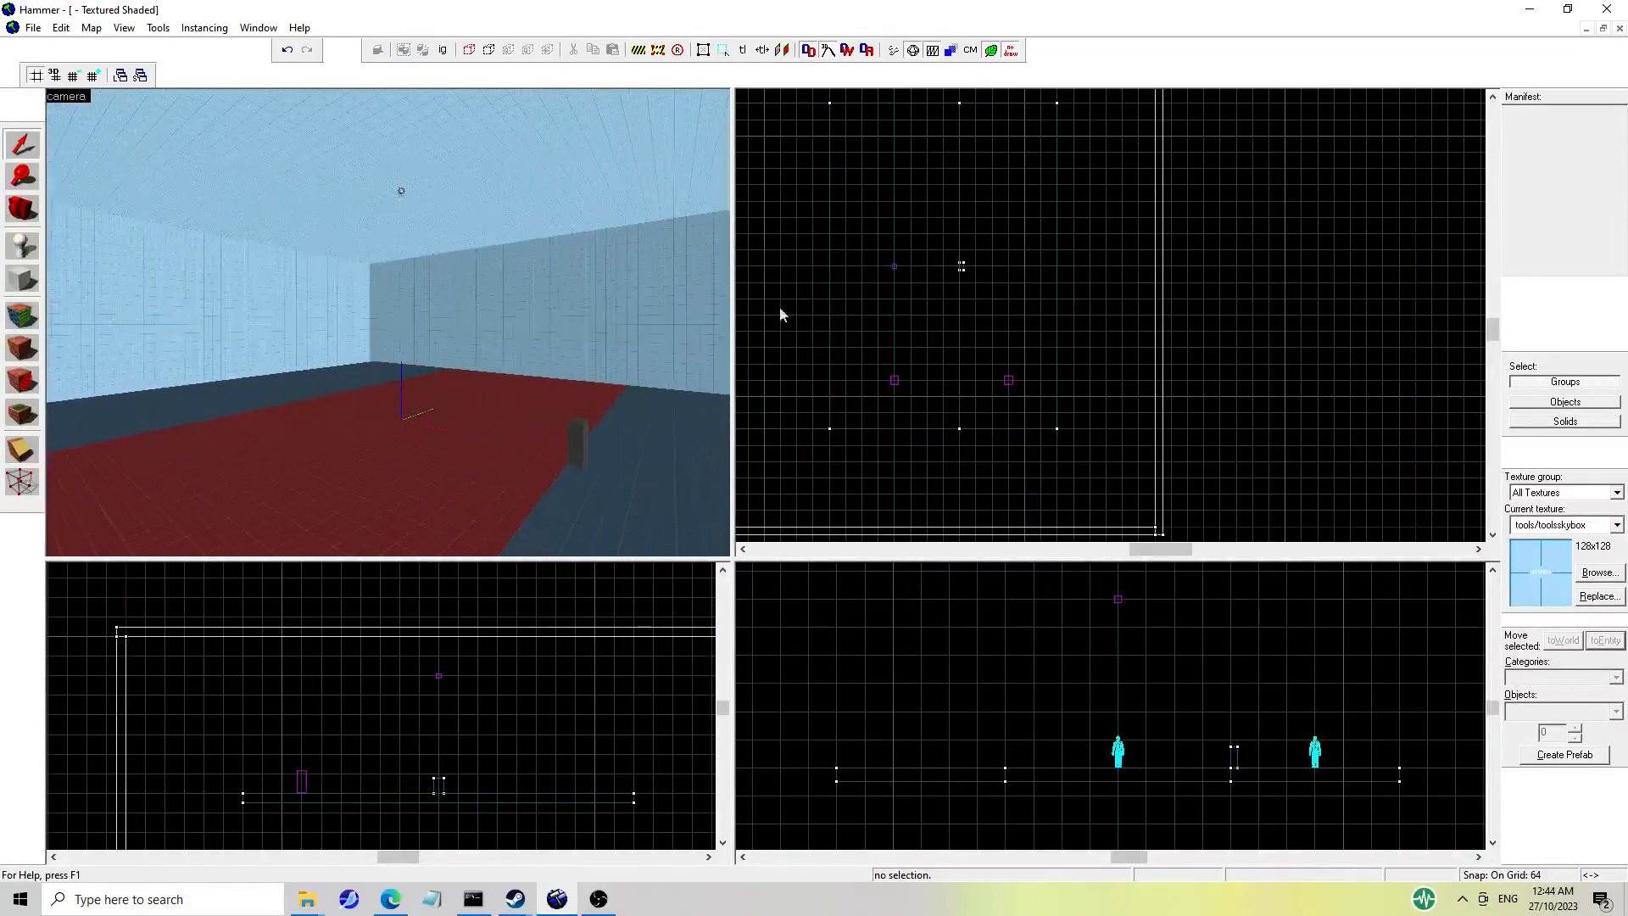
# Convert the small grey block between the red and blue floors into a func_button entity.
pyautogui.press('z')
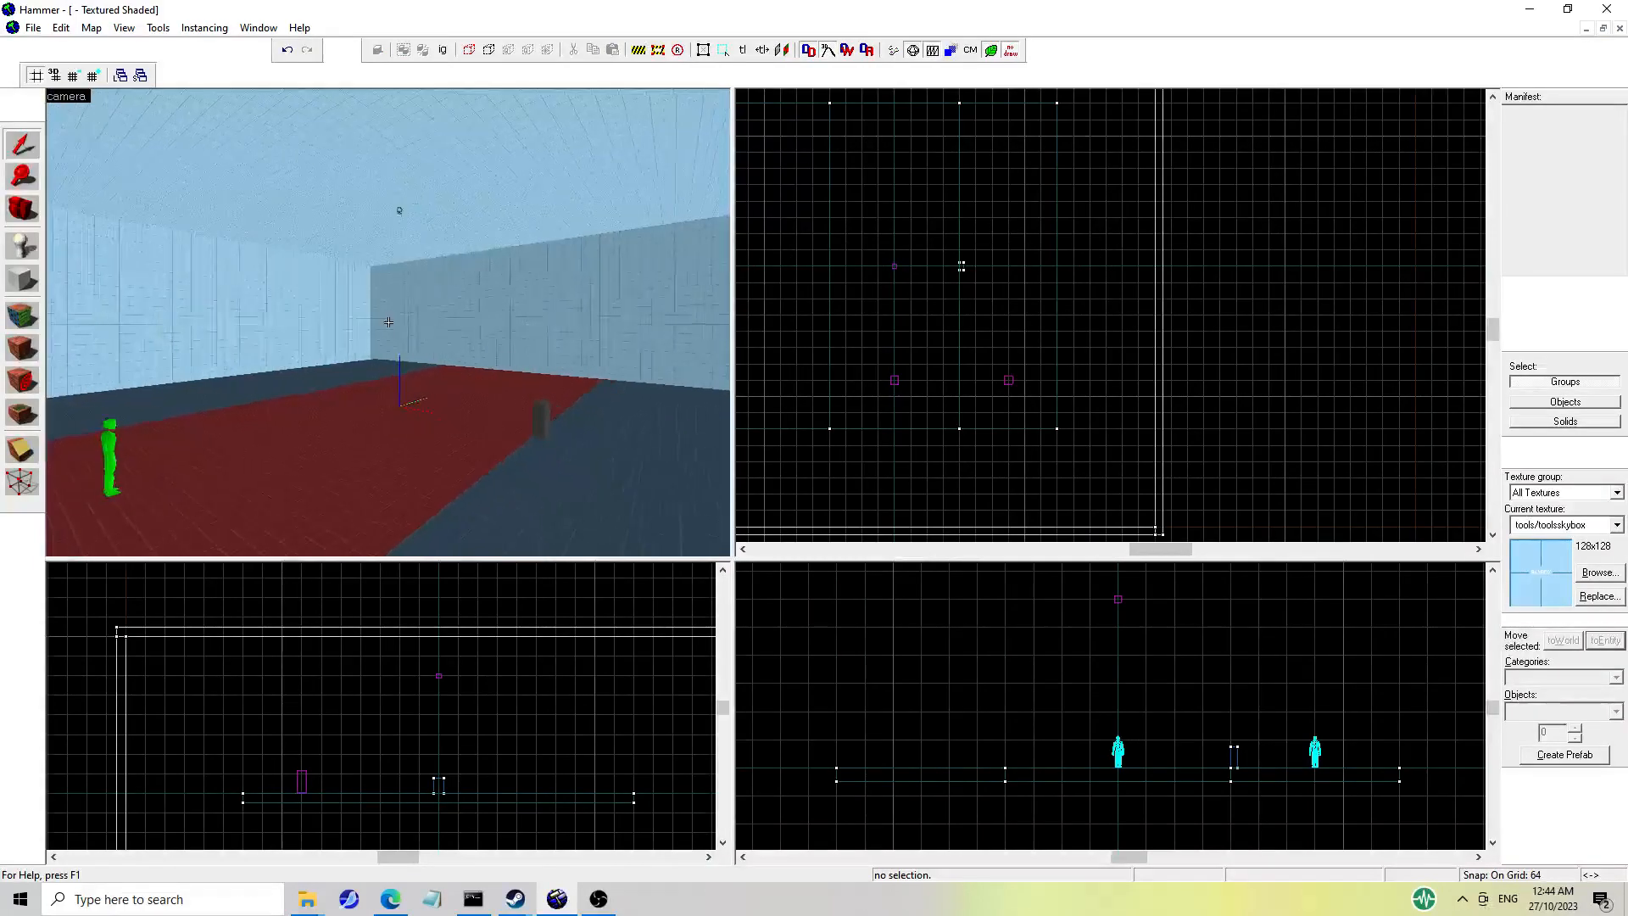
pyautogui.press('z')
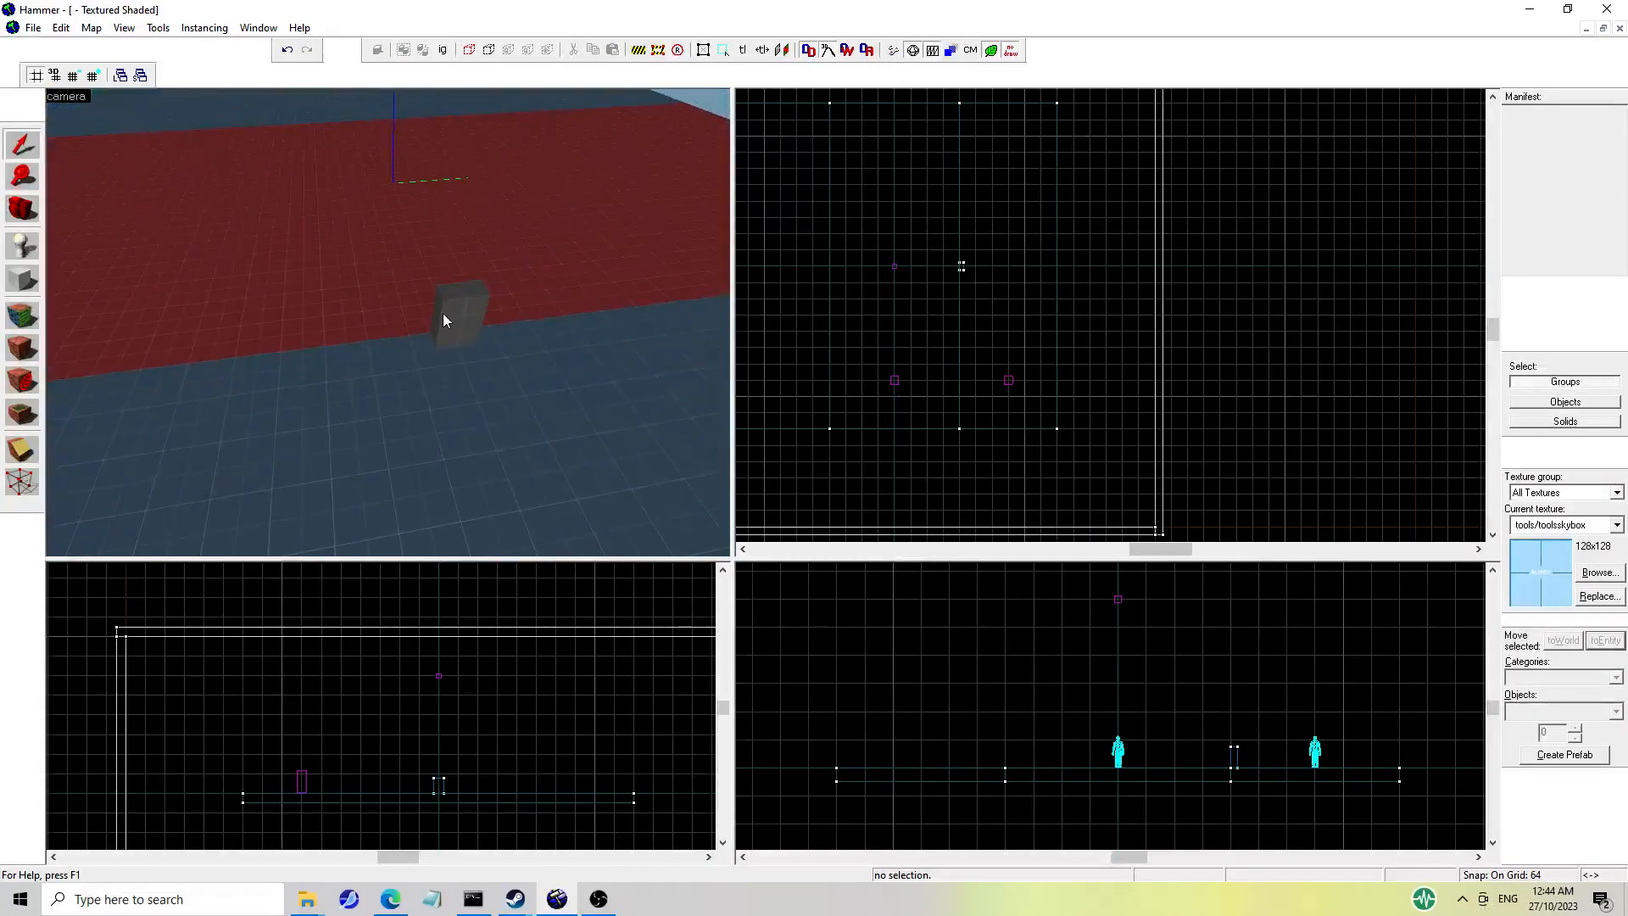
pyautogui.doubleClick(440, 320)
pyautogui.click(1091, 248)
pyautogui.click(1602, 641)
pyautogui.click(657, 325)
pyautogui.write('func_button')
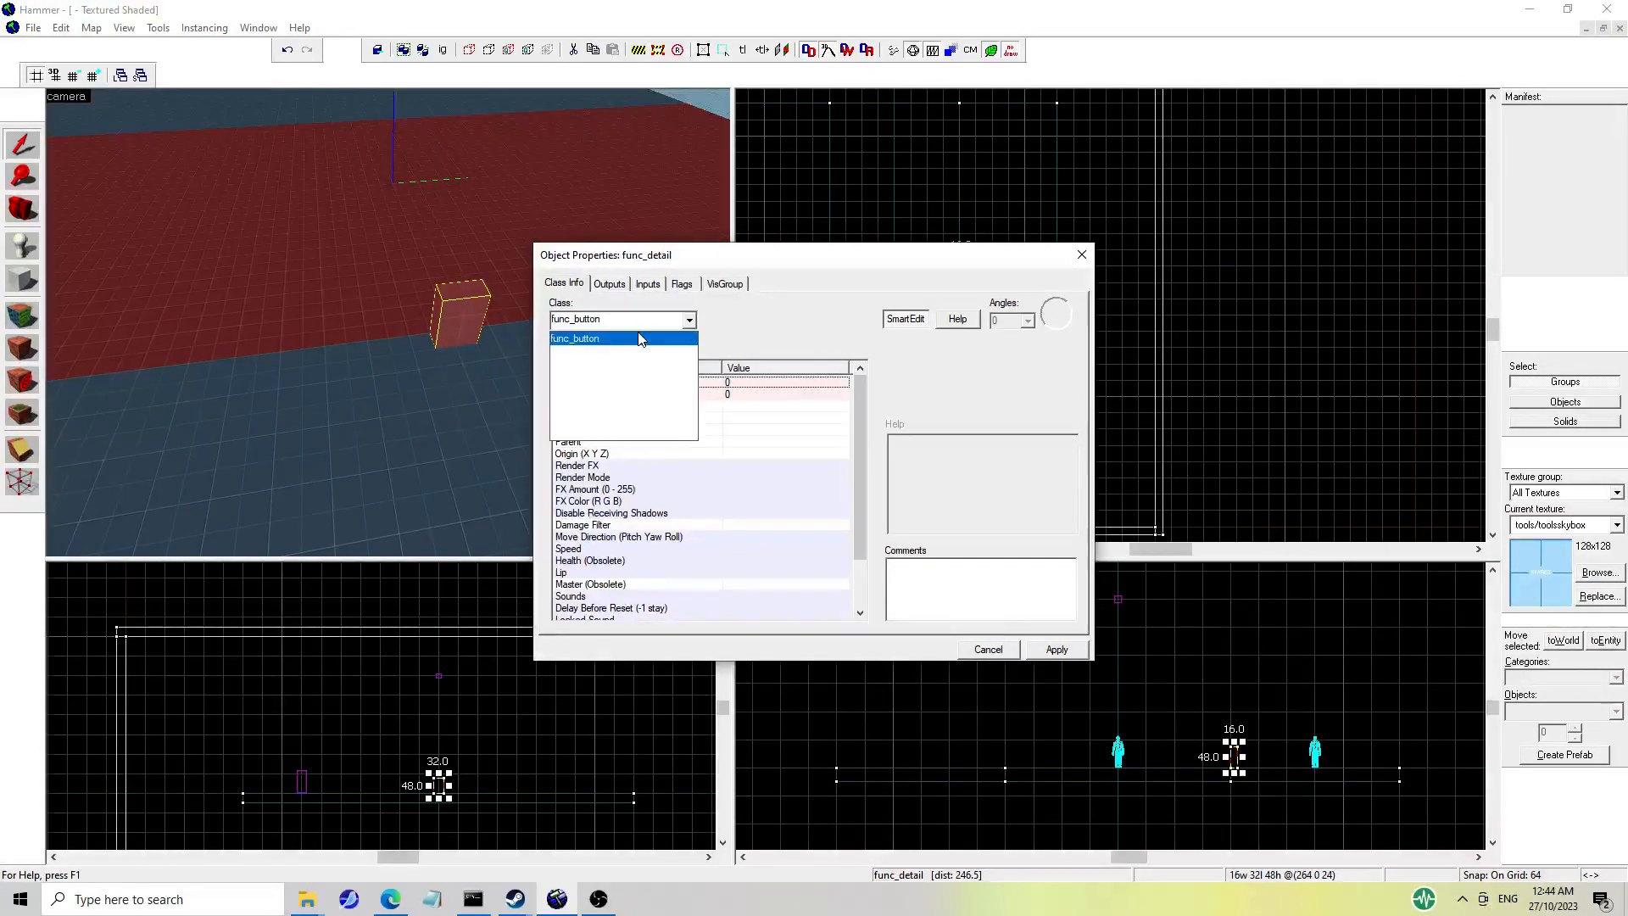
pyautogui.click(640, 339)
pyautogui.click(1057, 650)
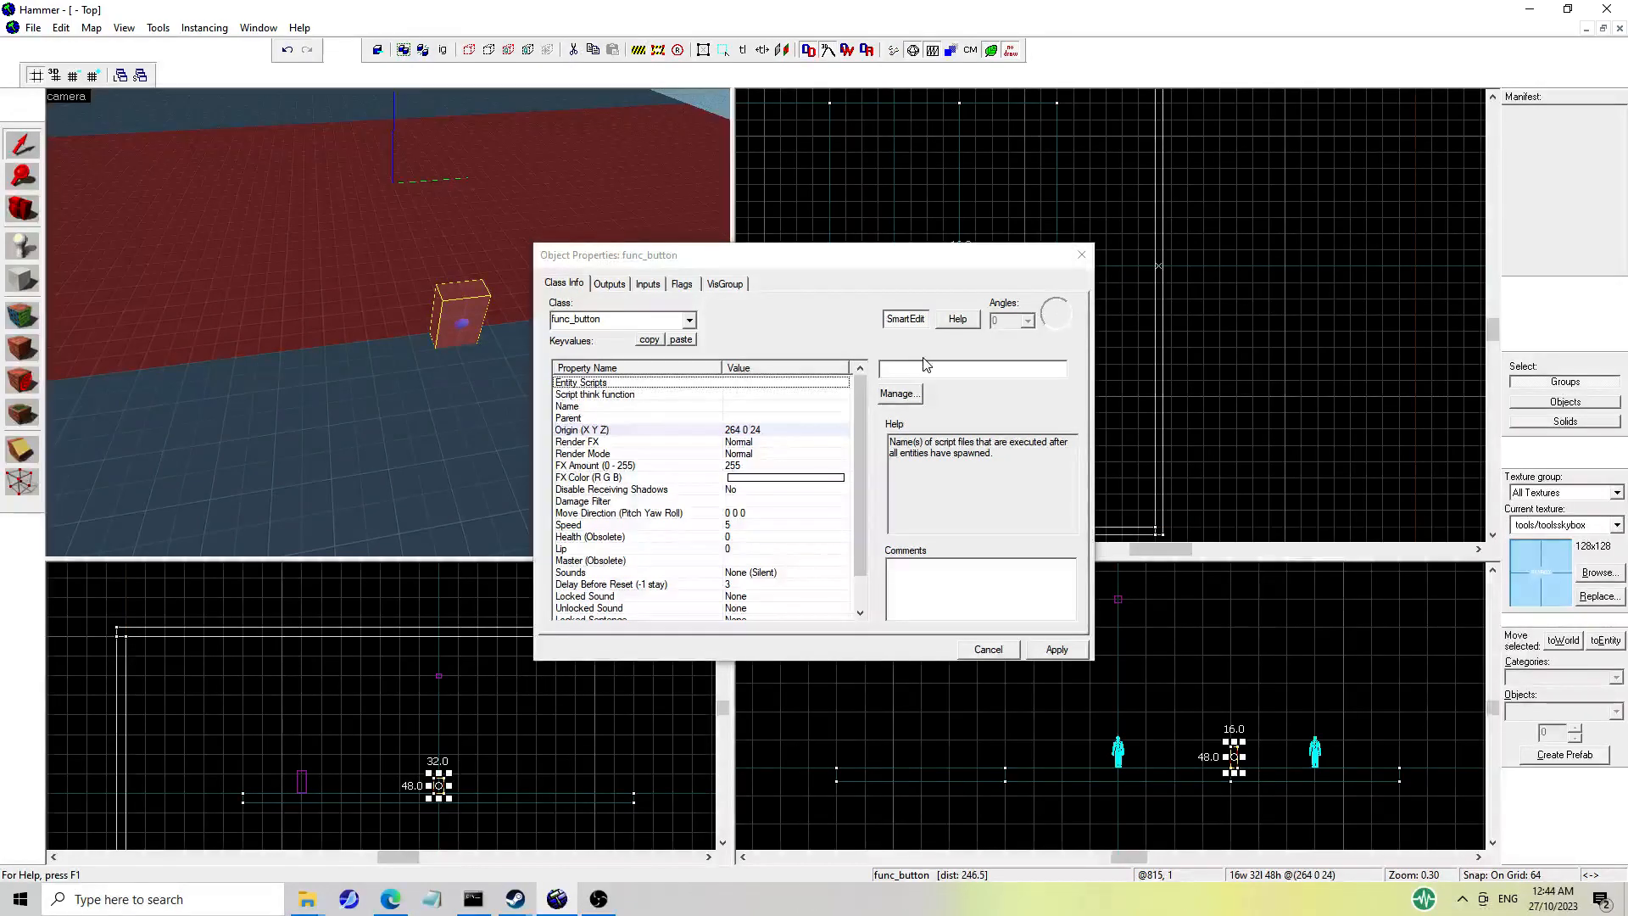
pyautogui.click(1081, 254)
# Examine the func_button block and its position relative to the floors and player spawns.
pyautogui.press('z')
pyautogui.press('w')
pyautogui.press('w')
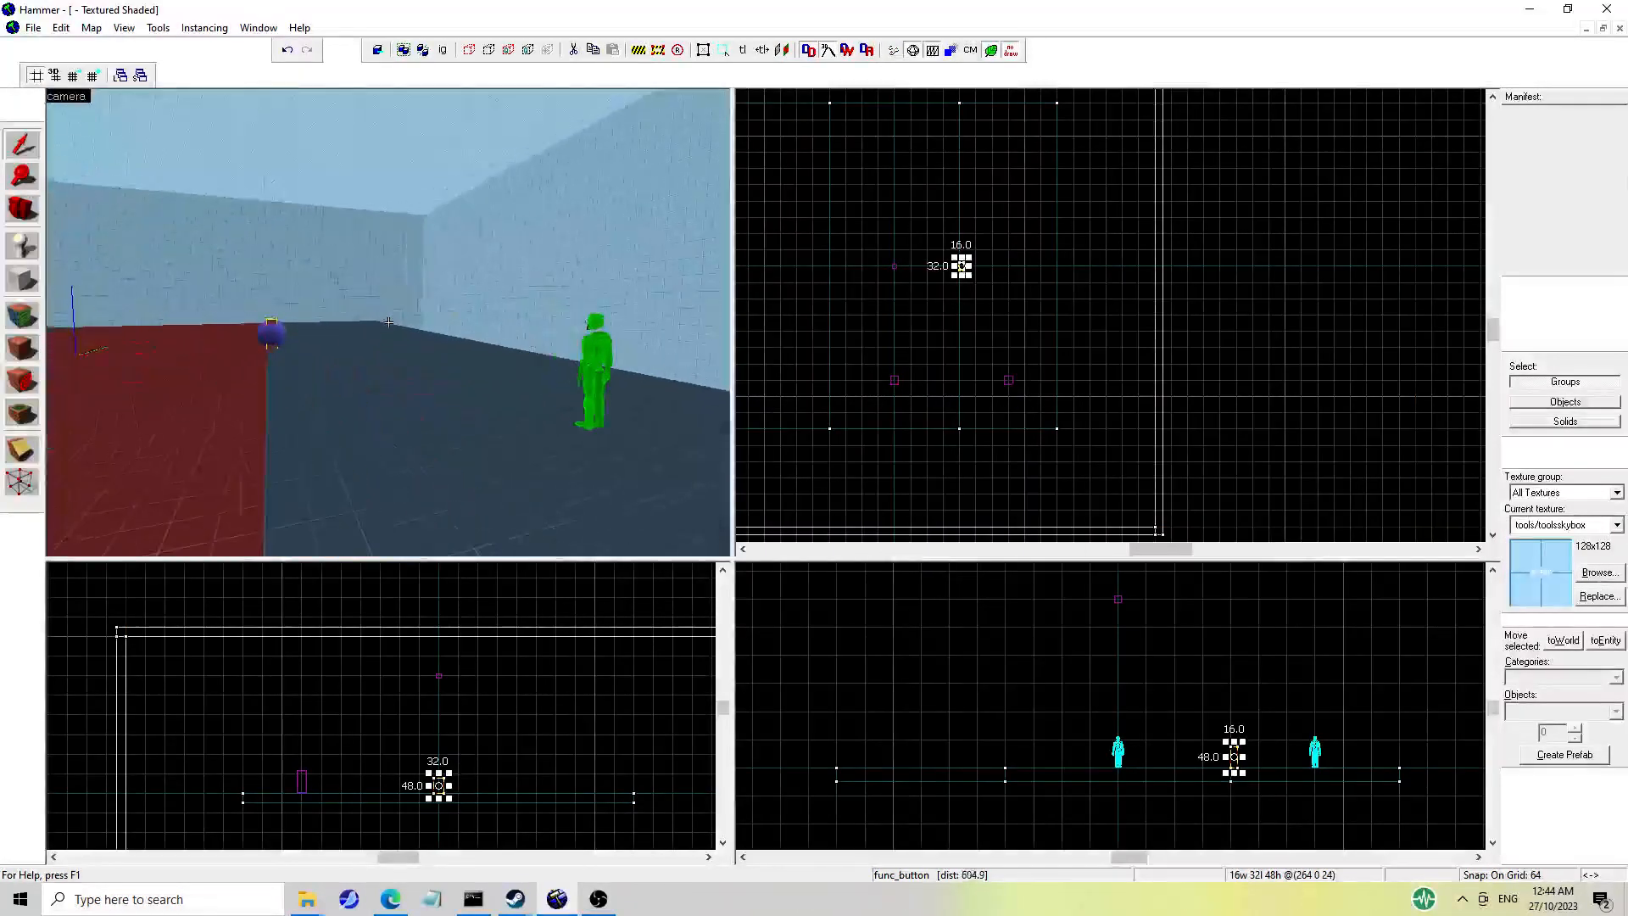
pyautogui.press('s')
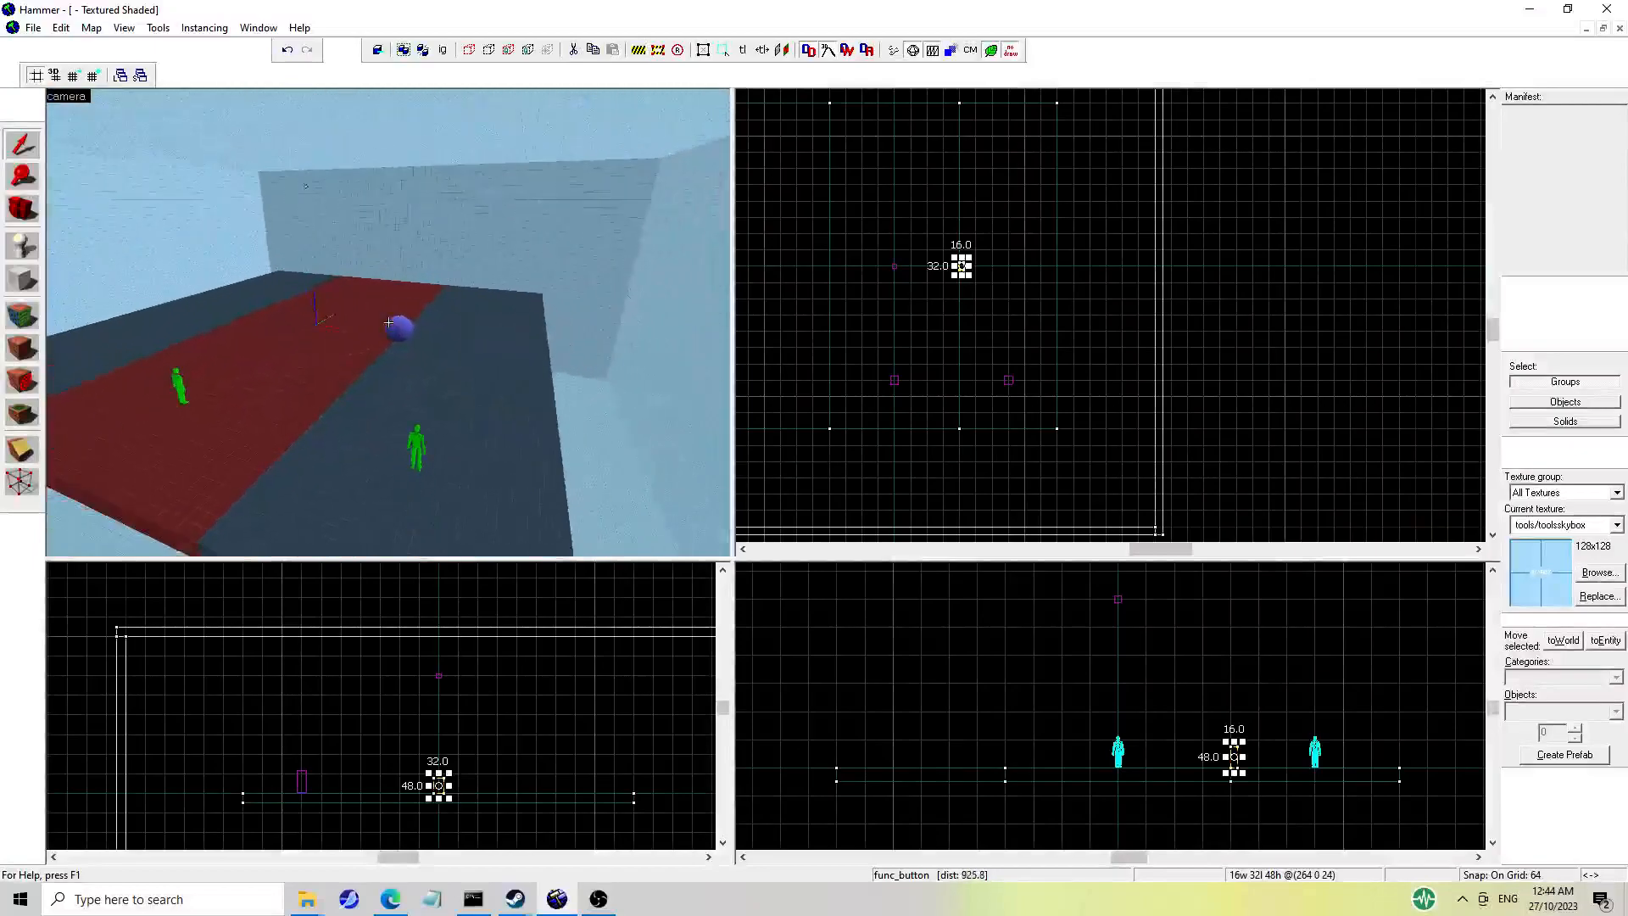
pyautogui.press('a')
pyautogui.press('w')
pyautogui.press('d')
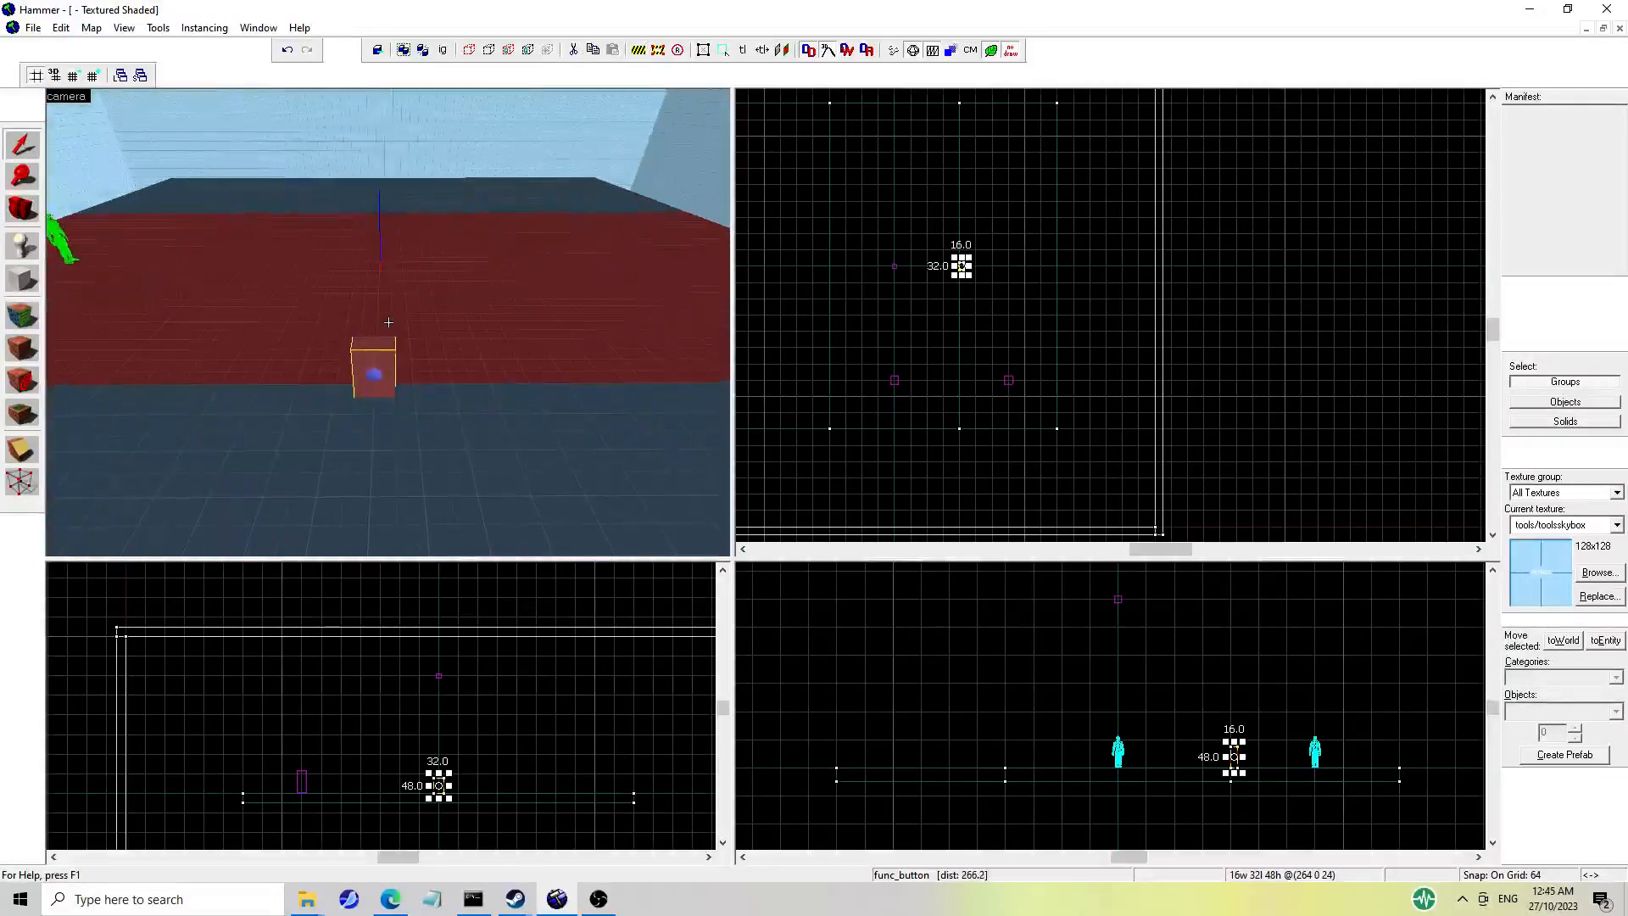
pyautogui.press('a')
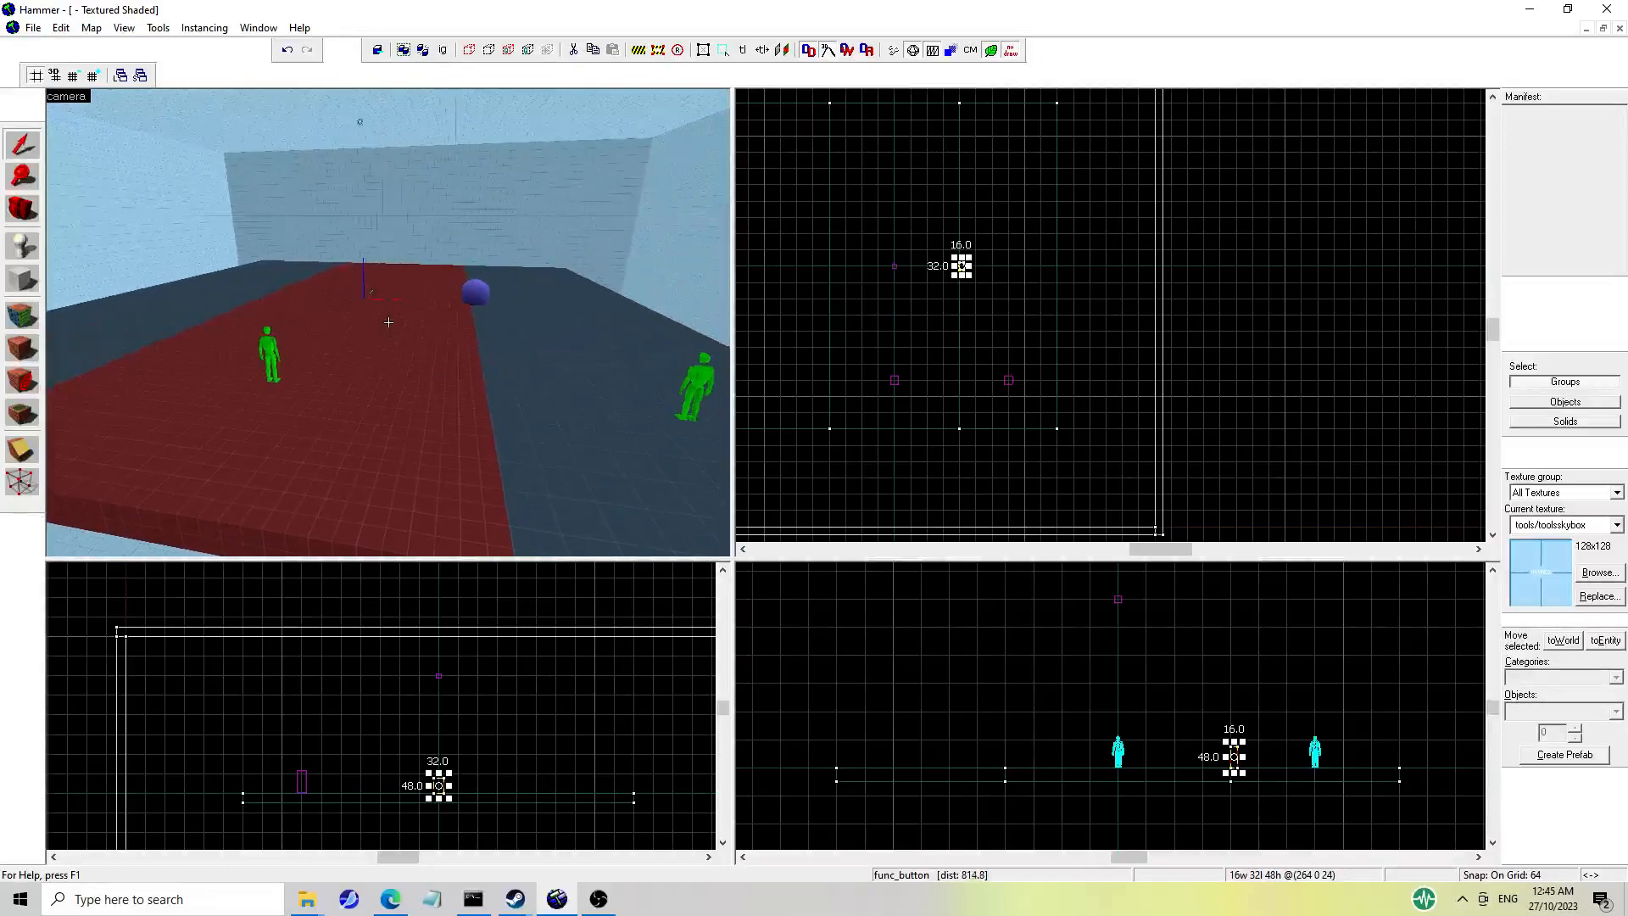
pyautogui.press('w')
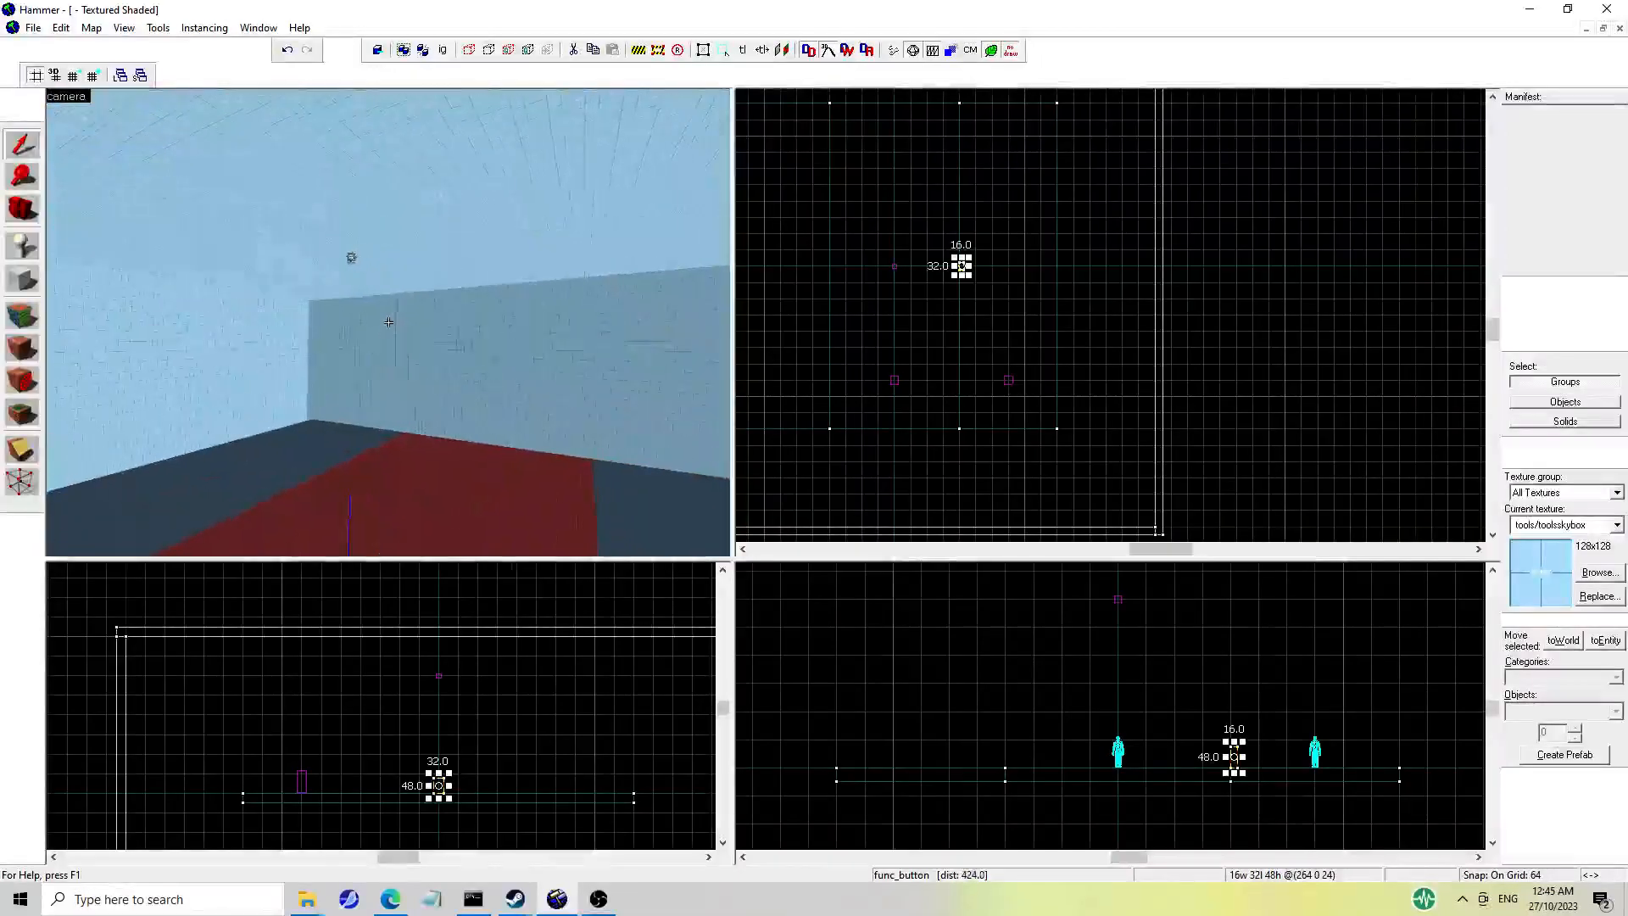
pyautogui.press('d')
pyautogui.press('z')
pyautogui.click(535, 454)
pyautogui.doubleClick(488, 333)
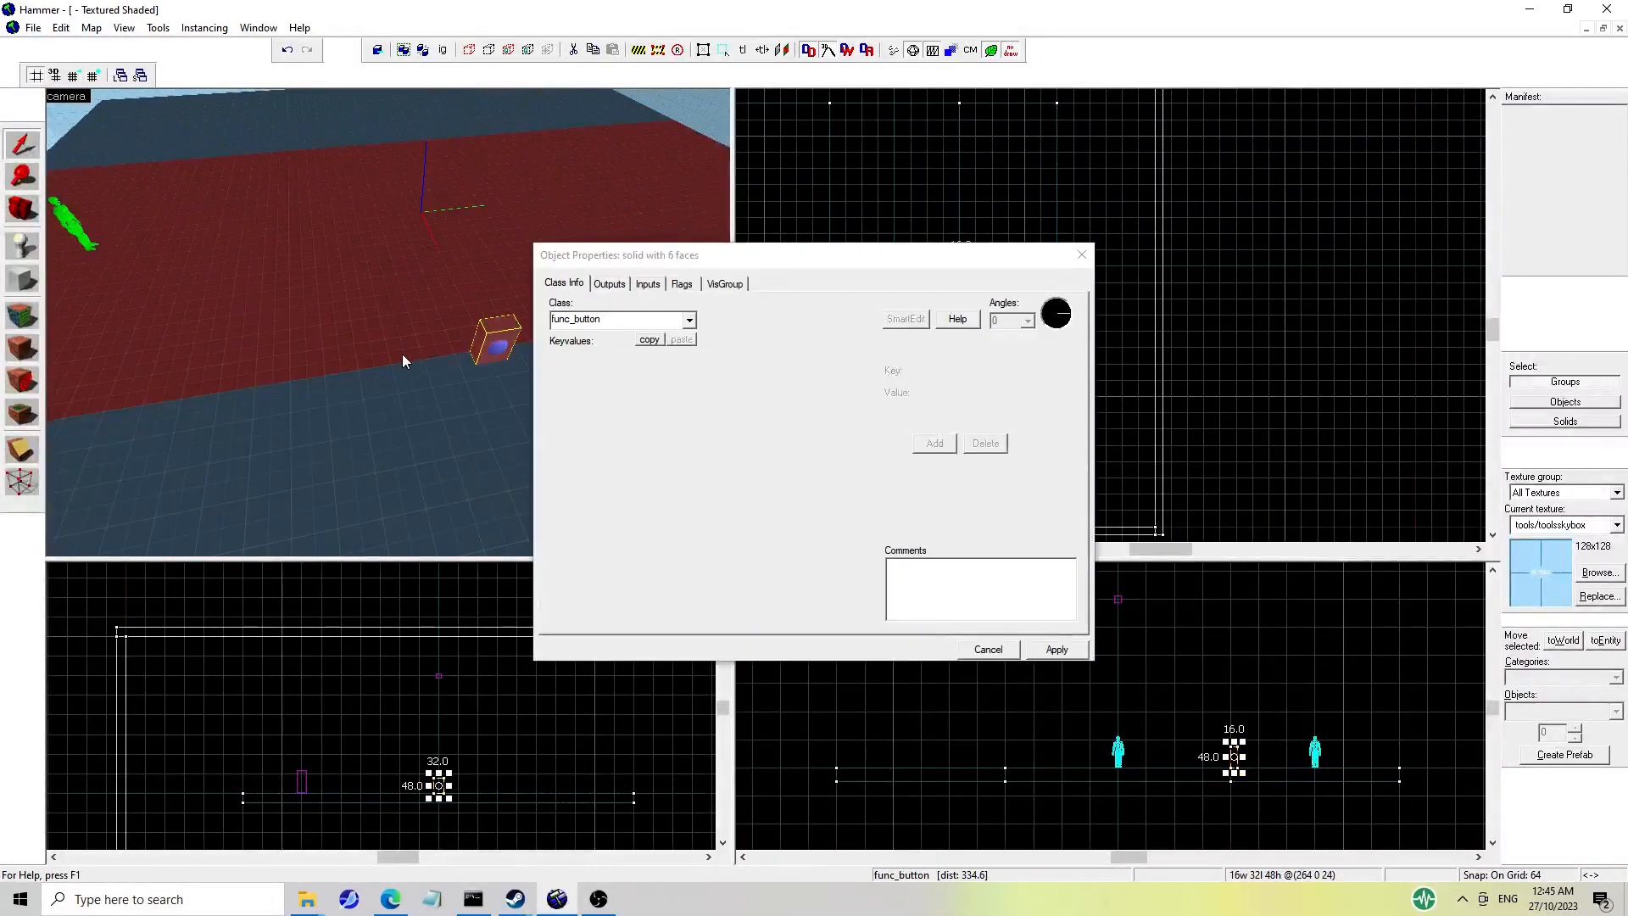
pyautogui.click(403, 354)
pyautogui.press('a')
pyautogui.press('z')
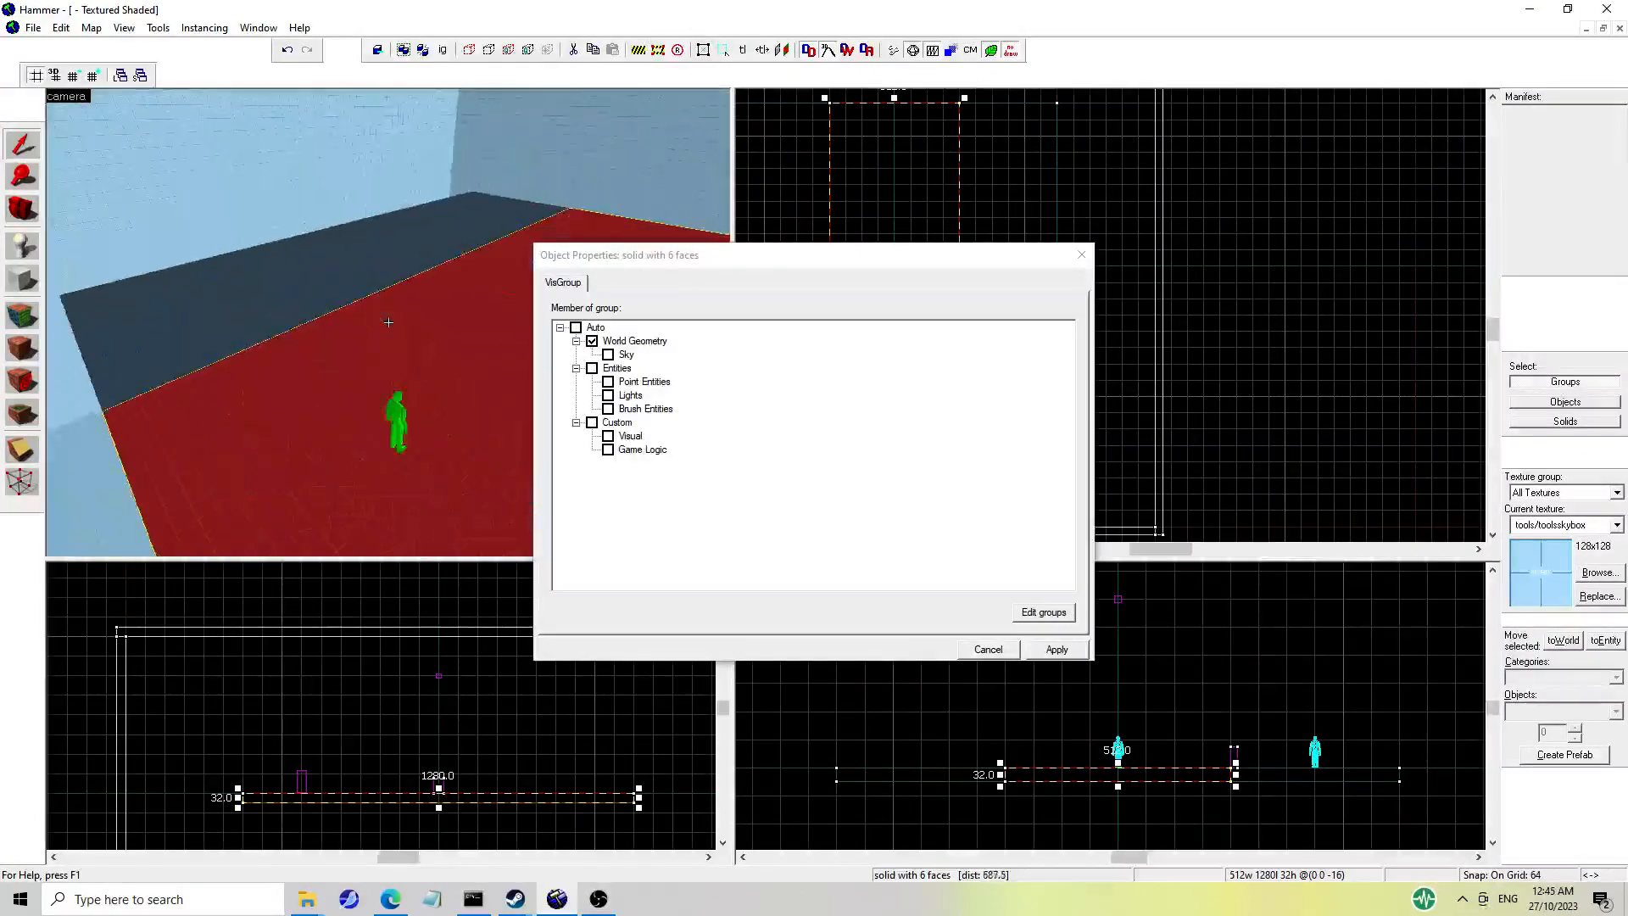
pyautogui.press('z')
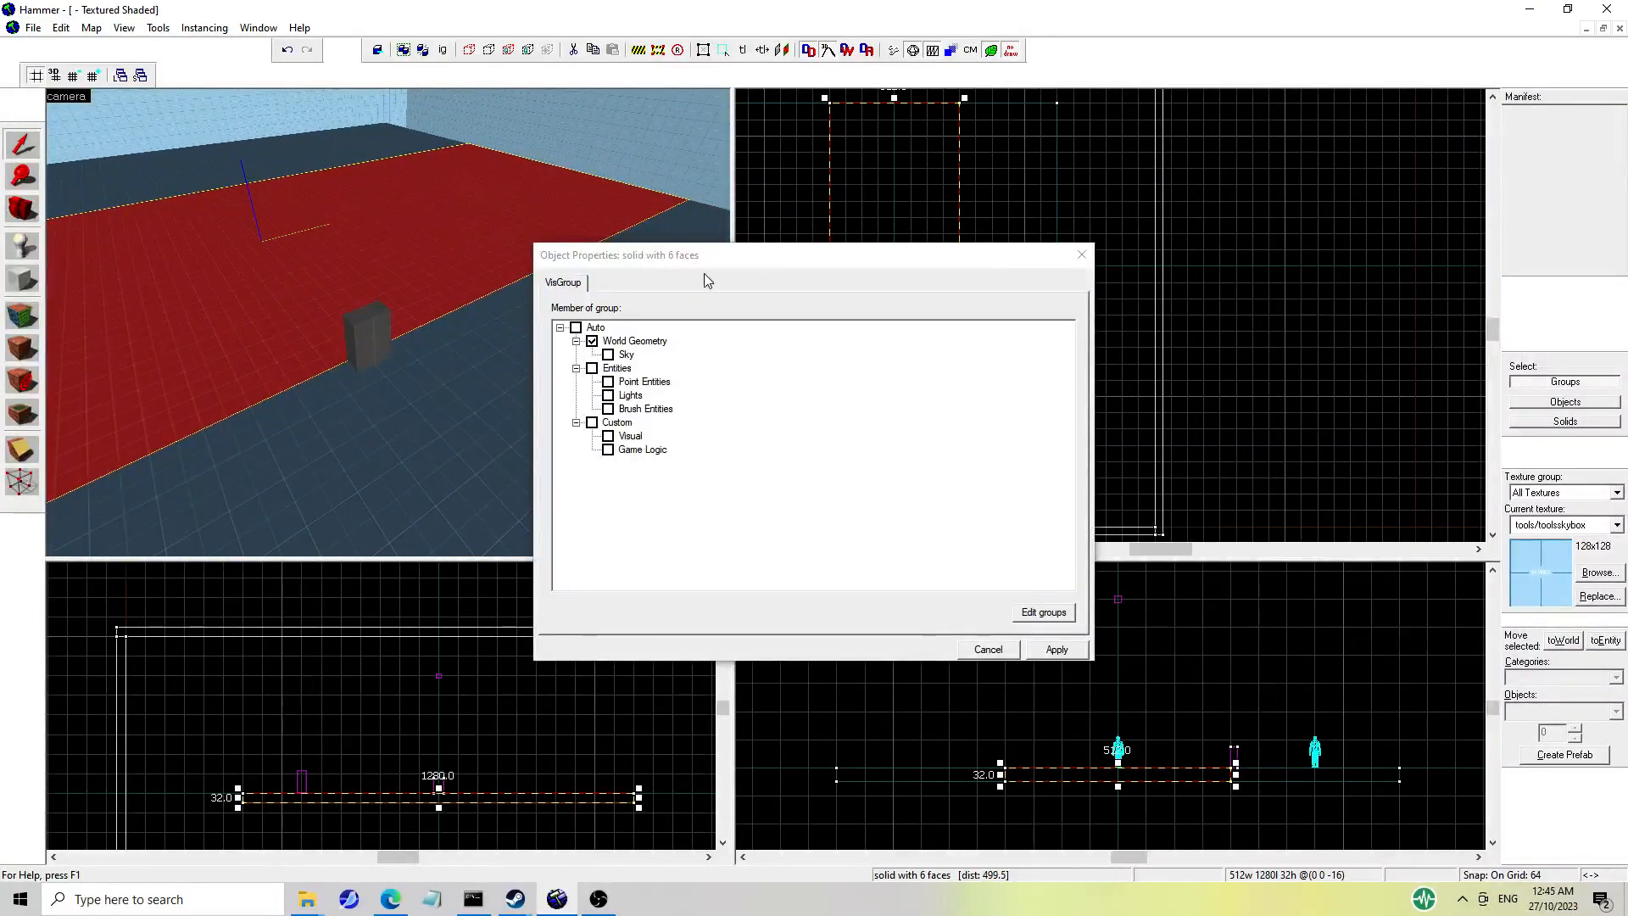
pyautogui.click(1082, 255)
pyautogui.press('Escape')
# Review the func_button block's properties and add a new blank output to it.
pyautogui.press('z')
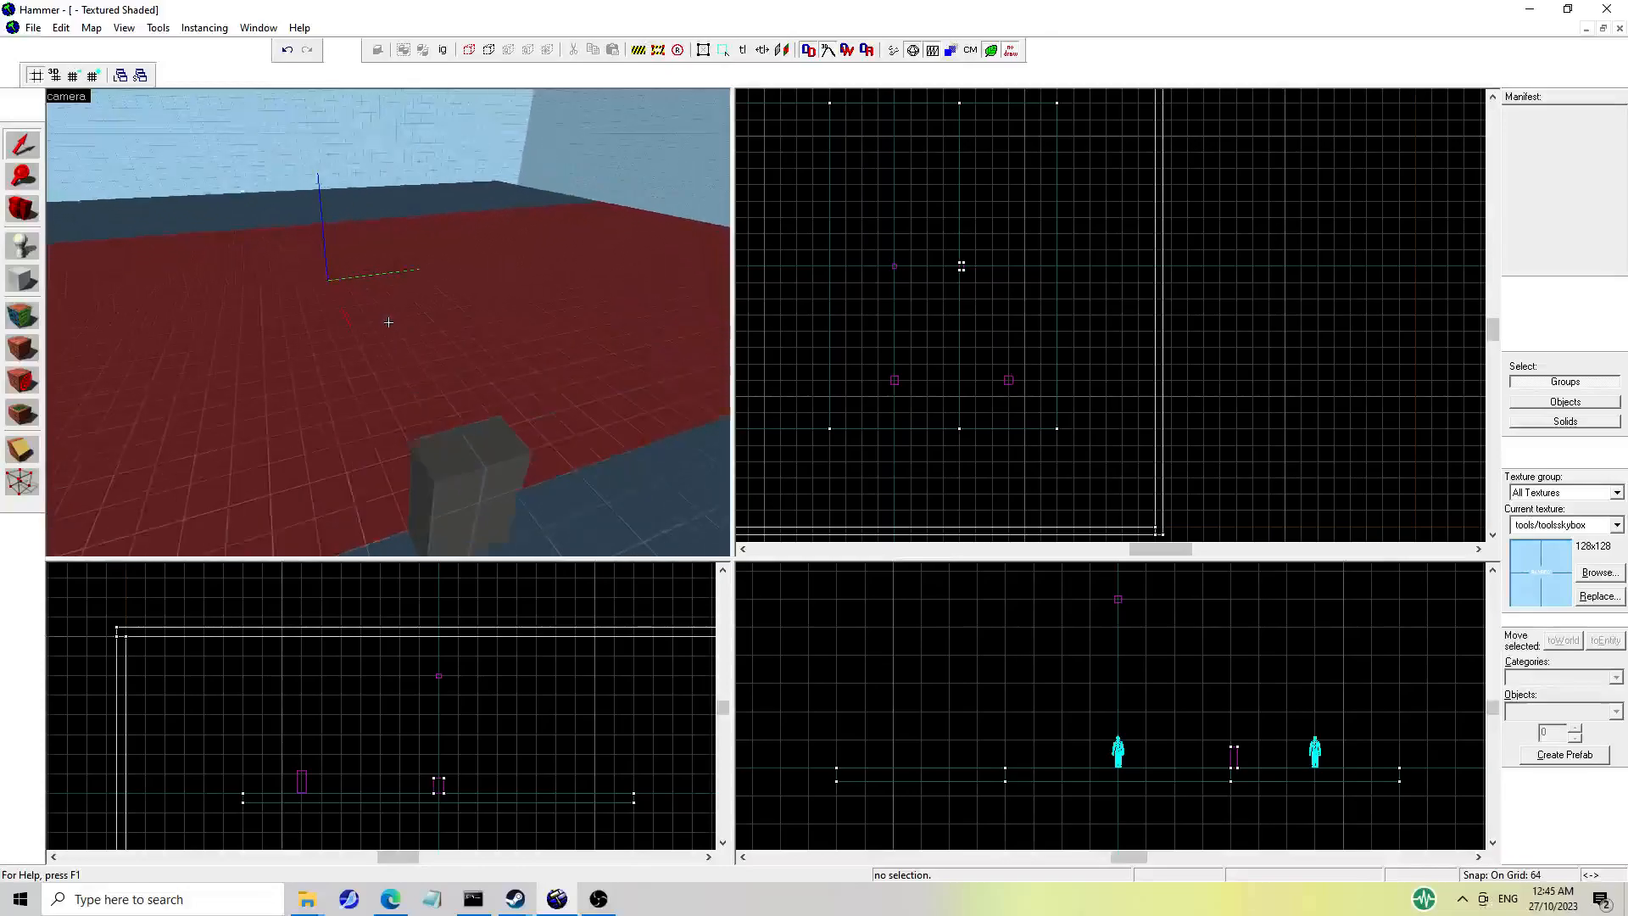
pyautogui.press('z')
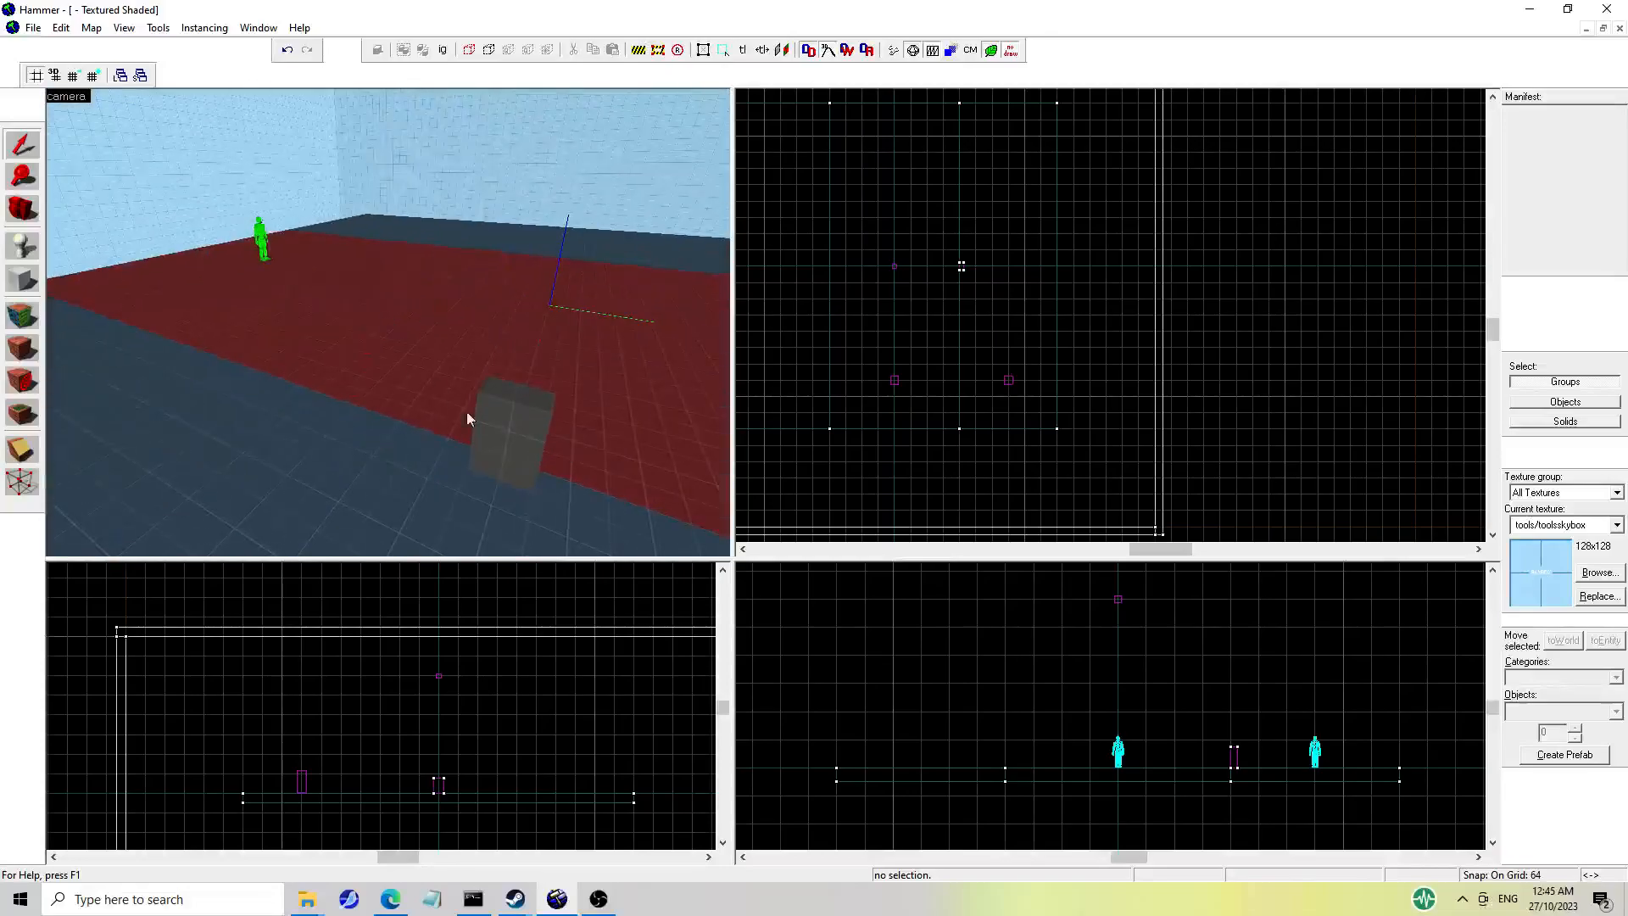
pyautogui.doubleClick(476, 419)
pyautogui.moveTo(858, 471); pyautogui.dragTo(859, 511)
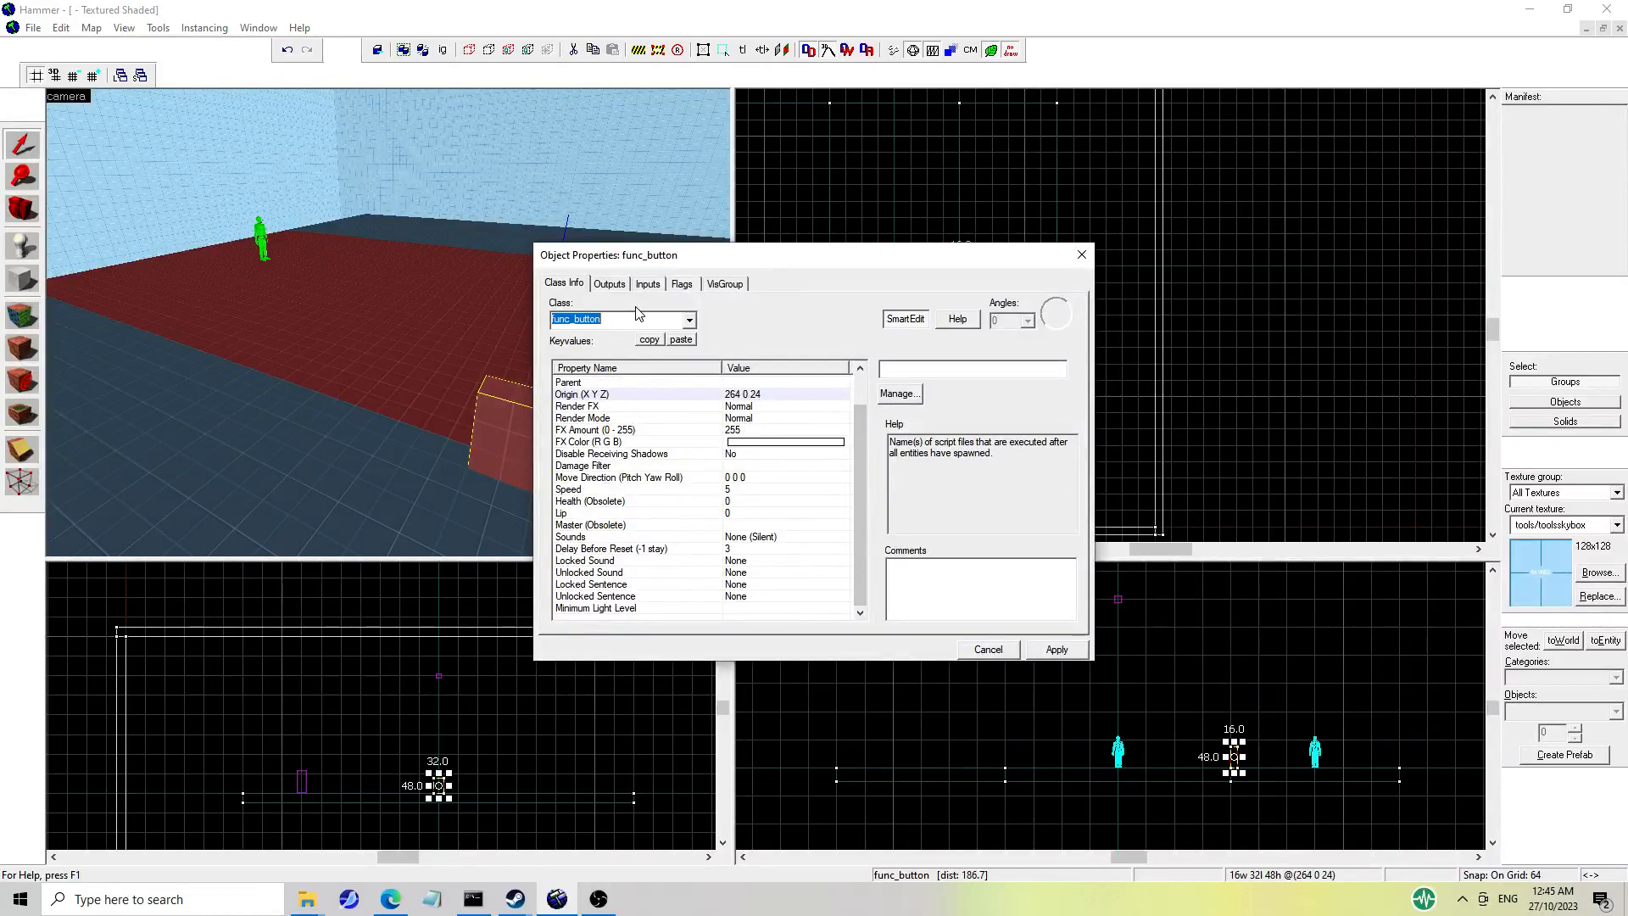
pyautogui.click(609, 284)
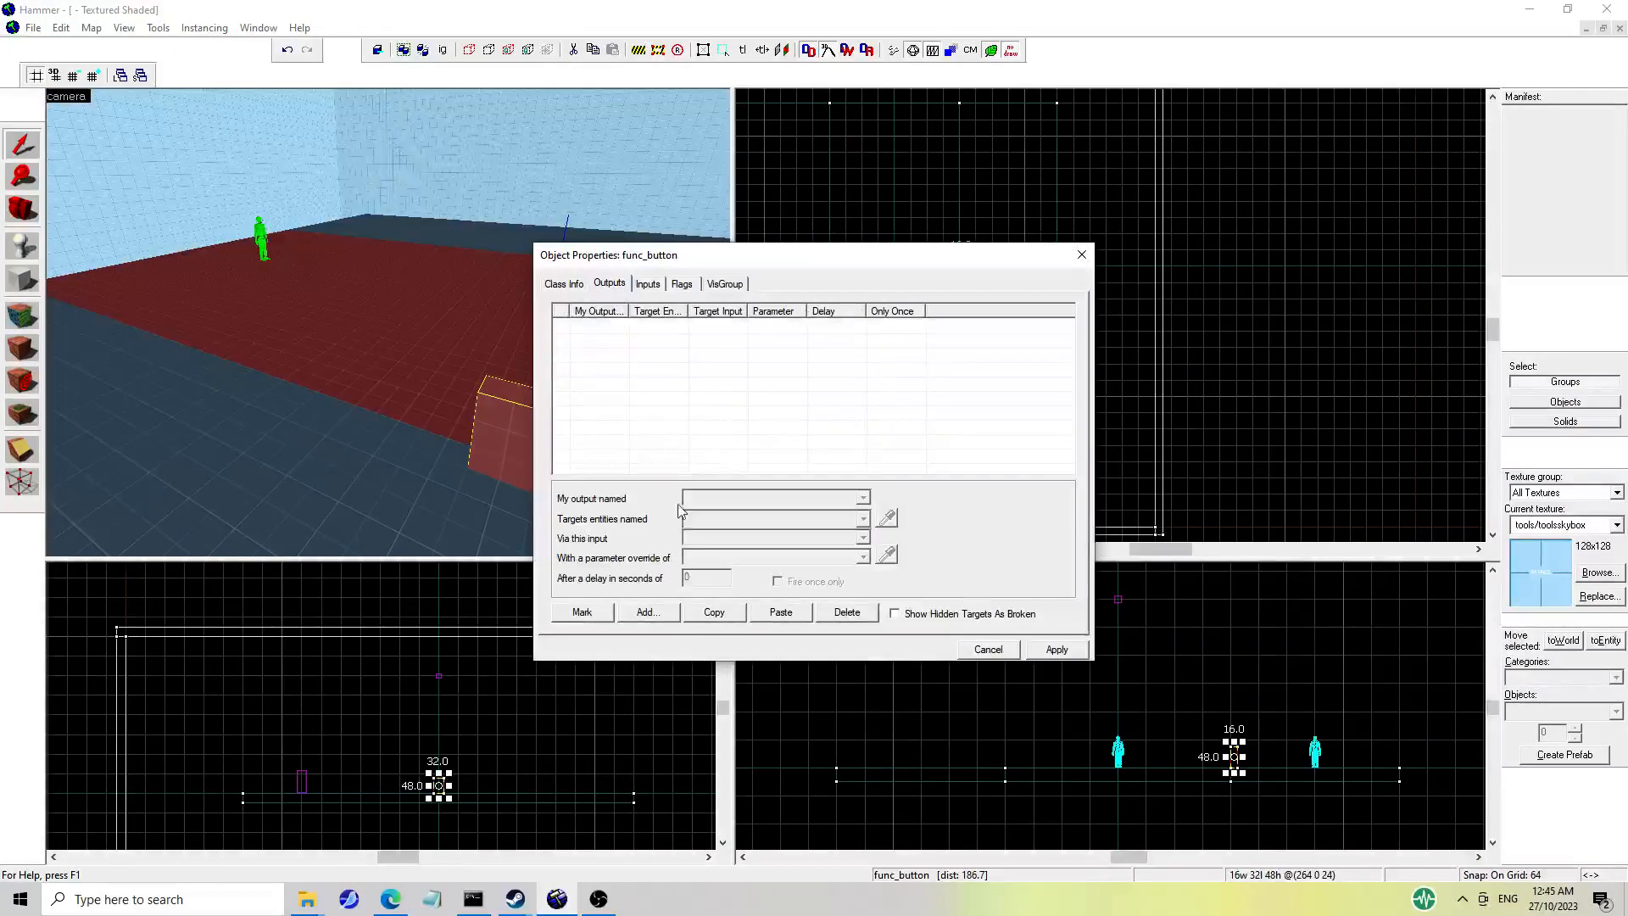
pyautogui.click(647, 612)
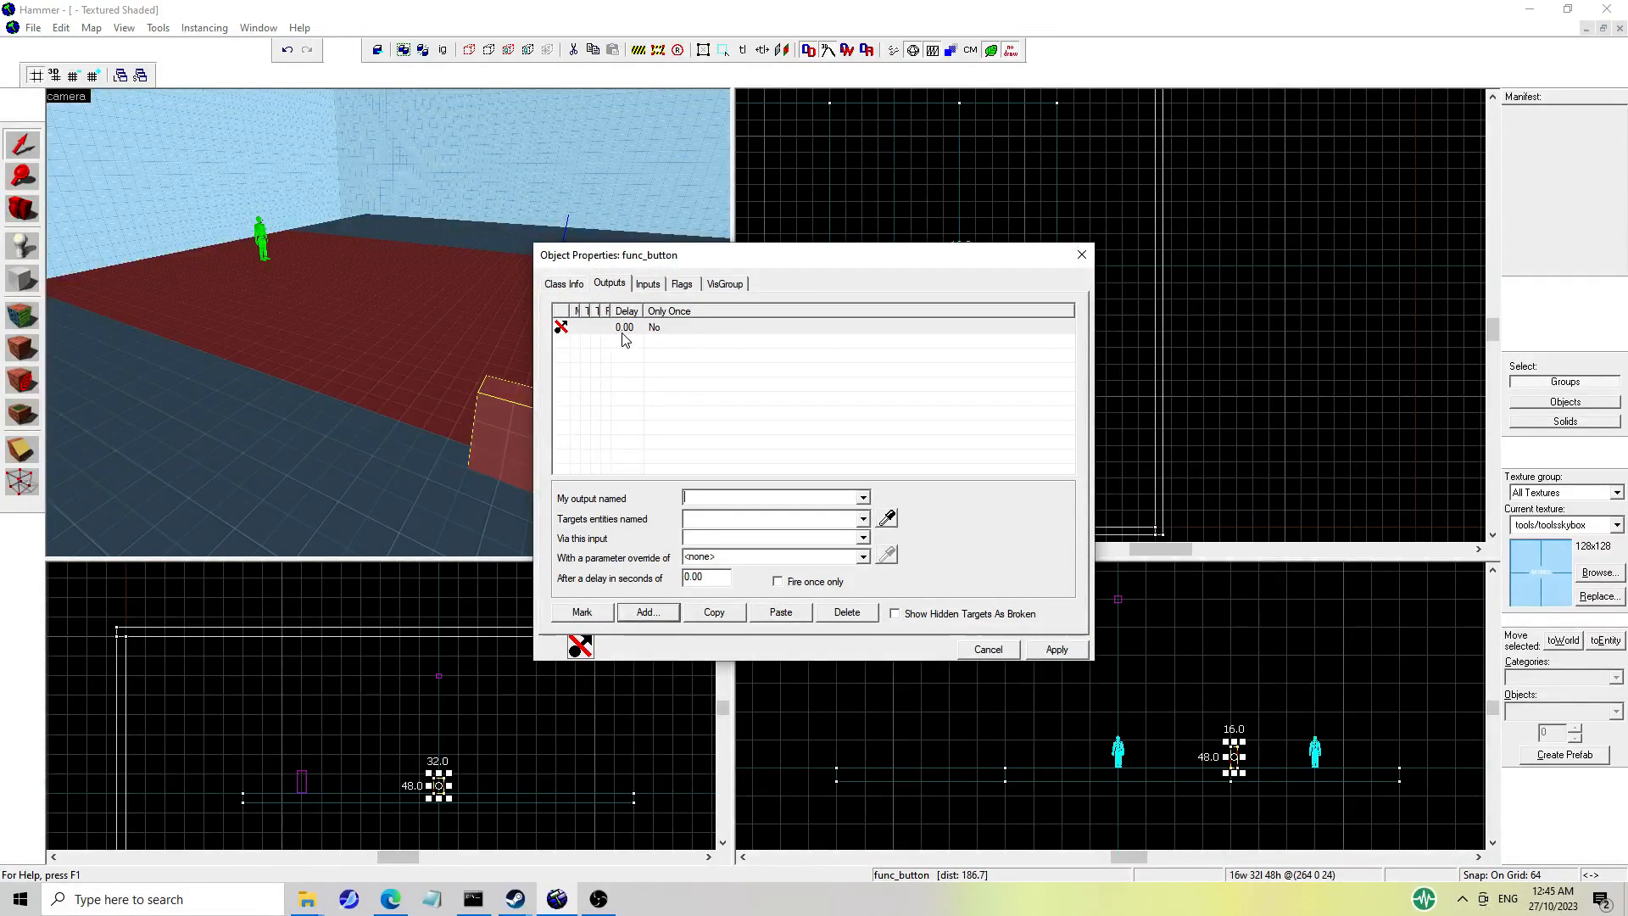
pyautogui.click(580, 287)
pyautogui.click(603, 289)
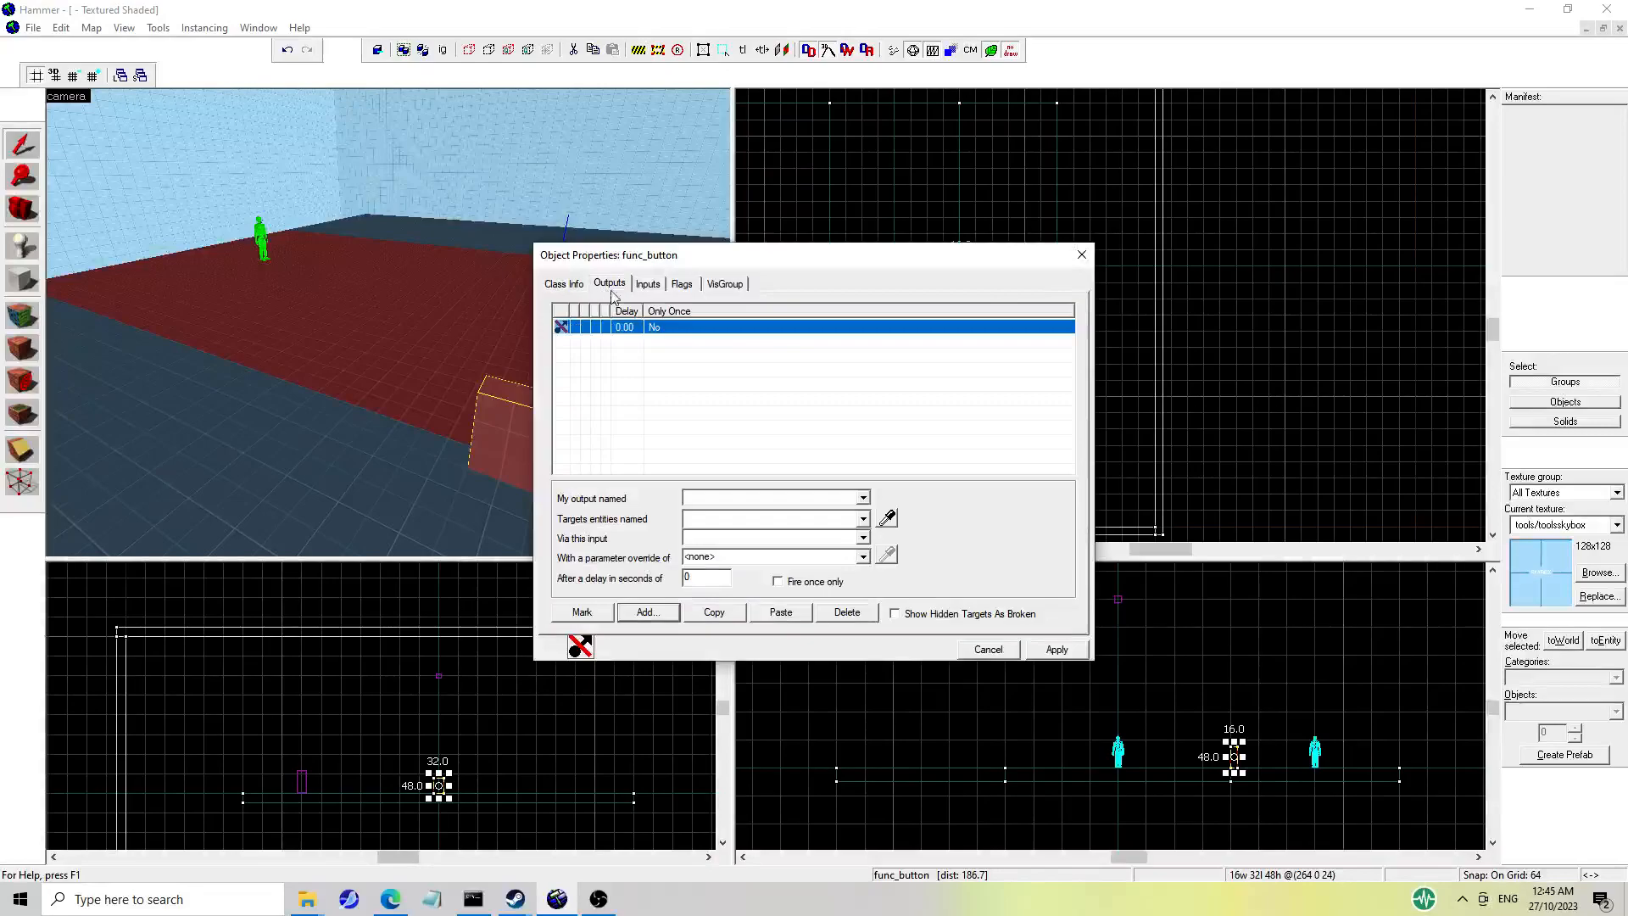
# Set the func_button's Delay Before Reset to -1.
pyautogui.click(580, 287)
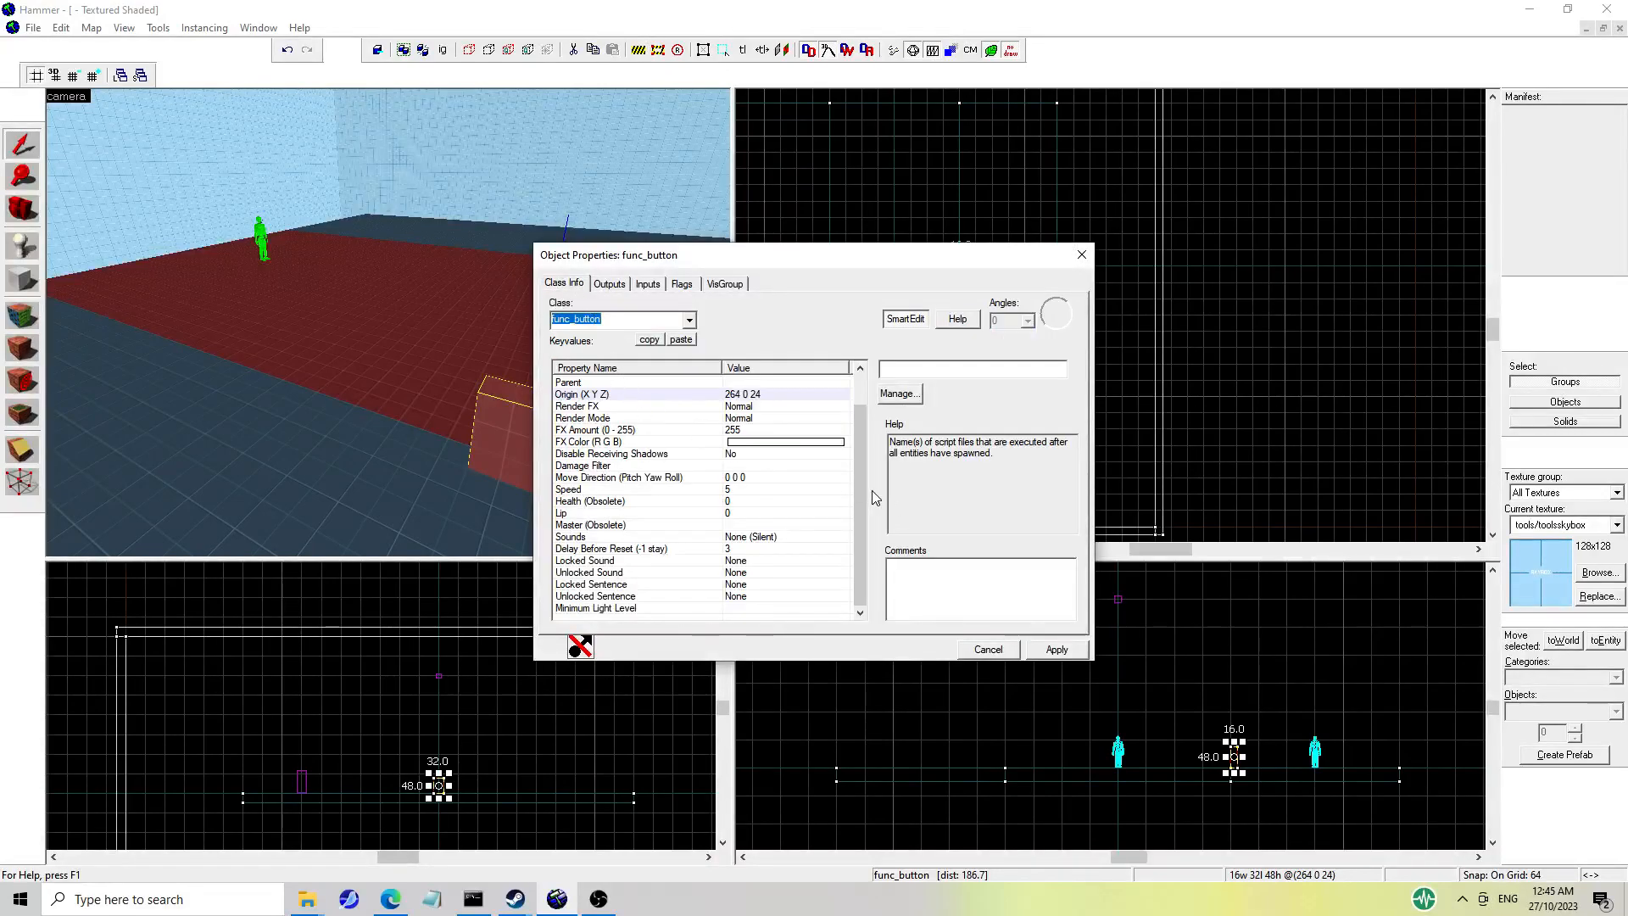
pyautogui.click(746, 536)
pyautogui.click(750, 548)
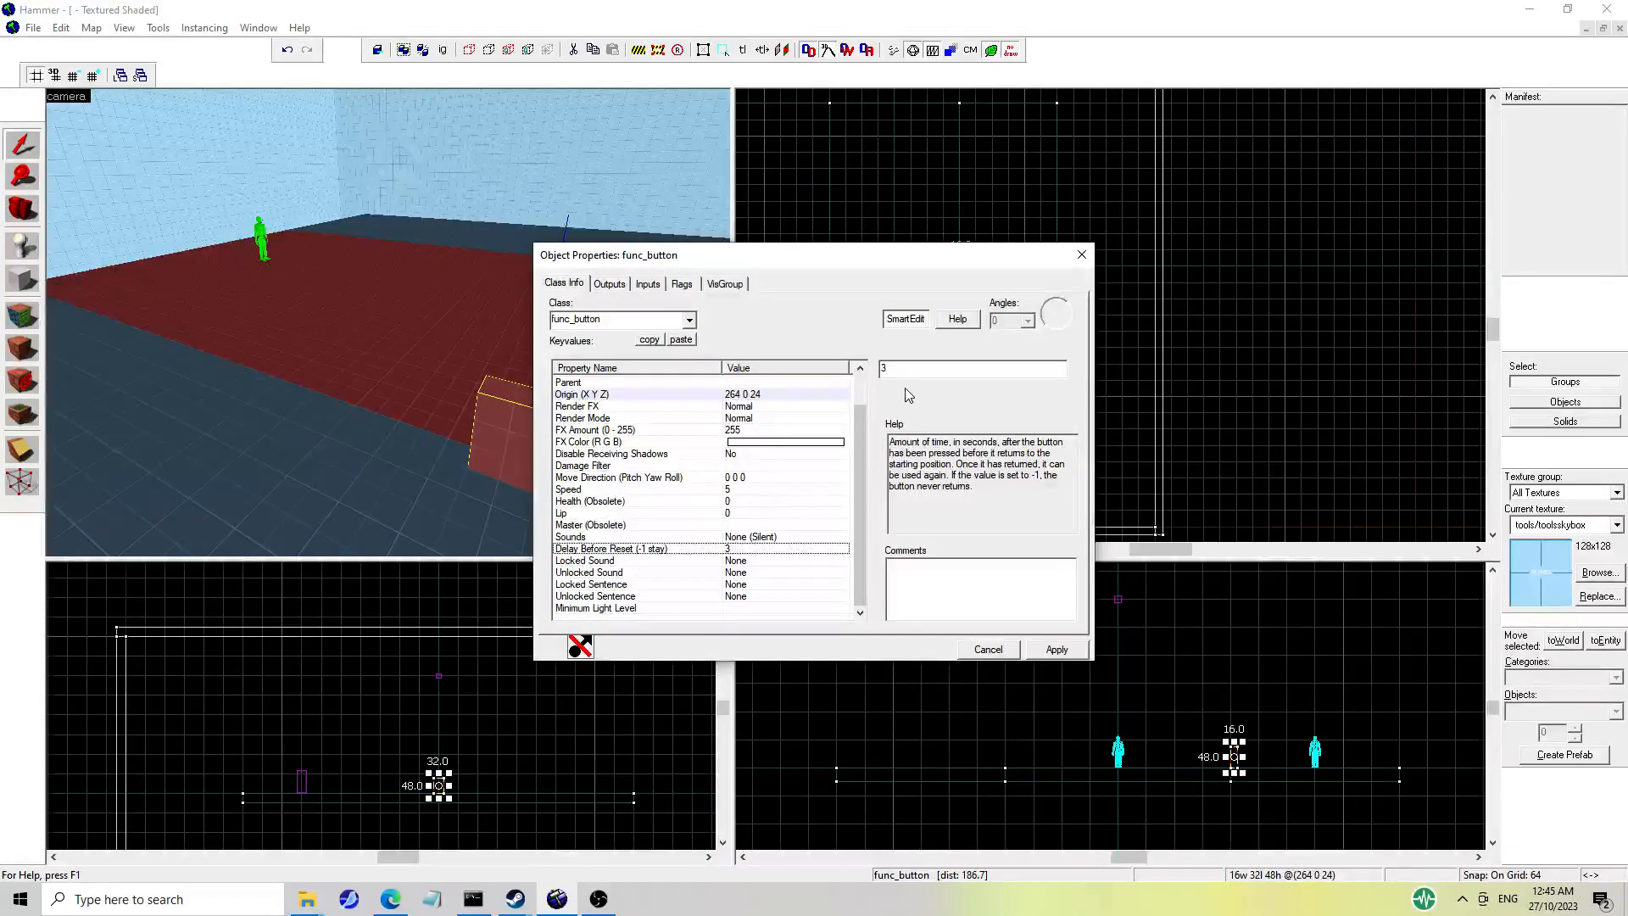
pyautogui.write('-1')
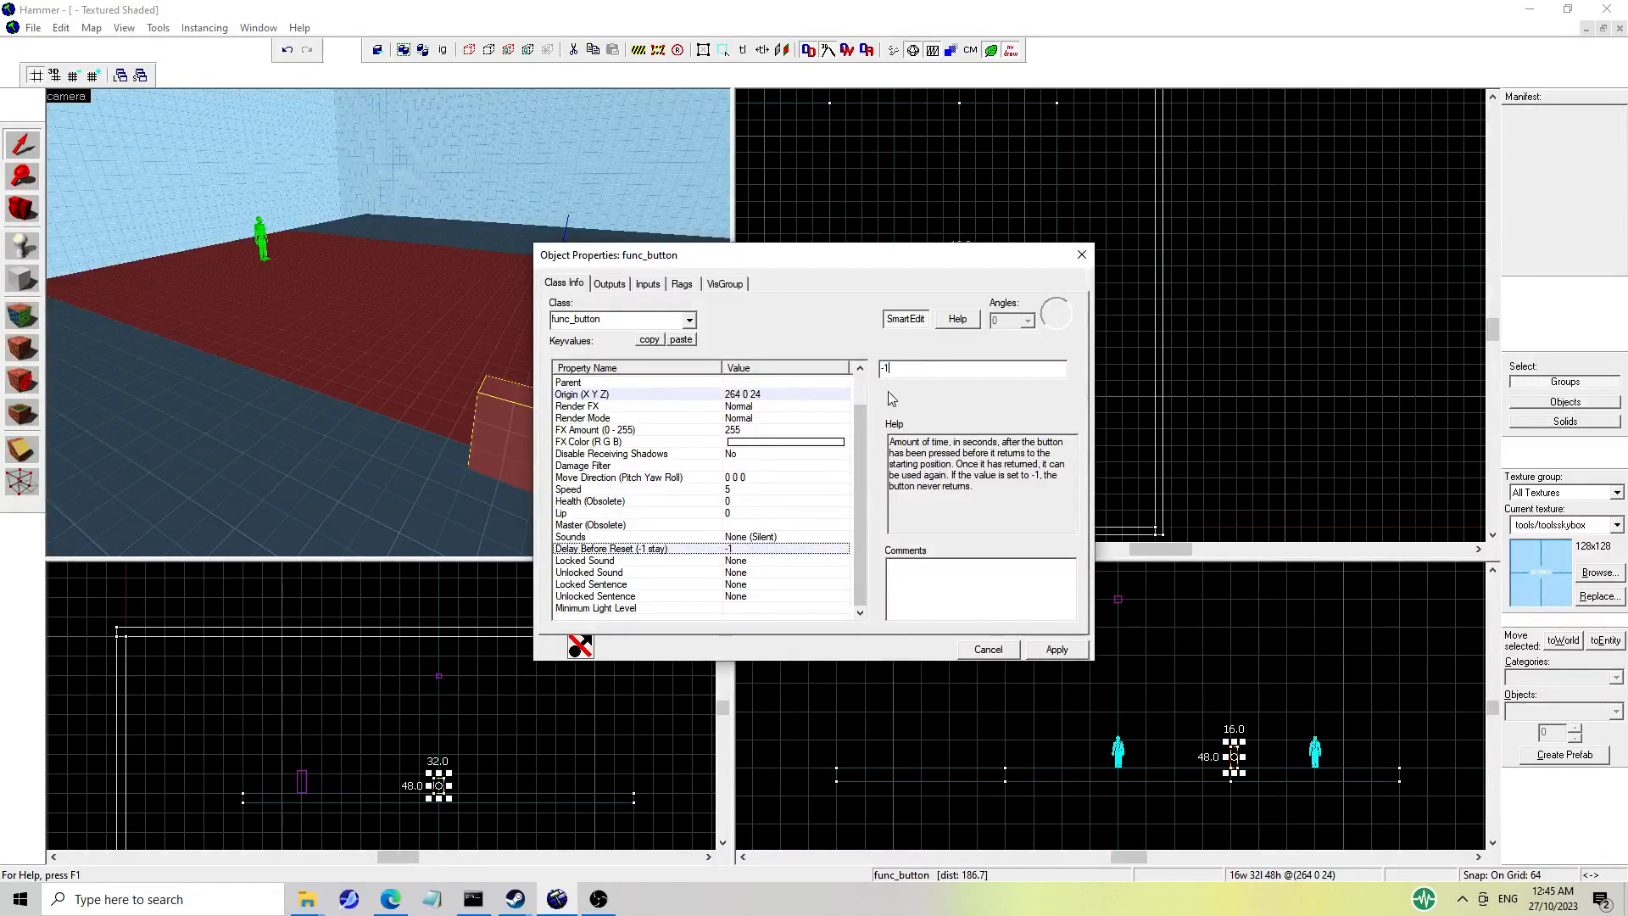
pyautogui.scroll(1, 737, 500)
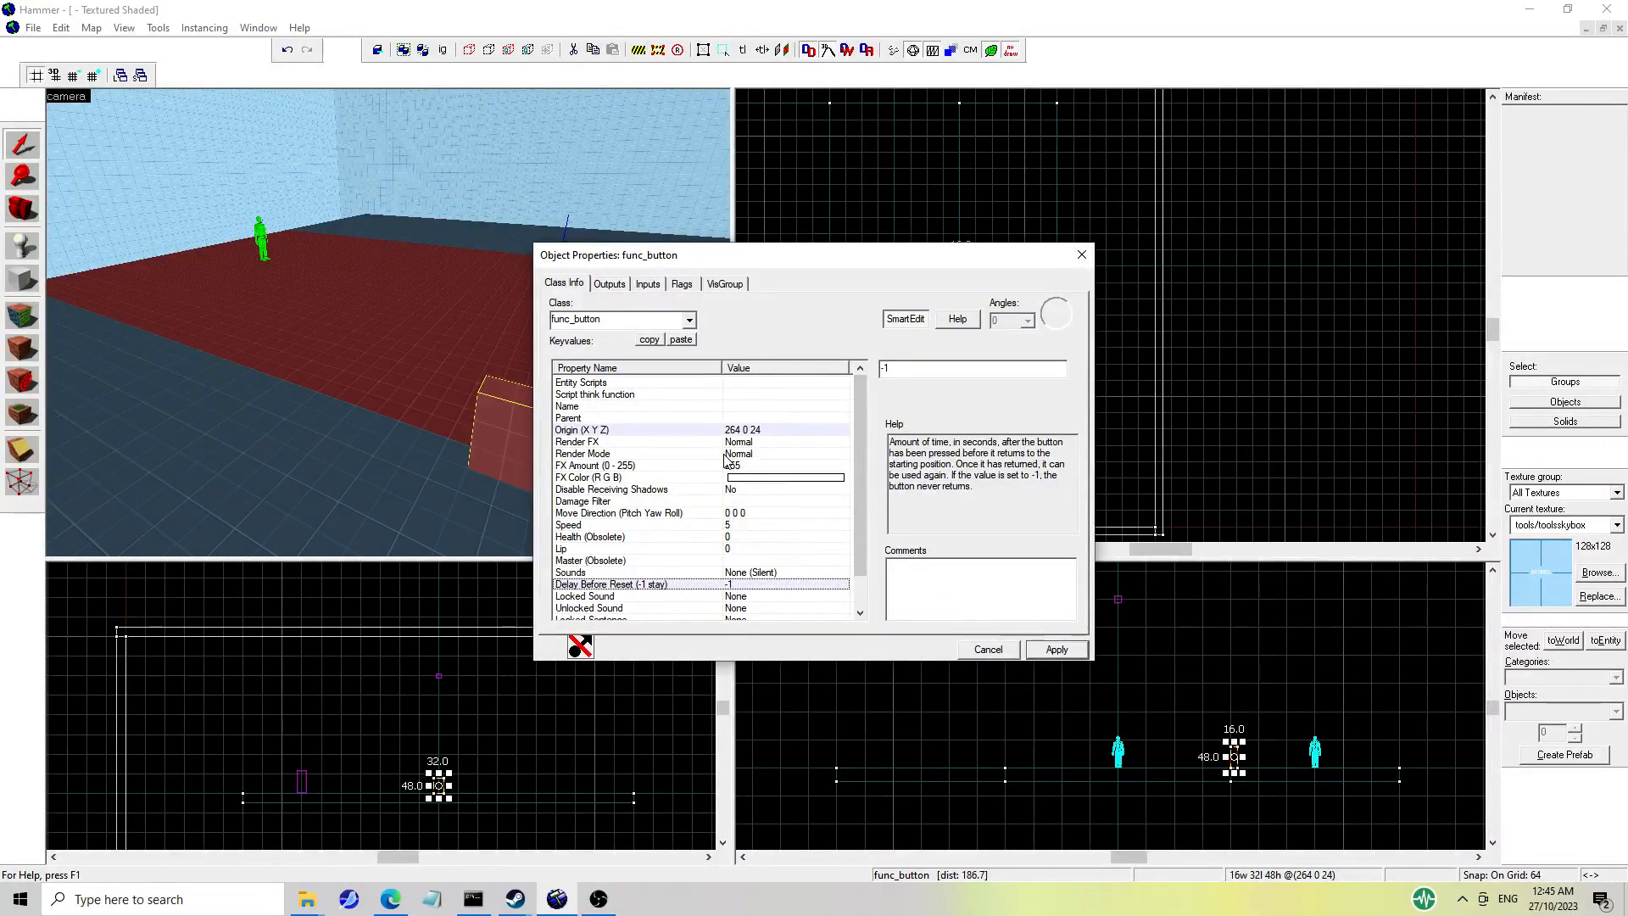
# Configure the blank output as OnPressed targeting !self through the Kill input, and apply it.
pyautogui.click(612, 286)
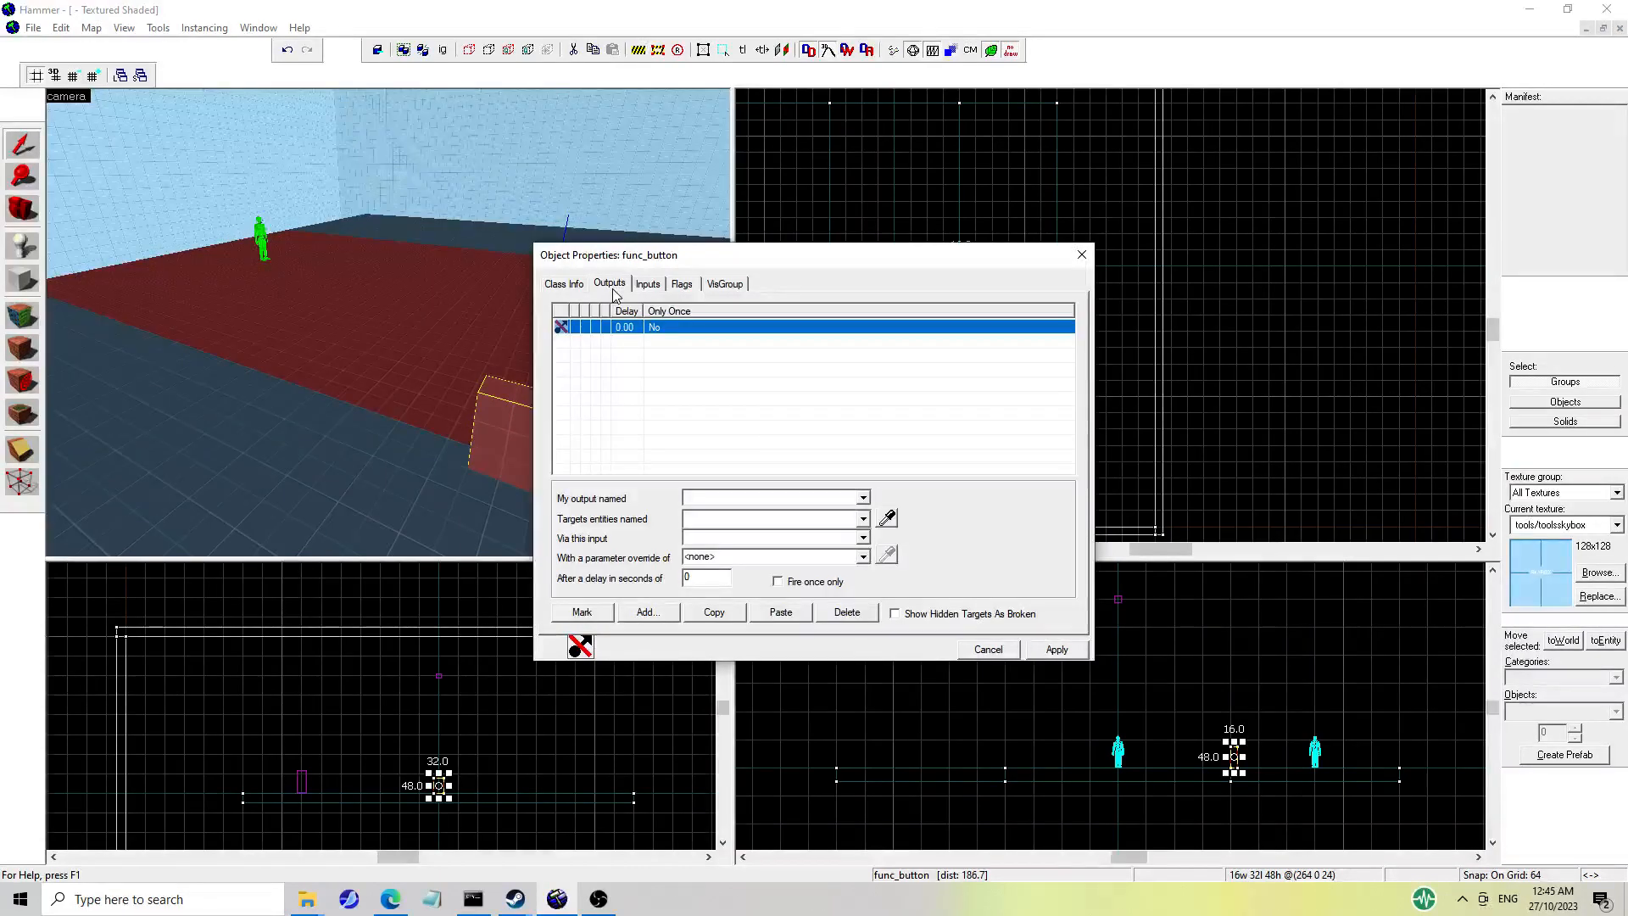
pyautogui.click(863, 499)
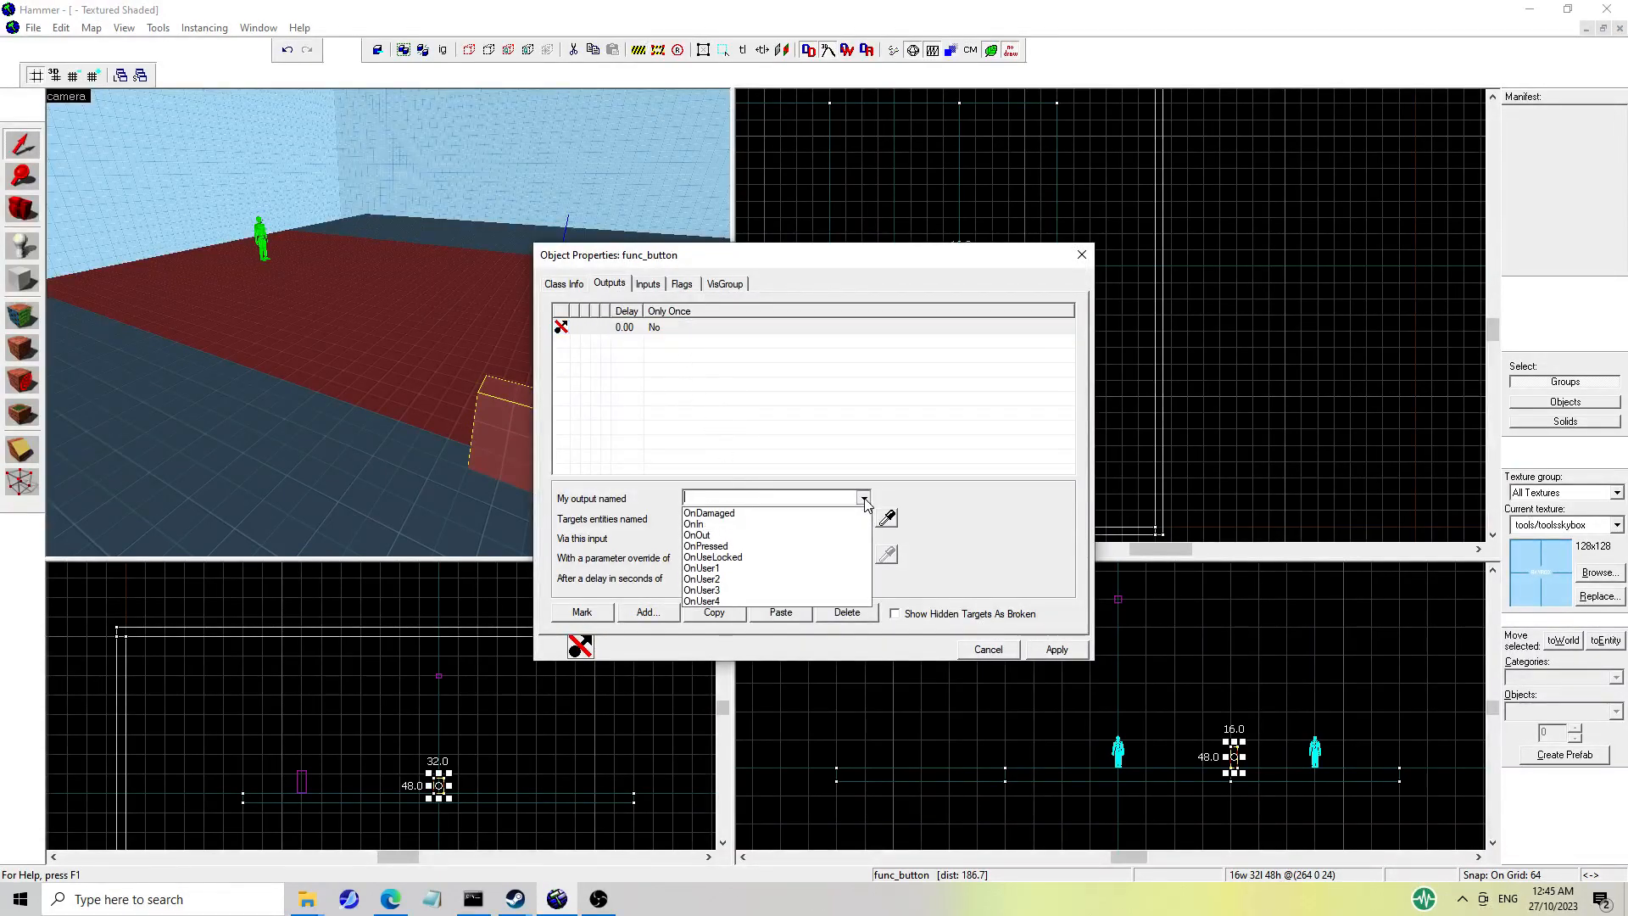
pyautogui.click(804, 546)
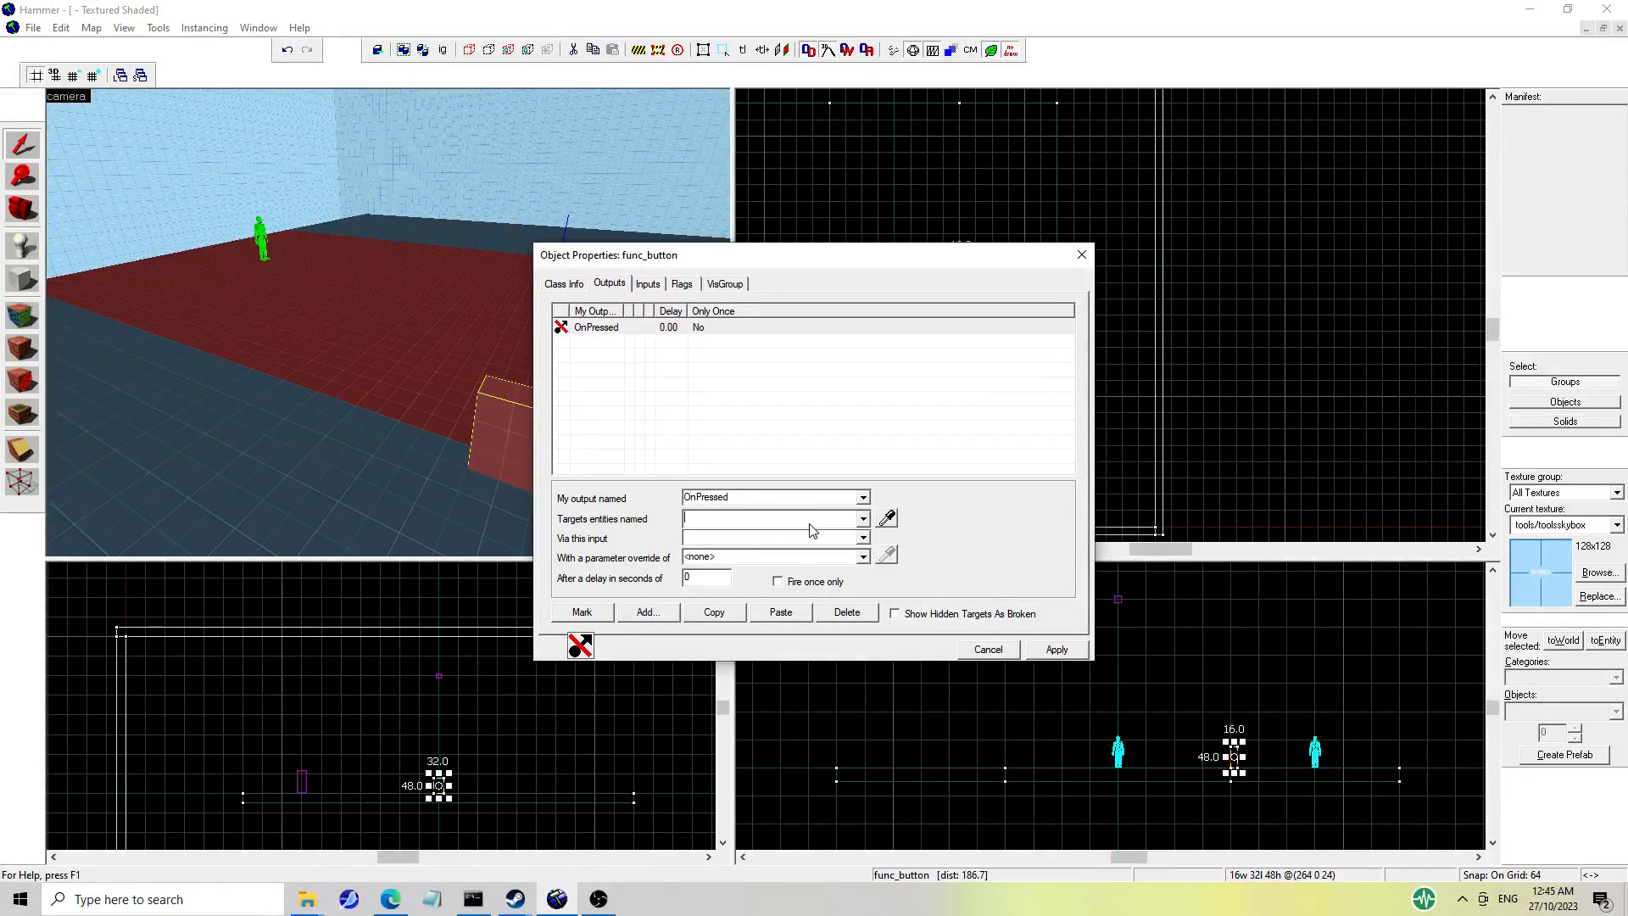
pyautogui.write('!self')
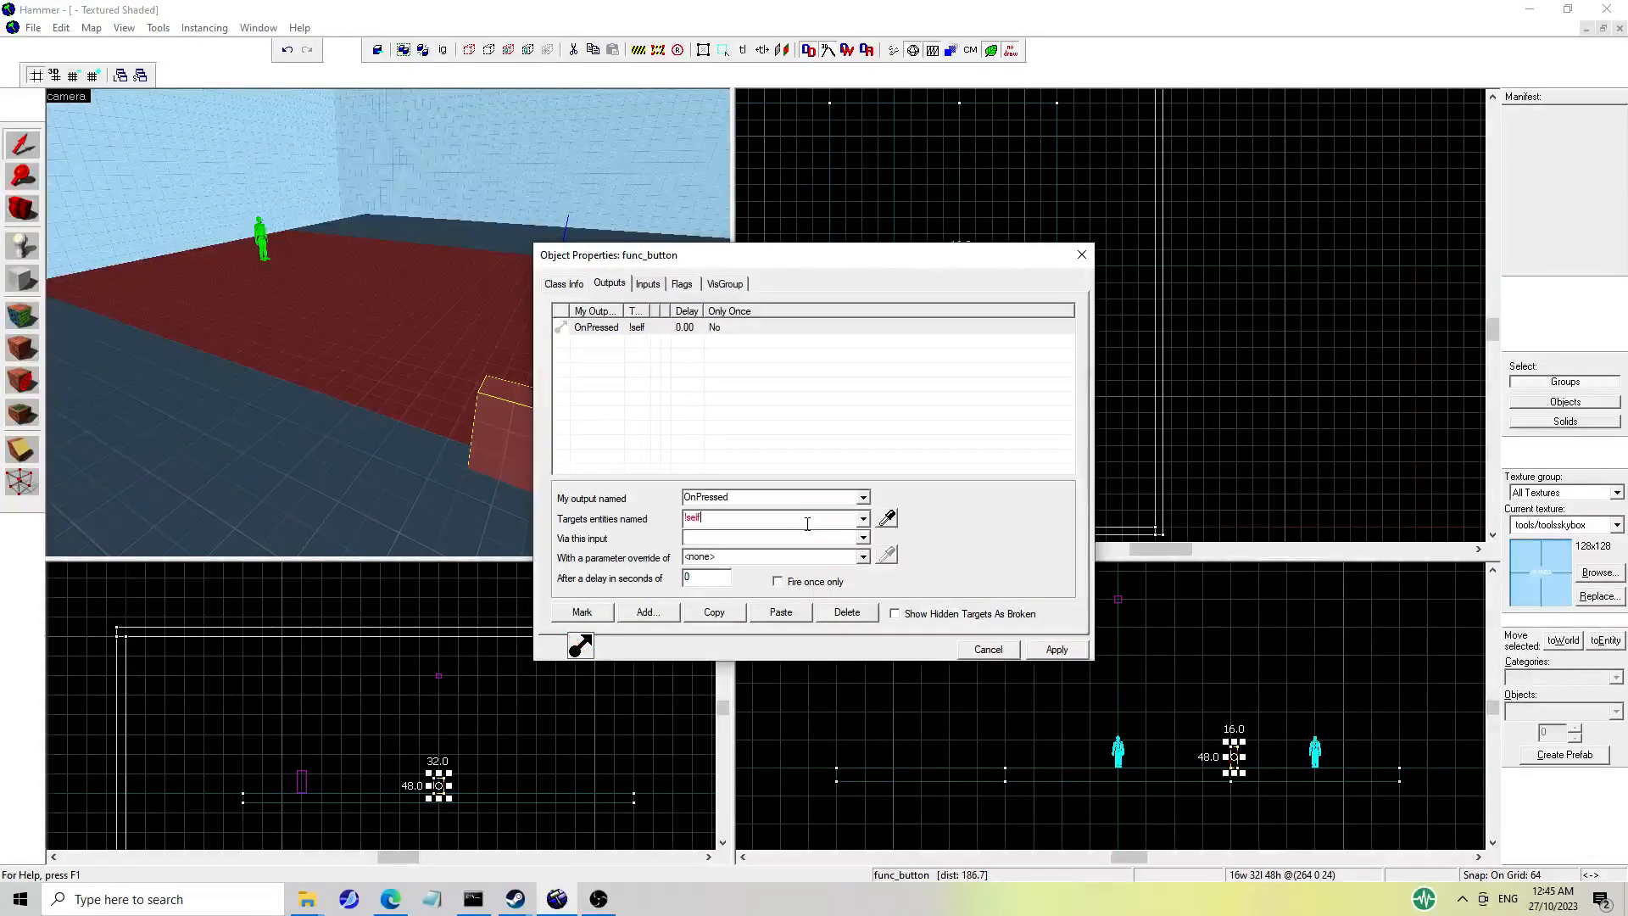
pyautogui.click(777, 539)
pyautogui.click(863, 539)
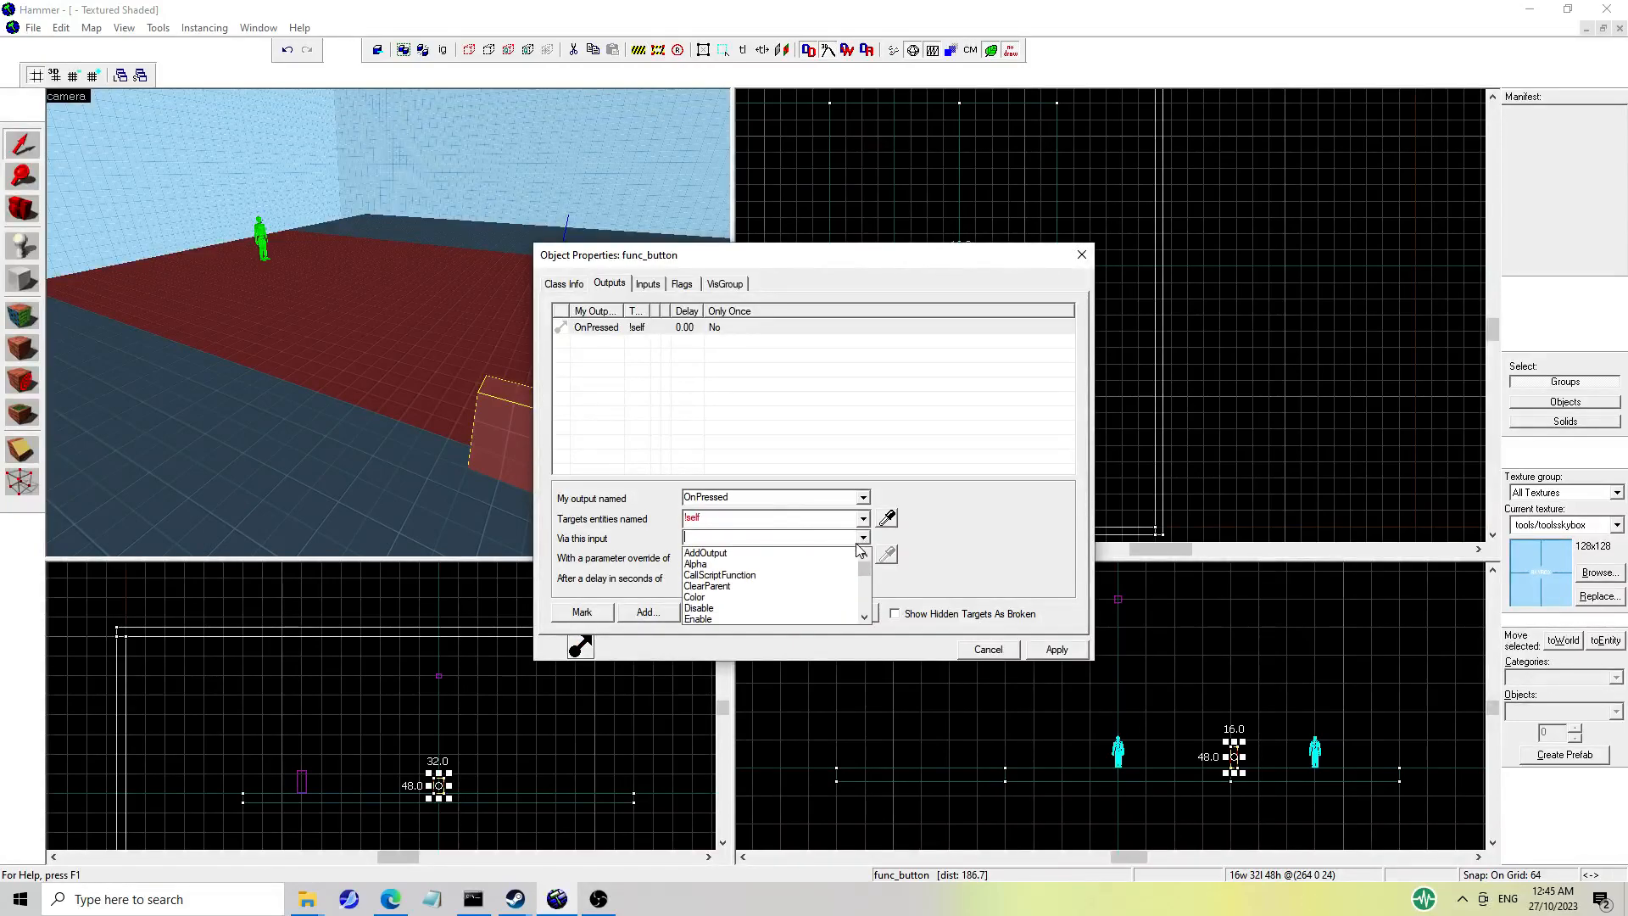
pyautogui.write('Kill')
pyautogui.click(800, 554)
pyautogui.click(1047, 648)
pyautogui.click(645, 331)
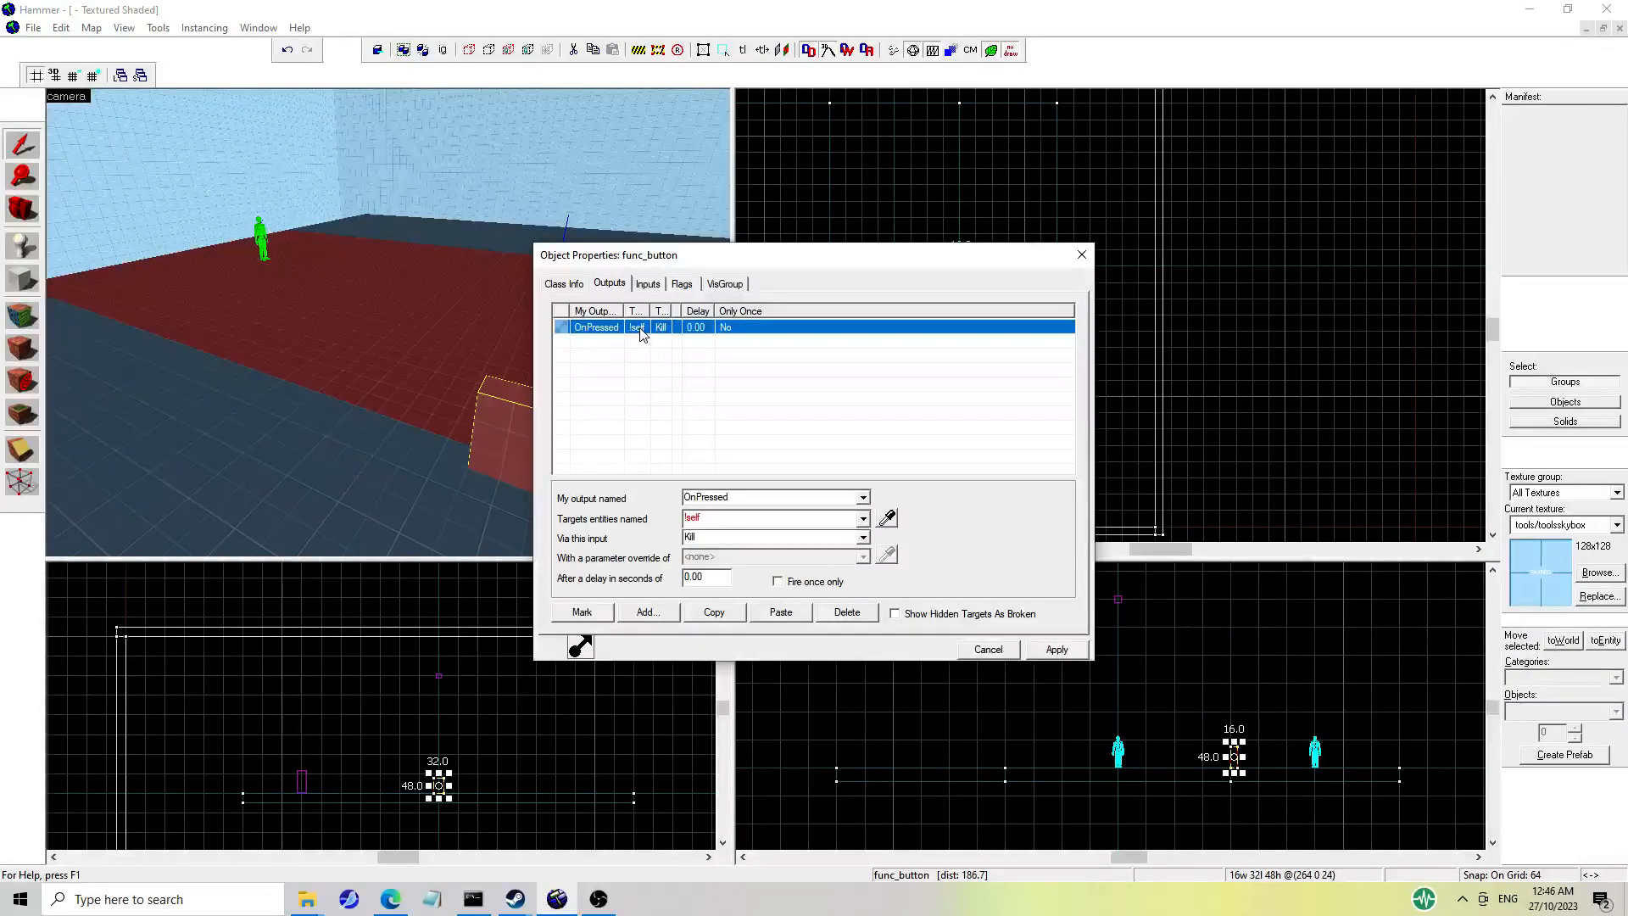
pyautogui.click(730, 525)
pyautogui.click(756, 523)
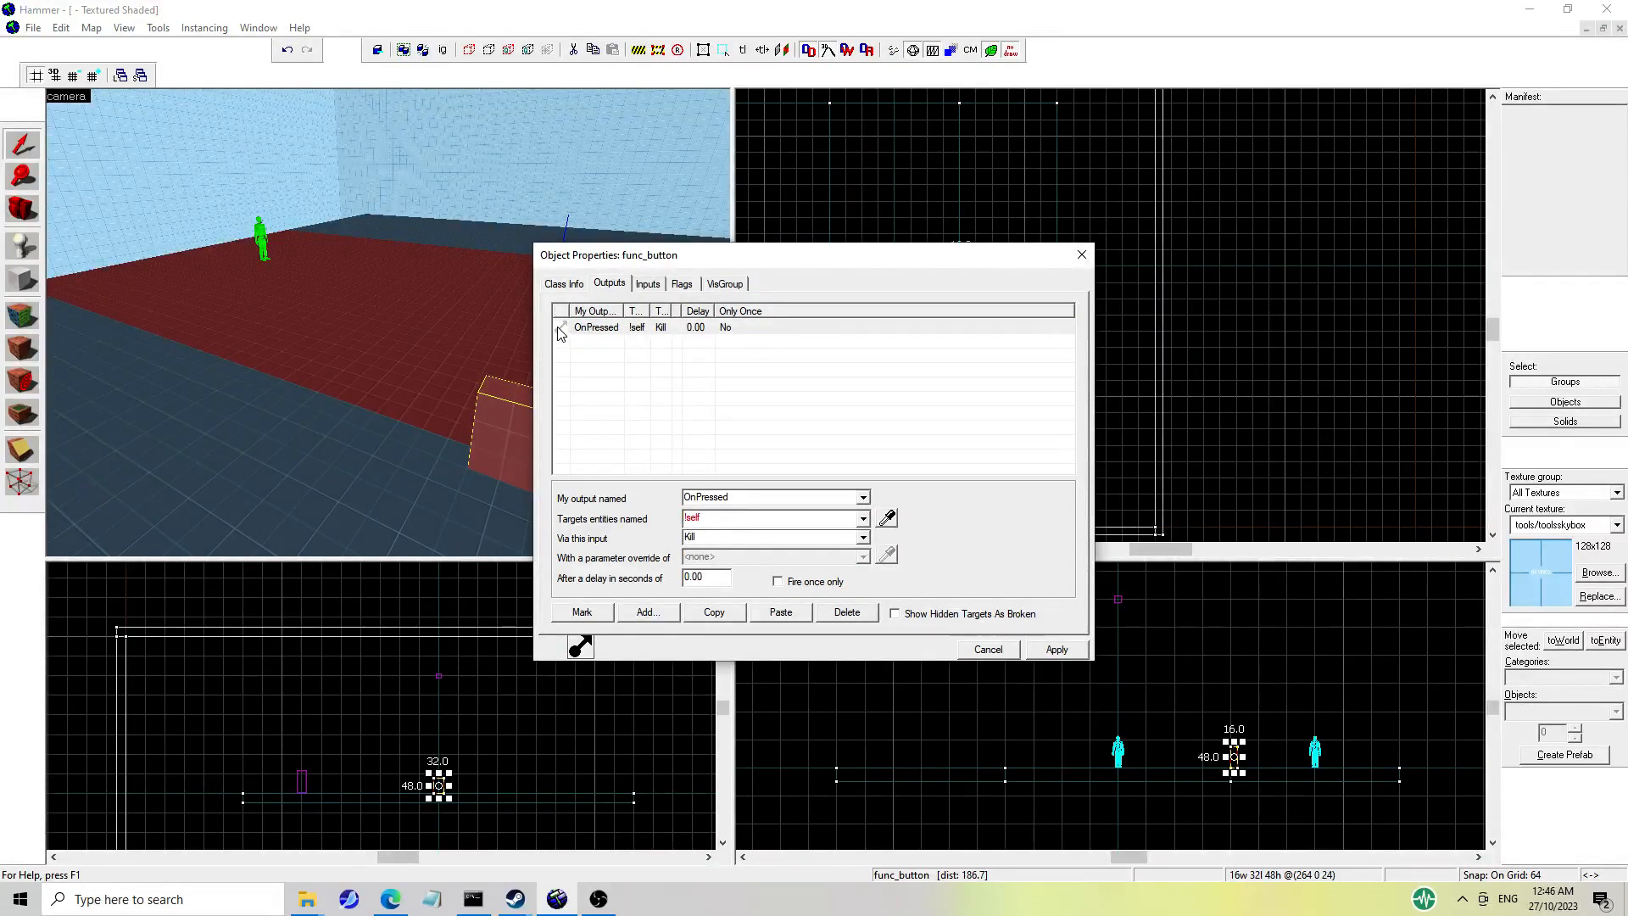
pyautogui.moveTo(706, 521); pyautogui.dragTo(683, 524)
pyautogui.write('!activa')
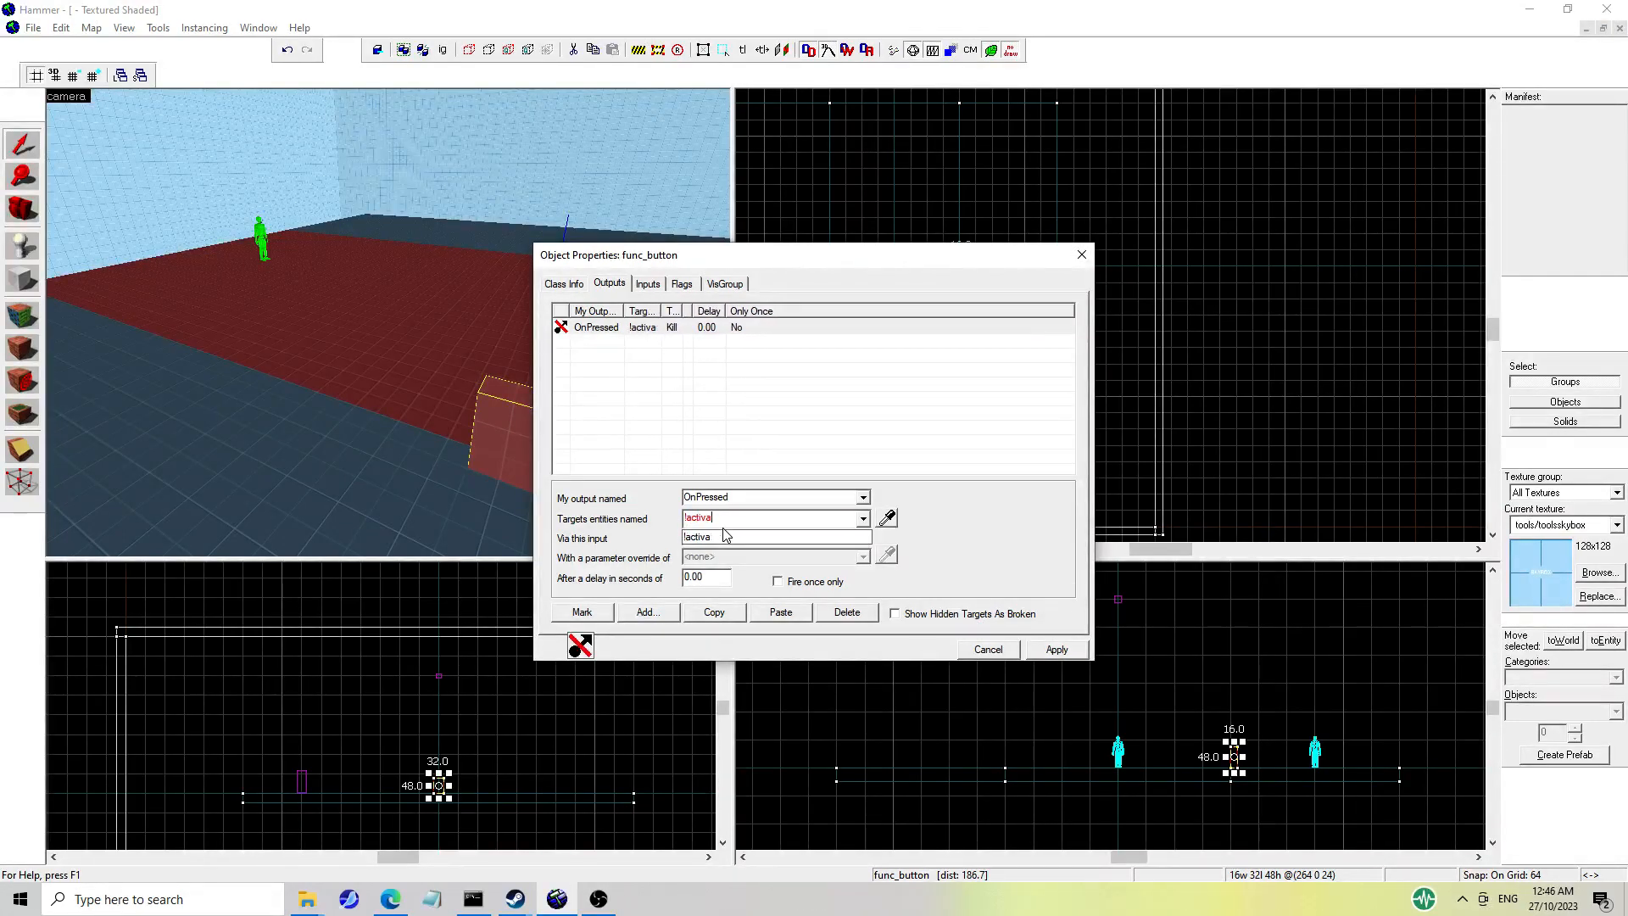
pyautogui.hotkey('ctrl', 'z')
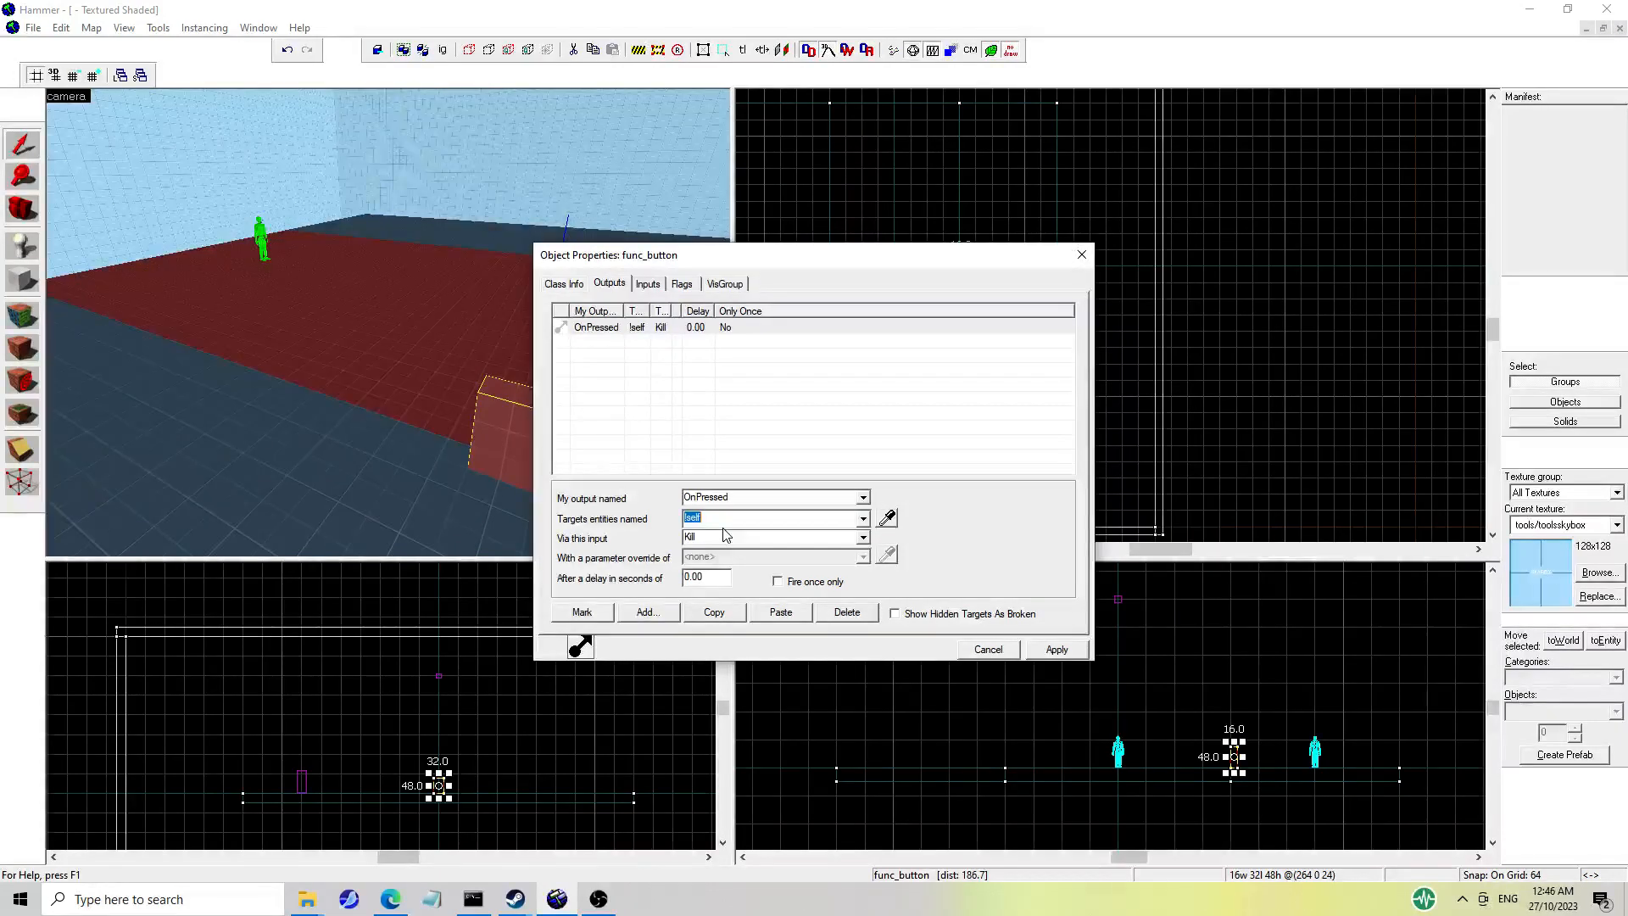
pyautogui.click(1081, 254)
pyautogui.click(585, 294)
pyautogui.press('z')
pyautogui.press('s')
pyautogui.press('a')
pyautogui.press('w')
pyautogui.press('z')
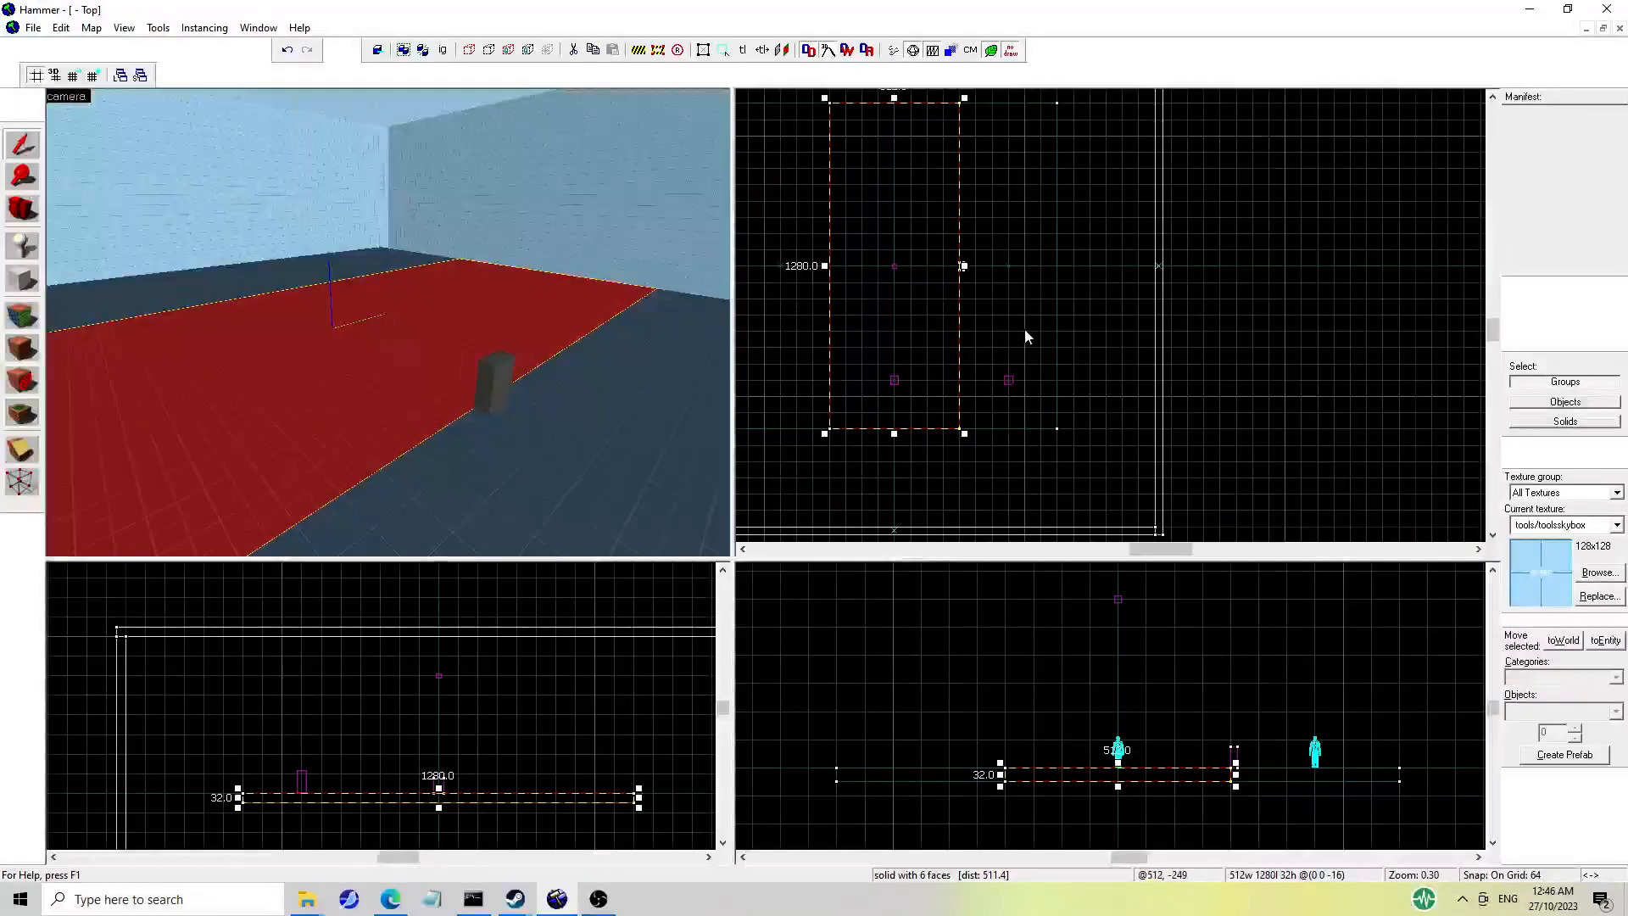
pyautogui.press('Escape')
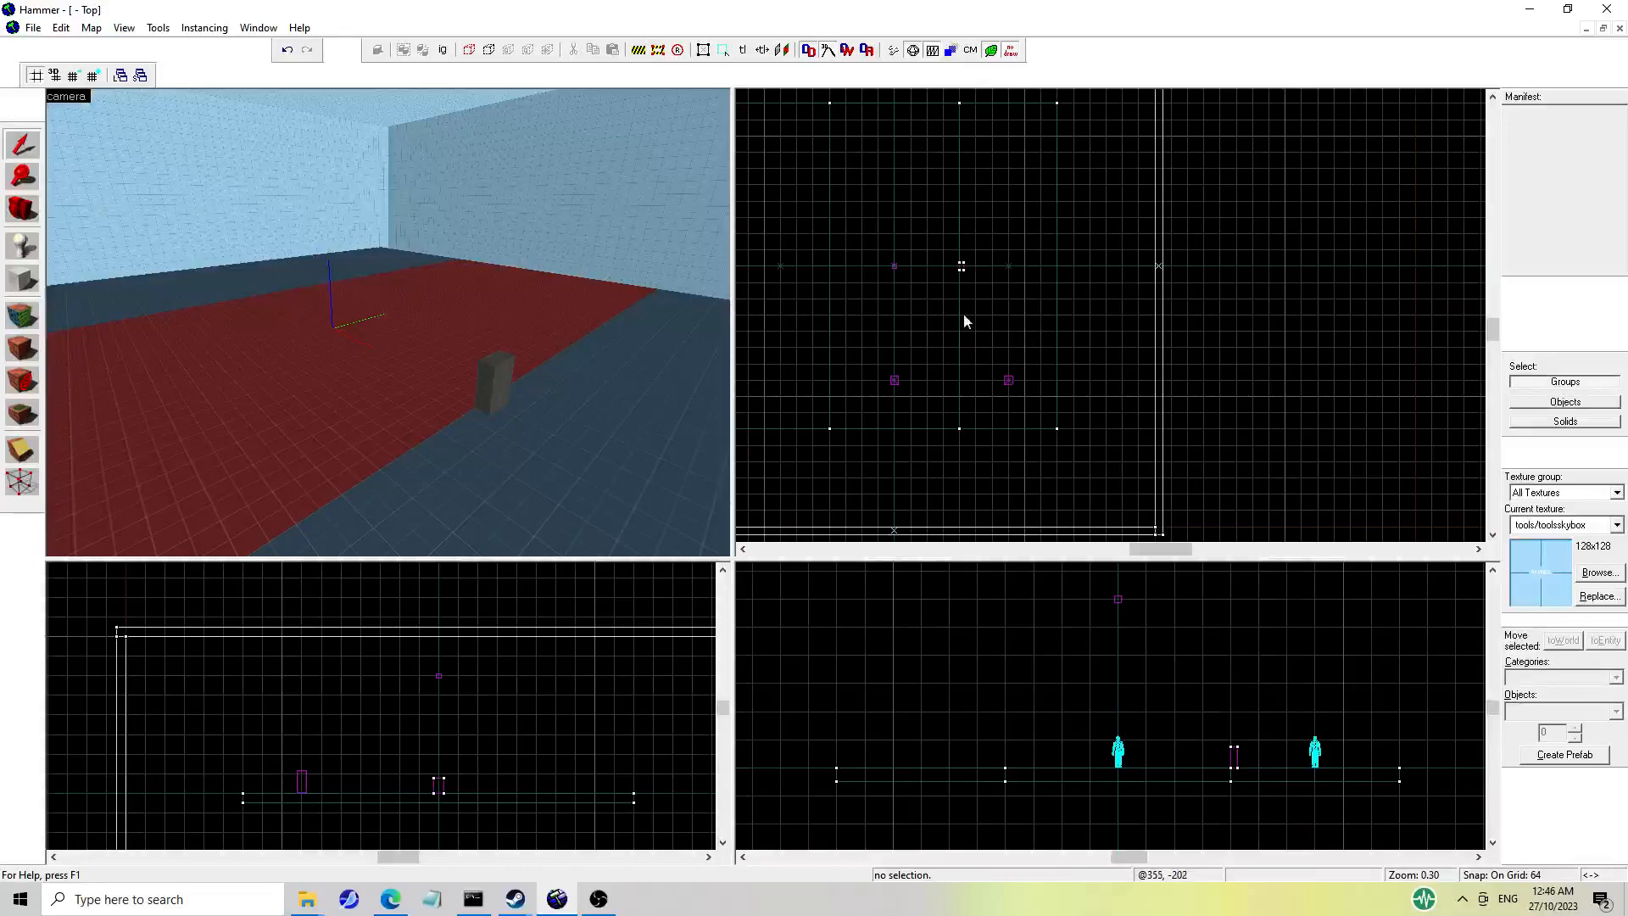
# Select the func_button block between the floors again and review its outputs in its properties.
pyautogui.click(487, 390)
pyautogui.press('z')
pyautogui.press('w')
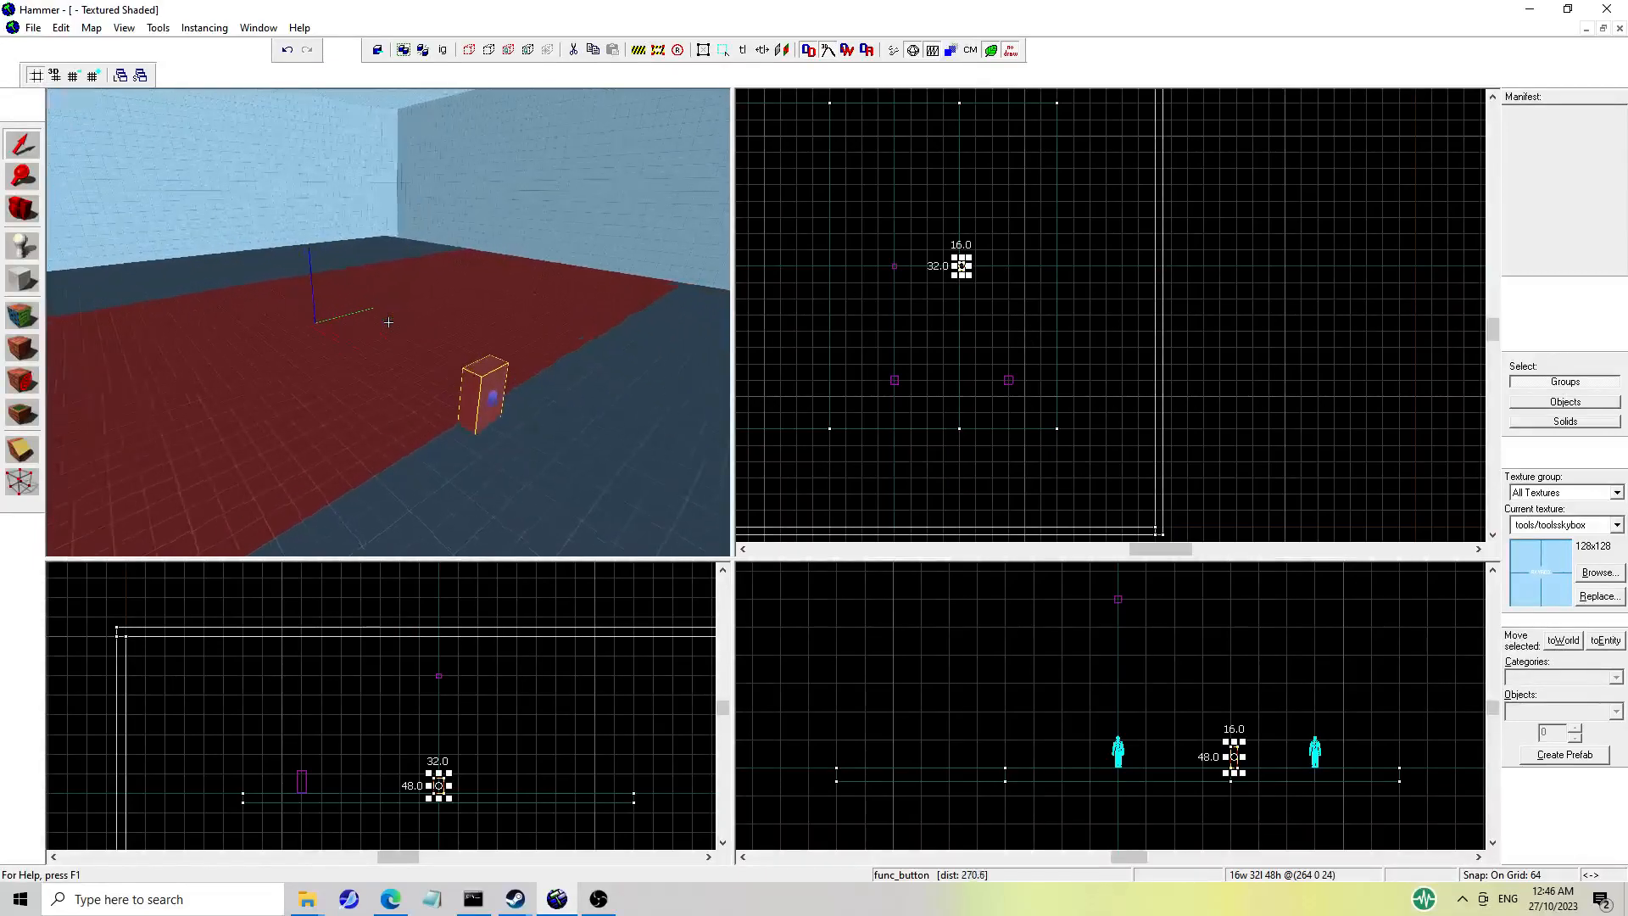
pyautogui.hotkey('alt', 'Return')
pyautogui.click(609, 284)
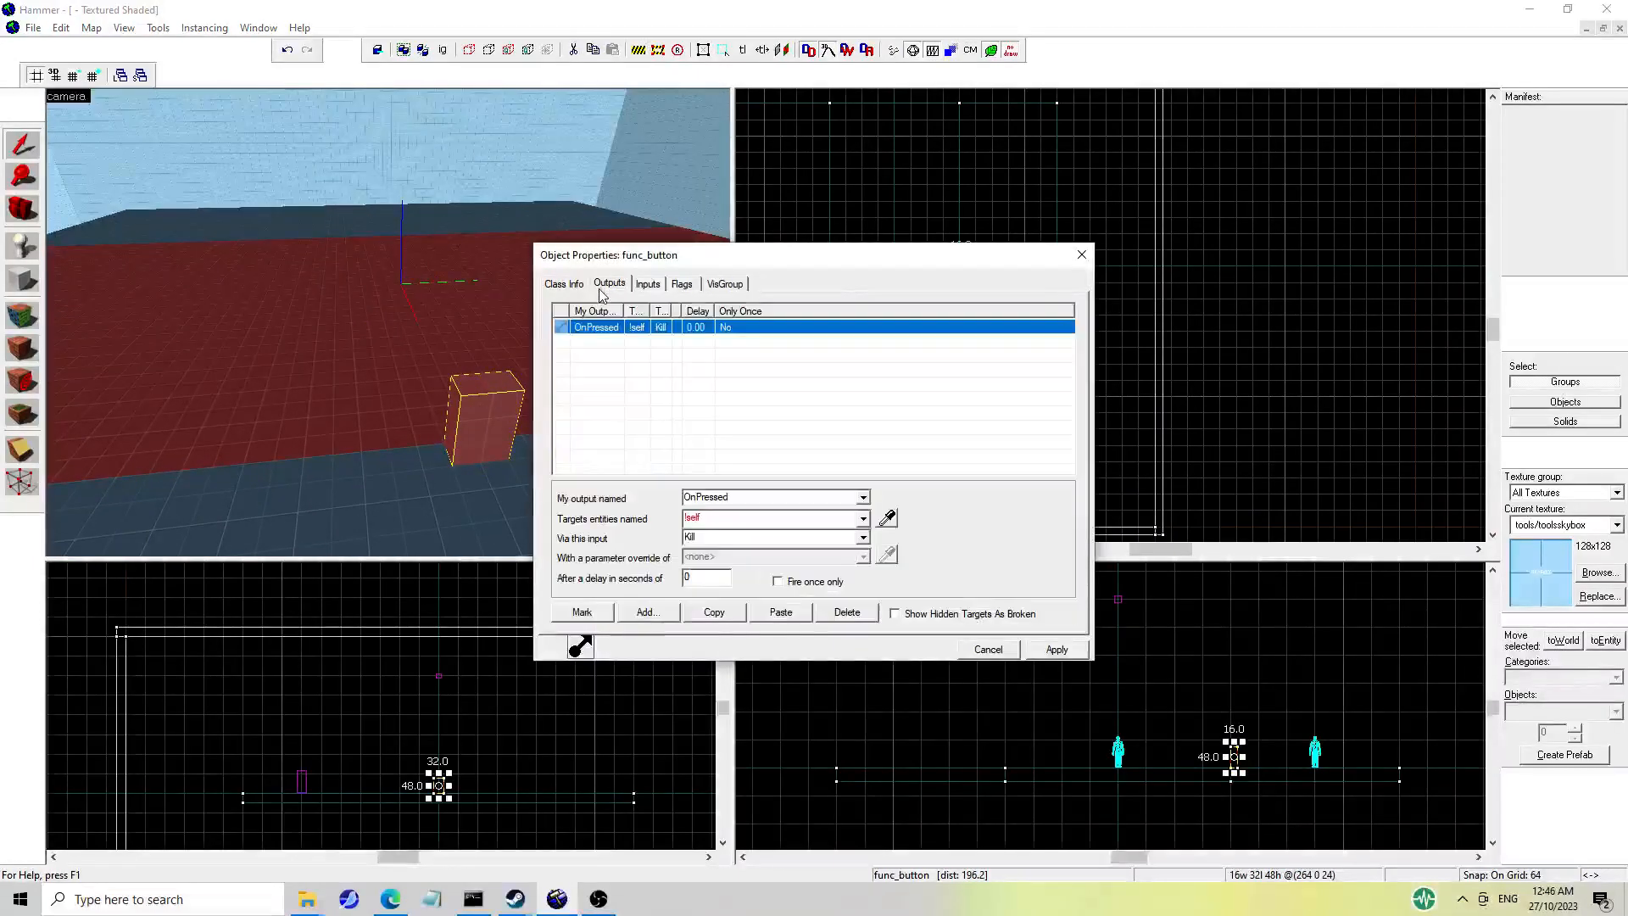
pyautogui.click(574, 286)
pyautogui.click(605, 287)
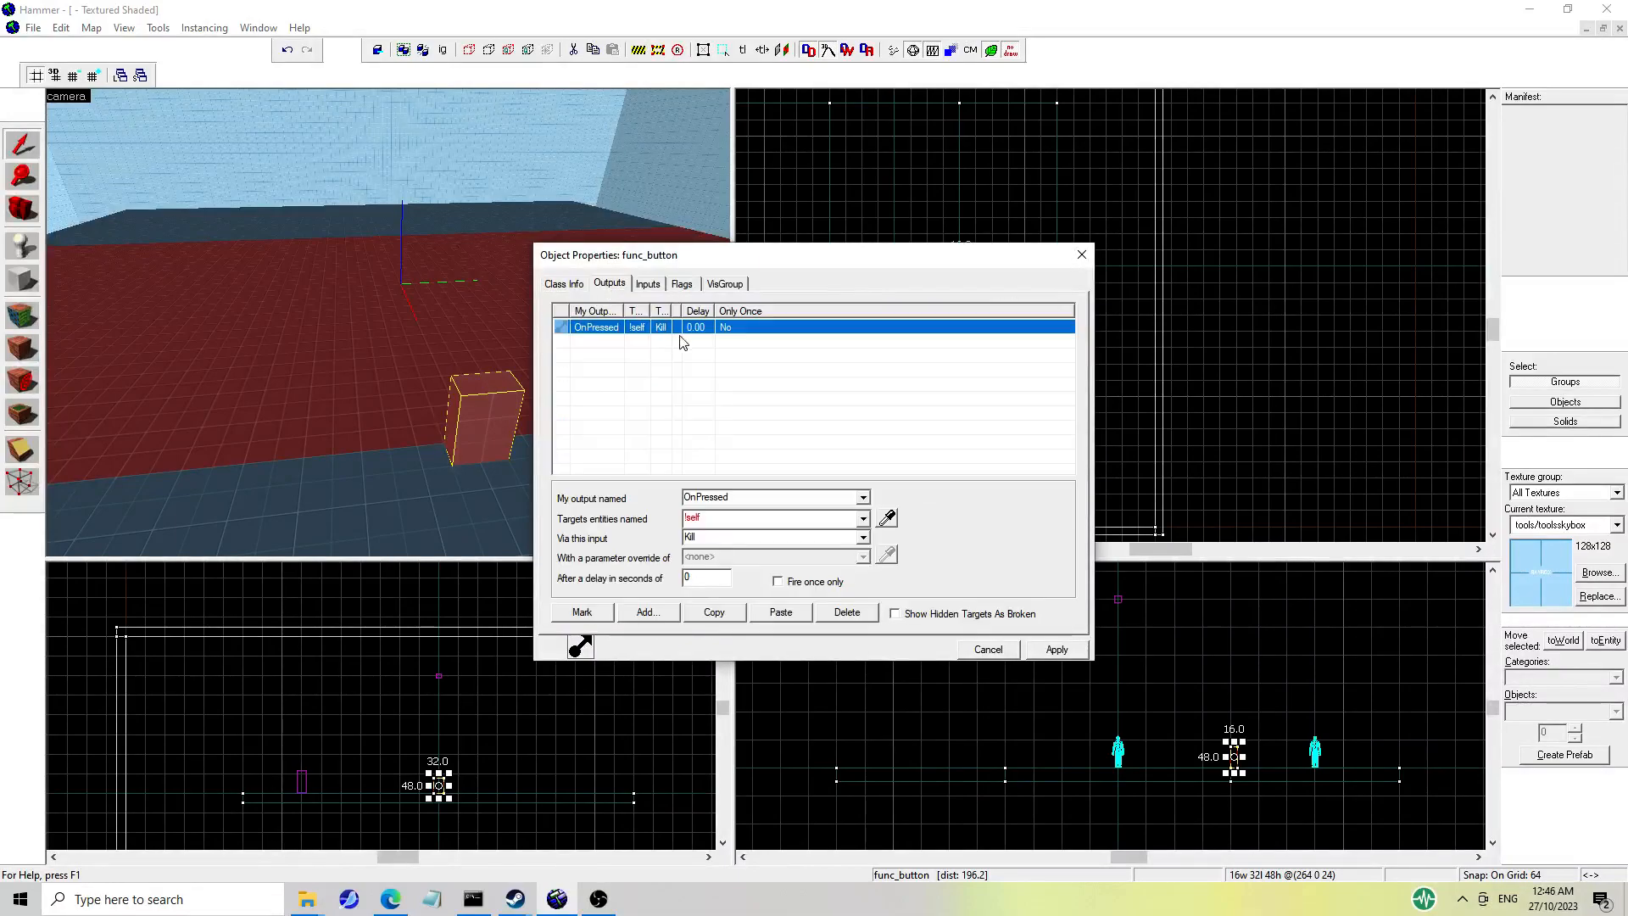
# Set the func_button's Move Direction to 90 0 0 and check its reset delay value.
pyautogui.click(577, 287)
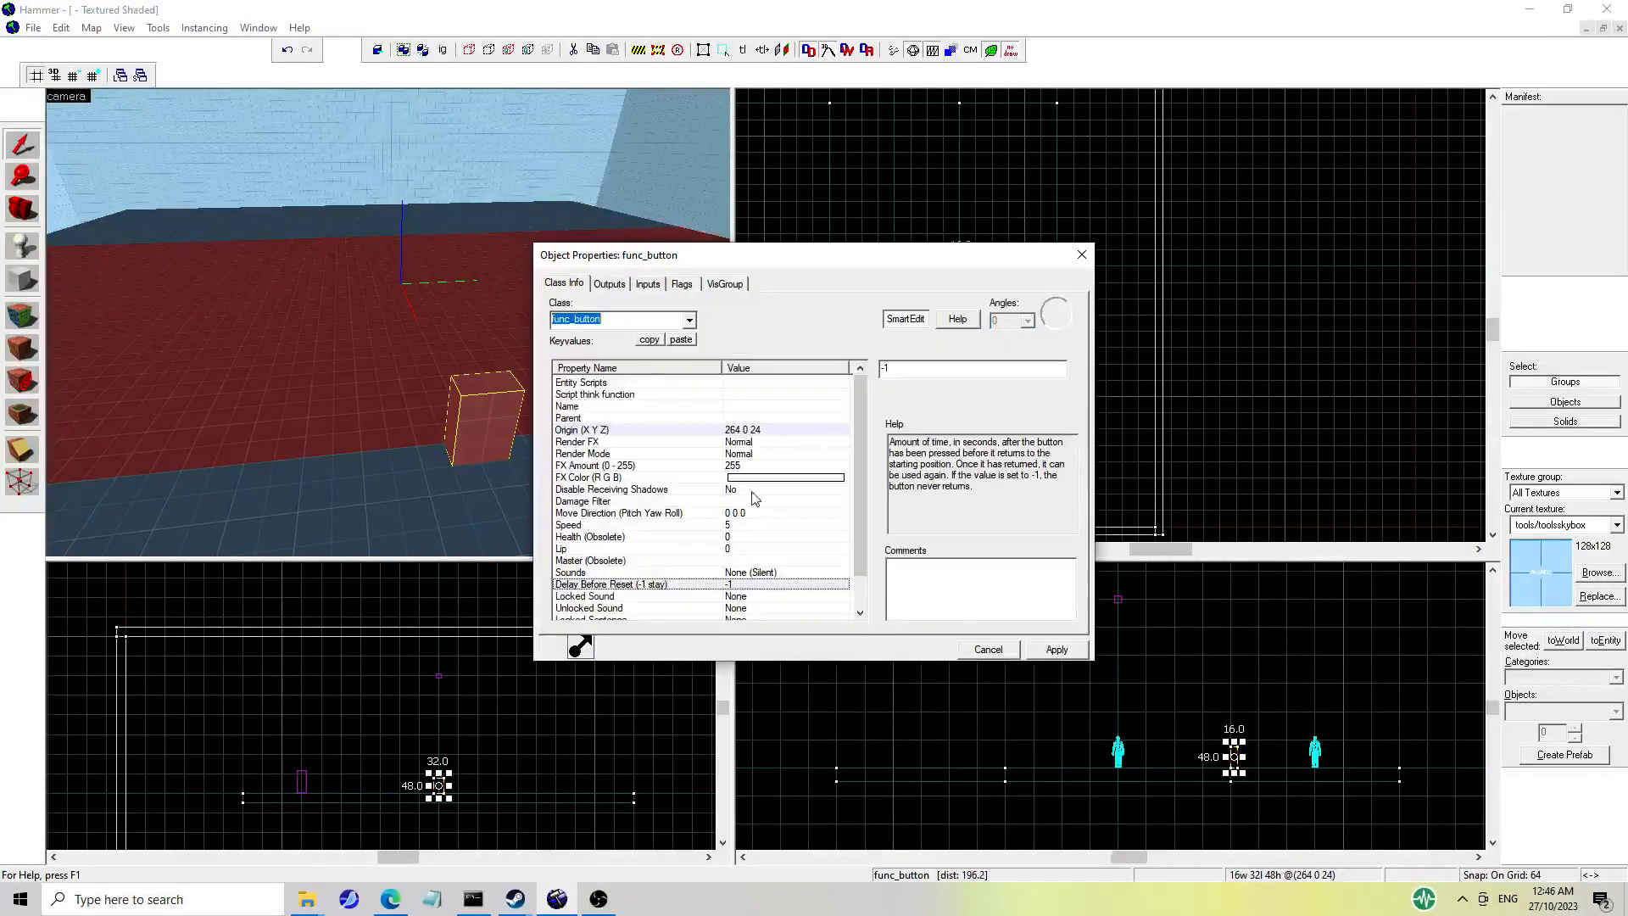
pyautogui.click(750, 586)
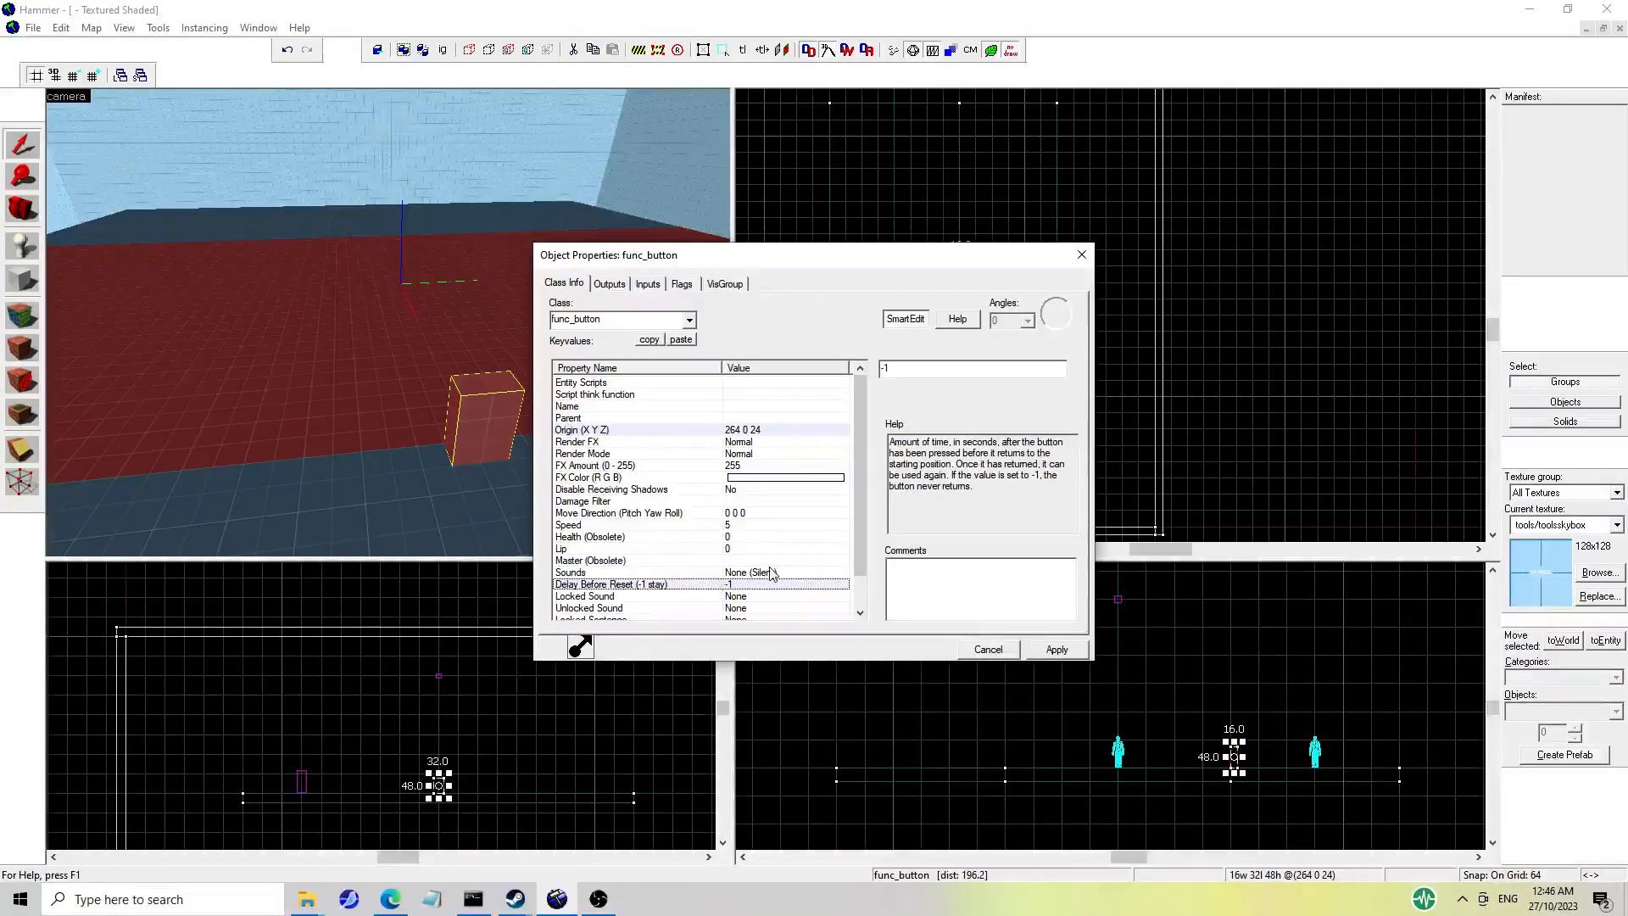
pyautogui.scroll(-1, 813, 509)
pyautogui.click(751, 513)
pyautogui.click(769, 477)
pyautogui.click(907, 410)
pyautogui.click(892, 442)
pyautogui.click(751, 551)
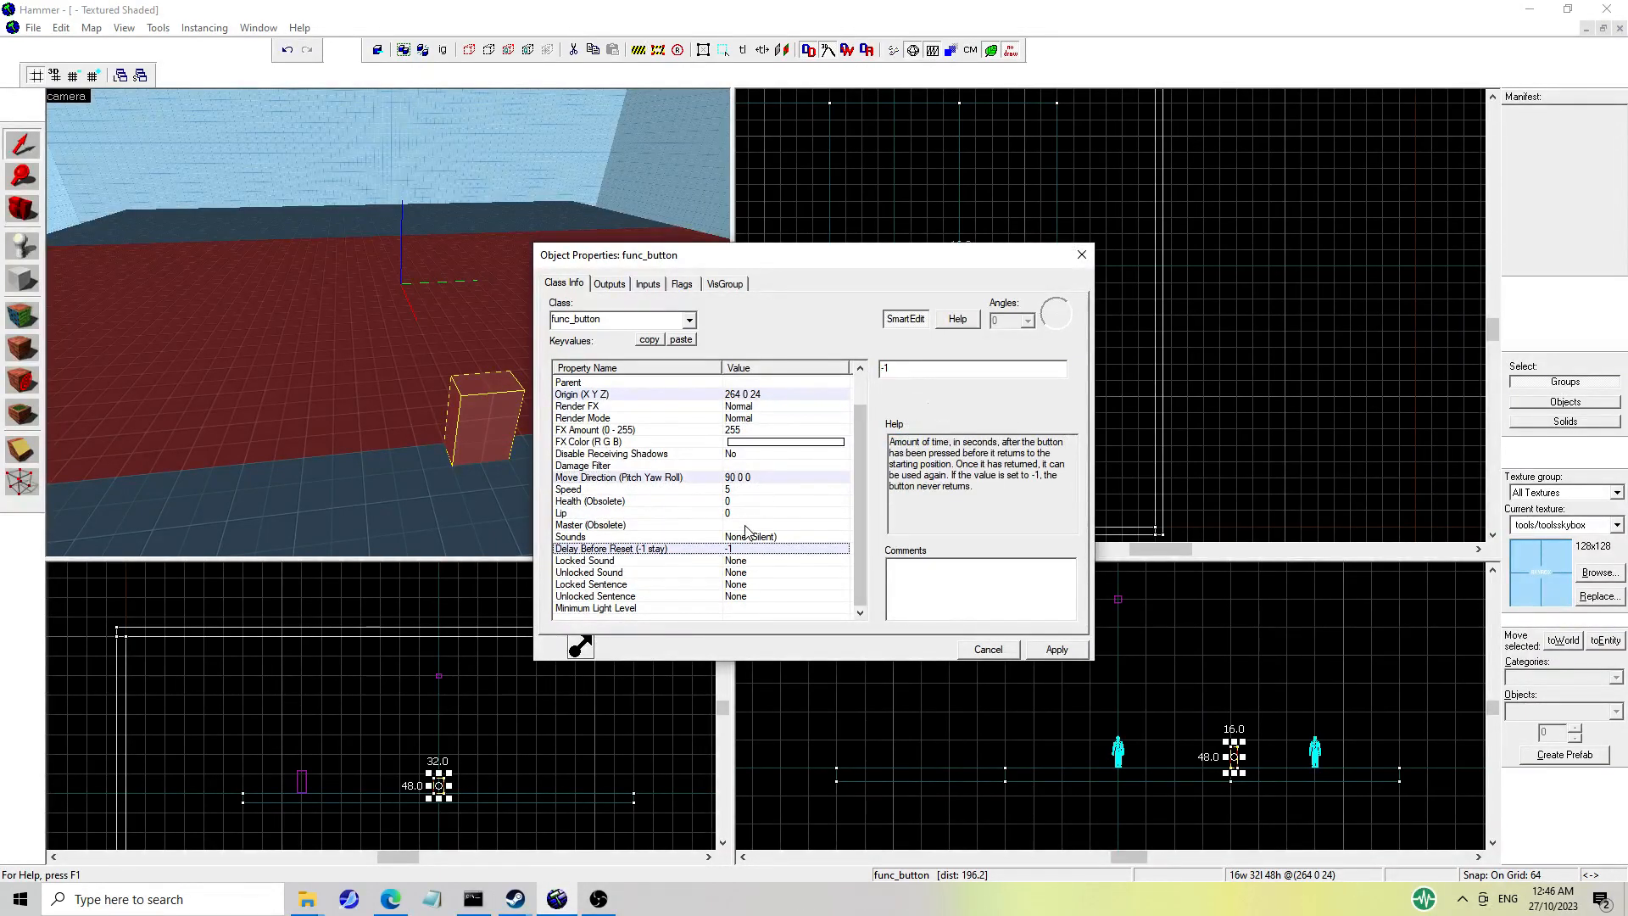
pyautogui.doubleClick(886, 370)
# Set the func_button's Lip to 8, apply the change and close the properties.
pyautogui.click(765, 478)
pyautogui.click(736, 490)
pyautogui.click(685, 513)
pyautogui.doubleClick(902, 370)
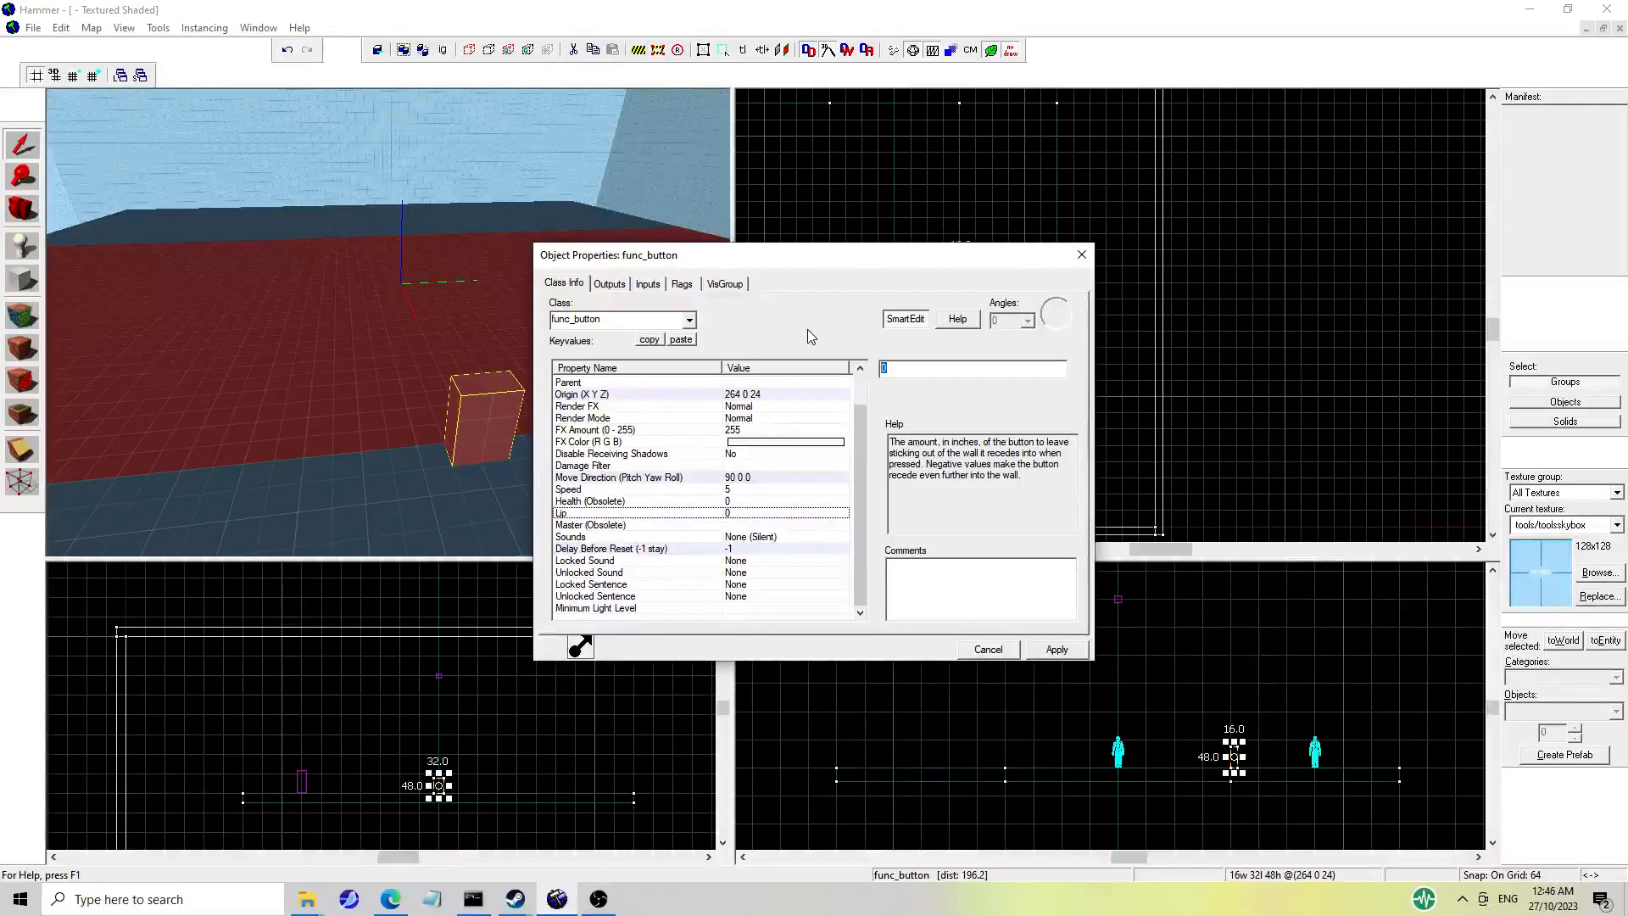
pyautogui.write('3')
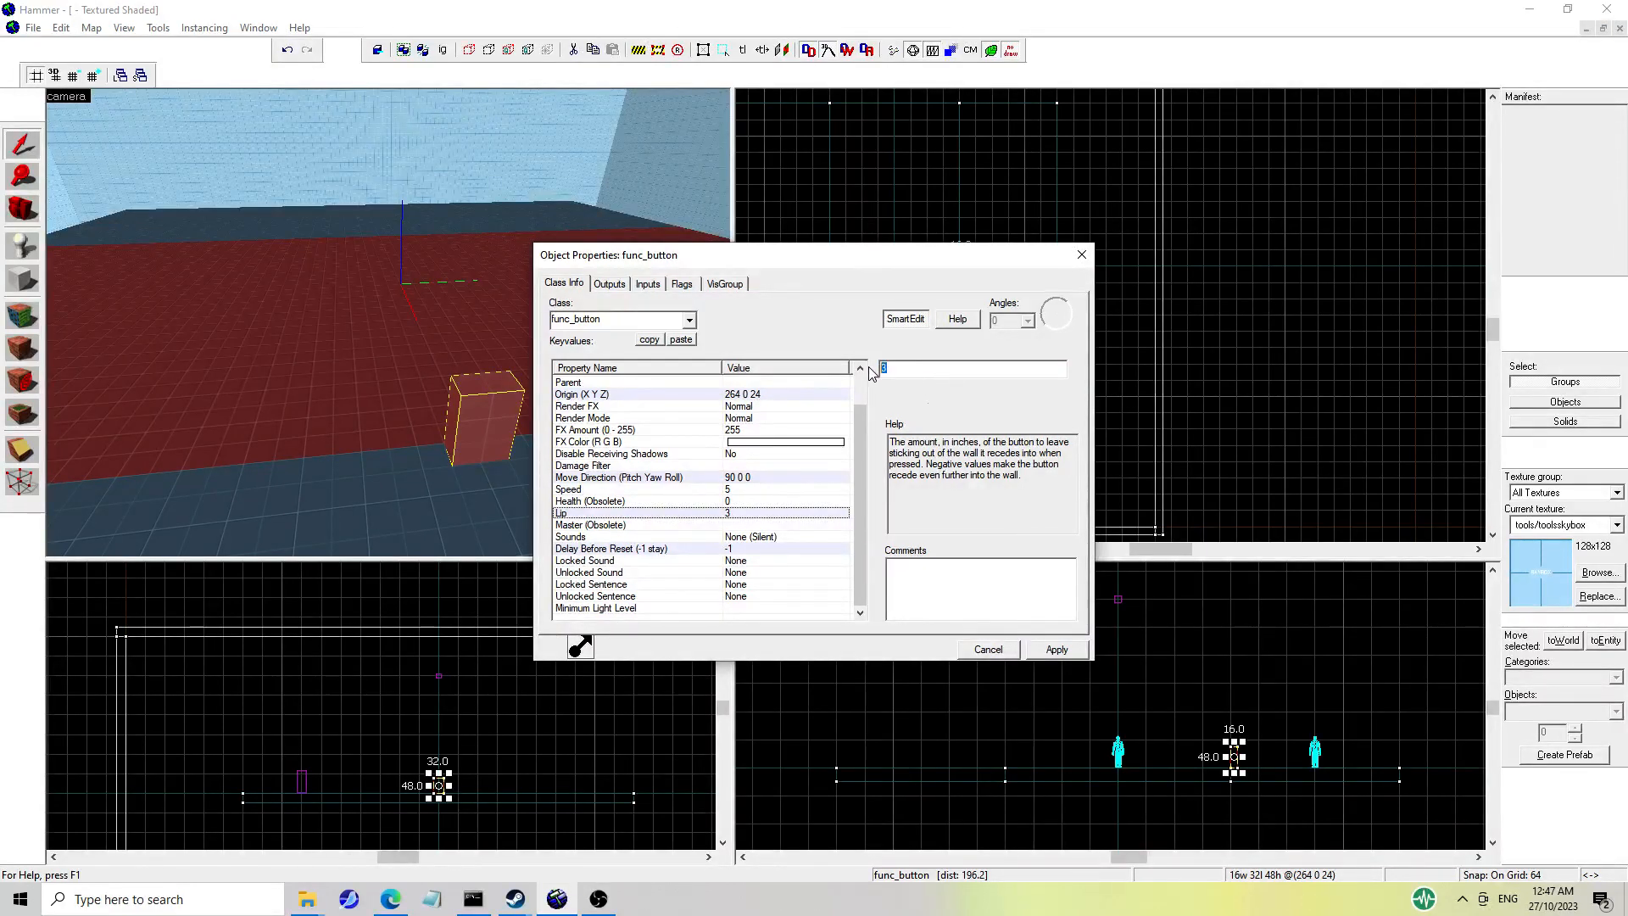
pyautogui.moveTo(892, 369); pyautogui.dragTo(869, 377)
pyautogui.click(1042, 654)
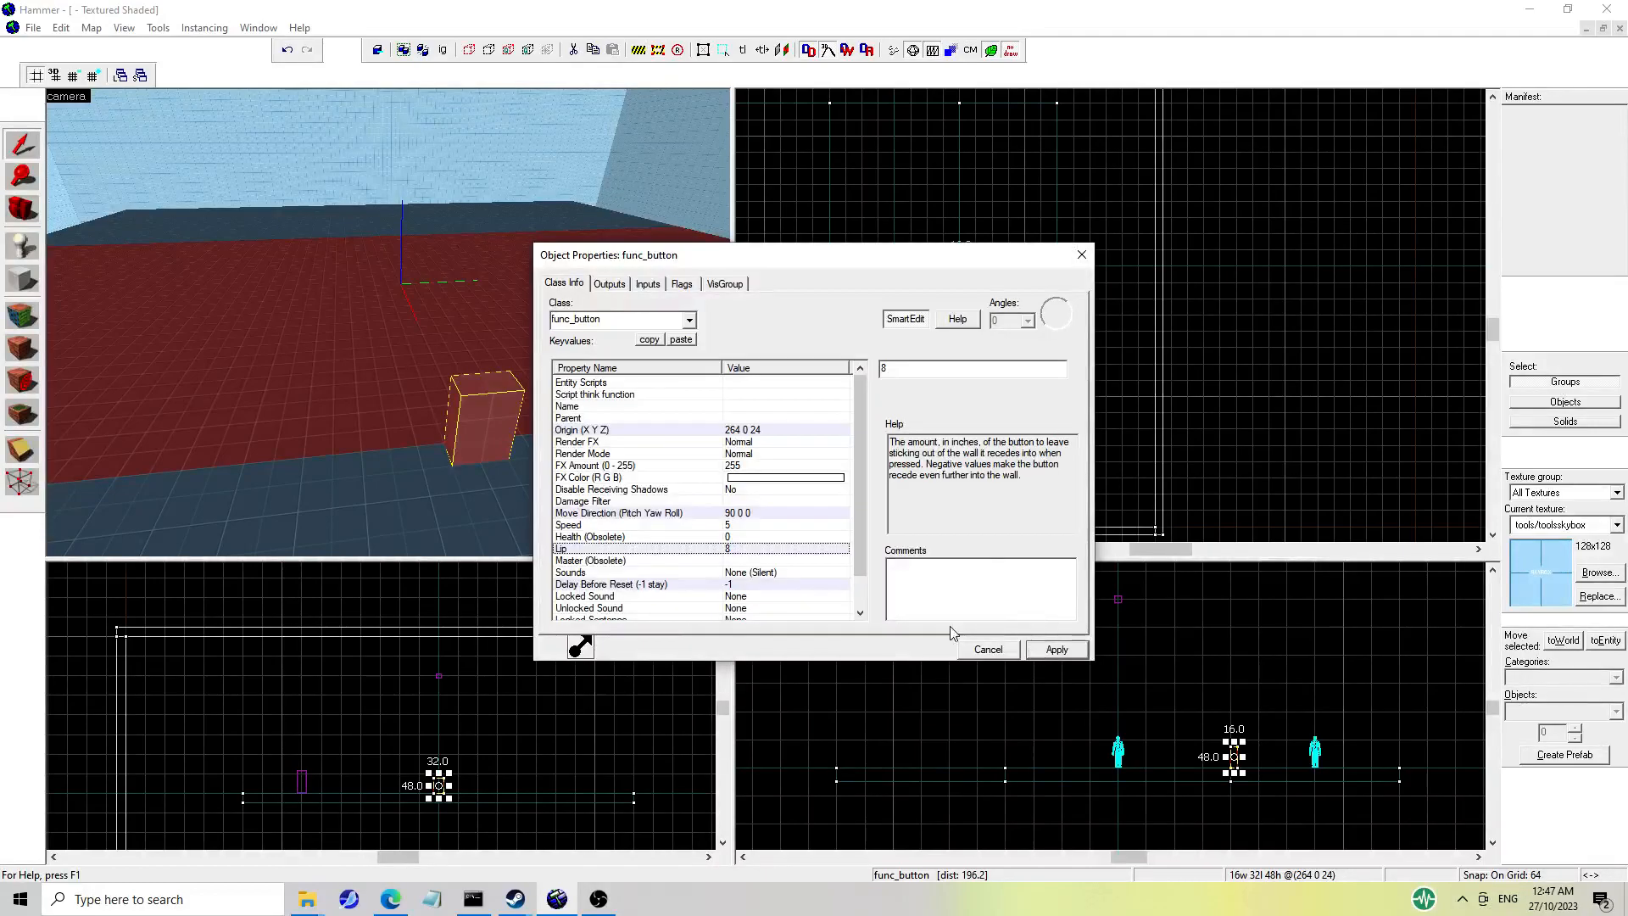
pyautogui.click(1081, 254)
# Reduce the grid size to 4 units for a close look at the func_button in the front view.
pyautogui.scroll(6, 430, 753)
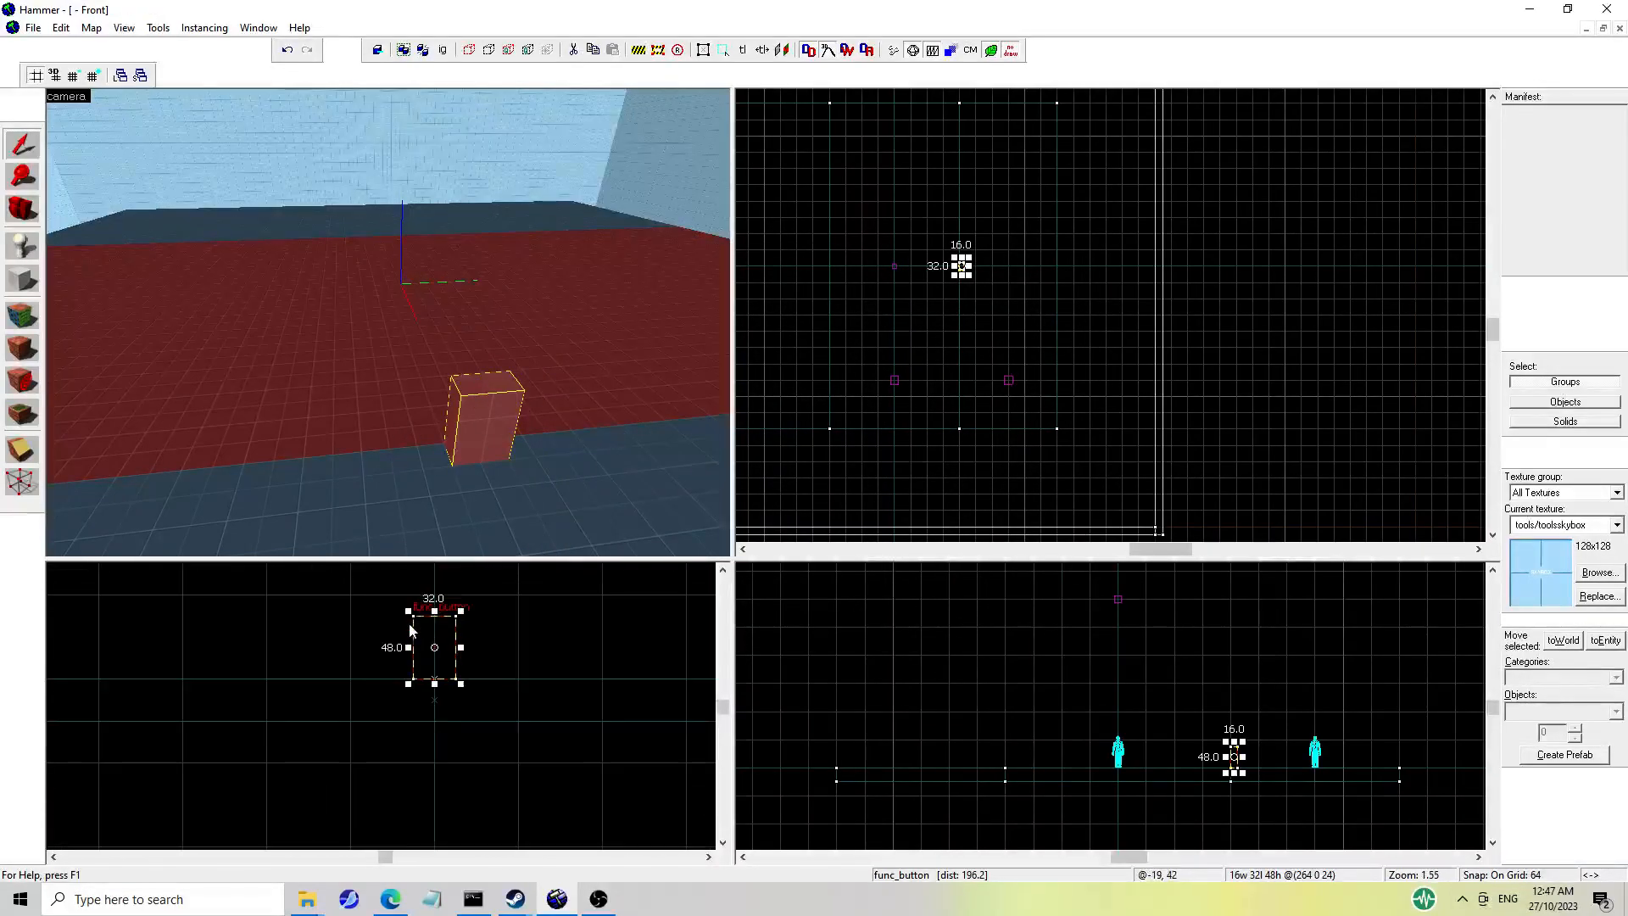
pyautogui.click(73, 77)
pyautogui.click(73, 76)
pyautogui.click(73, 76)
pyautogui.click(74, 76)
pyautogui.moveTo(416, 626)
pyautogui.mouseDown()
pyautogui.moveTo(415, 708)
pyautogui.moveTo(427, 624)
pyautogui.mouseUp()
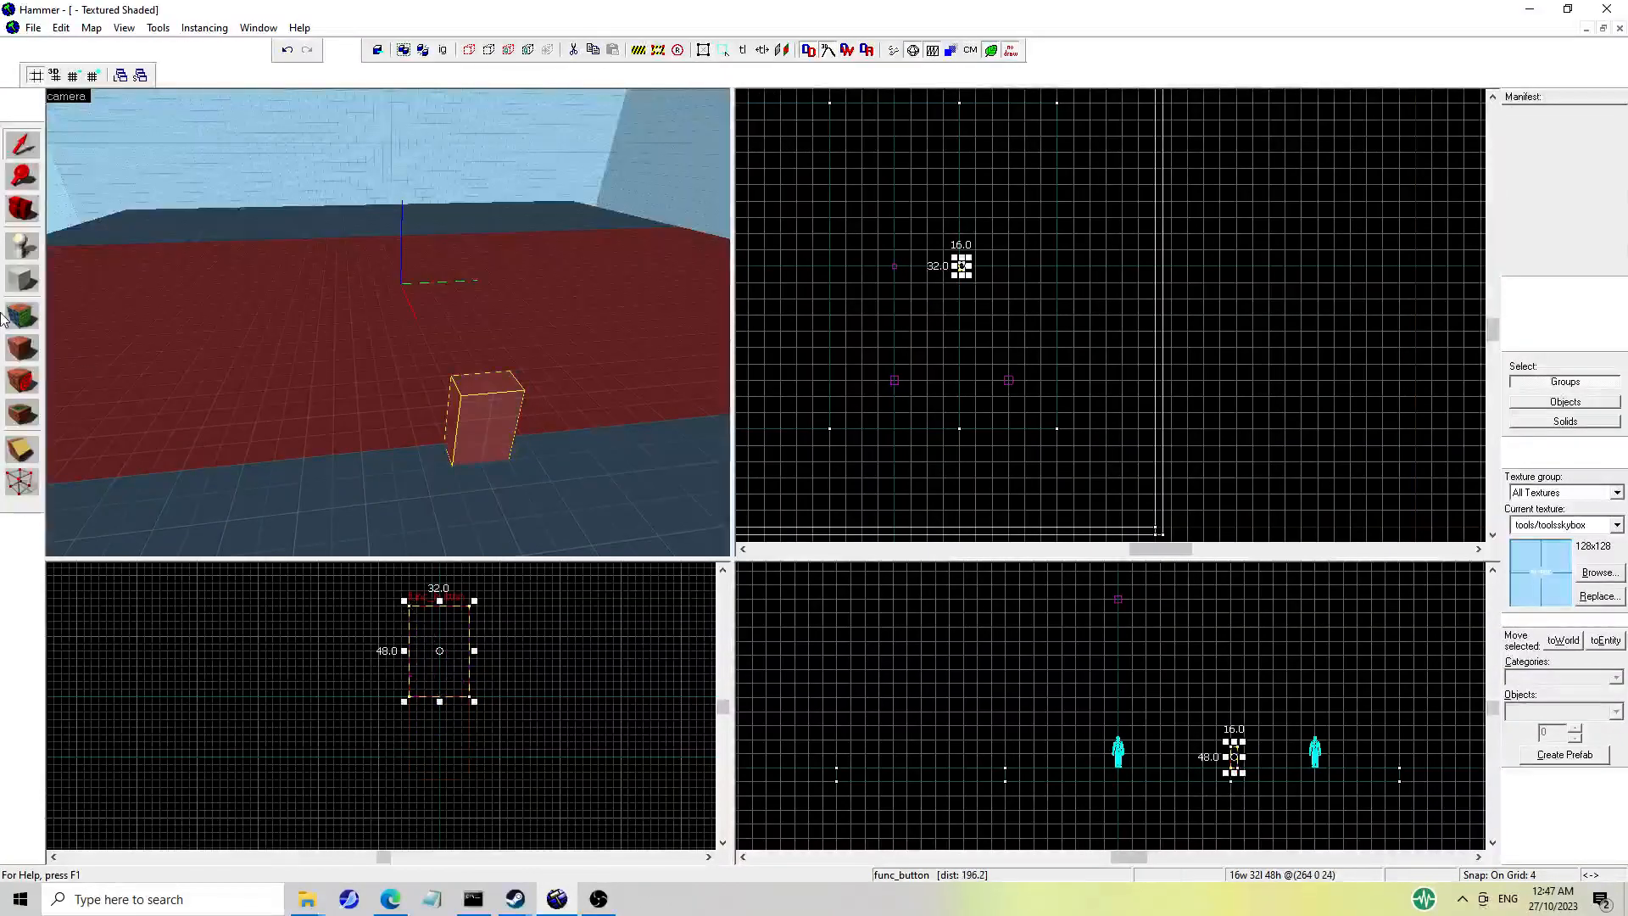
pyautogui.click(22, 284)
pyautogui.moveTo(400, 696); pyautogui.dragTo(411, 679)
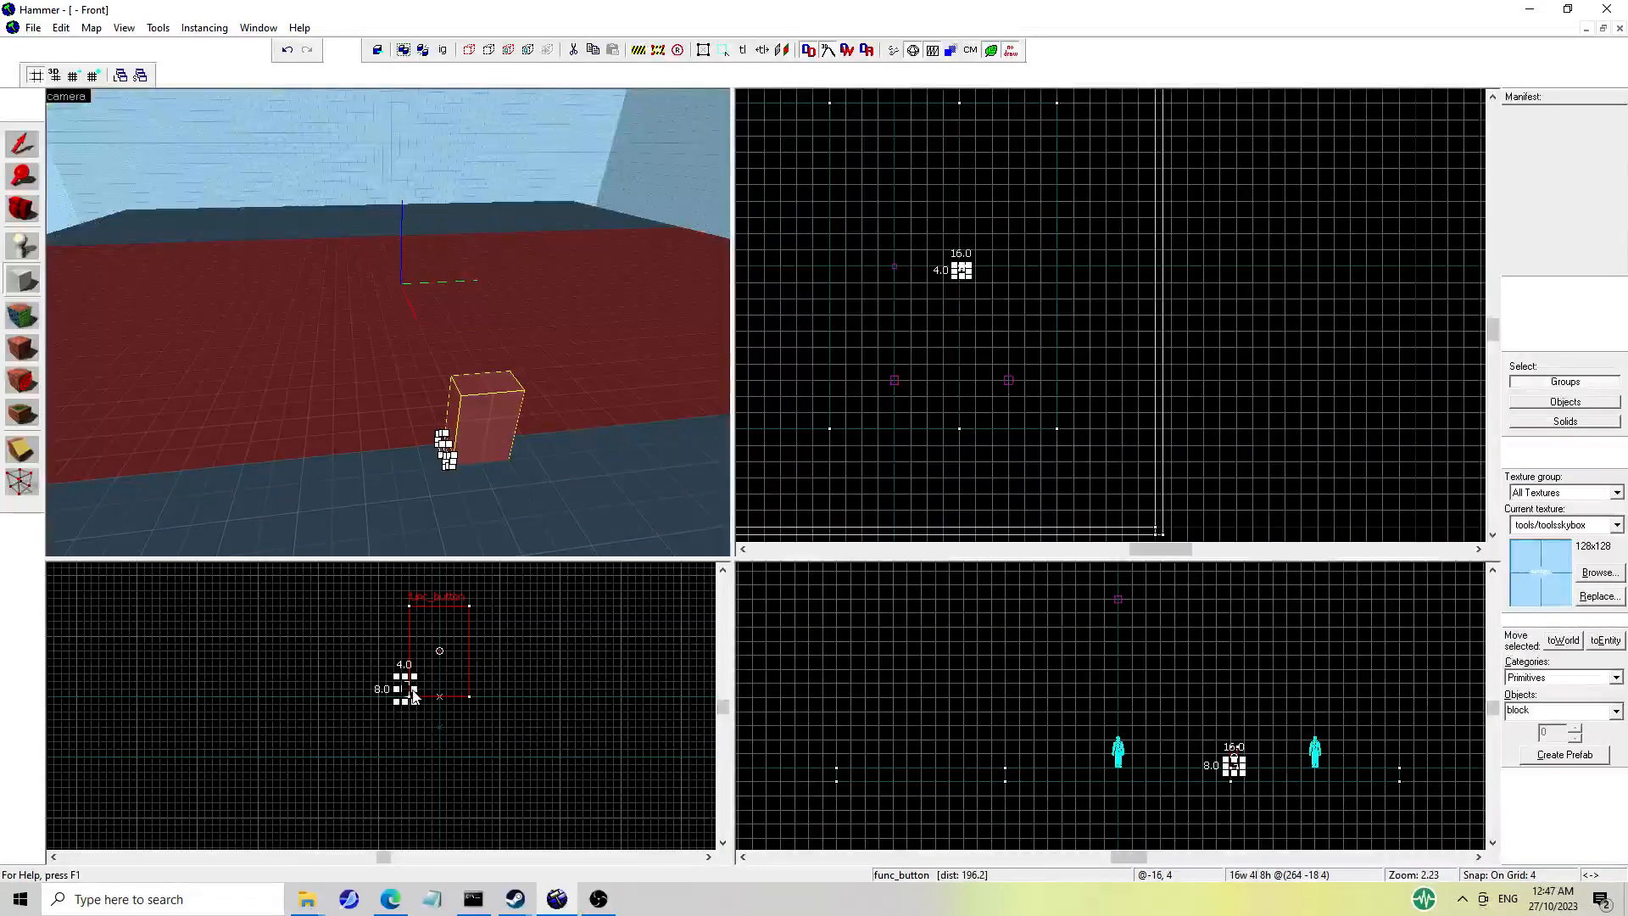
pyautogui.click(18, 138)
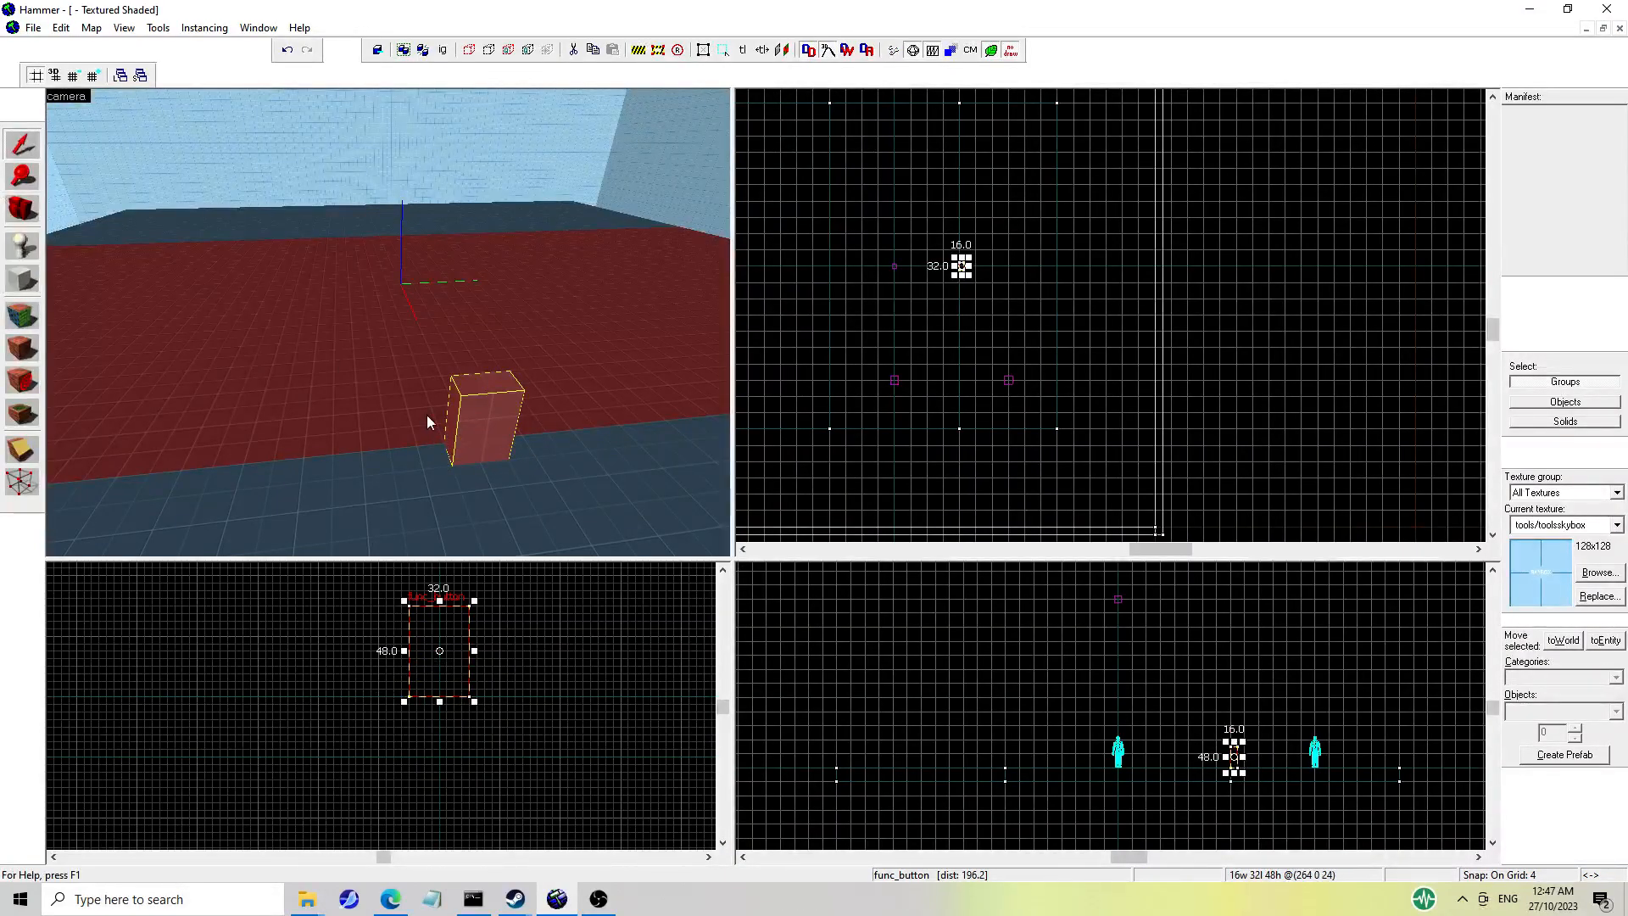
# Review the func_button's reset delay and its flags, including Don't move, and apply.
pyautogui.doubleClick(487, 420)
pyautogui.click(754, 585)
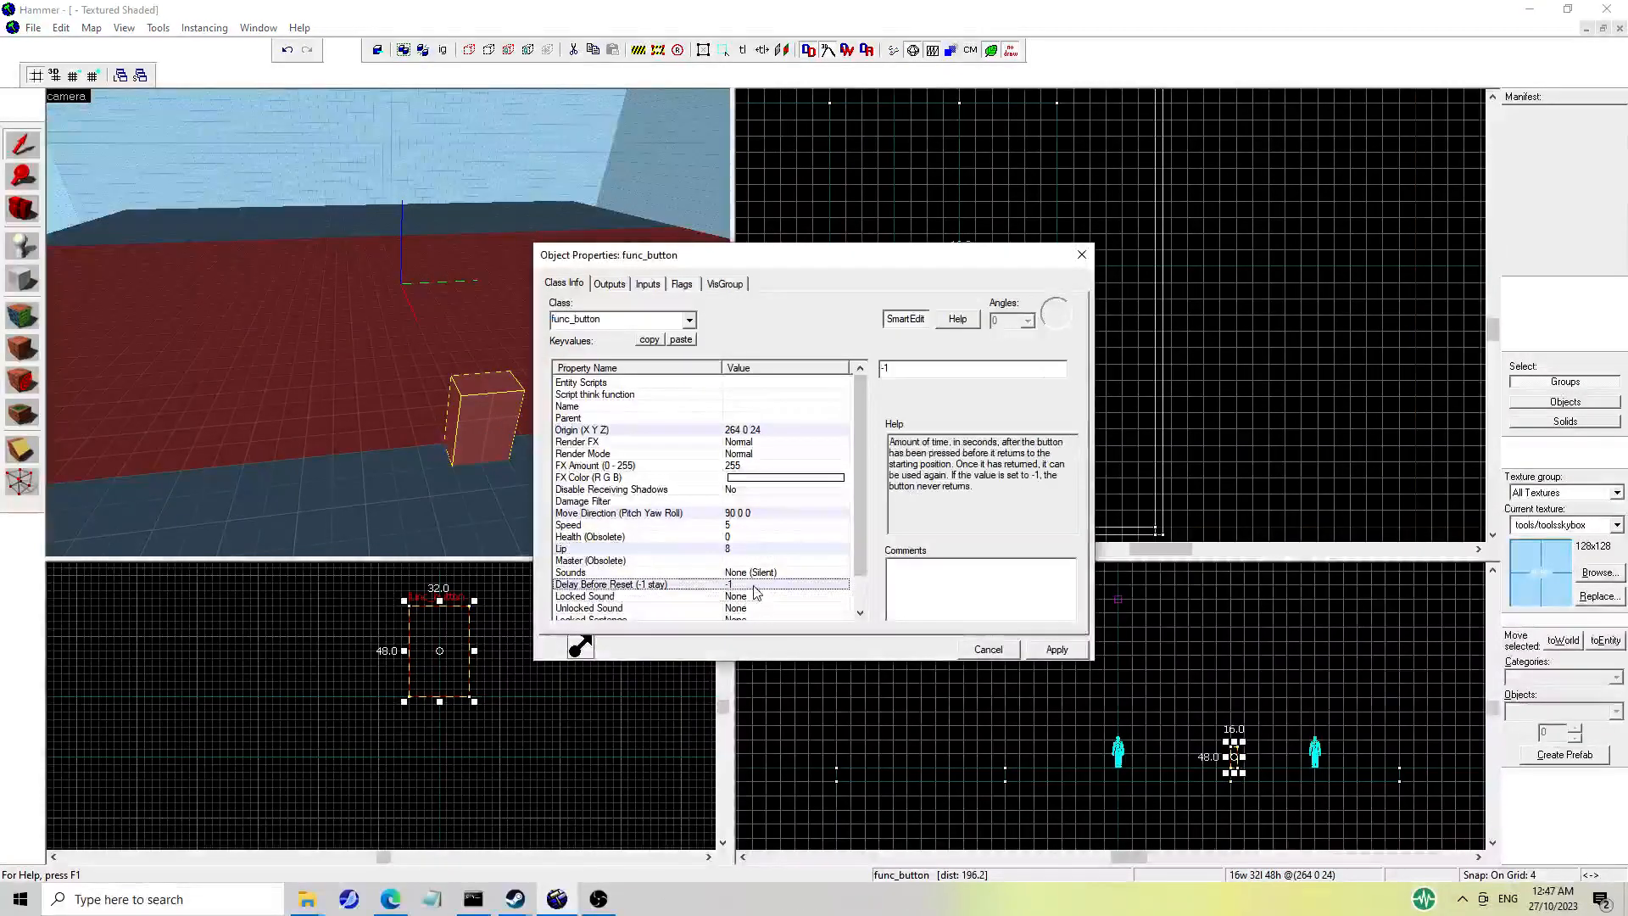
pyautogui.click(682, 286)
pyautogui.click(559, 316)
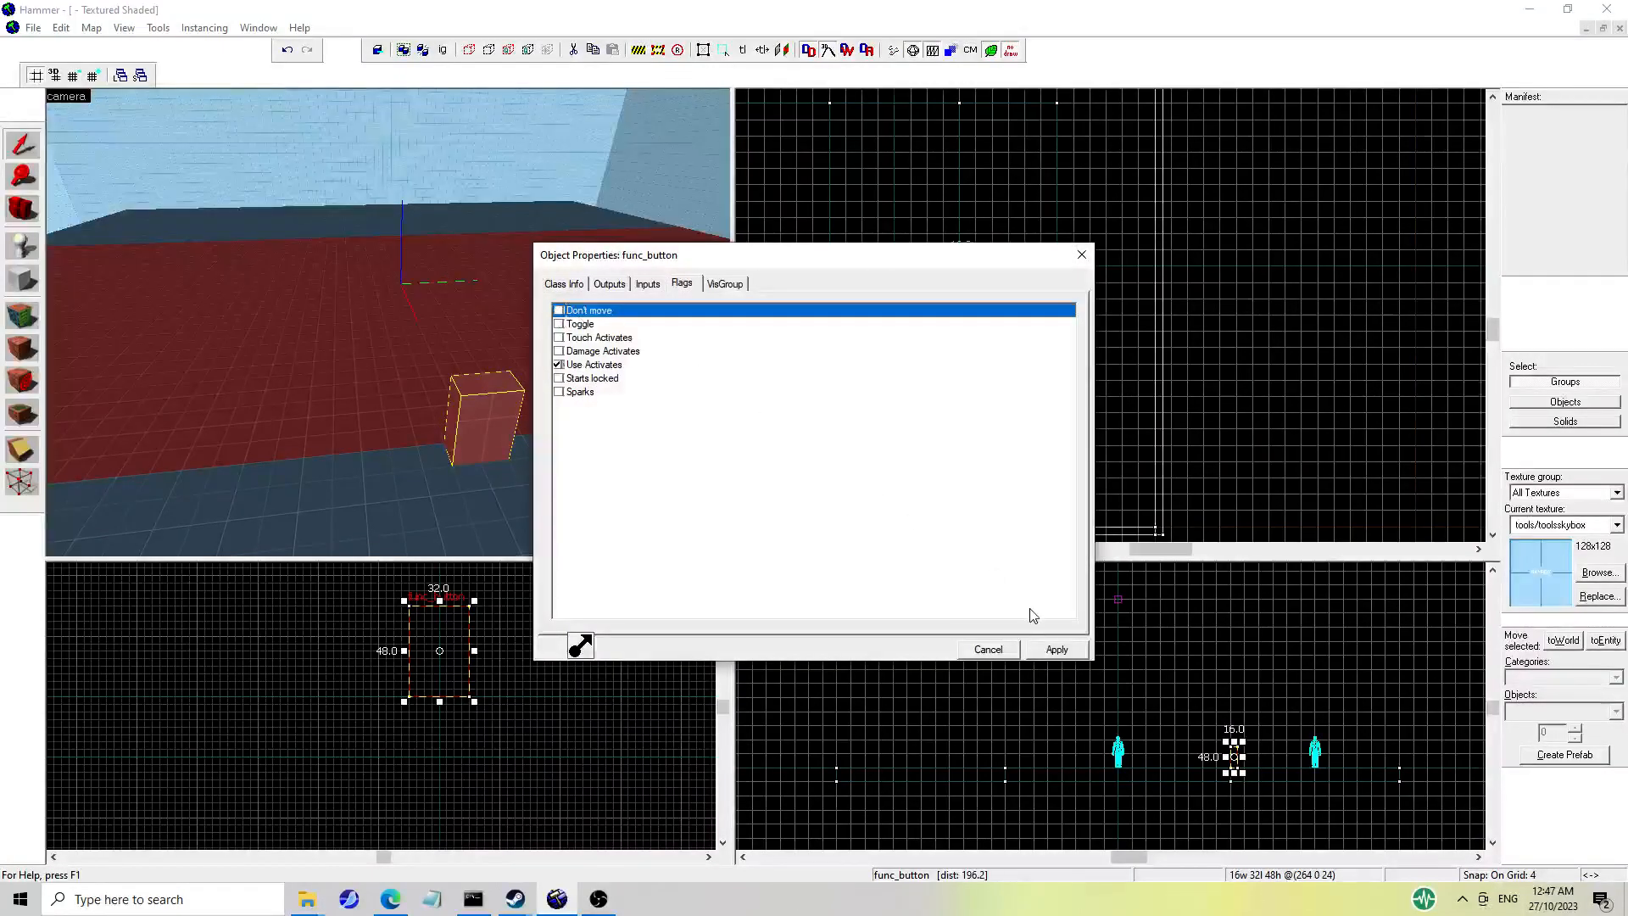
pyautogui.click(1056, 649)
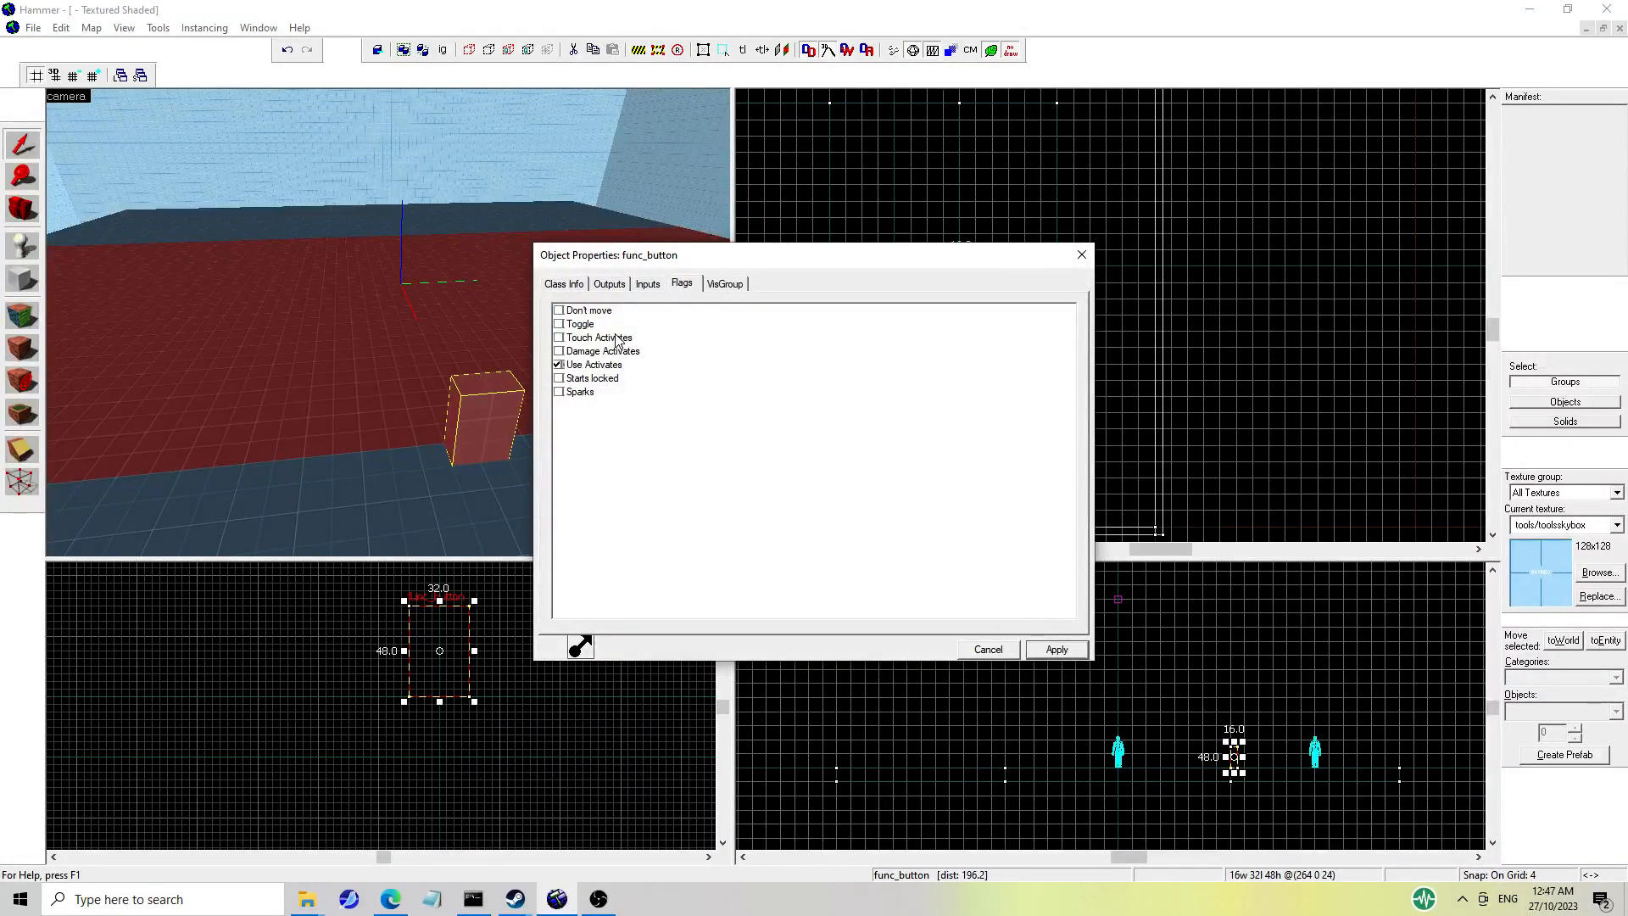
# Add a second blank output to the func_button and close its properties.
pyautogui.click(574, 285)
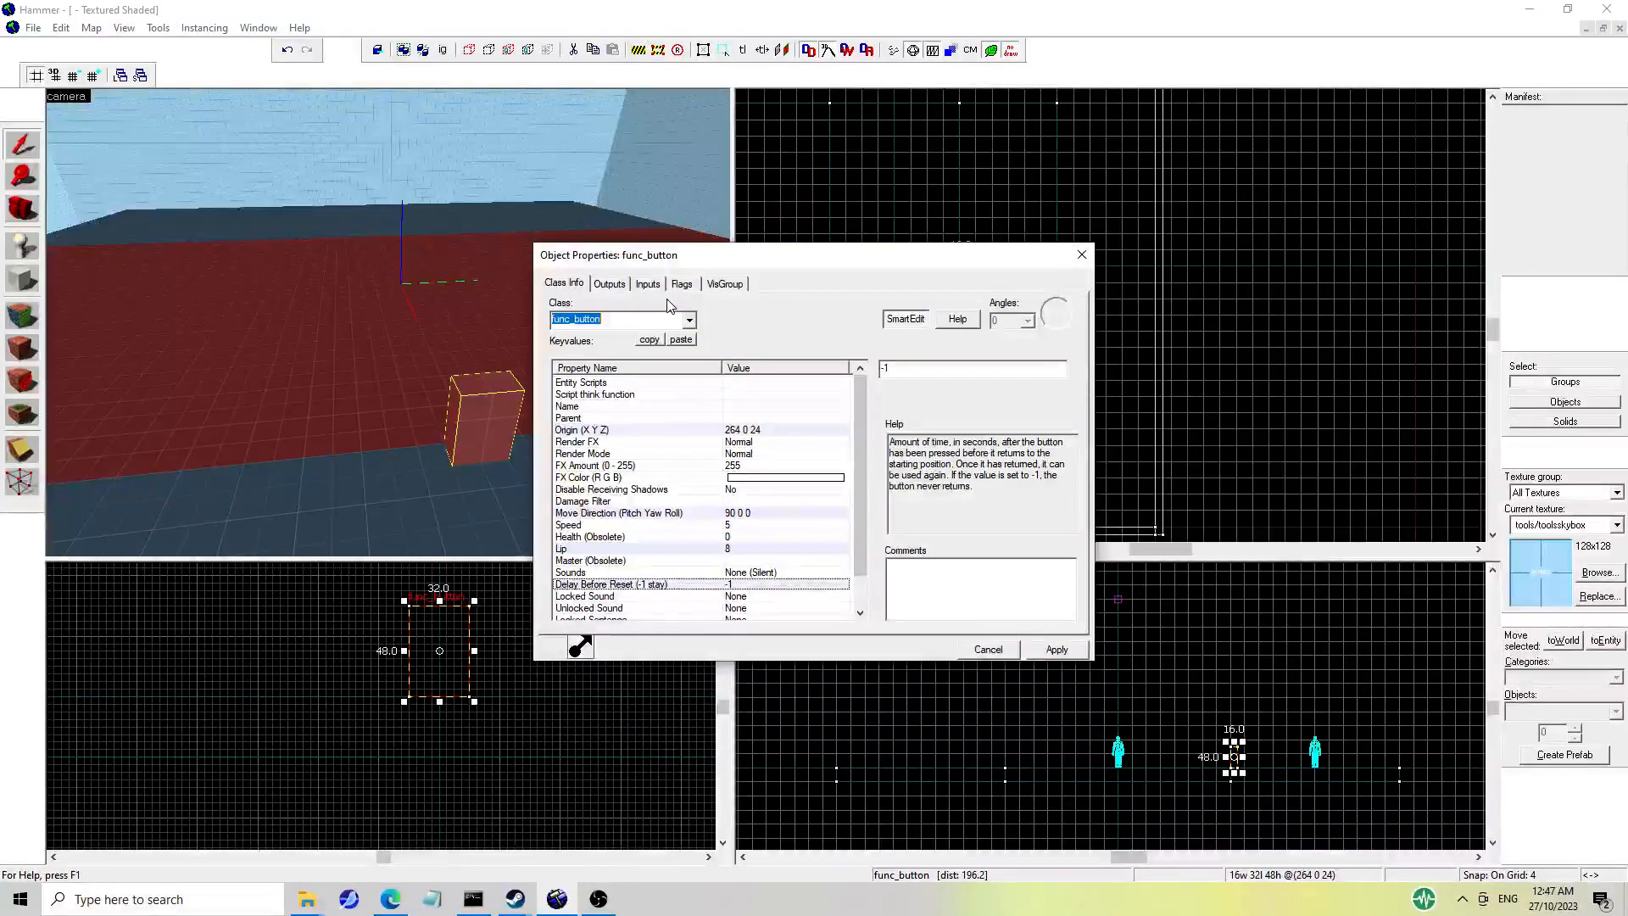
pyautogui.click(613, 286)
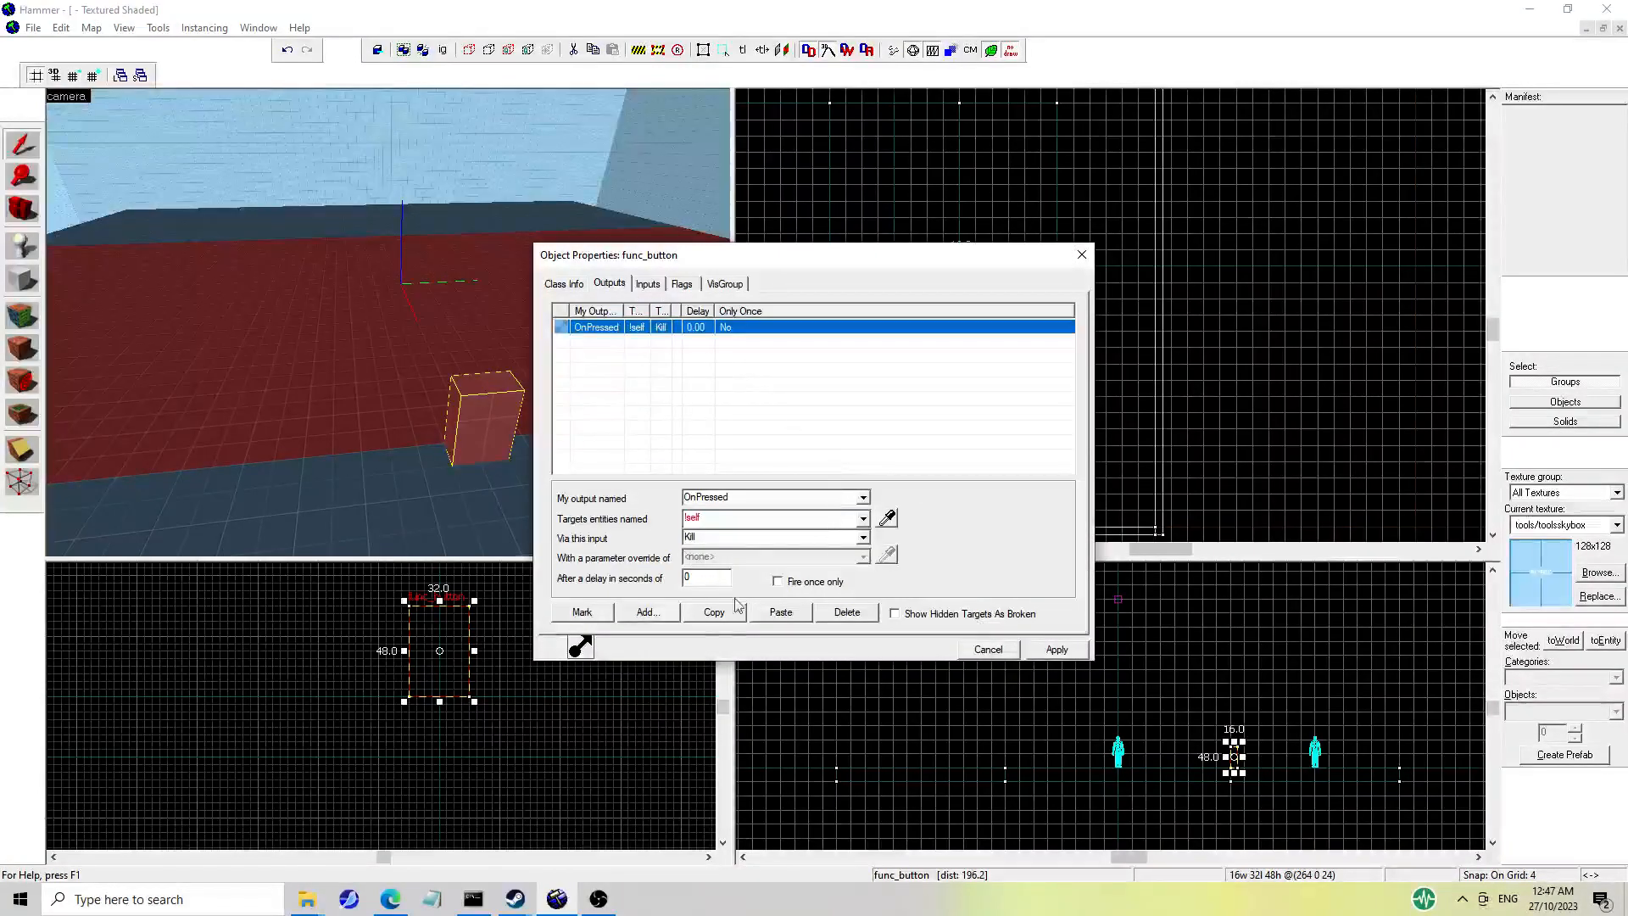
pyautogui.click(653, 614)
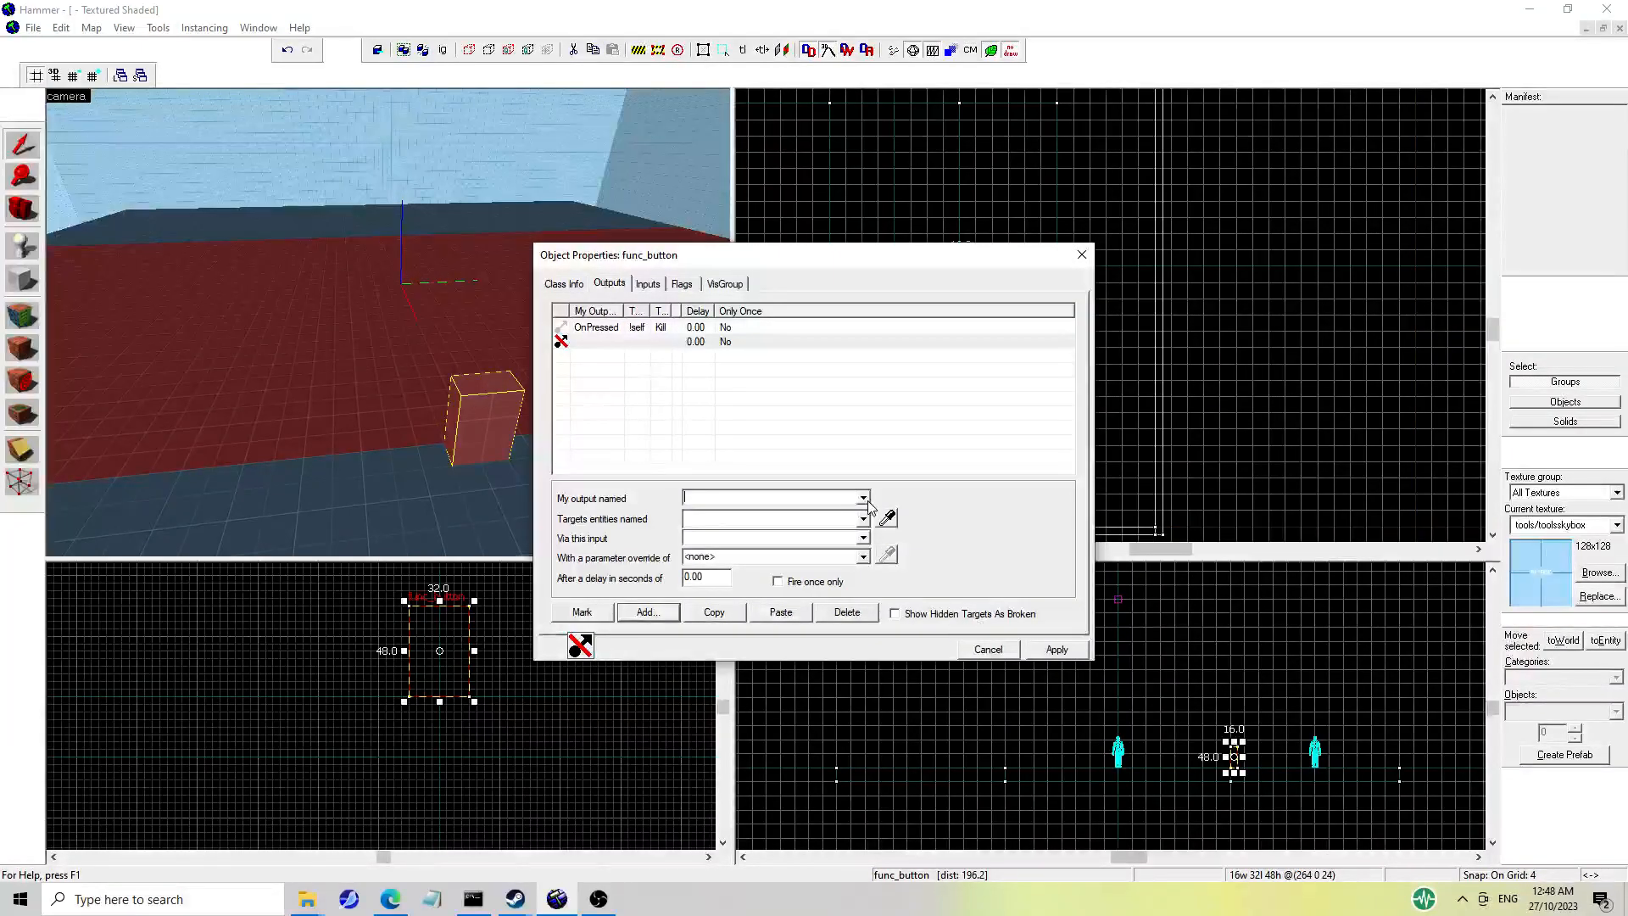
pyautogui.click(1081, 254)
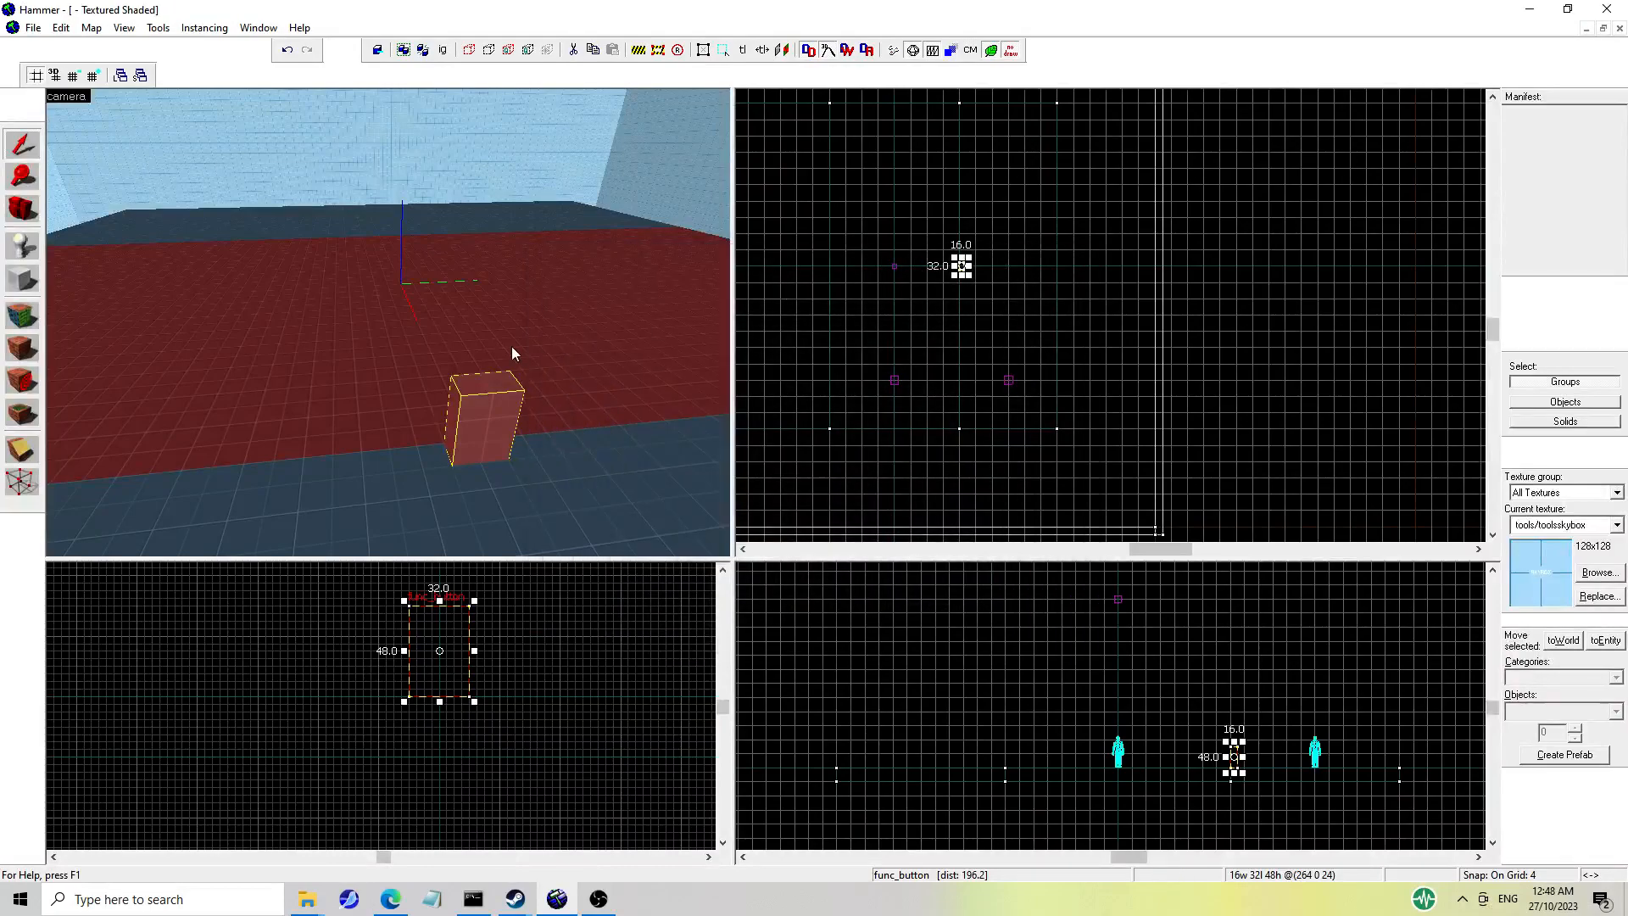
# Reopen the func_button's outputs and examine the OnPressed output that kills !self, along with the available output names.
pyautogui.press('z')
pyautogui.press('a')
pyautogui.press('s')
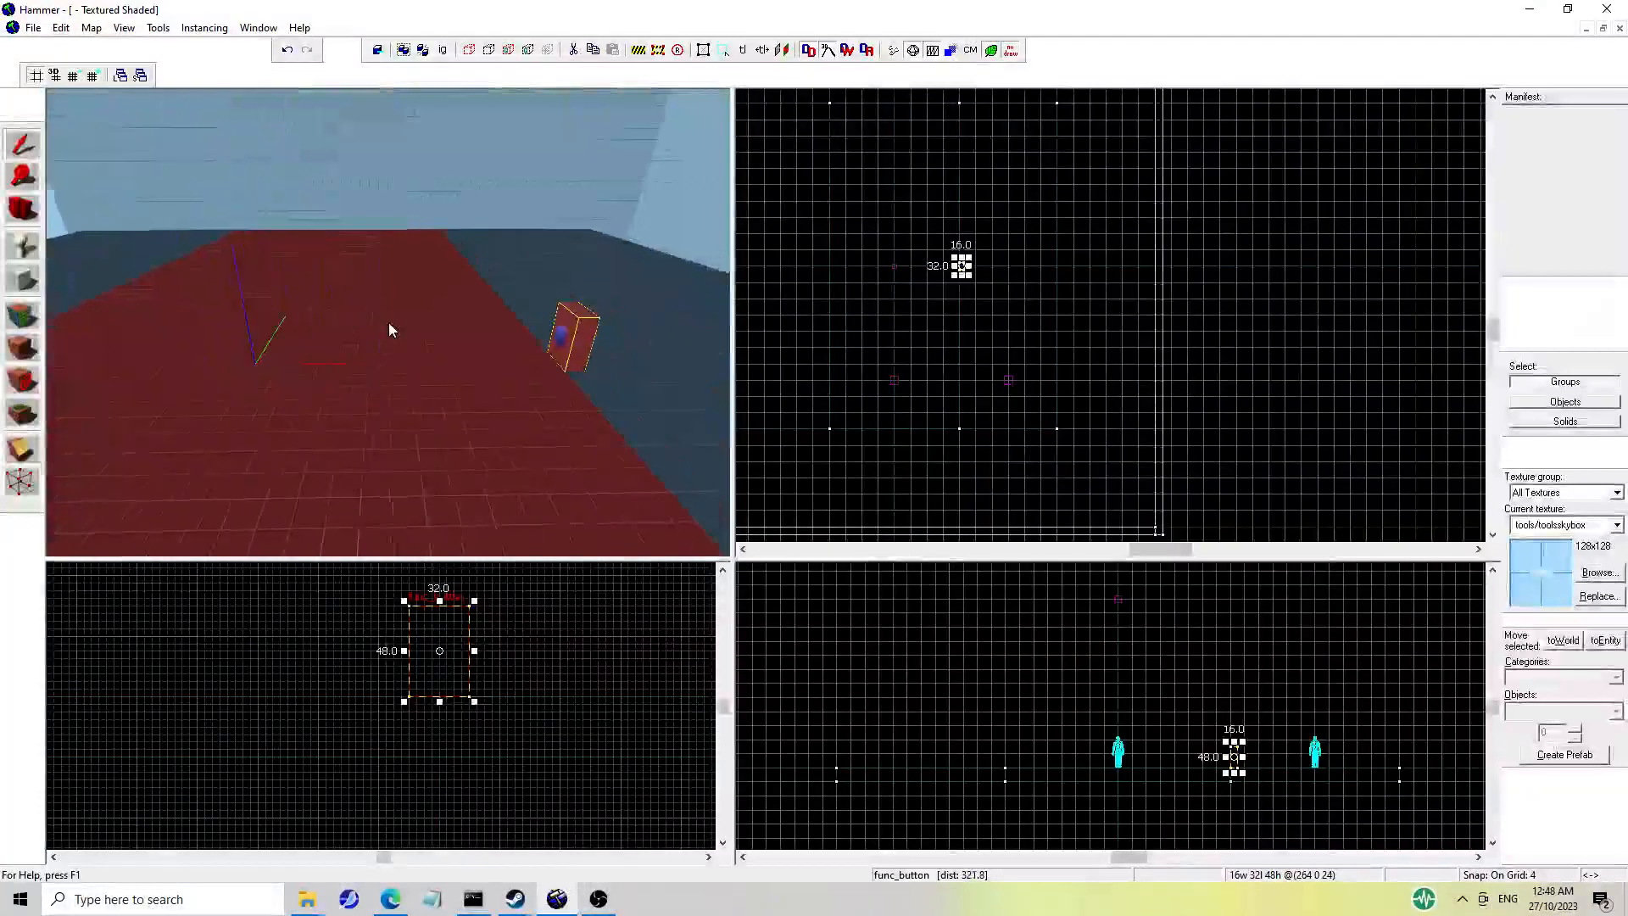
pyautogui.press('z')
pyautogui.doubleClick(468, 344)
pyautogui.click(609, 283)
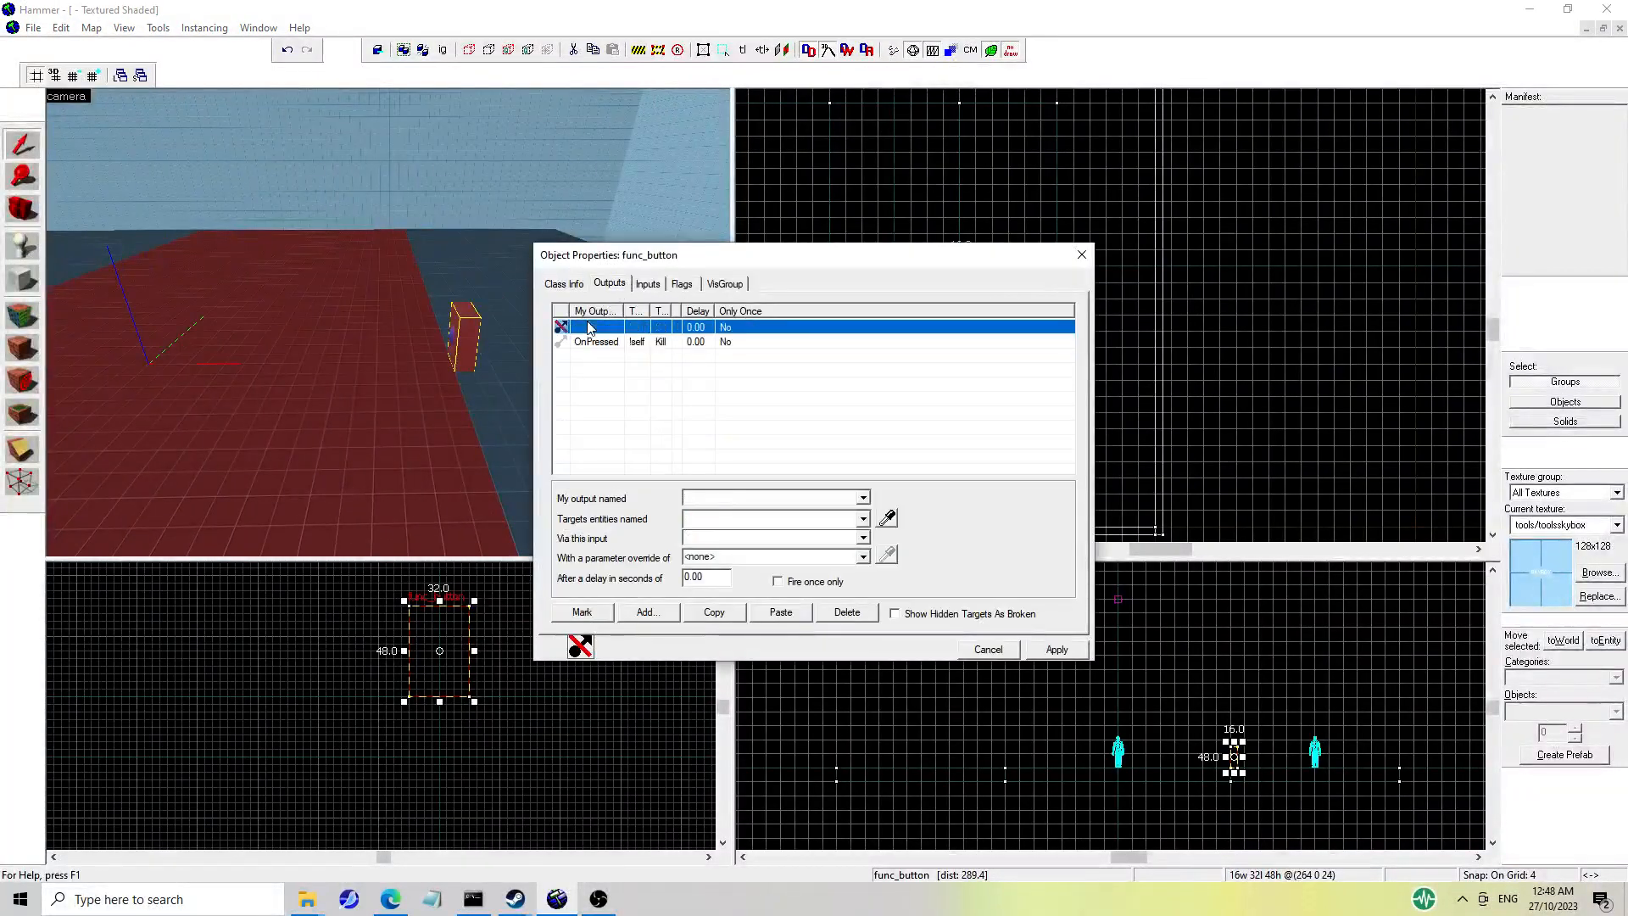
pyautogui.click(631, 342)
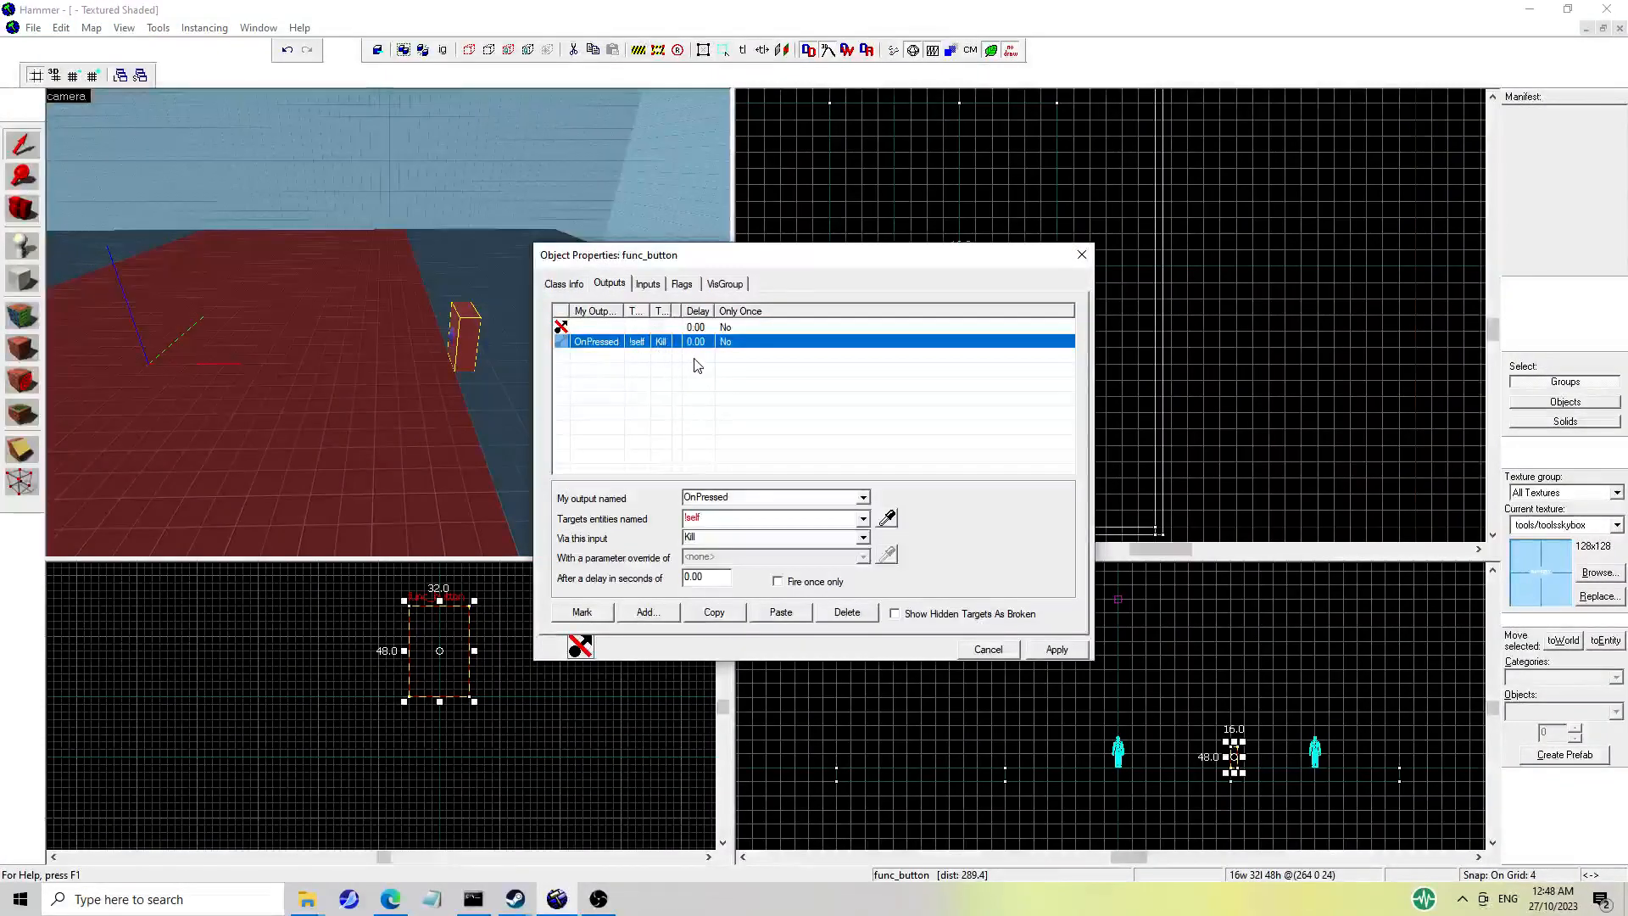
pyautogui.click(736, 498)
pyautogui.click(862, 498)
pyautogui.click(859, 499)
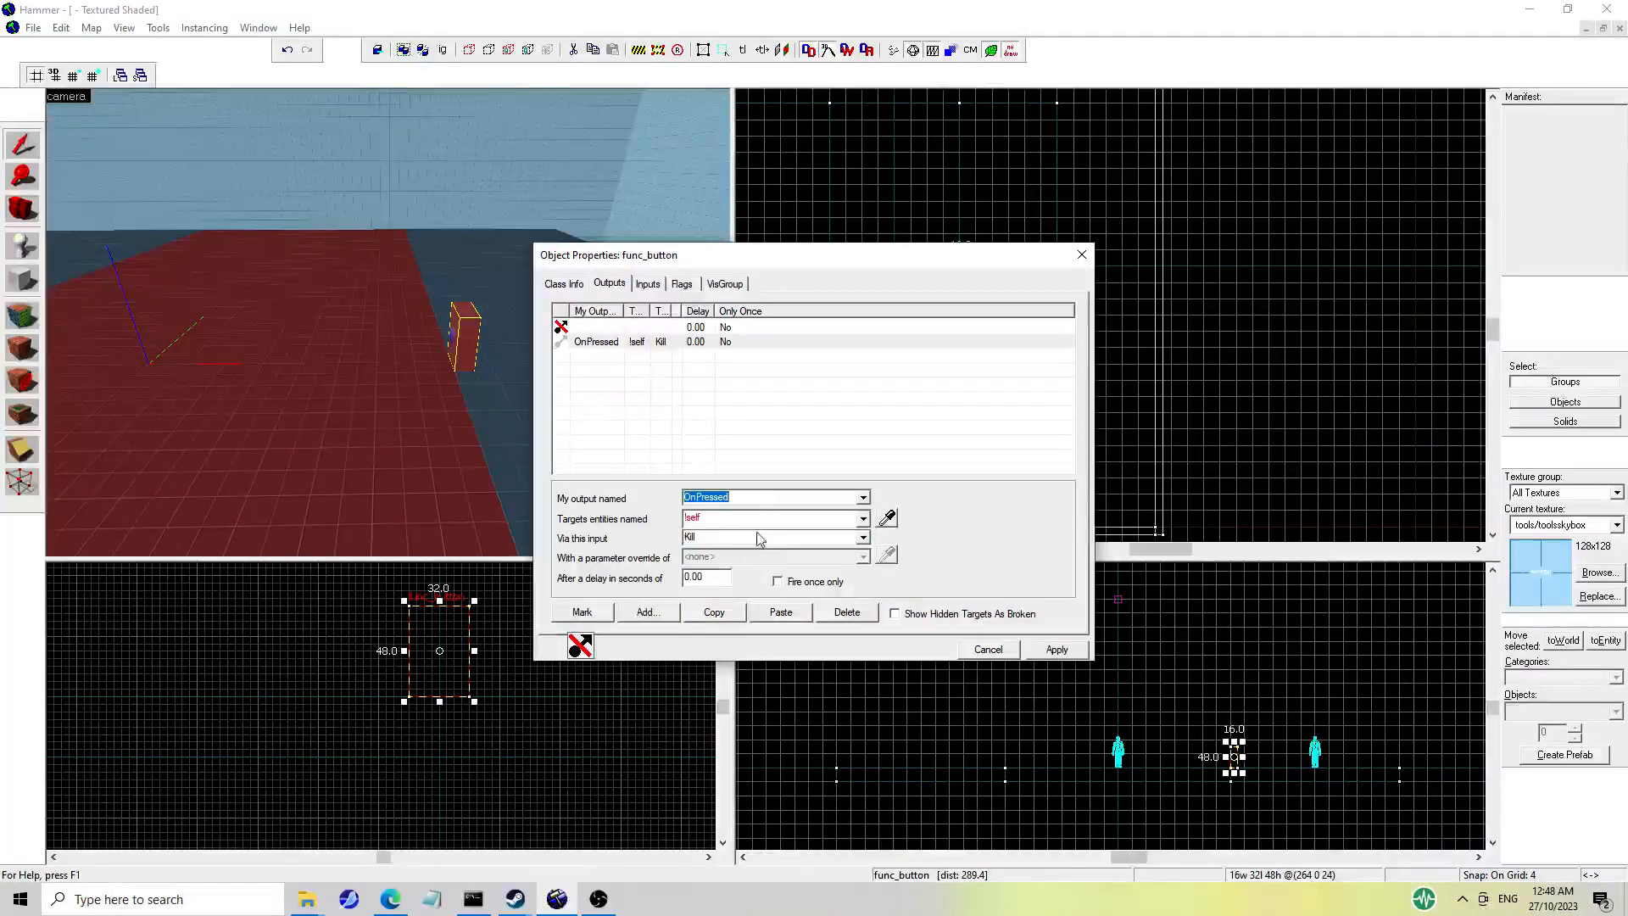
pyautogui.click(862, 498)
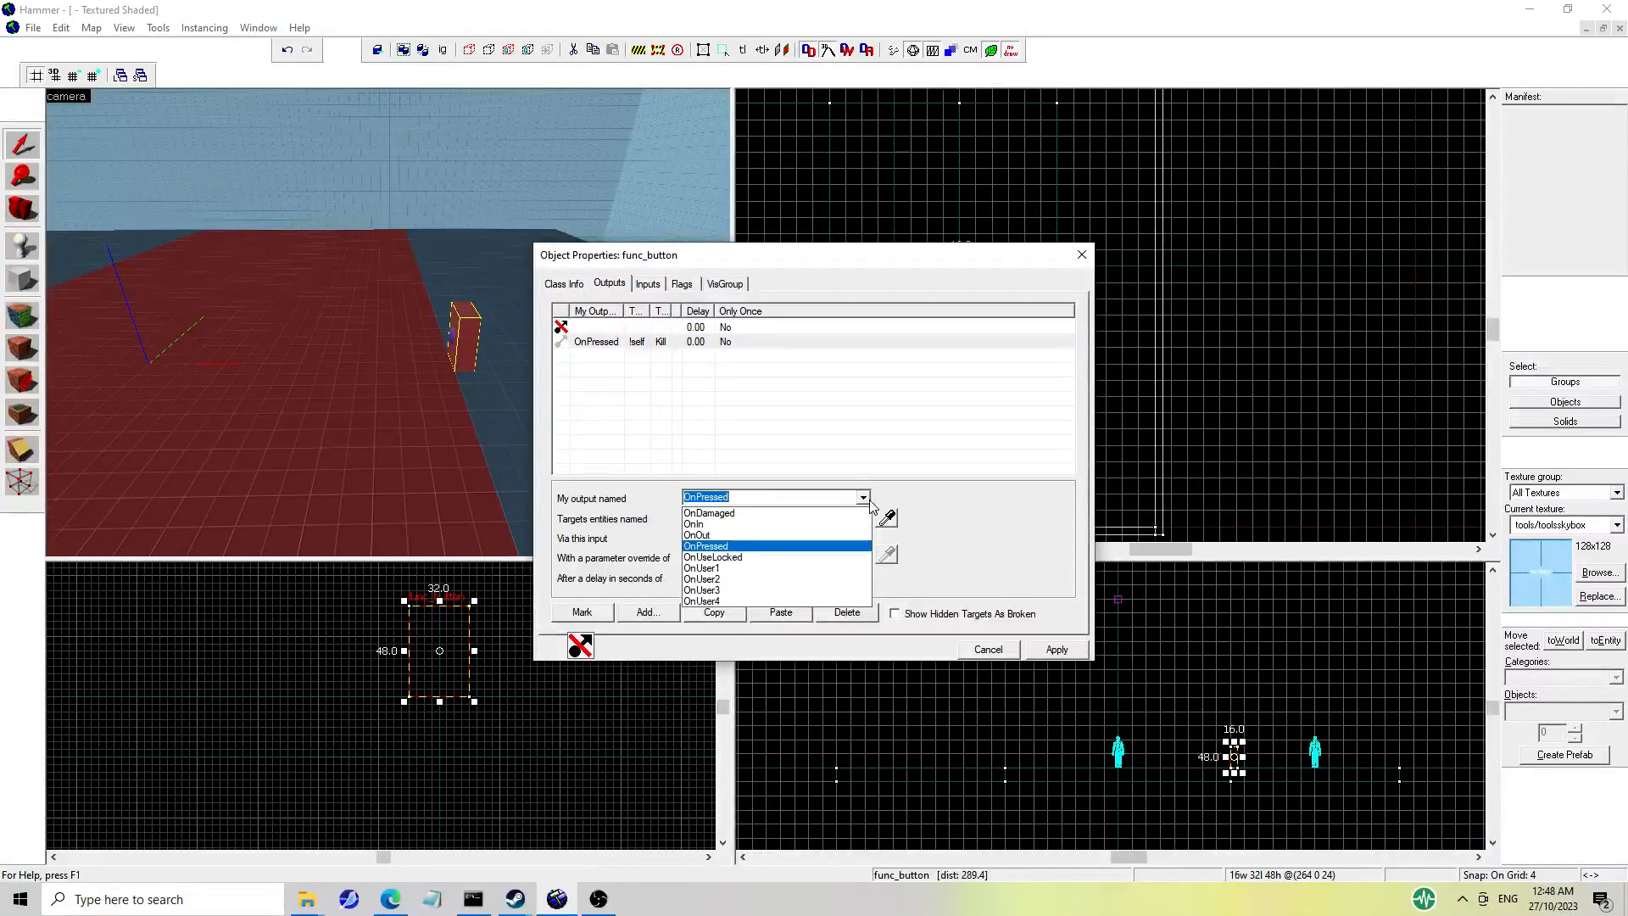
pyautogui.click(797, 547)
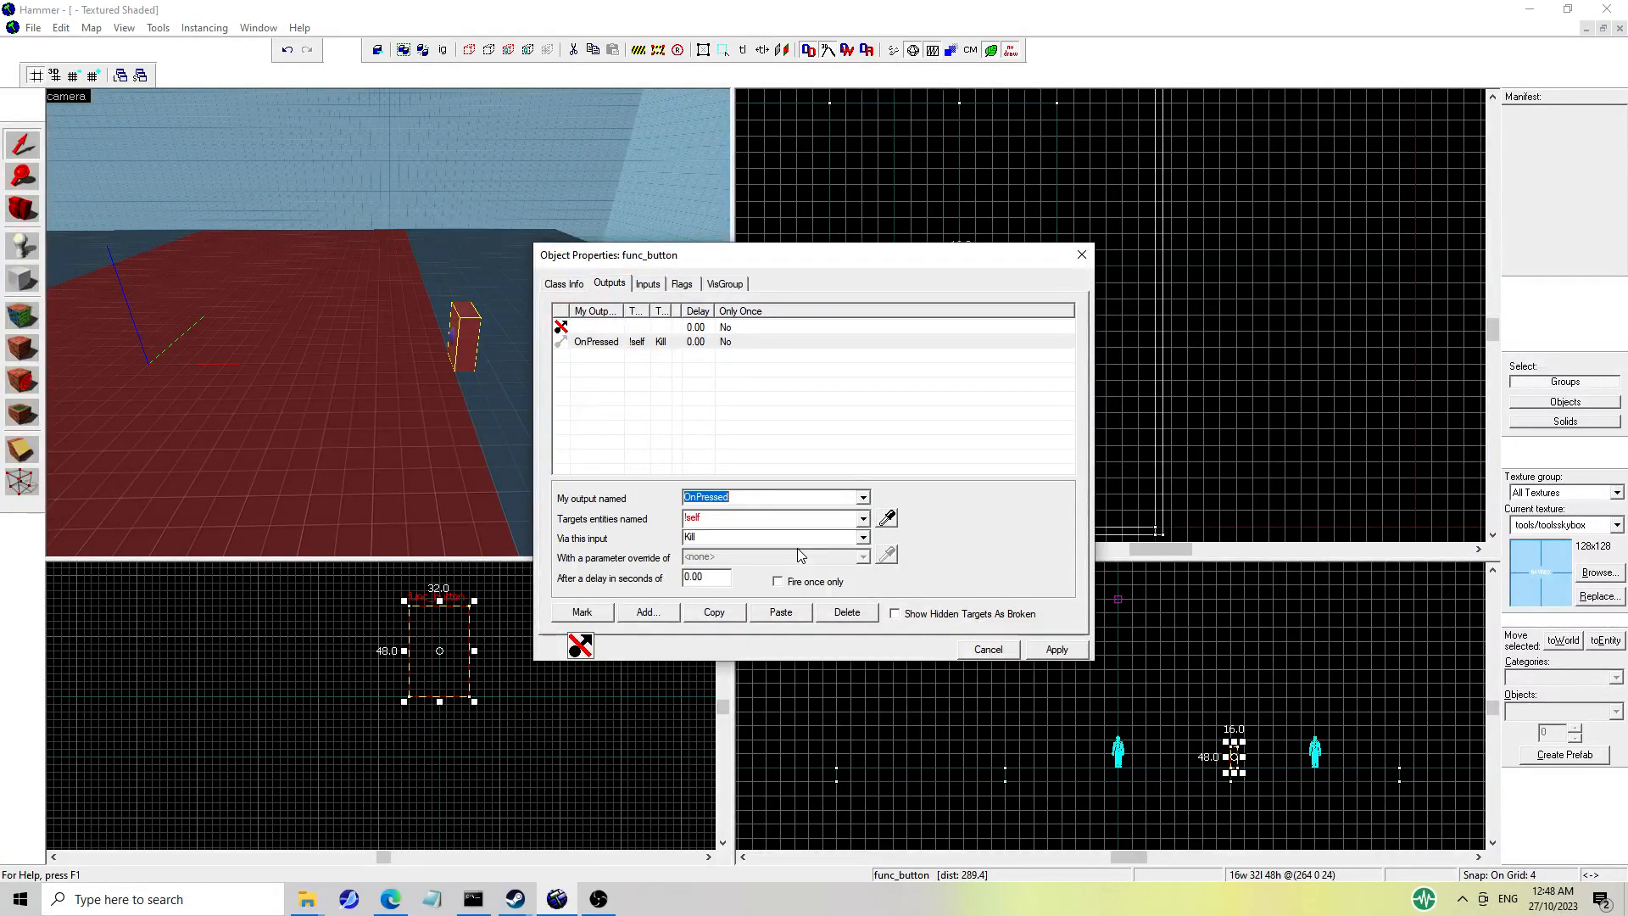
# Turn on the func_button's Damage Activates flag, leaving Touch Activates off, and apply the change.
pyautogui.click(694, 284)
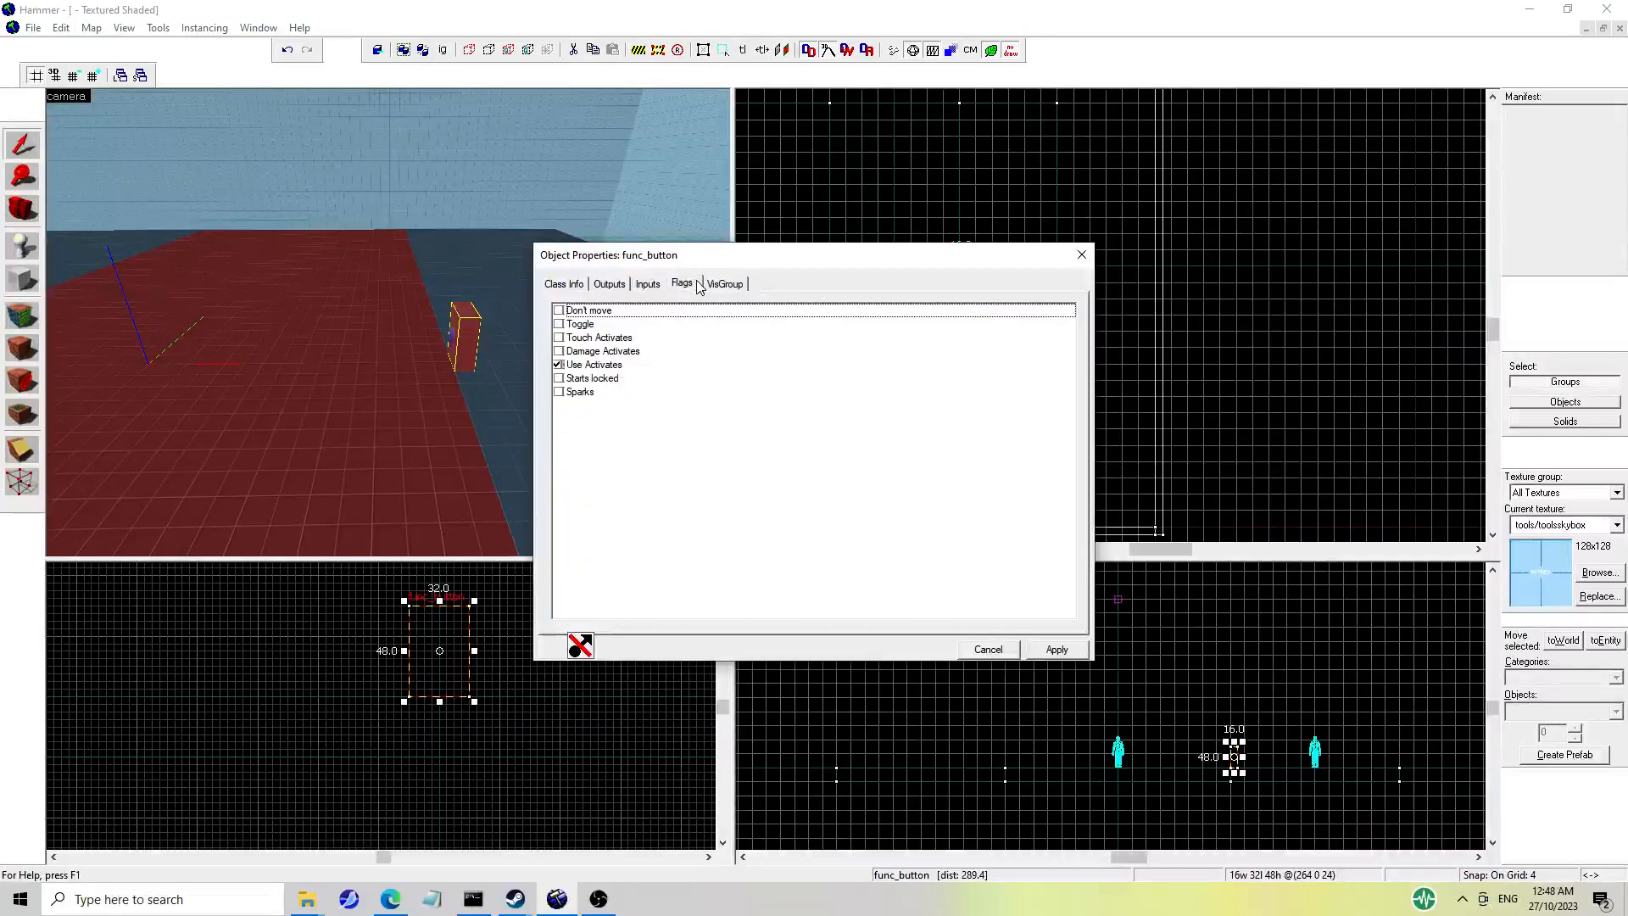
pyautogui.click(559, 338)
pyautogui.click(559, 337)
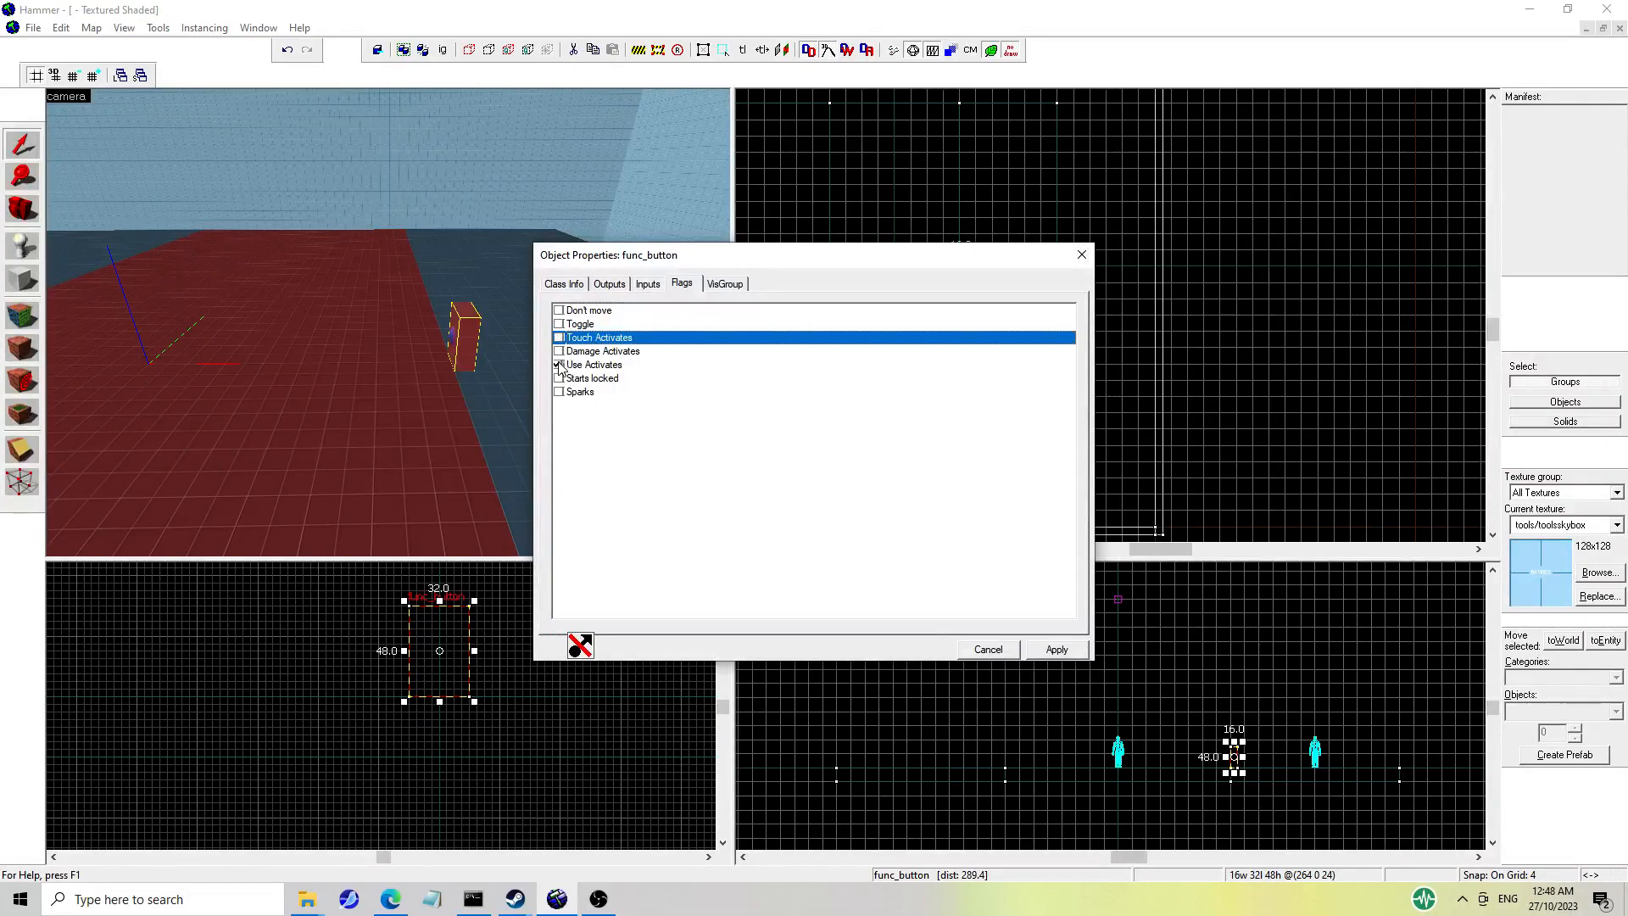
pyautogui.click(559, 351)
pyautogui.click(1051, 650)
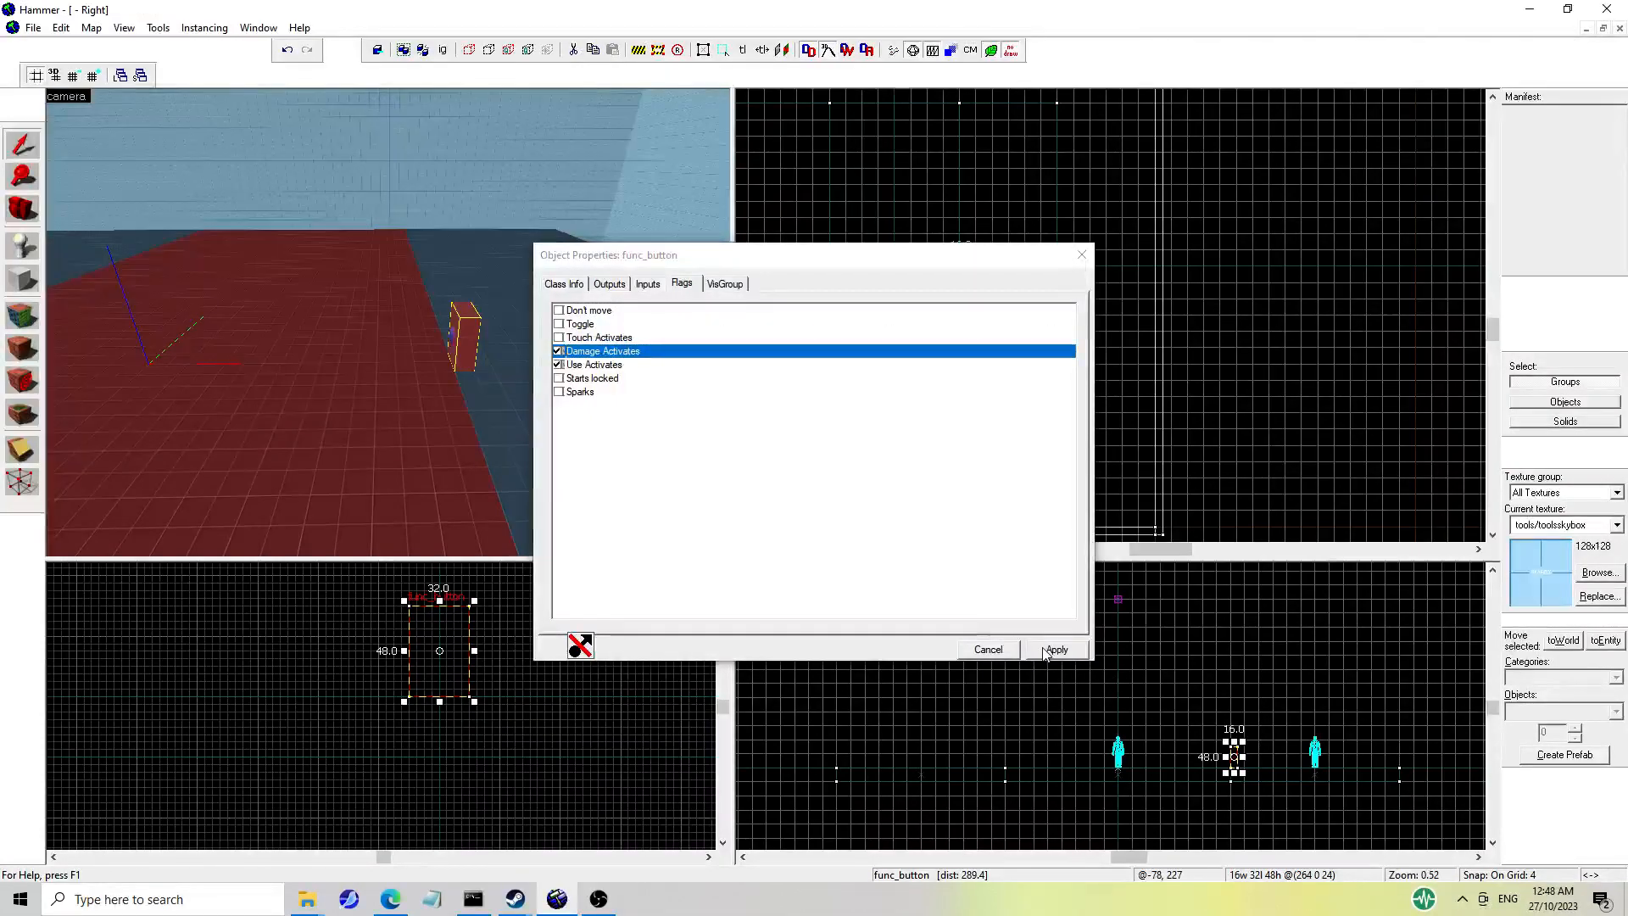
pyautogui.click(1051, 650)
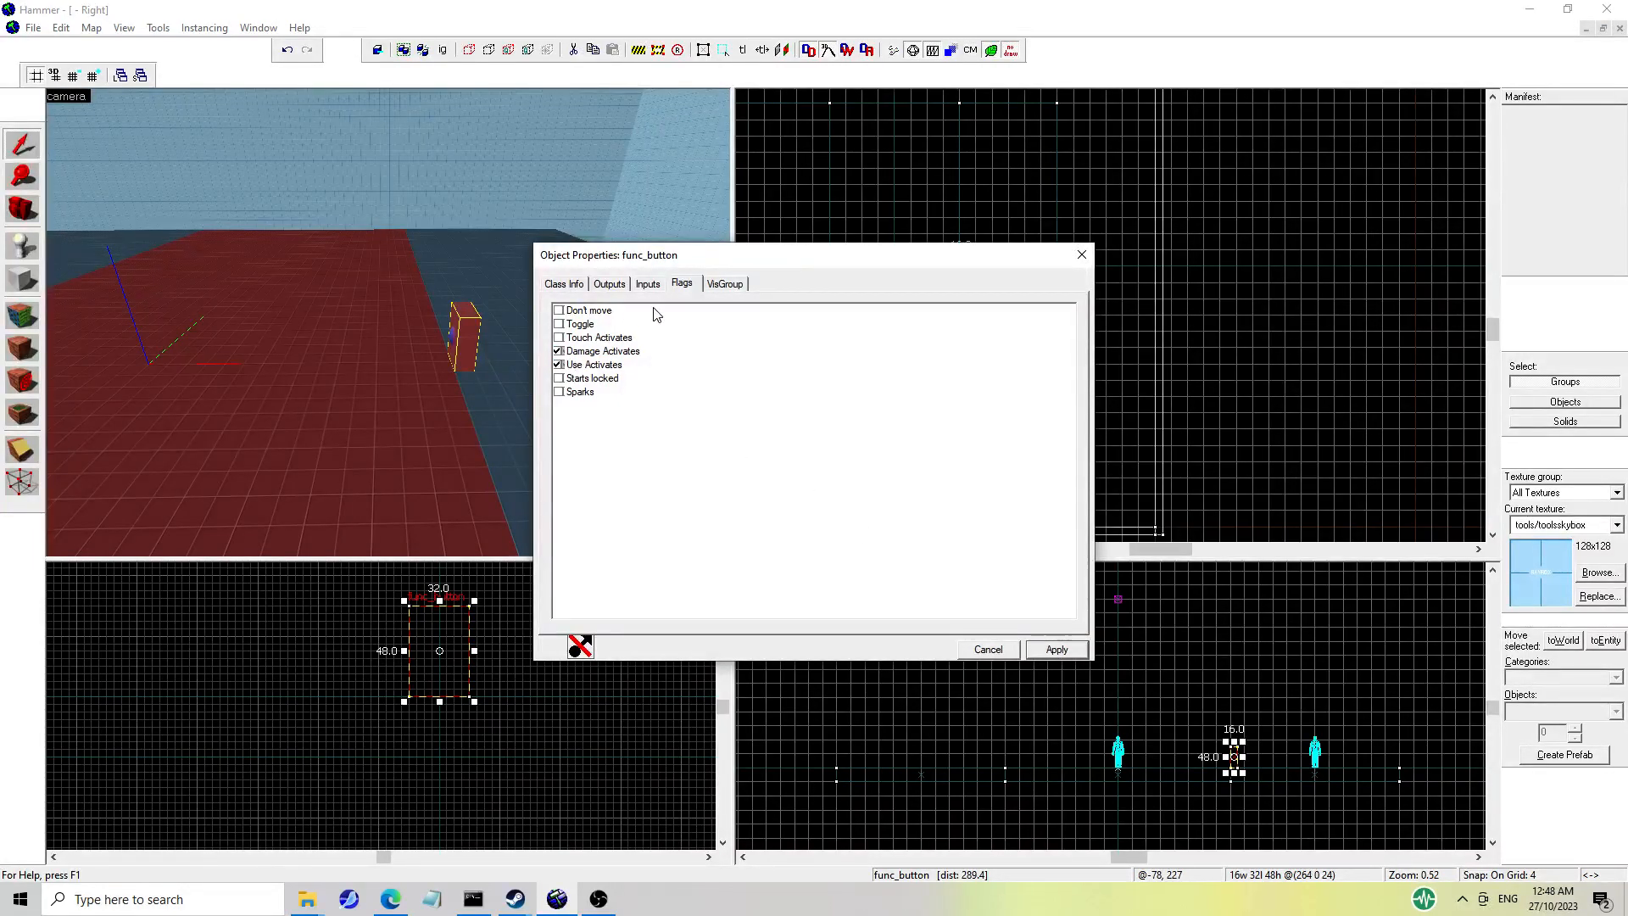
# Check the func_button's blank and OnPressed outputs, close its properties and switch to the Block tool.
pyautogui.click(610, 284)
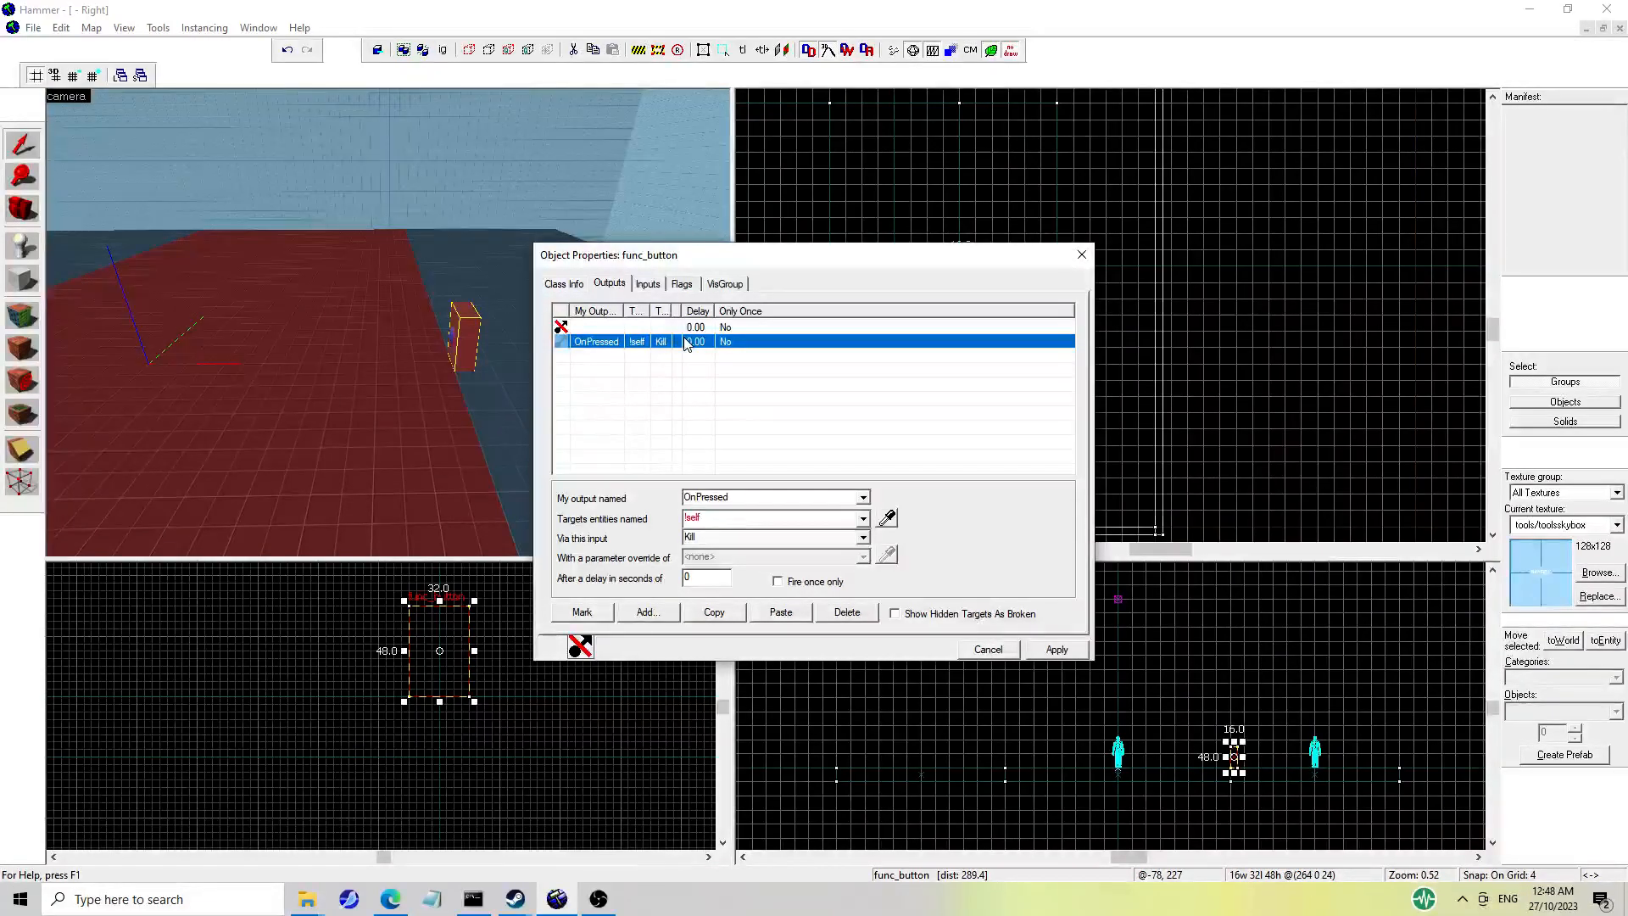
pyautogui.click(631, 331)
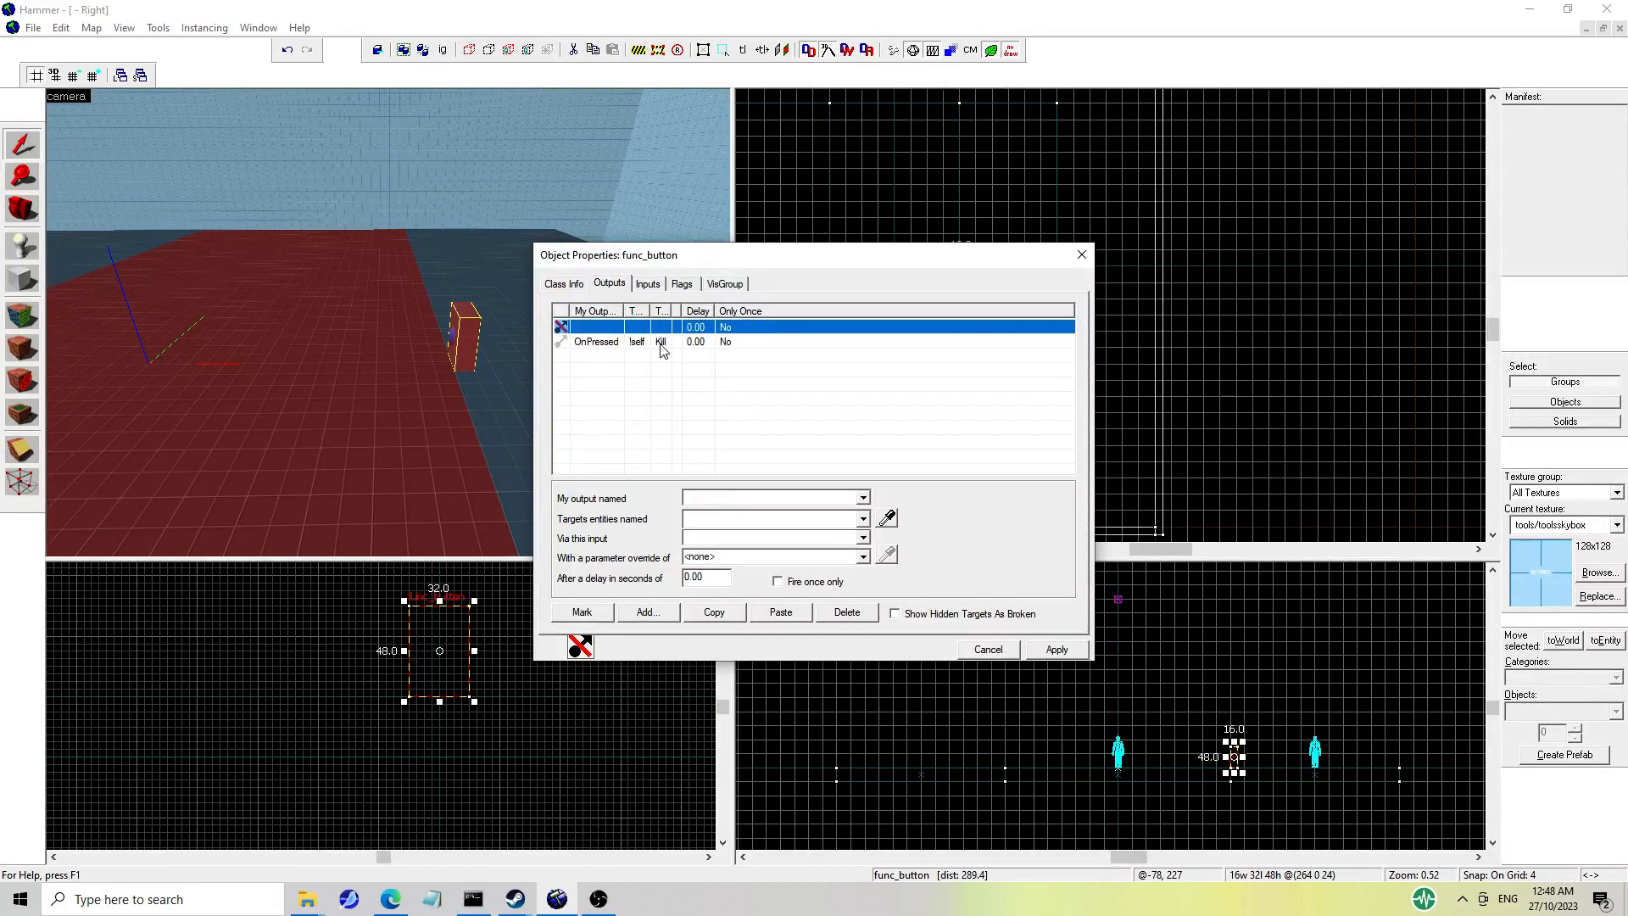
pyautogui.click(21, 279)
pyautogui.click(1083, 254)
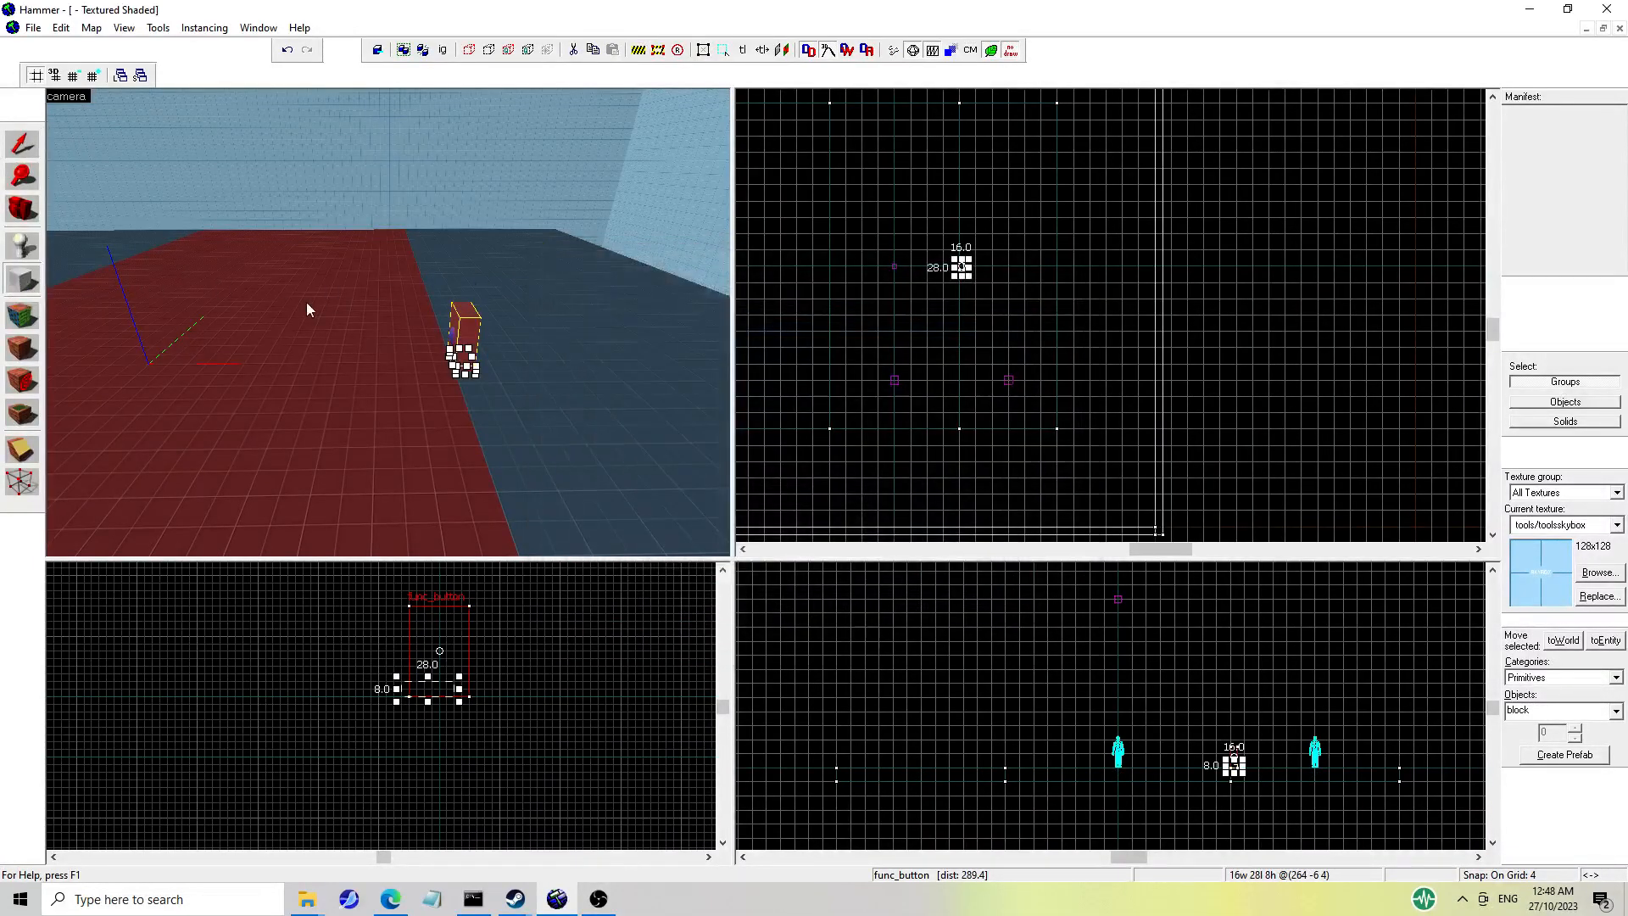
# Set the grid size to 32 and choose the orange dev_measuregeneric texture as the current texture.
pyautogui.press('s')
pyautogui.press('a')
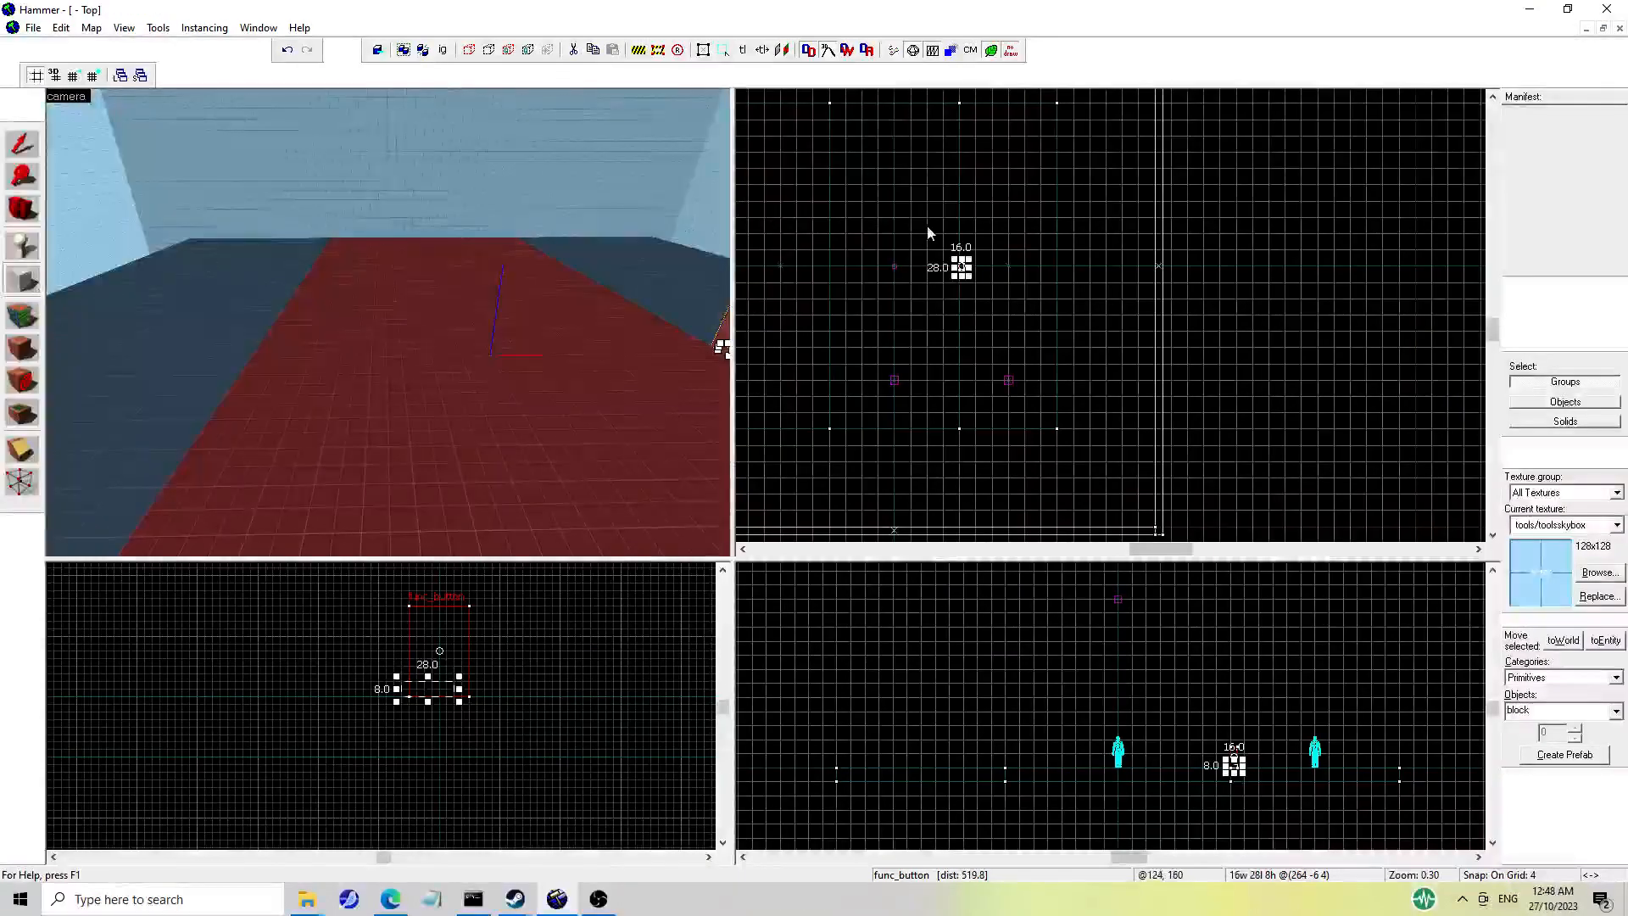
pyautogui.scroll(2, 959, 269)
pyautogui.scroll(2, 959, 268)
pyautogui.scroll(-3, 840, 280)
pyautogui.click(93, 76)
pyautogui.click(93, 75)
pyautogui.click(93, 75)
pyautogui.scroll(2, 857, 261)
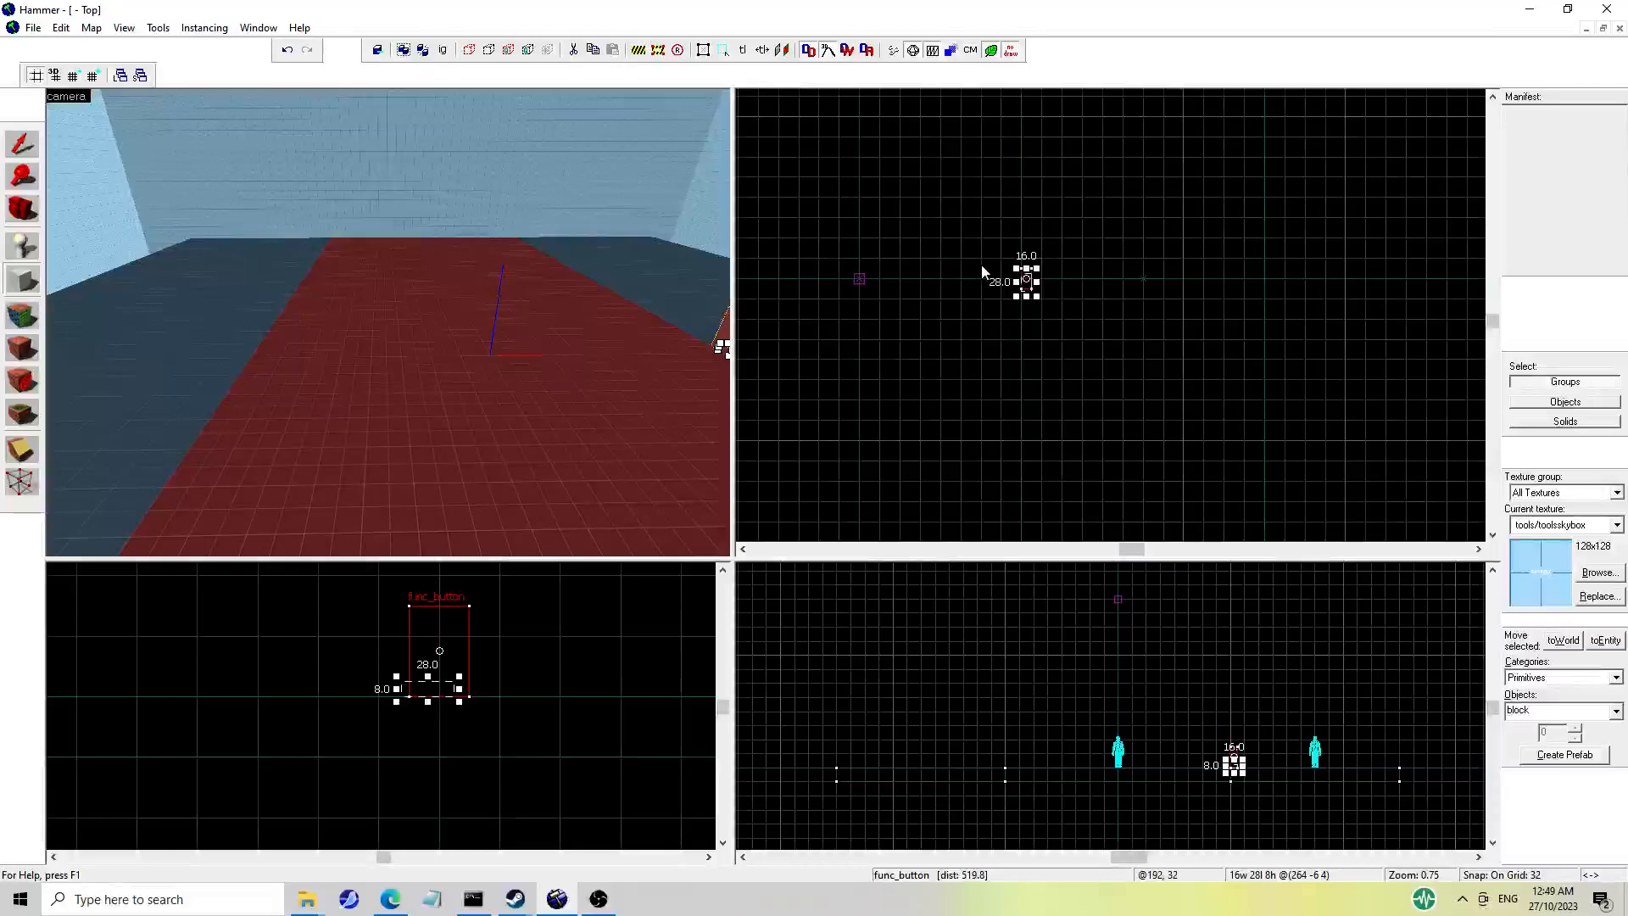
pyautogui.click(1599, 572)
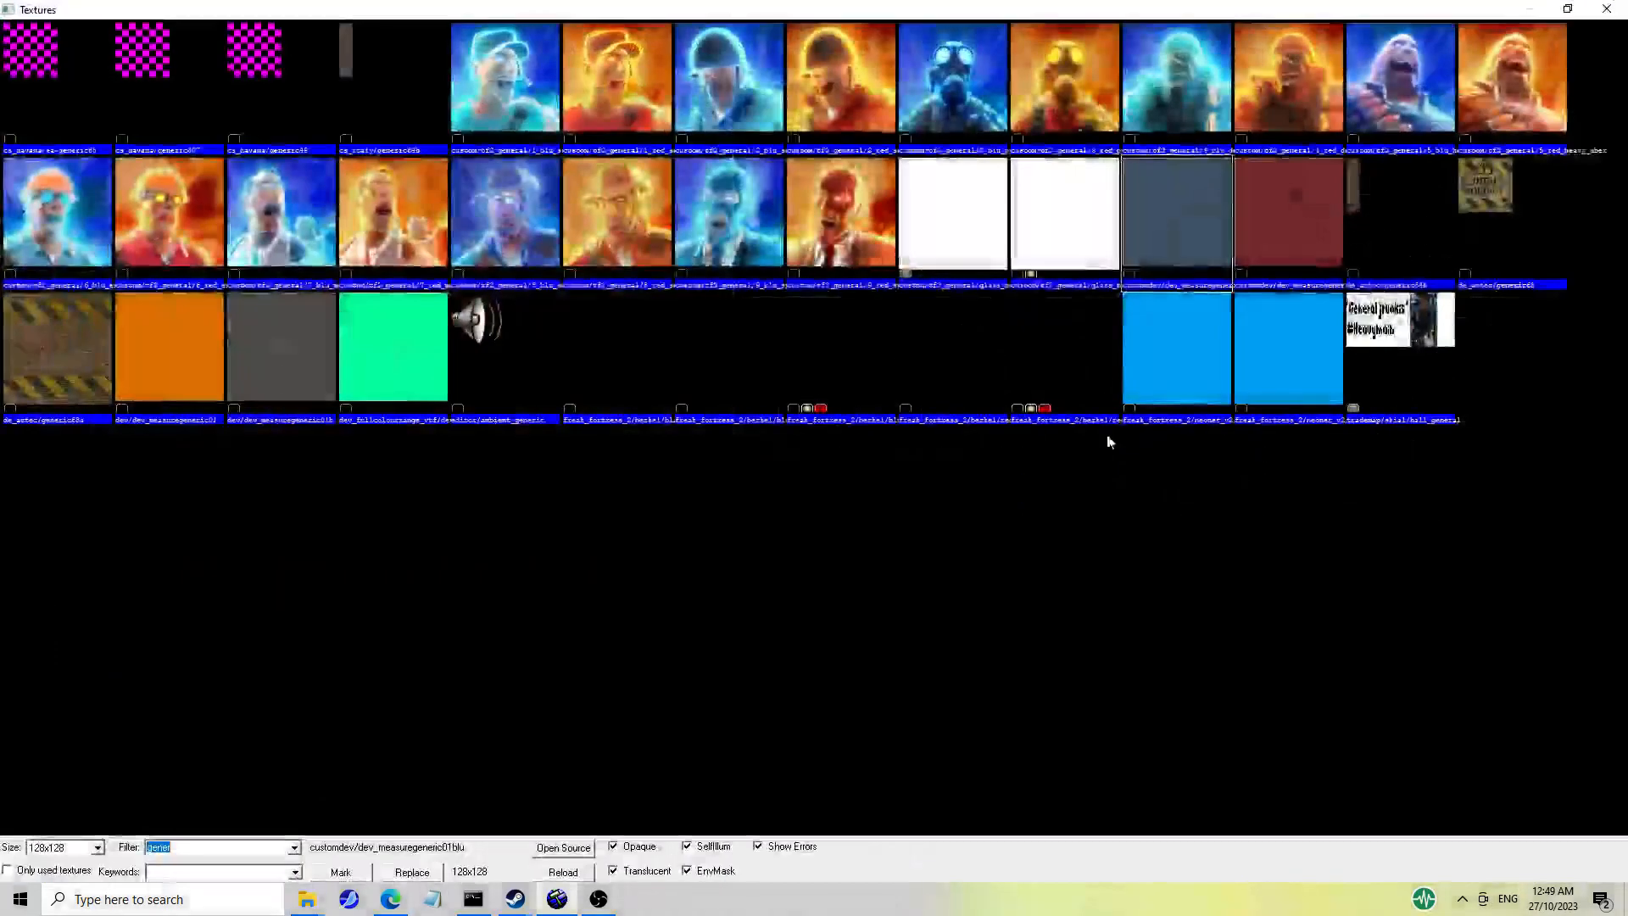
pyautogui.doubleClick(186, 358)
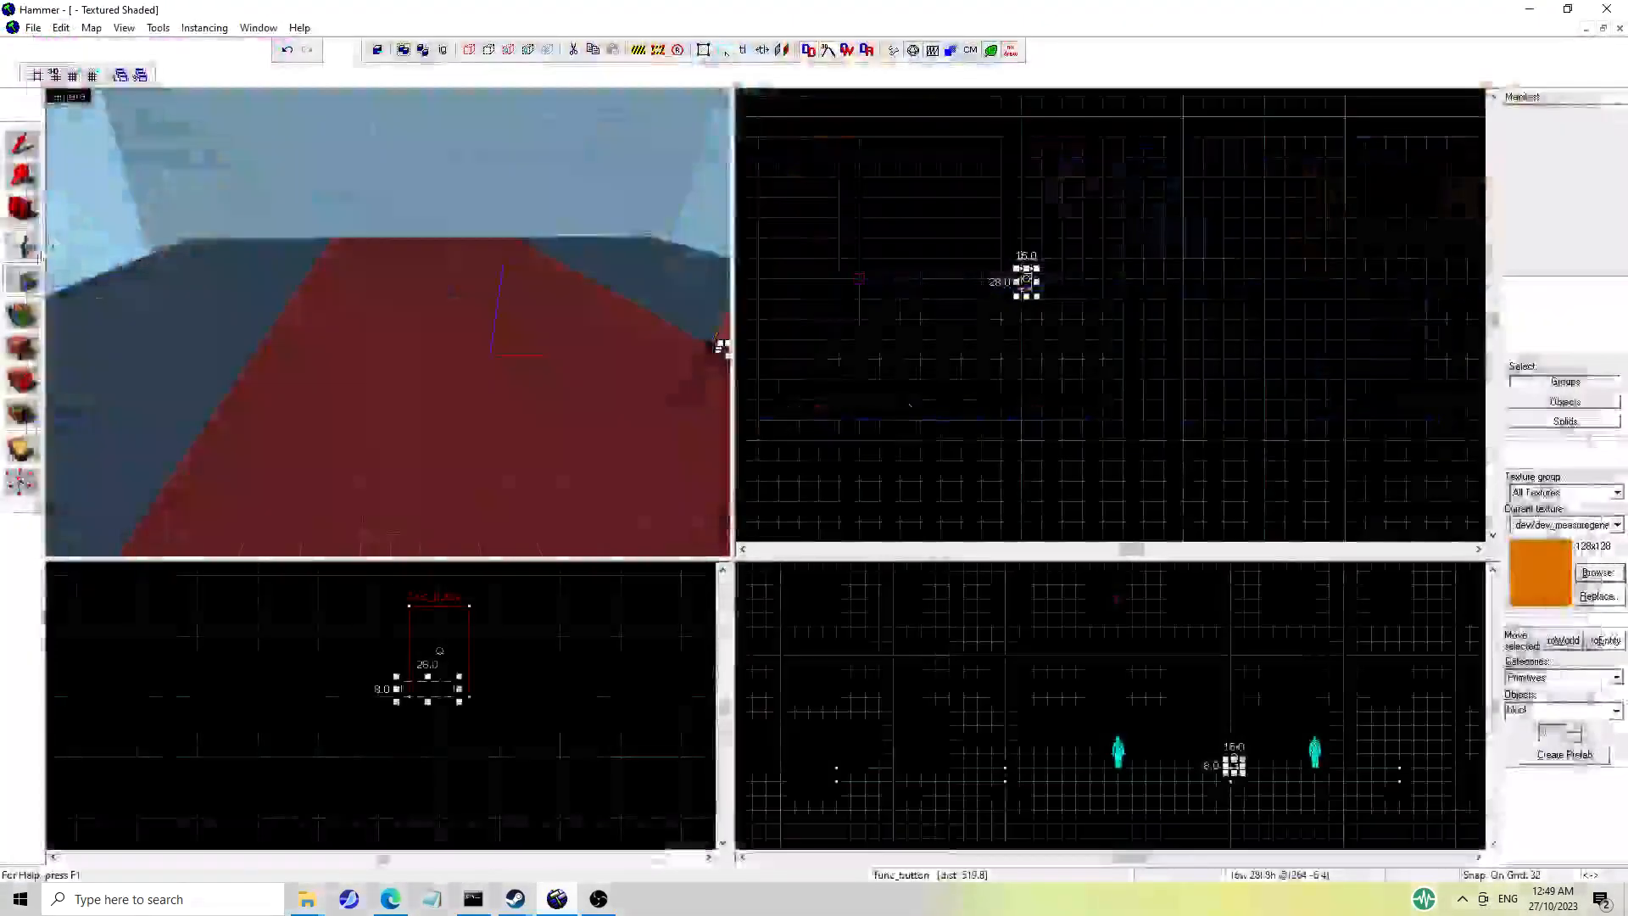
# With a grid size of 128, draw a 512 by 512 unit block outline around the map origin in the top view.
pyautogui.scroll(-2, 932, 299)
pyautogui.press(']')
pyautogui.press(']')
pyautogui.scroll(-2, 932, 297)
pyautogui.moveTo(789, 206); pyautogui.dragTo(943, 365)
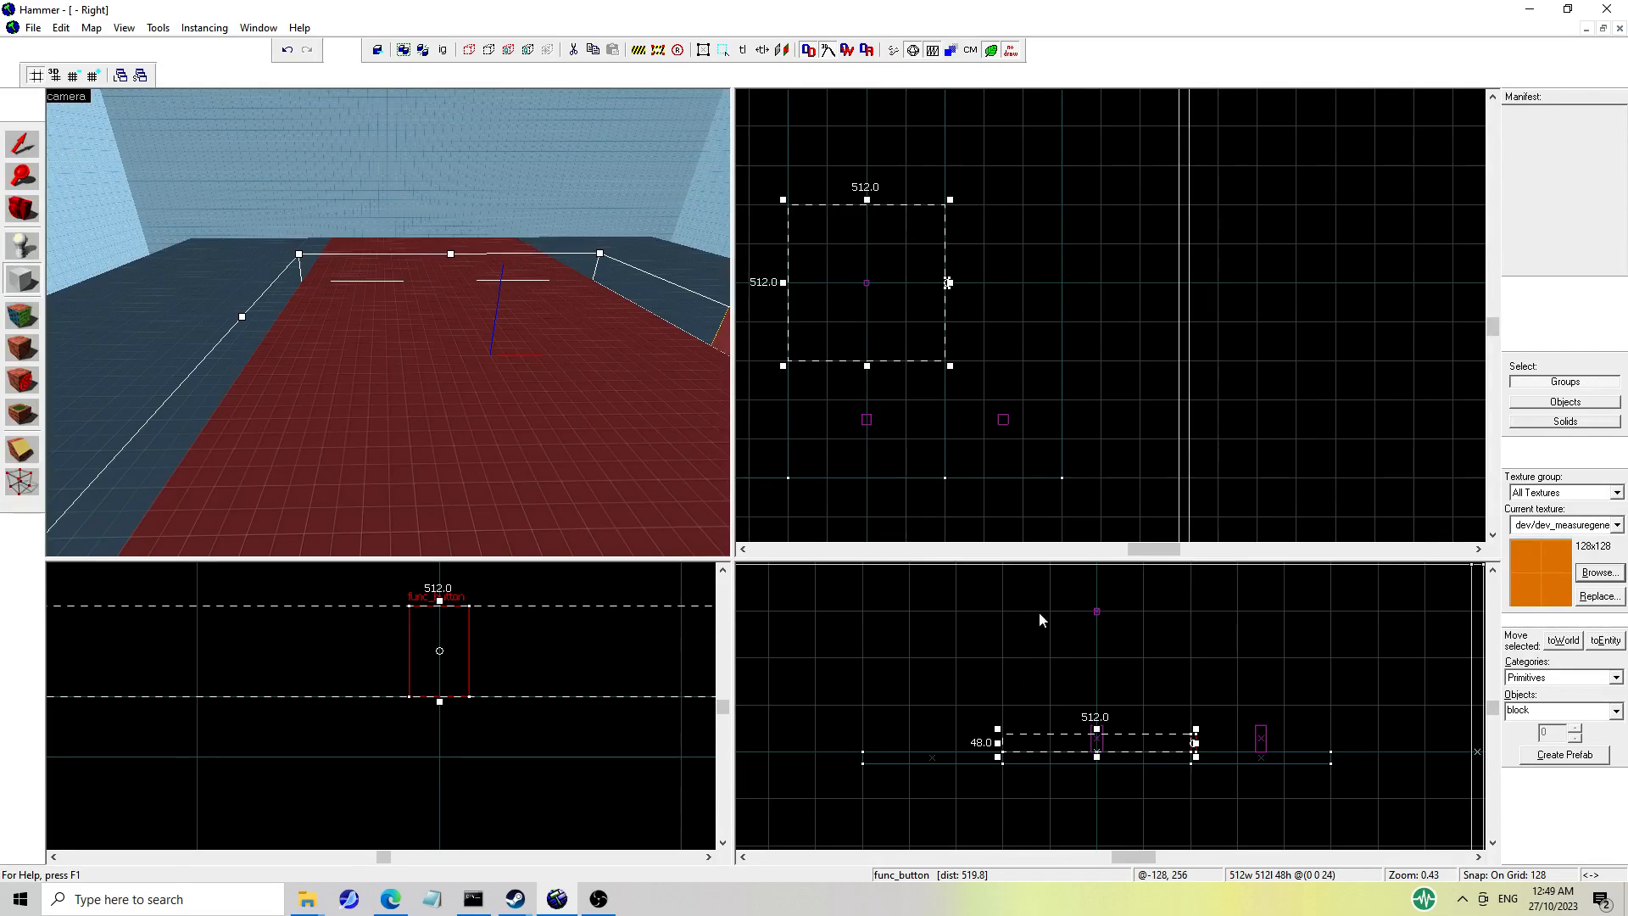
# Reduce the grid size to 16 and narrow the block outline to a 16-unit-thick strip along its far edge in the top view.
pyautogui.scroll(2, 857, 365)
pyautogui.moveTo(854, 369); pyautogui.dragTo(854, 168)
pyautogui.click(75, 77)
pyautogui.click(75, 76)
pyautogui.click(75, 77)
pyautogui.press('Up')
pyautogui.press('Left')
pyautogui.scroll(3, 1021, 281)
pyautogui.scroll(-2, 1023, 279)
pyautogui.moveTo(1045, 284); pyautogui.dragTo(1047, 213)
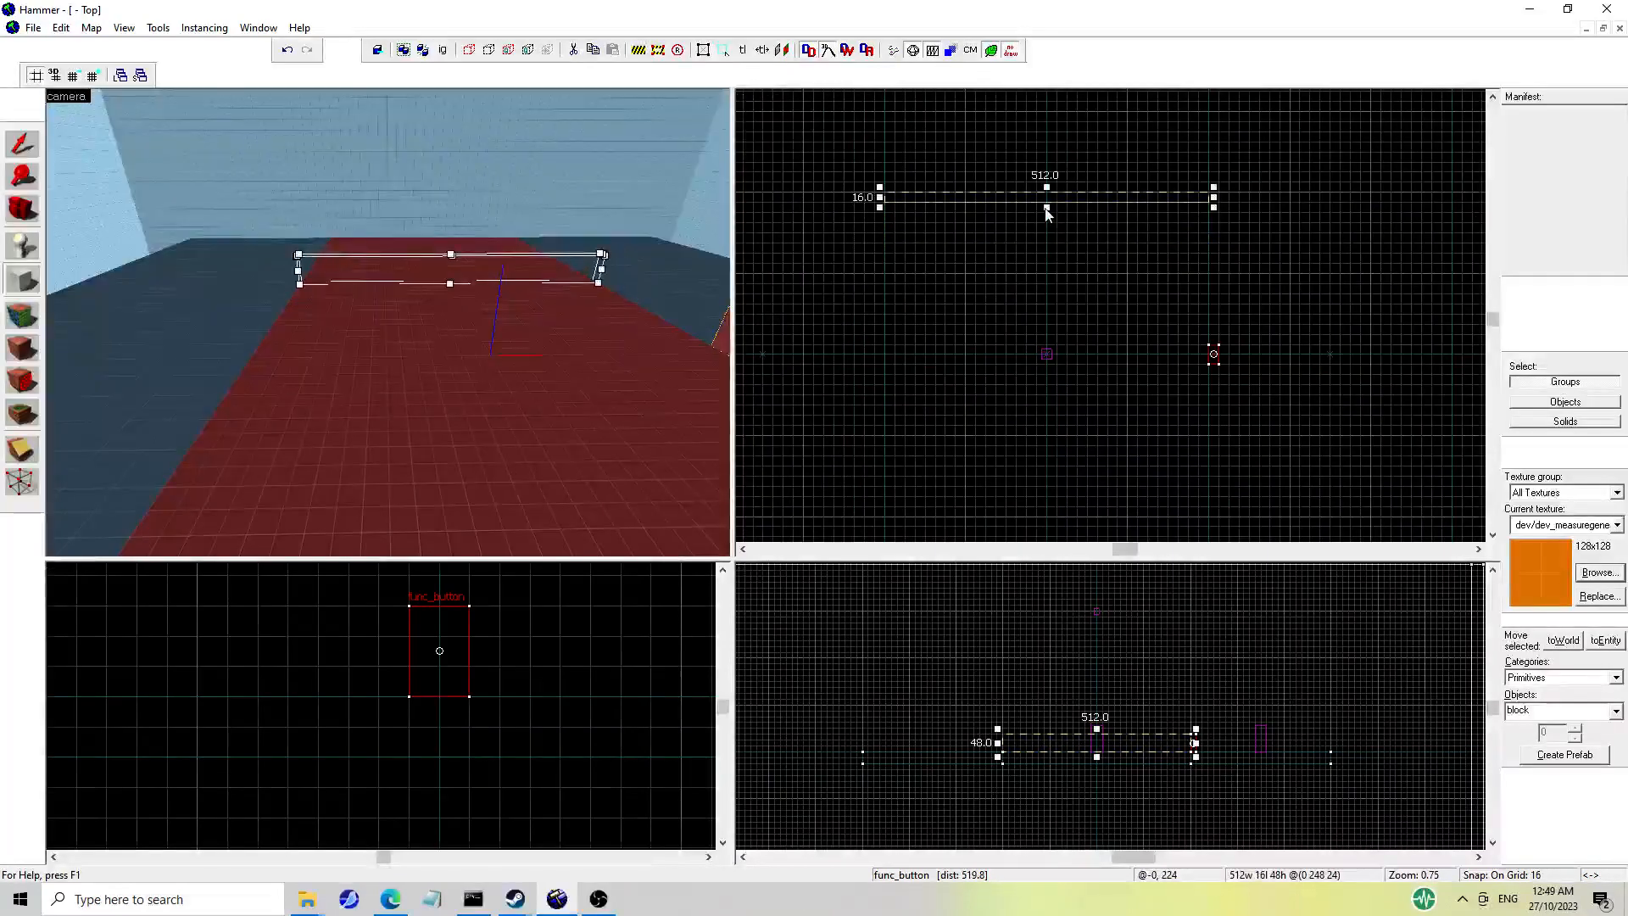
# Raise the block outline to 384 units high and create the wall from it.
pyautogui.moveTo(1096, 730); pyautogui.dragTo(1109, 603)
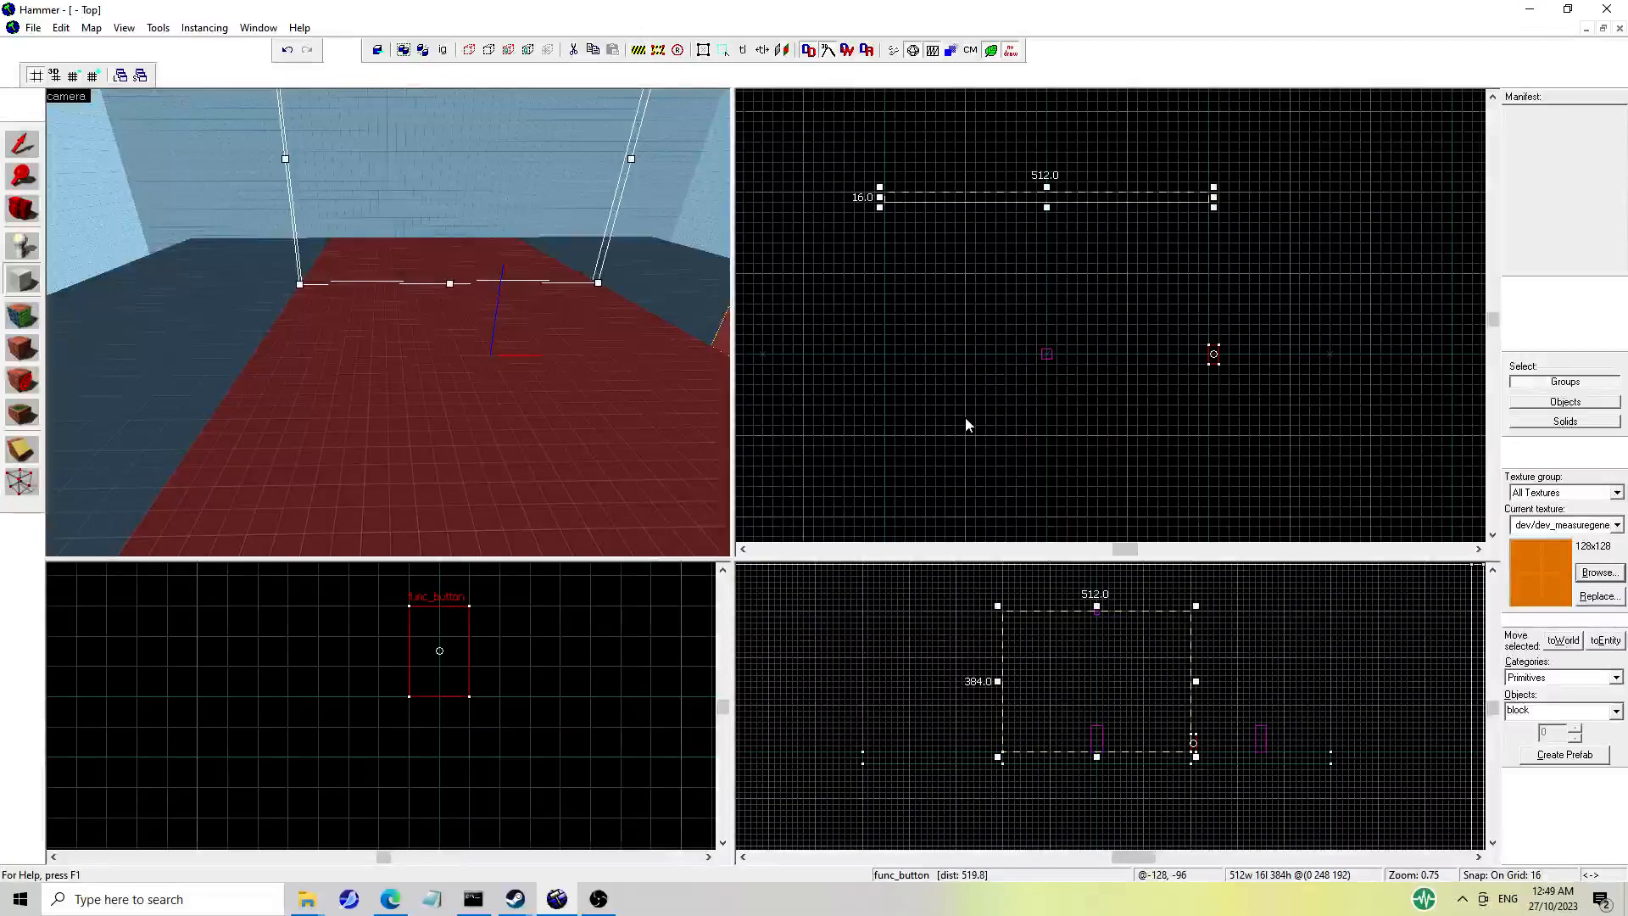
pyautogui.press('Return')
pyautogui.press('Up')
pyautogui.click(25, 145)
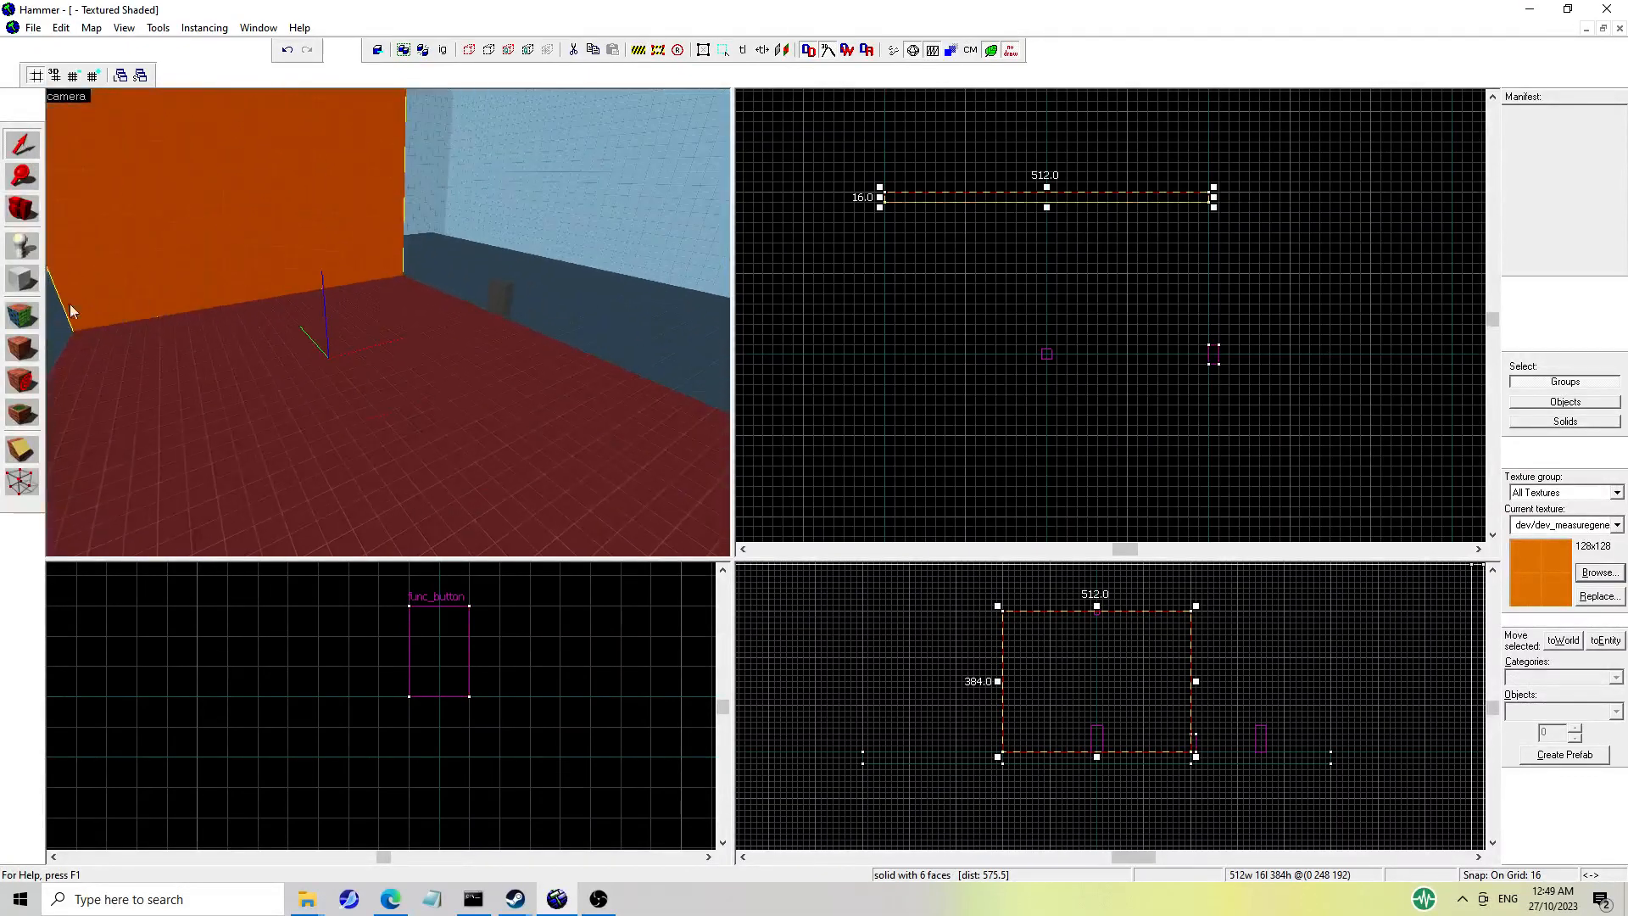
# Apply the custom/tf2_general/9_red_spy_uber texture to the front face of the orange wall and return to the Selection tool.
pyautogui.click(23, 316)
pyautogui.click(215, 247)
pyautogui.click(775, 508)
pyautogui.doubleClick(851, 241)
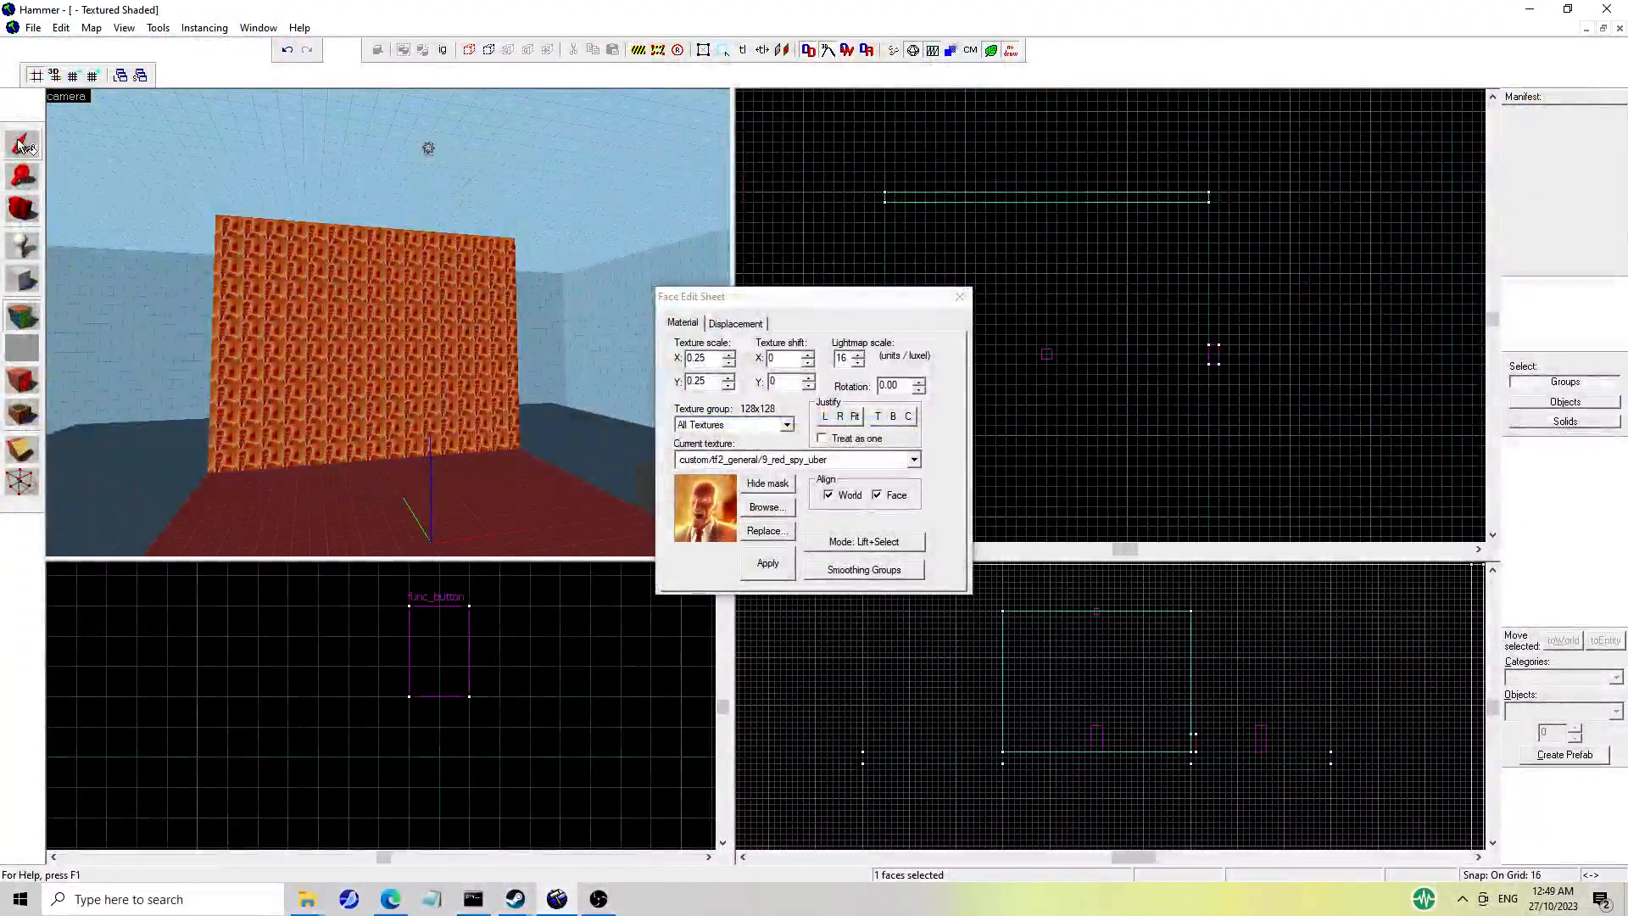
pyautogui.hotkey('shift', 's')
# Tie the wall to an entity, set its class to func_brush and apply.
pyautogui.click(1605, 640)
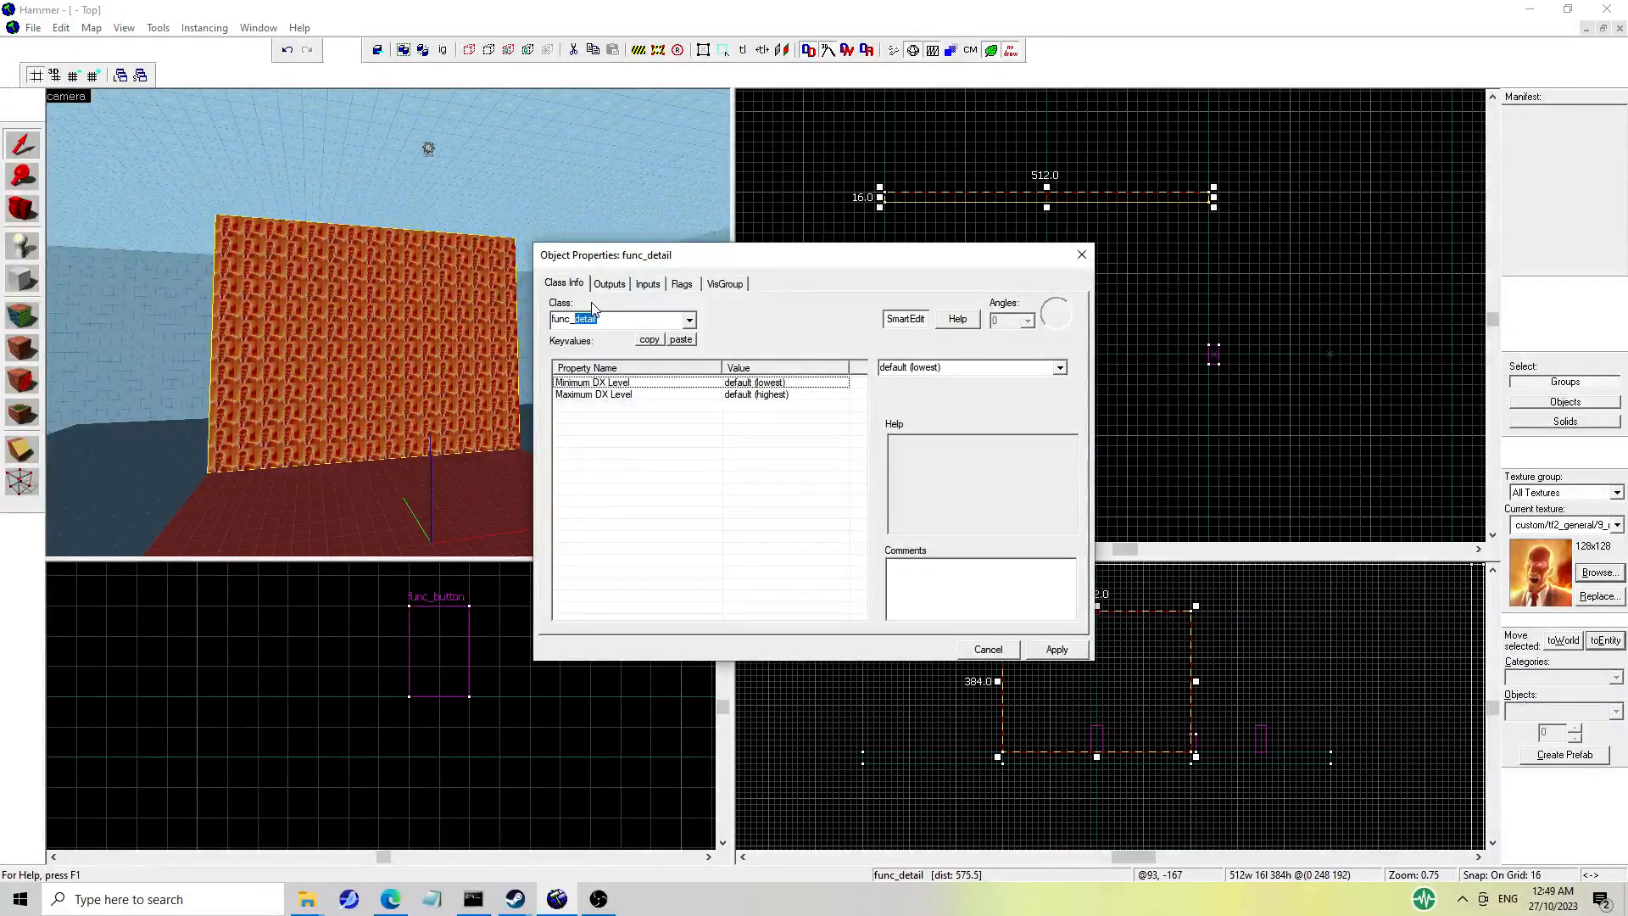
pyautogui.write('brush')
pyautogui.click(668, 337)
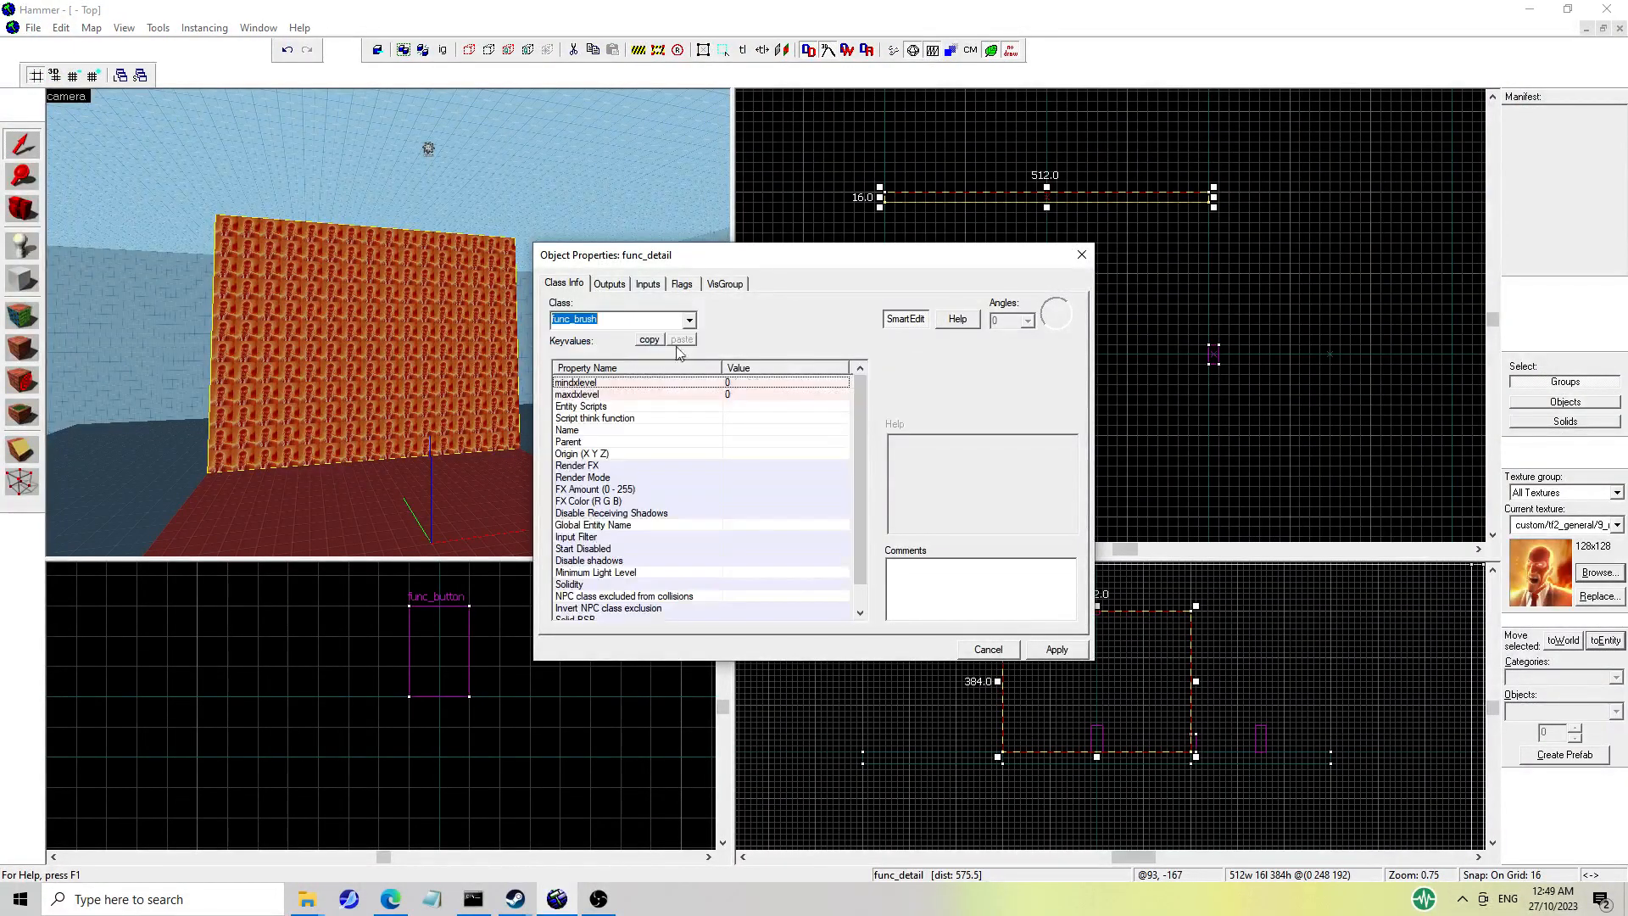
pyautogui.click(1041, 650)
# Name the func_brush wall trap1_brush.
pyautogui.click(734, 408)
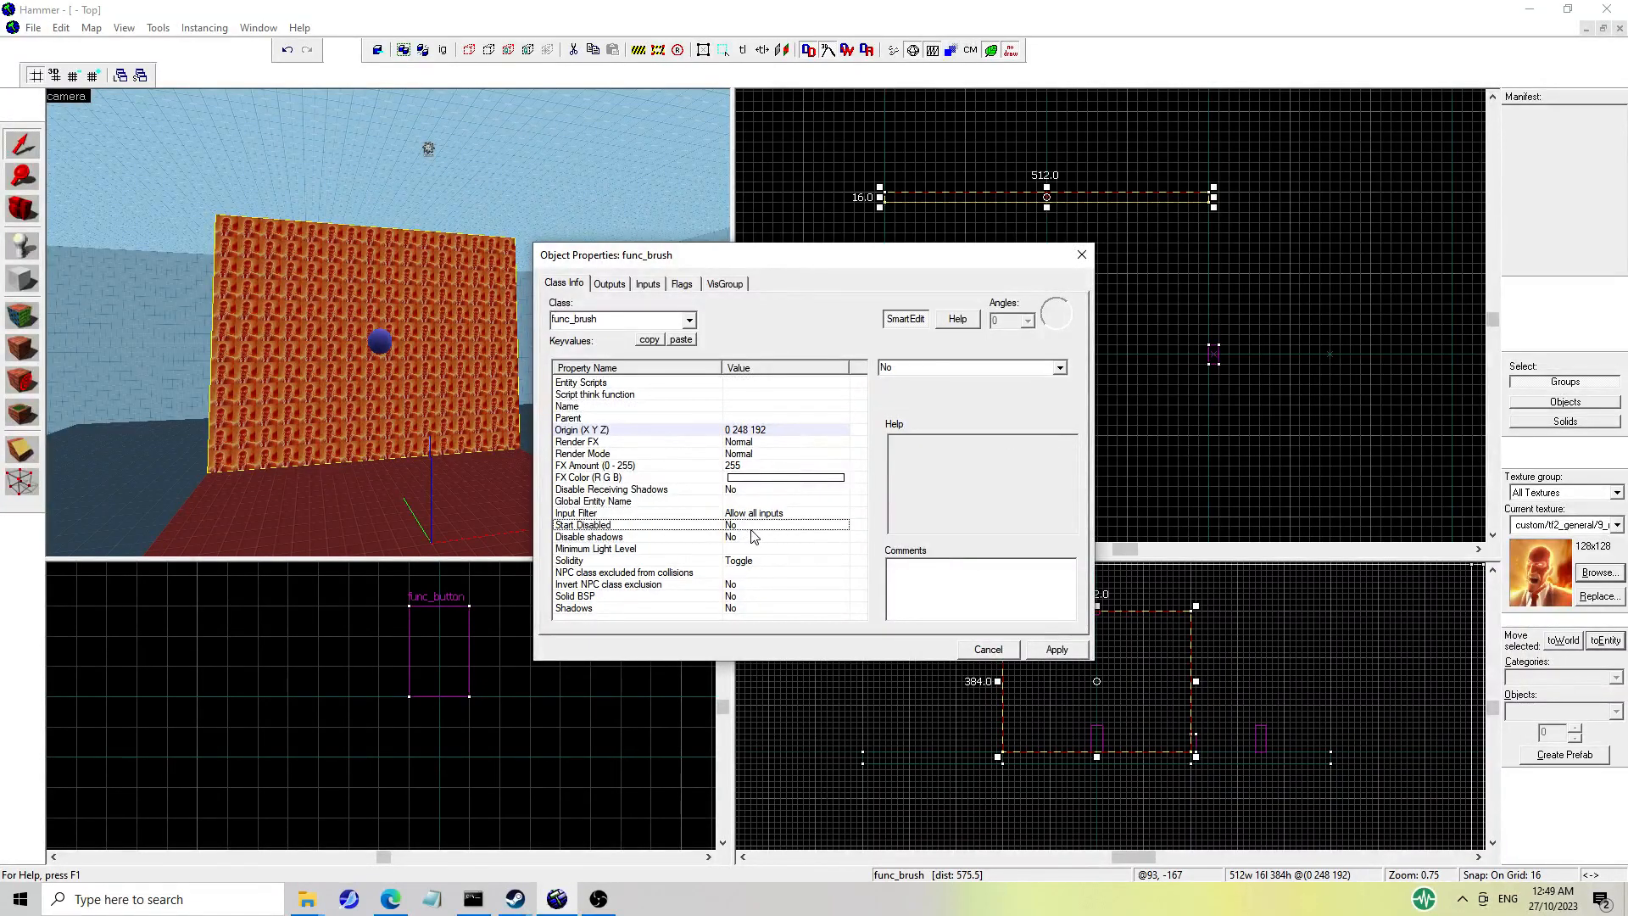
pyautogui.click(746, 419)
pyautogui.click(749, 408)
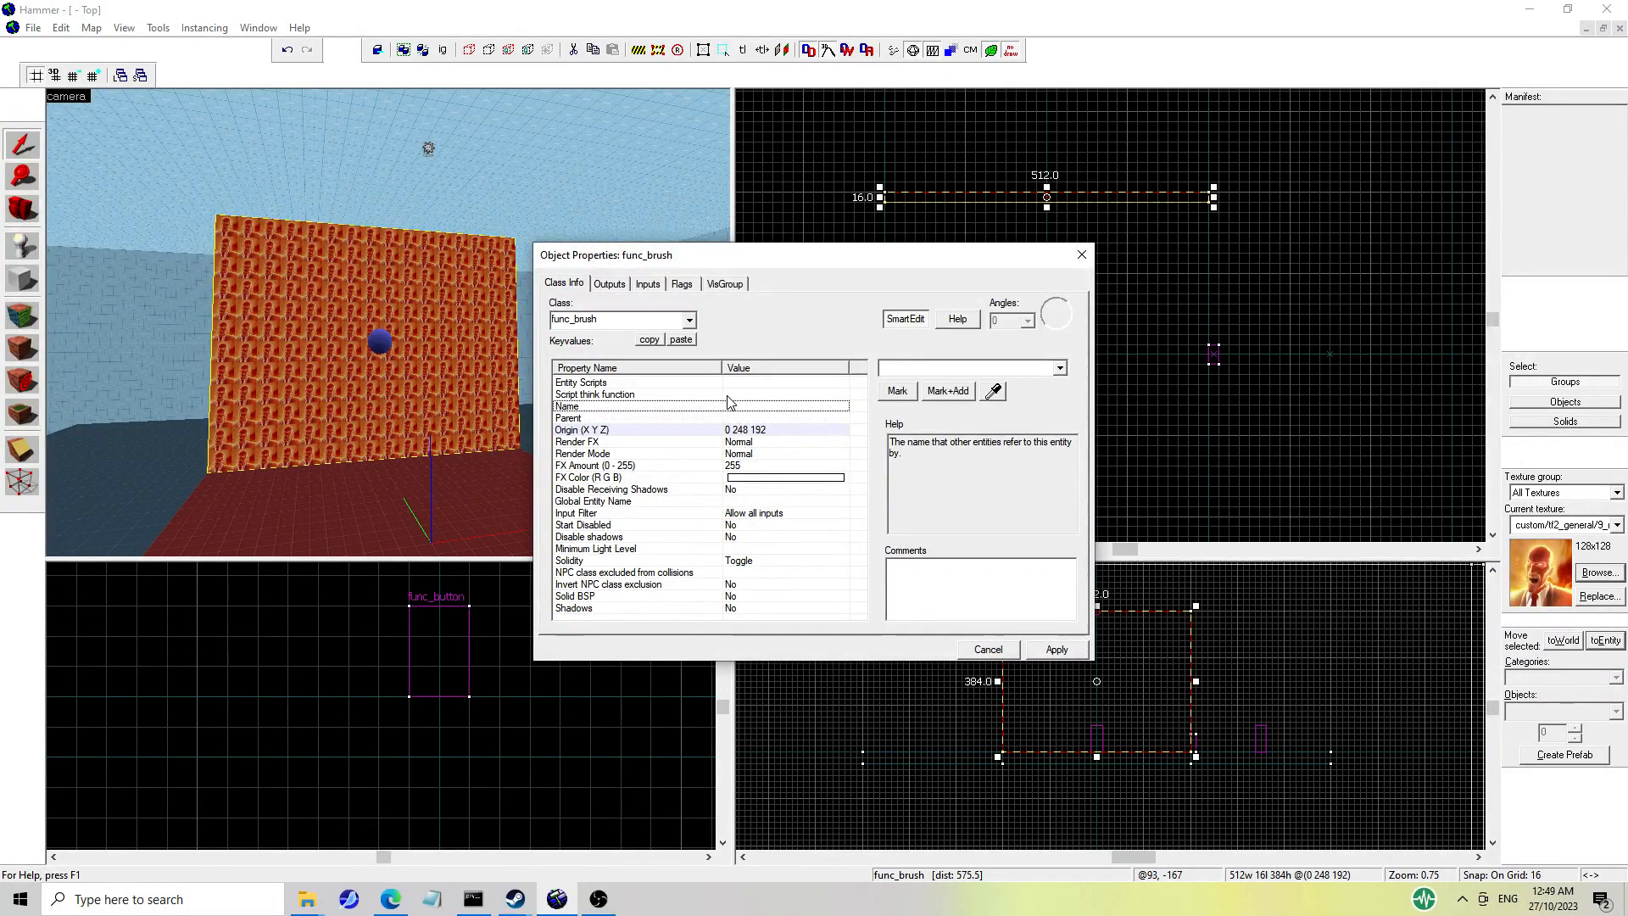
pyautogui.write('trap1_brush')
pyautogui.press('Return')
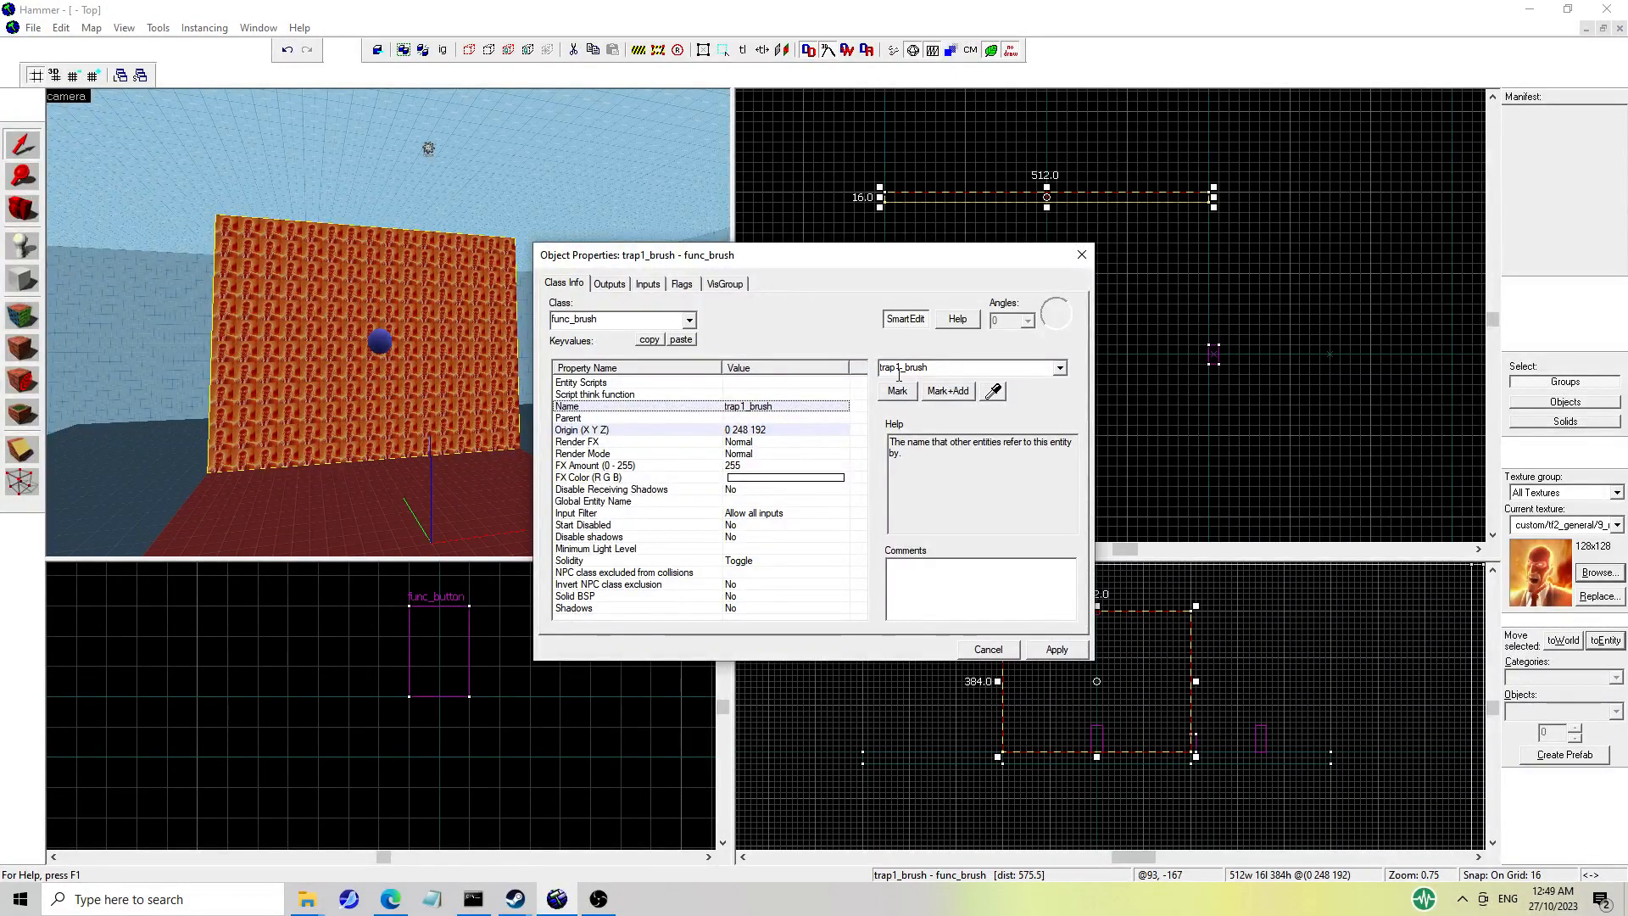
# Set Start Disabled to Yes on trap1_brush, check its flags, then close the properties and deselect the wall.
pyautogui.click(748, 419)
pyautogui.click(777, 408)
pyautogui.click(754, 585)
pyautogui.click(761, 598)
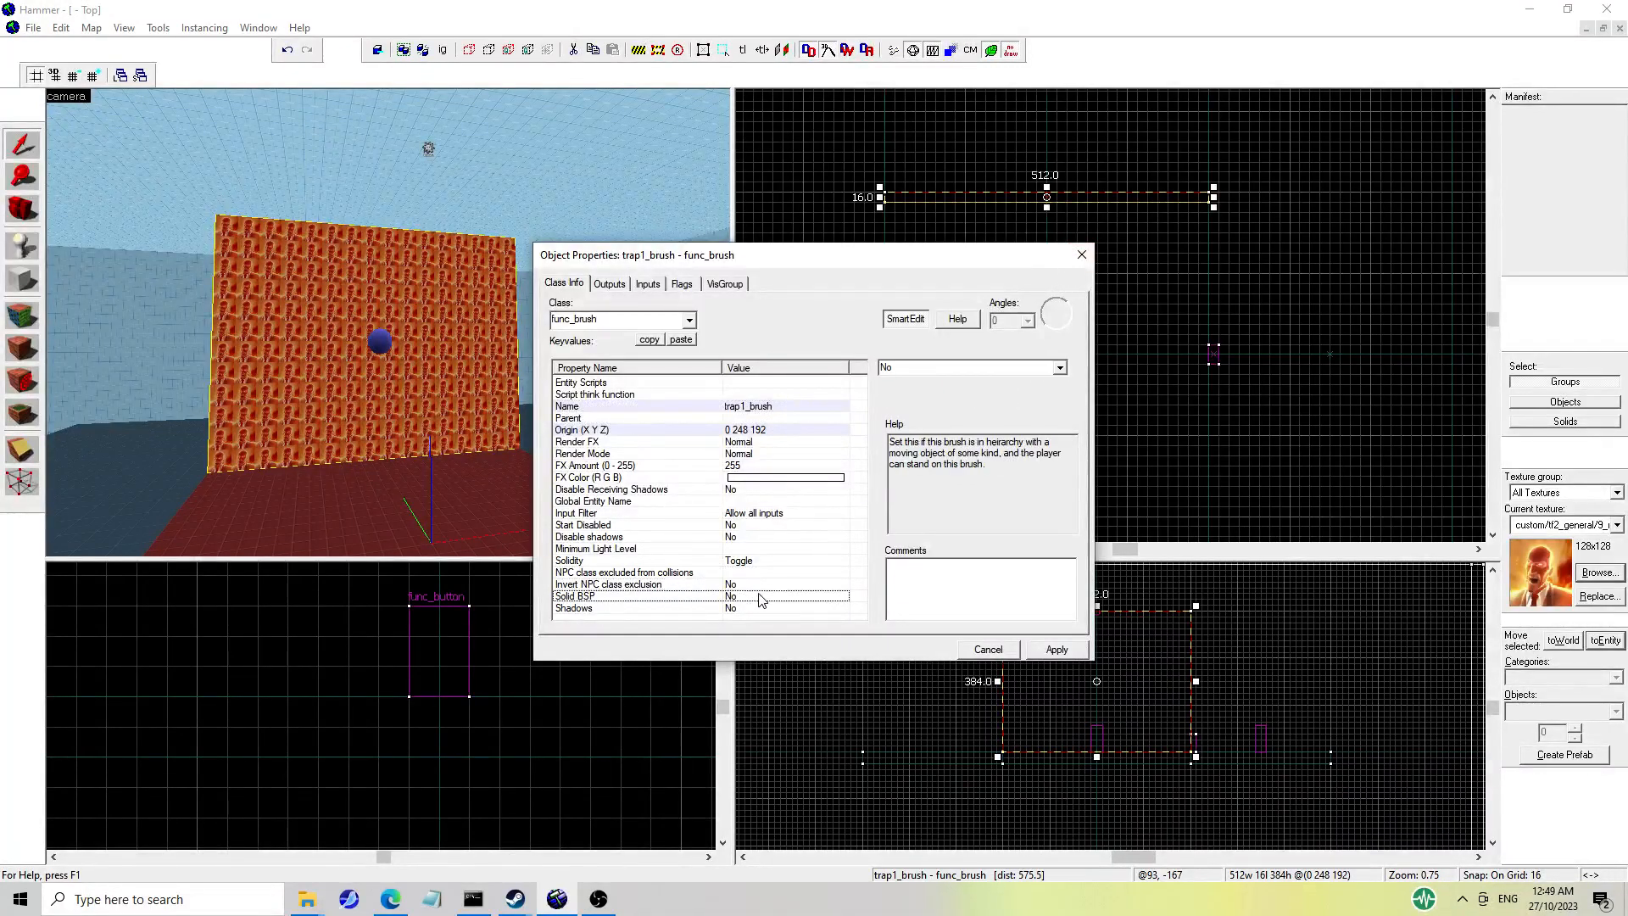
pyautogui.click(740, 527)
pyautogui.click(1059, 367)
pyautogui.click(975, 392)
pyautogui.click(682, 284)
pyautogui.click(577, 284)
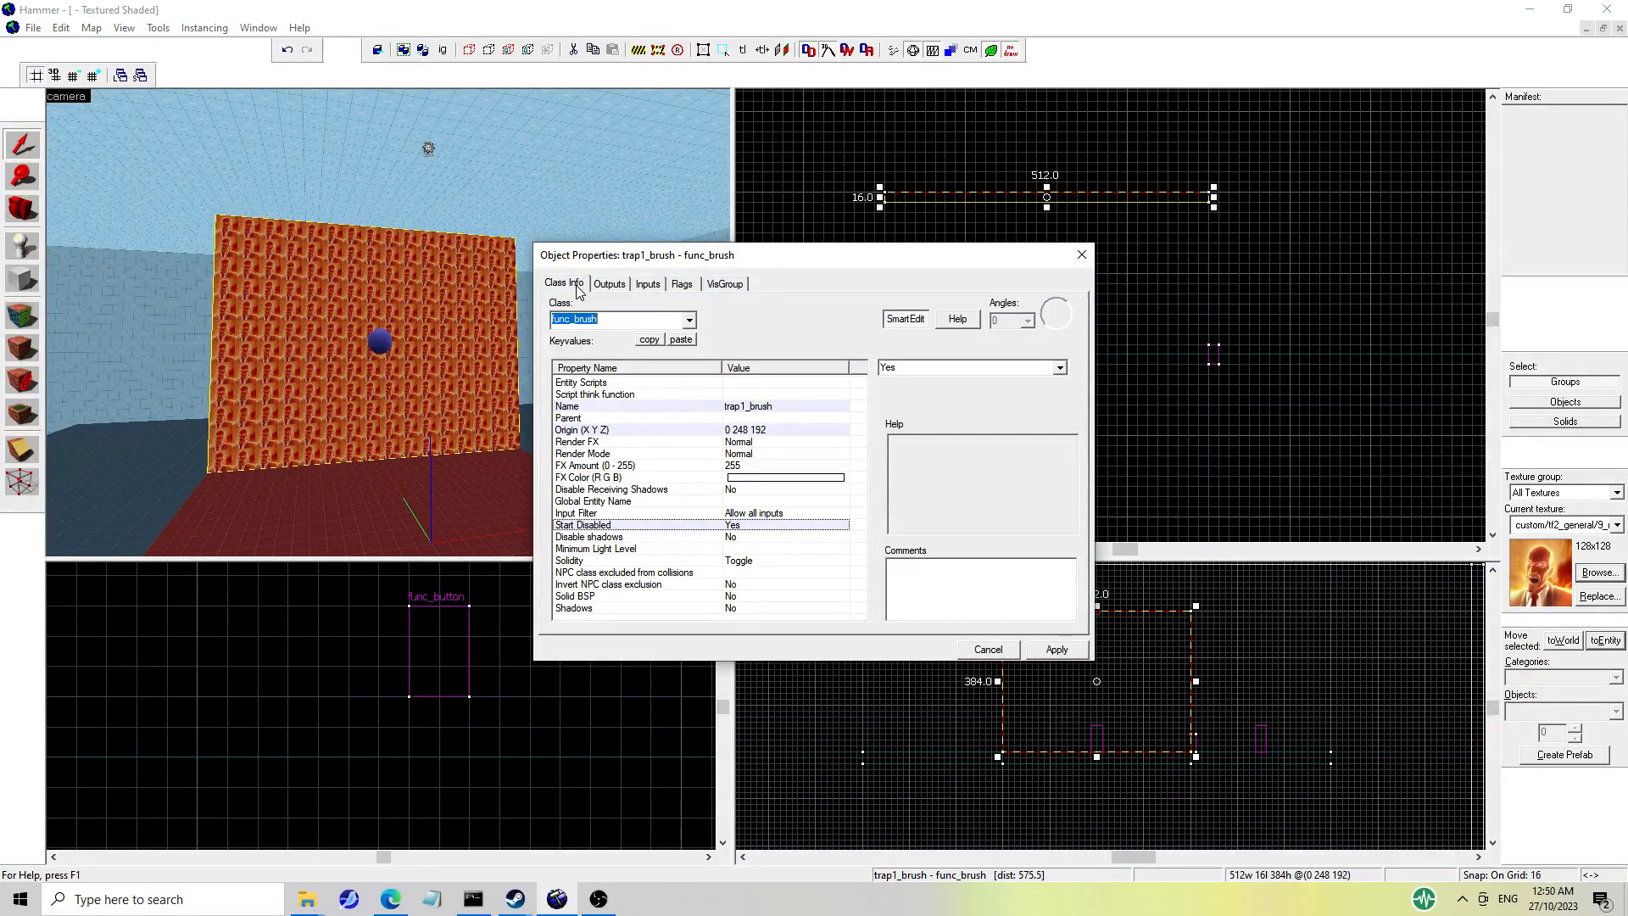
pyautogui.click(1081, 254)
pyautogui.press('Escape')
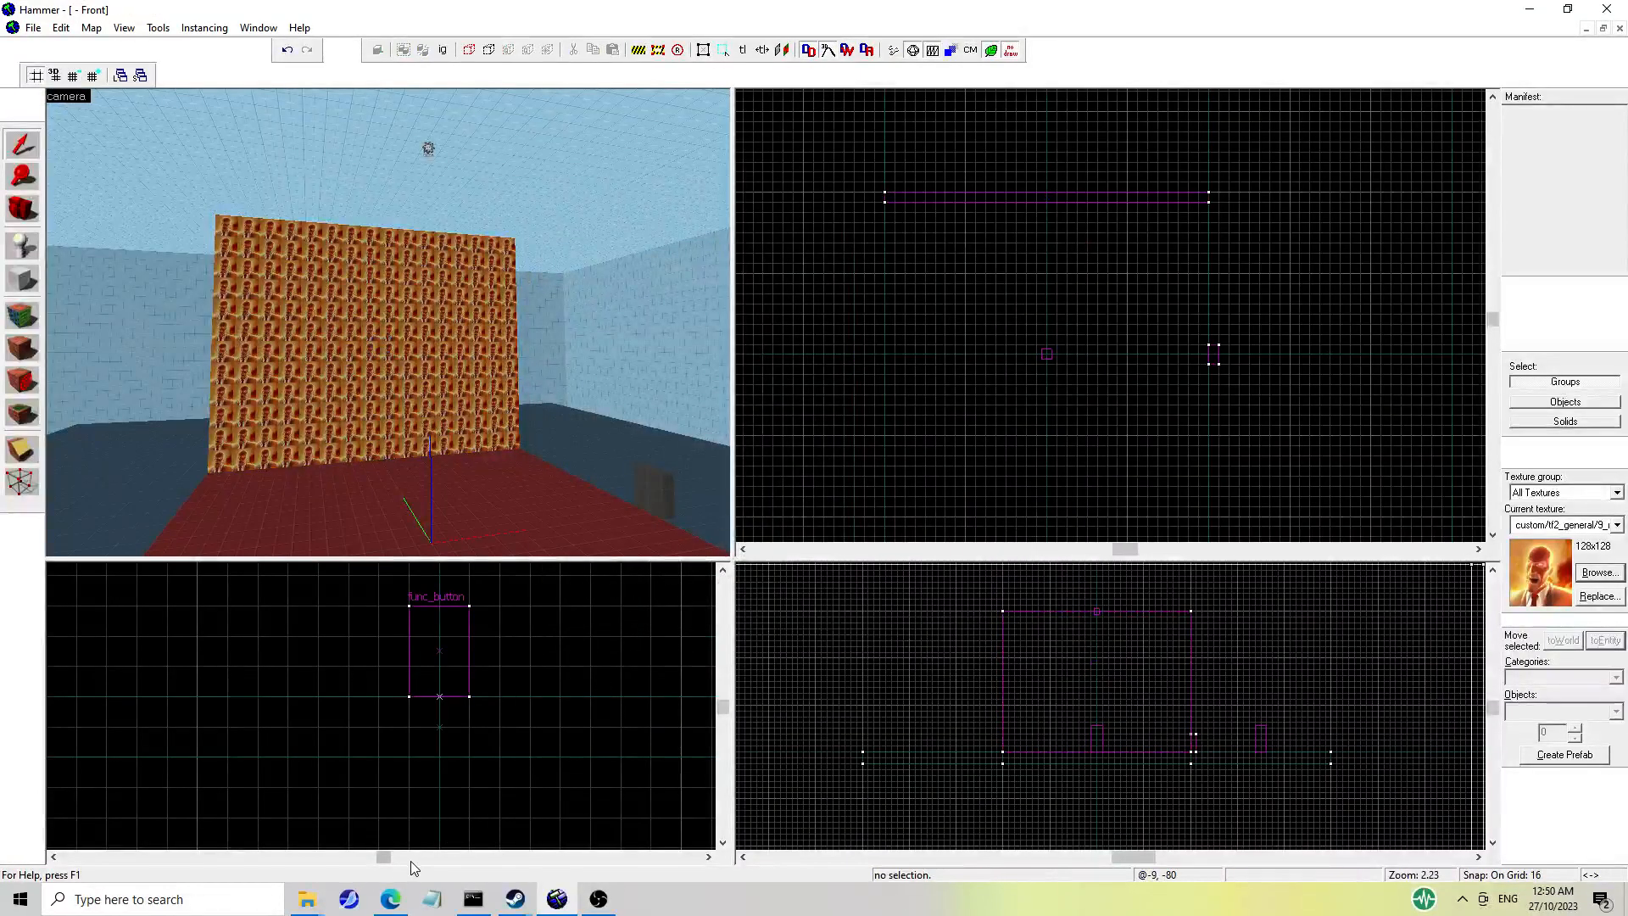
# Switch to the browser and look through the Valve Developer Community list of Team Fortress 2 entities.
pyautogui.hotkey('alt', 'Tab')
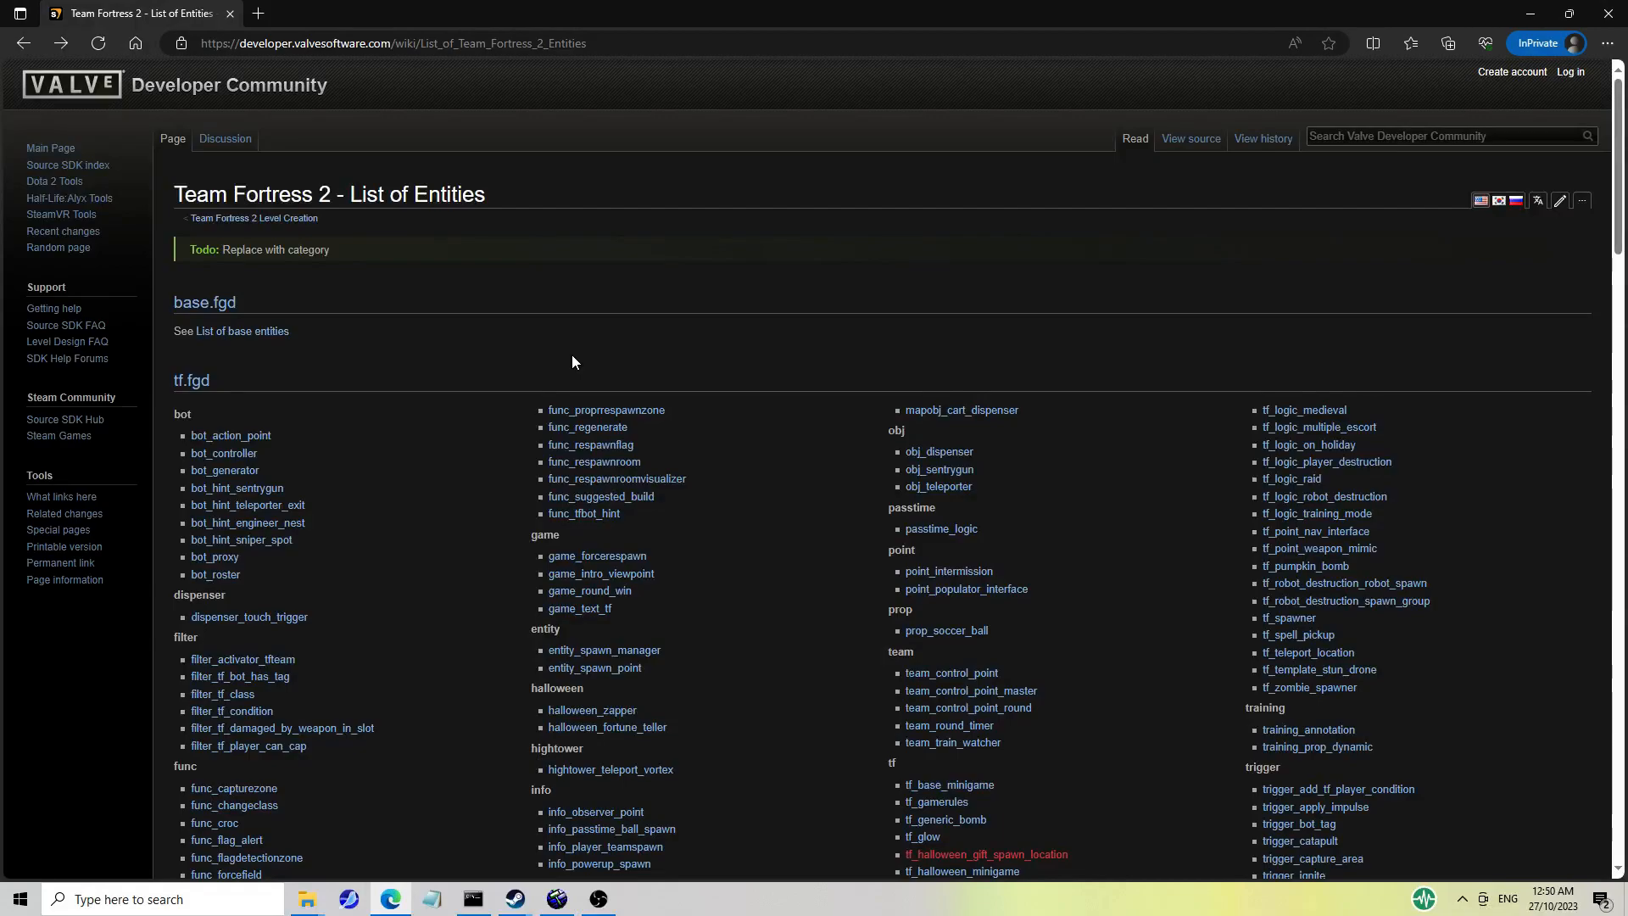
pyautogui.scroll(-15, 817, 304)
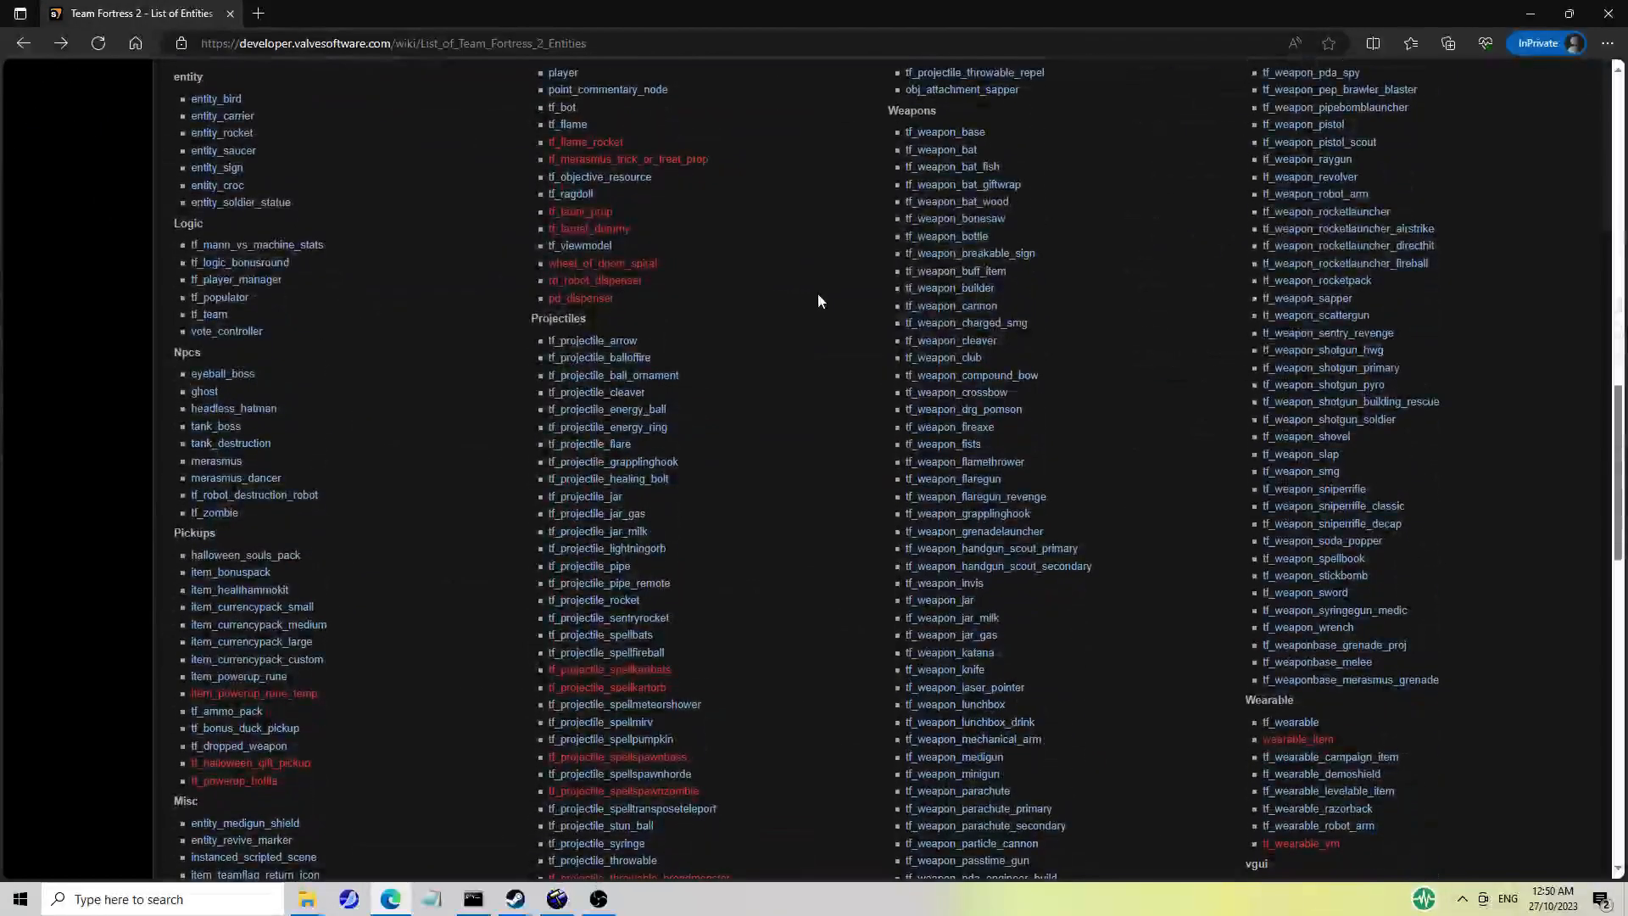
pyautogui.scroll(15, 802, 347)
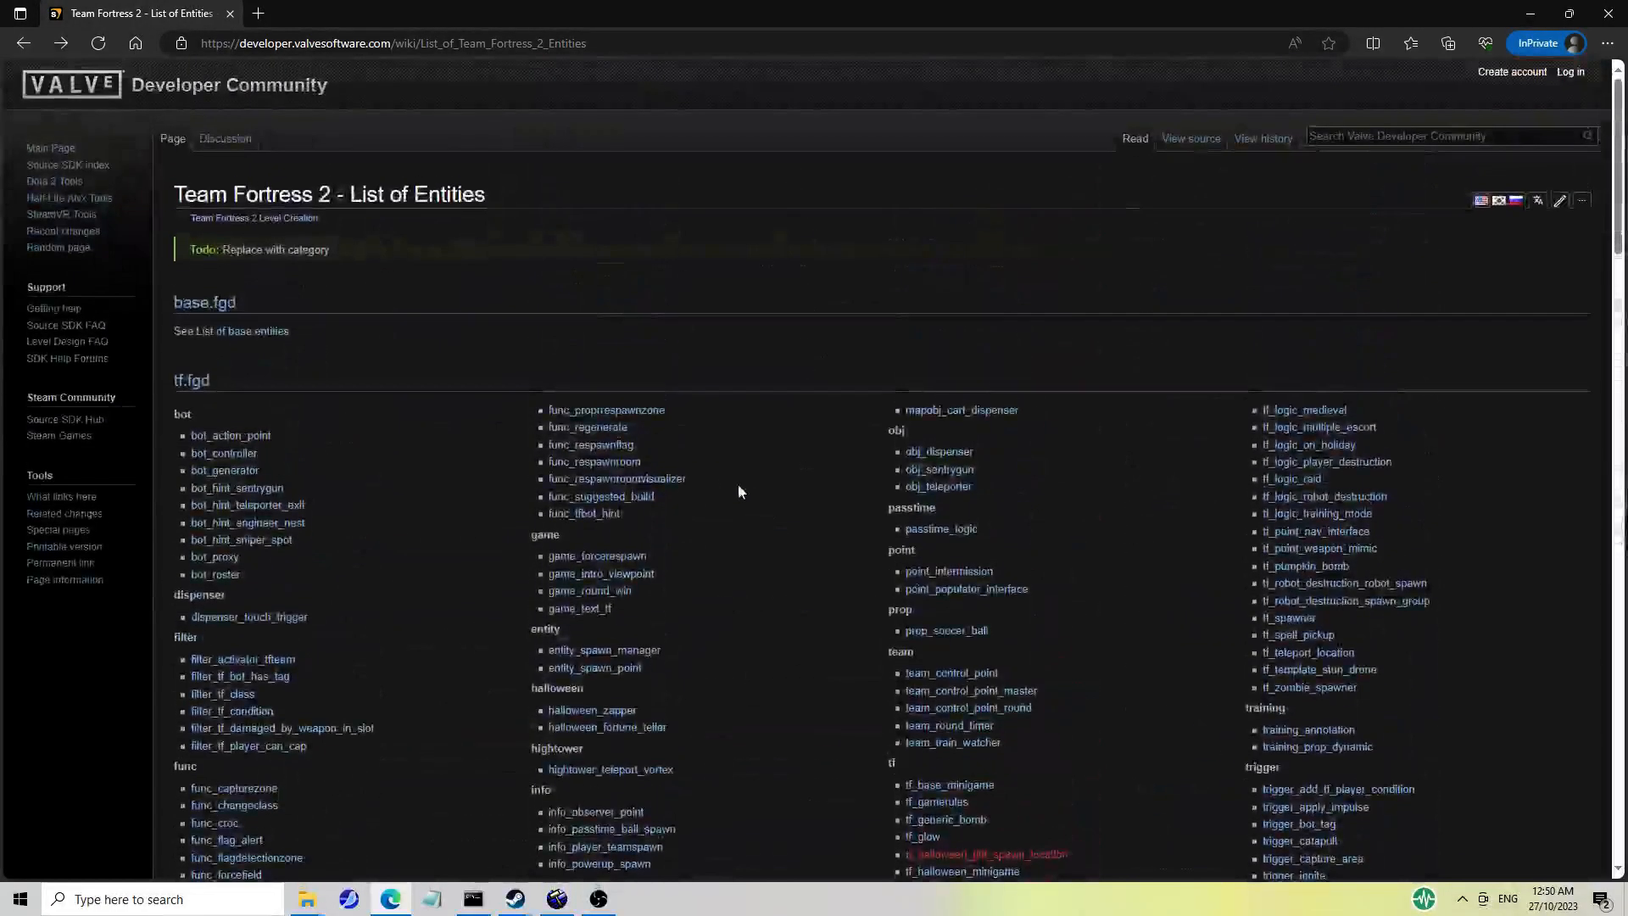
pyautogui.scroll(-10, 437, 382)
pyautogui.scroll(10, 393, 218)
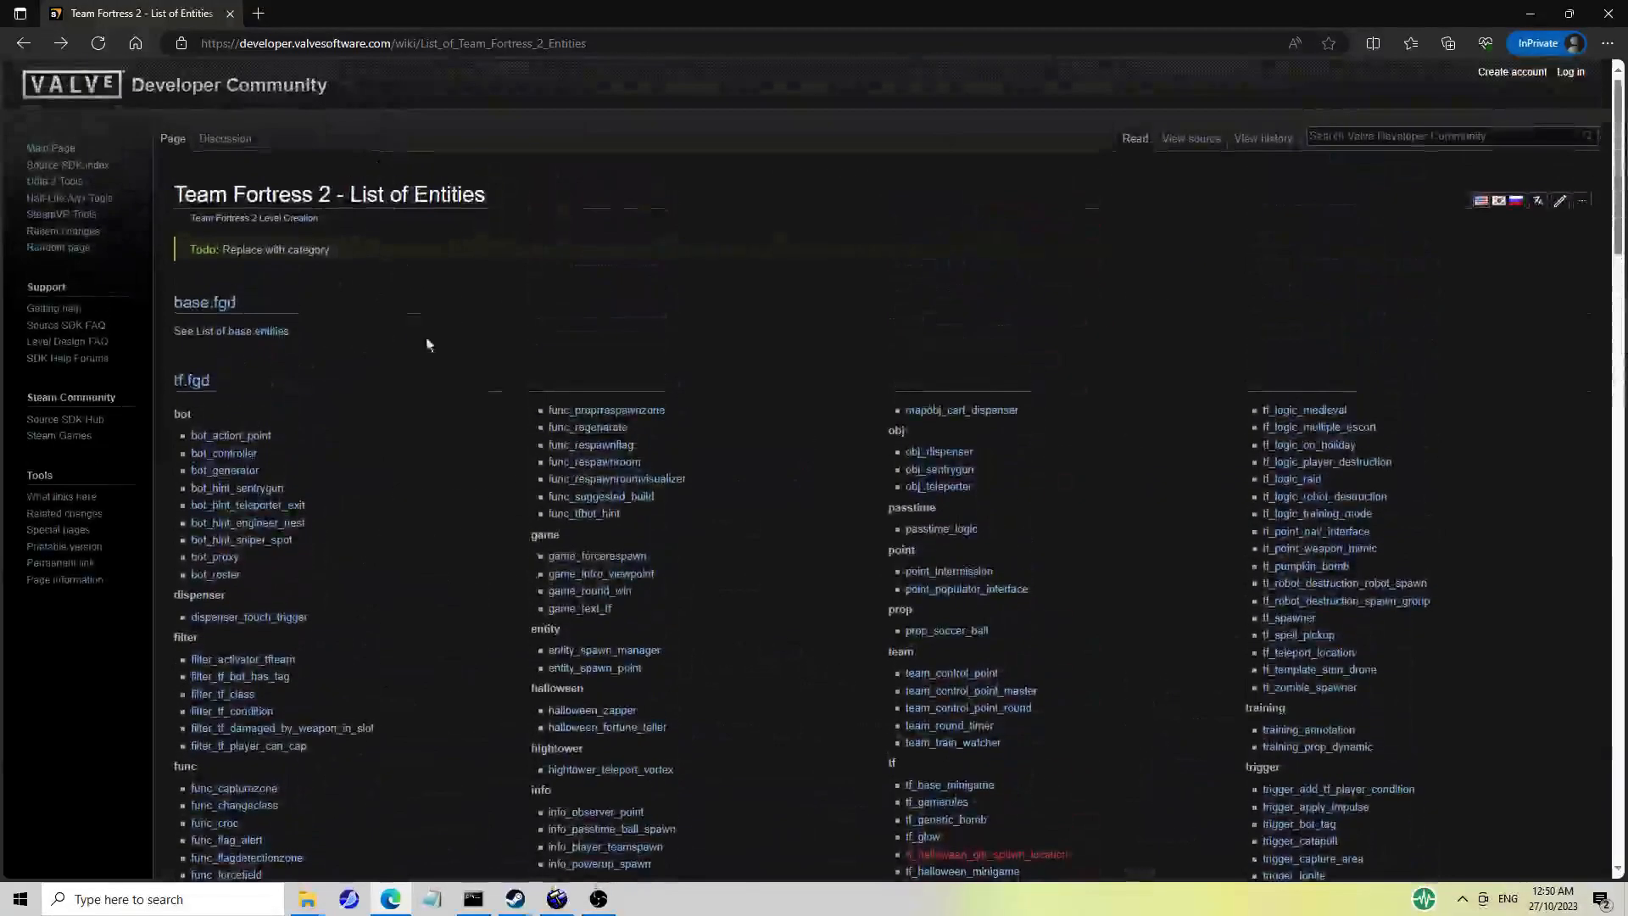
pyautogui.scroll(-10, 399, 320)
pyautogui.scroll(10, 550, 434)
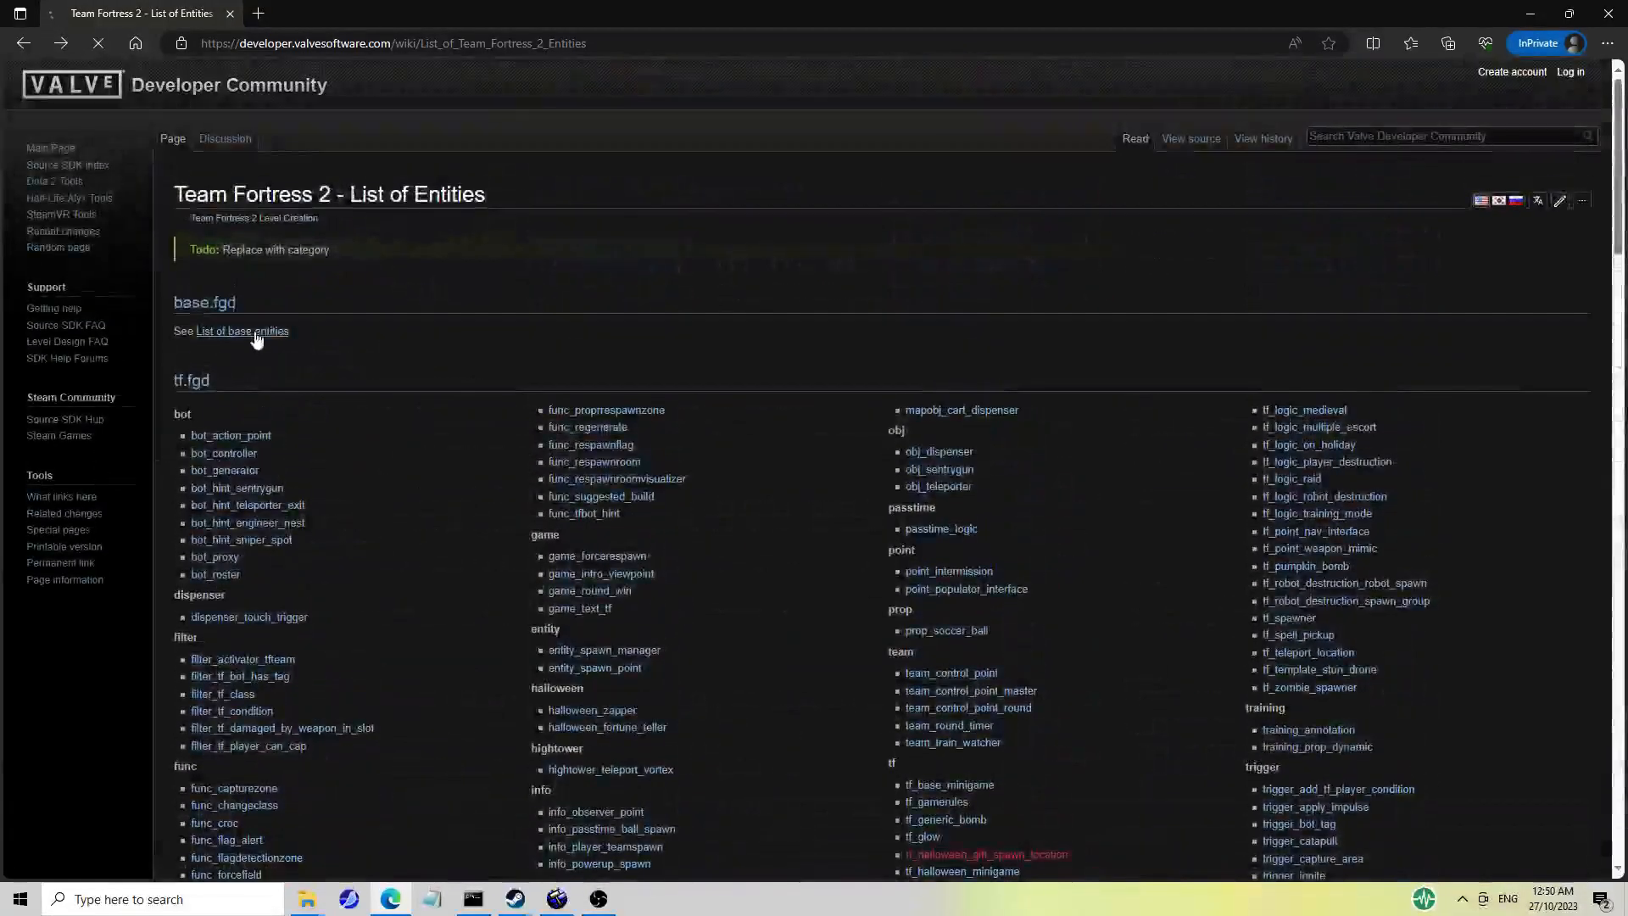
# Open the List of base entities page and look through its entity names.
pyautogui.click(256, 337)
pyautogui.scroll(-6, 678, 424)
pyautogui.scroll(5, 675, 428)
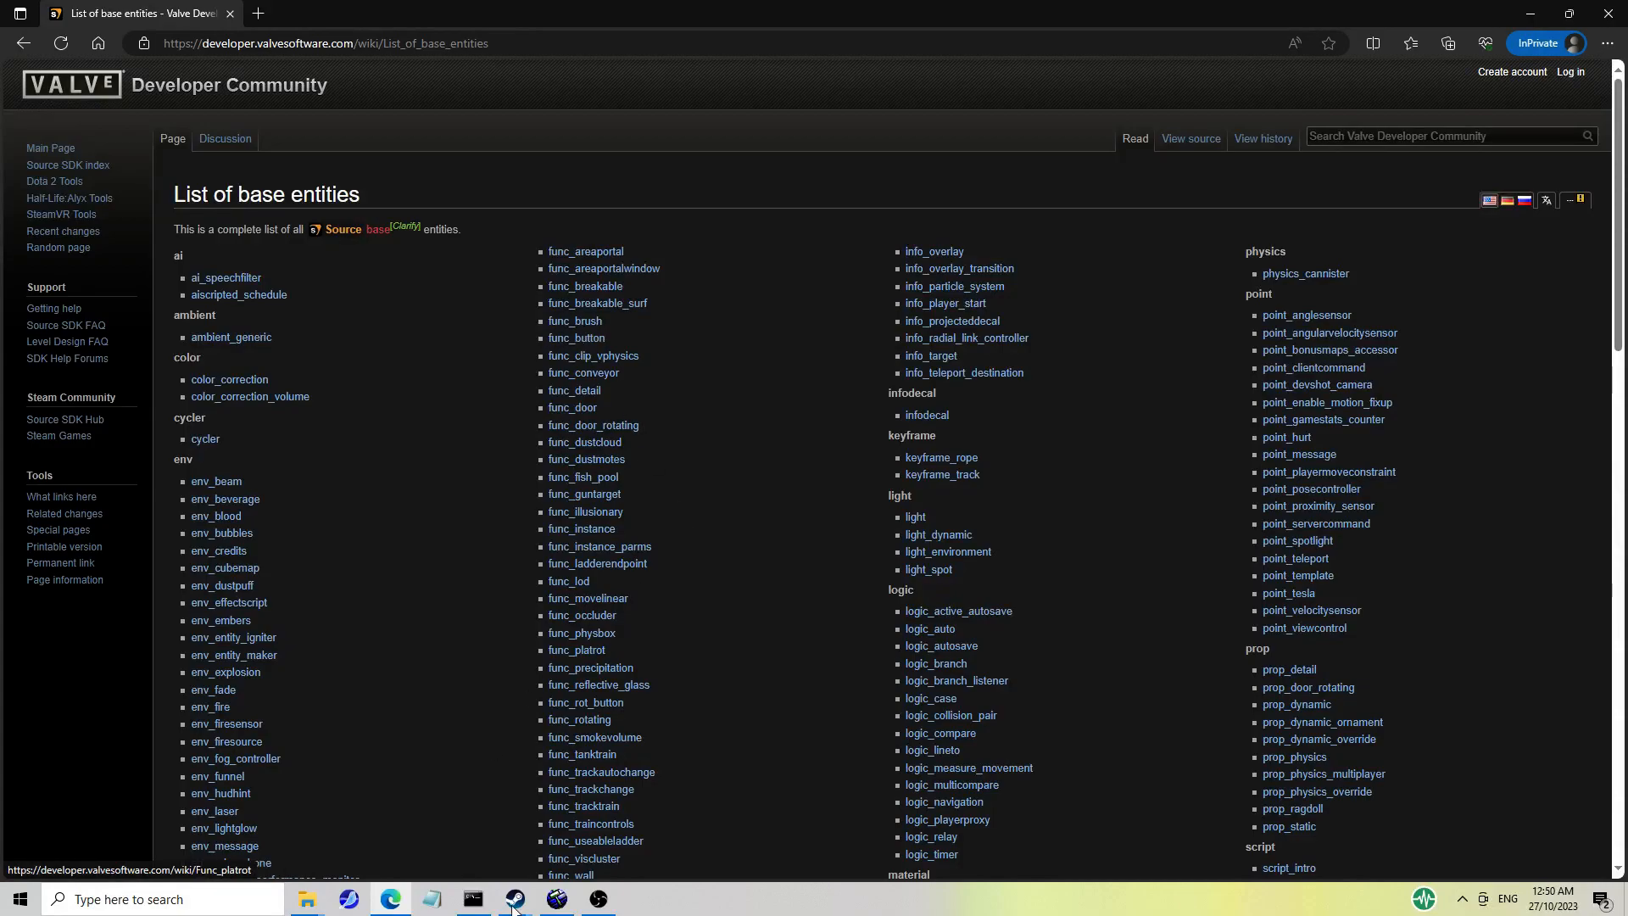
# Switch back to Hammer and review the properties of the trap1_brush wall.
pyautogui.click(557, 898)
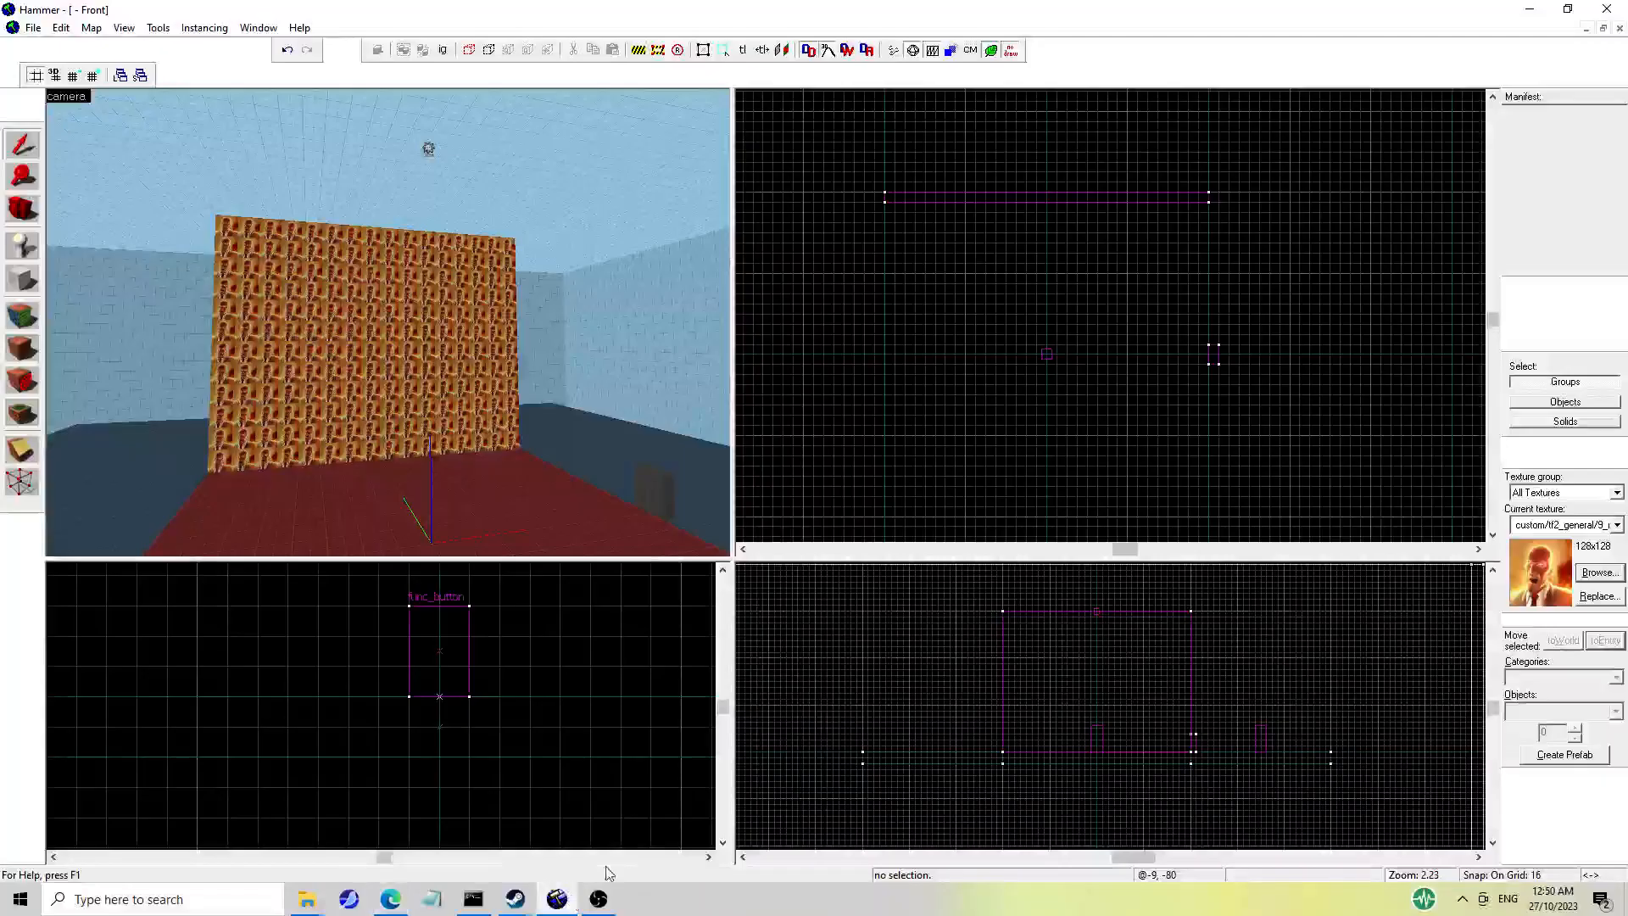
pyautogui.doubleClick(381, 349)
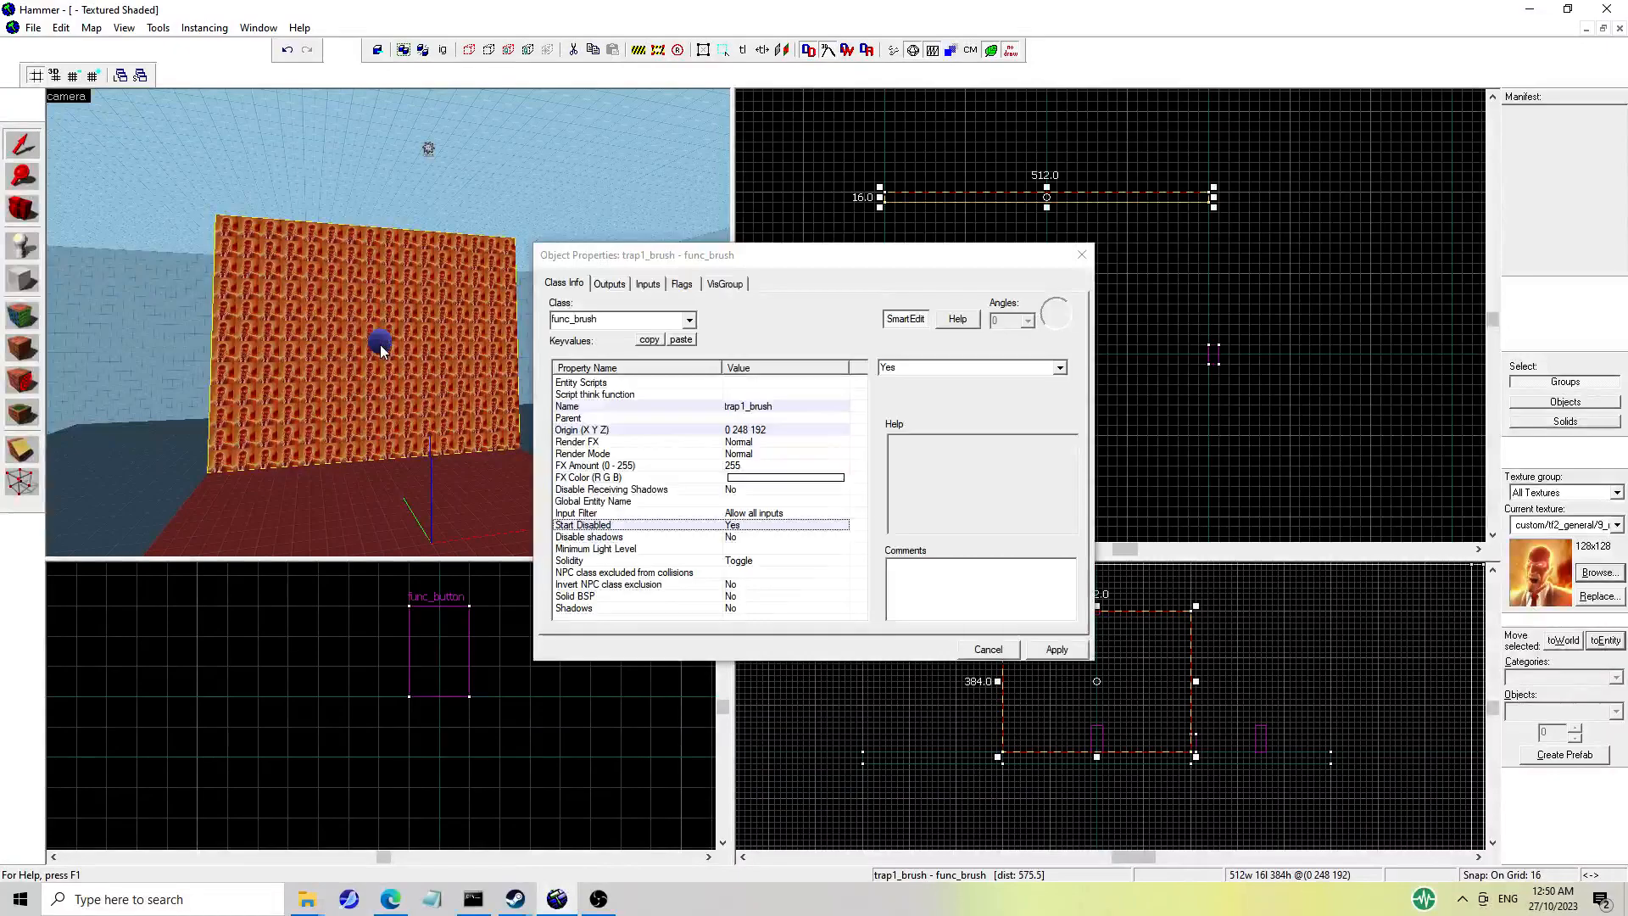
pyautogui.click(1081, 255)
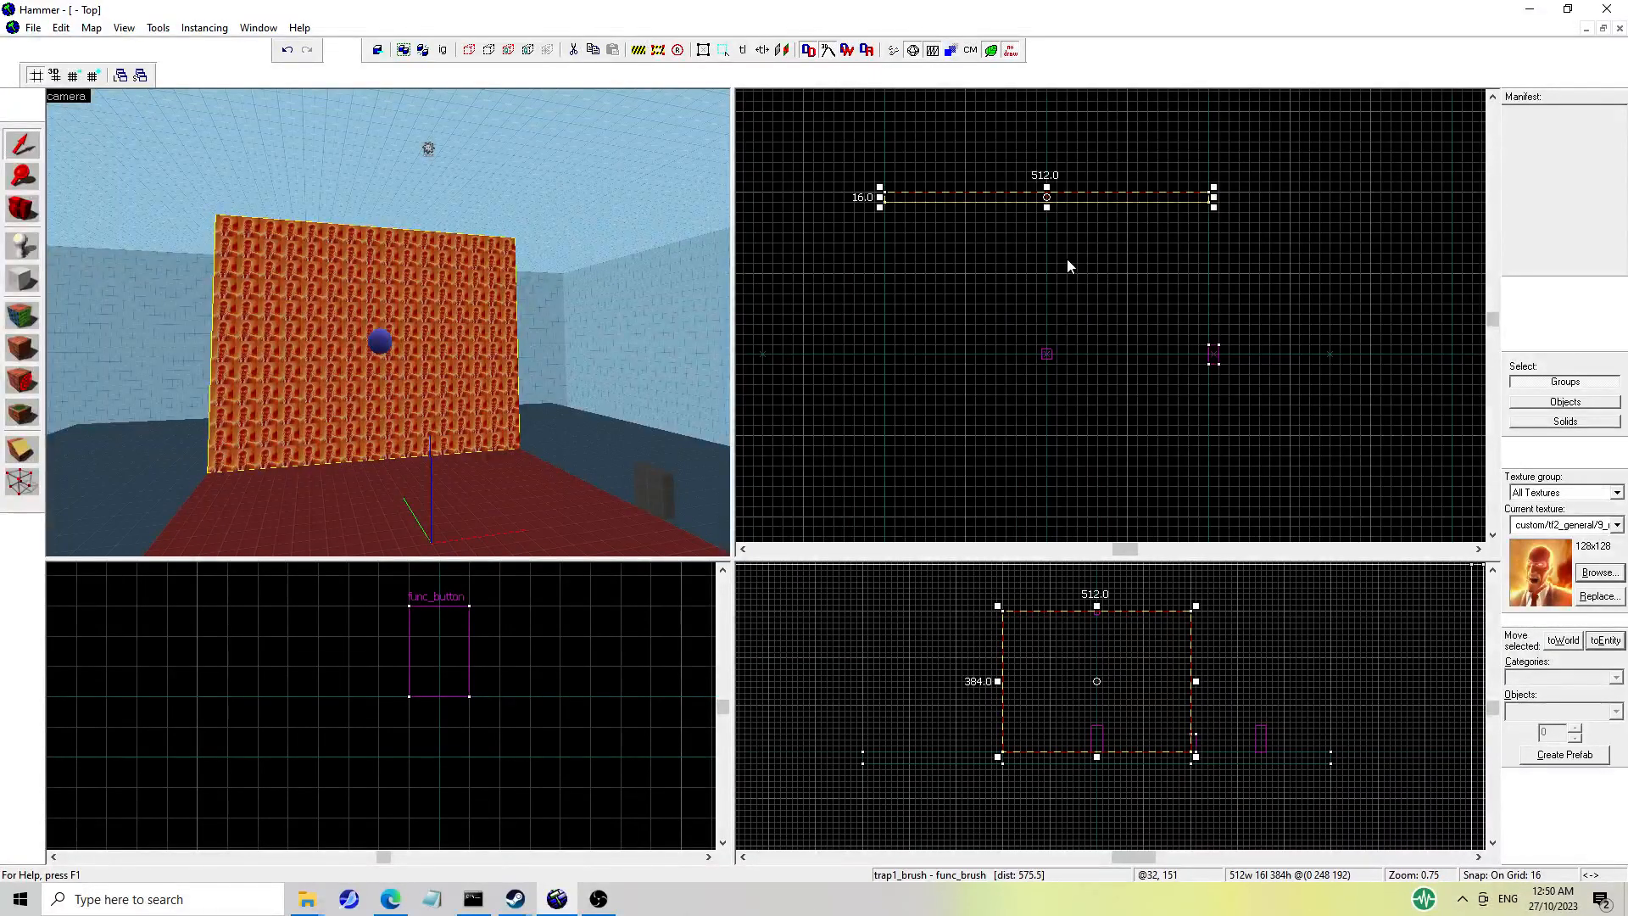
pyautogui.doubleClick(475, 304)
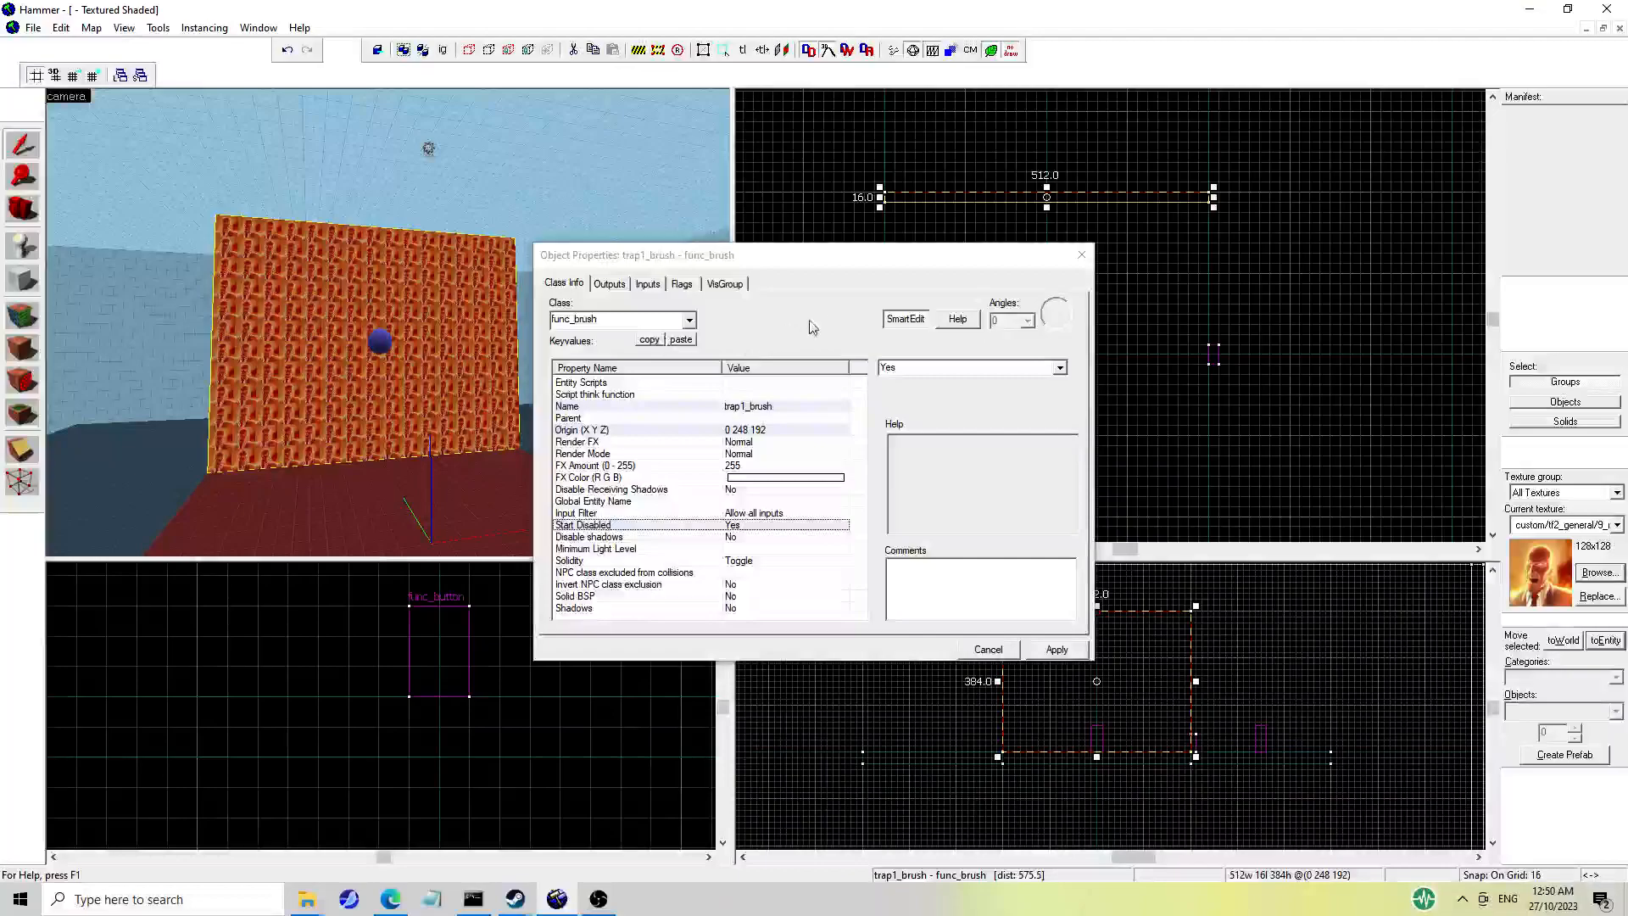
pyautogui.click(1081, 254)
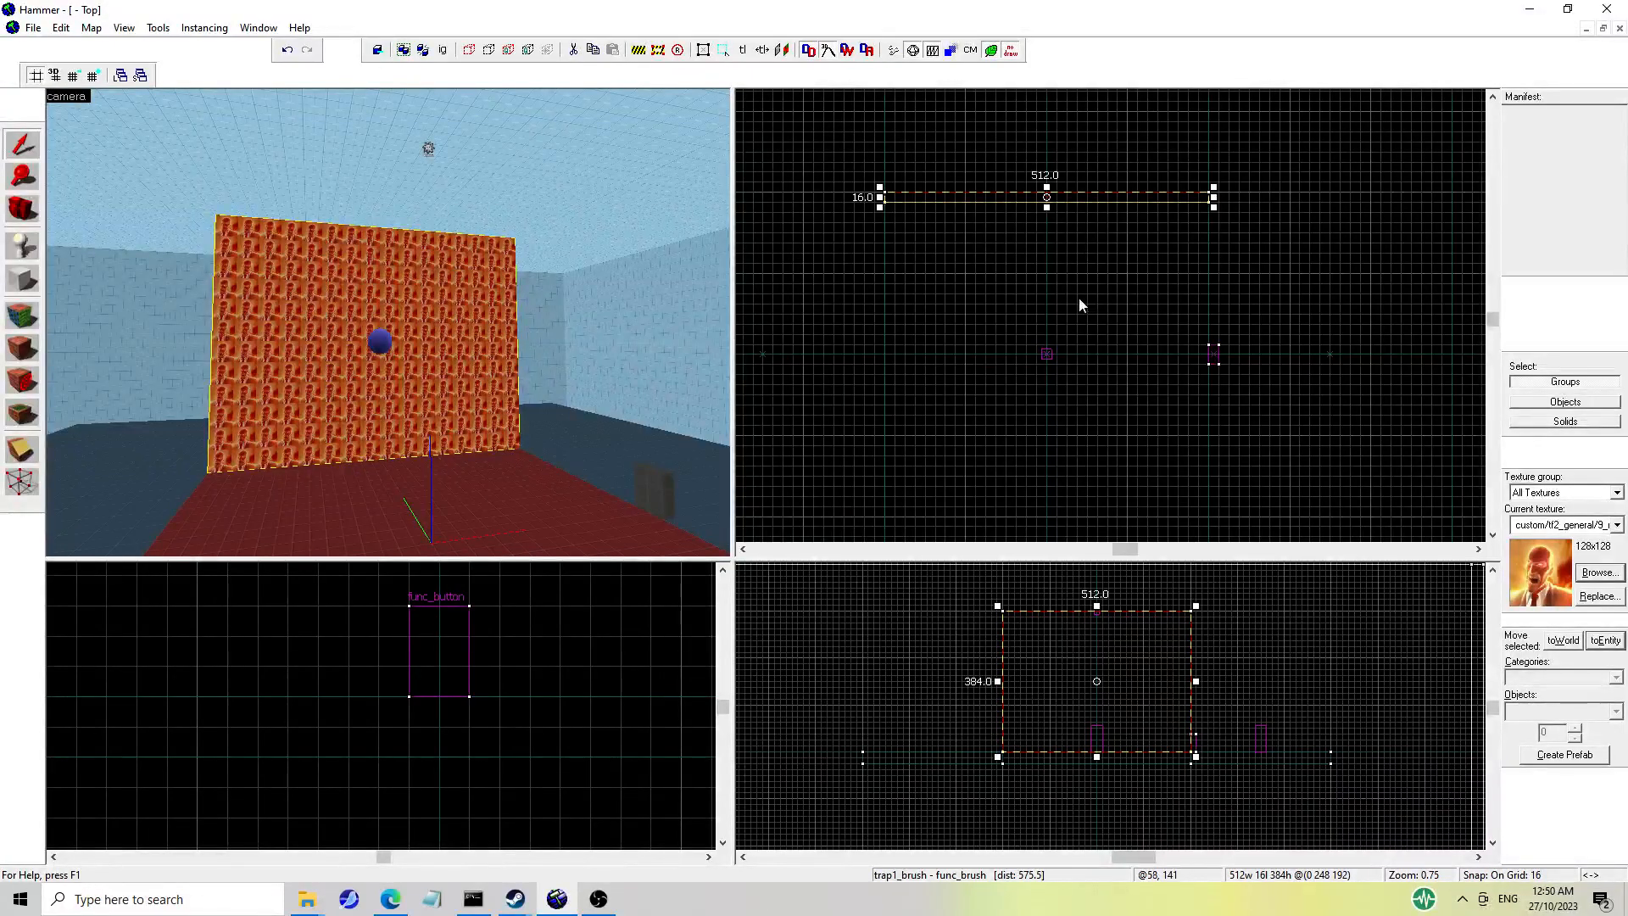
# Prepare the Block tool and choose tools/toolstrigger as the current texture, filtering the texture browser by "trigger".
pyautogui.press('z')
pyautogui.press('a')
pyautogui.press('s')
pyautogui.press('z')
pyautogui.click(21, 284)
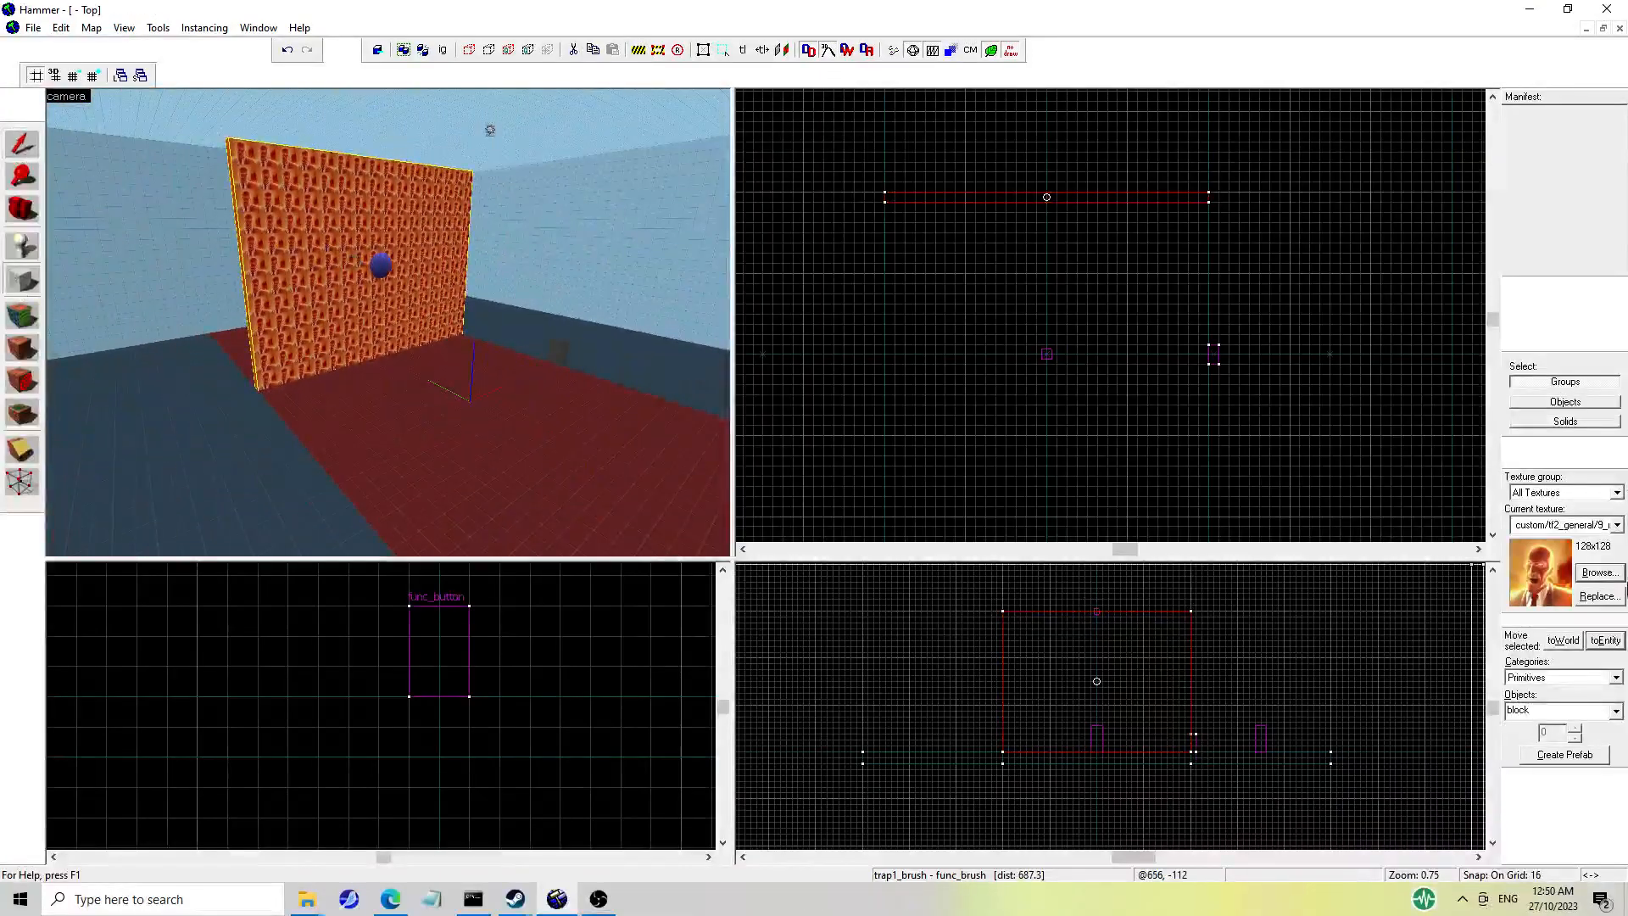
pyautogui.click(1598, 574)
pyautogui.write('trigge')
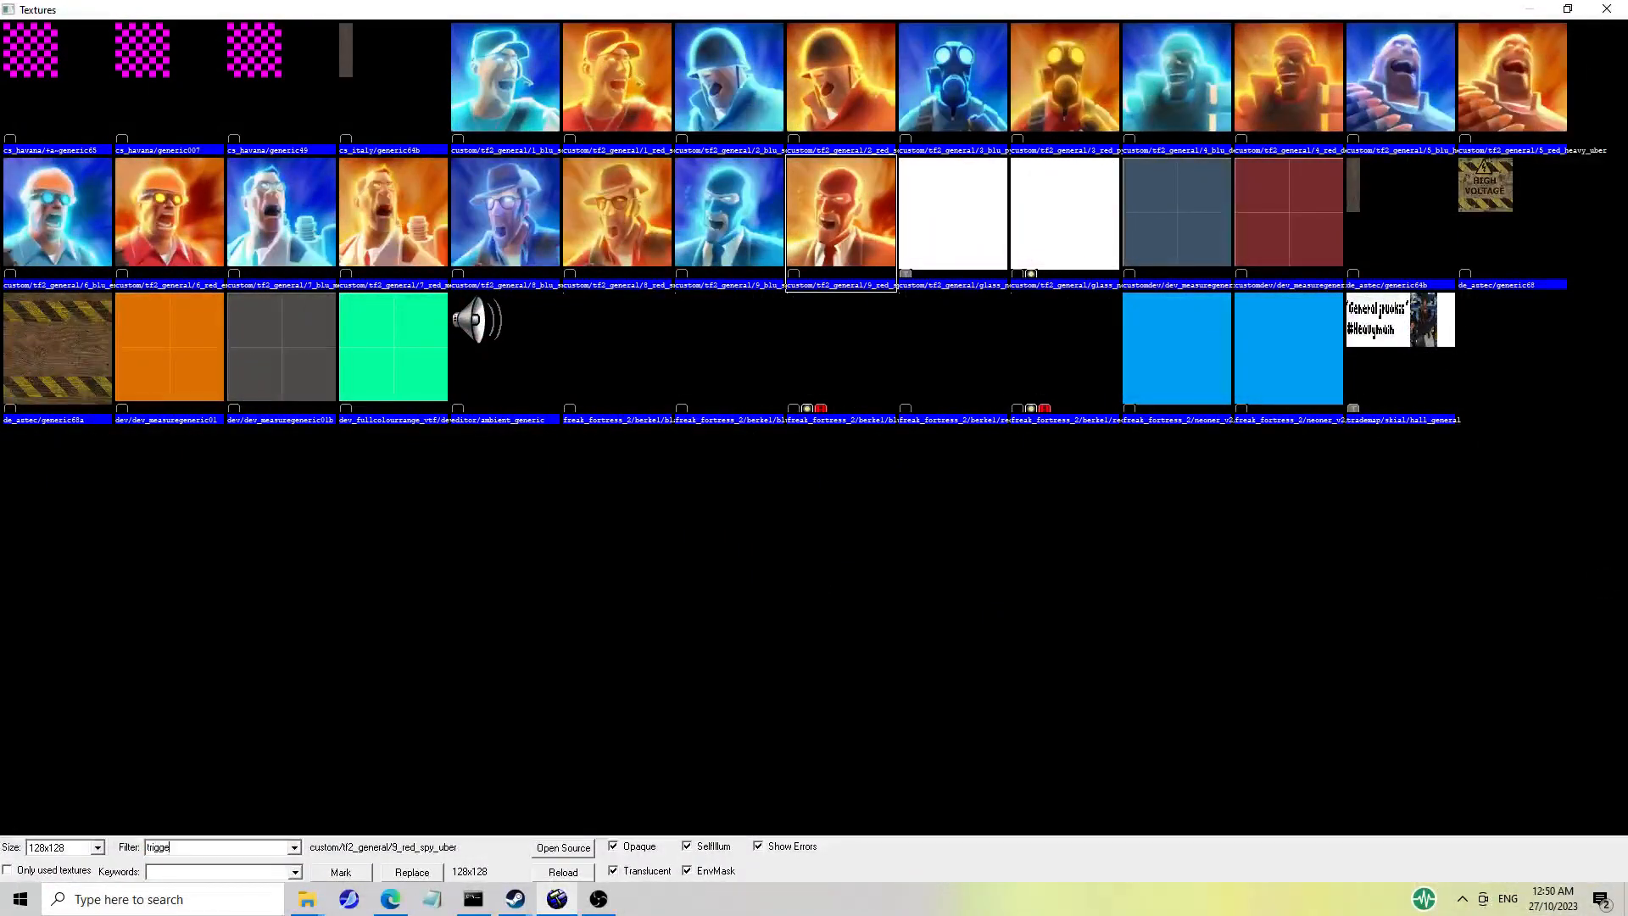
pyautogui.write('r')
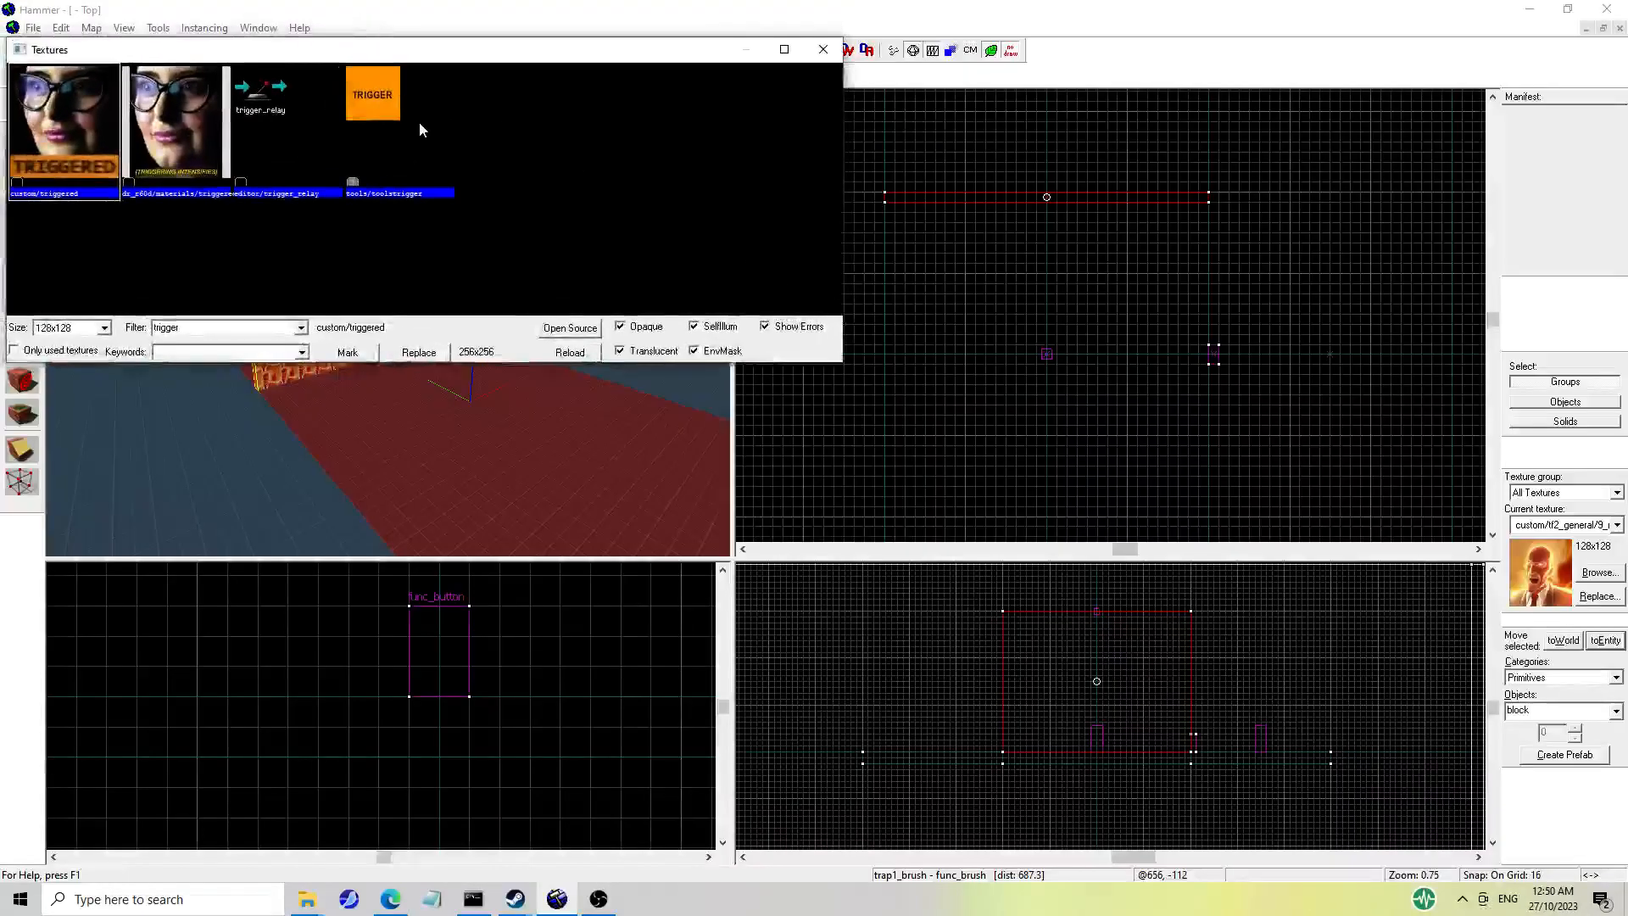
pyautogui.doubleClick(419, 121)
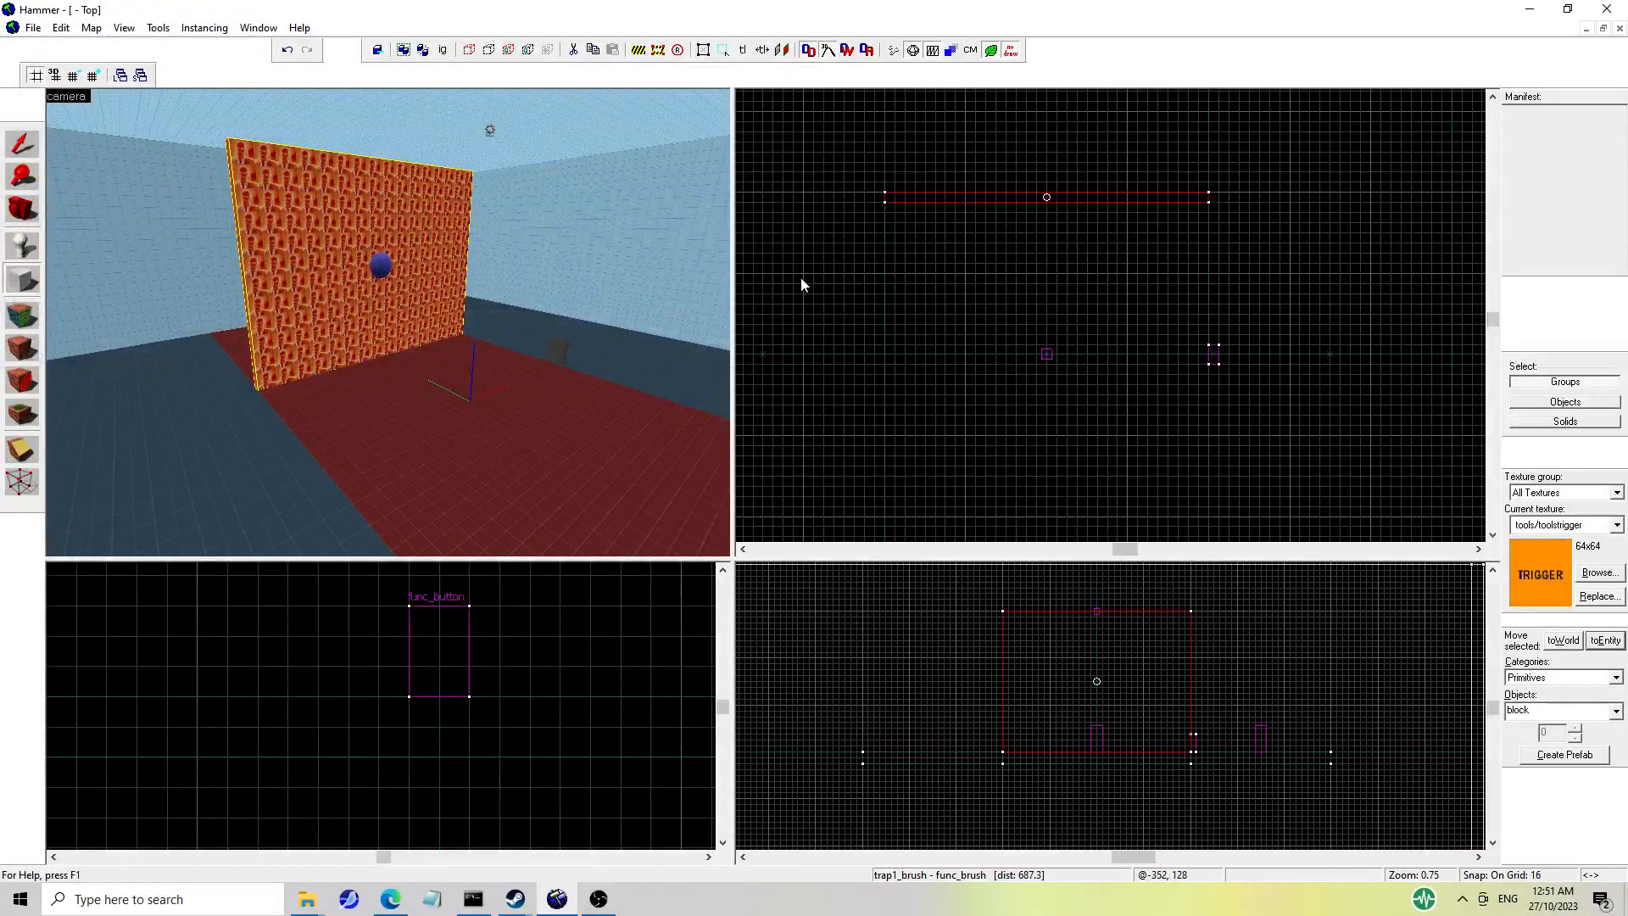
# Create a trigger-textured block 512 wide, 240 deep and 384 high directly in front of the trap wall.
pyautogui.moveTo(886, 205); pyautogui.dragTo(1205, 389)
pyautogui.scroll(-2, 1183, 437)
pyautogui.press('Return')
pyautogui.click(22, 144)
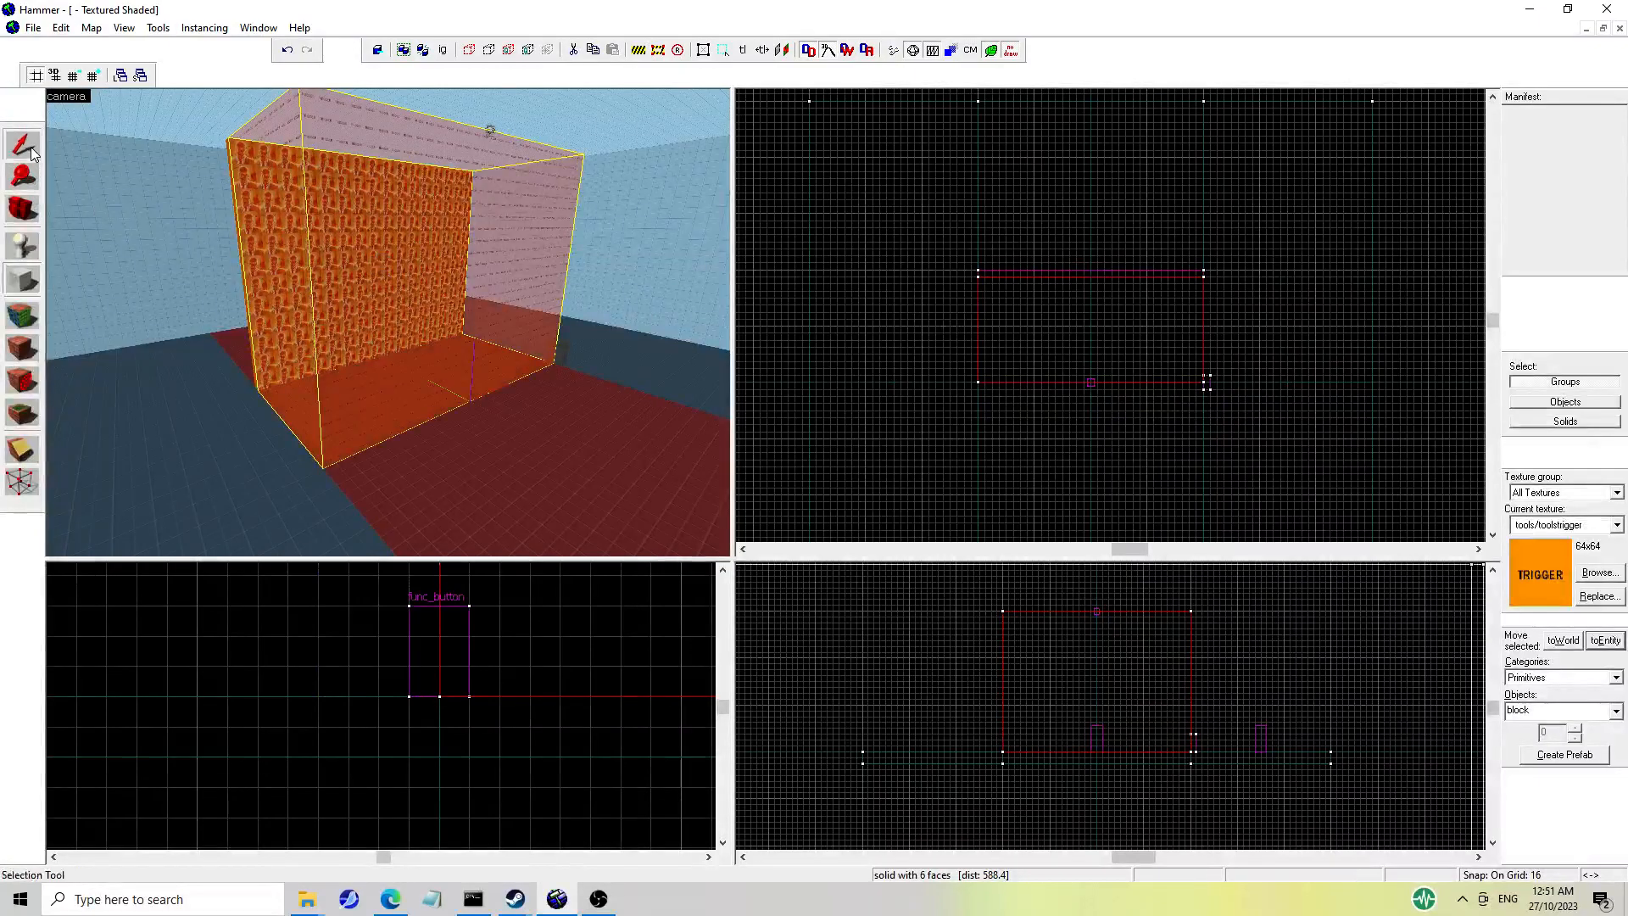
# Select the trigger block together with the trap wall and move both towards the middle of the map.
pyautogui.press('w')
pyautogui.press('z')
pyautogui.keyDown('ctrl'); pyautogui.click(388, 322); pyautogui.keyUp('ctrl')
pyautogui.moveTo(1094, 327); pyautogui.dragTo(1146, 381)
pyautogui.scroll(2, 1118, 411)
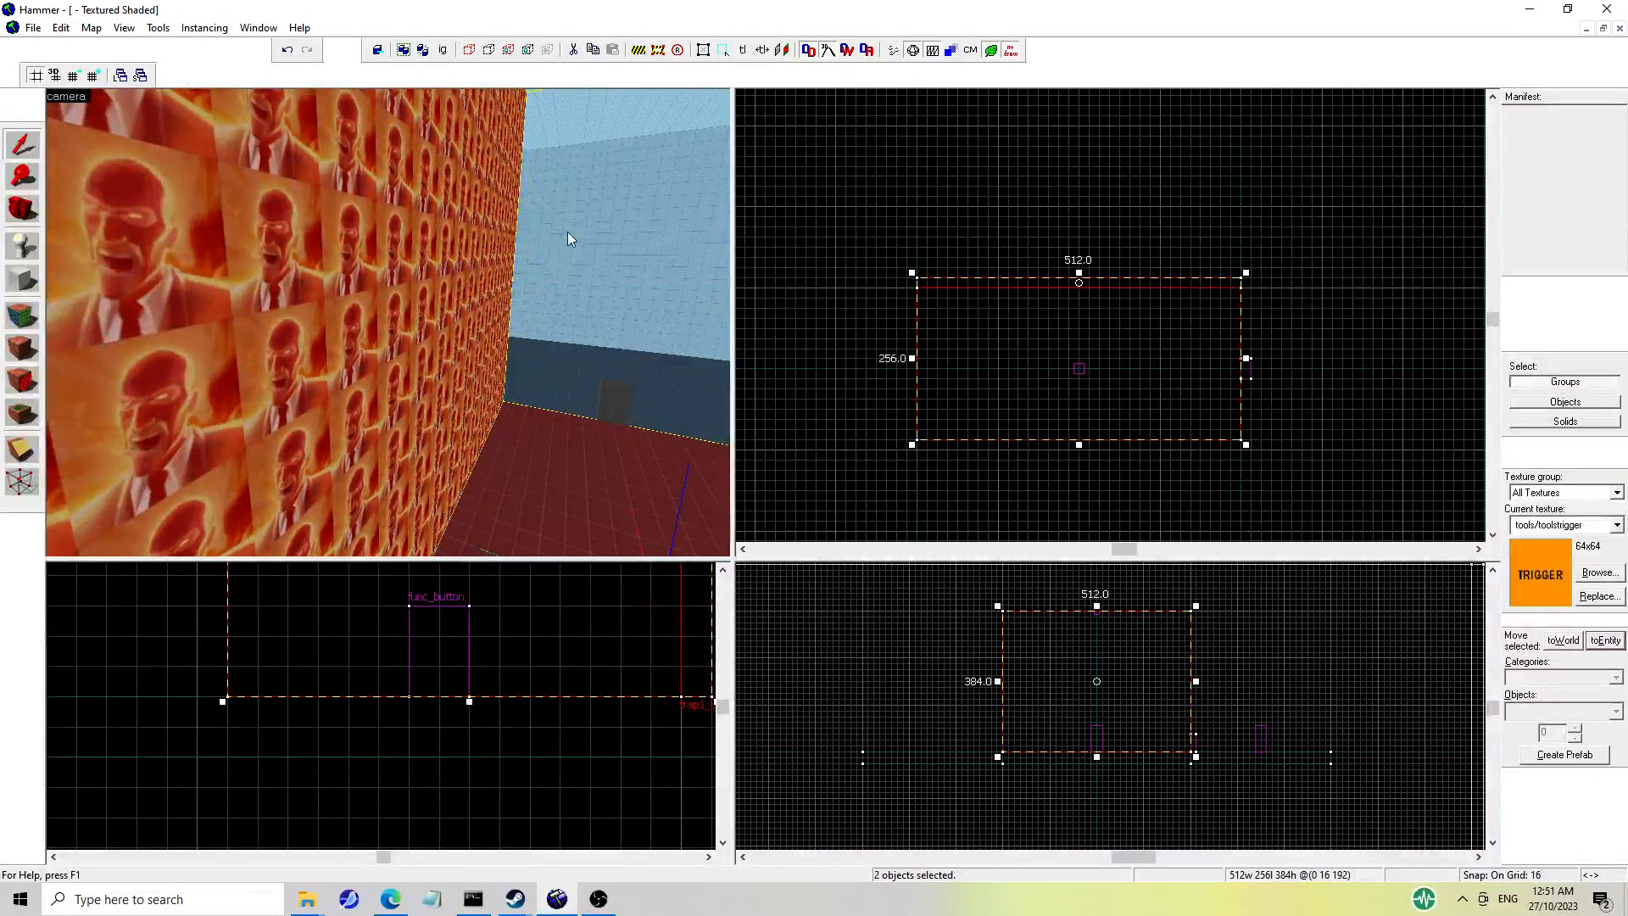
# Shorten the trigger block to a depth of 224, then shift it with the wall so the block is centred on the origin.
pyautogui.press('z')
pyautogui.press('s')
pyautogui.press('z')
pyautogui.click(433, 469)
pyautogui.moveTo(1126, 383); pyautogui.dragTo(1126, 390)
pyautogui.moveTo(1078, 295); pyautogui.dragTo(1098, 331)
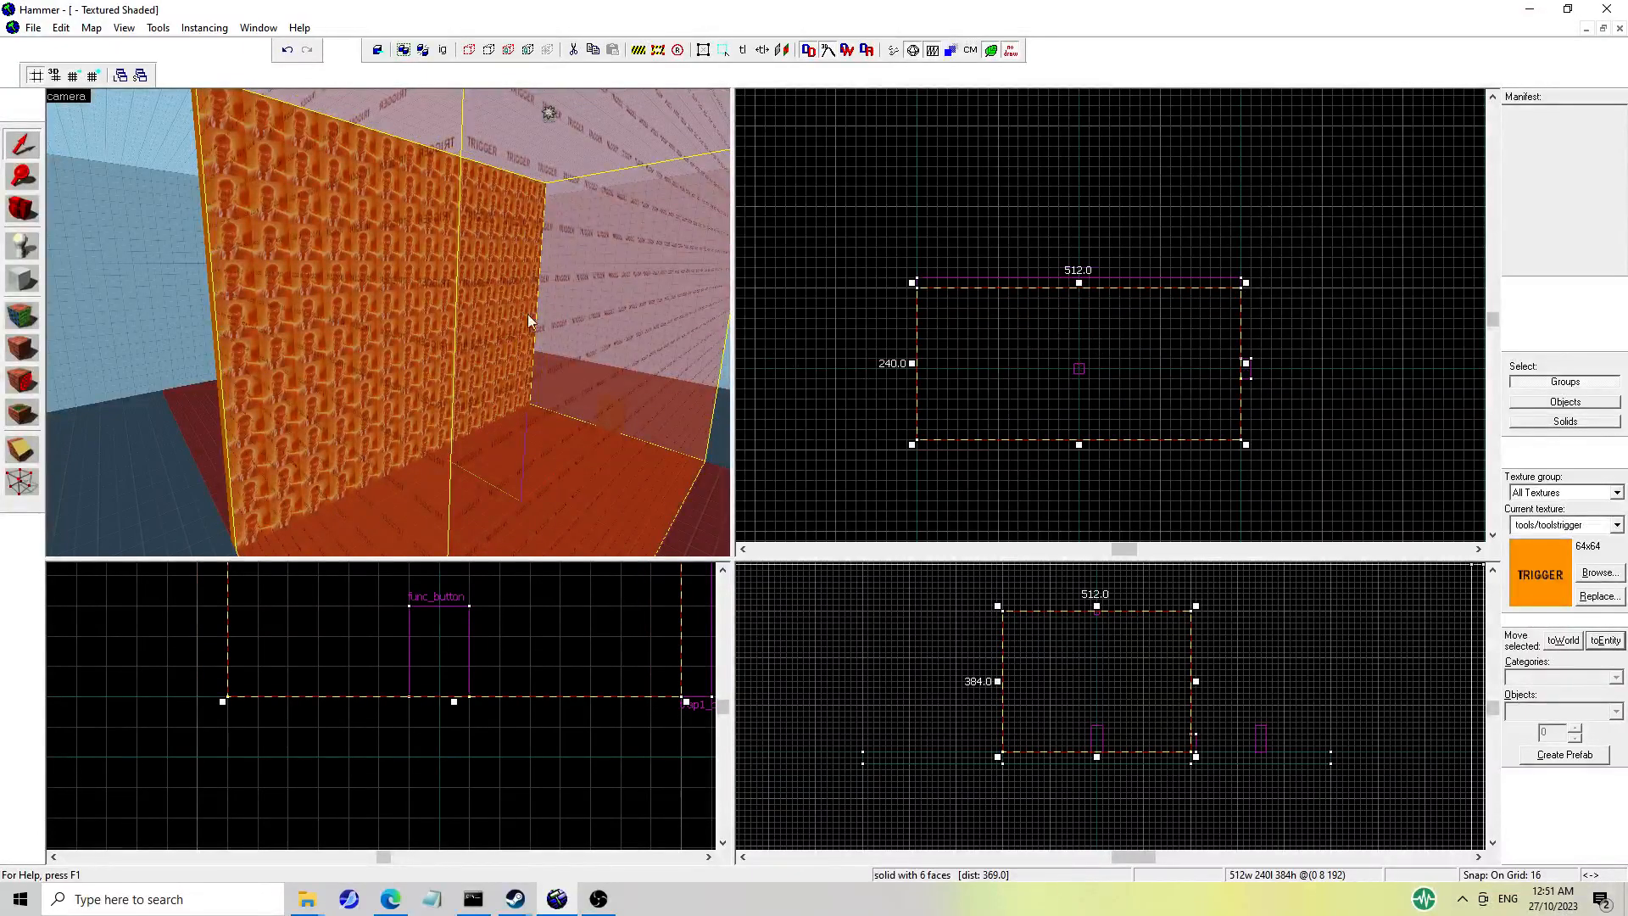
pyautogui.press('a')
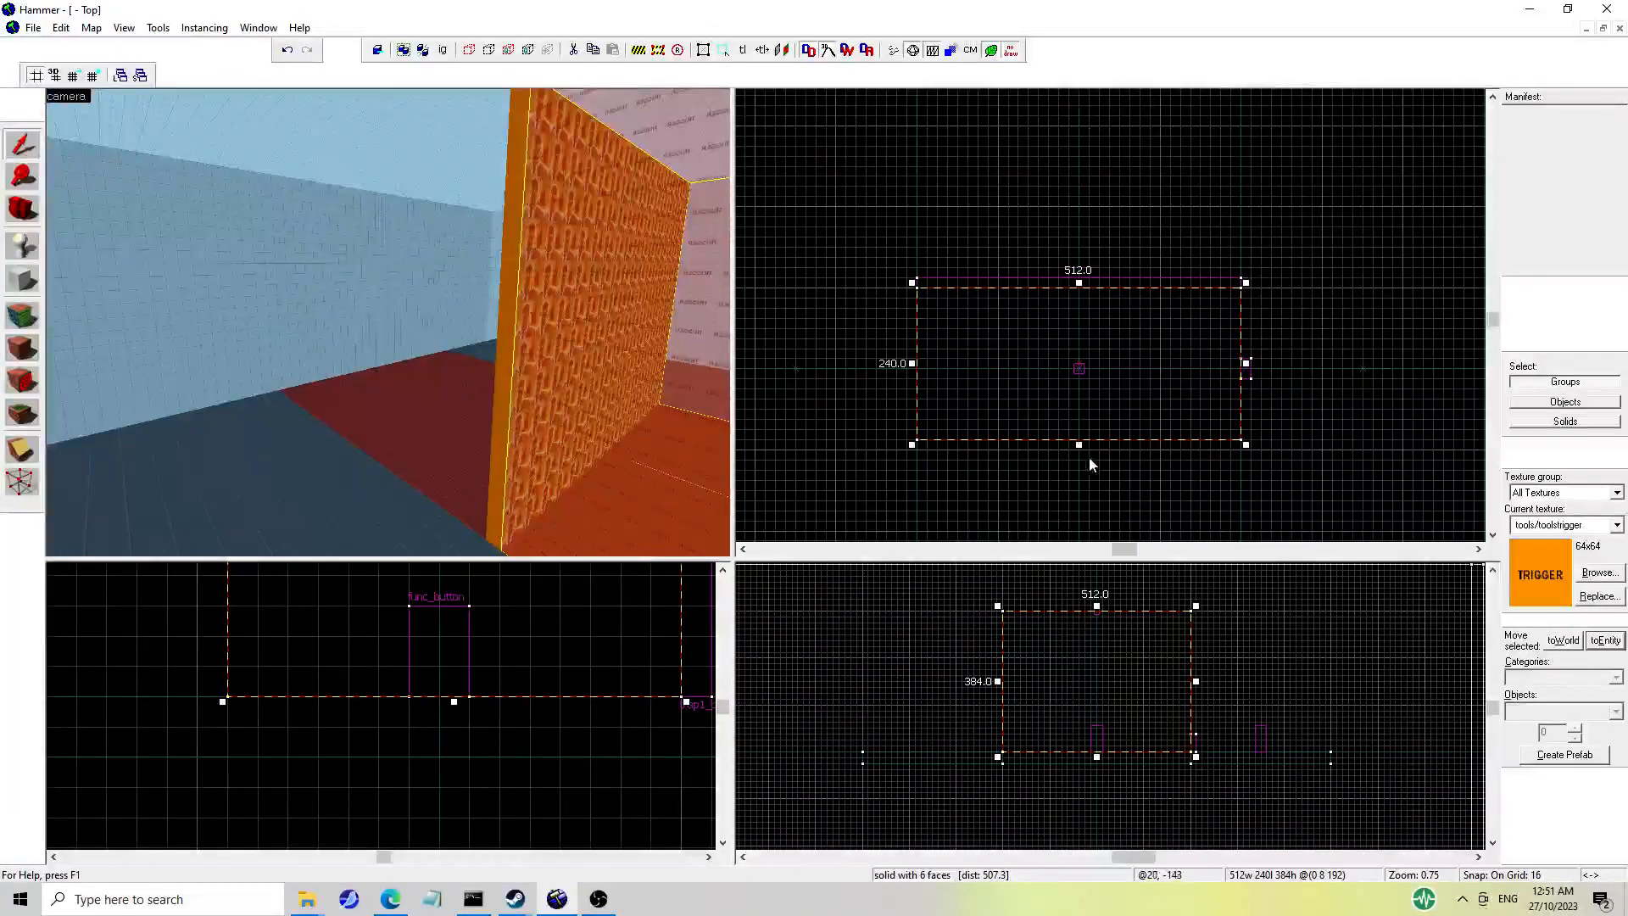
pyautogui.moveTo(1080, 445); pyautogui.dragTo(1081, 434)
pyautogui.keyDown('ctrl'); pyautogui.click(519, 305); pyautogui.keyUp('ctrl')
pyautogui.moveTo(1086, 341); pyautogui.dragTo(1088, 352)
# Tie the trigger block alone to an entity, set its class to trigger_hurt and apply.
pyautogui.press('z')
pyautogui.press('d')
pyautogui.press('z')
pyautogui.click(496, 354)
pyautogui.hotkey('ctrl', 't')
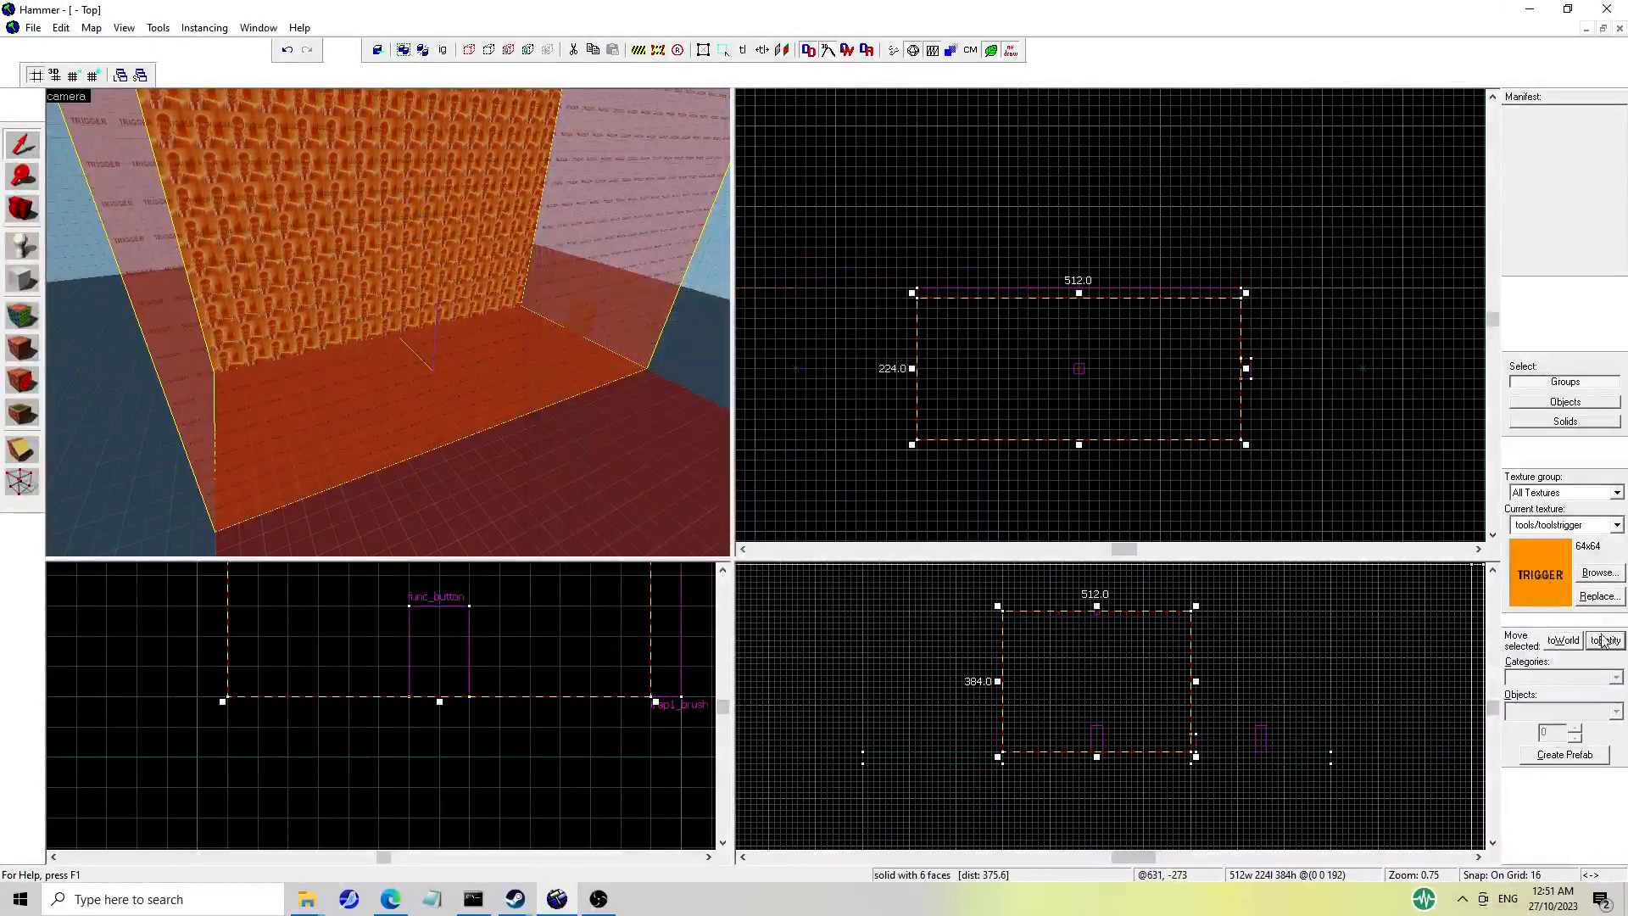
pyautogui.click(652, 333)
pyautogui.write('trigger_hurt')
pyautogui.click(653, 337)
pyautogui.click(1059, 651)
# Name the trigger_hurt entity trap1_hurt.
pyautogui.click(734, 418)
pyautogui.click(754, 406)
pyautogui.click(896, 371)
pyautogui.write('trap1_hurt')
pyautogui.press('Return')
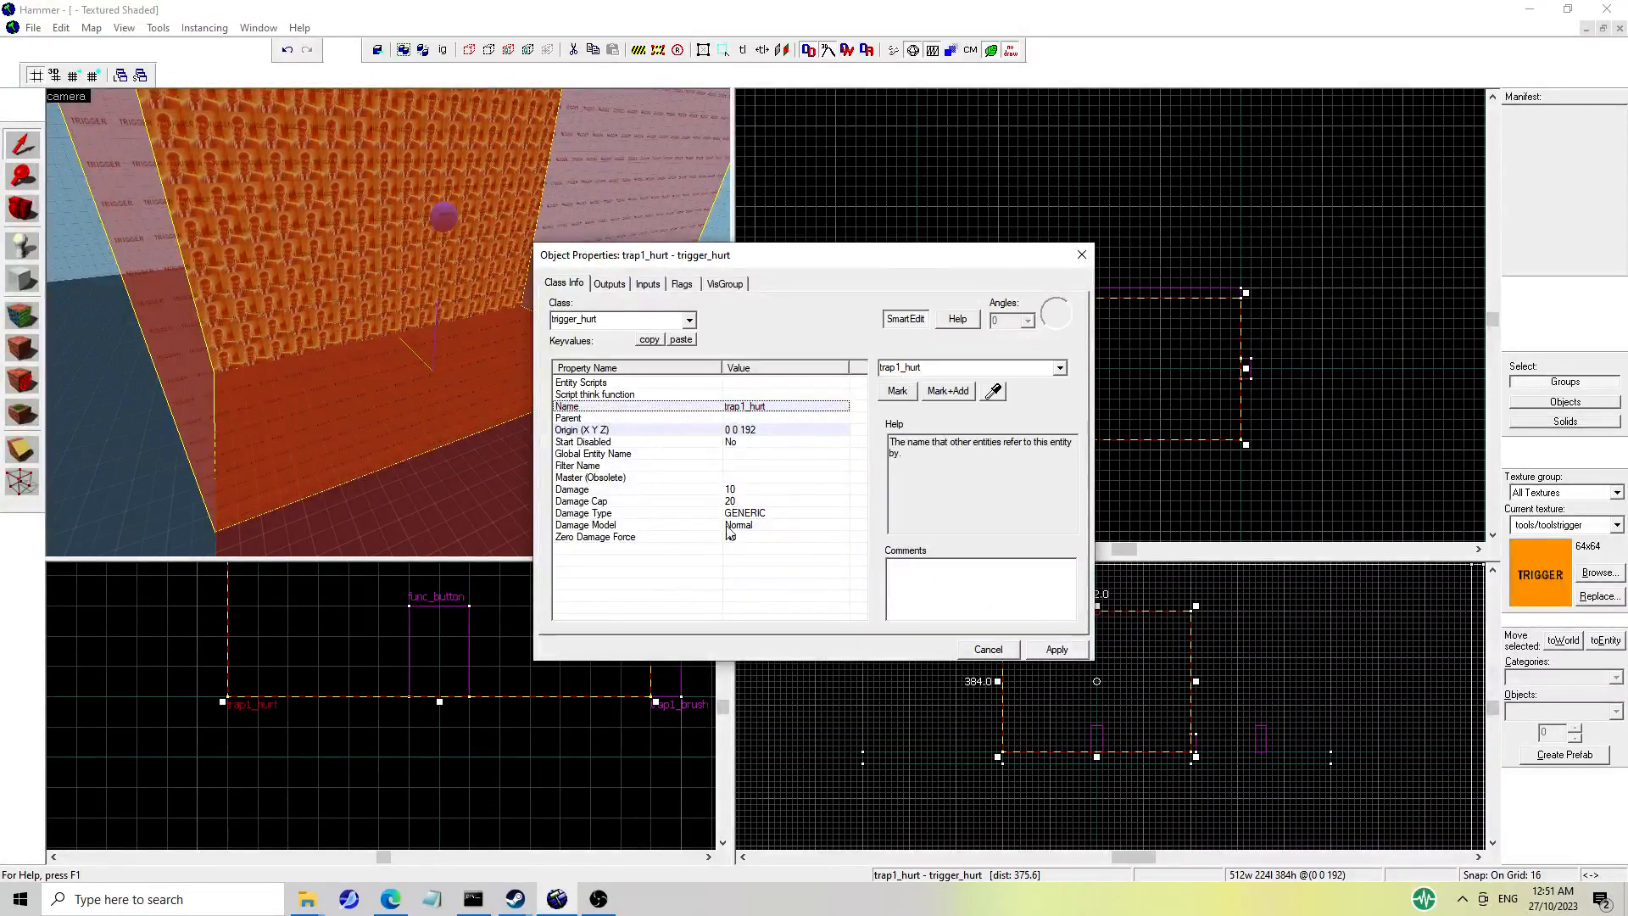
# Set the Damage of trap1_hurt to 9001.
pyautogui.click(737, 492)
pyautogui.doubleClick(892, 371)
pyautogui.write('90')
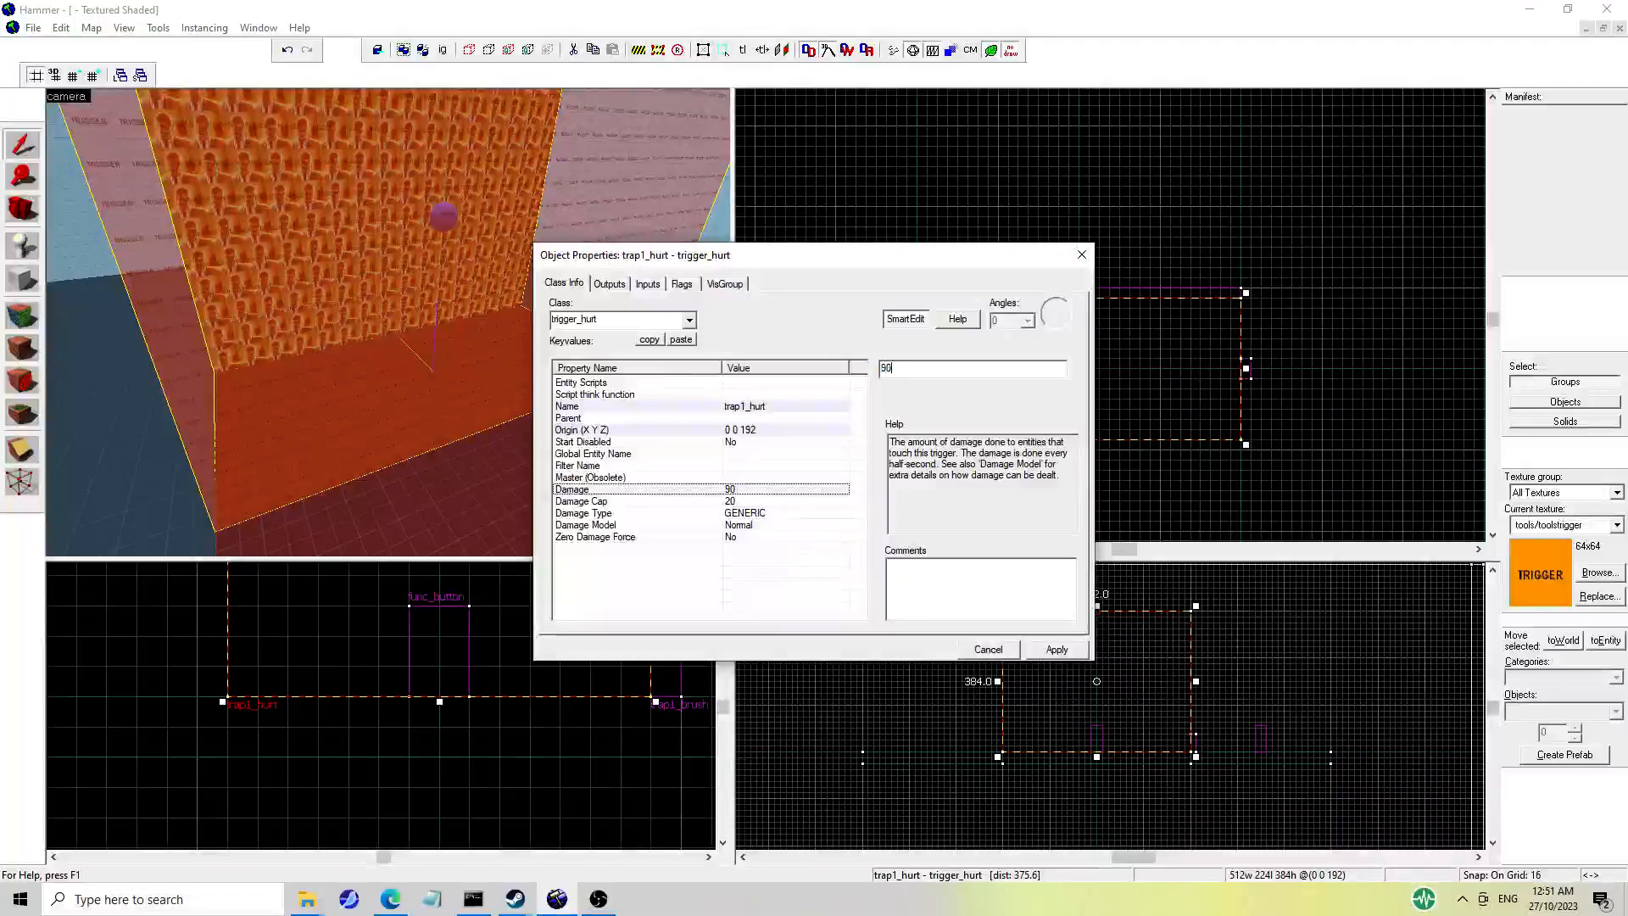
# Look through the available damage types, set the Damage Type of trap1_hurt to BLAST and apply.
pyautogui.click(756, 515)
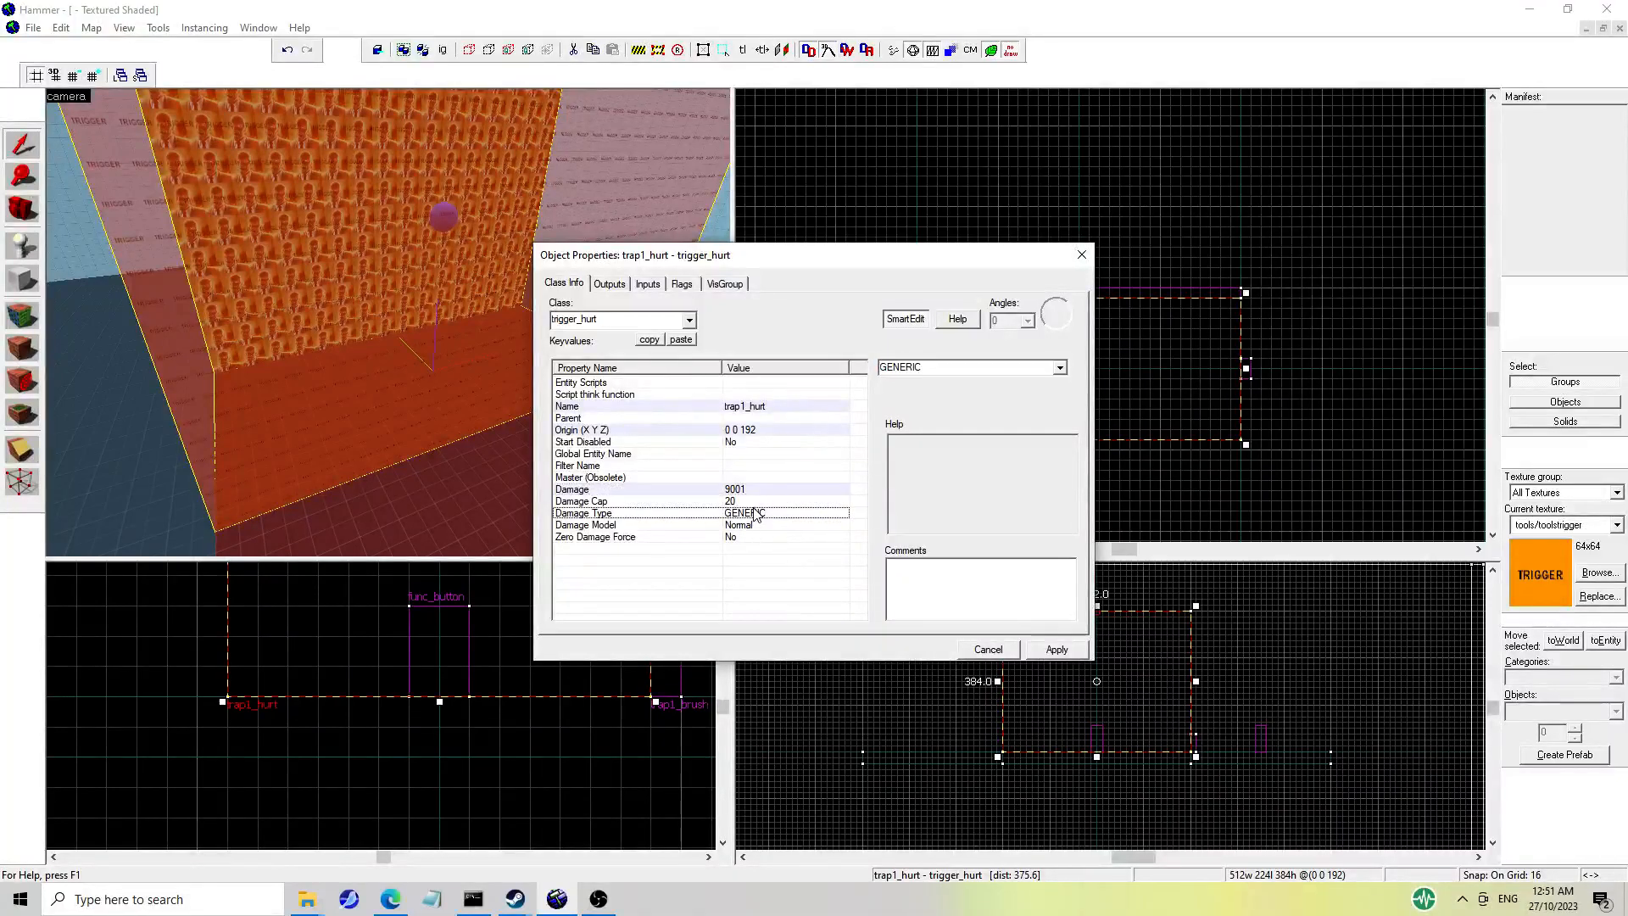
pyautogui.click(1060, 368)
pyautogui.click(941, 382)
pyautogui.click(750, 513)
pyautogui.click(1059, 367)
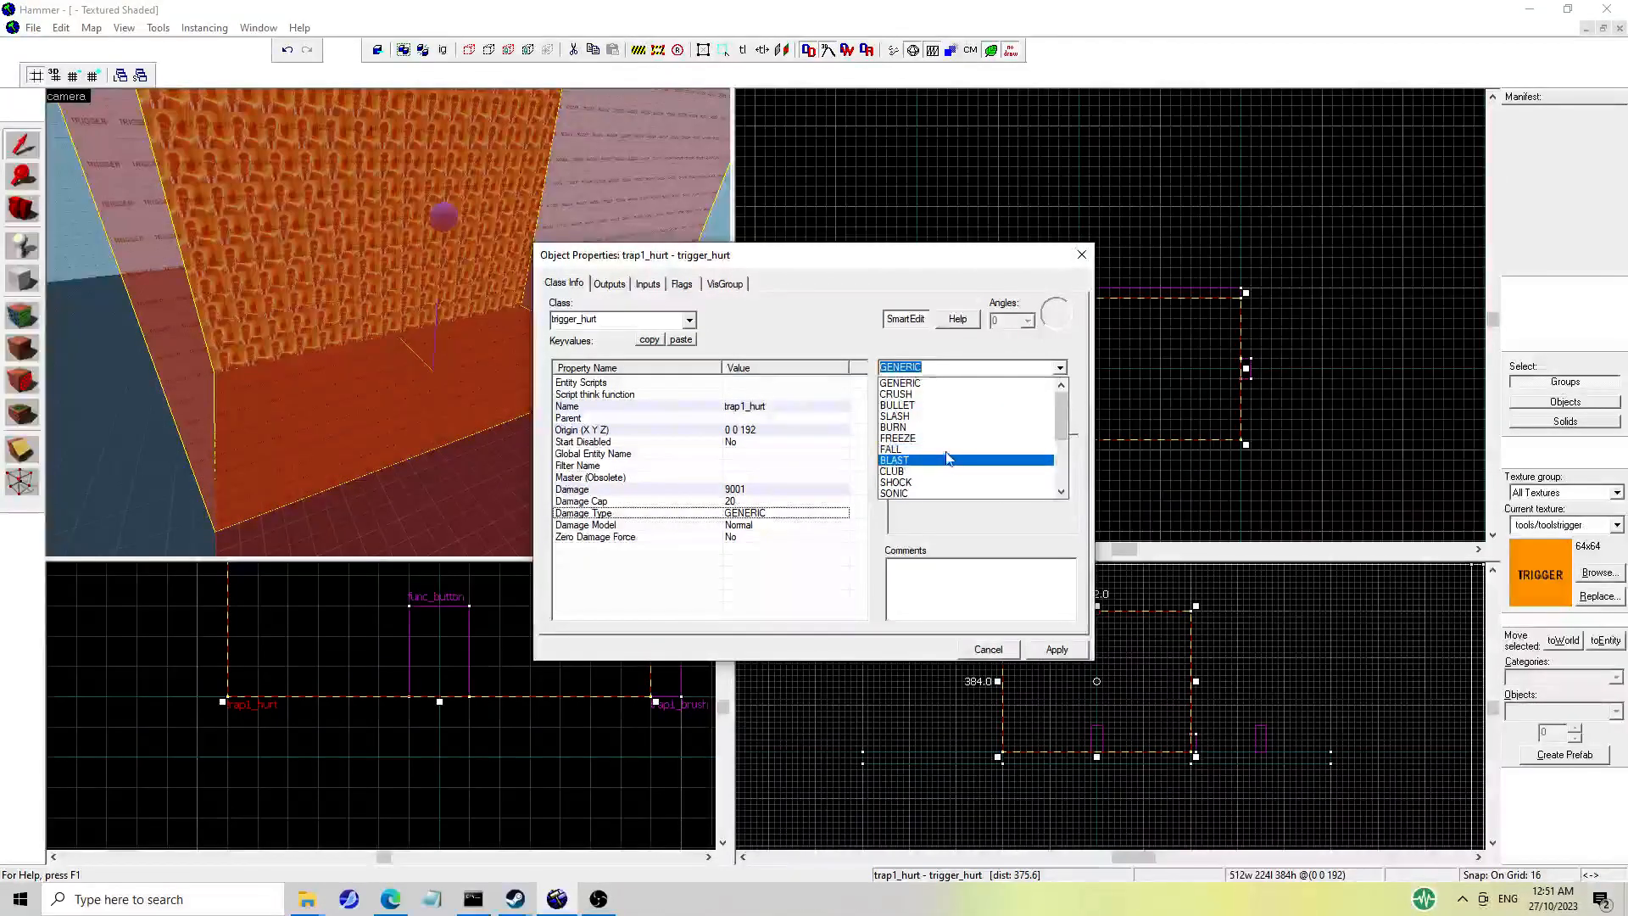
pyautogui.scroll(-3, 941, 441)
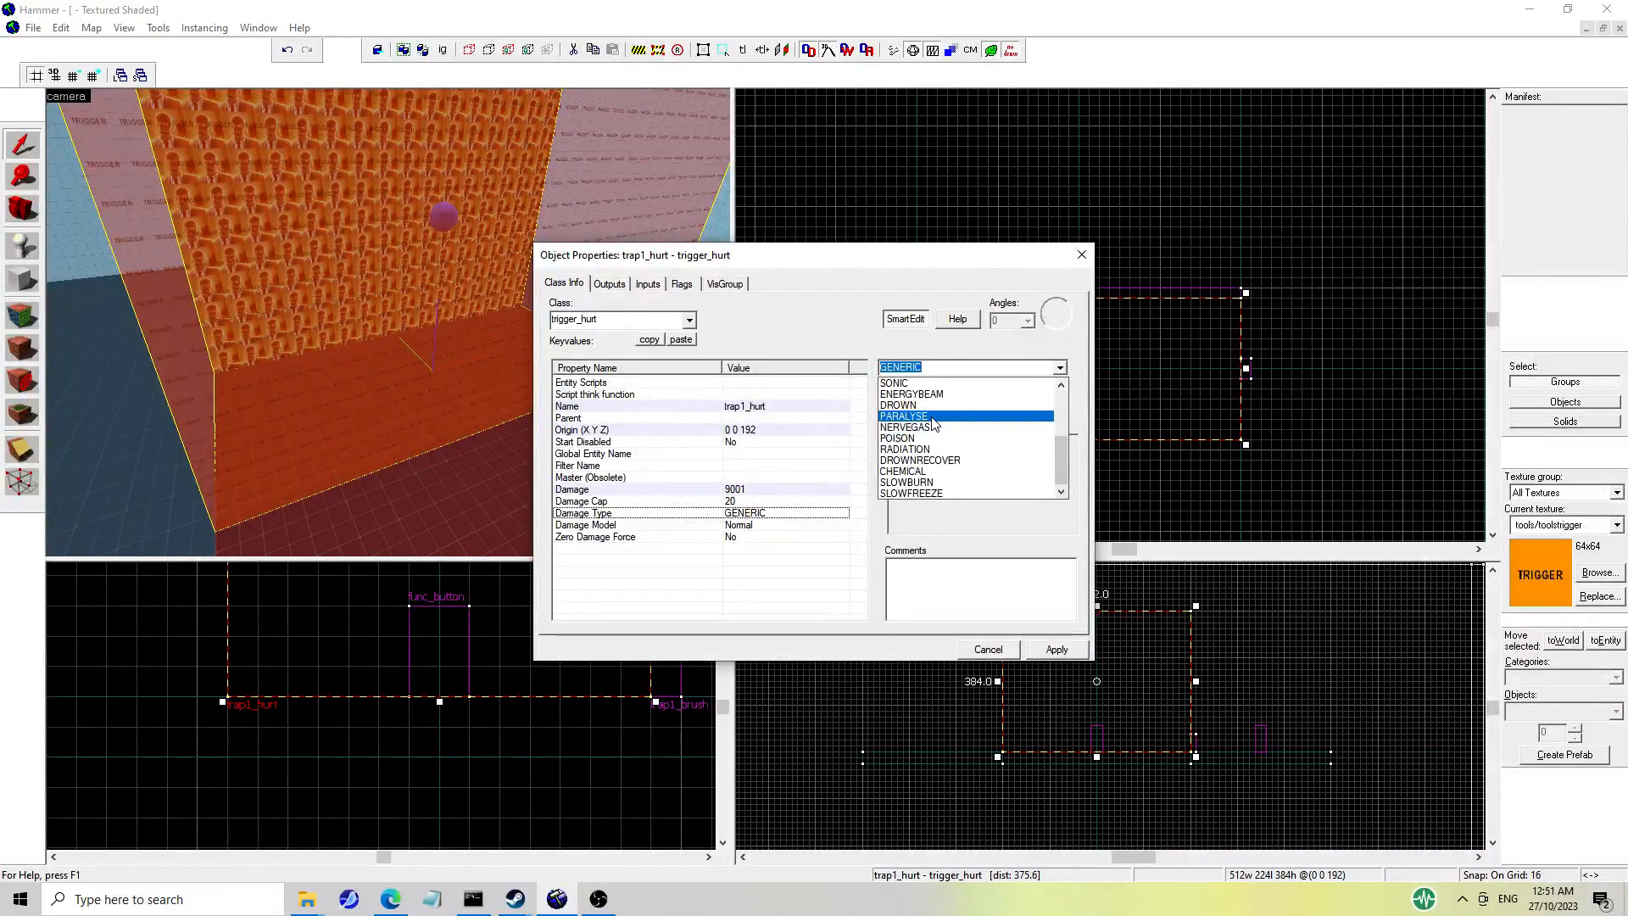
pyautogui.scroll(3, 934, 438)
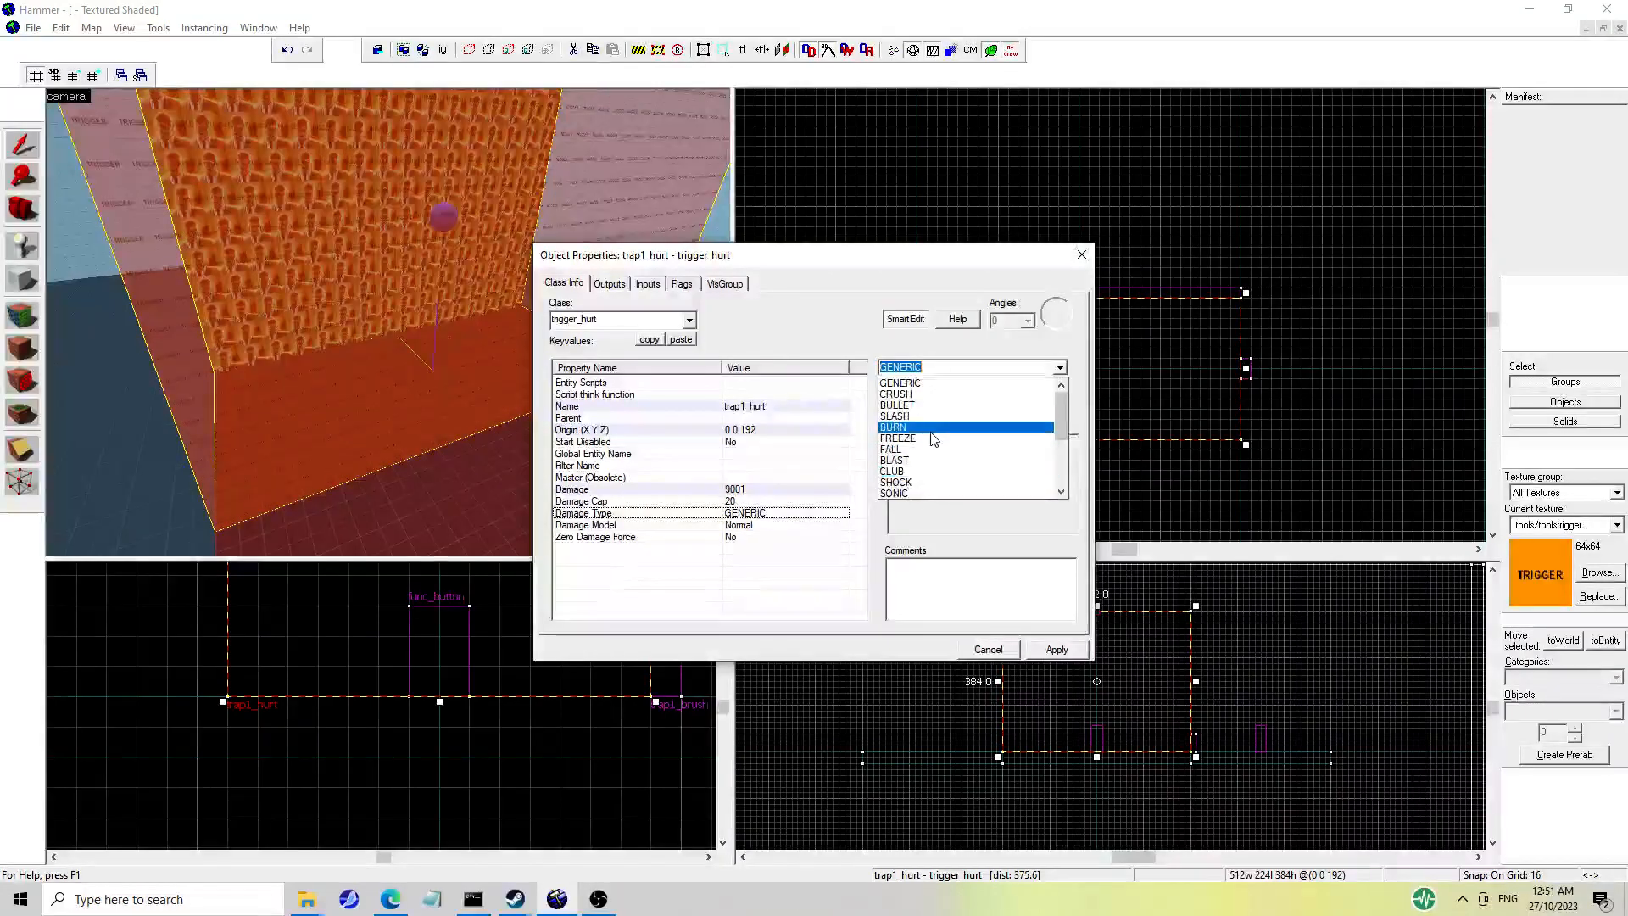
pyautogui.scroll(-3, 937, 441)
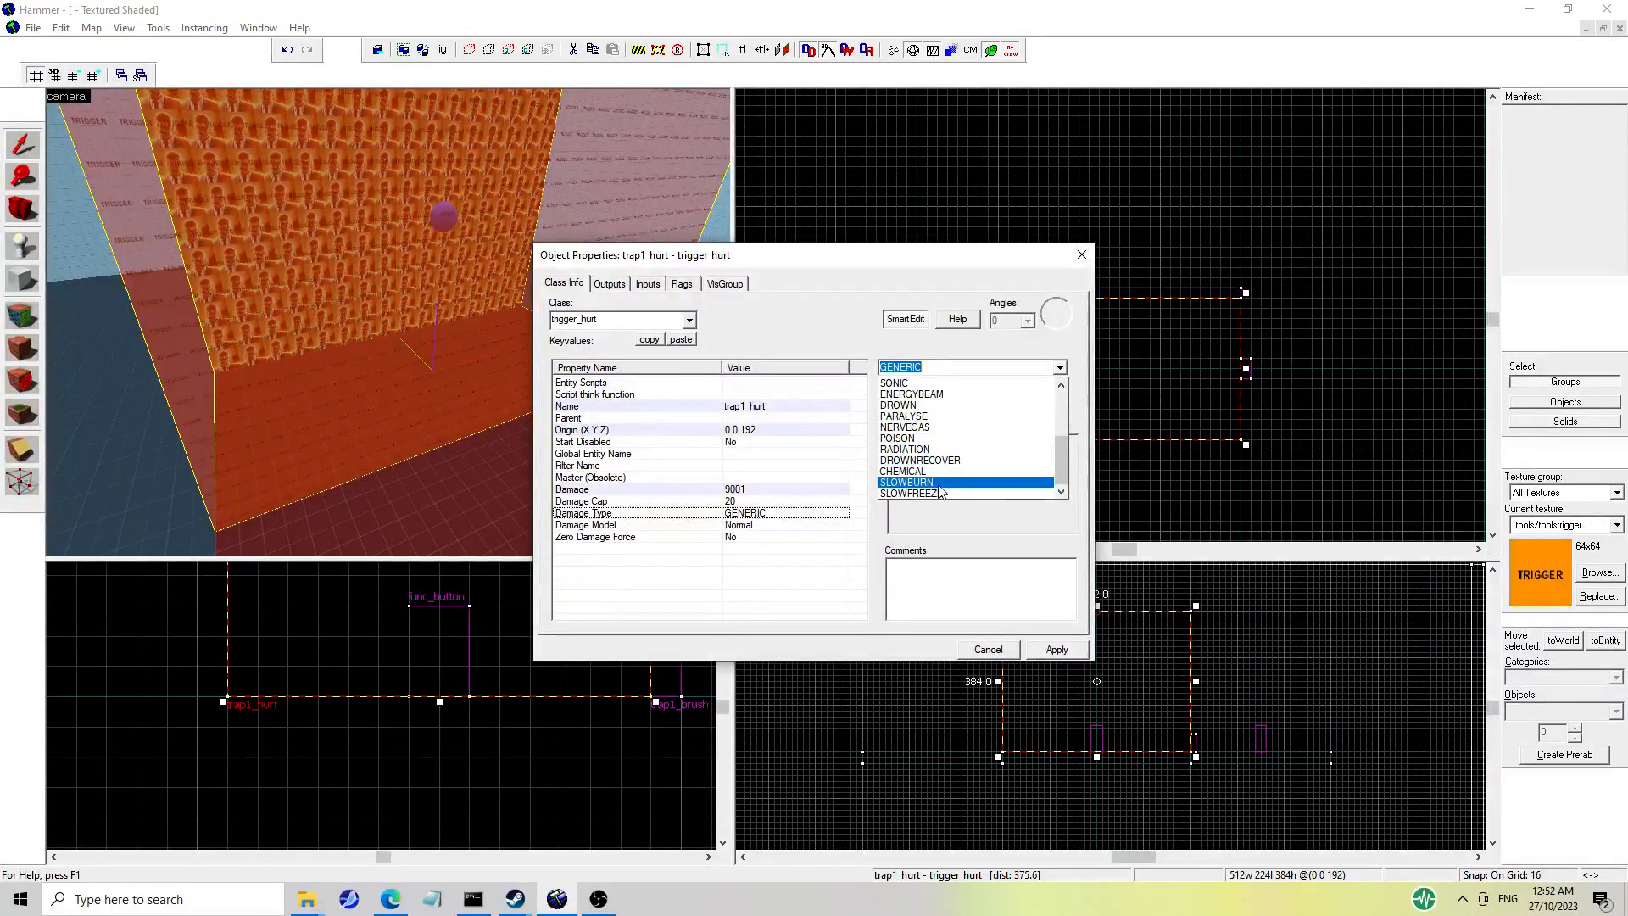
pyautogui.scroll(3, 928, 434)
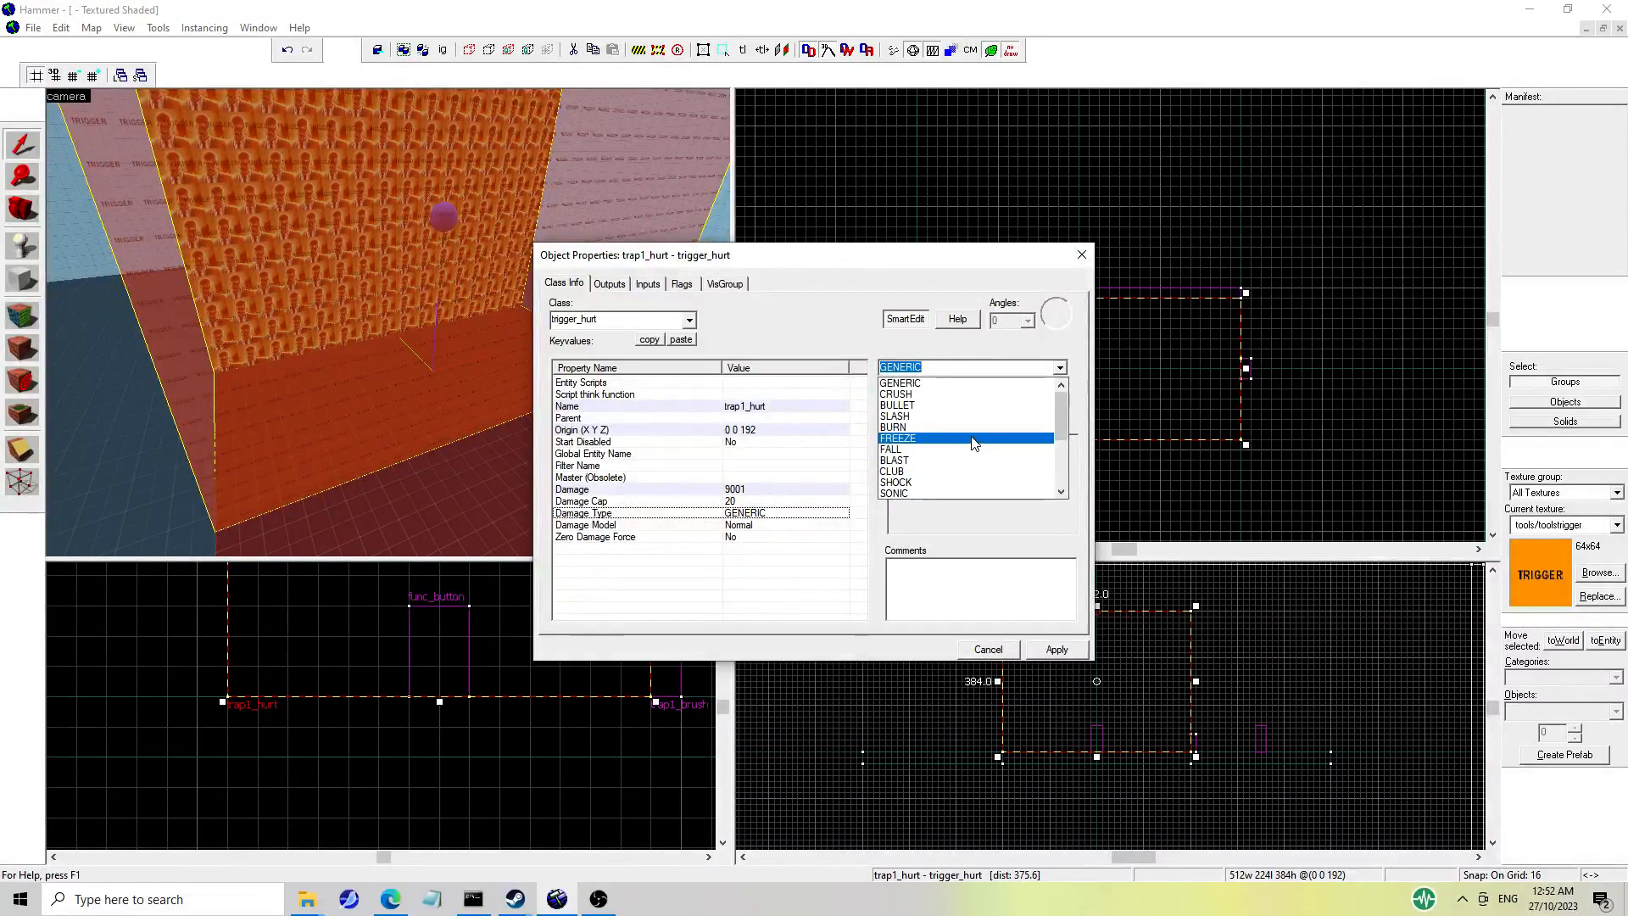
pyautogui.scroll(-3, 974, 443)
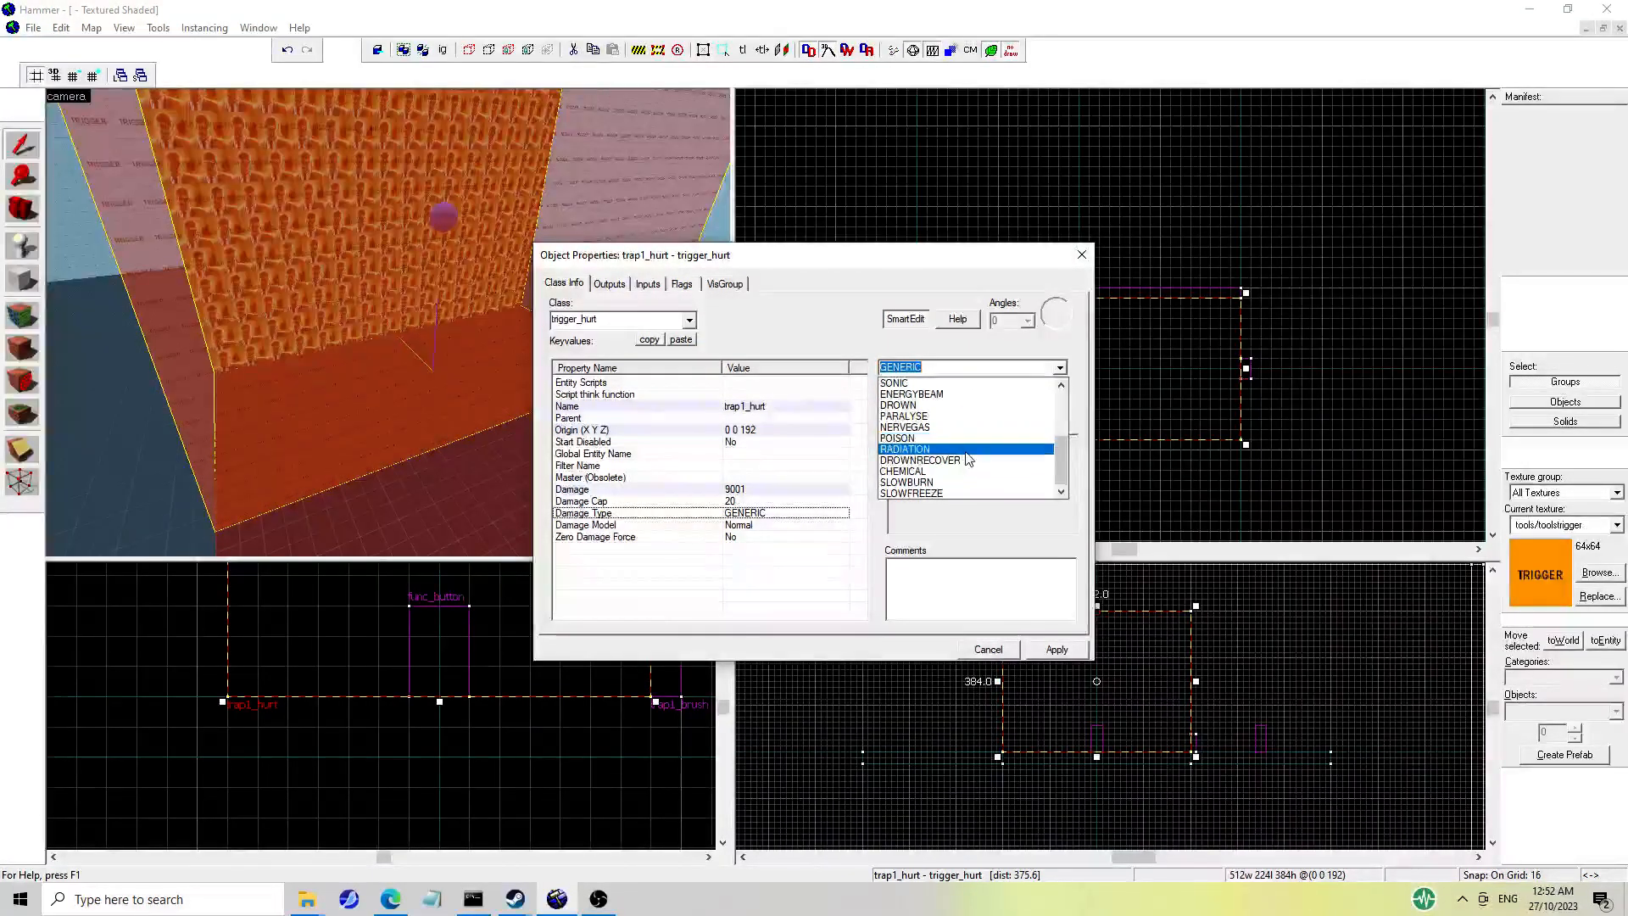
pyautogui.scroll(3, 969, 456)
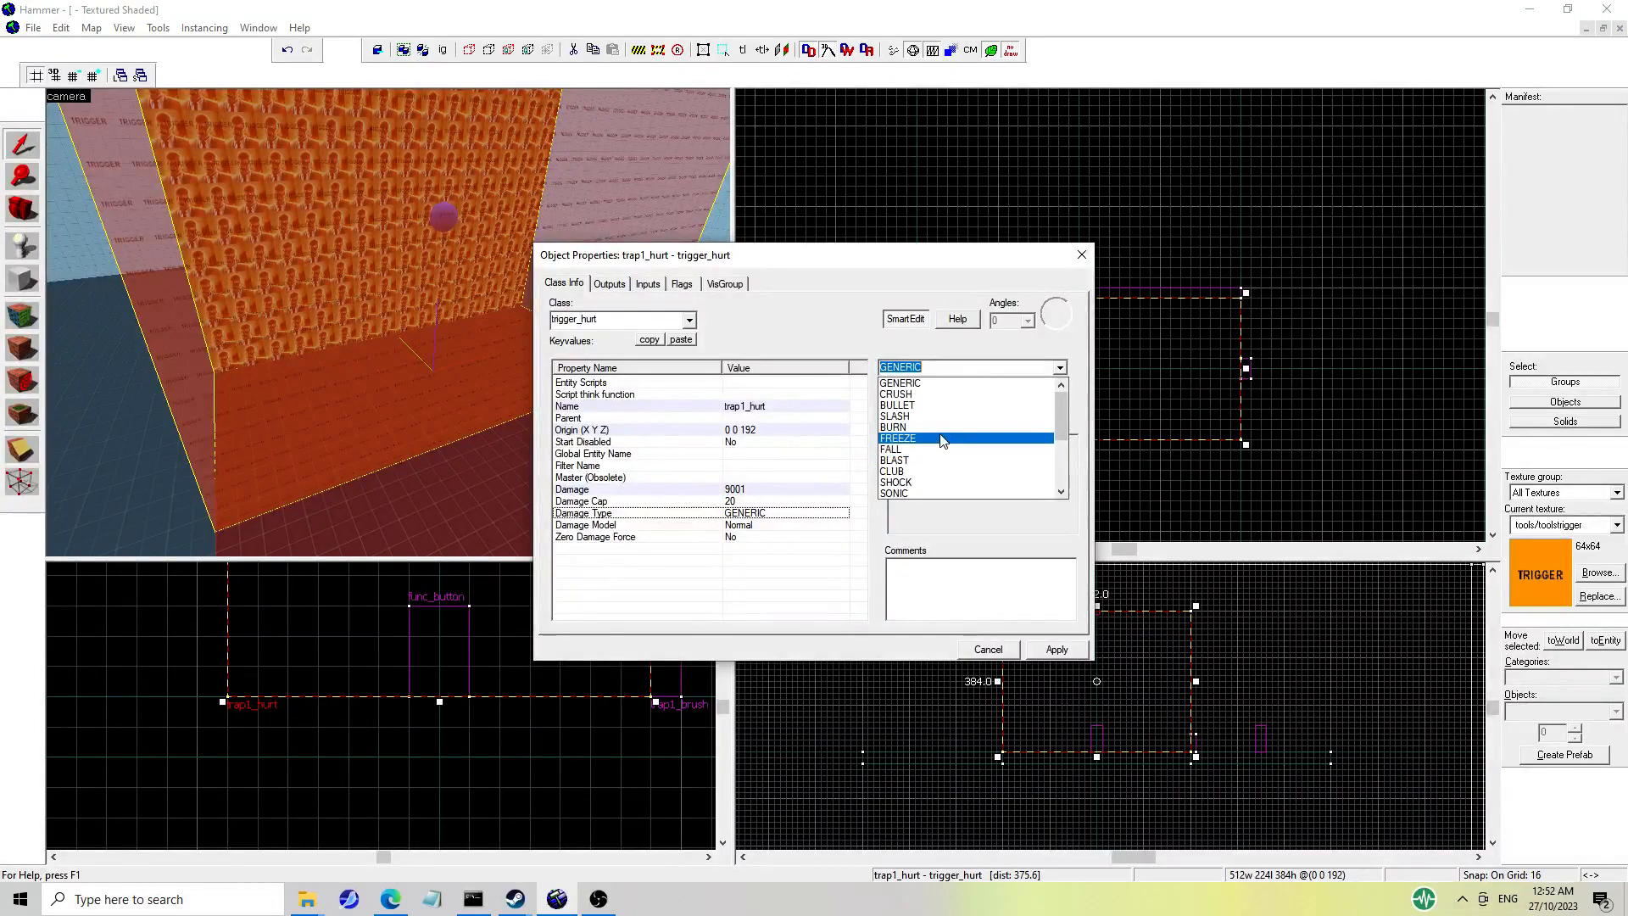
pyautogui.scroll(-3, 963, 409)
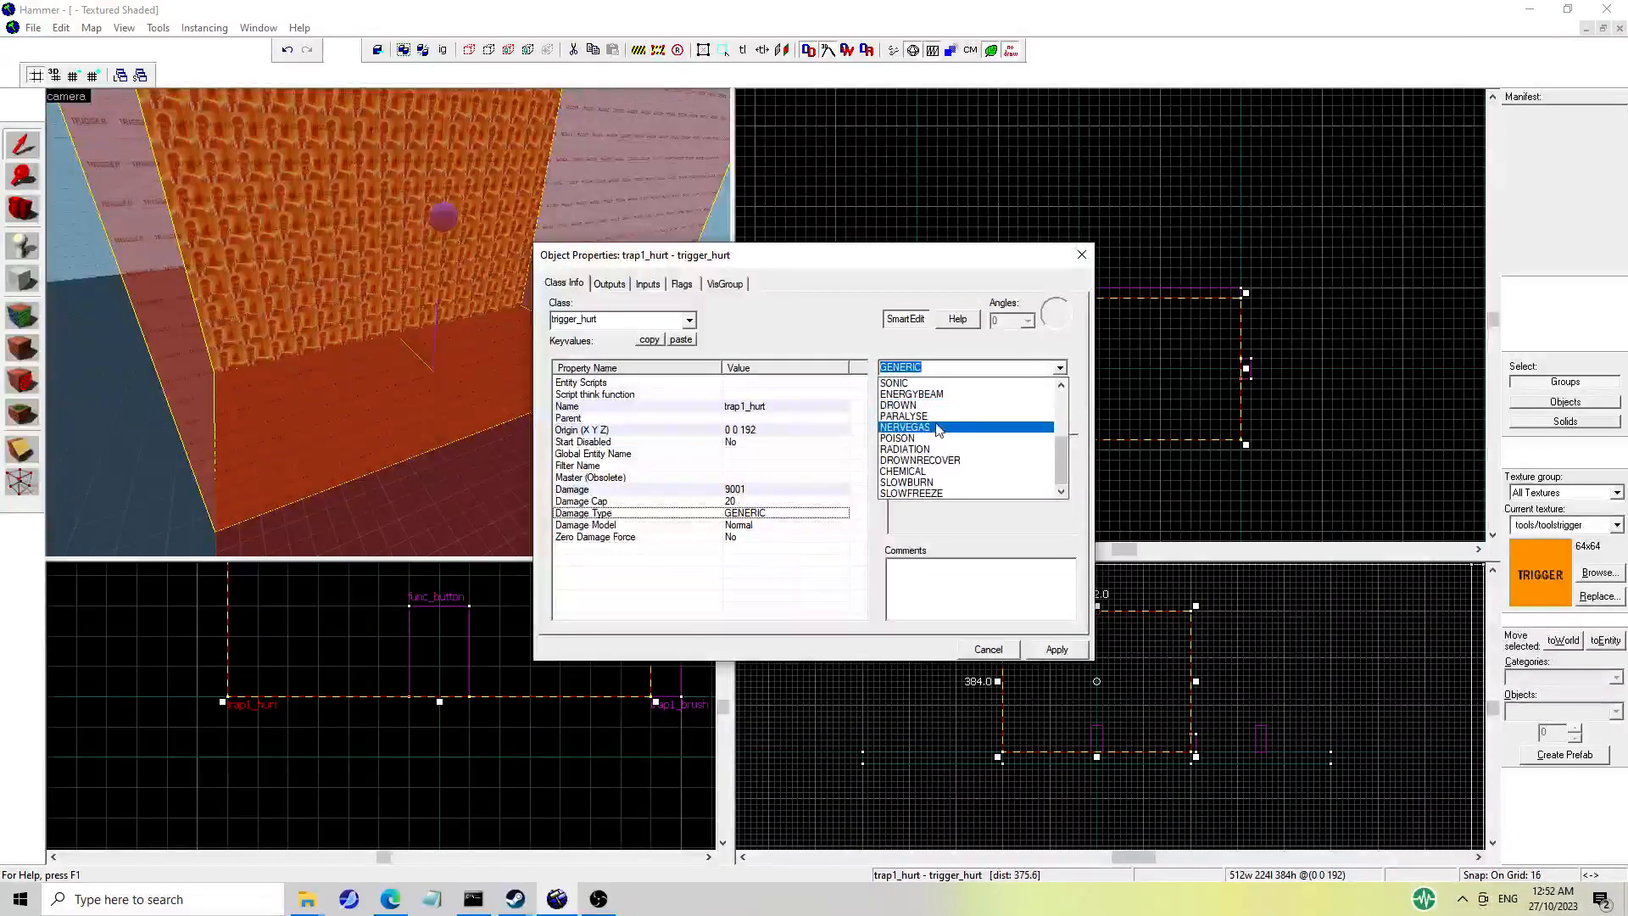
pyautogui.scroll(3, 939, 479)
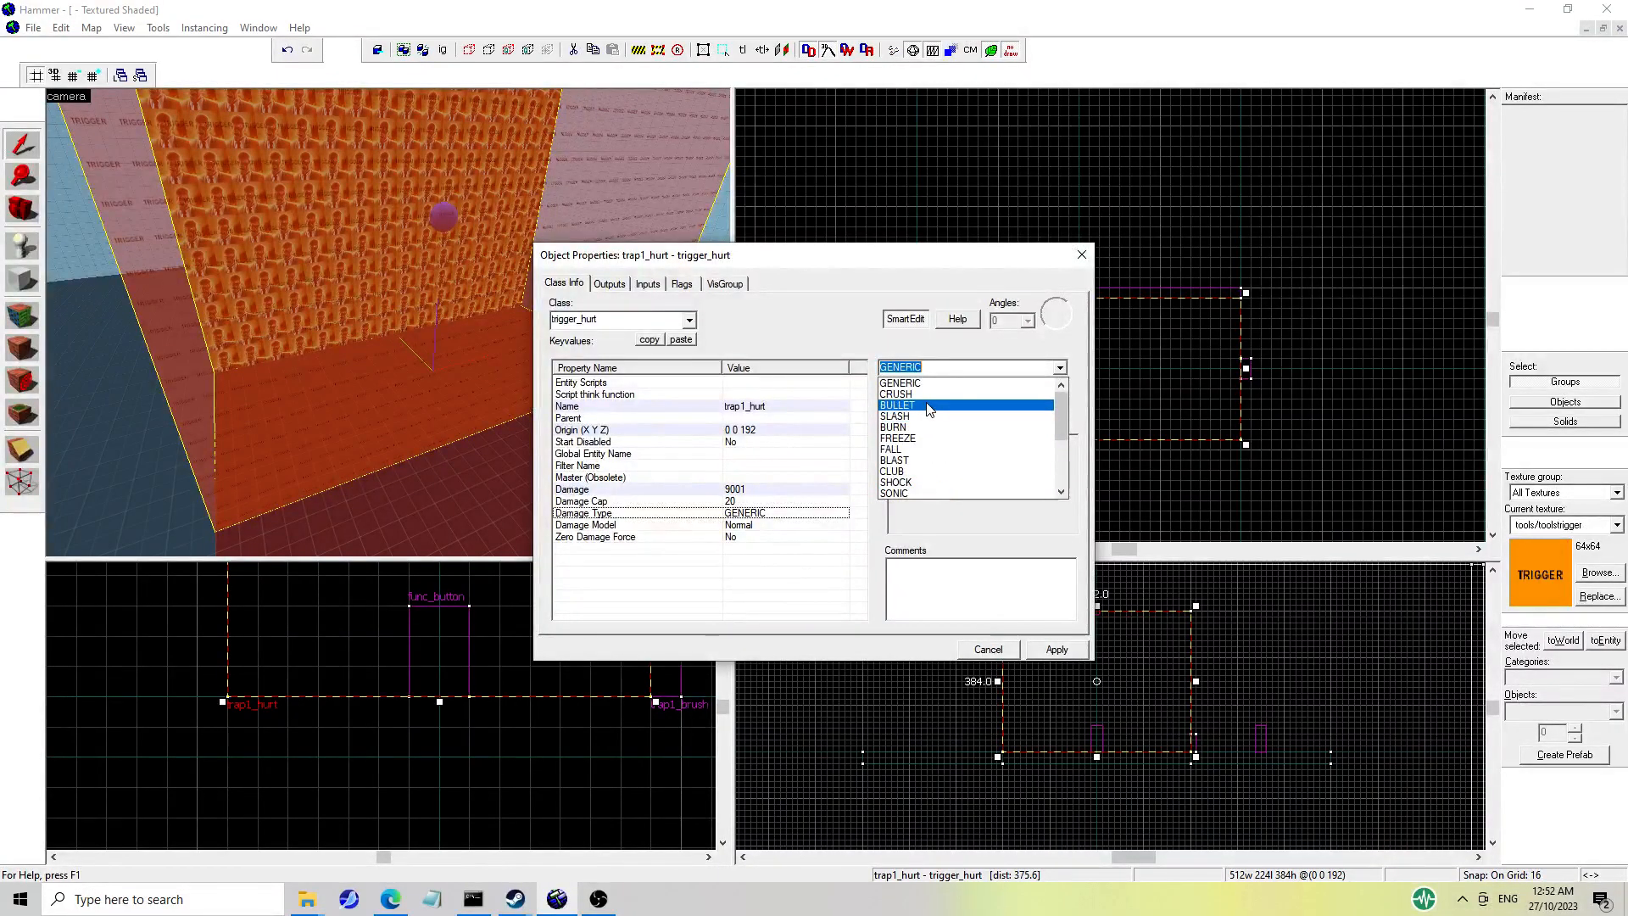
pyautogui.click(897, 460)
pyautogui.click(1056, 649)
# Set Start Disabled to Yes on trap1_hurt and apply, check its flags, then close the properties.
pyautogui.click(766, 445)
pyautogui.click(1060, 368)
pyautogui.click(1017, 381)
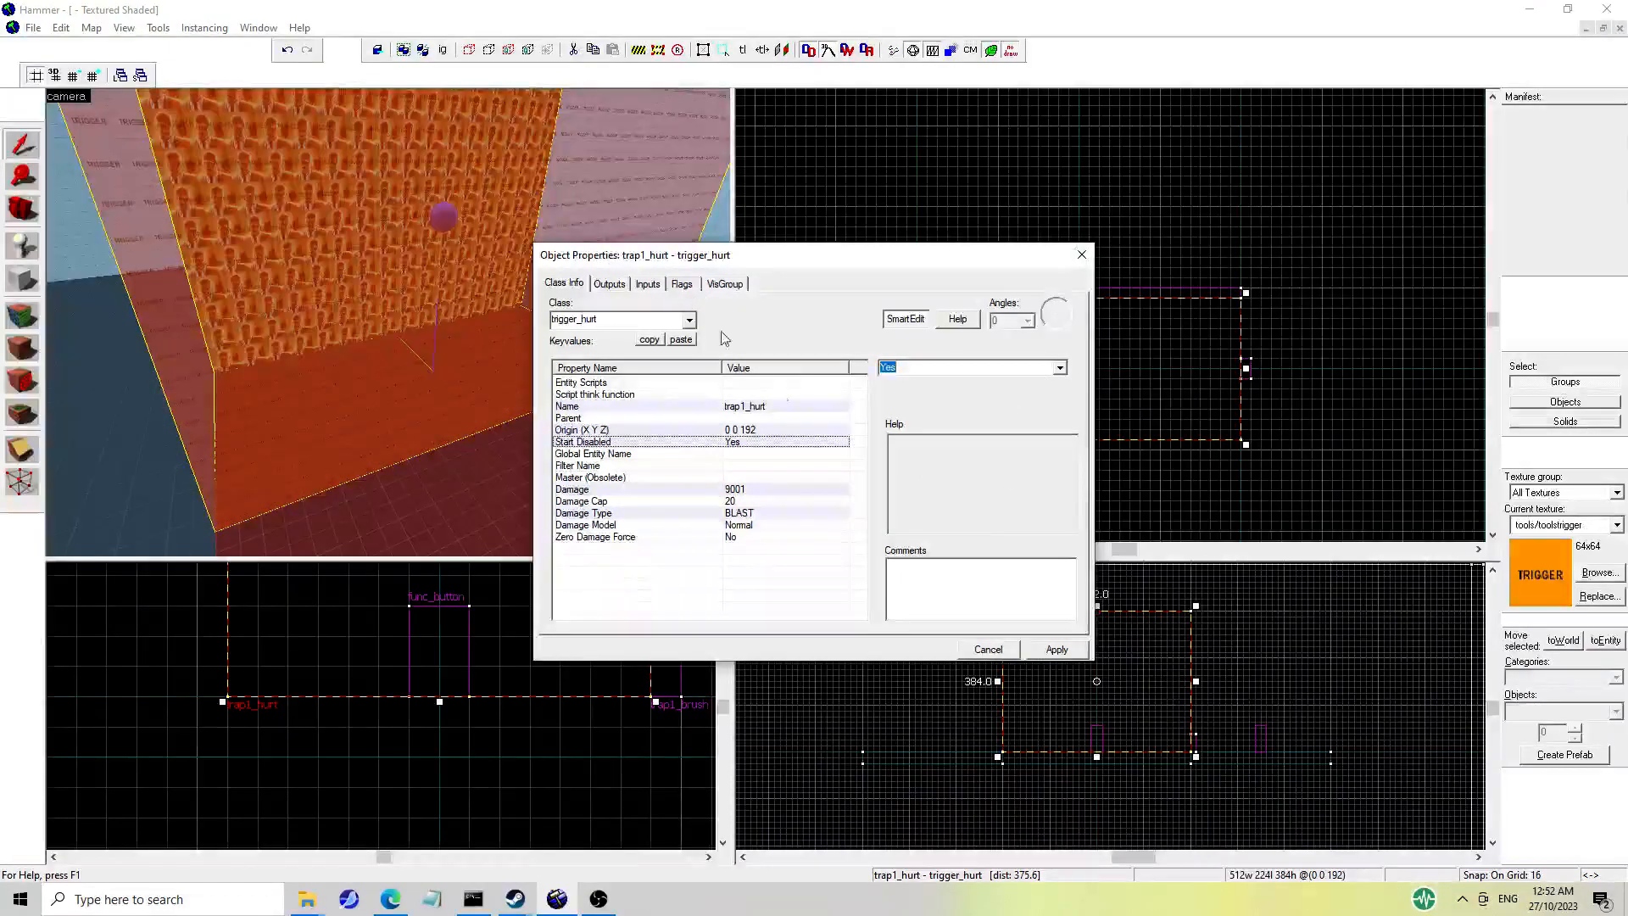
pyautogui.click(1056, 649)
pyautogui.click(420, 288)
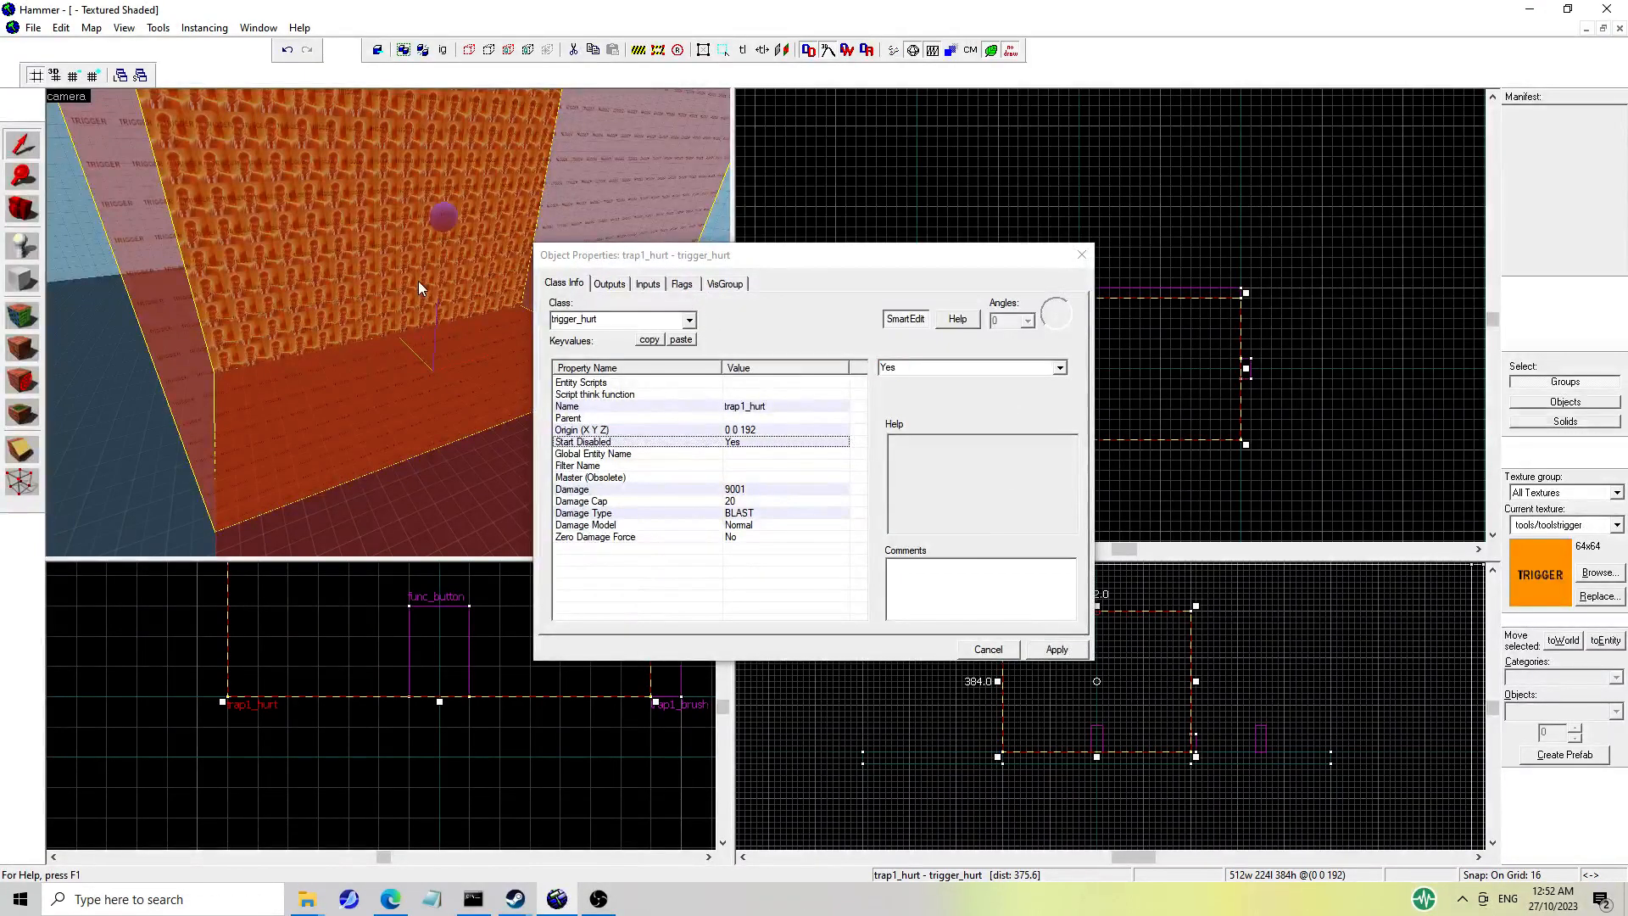
pyautogui.click(681, 284)
pyautogui.click(564, 283)
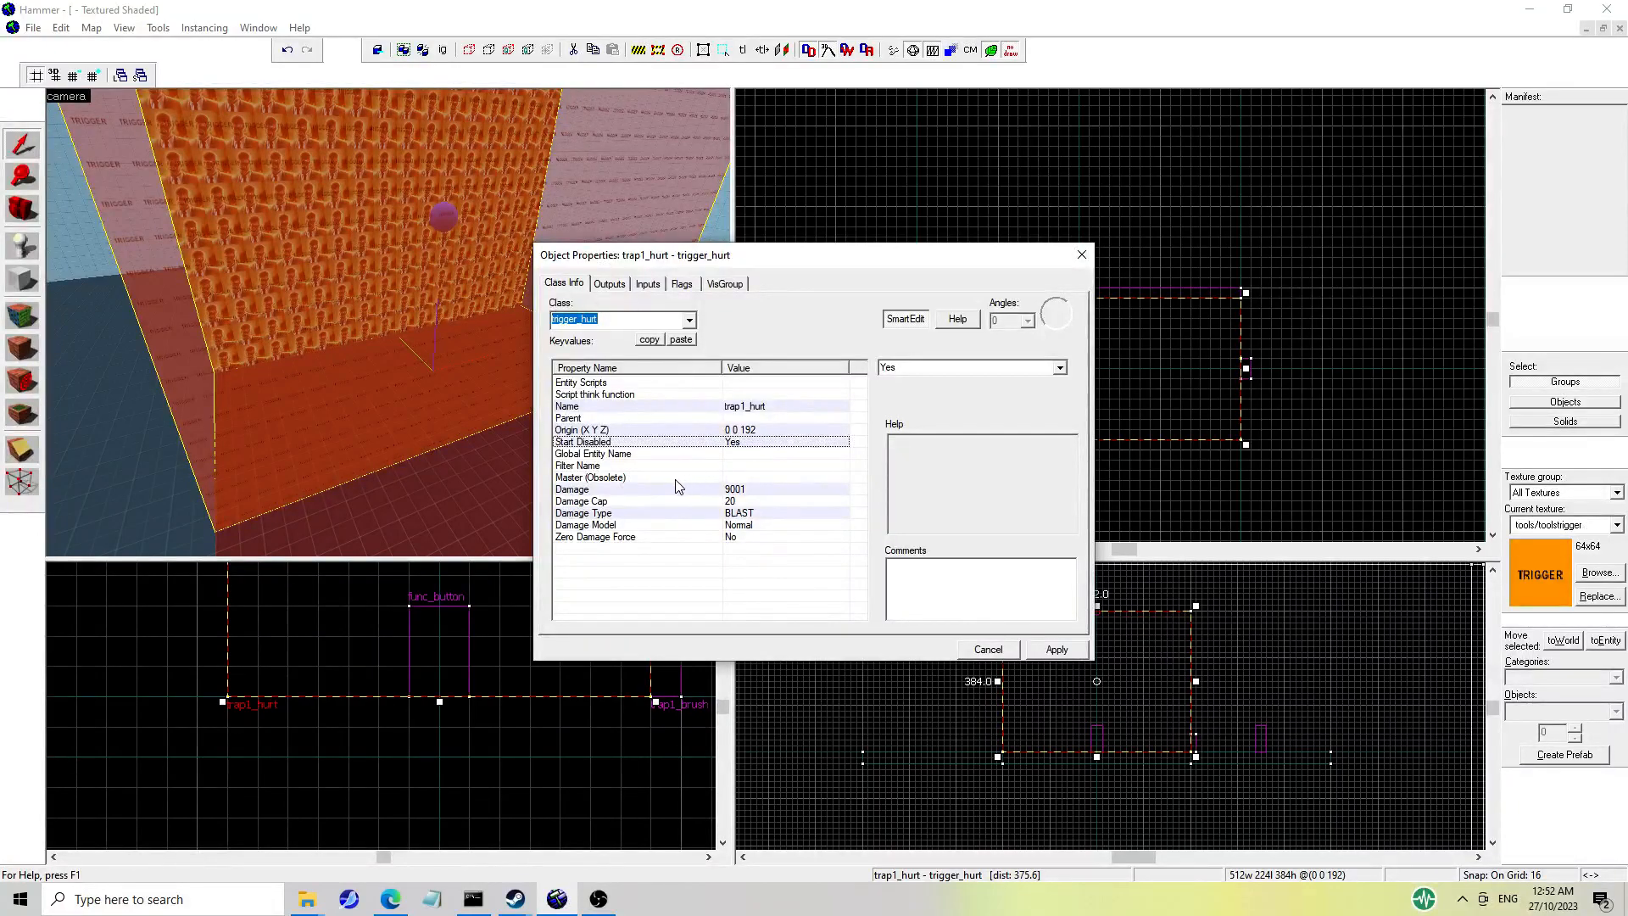
pyautogui.click(1080, 255)
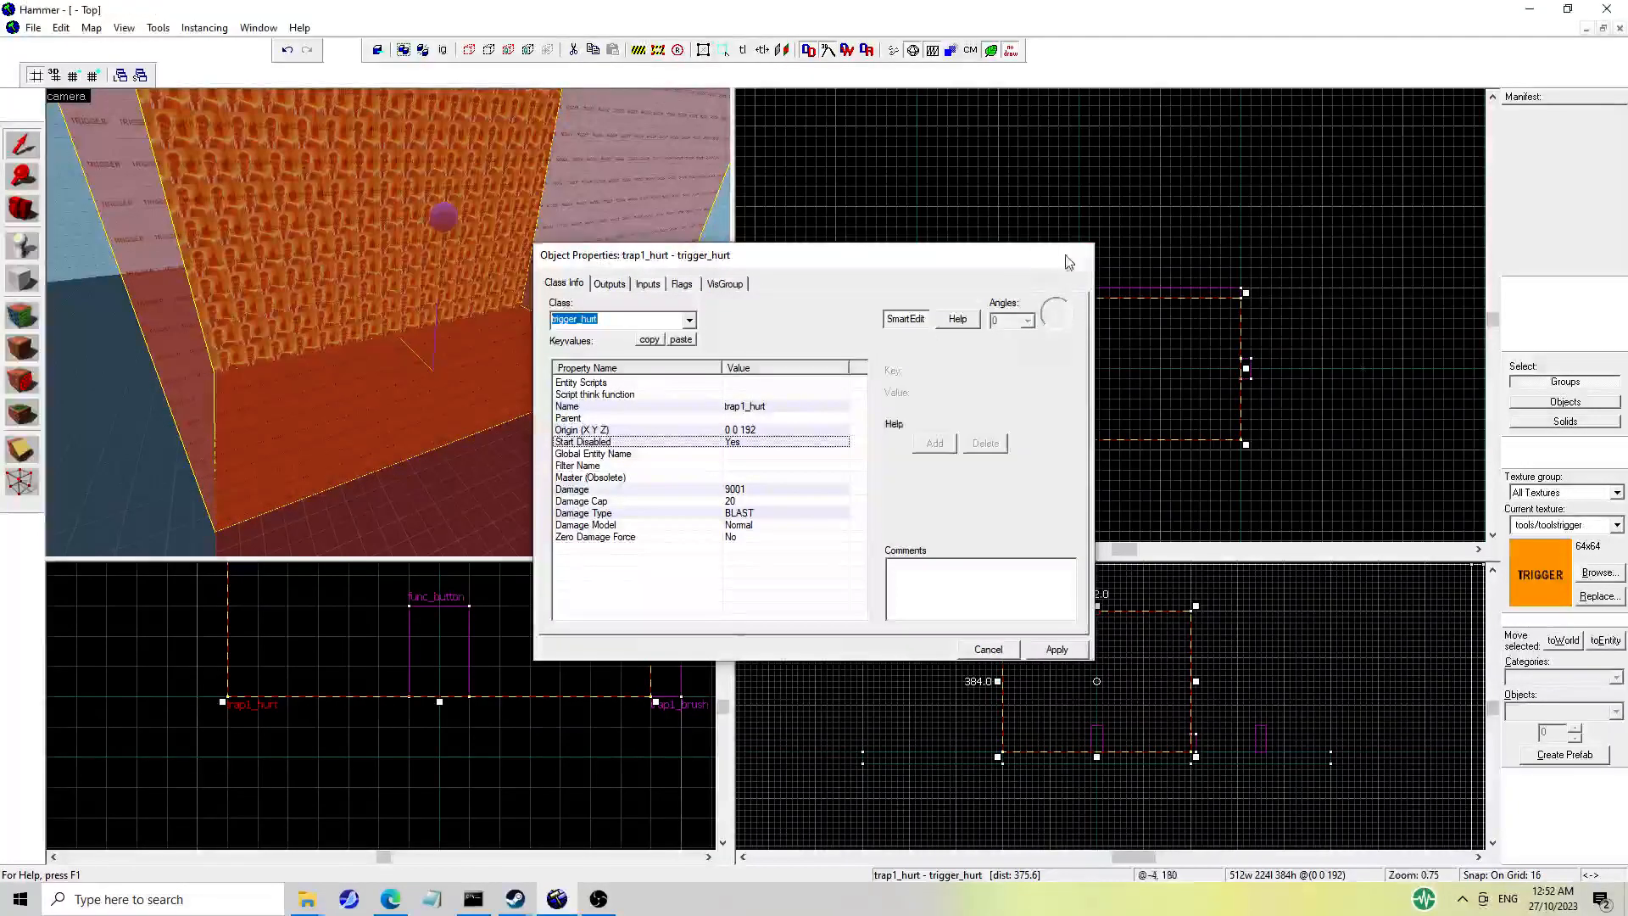
# Place a logic_relay entity on the red floor near the trap wall.
pyautogui.press('z')
pyautogui.press('w')
pyautogui.press('z')
pyautogui.click(22, 245)
pyautogui.click(1560, 710)
pyautogui.press('BackSpace')
pyautogui.write('_rel')
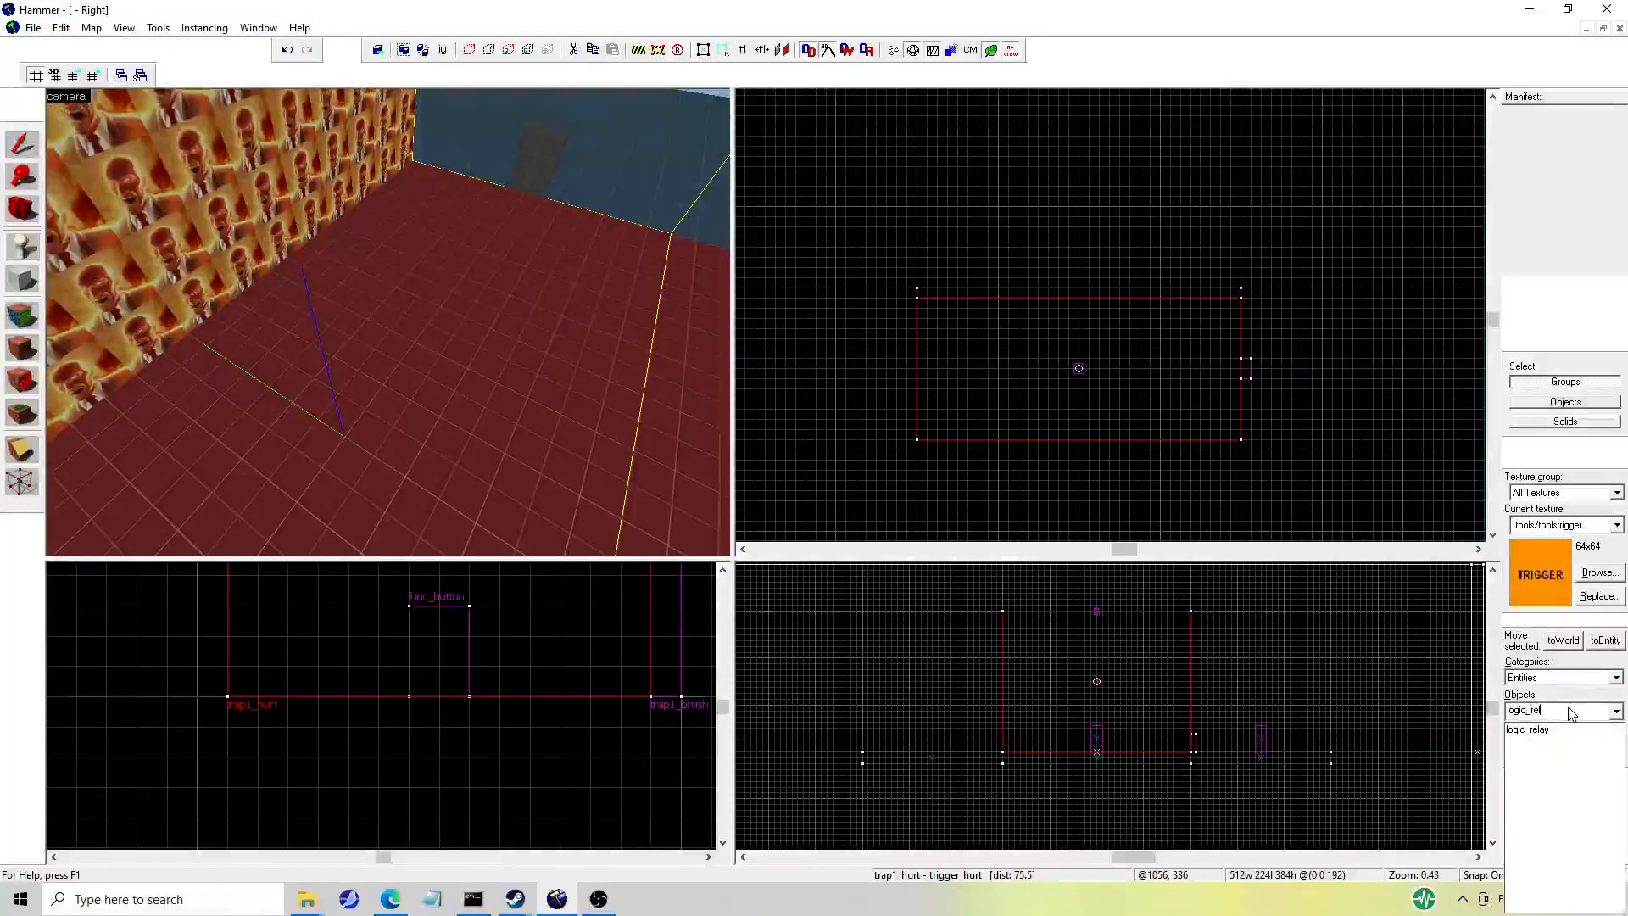
pyautogui.write('ay')
pyautogui.click(1556, 733)
pyautogui.click(328, 347)
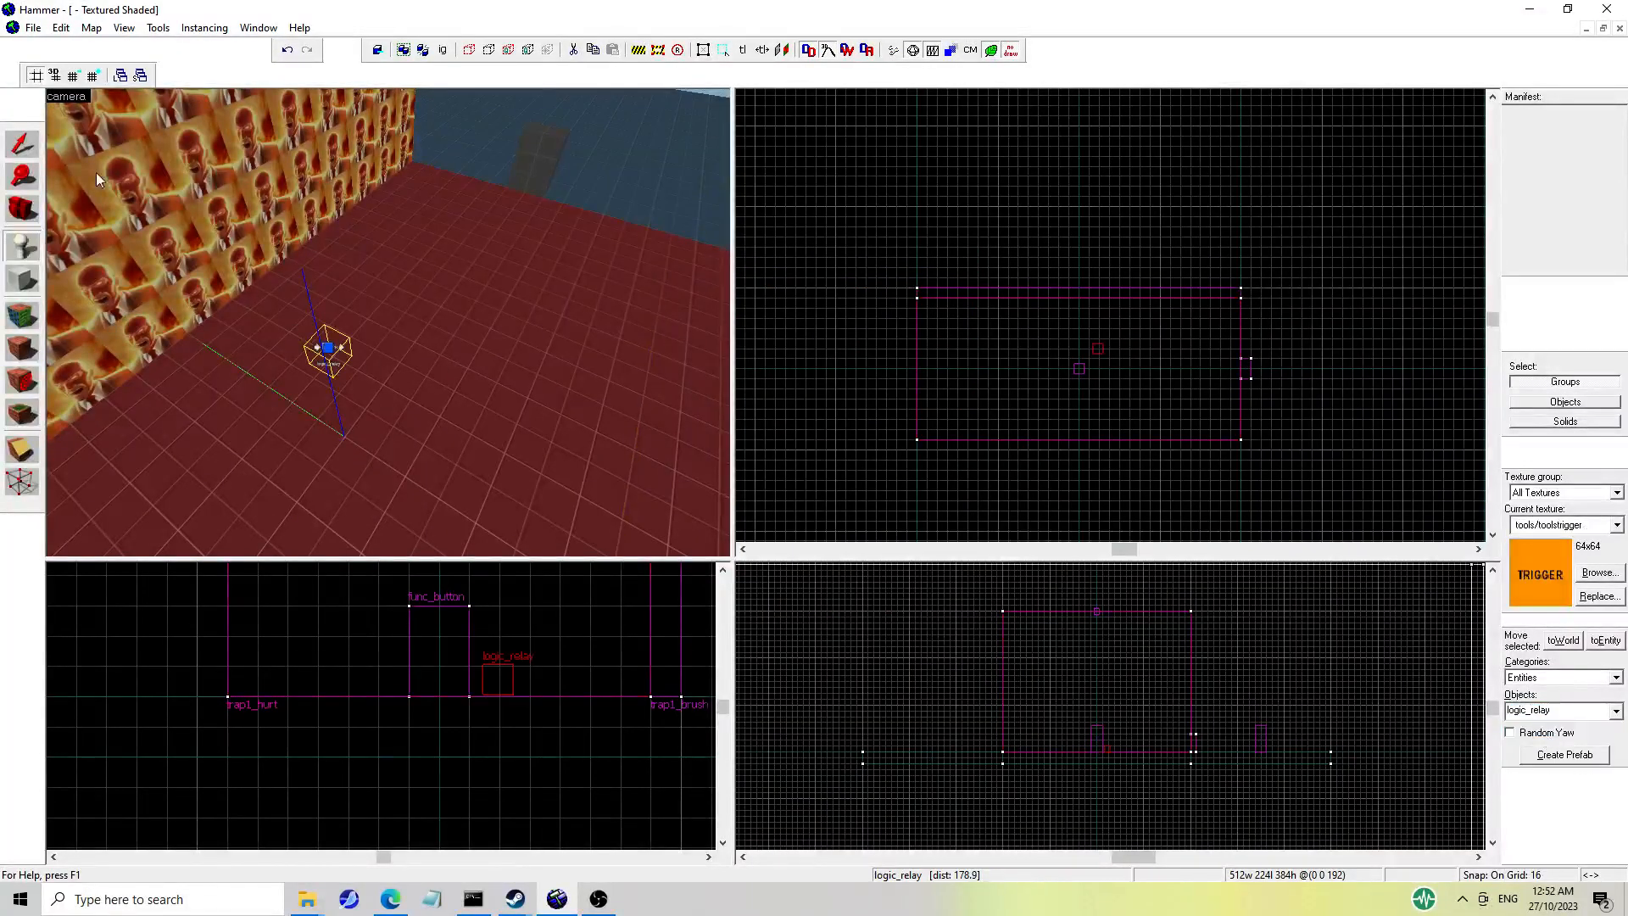
# Select the logic_relay and move it onto the map origin in the top view.
pyautogui.click(26, 140)
pyautogui.scroll(9, 1092, 377)
pyautogui.moveTo(1117, 217); pyautogui.dragTo(1022, 319)
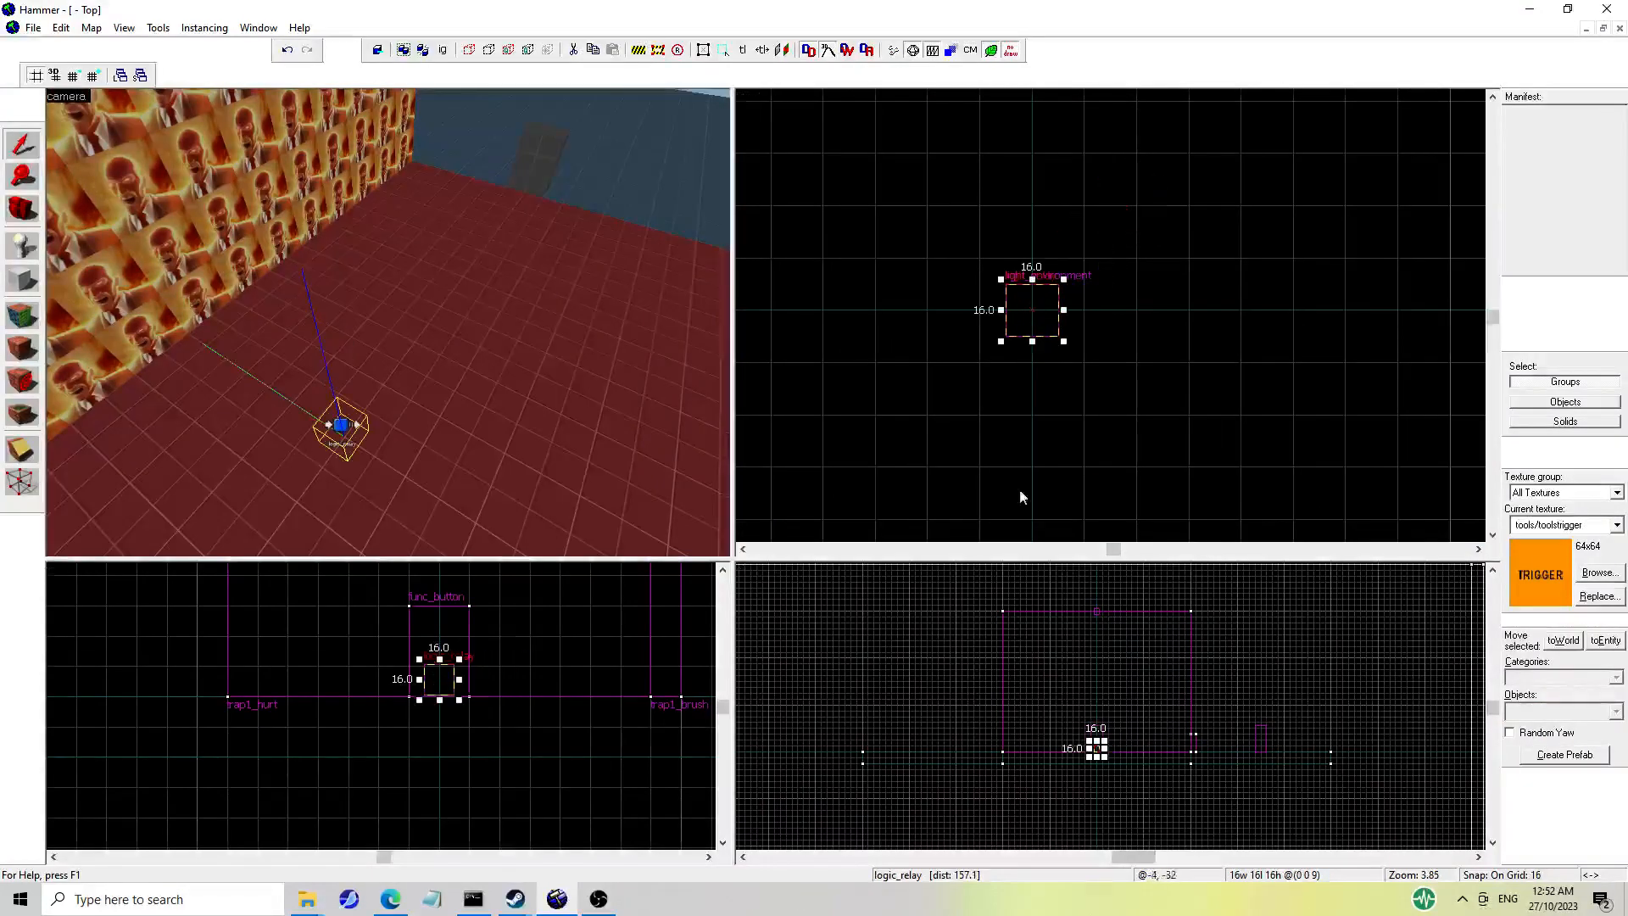
pyautogui.scroll(6, 1117, 726)
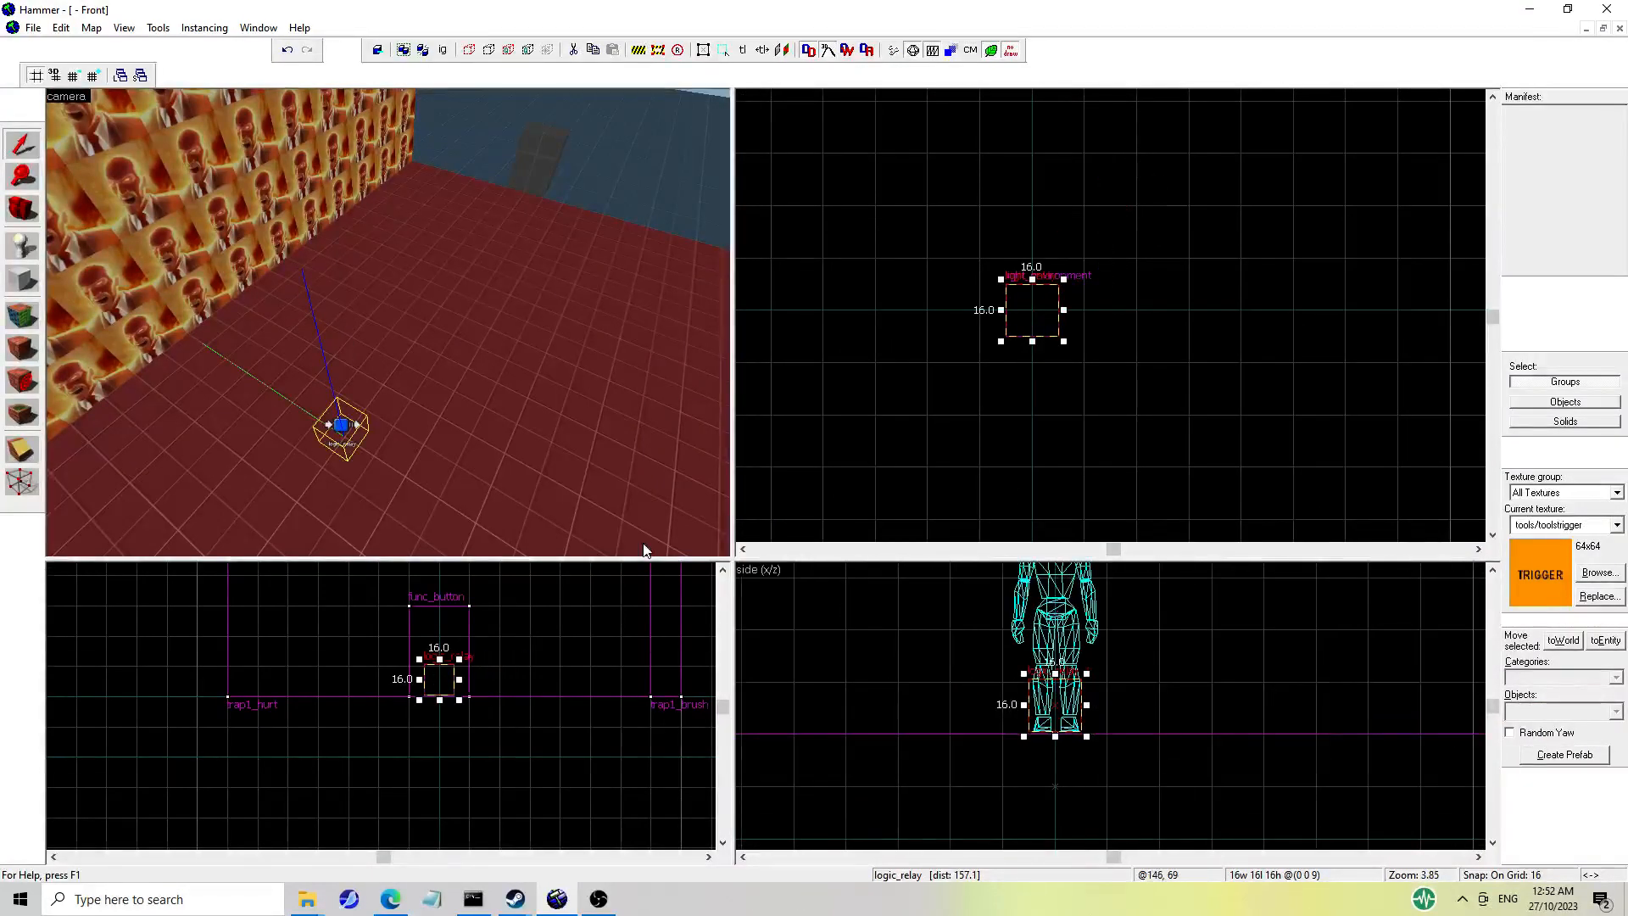
# Open the properties of the logic_relay and set its Name to trap1_relay.
pyautogui.doubleClick(340, 426)
pyautogui.click(645, 406)
pyautogui.click(914, 367)
pyautogui.write('tra')
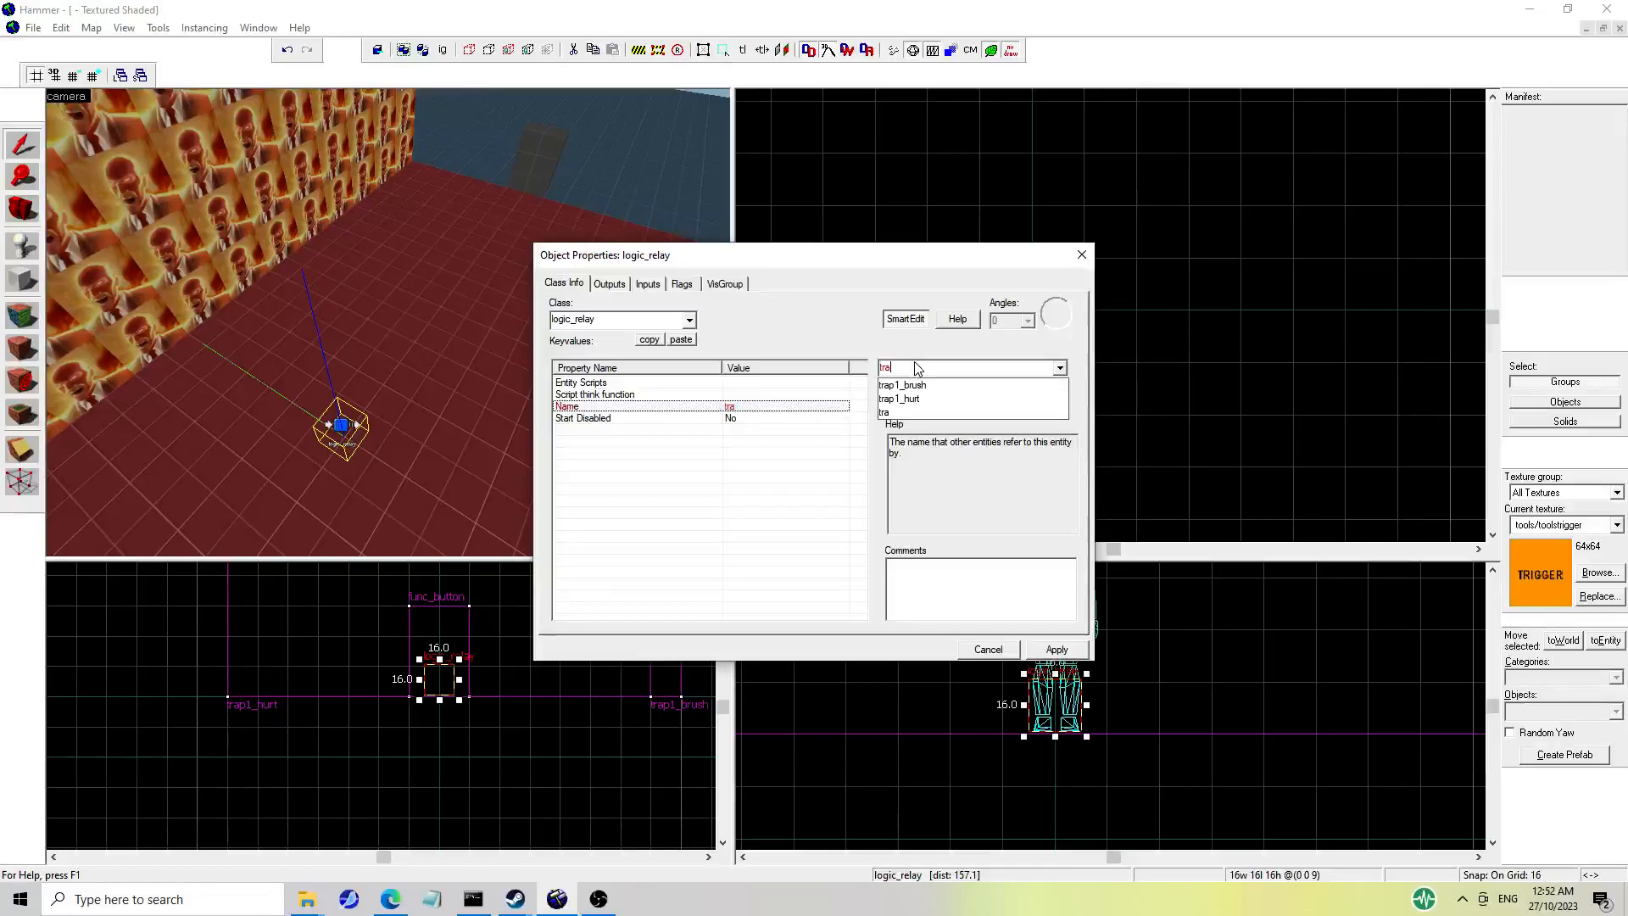
pyautogui.write('p1_relay')
pyautogui.press('Return')
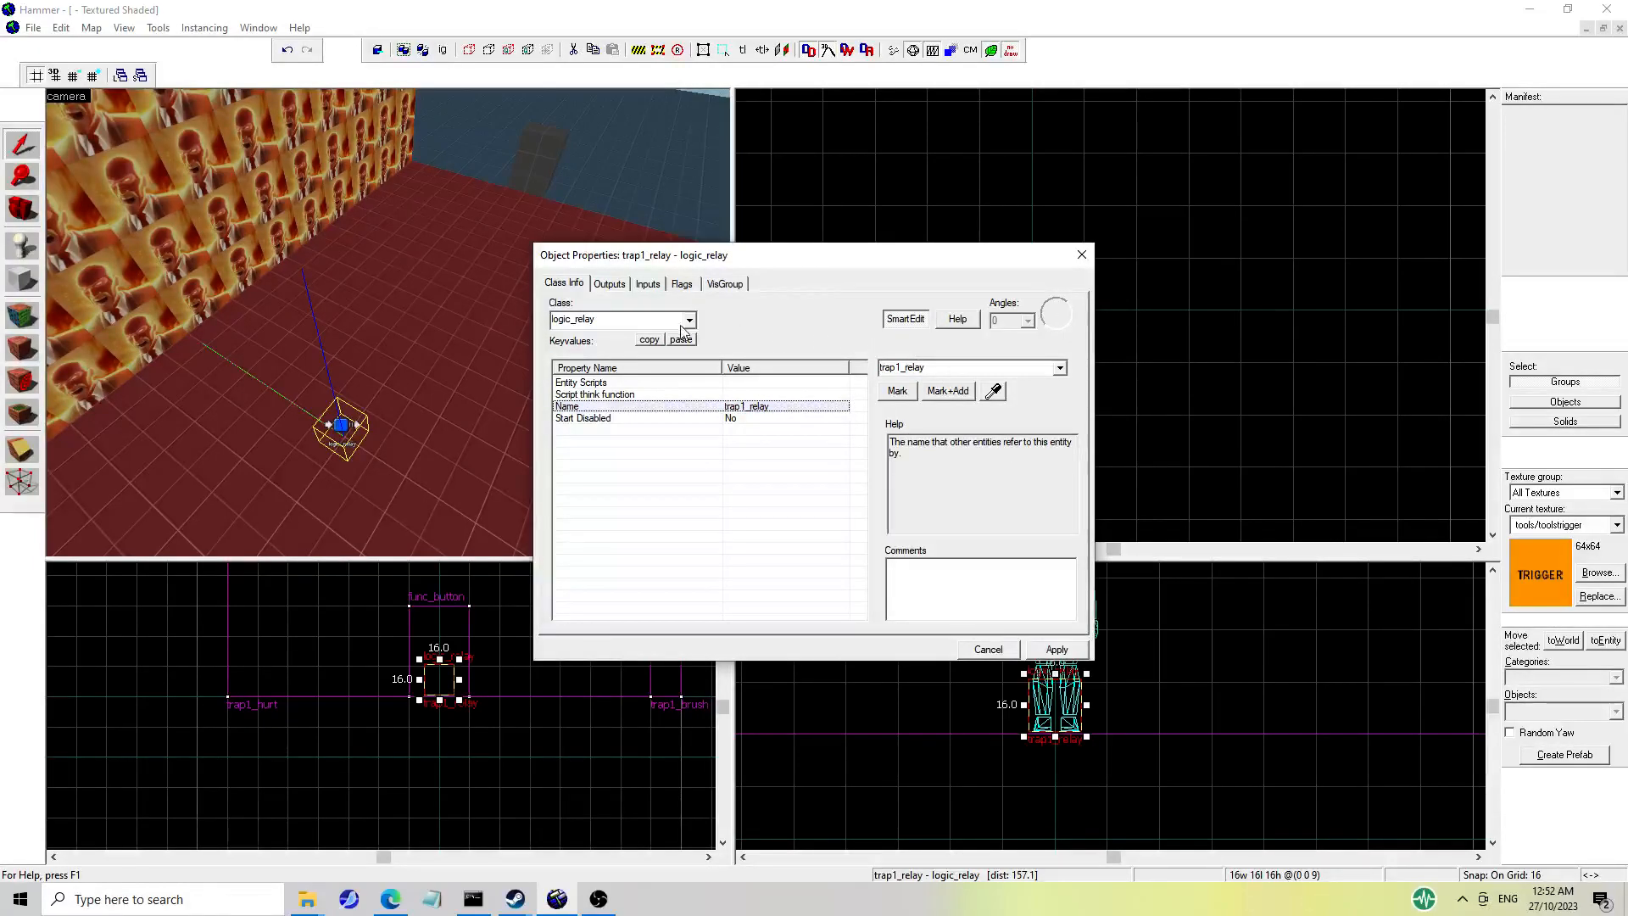
# Look through the flags, outputs and class info of trap1_relay.
pyautogui.click(682, 285)
pyautogui.click(608, 284)
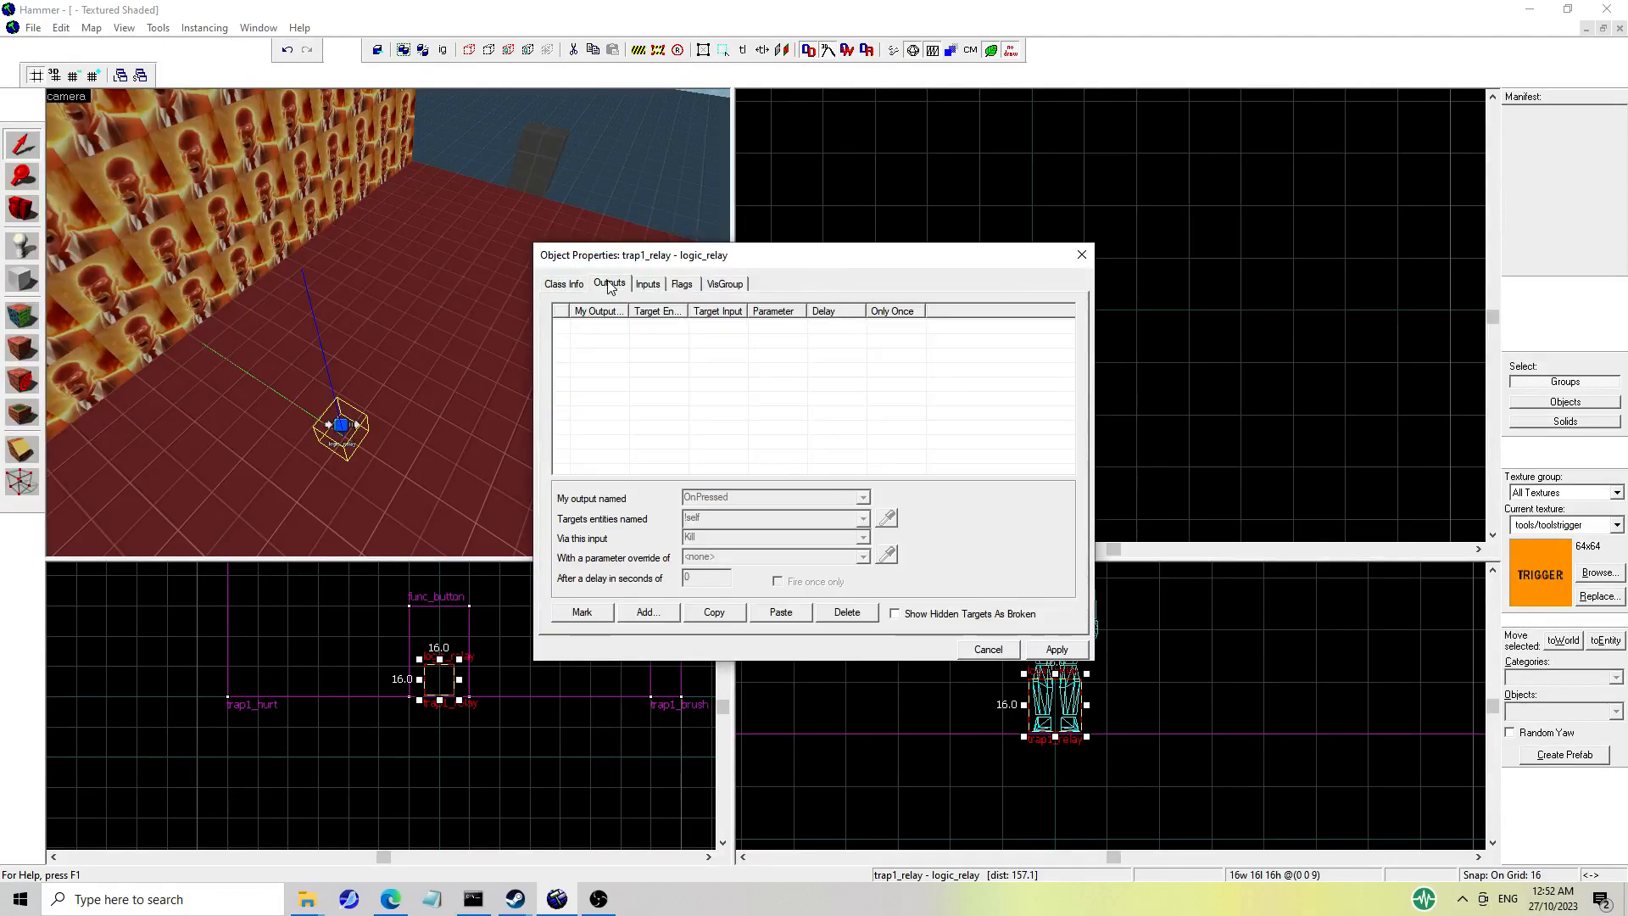
pyautogui.click(556, 286)
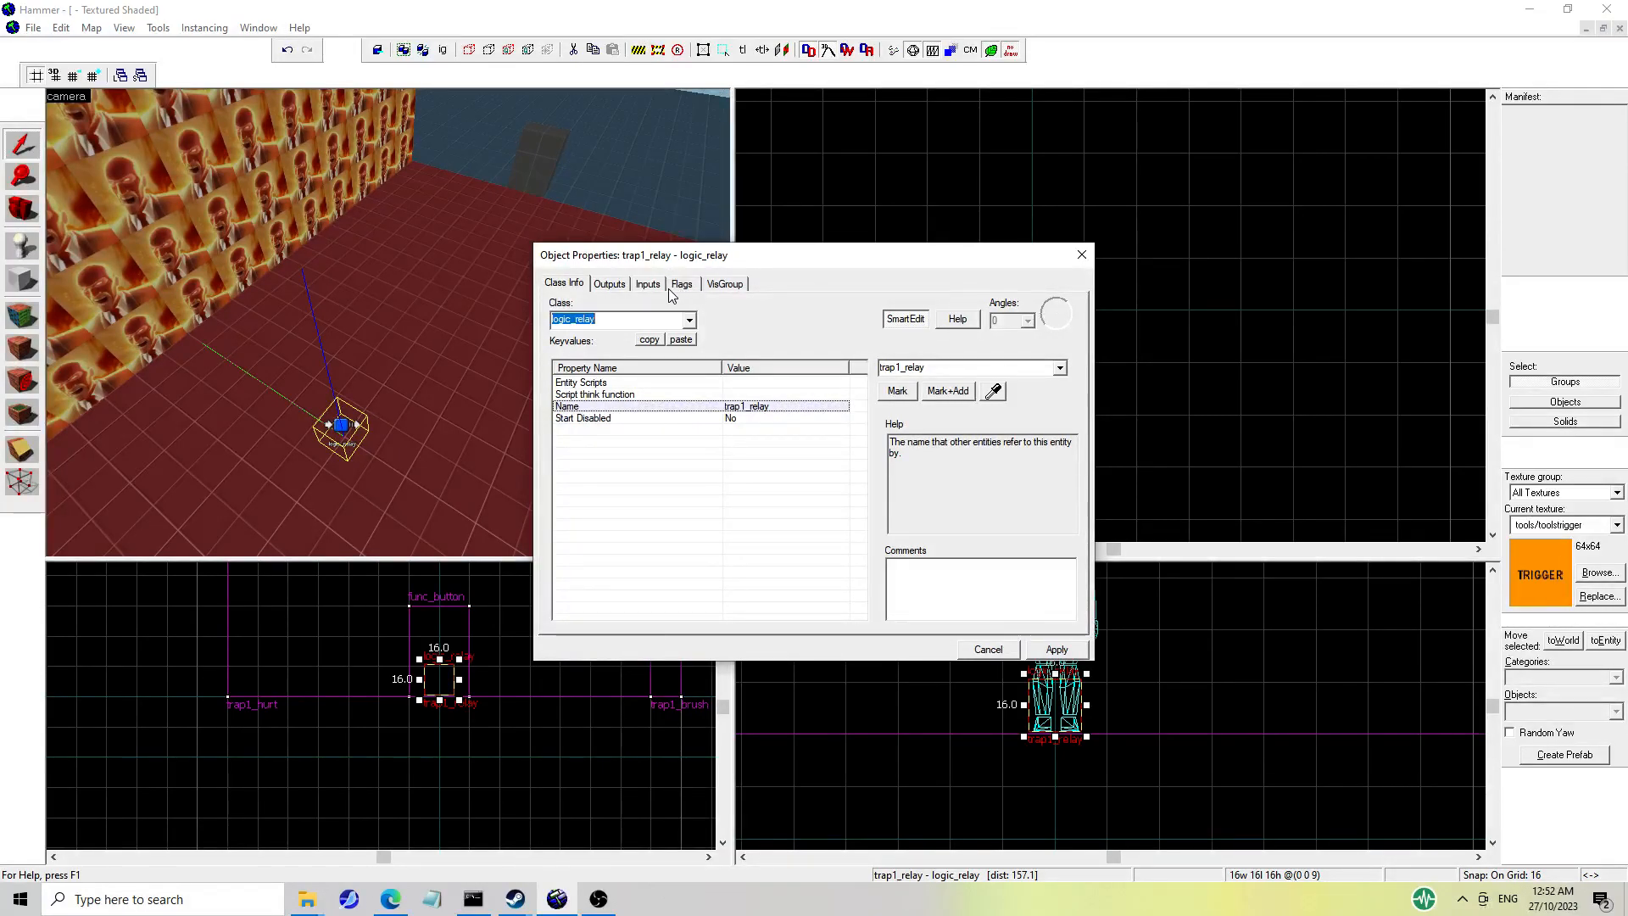
pyautogui.click(681, 285)
pyautogui.click(565, 284)
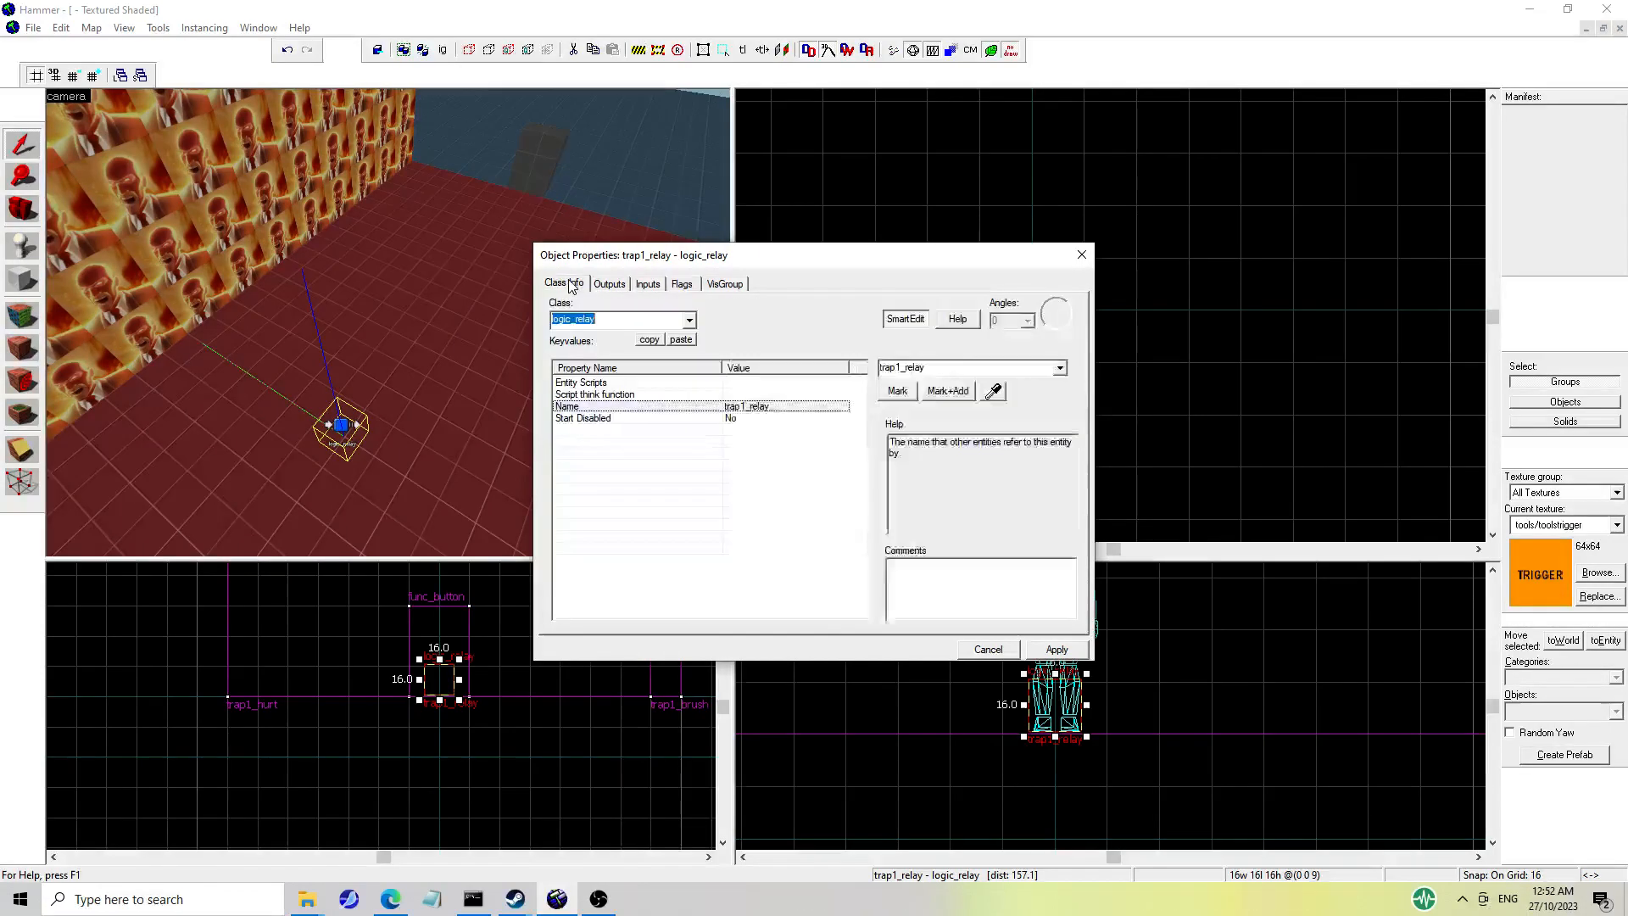
pyautogui.click(626, 288)
pyautogui.click(378, 341)
# Examine the flags, outputs and keyvalues of the trap1_brush wall and compare them with trap1_relay and trap1_hurt.
pyautogui.click(222, 228)
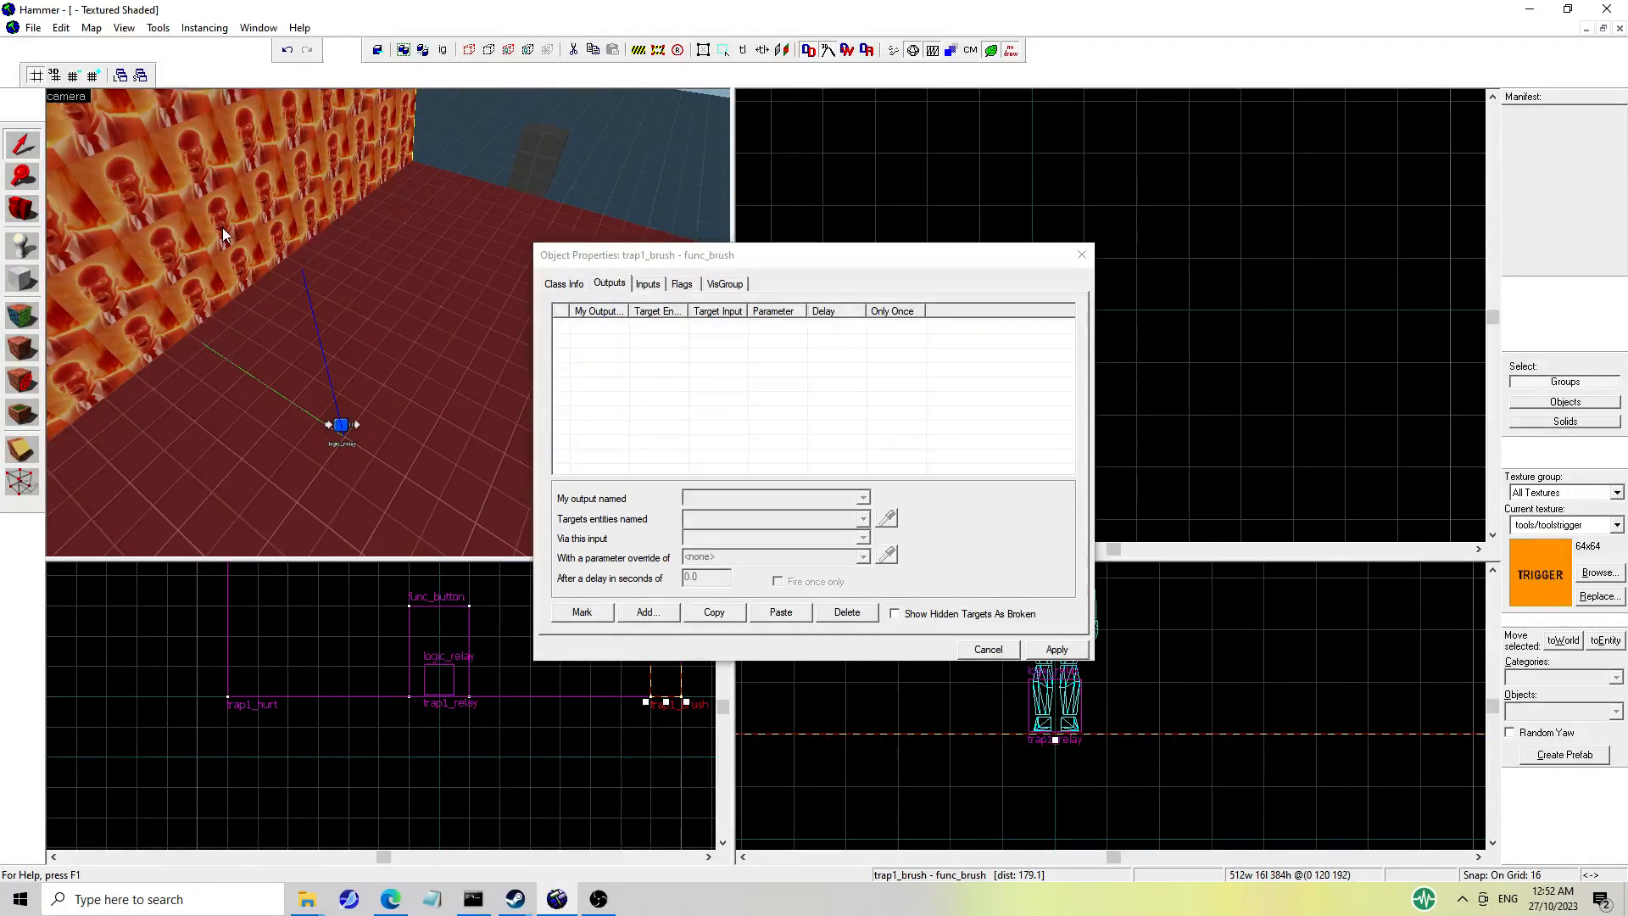
pyautogui.click(681, 284)
pyautogui.click(661, 244)
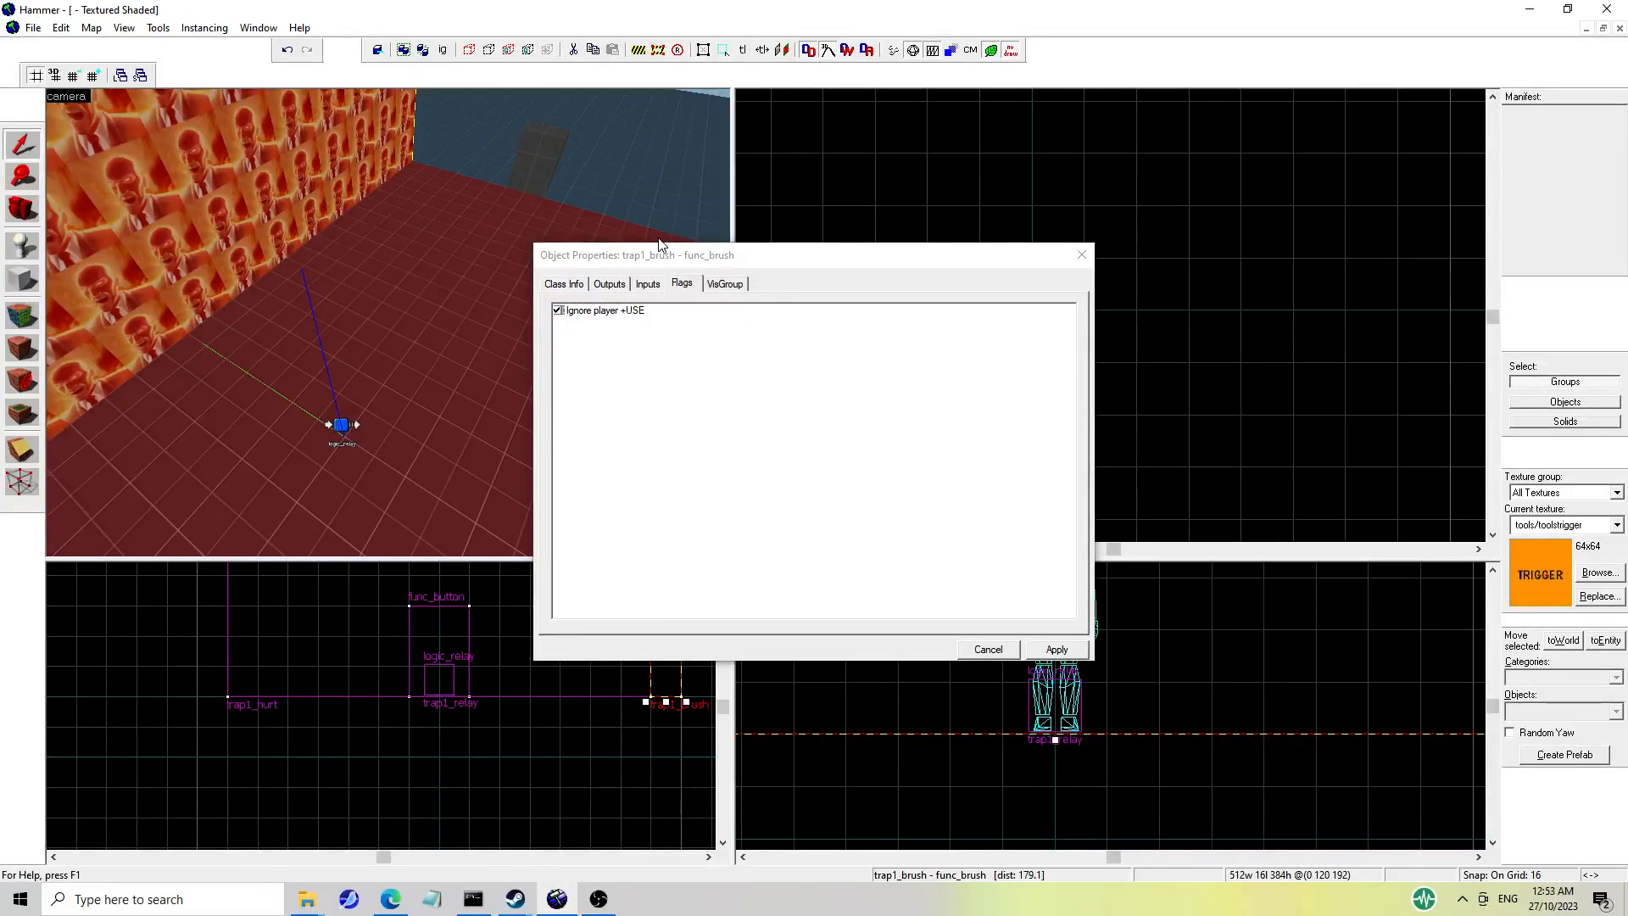
pyautogui.click(609, 284)
pyautogui.click(340, 424)
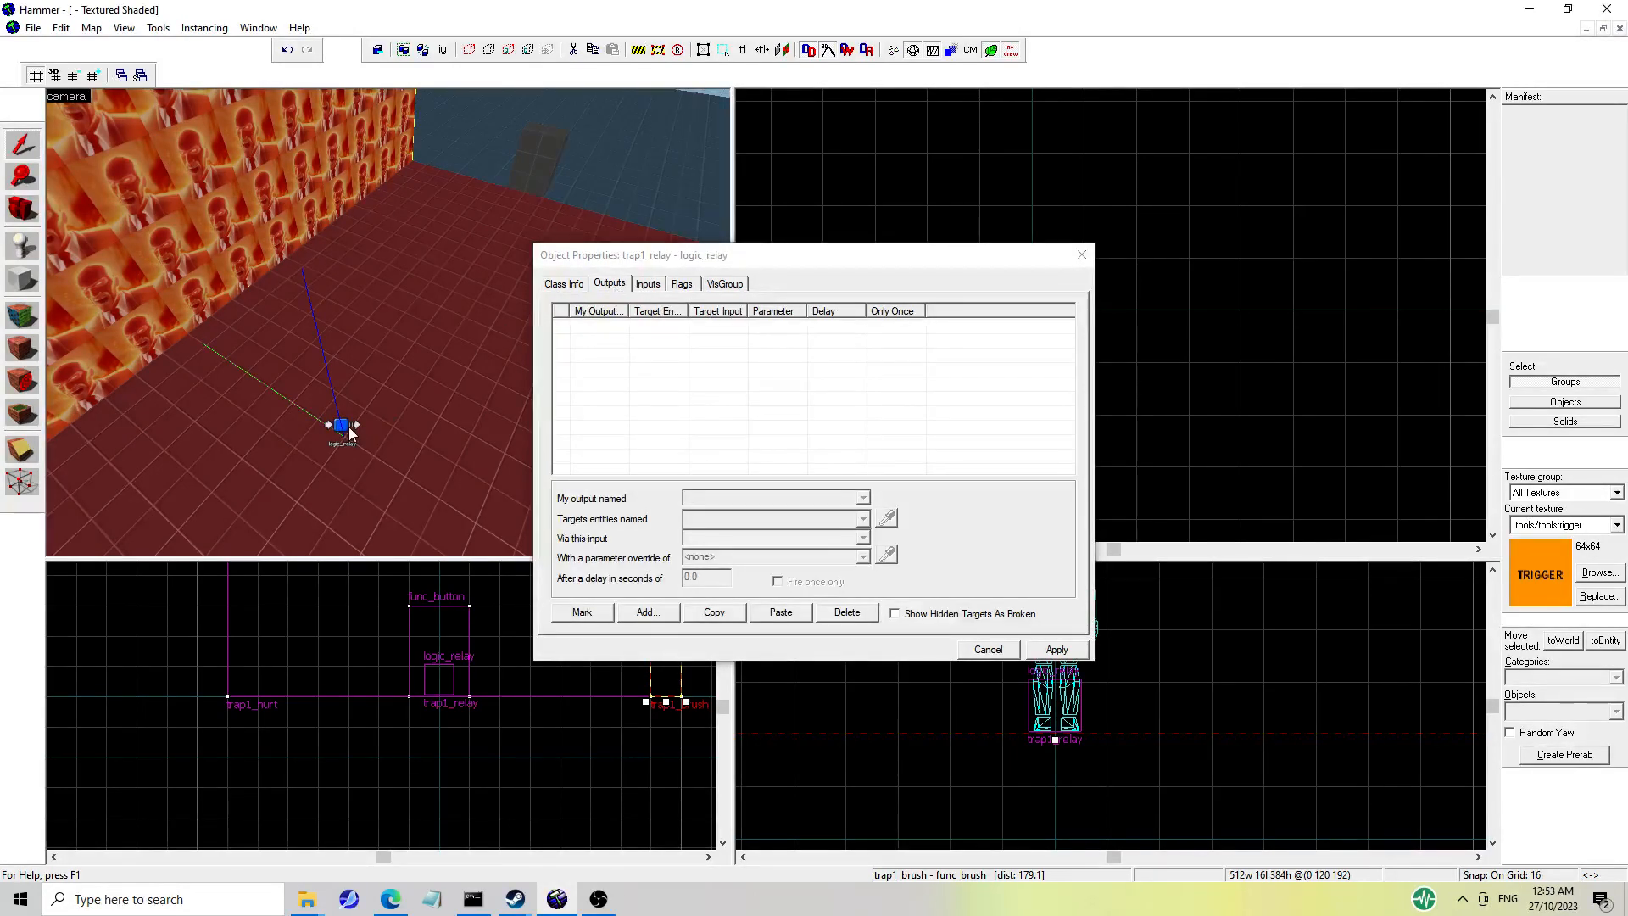
pyautogui.click(565, 286)
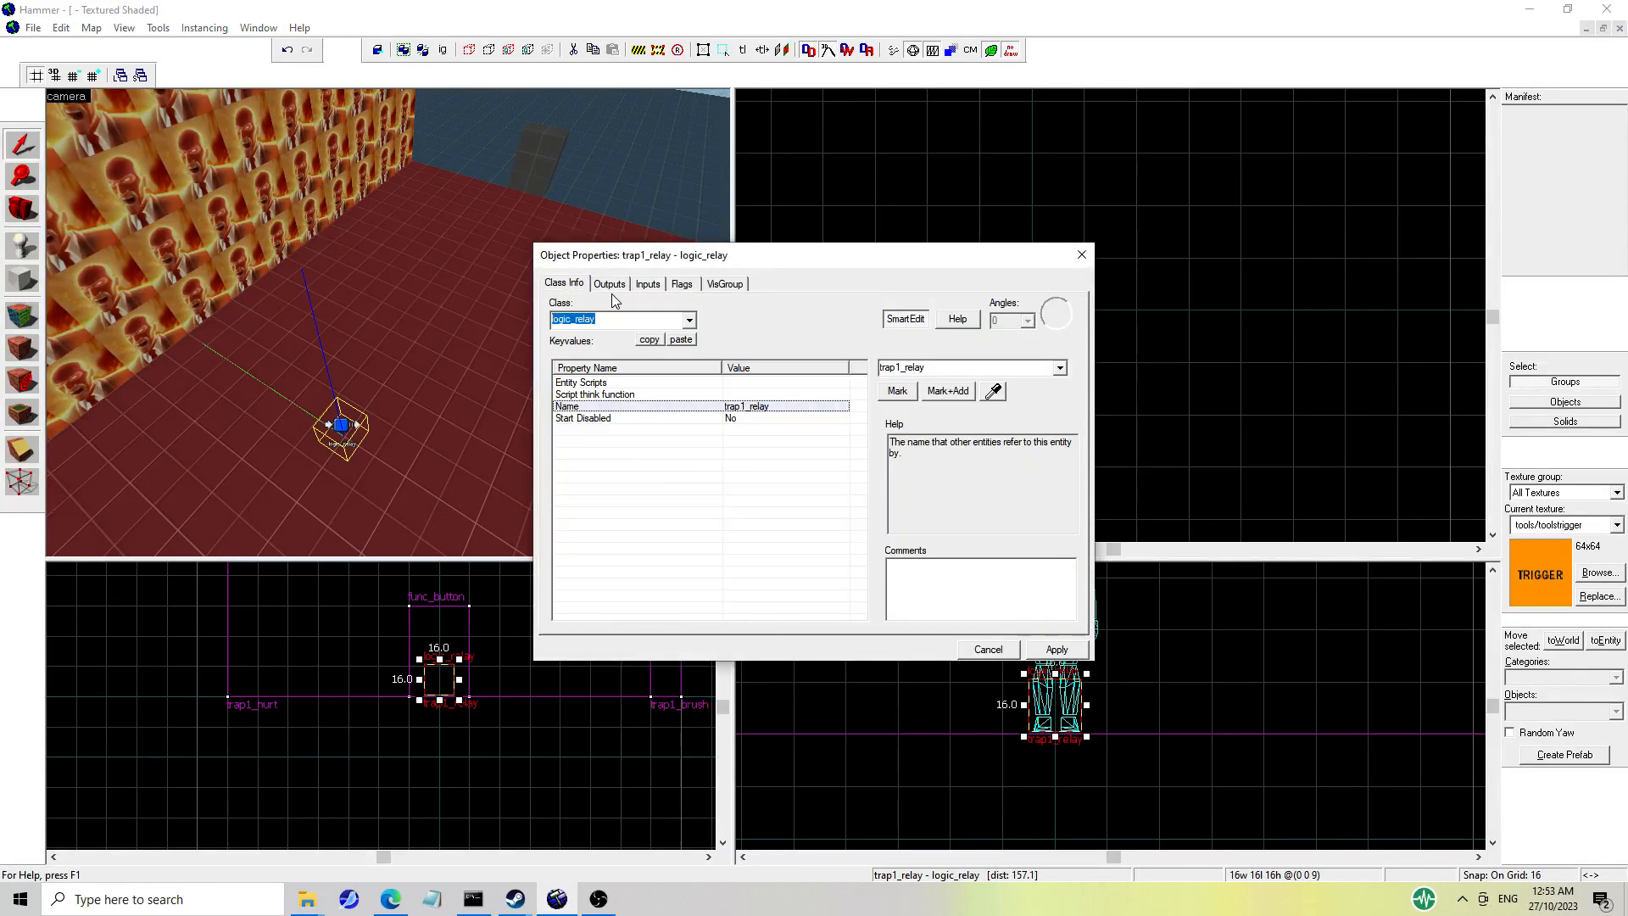
pyautogui.click(249, 195)
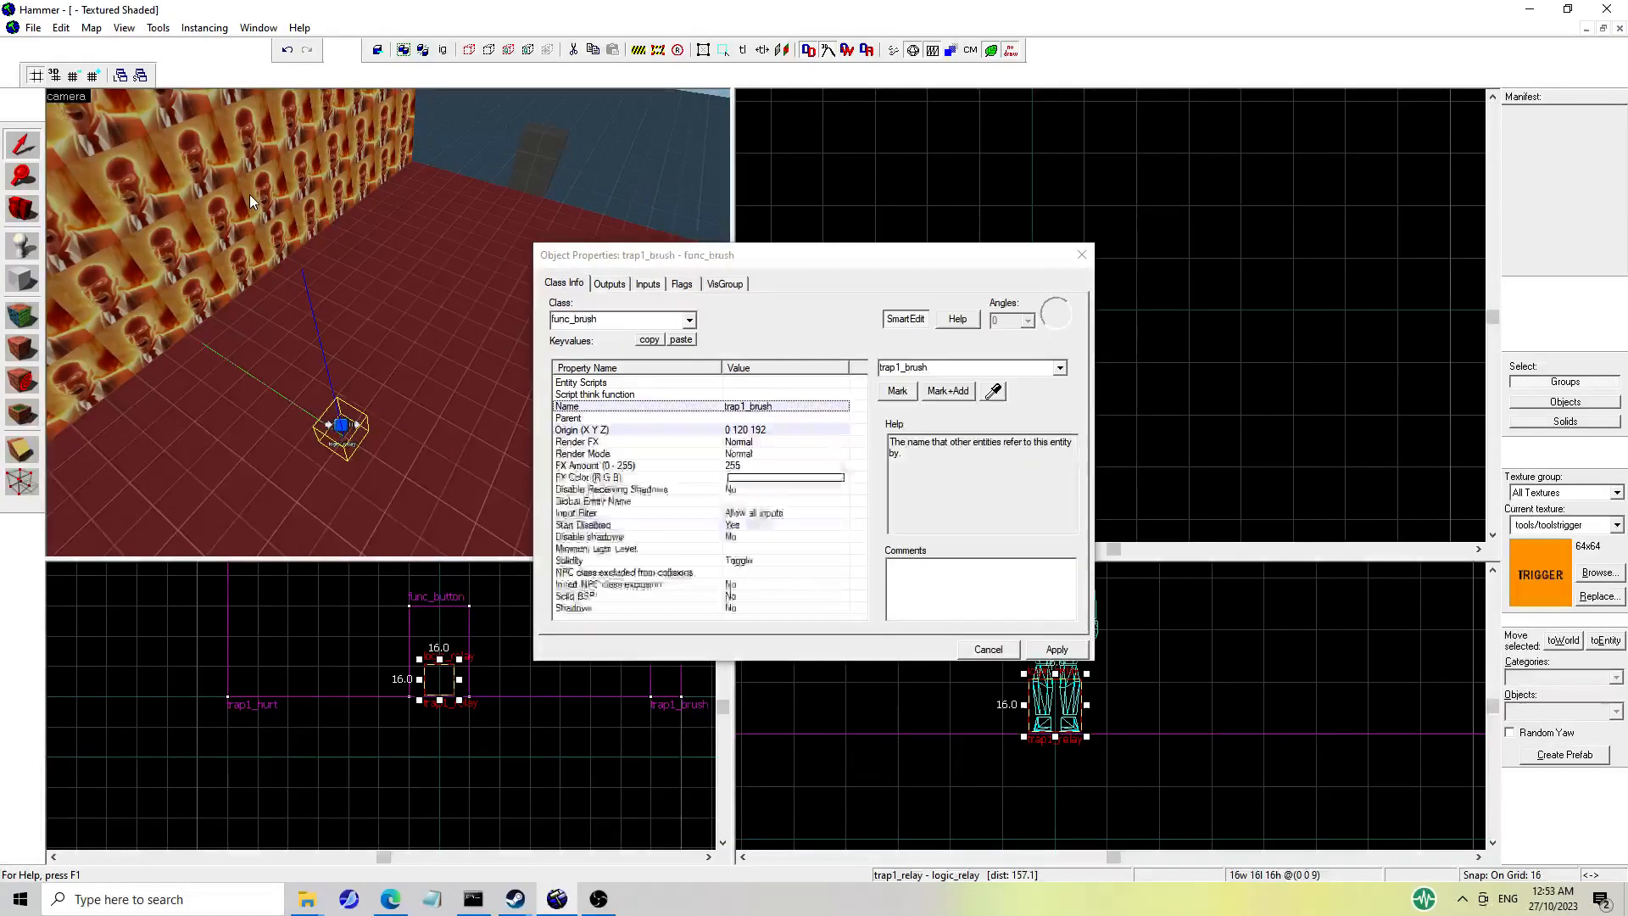
pyautogui.press('s')
pyautogui.click(373, 214)
pyautogui.press('w')
pyautogui.press('z')
pyautogui.press('w')
pyautogui.press('z')
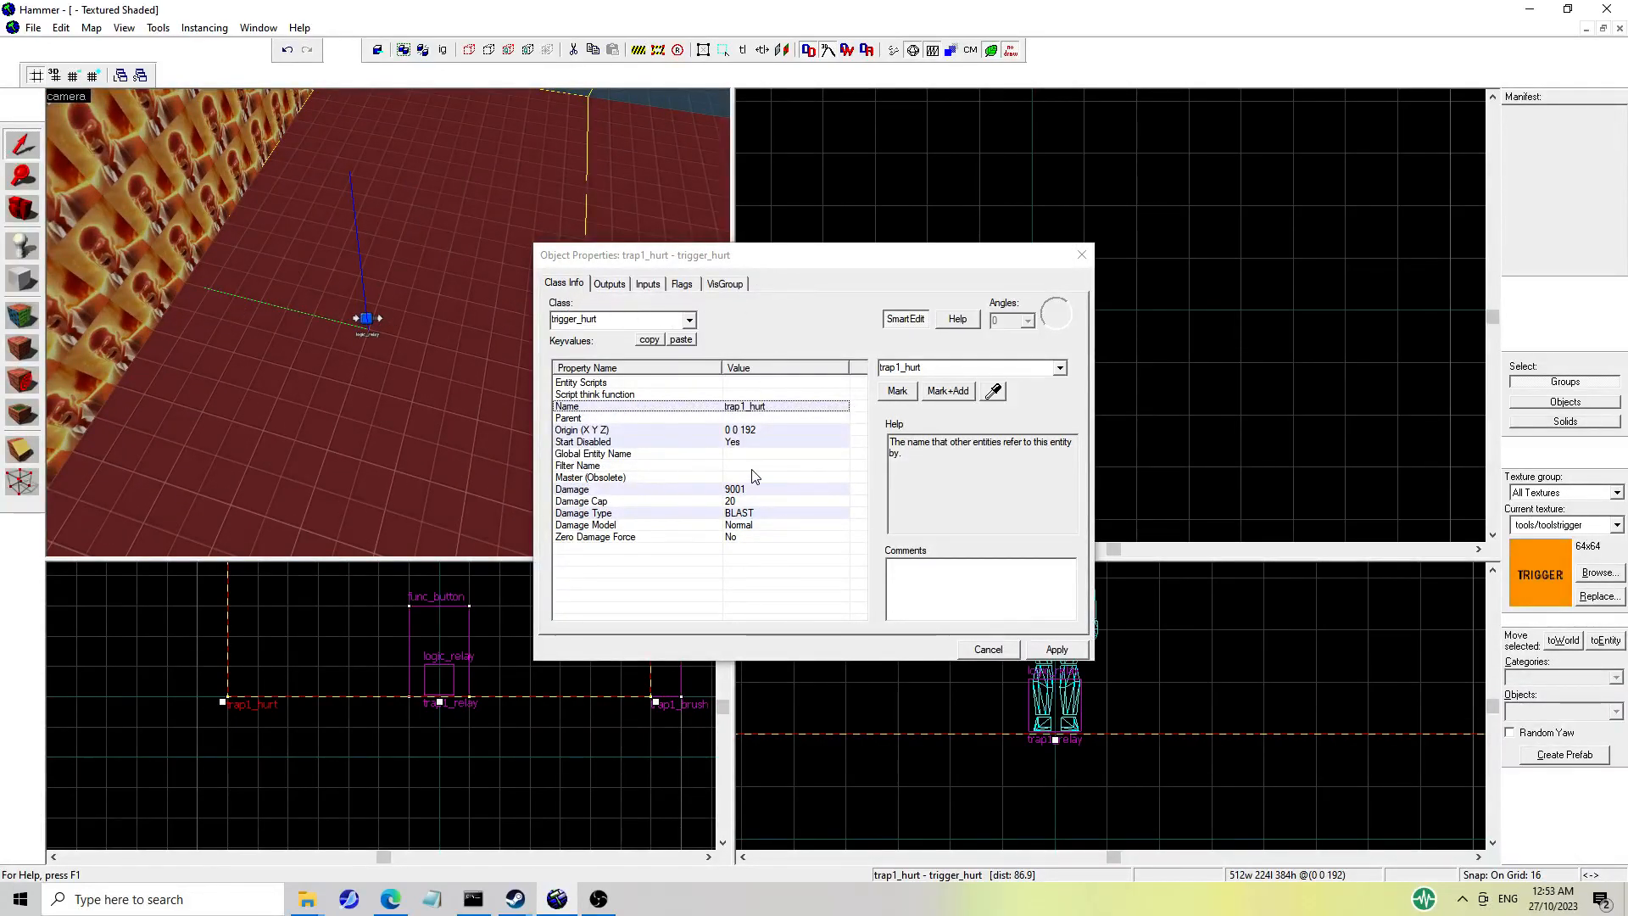
pyautogui.click(727, 466)
pyautogui.click(609, 284)
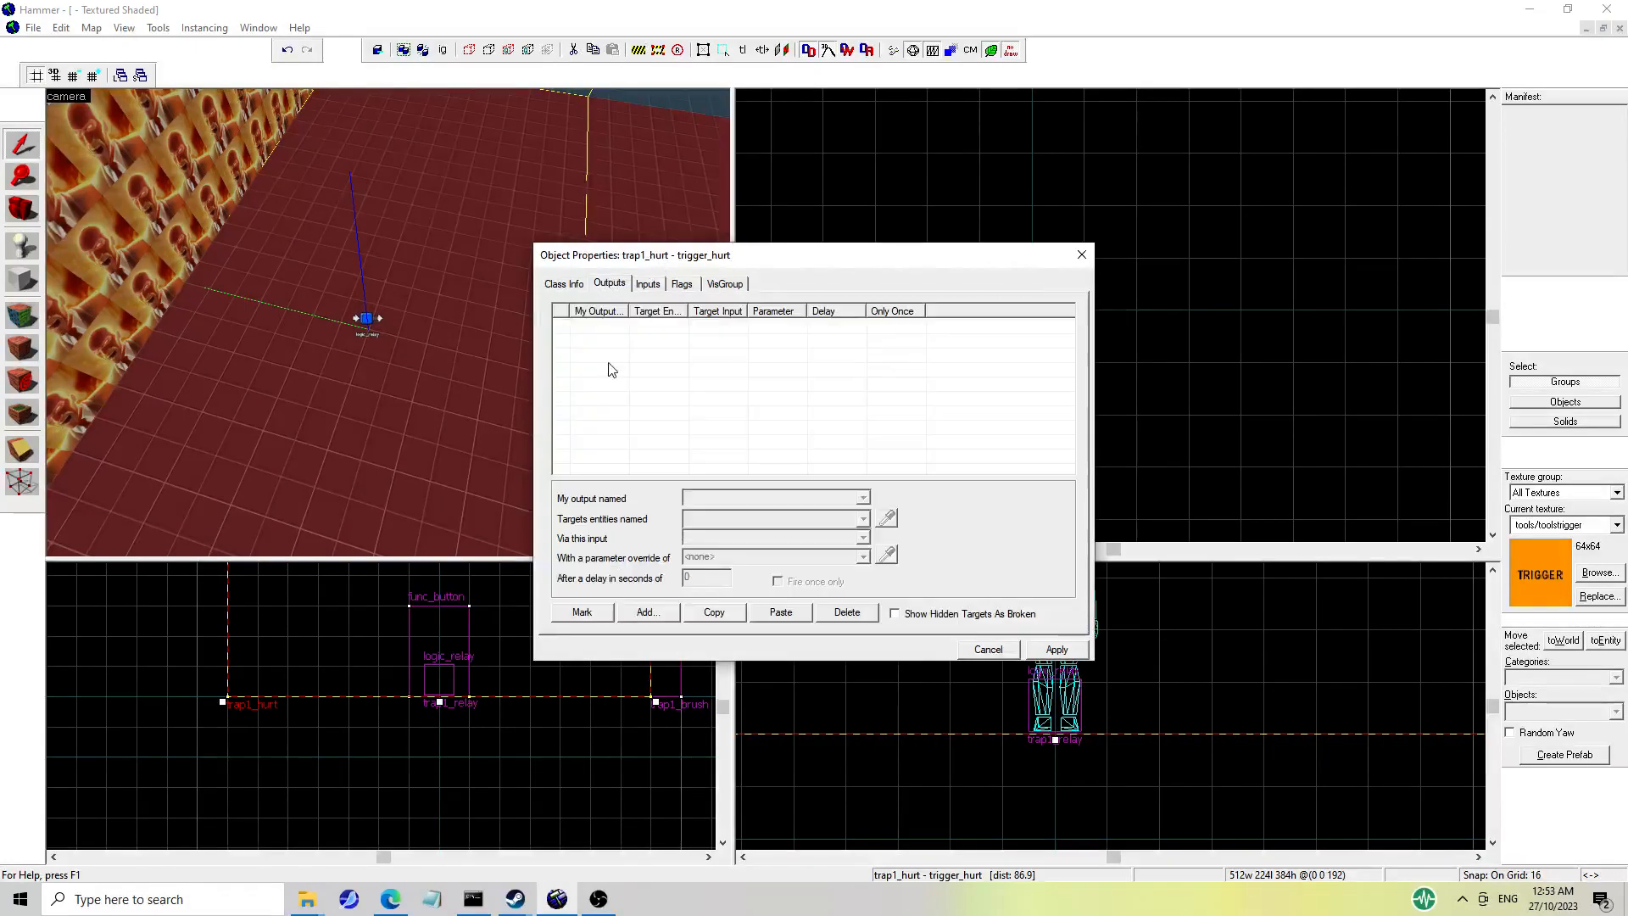
pyautogui.click(662, 617)
pyautogui.click(866, 500)
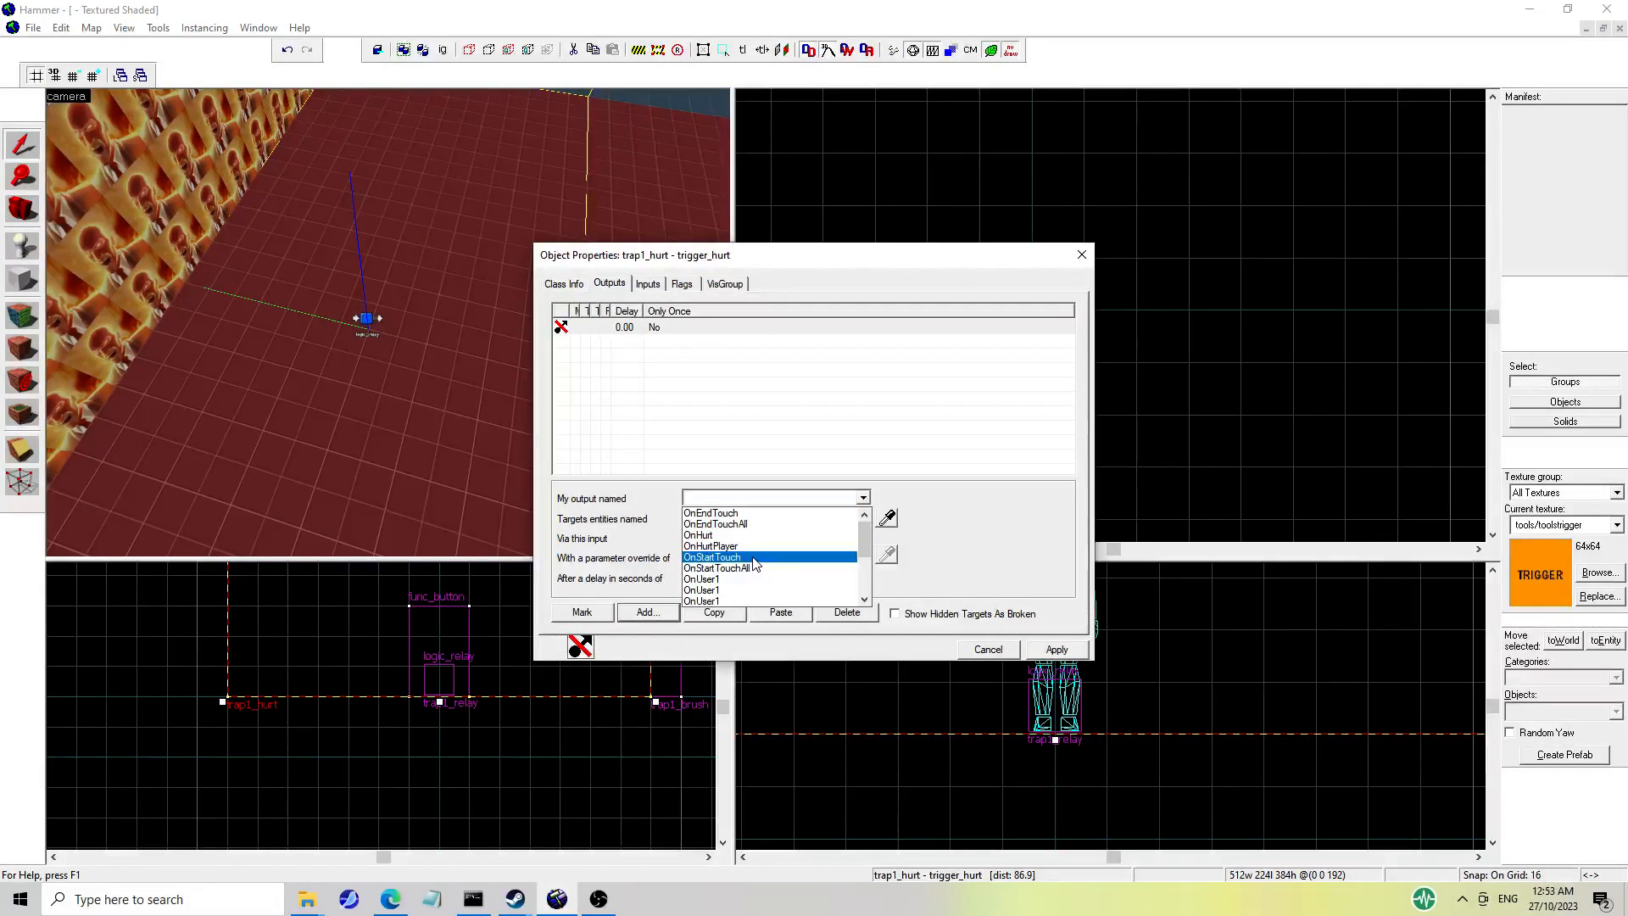
pyautogui.click(730, 448)
pyautogui.click(673, 352)
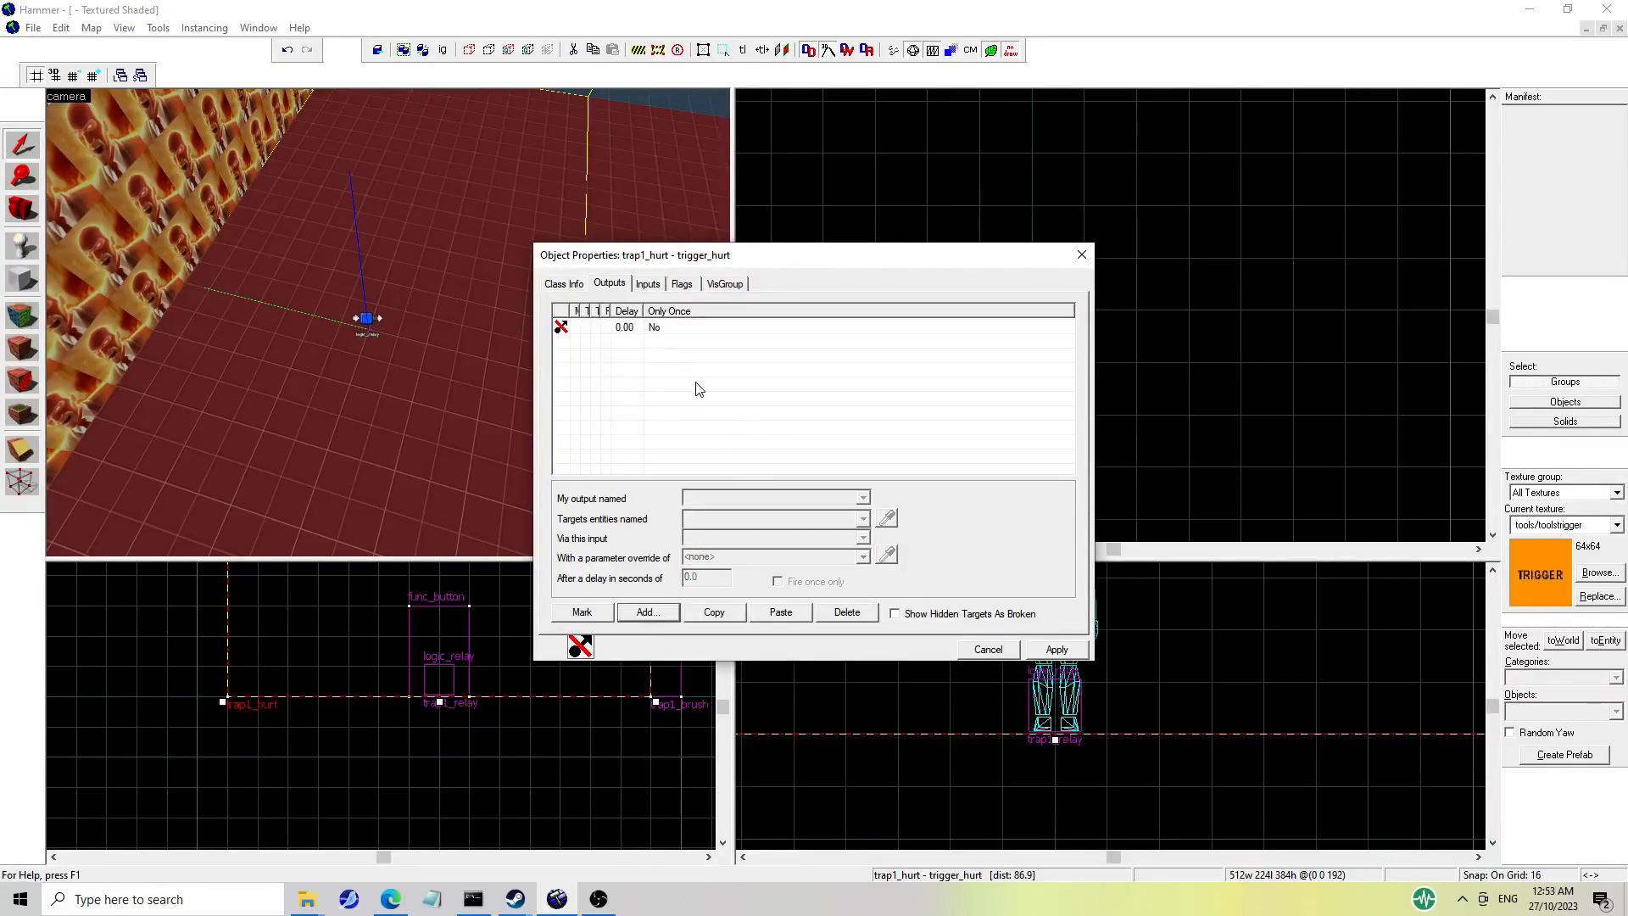
pyautogui.click(674, 330)
pyautogui.click(847, 612)
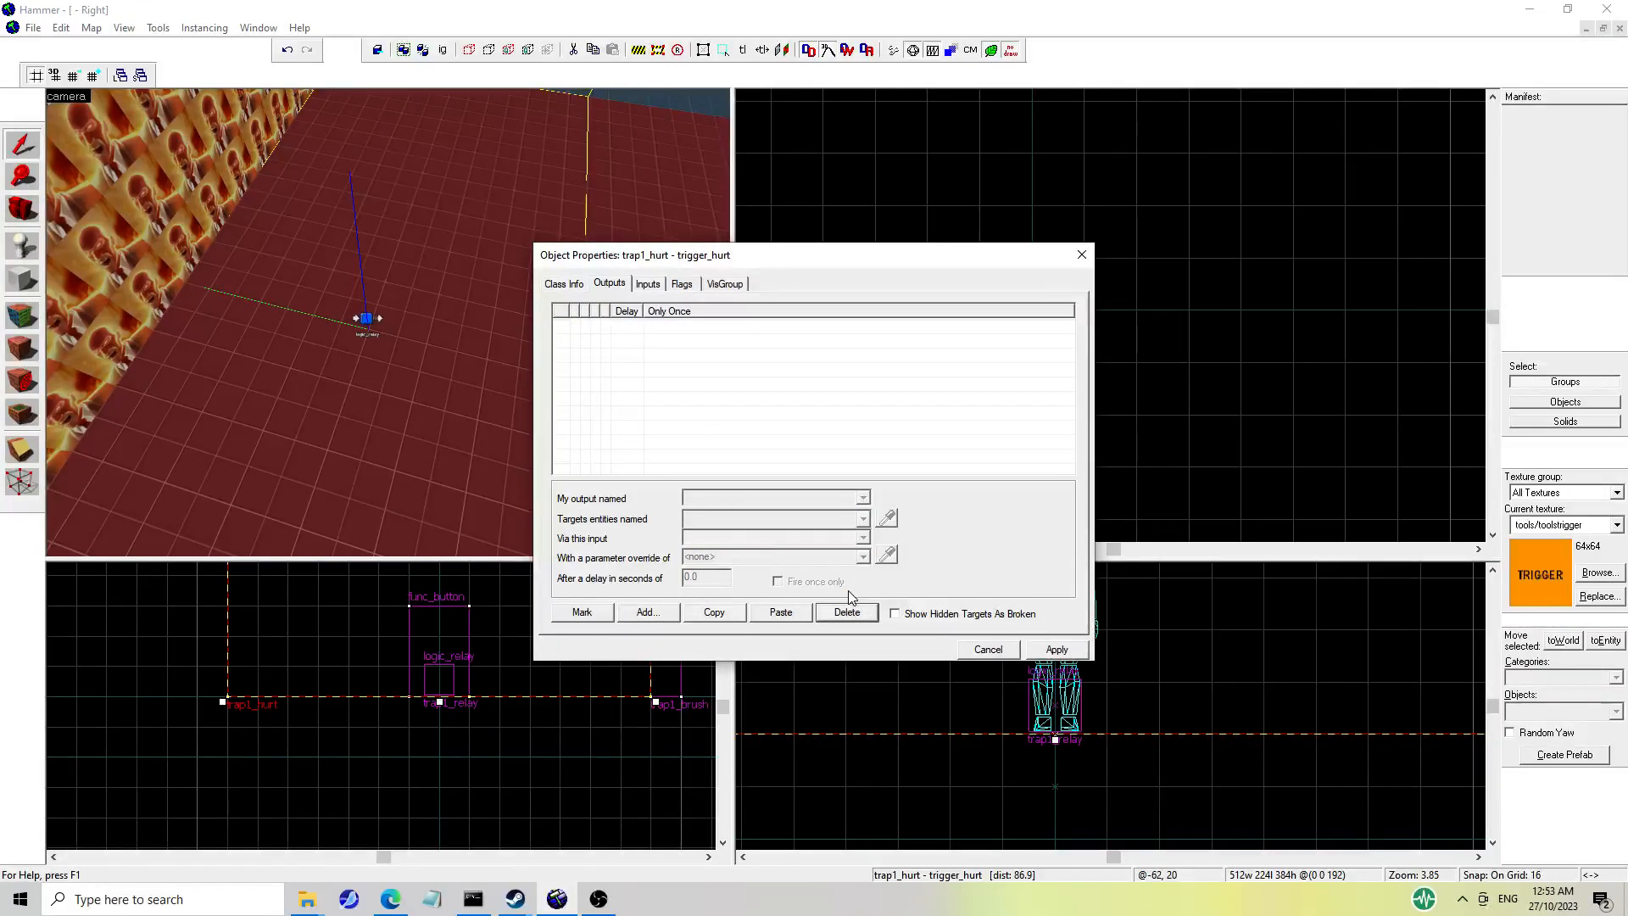
# Add an output to trap1_relay that fires on OnTrigger.
pyautogui.click(376, 328)
pyautogui.click(608, 283)
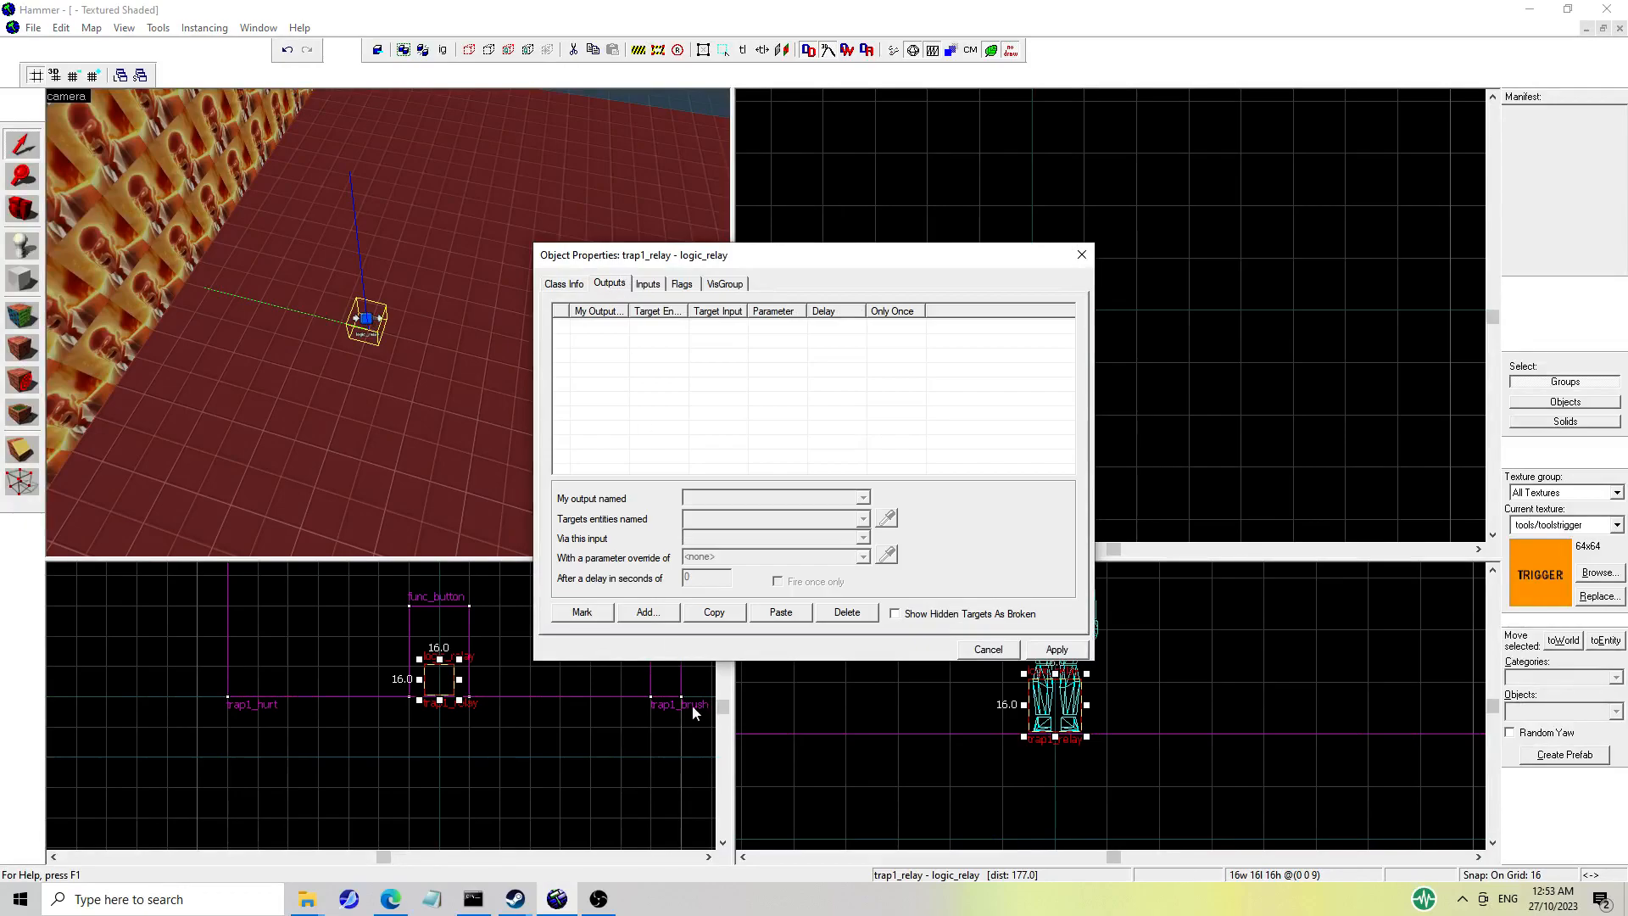
pyautogui.click(648, 612)
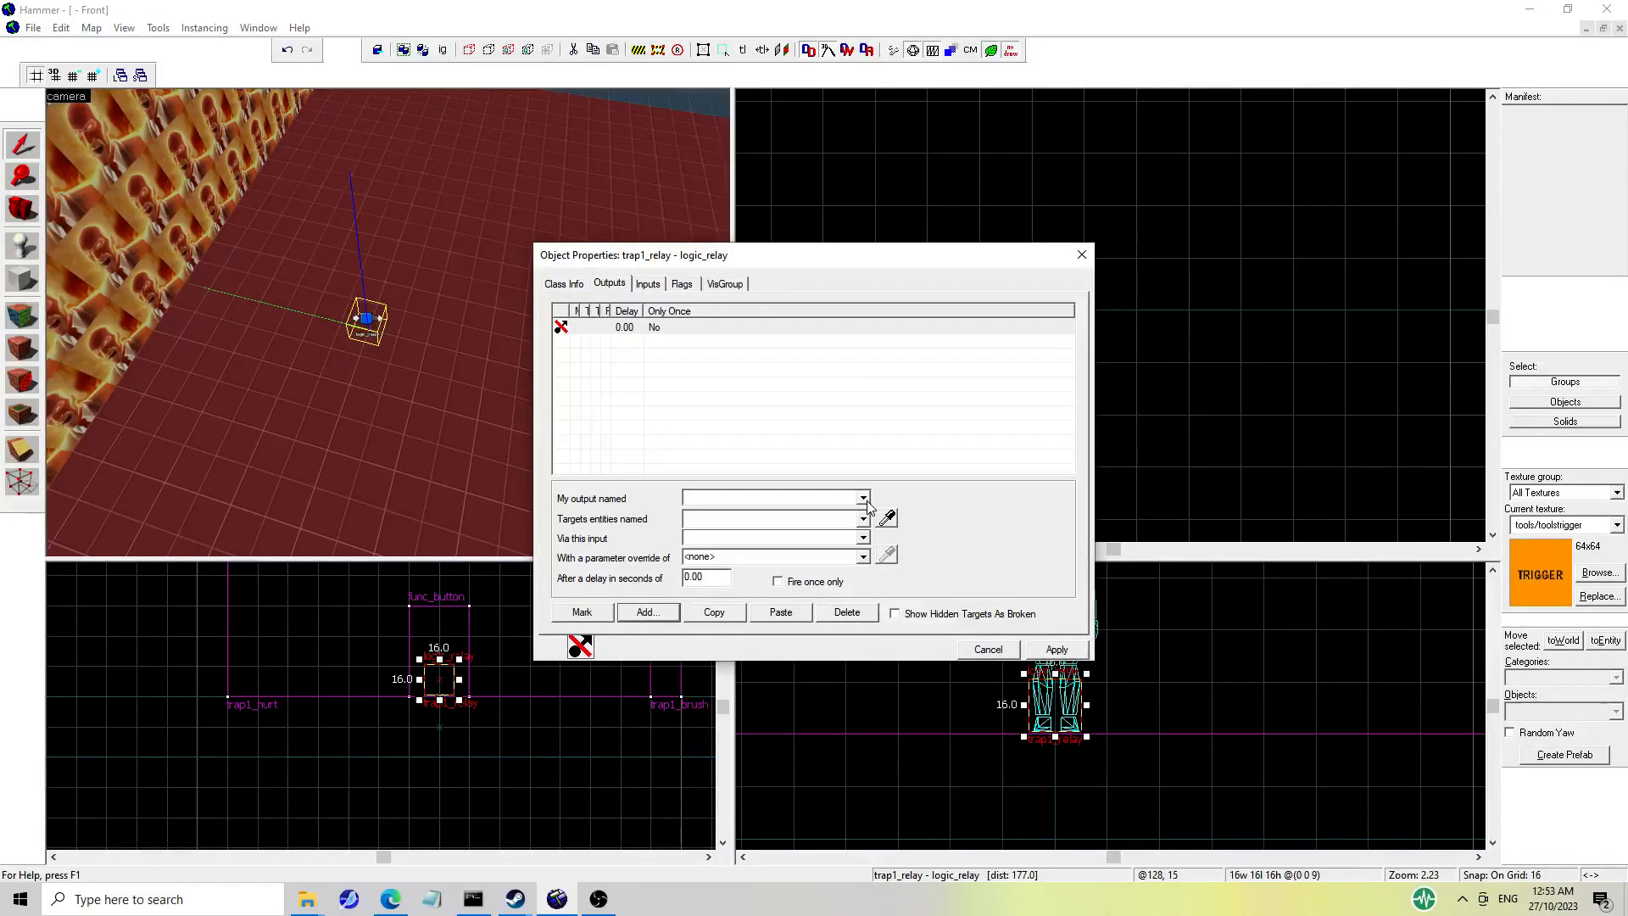
pyautogui.click(864, 500)
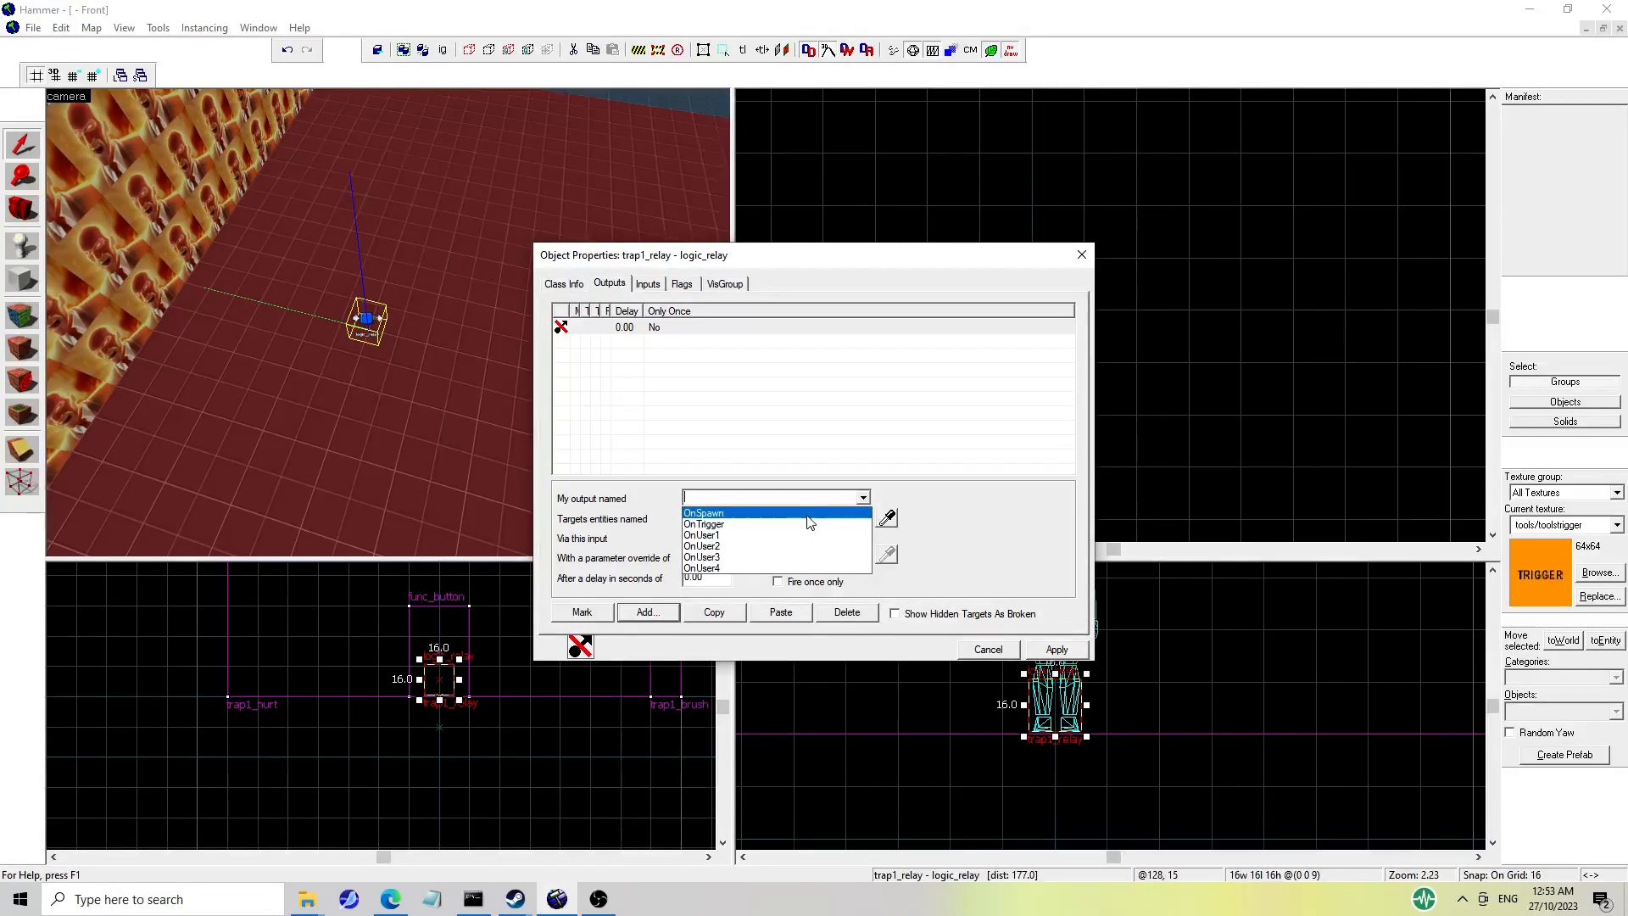
pyautogui.click(802, 514)
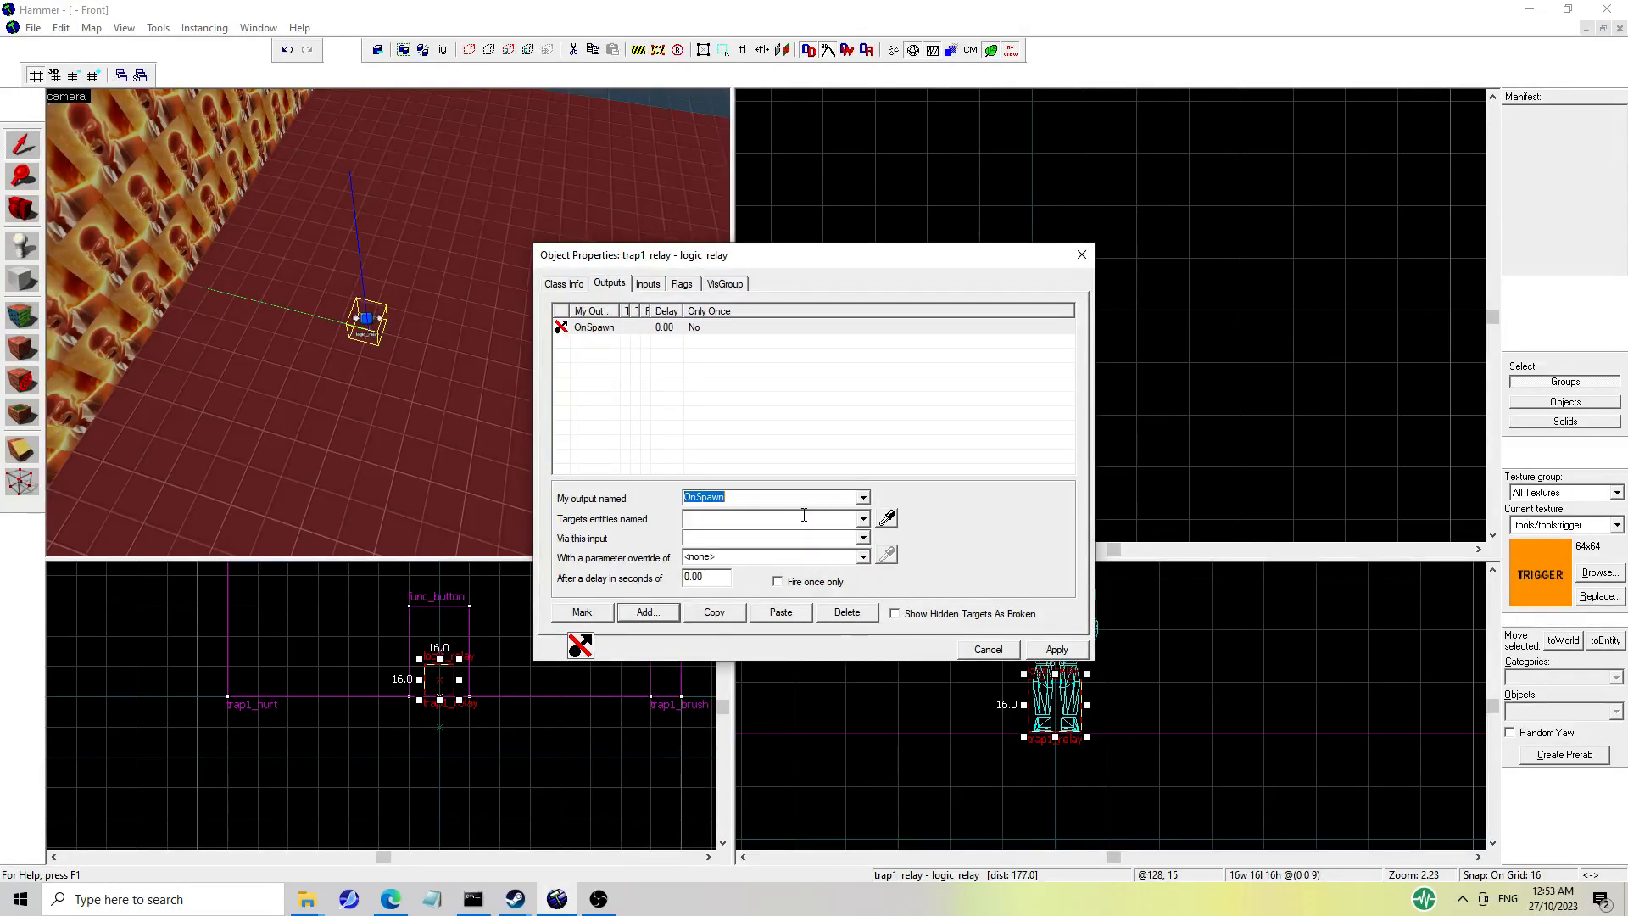
pyautogui.click(863, 497)
pyautogui.click(805, 523)
# Set the target entity of the relay's OnTrigger output to trap1_brush and close the properties.
pyautogui.click(863, 518)
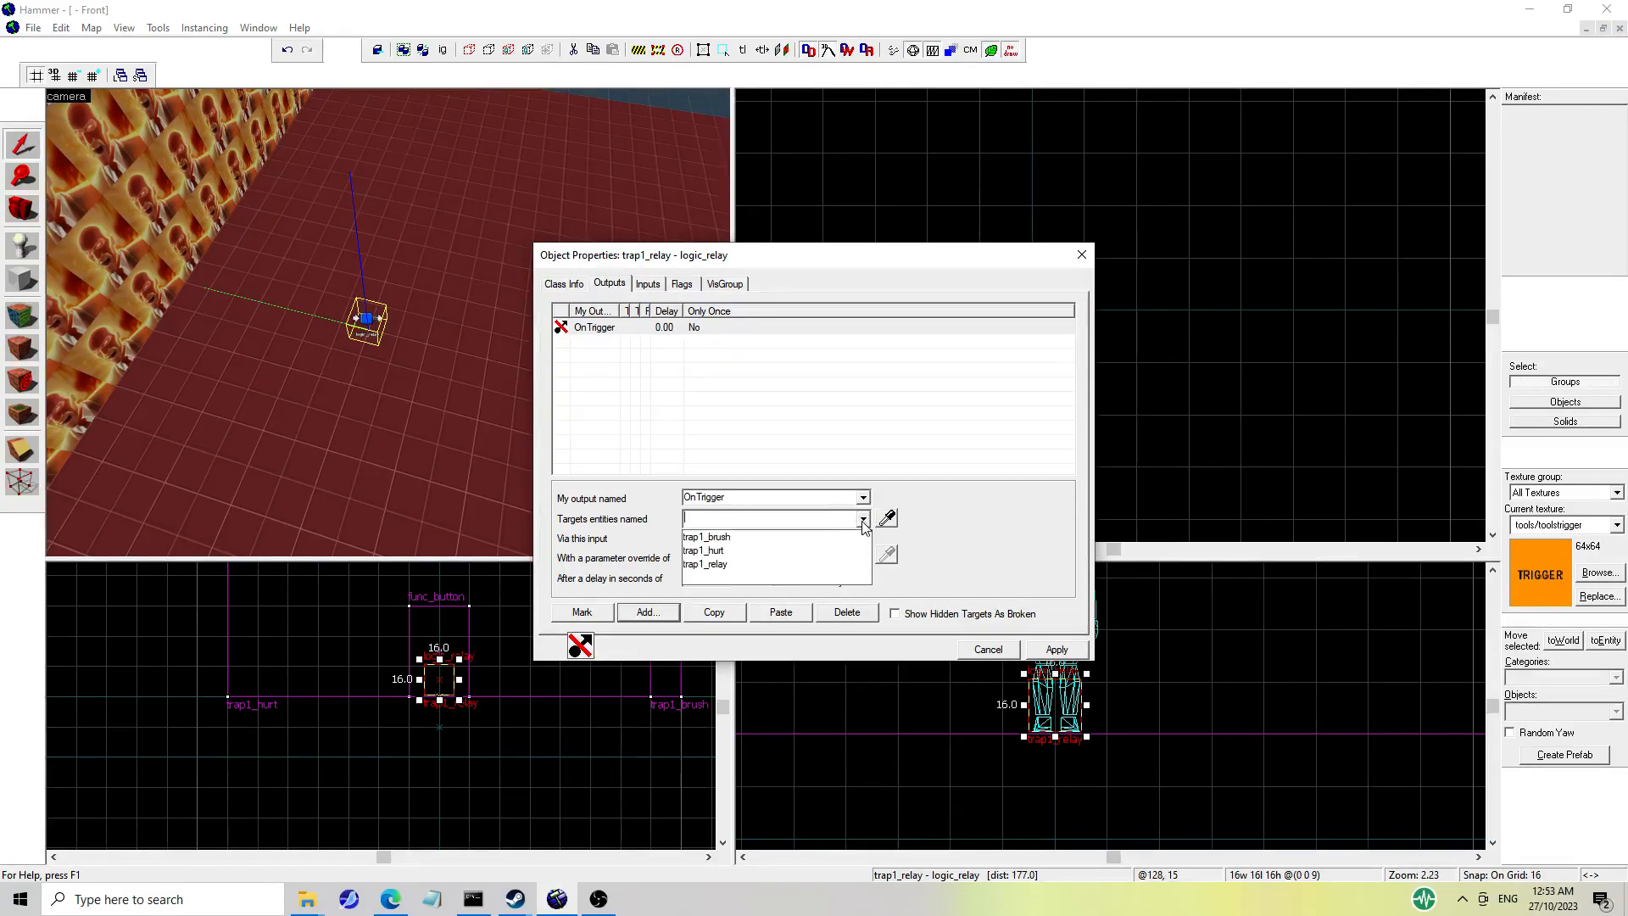
pyautogui.click(819, 521)
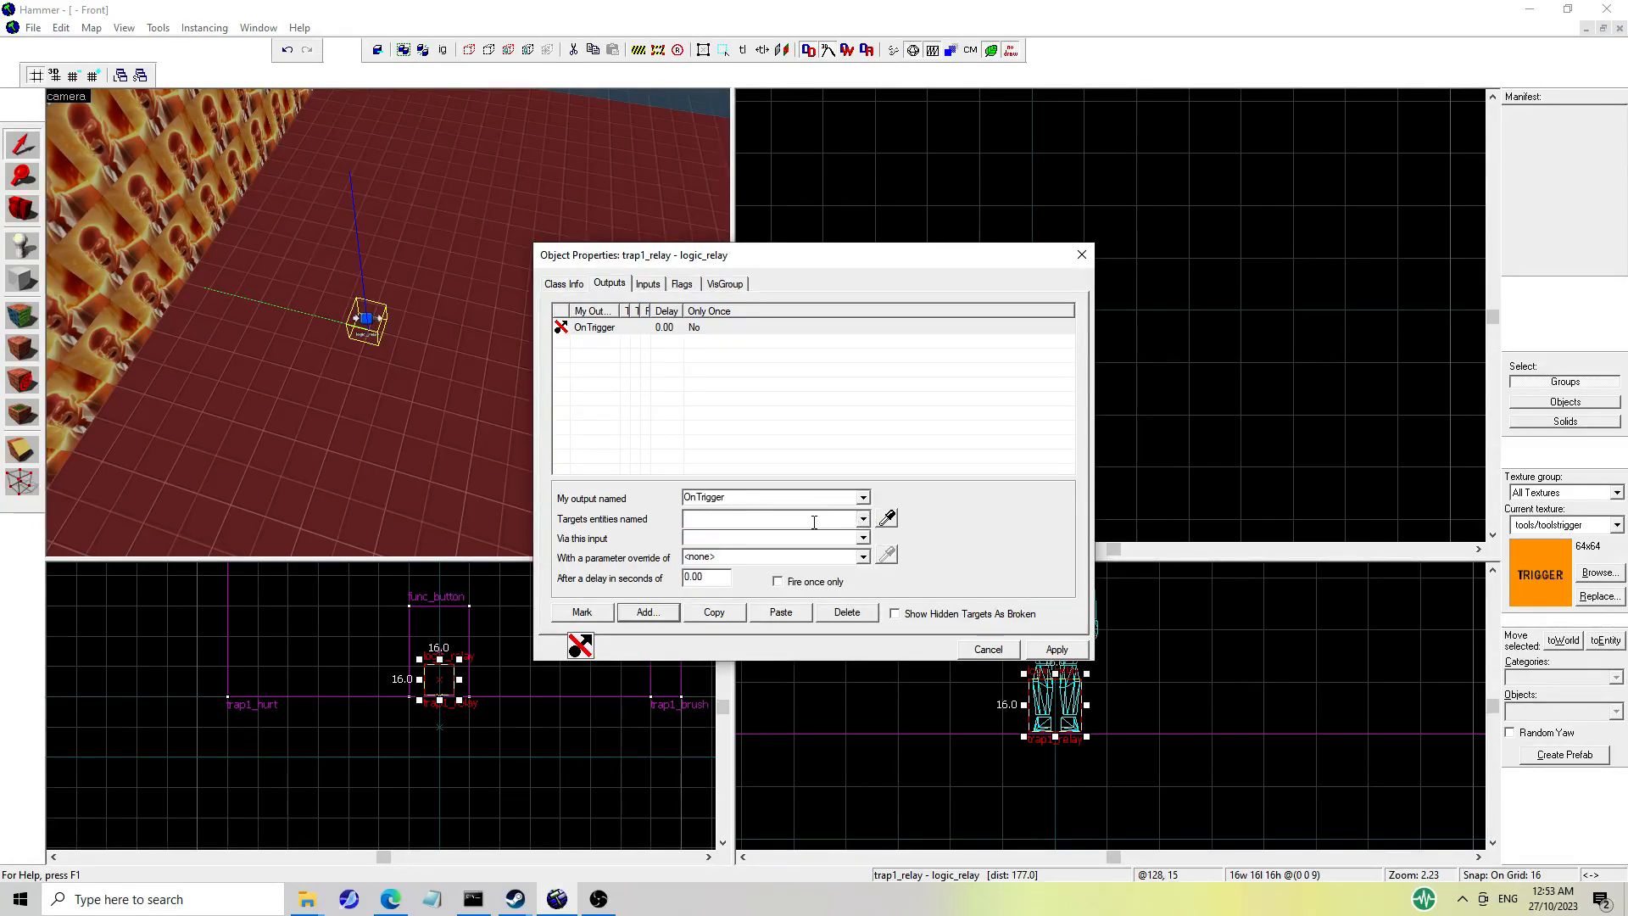
pyautogui.click(863, 518)
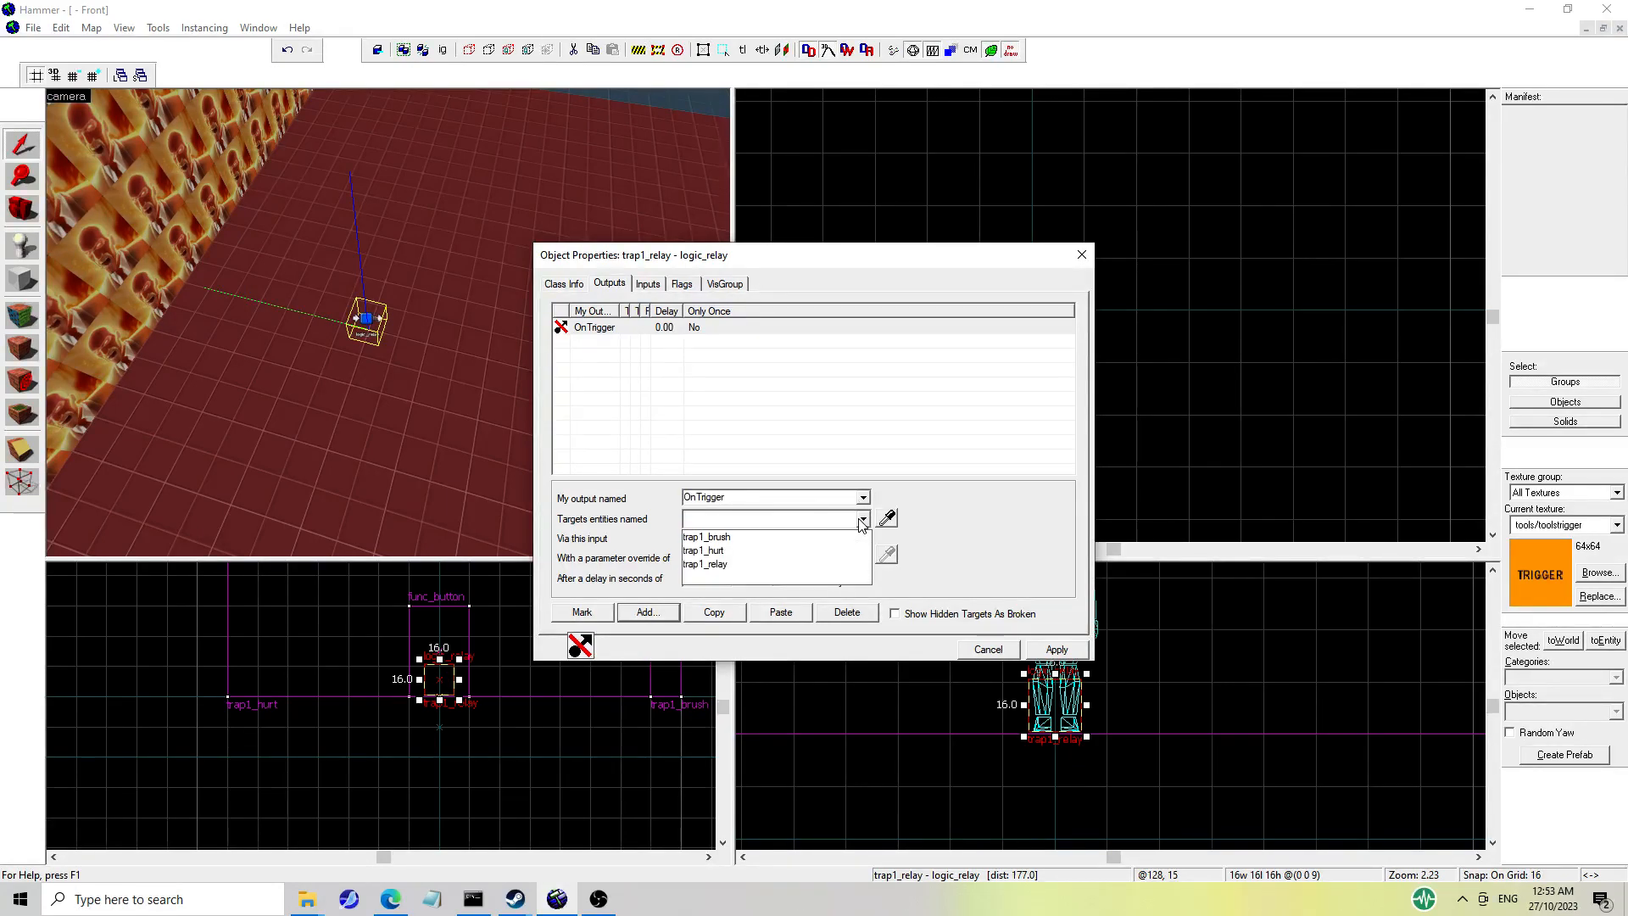
pyautogui.click(800, 538)
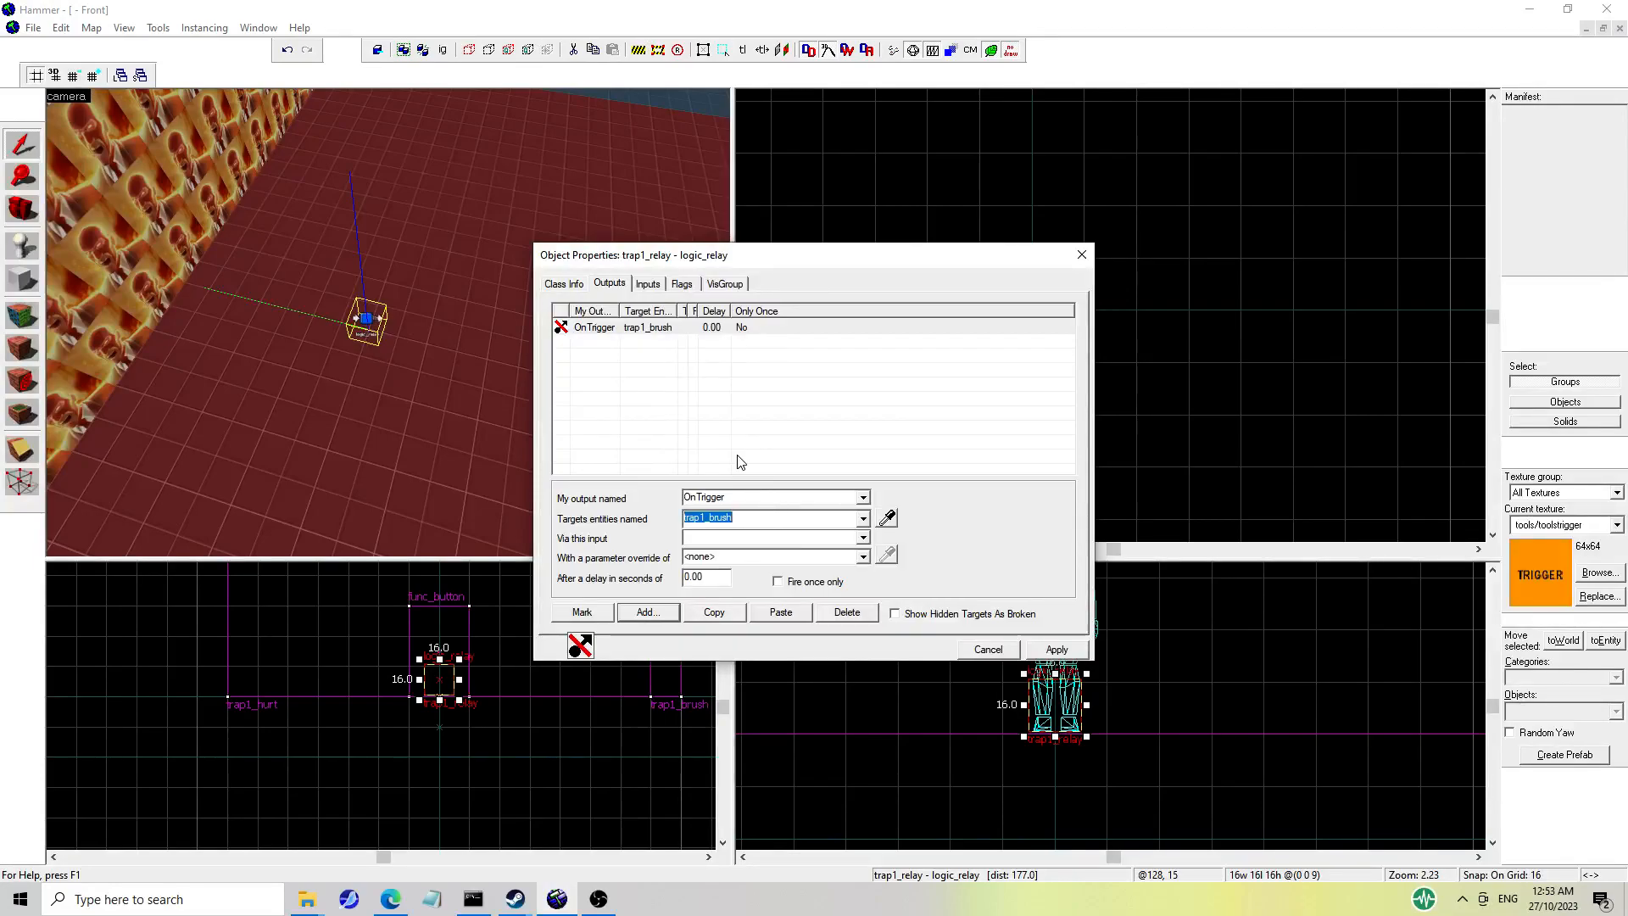
pyautogui.click(1080, 254)
# Examine the trap1_brush wall and the trap1_hurt volume from outside and inside in the 3D view.
pyautogui.press('z')
pyautogui.press('s')
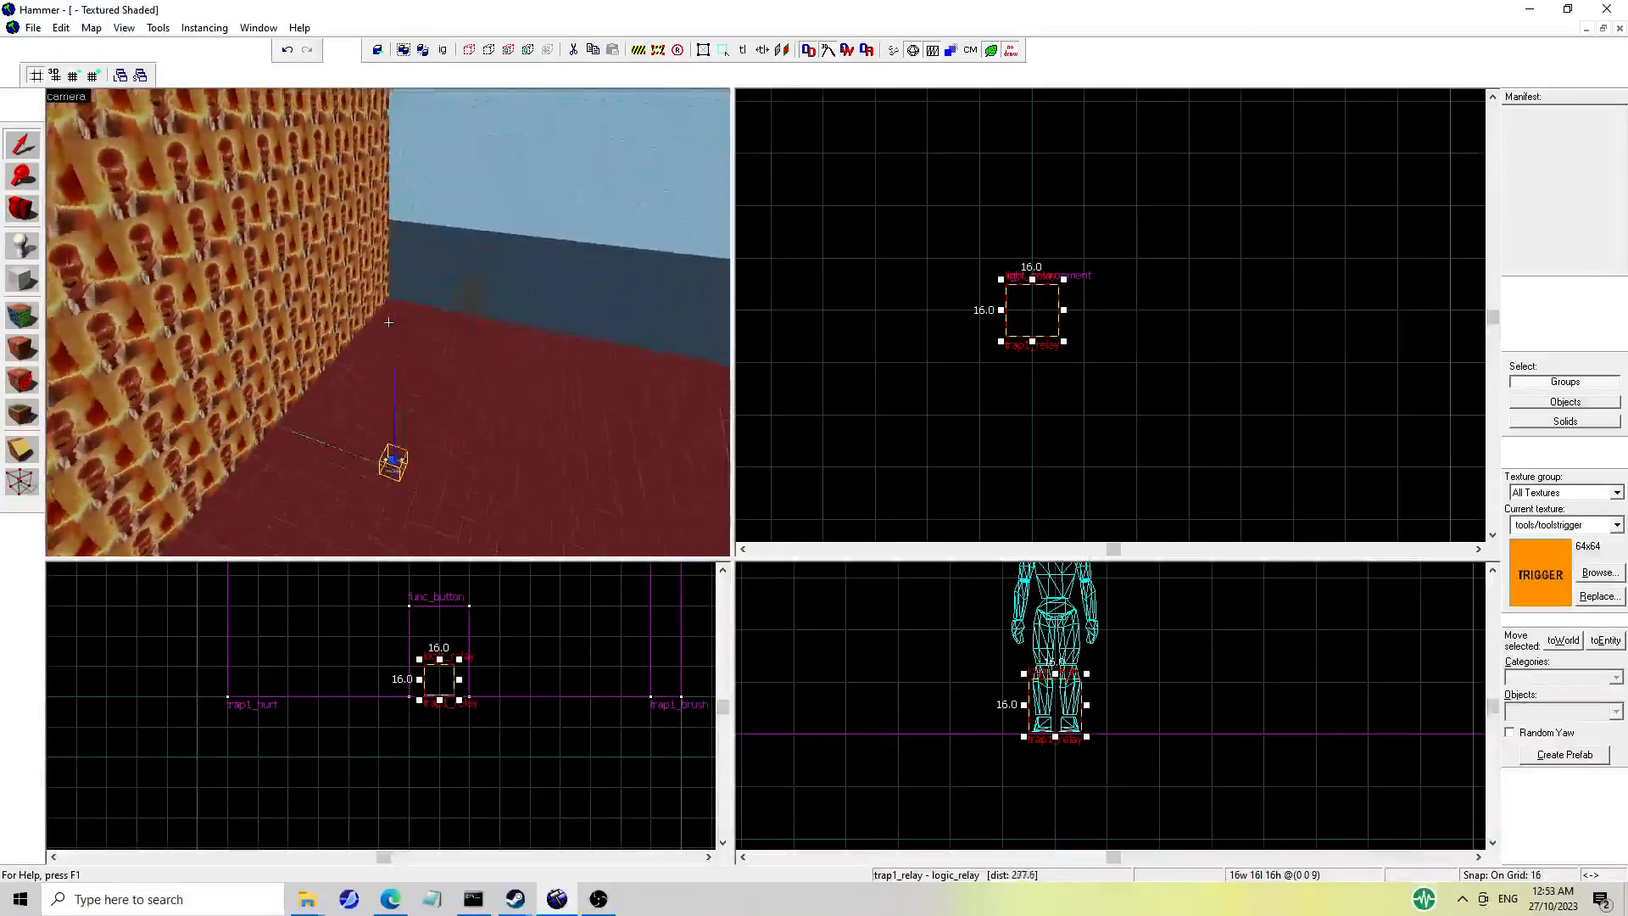
pyautogui.press('z')
pyautogui.click(455, 343)
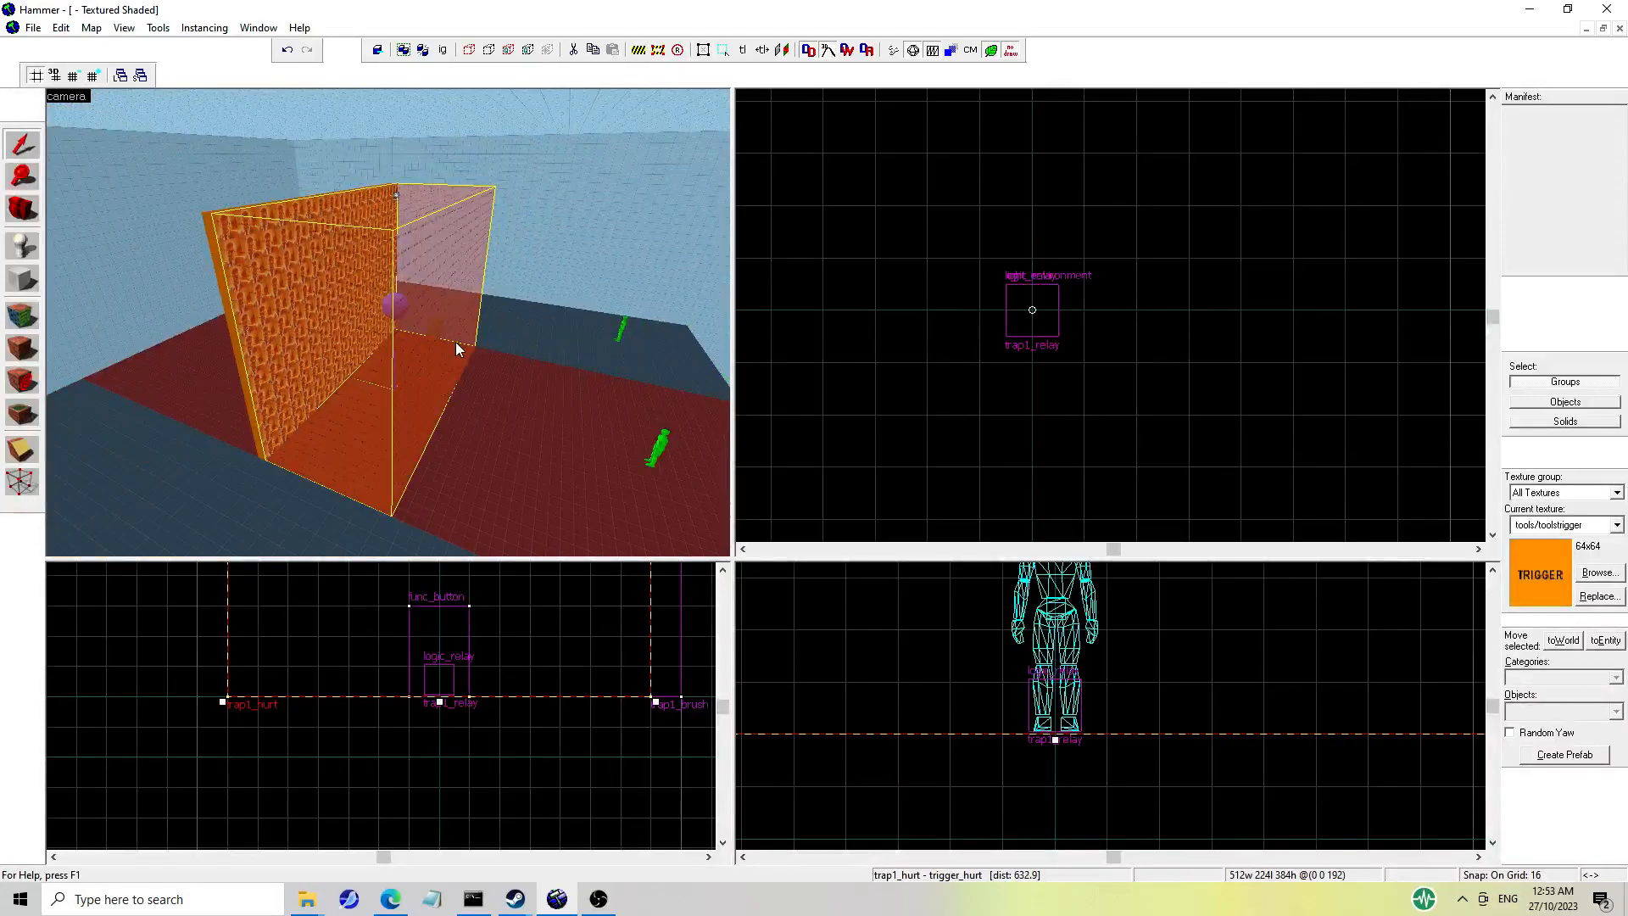
pyautogui.click(459, 343)
pyautogui.press('w')
pyautogui.press('a')
pyautogui.click(416, 363)
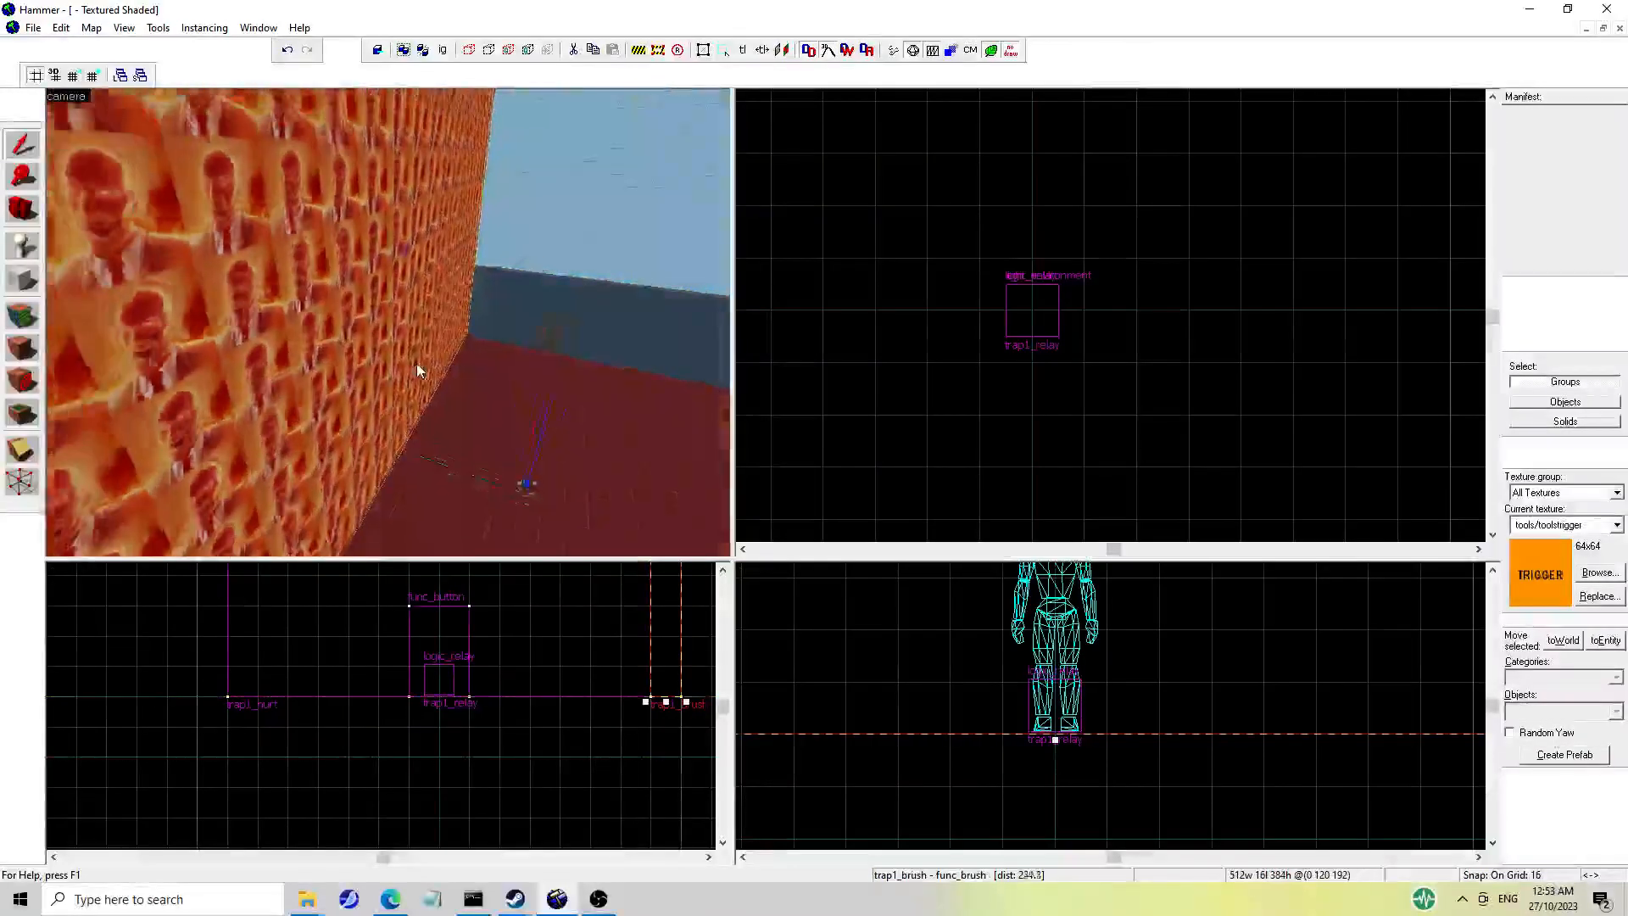
pyautogui.press('s')
pyautogui.click(475, 299)
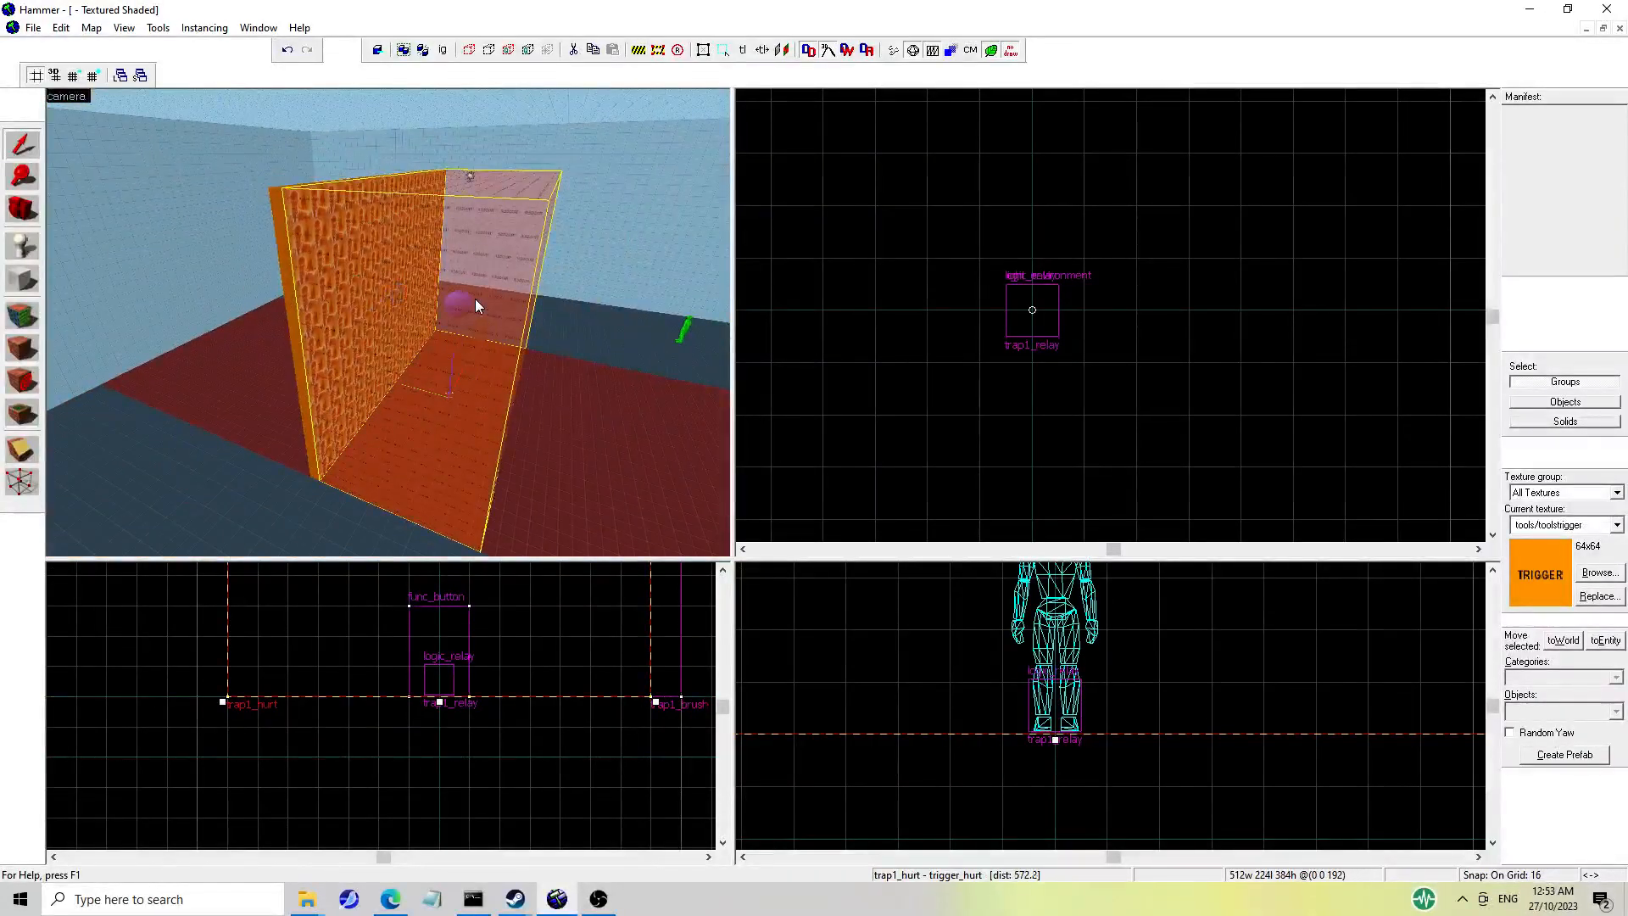
pyautogui.press('w')
pyautogui.press('z')
pyautogui.press('z')
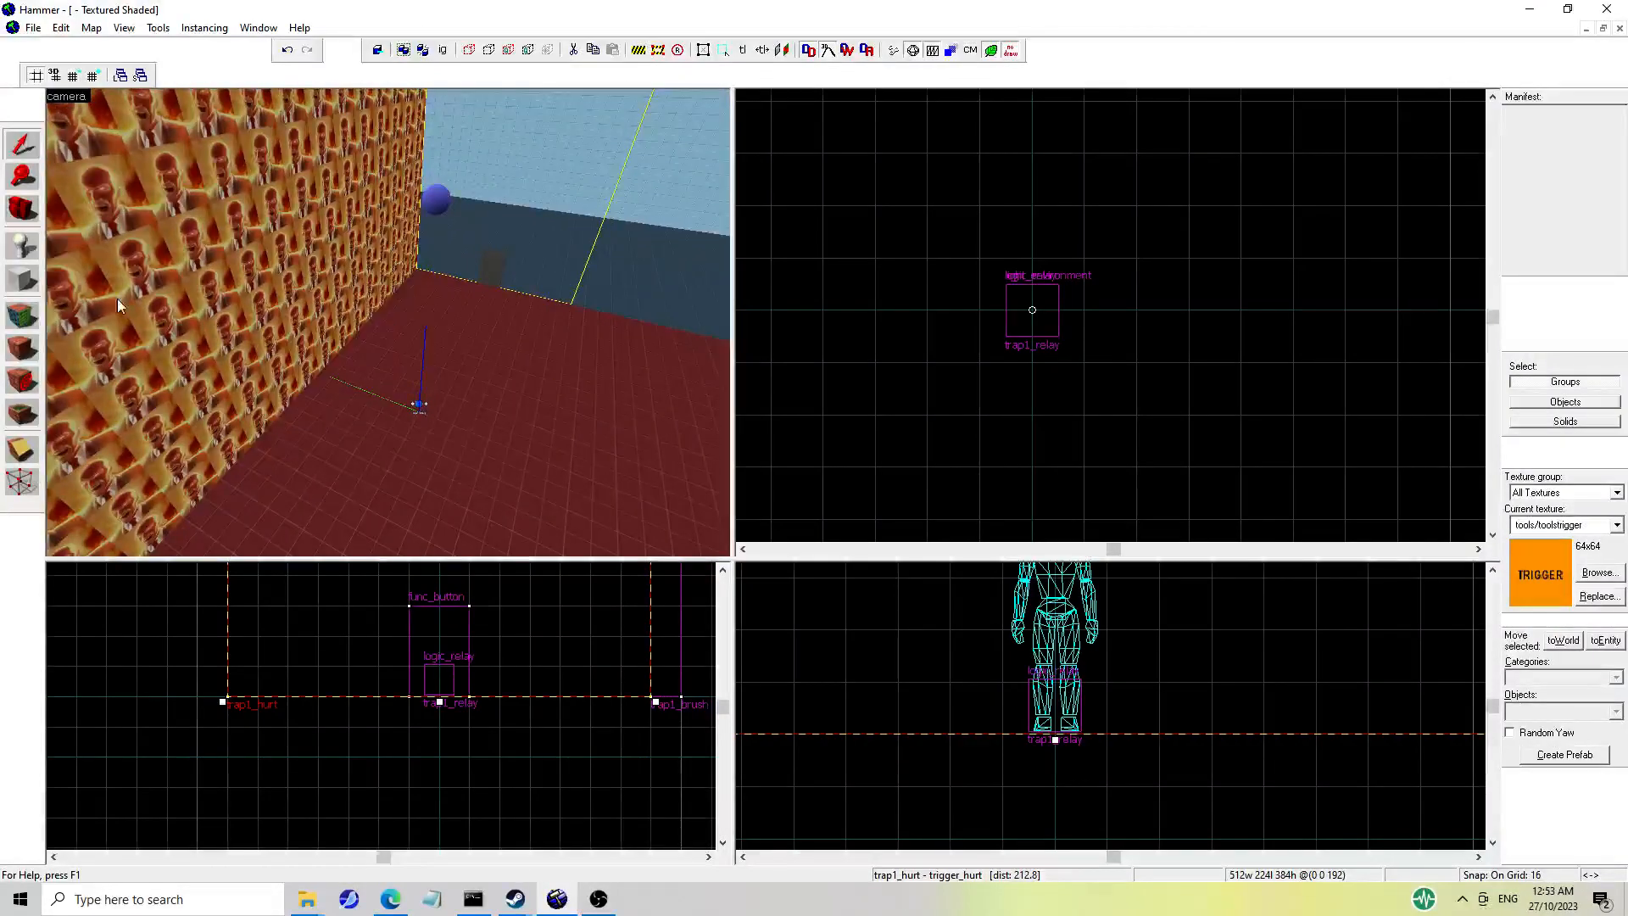
# Place an ambient_generic entity on the textured face of the trap wall.
pyautogui.click(26, 247)
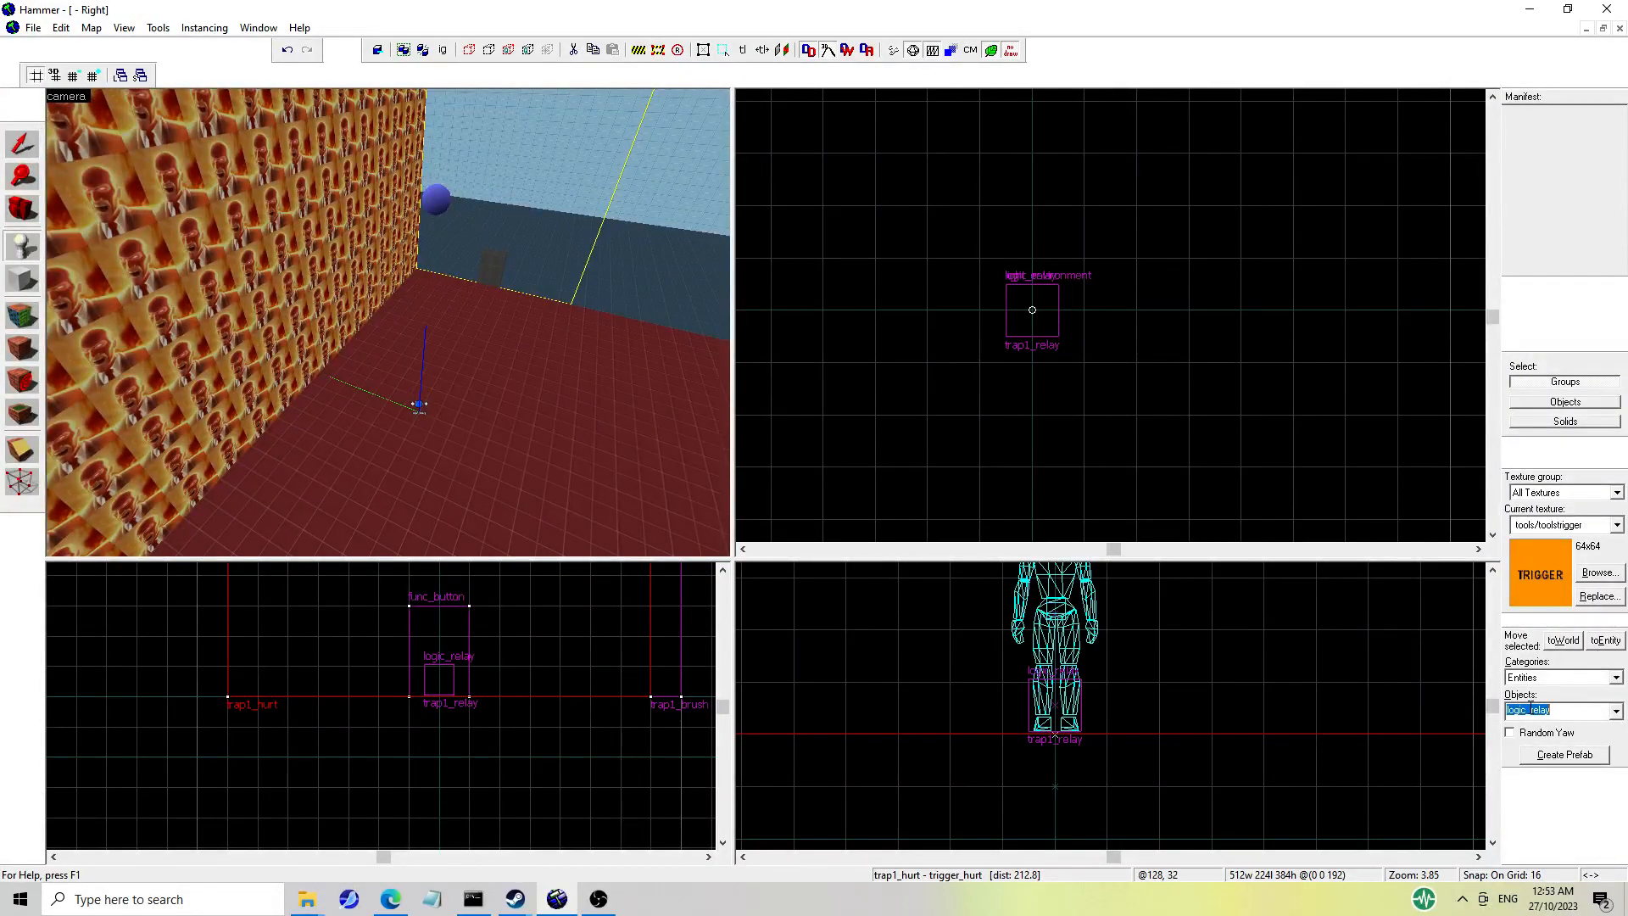
pyautogui.write('ambie')
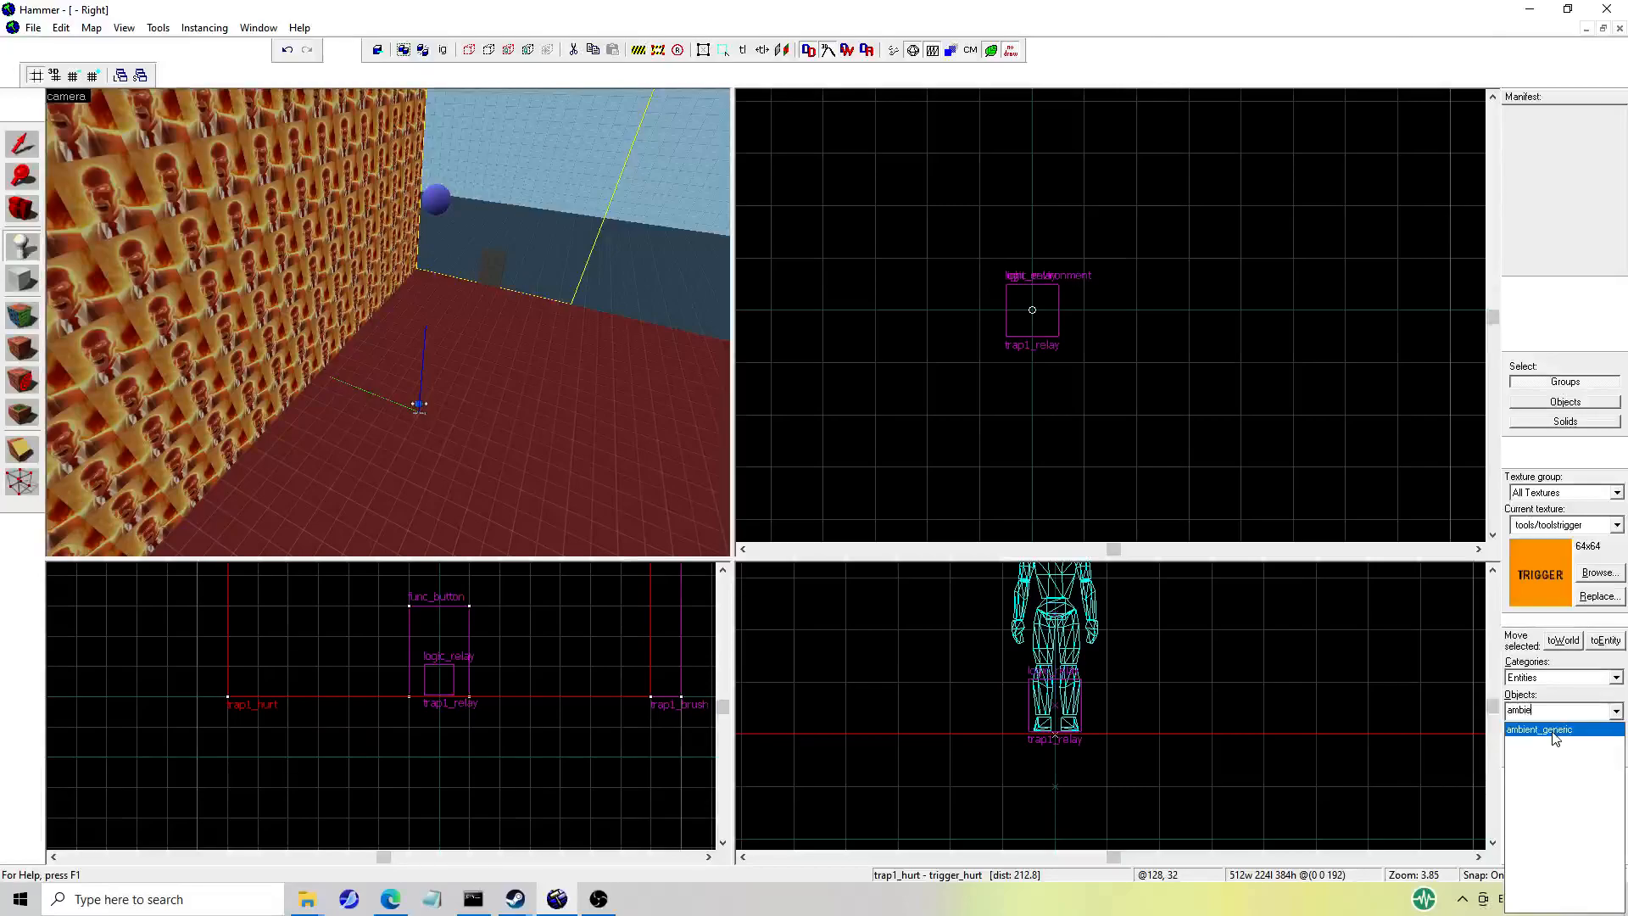
pyautogui.click(1551, 730)
pyautogui.click(240, 172)
# Select the ambient_generic and move it above the map origin to about 0 0 128.
pyautogui.click(25, 149)
pyautogui.scroll(-5, 941, 263)
pyautogui.moveTo(936, 228); pyautogui.dragTo(977, 353)
pyautogui.scroll(-5, 1013, 704)
pyautogui.moveTo(1024, 587); pyautogui.dragTo(1021, 647)
# Set the Sound Name of the ambient_generic to vo\spy_painsevere01.mp3, filtering the raw sounds by spy.
pyautogui.hotkey('alt', 'Return')
pyautogui.doubleClick(738, 418)
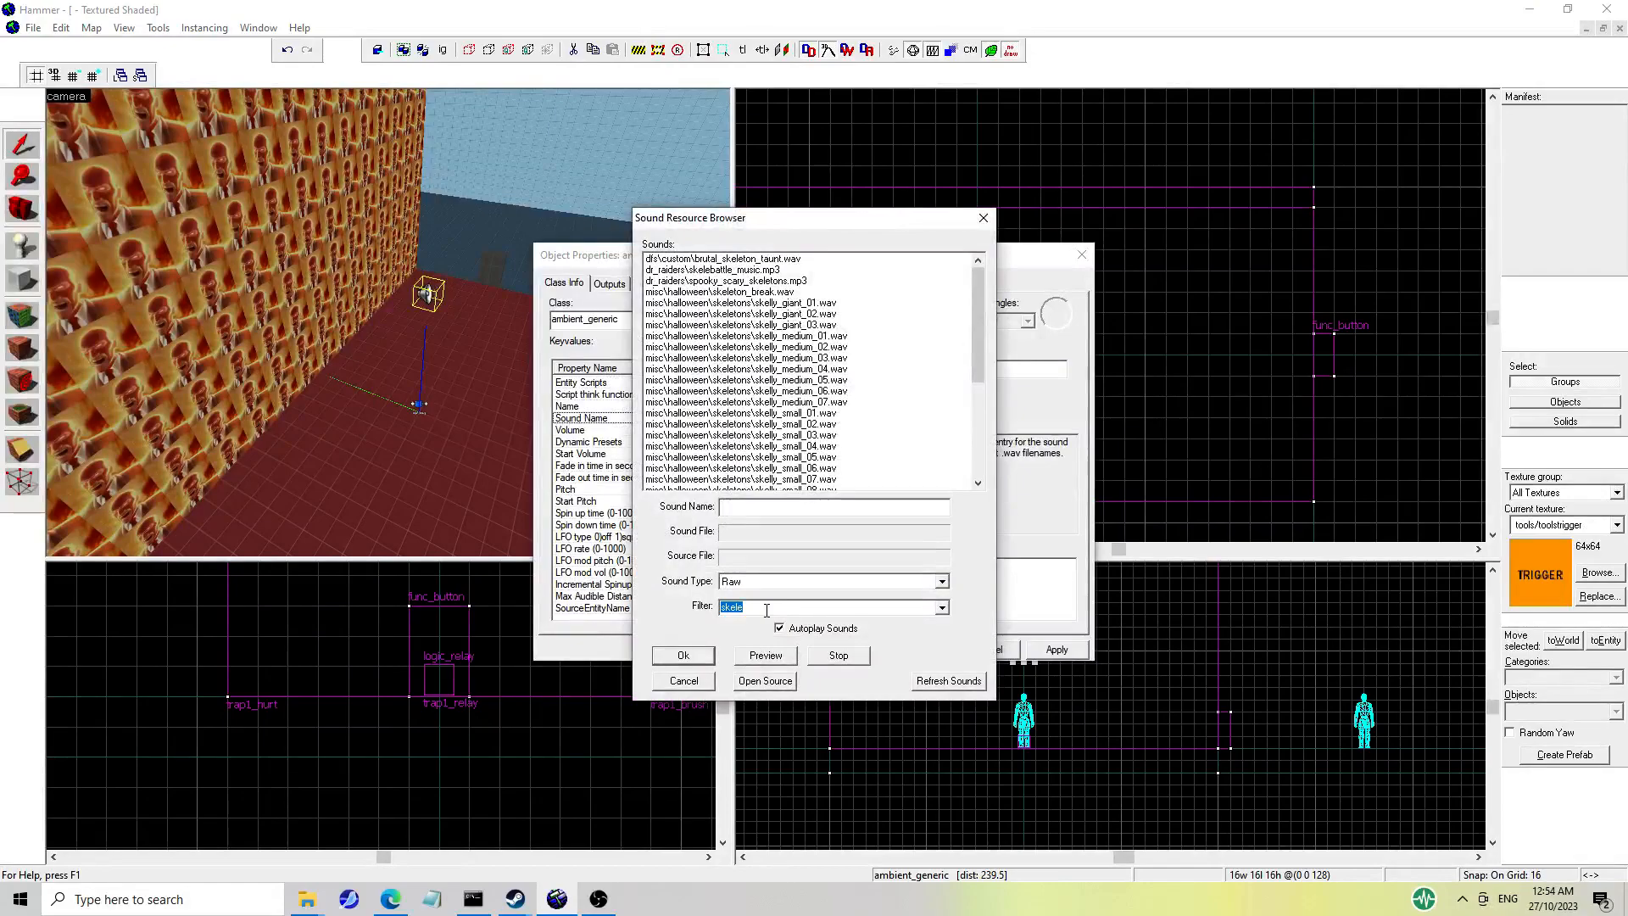
pyautogui.write('sp')
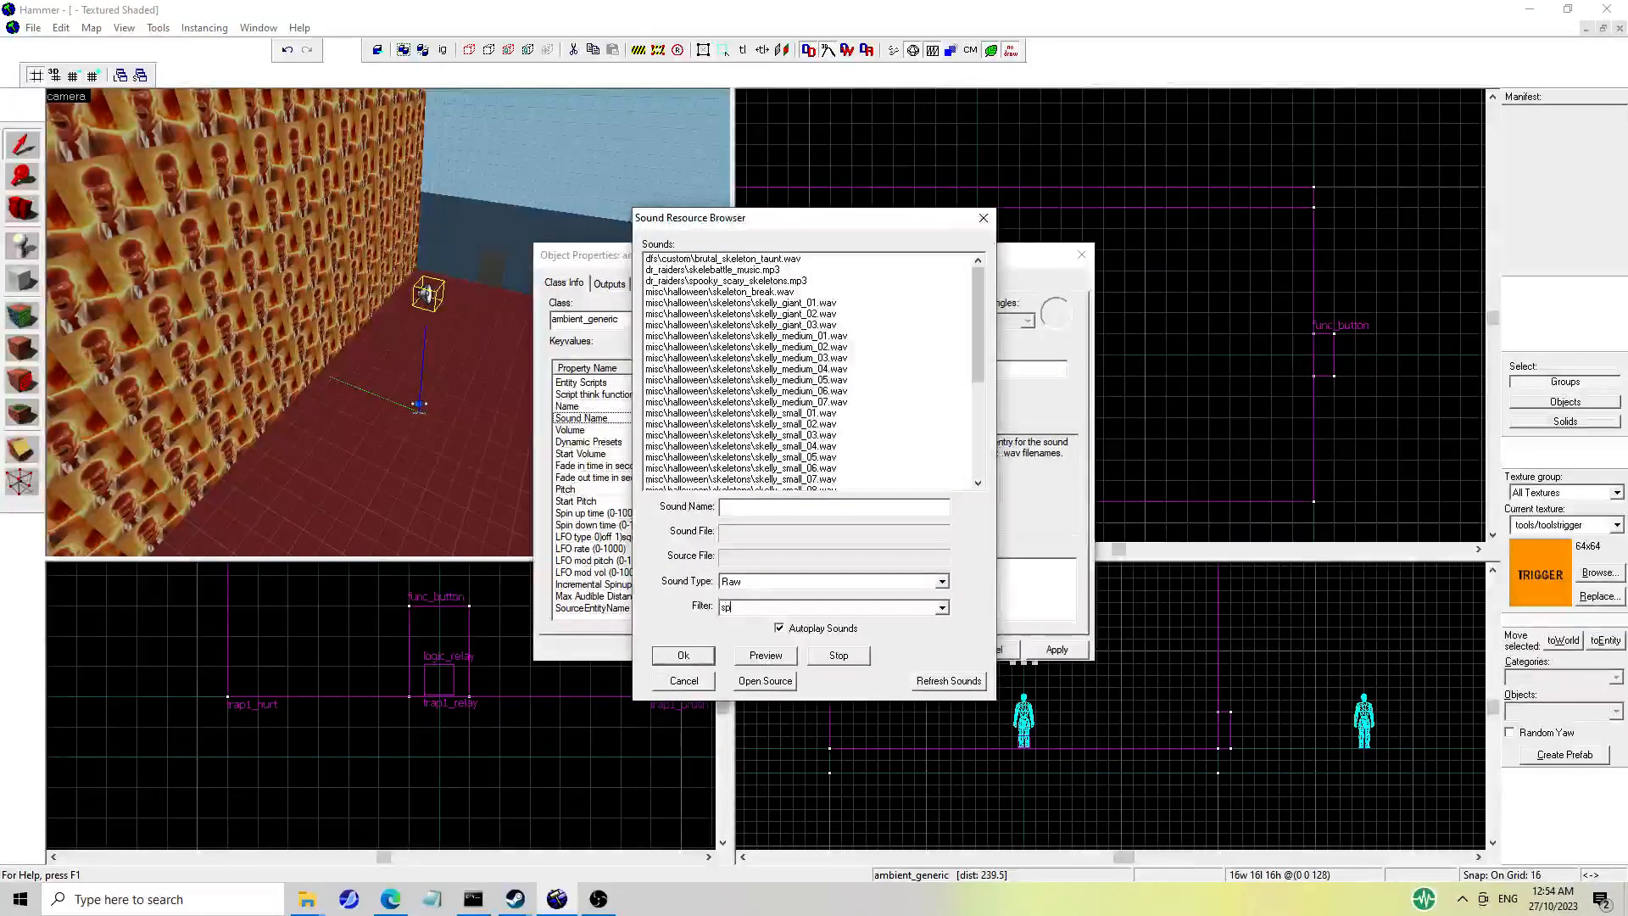
pyautogui.write('y')
pyautogui.click(924, 685)
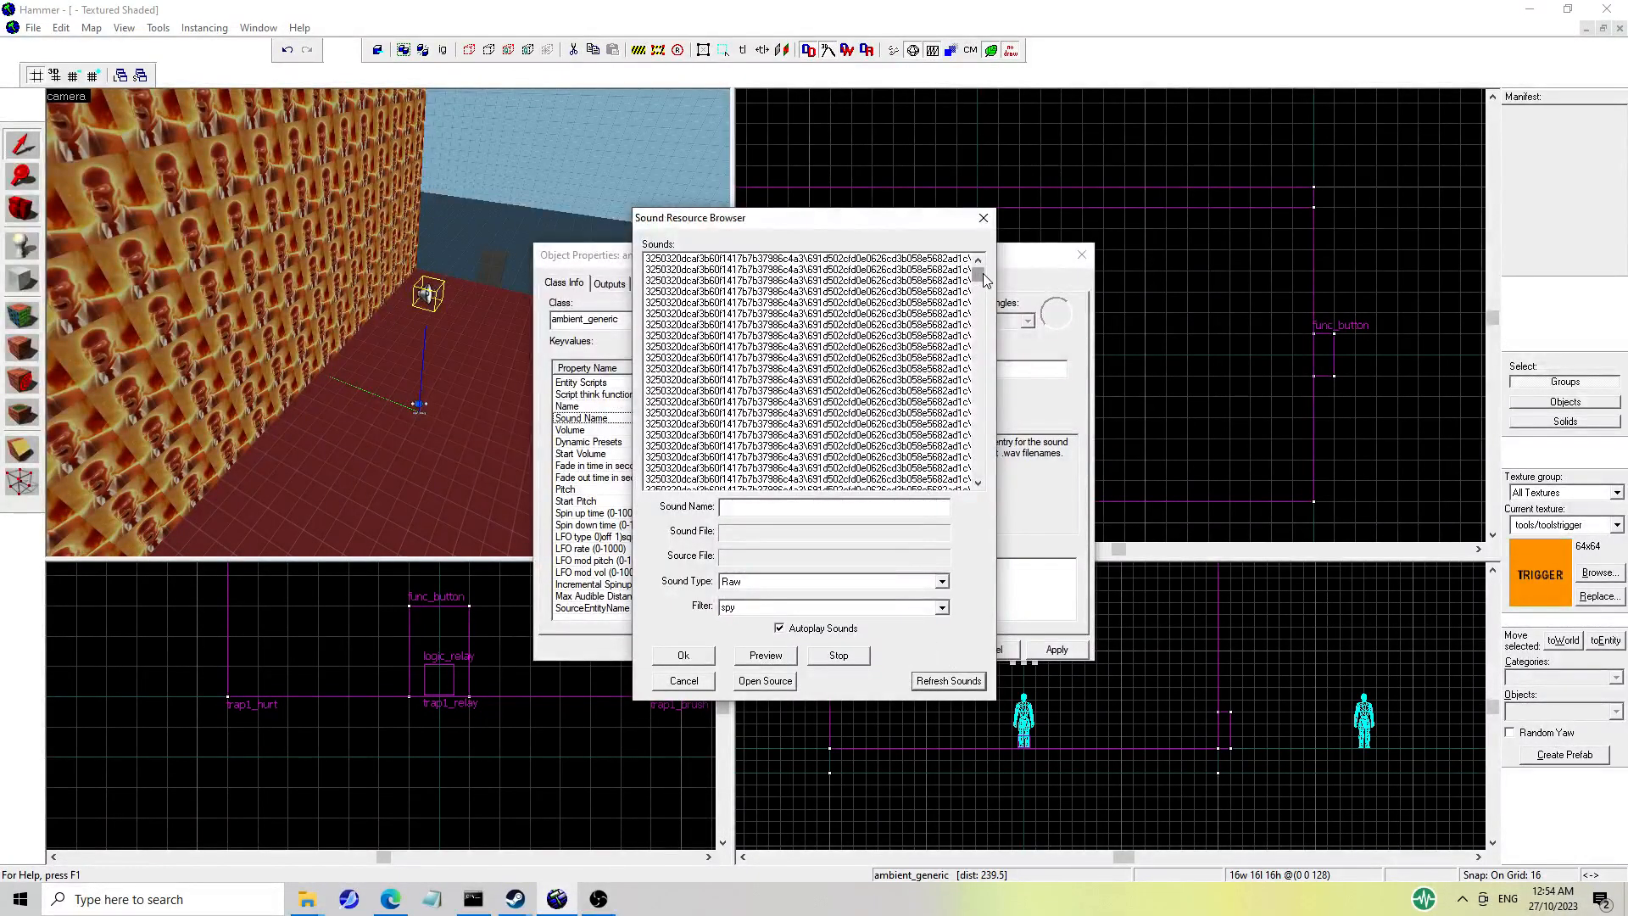
pyautogui.moveTo(984, 280); pyautogui.dragTo(909, 373)
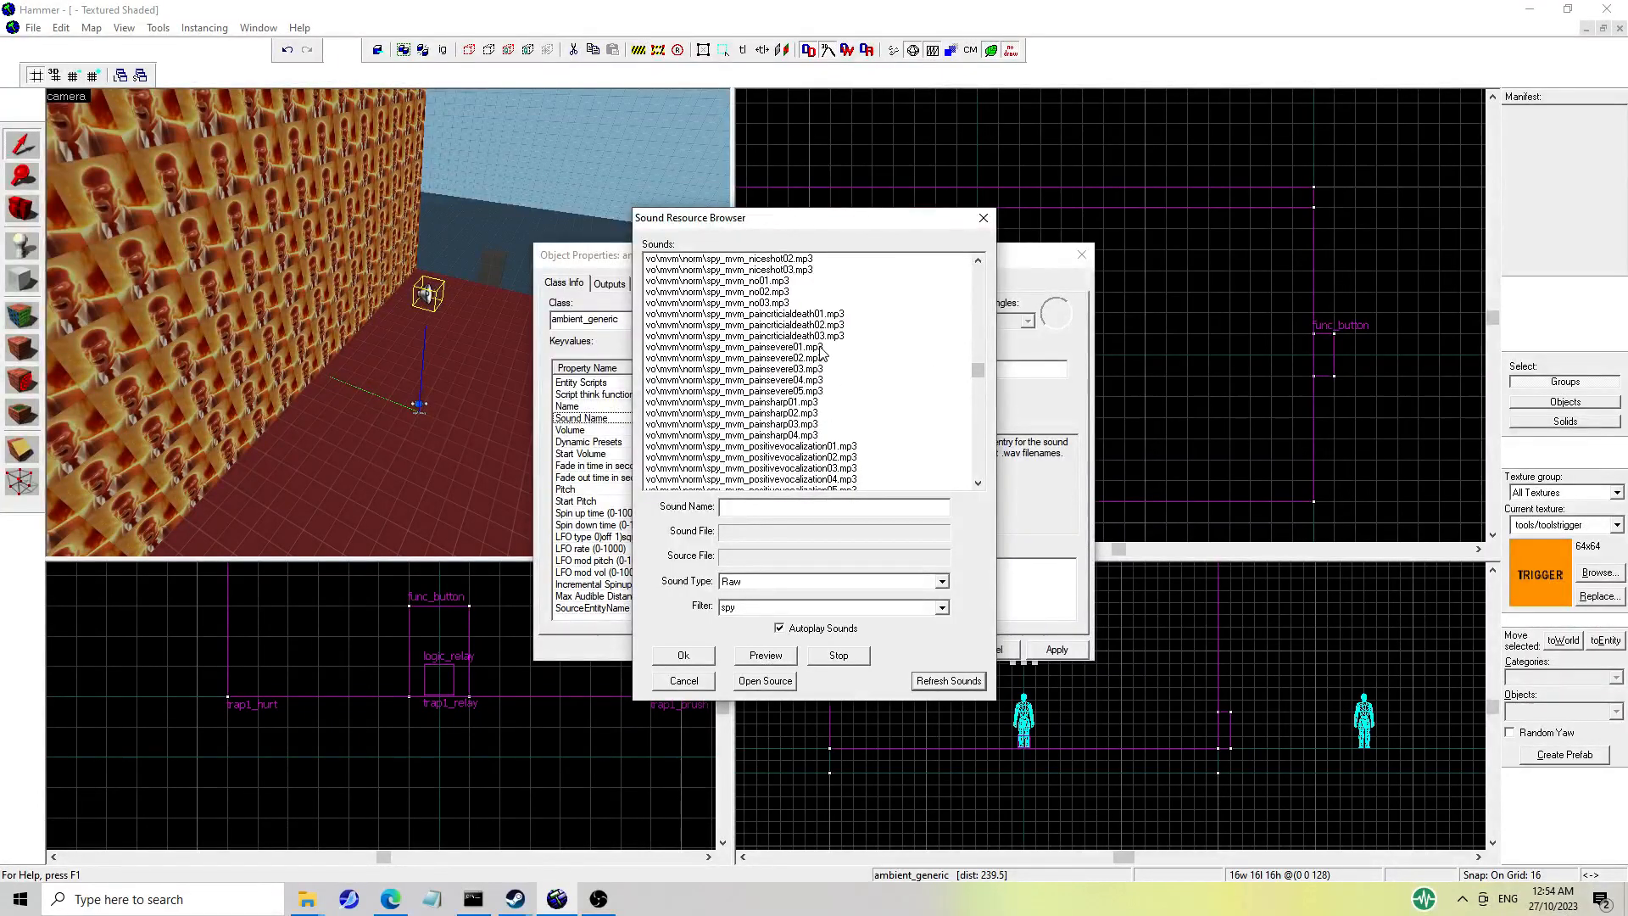
pyautogui.moveTo(975, 368); pyautogui.dragTo(970, 428)
pyautogui.doubleClick(734, 314)
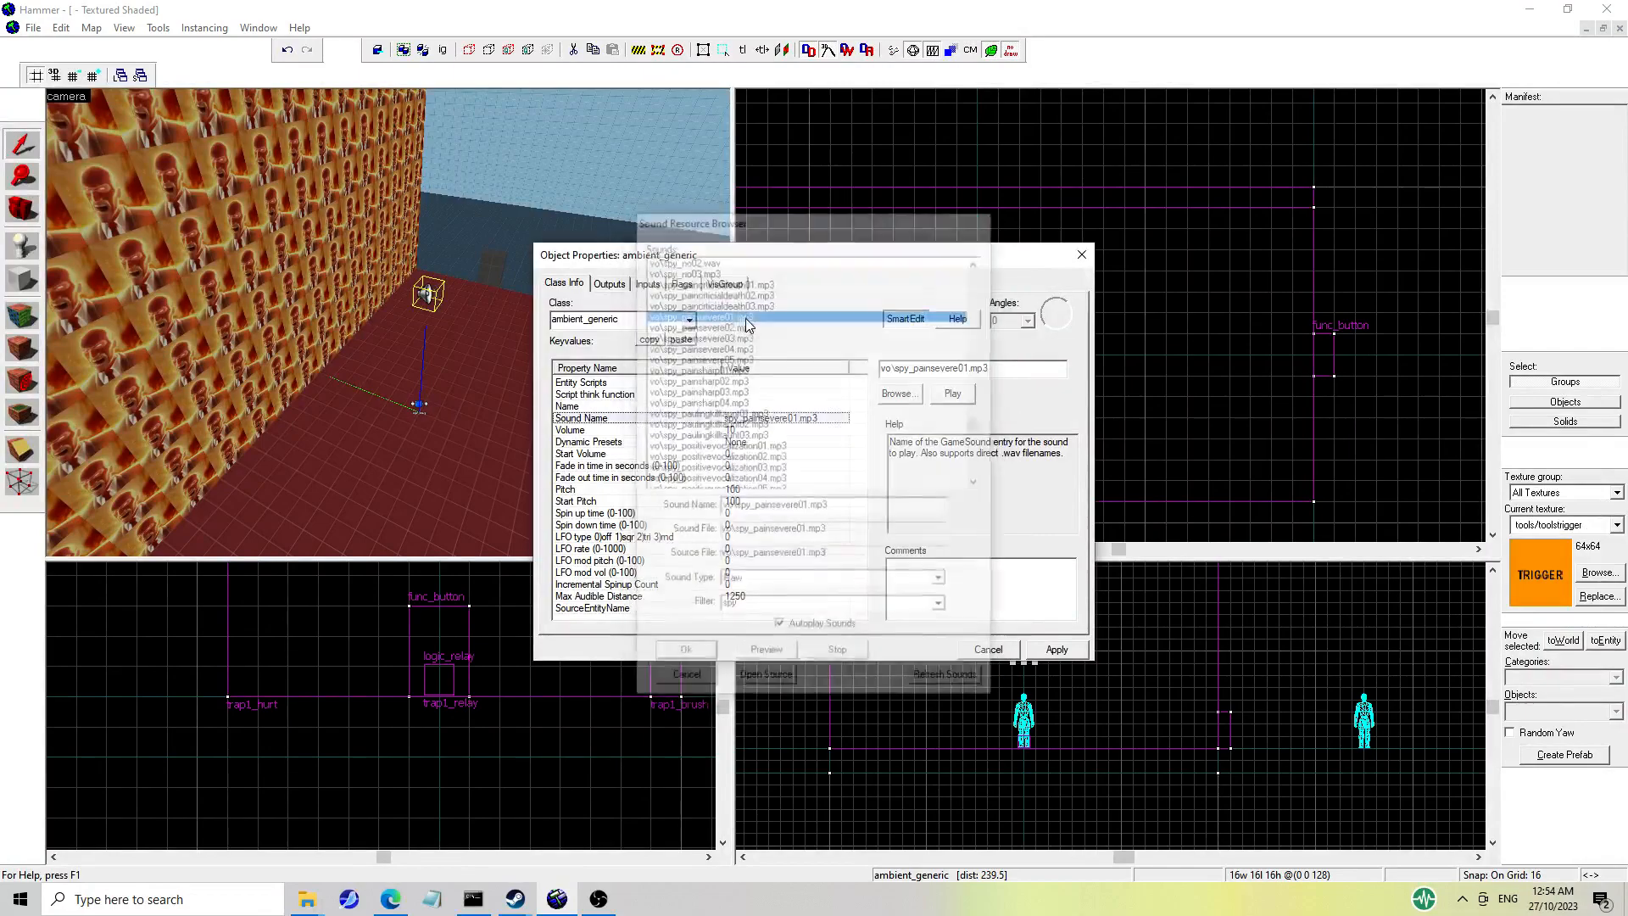
# Name the ambient_generic entity trap1_sound and apply the change.
pyautogui.click(737, 406)
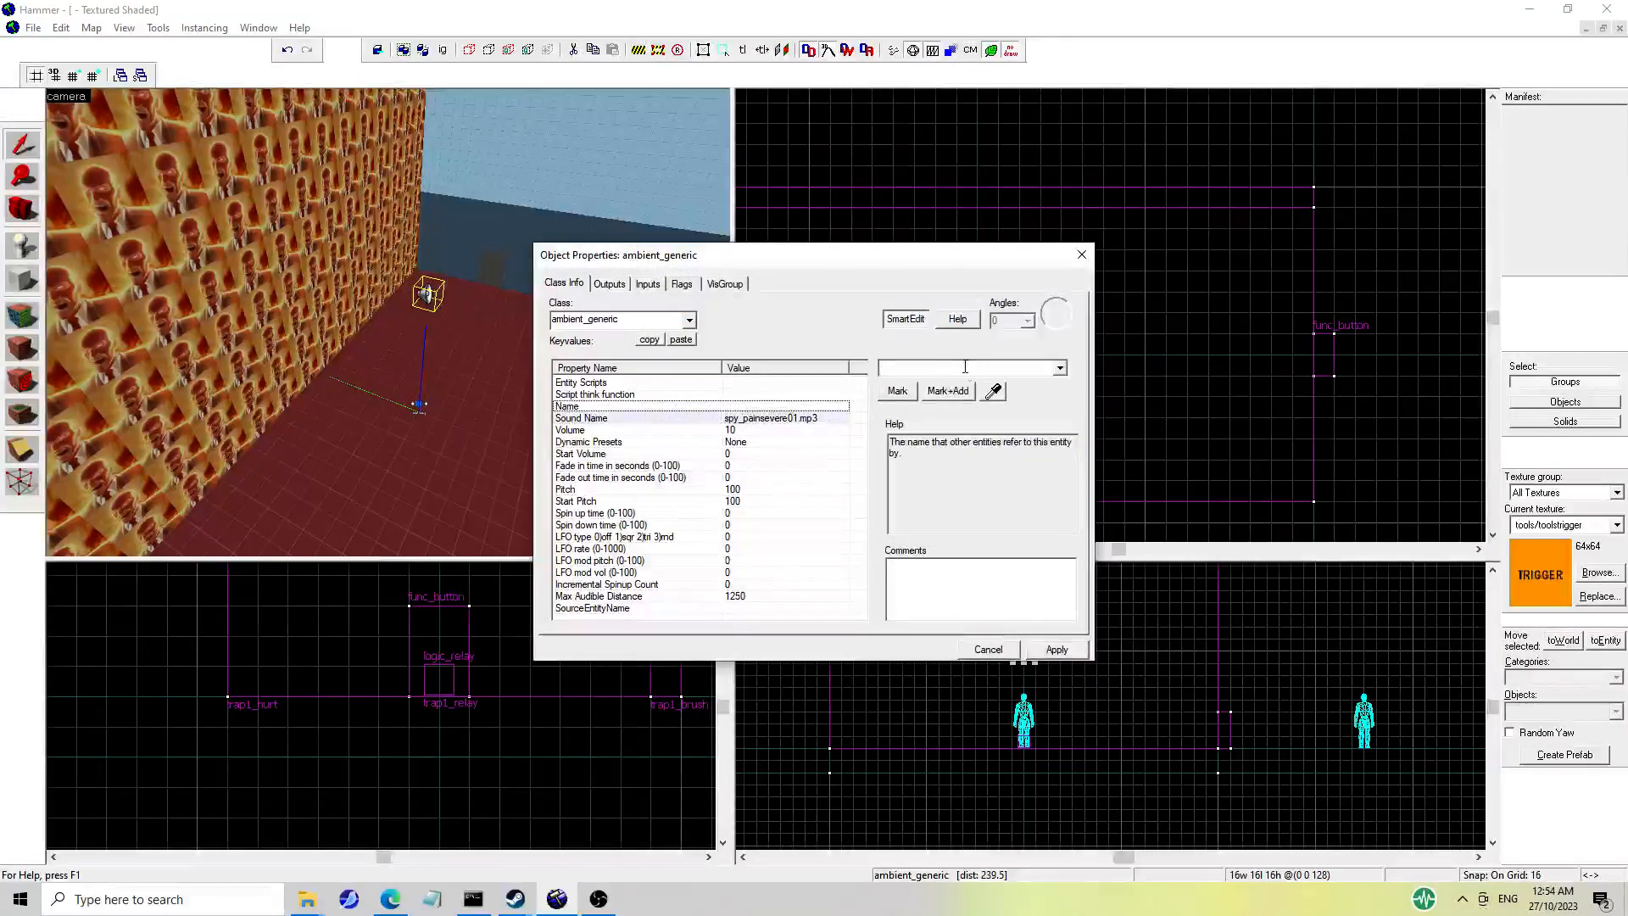
pyautogui.click(955, 368)
pyautogui.write('trap1_sound')
pyautogui.press('Return')
pyautogui.click(681, 284)
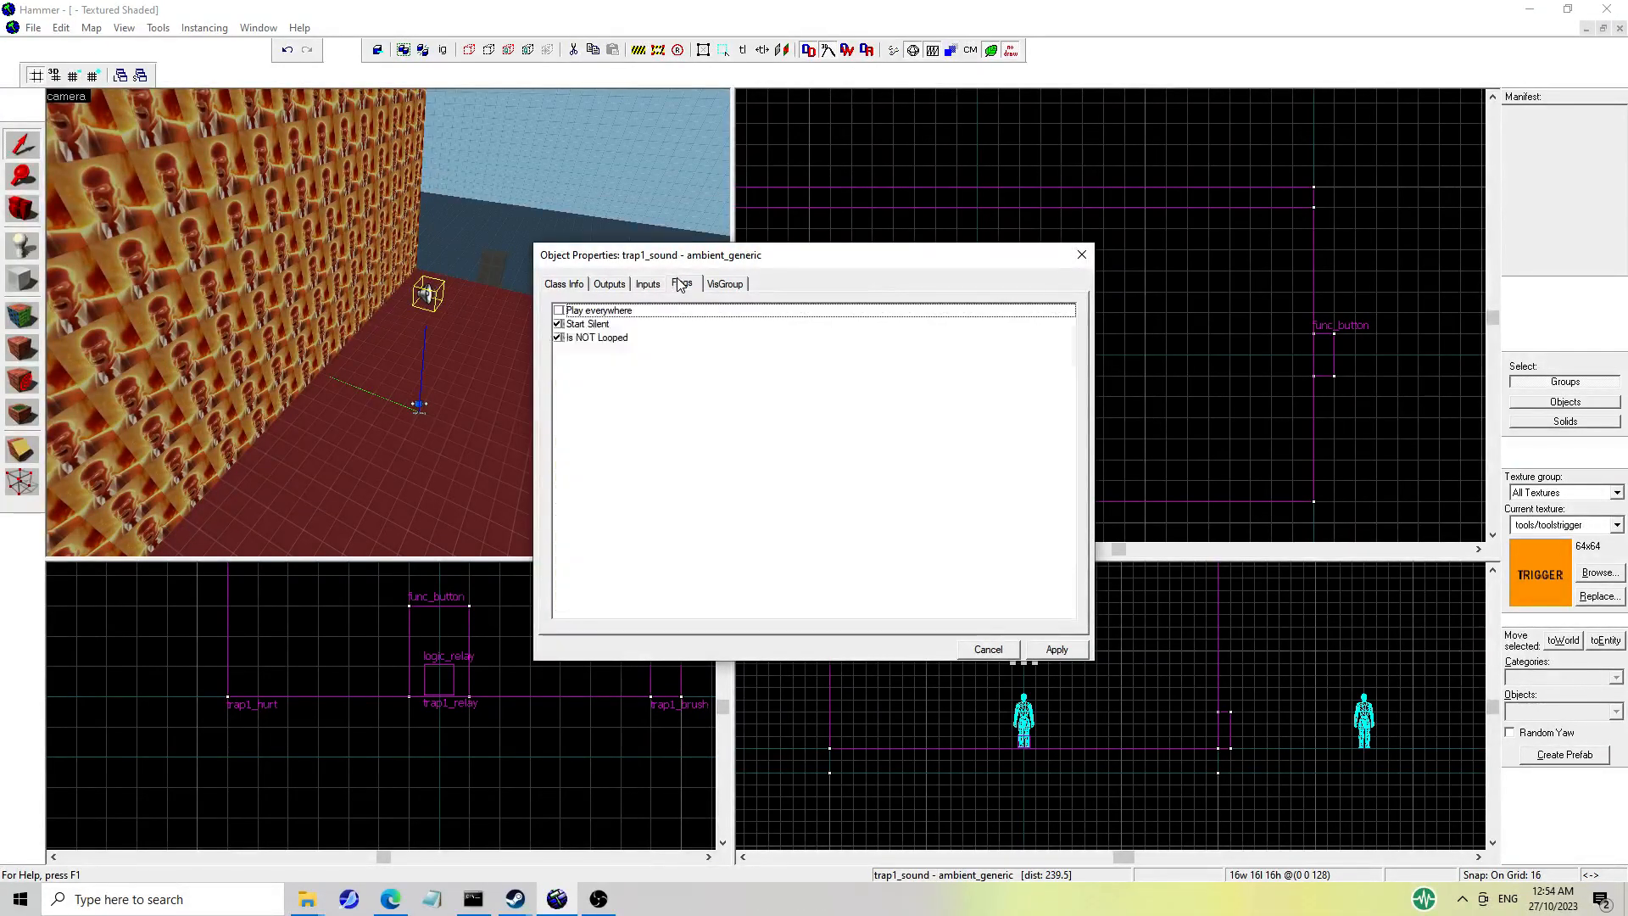
pyautogui.click(1058, 649)
pyautogui.click(1075, 259)
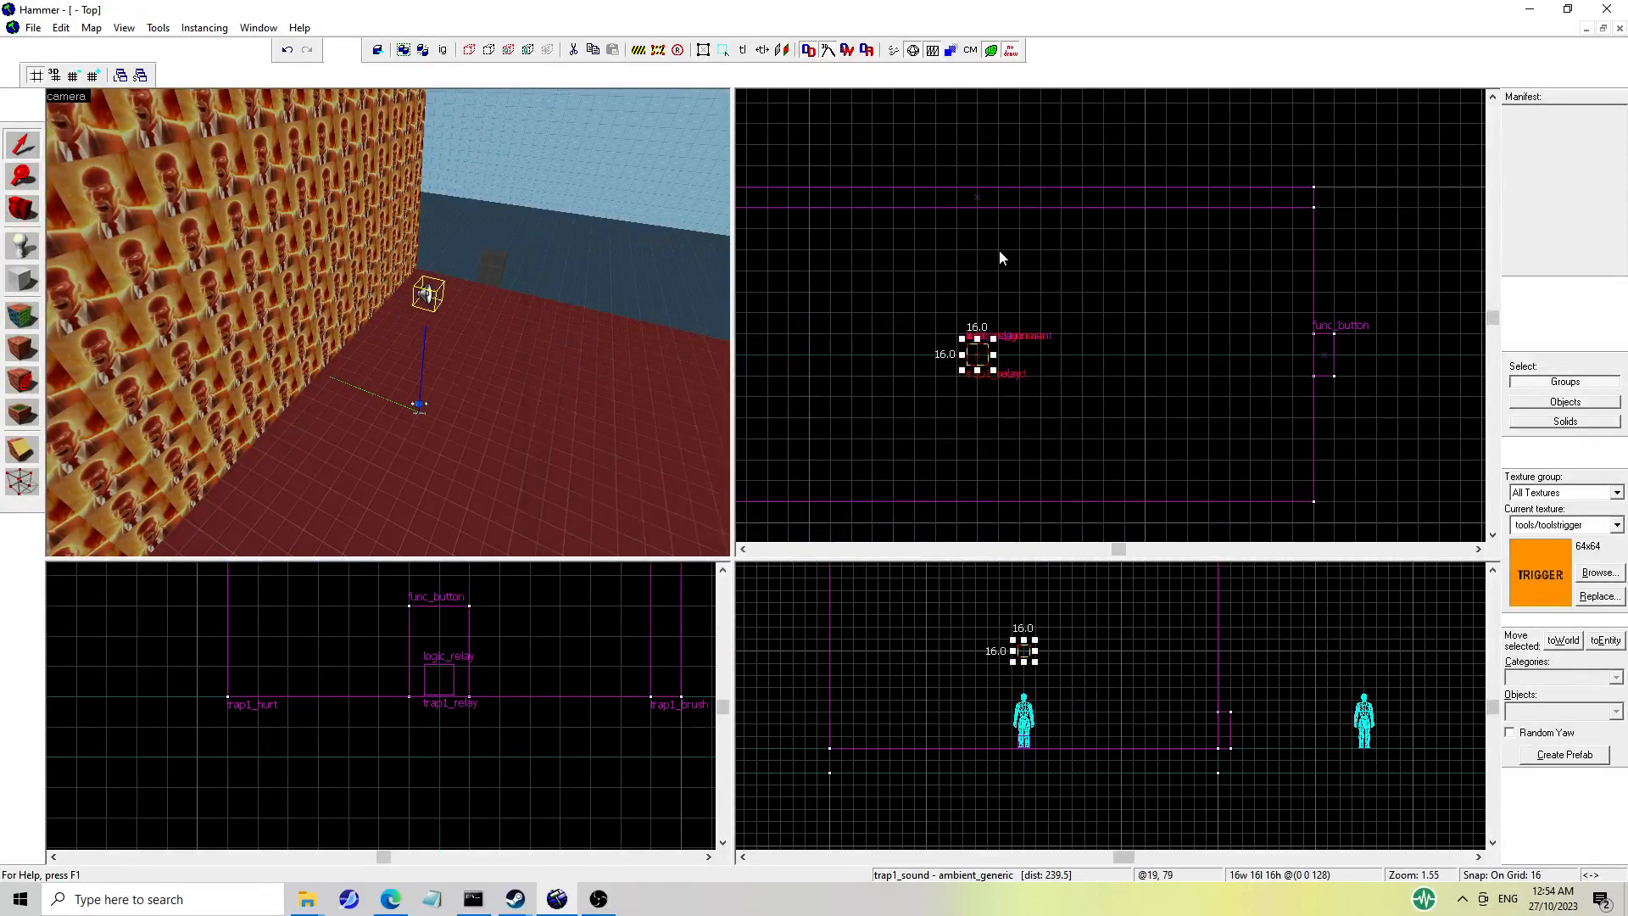
# Enable the Play everywhere flag on the trap1_sound ambient_generic.
pyautogui.moveTo(429, 291); pyautogui.dragTo(388, 321)
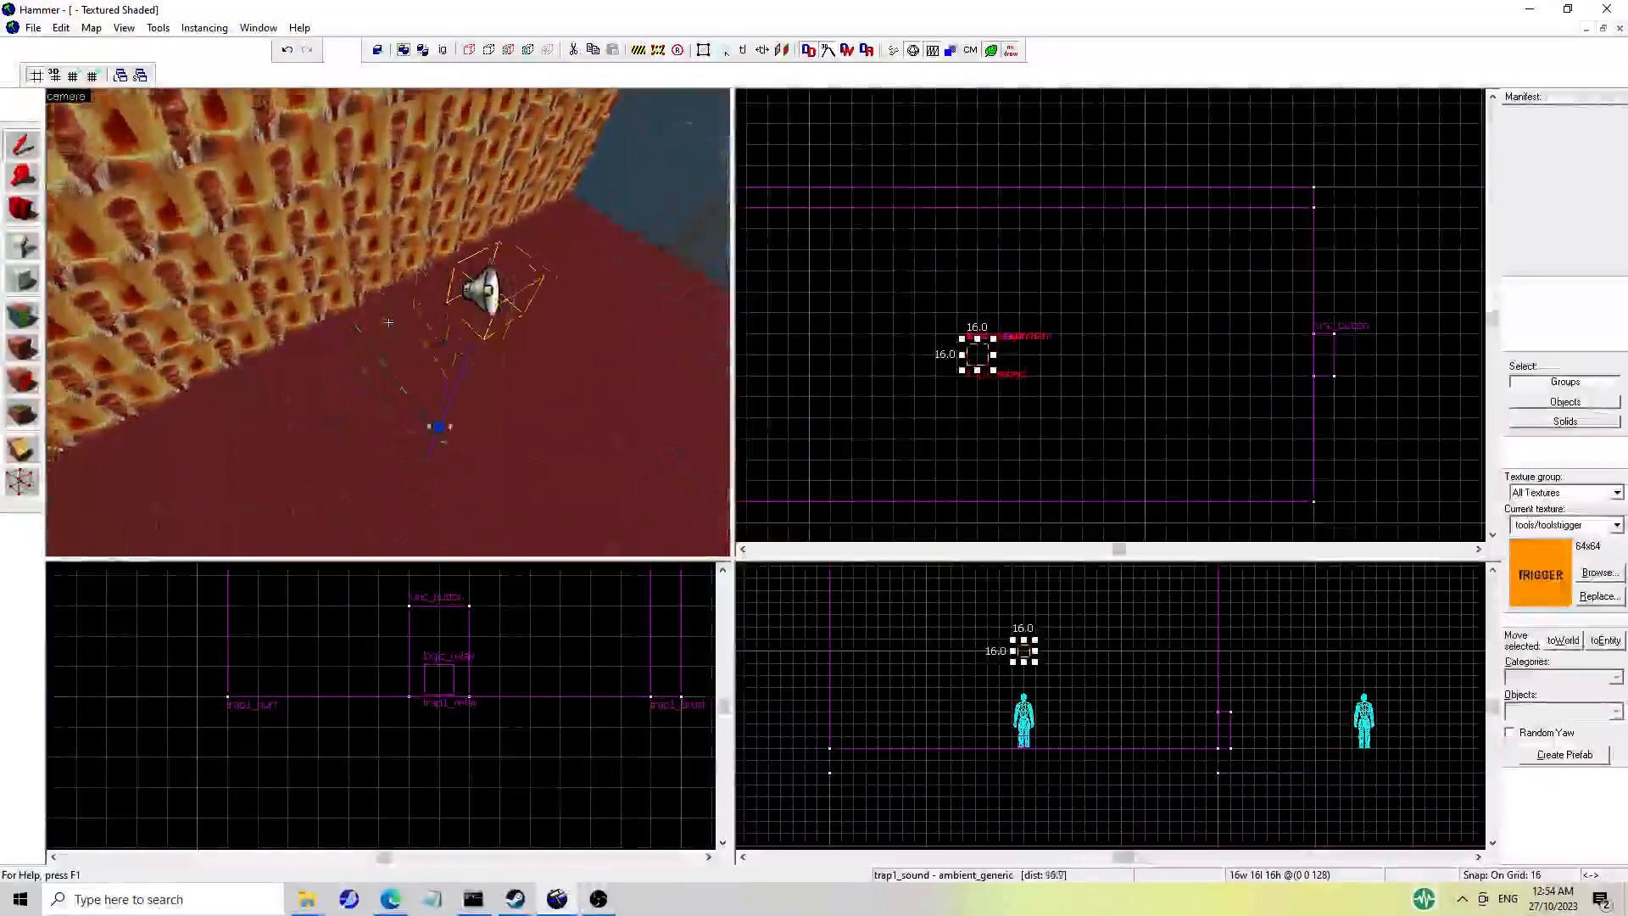
pyautogui.click(501, 390)
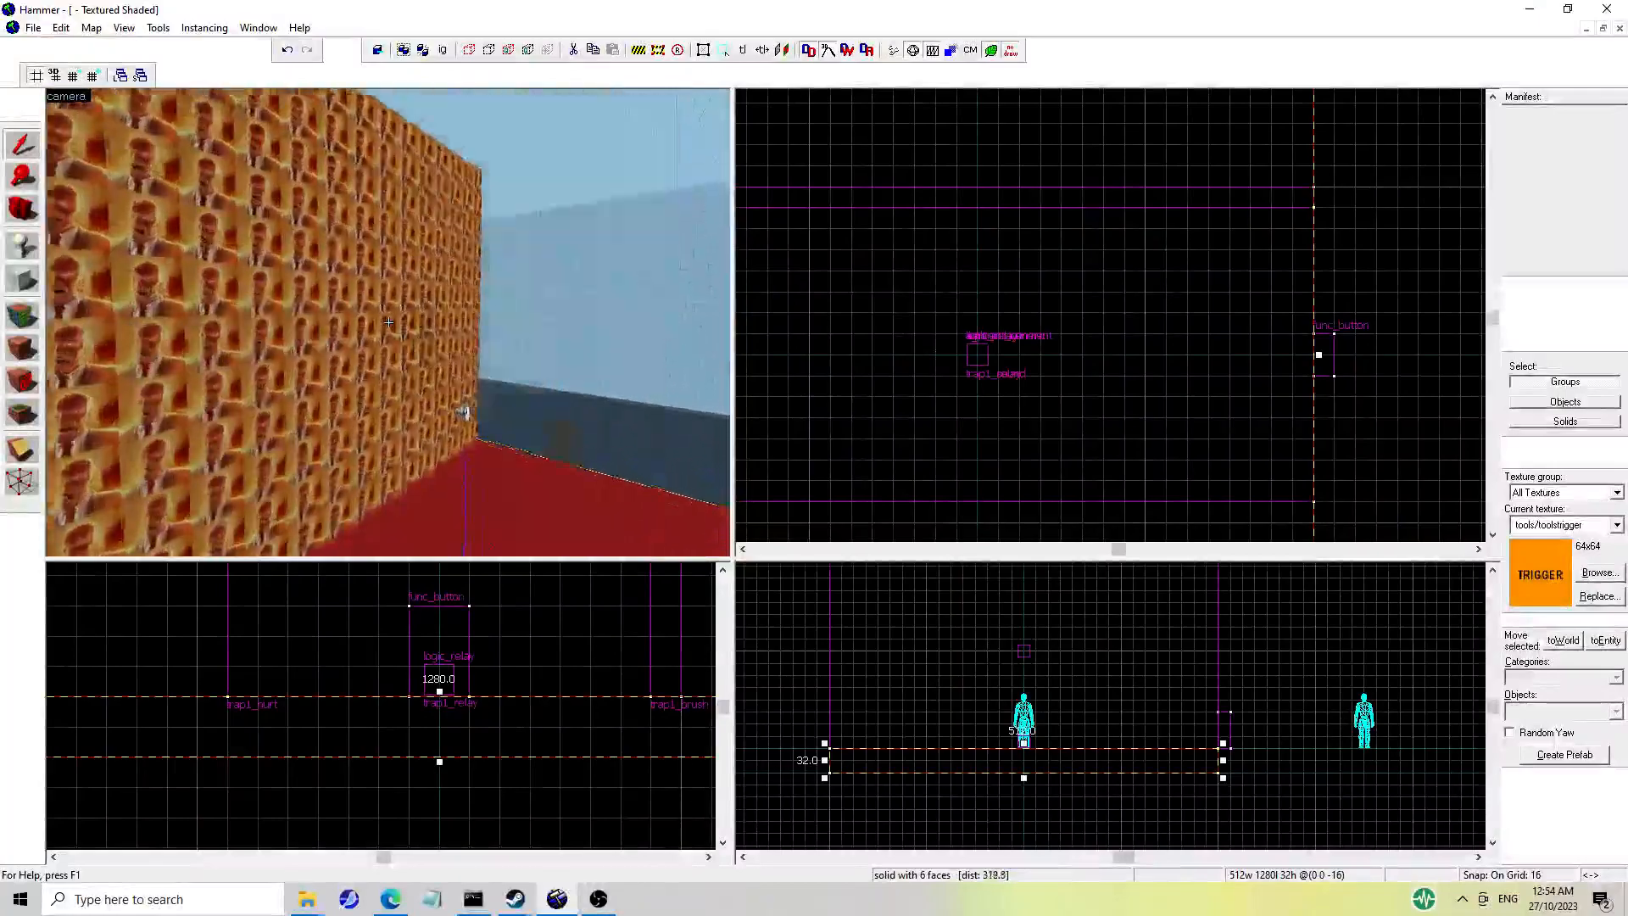
pyautogui.press('w')
pyautogui.press('s')
pyautogui.press('w')
pyautogui.doubleClick(386, 299)
pyautogui.click(683, 283)
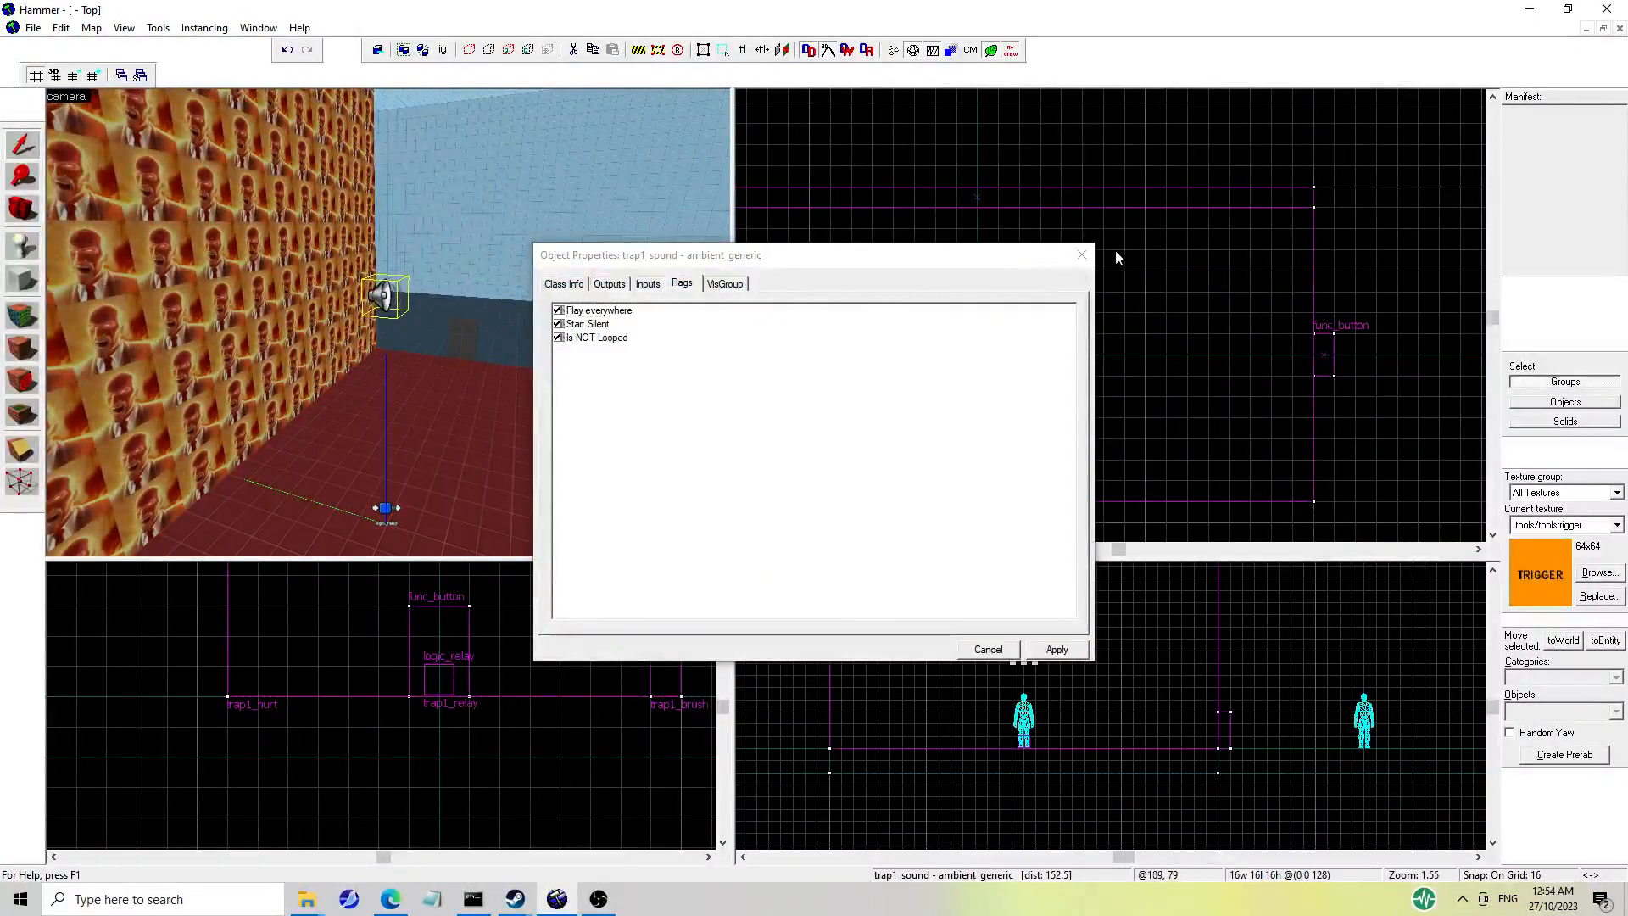
pyautogui.click(1081, 255)
# Examine the trap1_brush wall, the trap1_hurt volume and the func_button from several sides in the 3D view.
pyautogui.click(412, 255)
pyautogui.press('z')
pyautogui.press('s')
pyautogui.press('w')
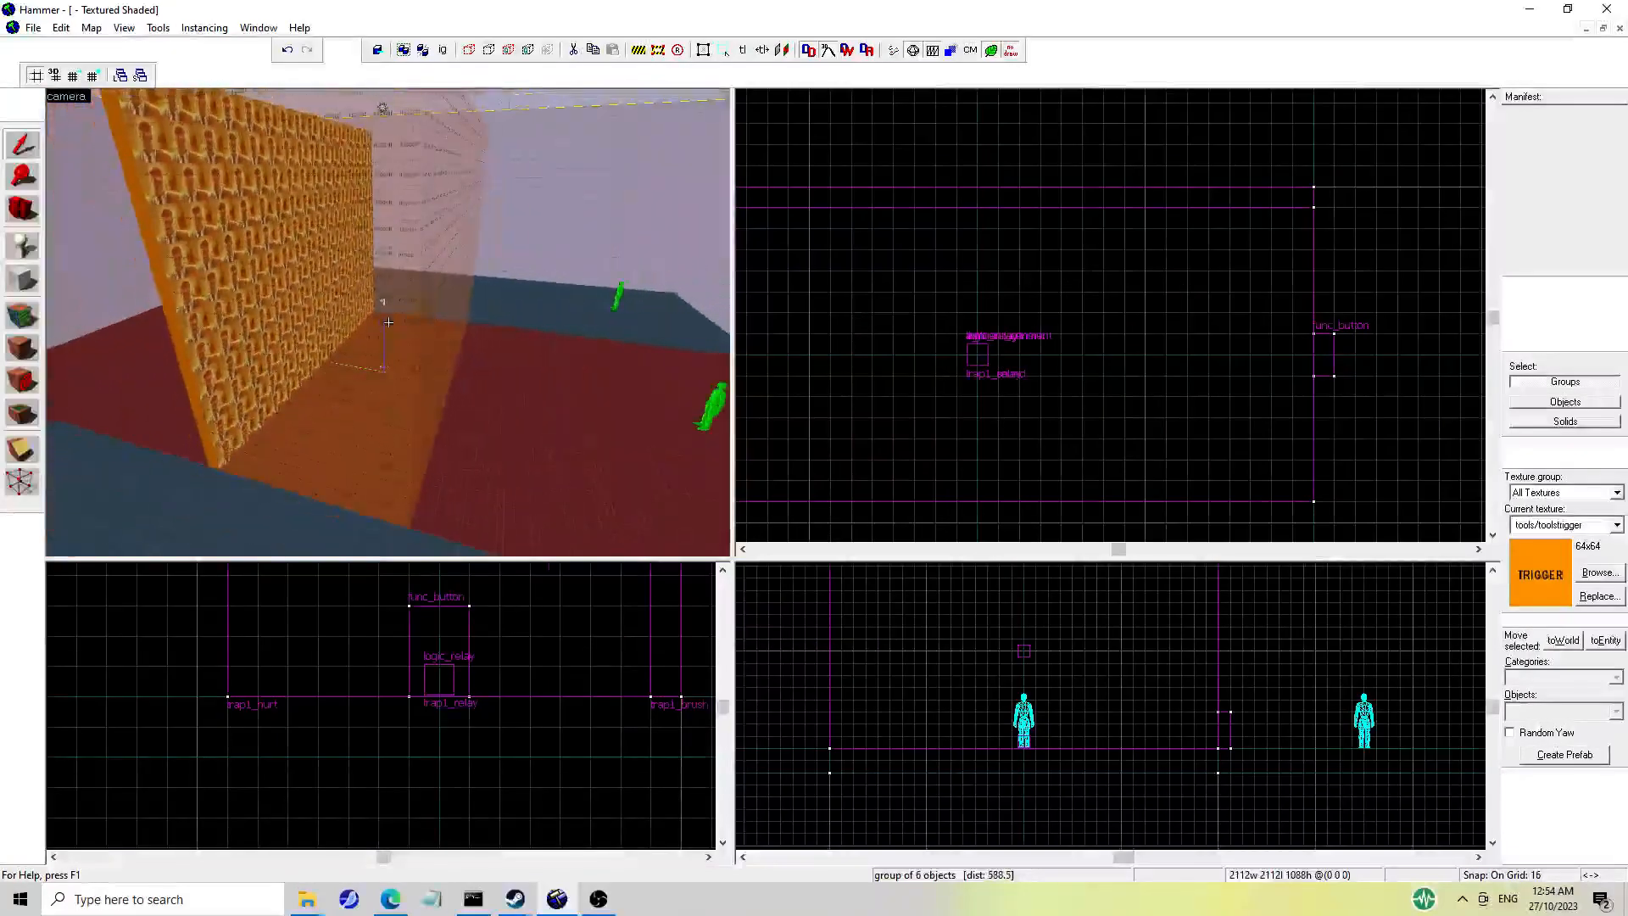
pyautogui.press('z')
pyautogui.press('a')
pyautogui.press('z')
pyautogui.press('d')
pyautogui.press('s')
pyautogui.press('a')
pyautogui.press('d')
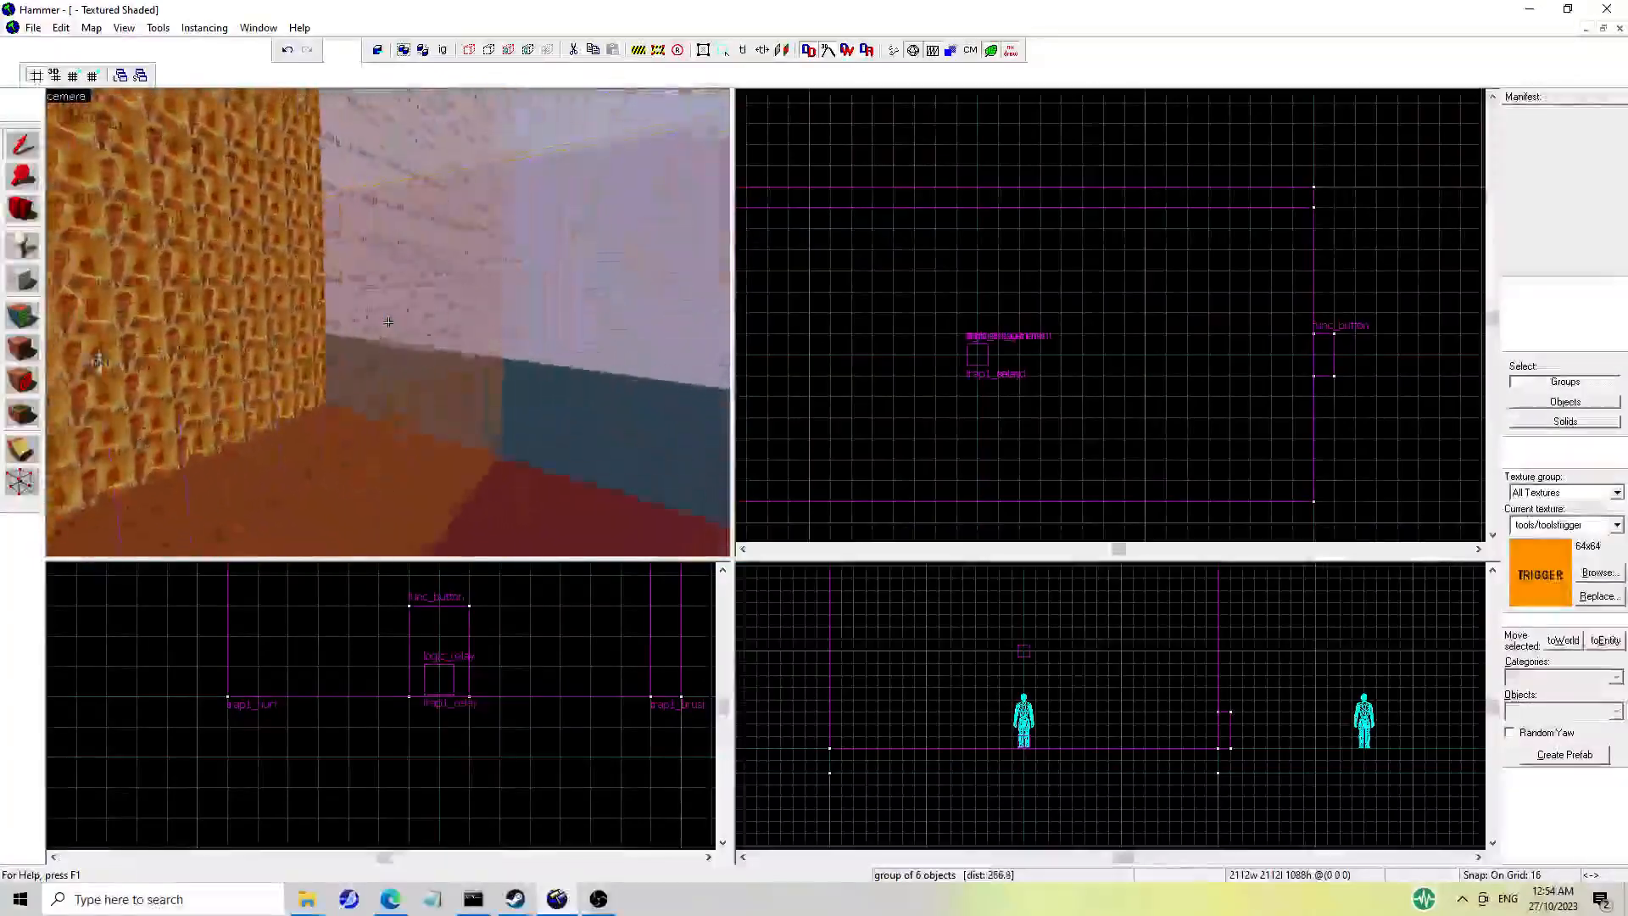
pyautogui.press('s')
pyautogui.press('a')
pyautogui.press('w')
pyautogui.press('s')
pyautogui.press('d')
pyautogui.press('s')
pyautogui.press('w')
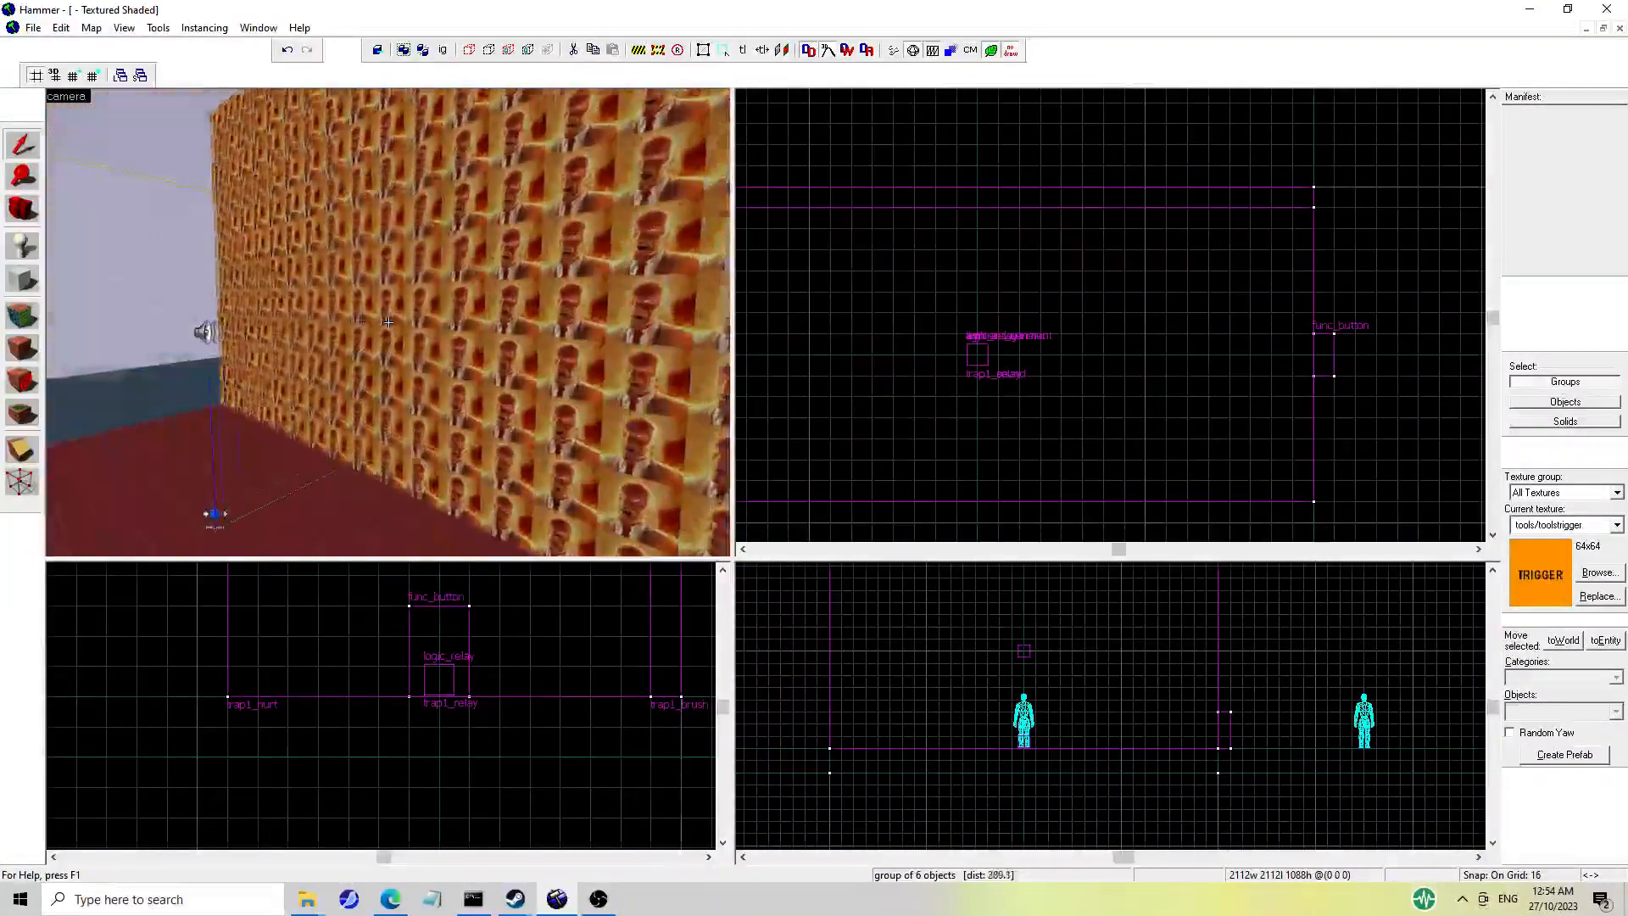
pyautogui.press('s')
pyautogui.press('w')
pyautogui.press('s')
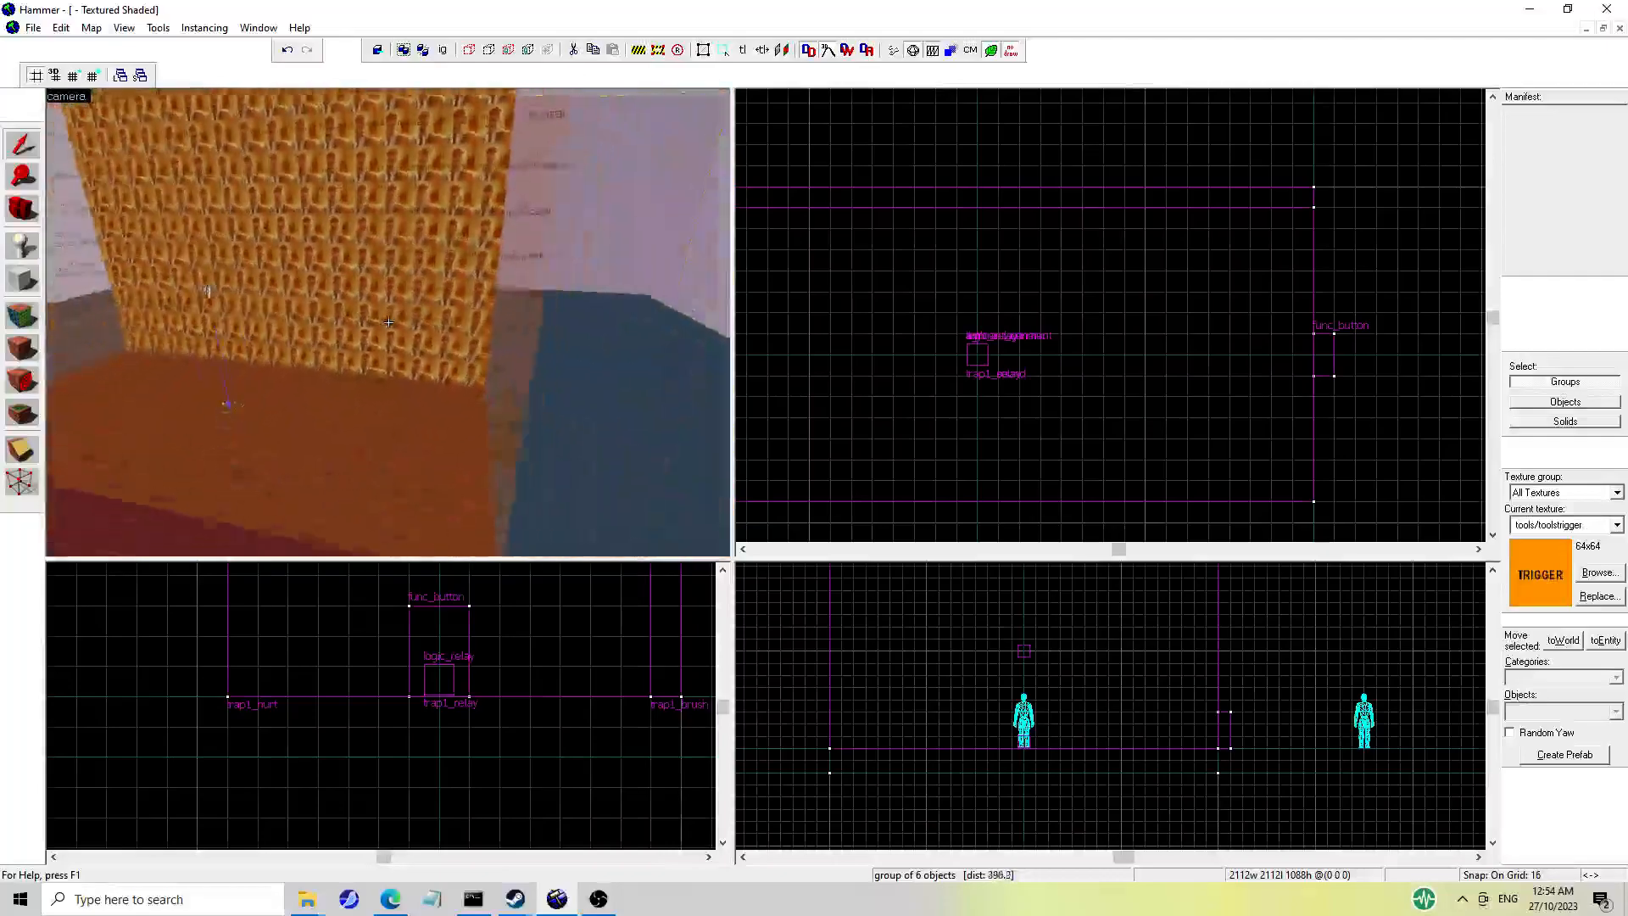
pyautogui.press('z')
pyautogui.press('w')
pyautogui.press('z')
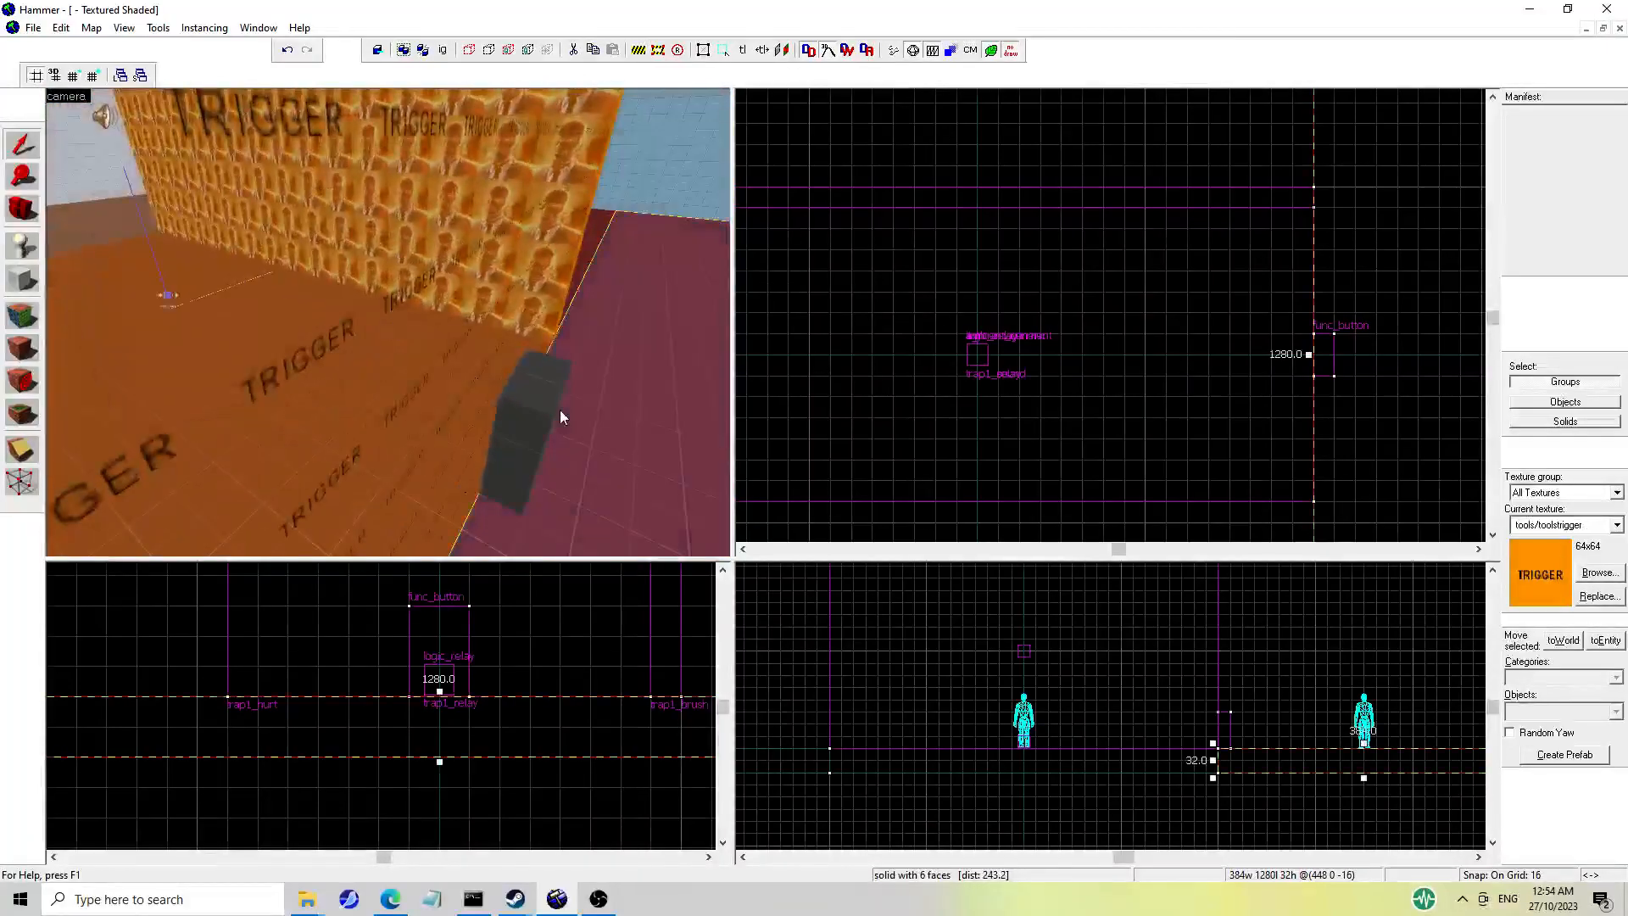
# Complete the func_button's empty output so that OnPressed sends Trigger to trap1_relay, and apply it.
pyautogui.doubleClick(519, 414)
pyautogui.click(609, 284)
pyautogui.click(668, 330)
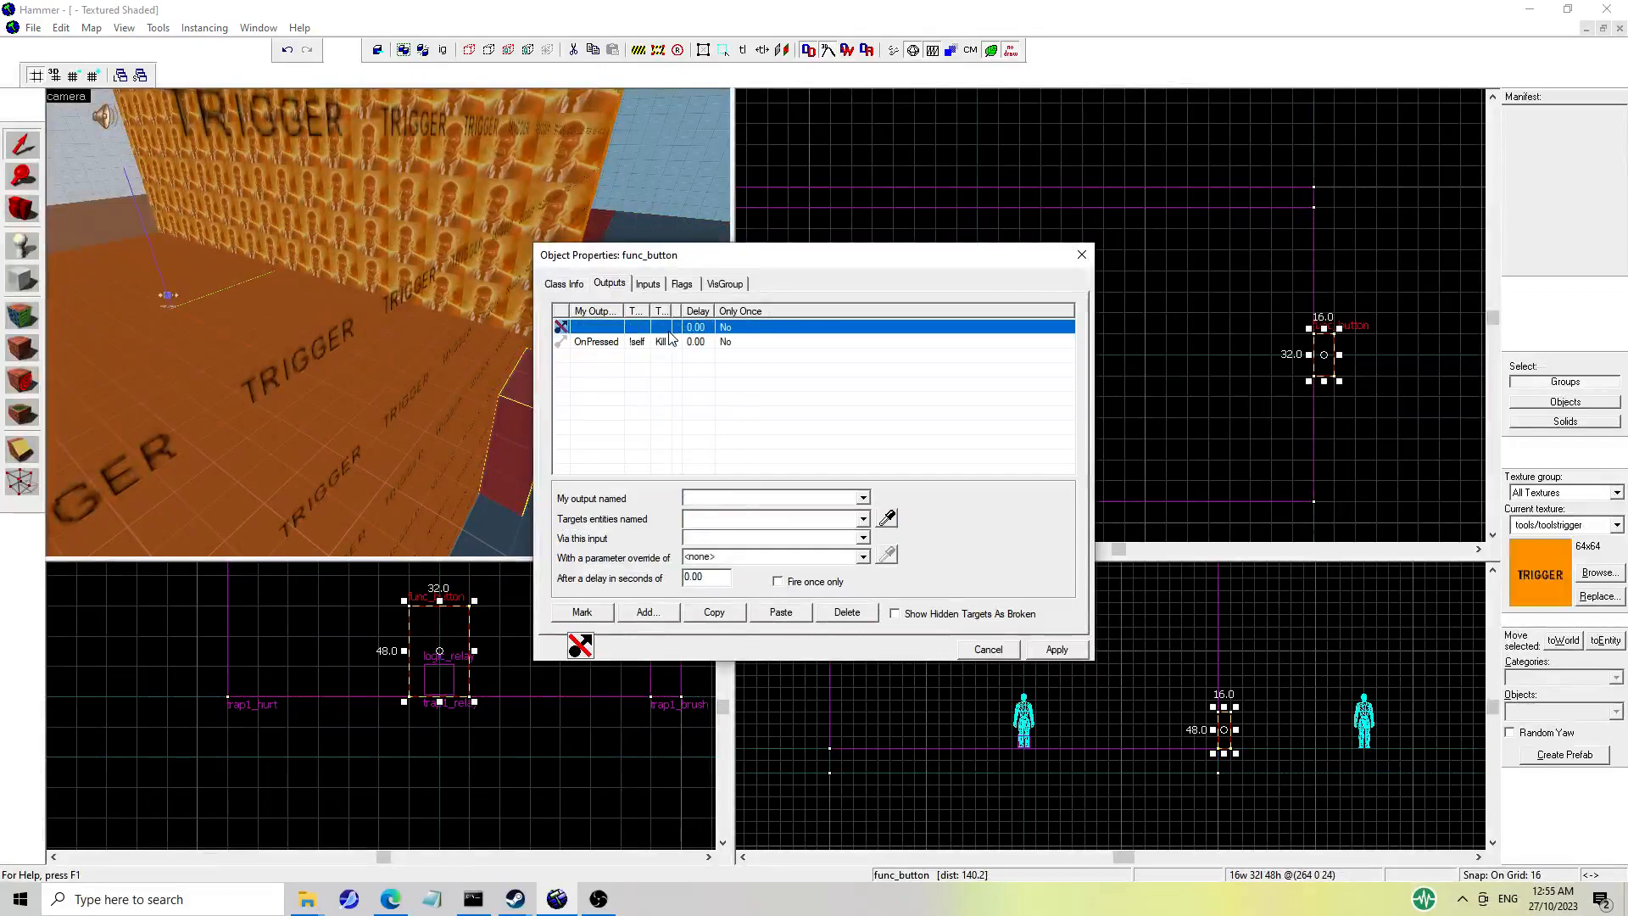
pyautogui.click(862, 498)
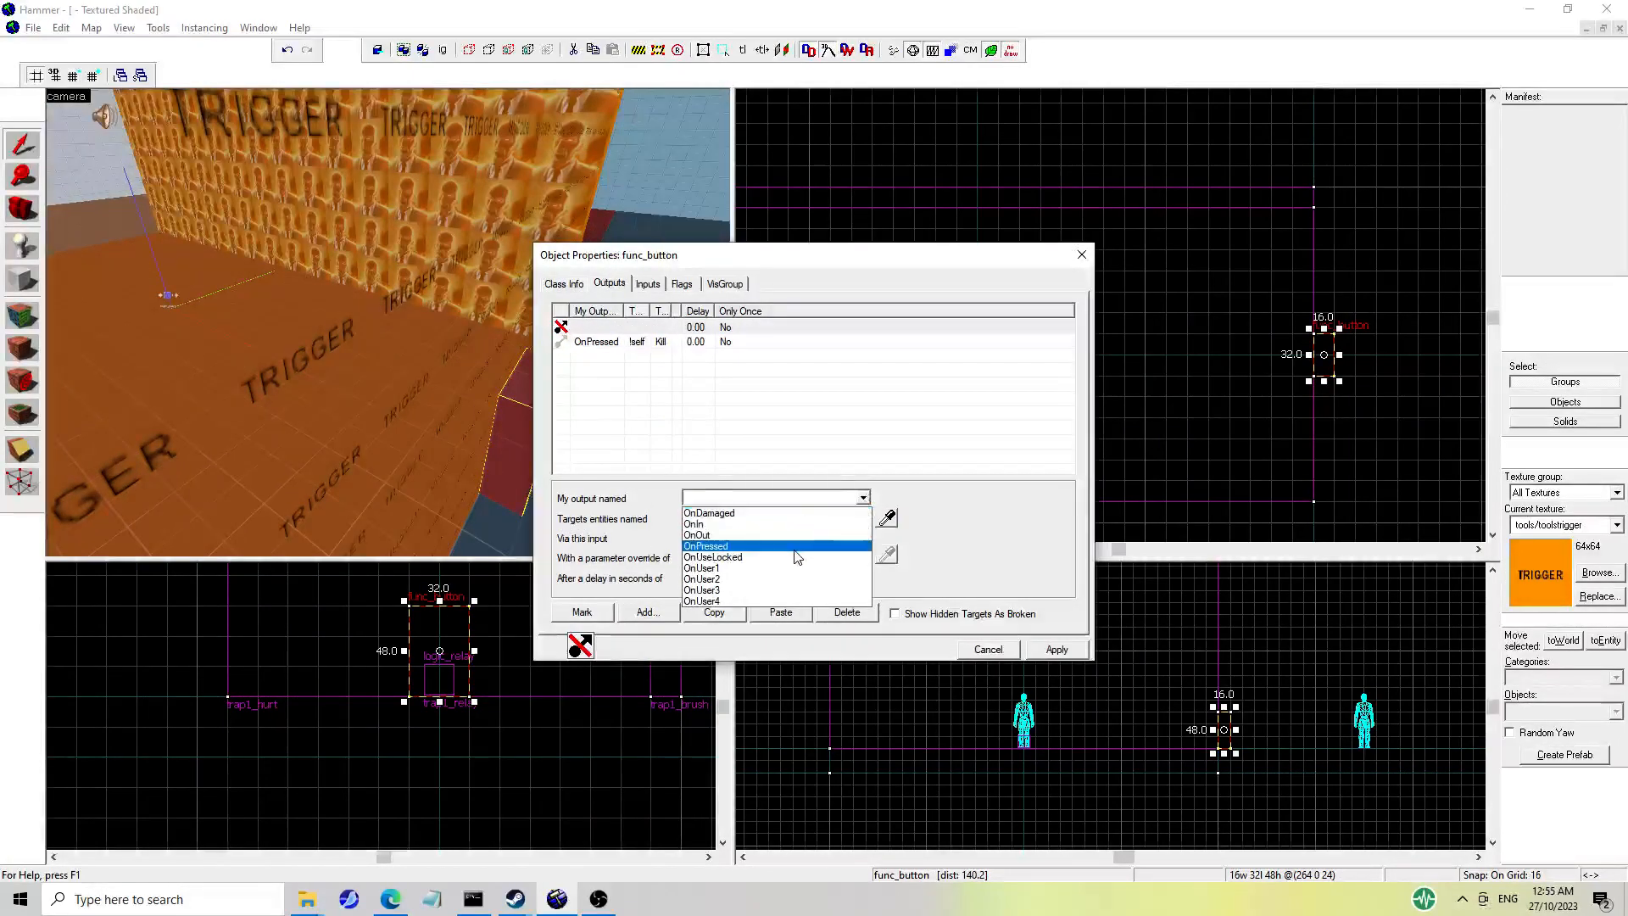
pyautogui.click(802, 545)
pyautogui.click(862, 518)
pyautogui.click(708, 559)
pyautogui.click(862, 538)
pyautogui.scroll(-3, 746, 585)
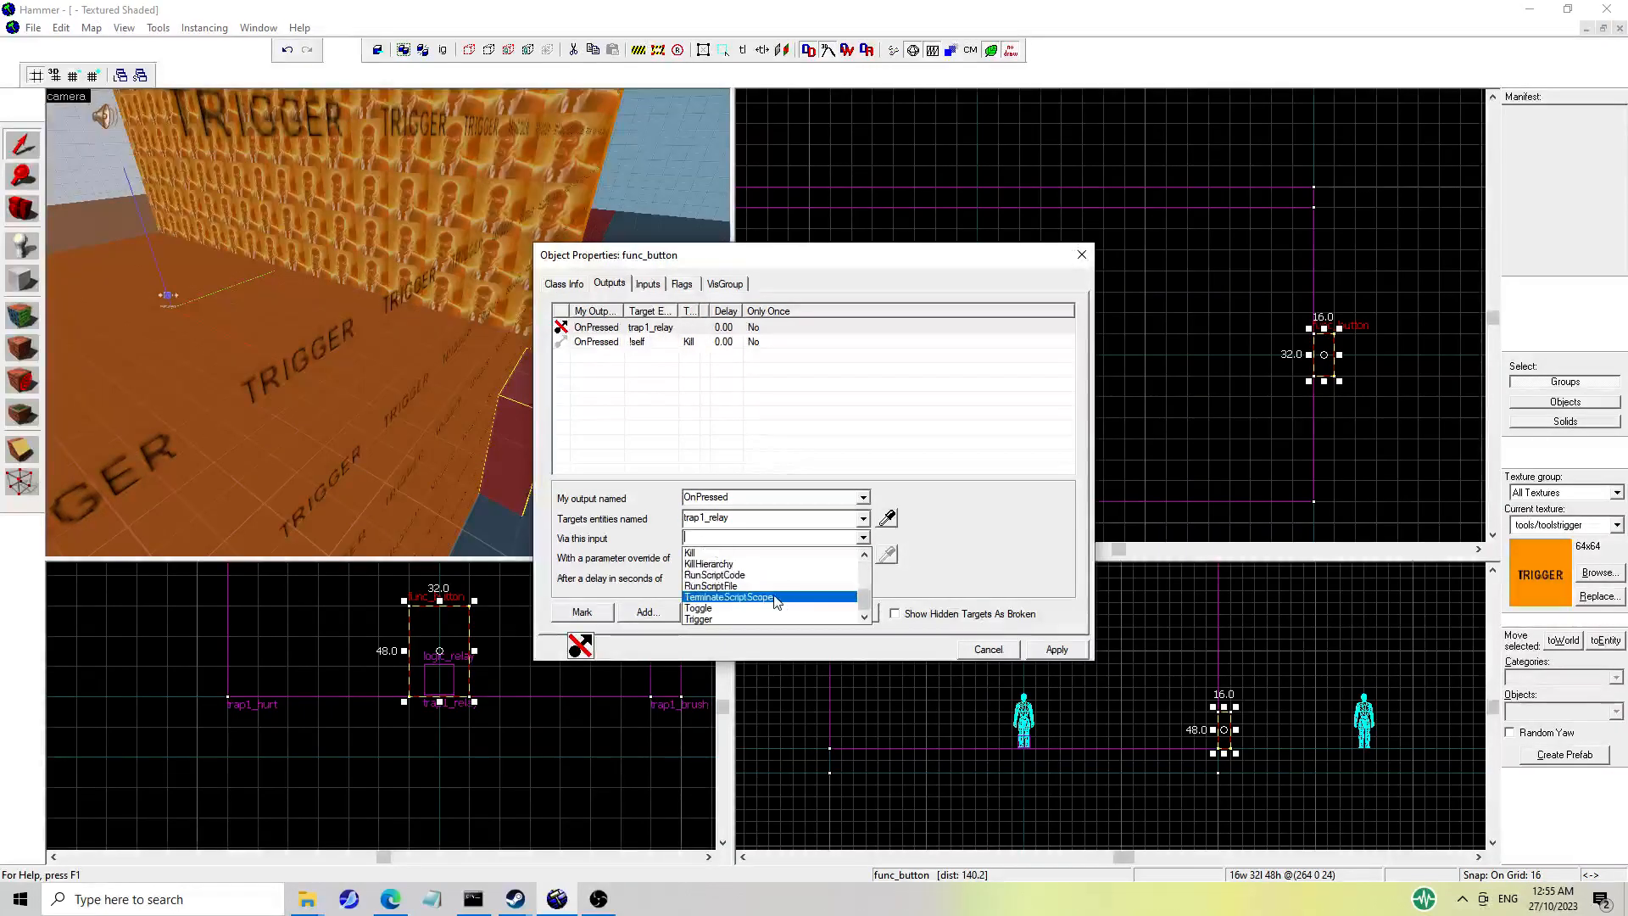
pyautogui.click(746, 619)
pyautogui.click(1053, 653)
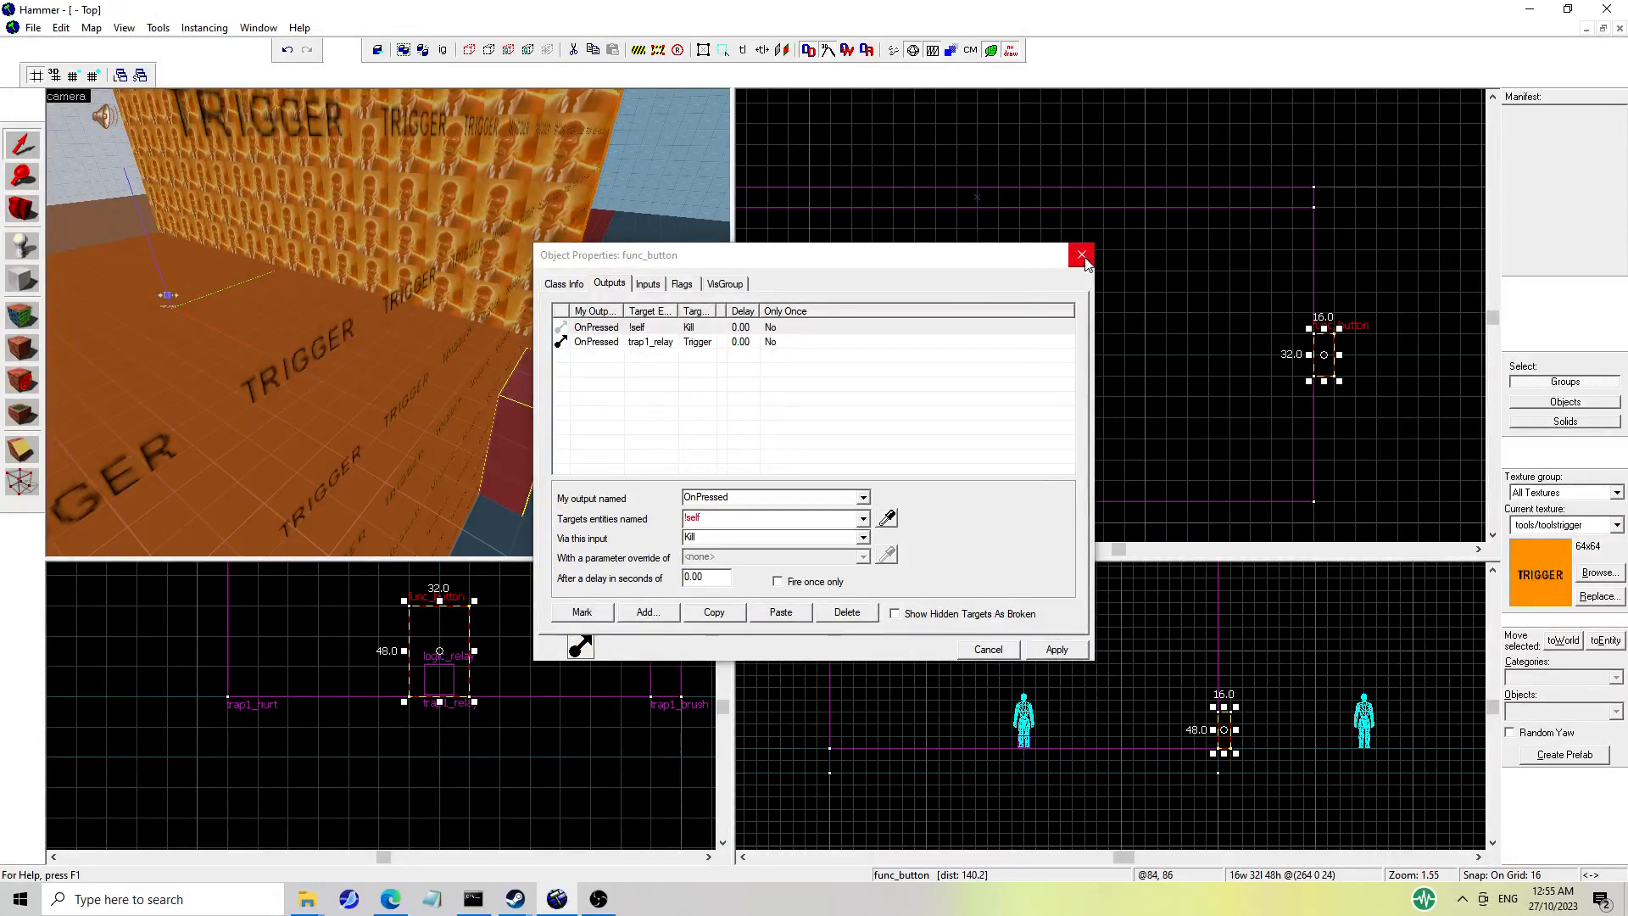
pyautogui.click(1082, 255)
# Set the trap1_relay's OnTrigger output for trap1_brush to use the Enable input and apply it.
pyautogui.press('z')
pyautogui.press('w')
pyautogui.click(388, 322)
pyautogui.hotkey('alt', 'Return')
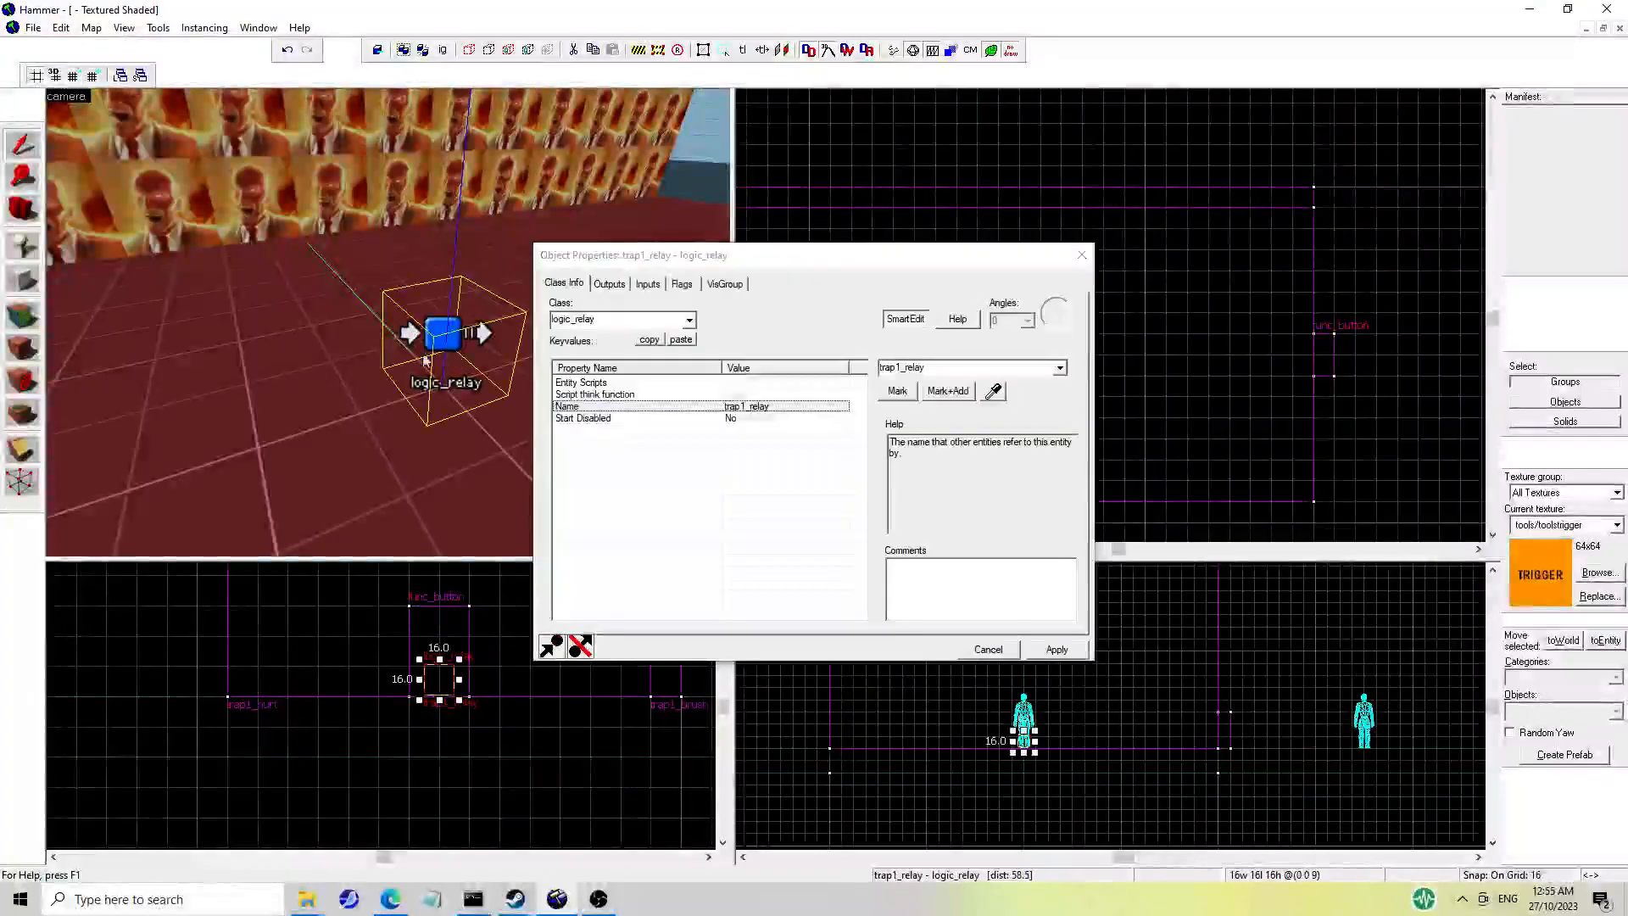
pyautogui.press('z')
pyautogui.click(609, 284)
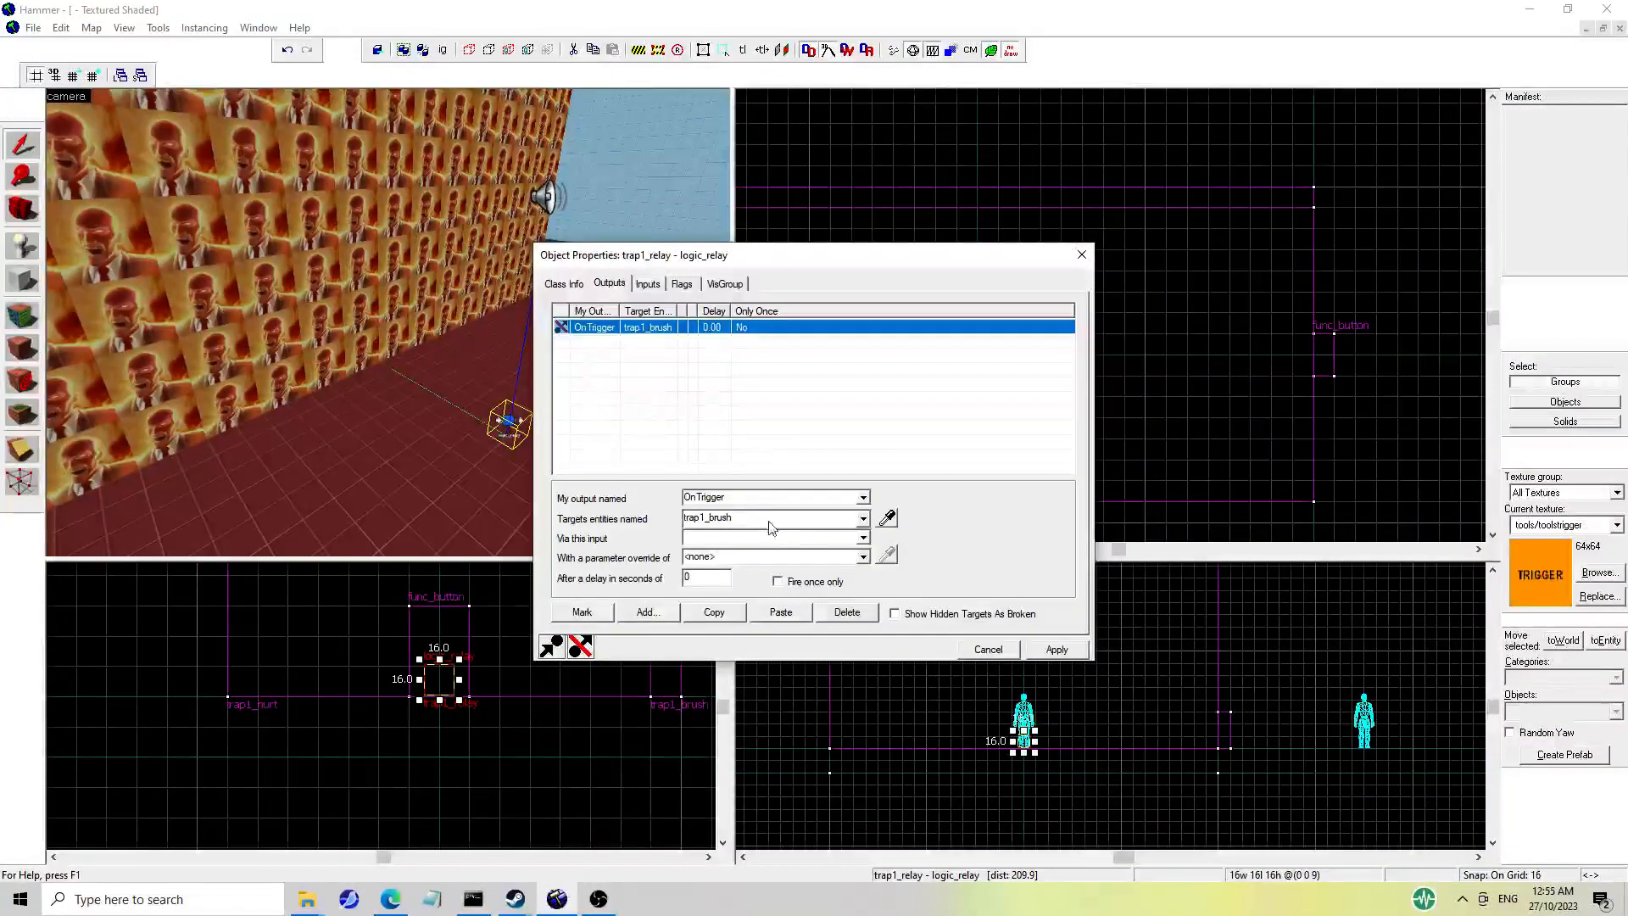
pyautogui.click(862, 538)
pyautogui.write('Enable')
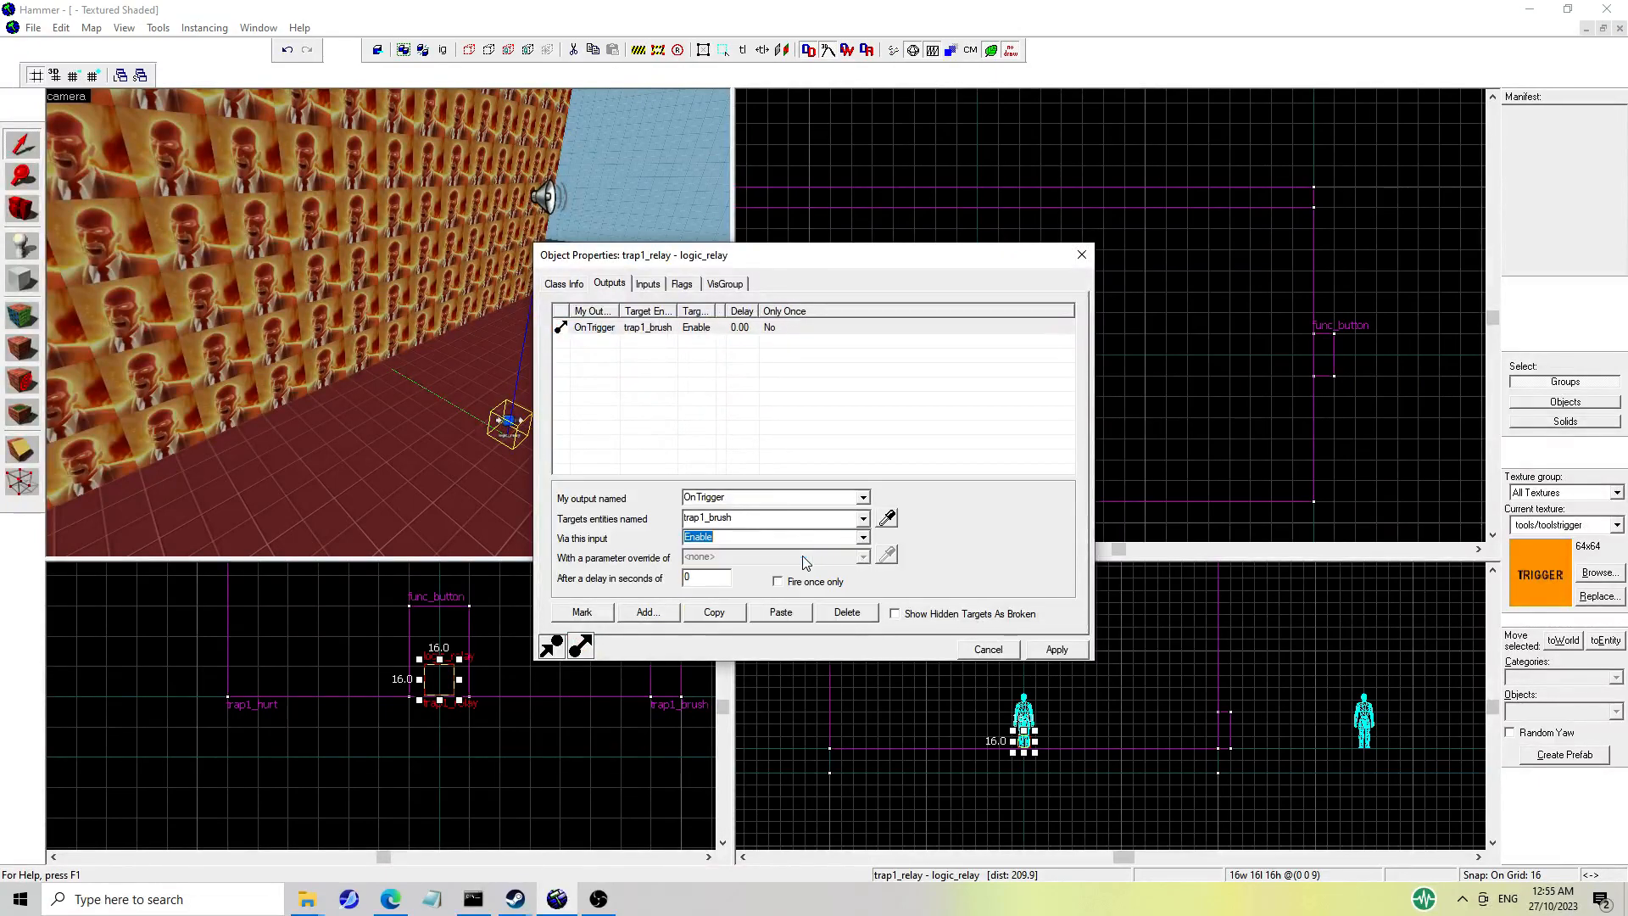
pyautogui.click(1060, 653)
# Duplicate the relay's trap1_brush Enable output and retarget the copy to trap1_hurt.
pyautogui.click(672, 331)
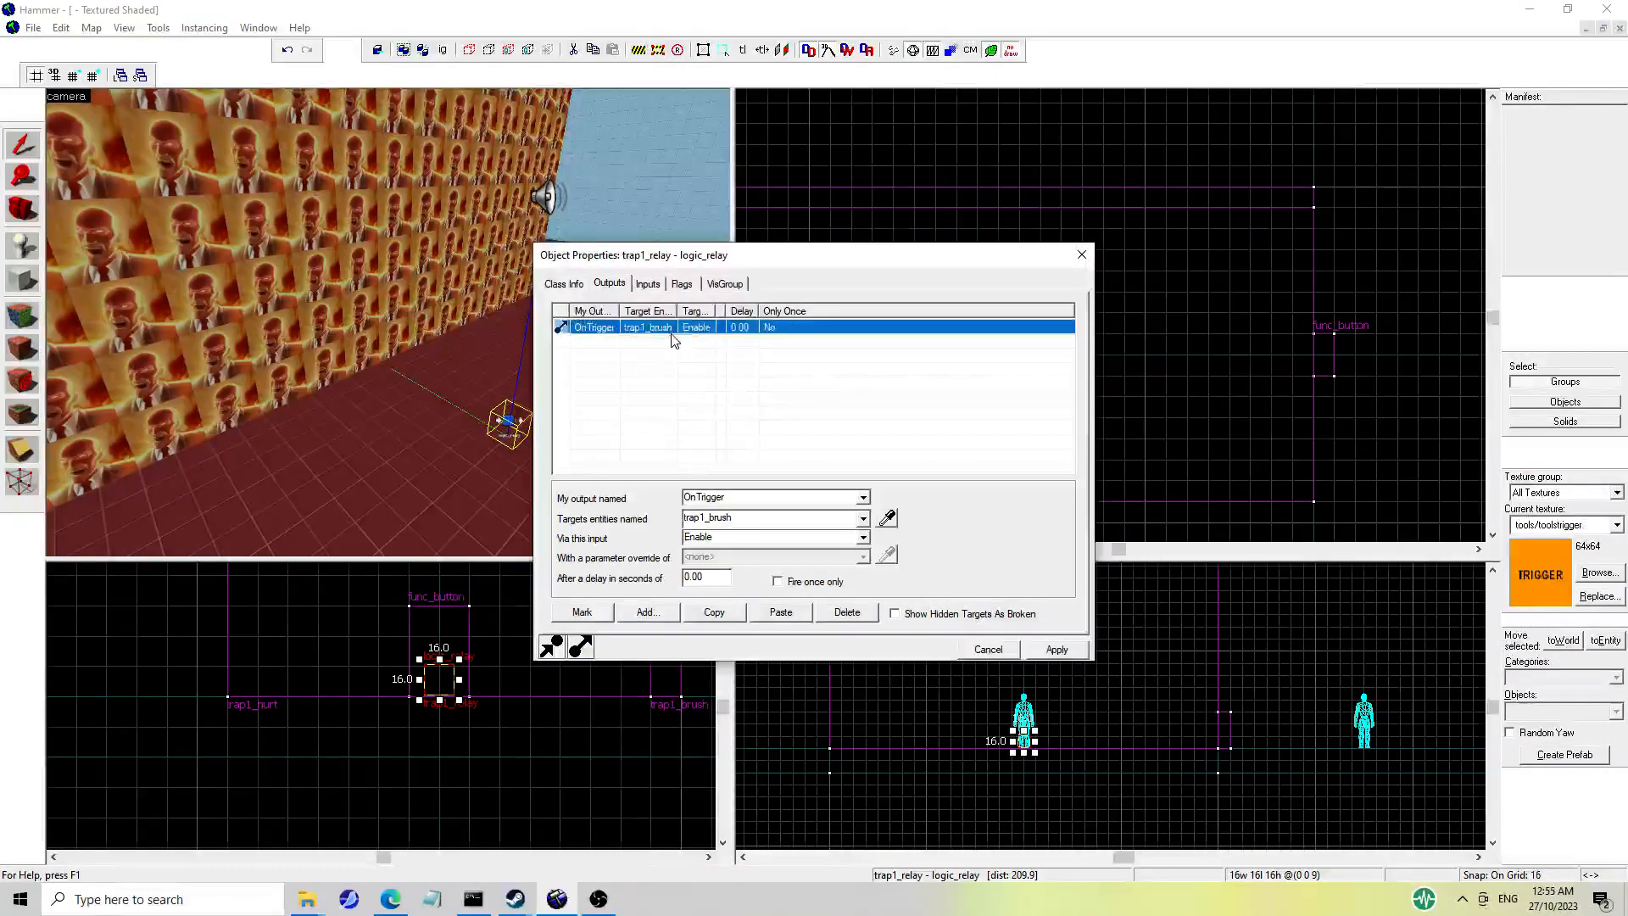
pyautogui.click(714, 612)
pyautogui.click(780, 612)
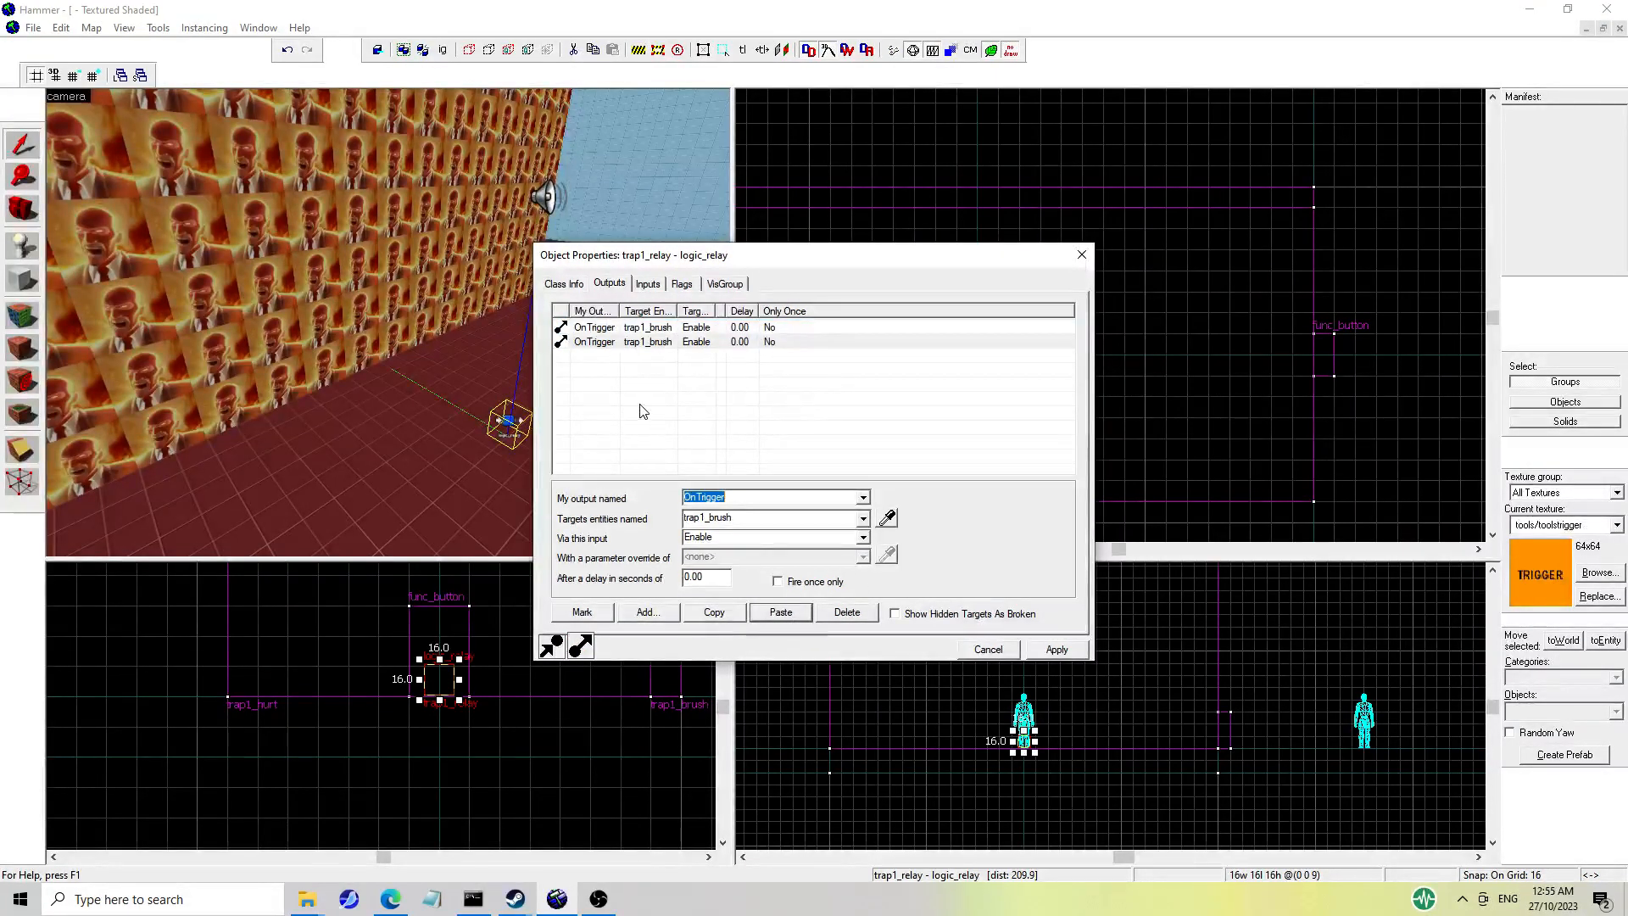
pyautogui.click(863, 519)
pyautogui.click(825, 551)
# Duplicate the relay's trap1_hurt output and change the copy to send PlaySound to trap1_sound.
pyautogui.click(663, 341)
pyautogui.click(715, 612)
pyautogui.click(780, 612)
pyautogui.click(644, 357)
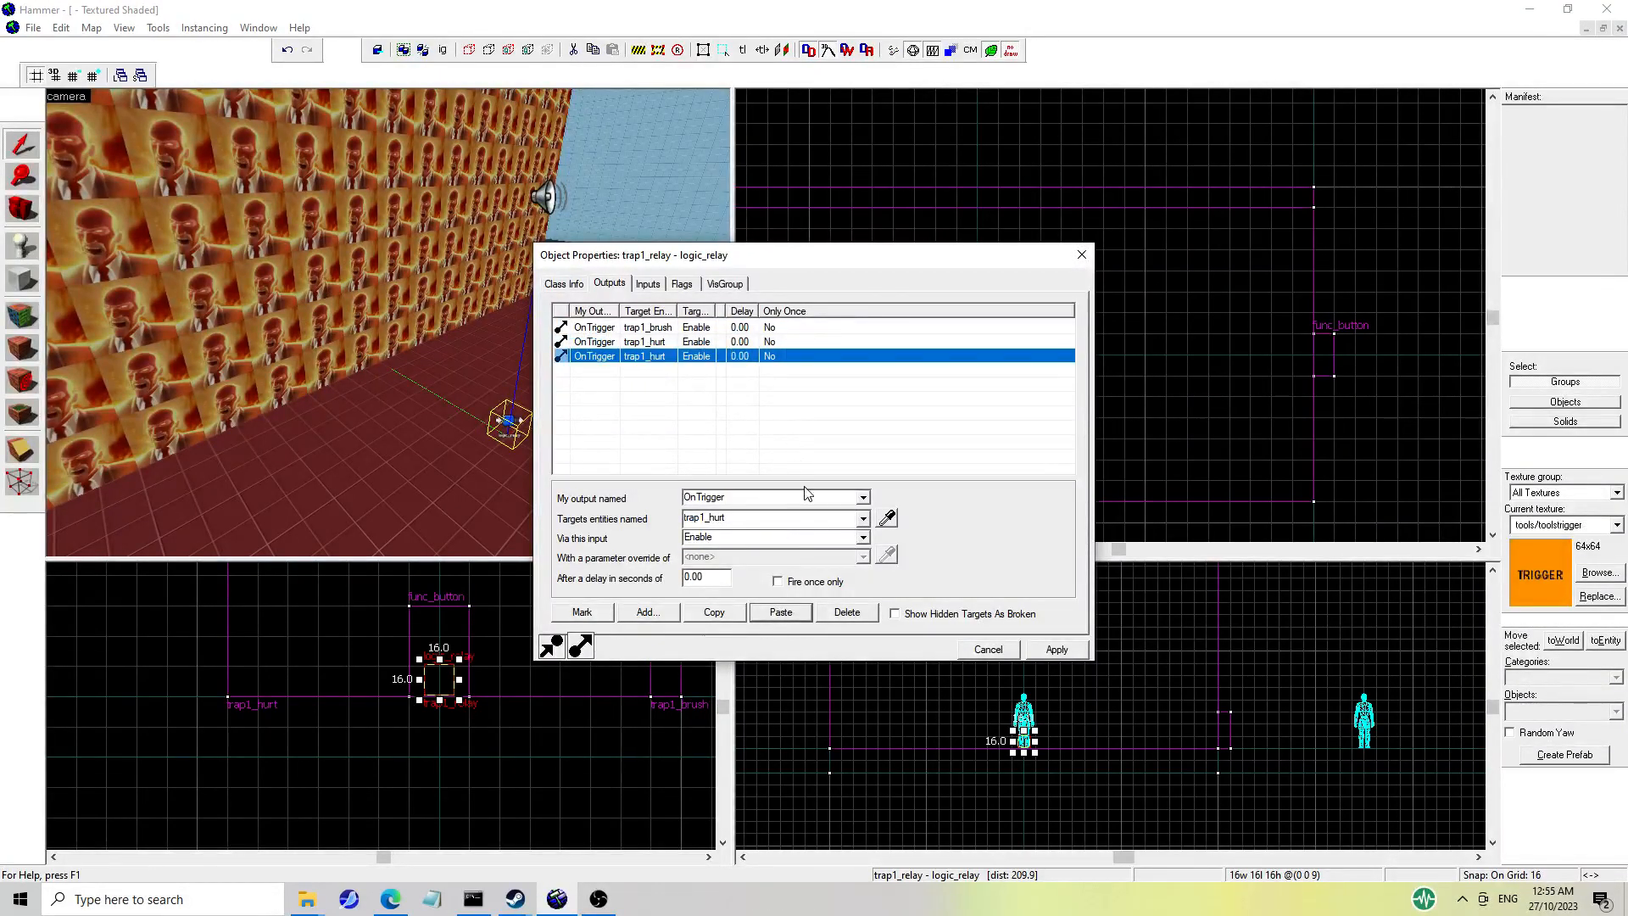
pyautogui.click(863, 519)
pyautogui.click(821, 576)
pyautogui.click(864, 537)
pyautogui.scroll(-5, 808, 564)
pyautogui.click(808, 553)
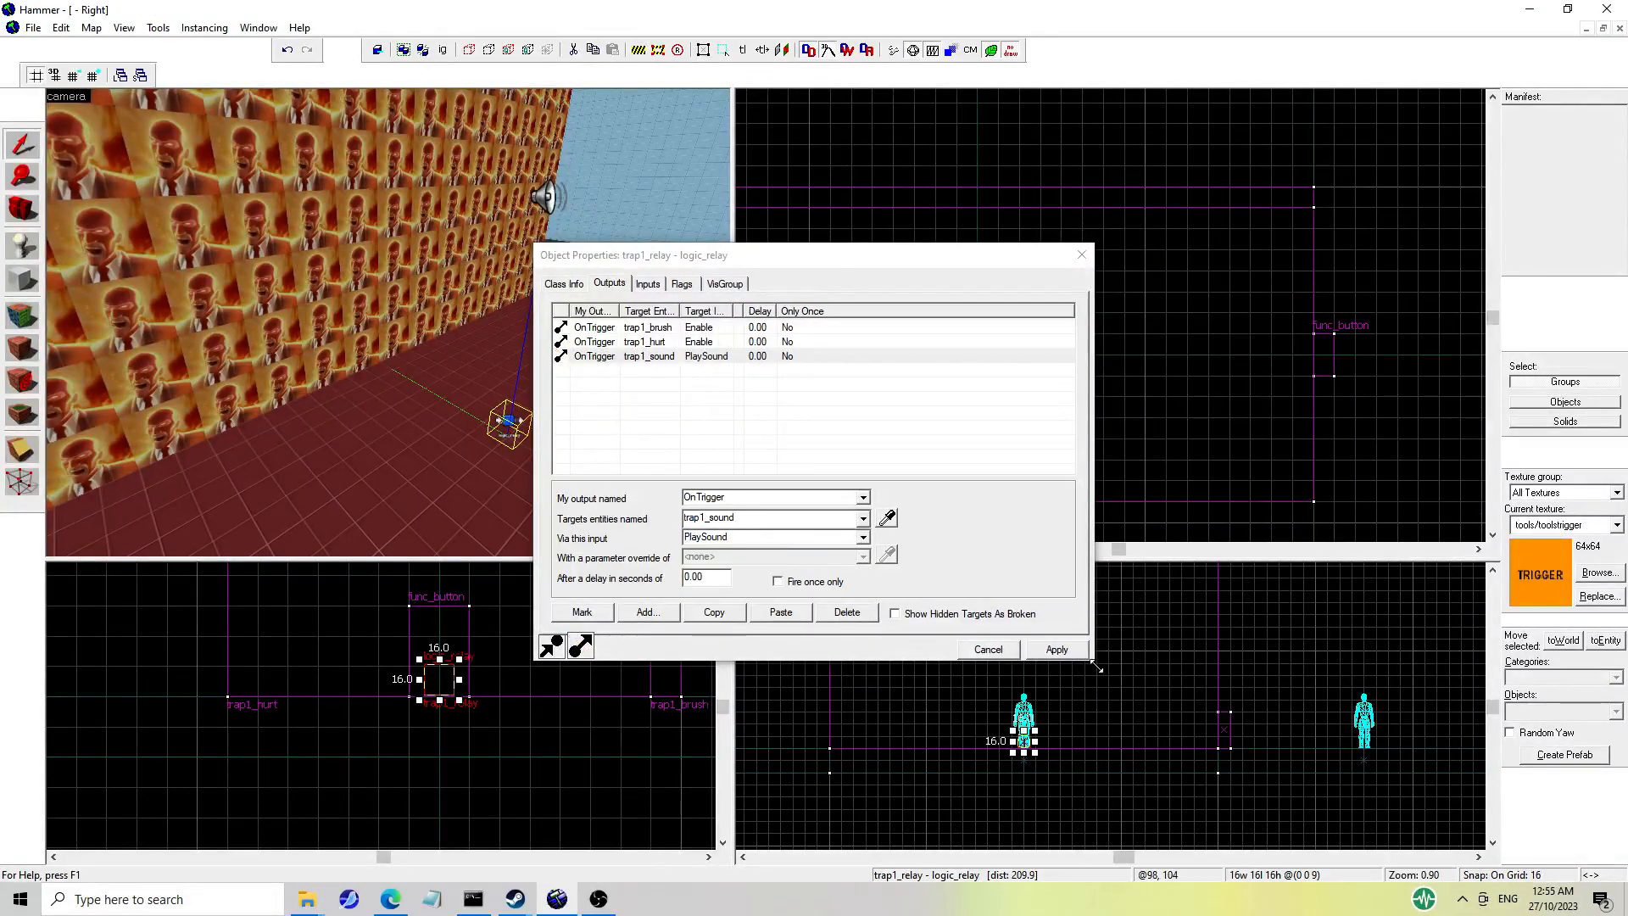
# Duplicate the relay's trap1_brush Enable output and set the copy's input to Disable.
pyautogui.click(688, 329)
pyautogui.click(704, 343)
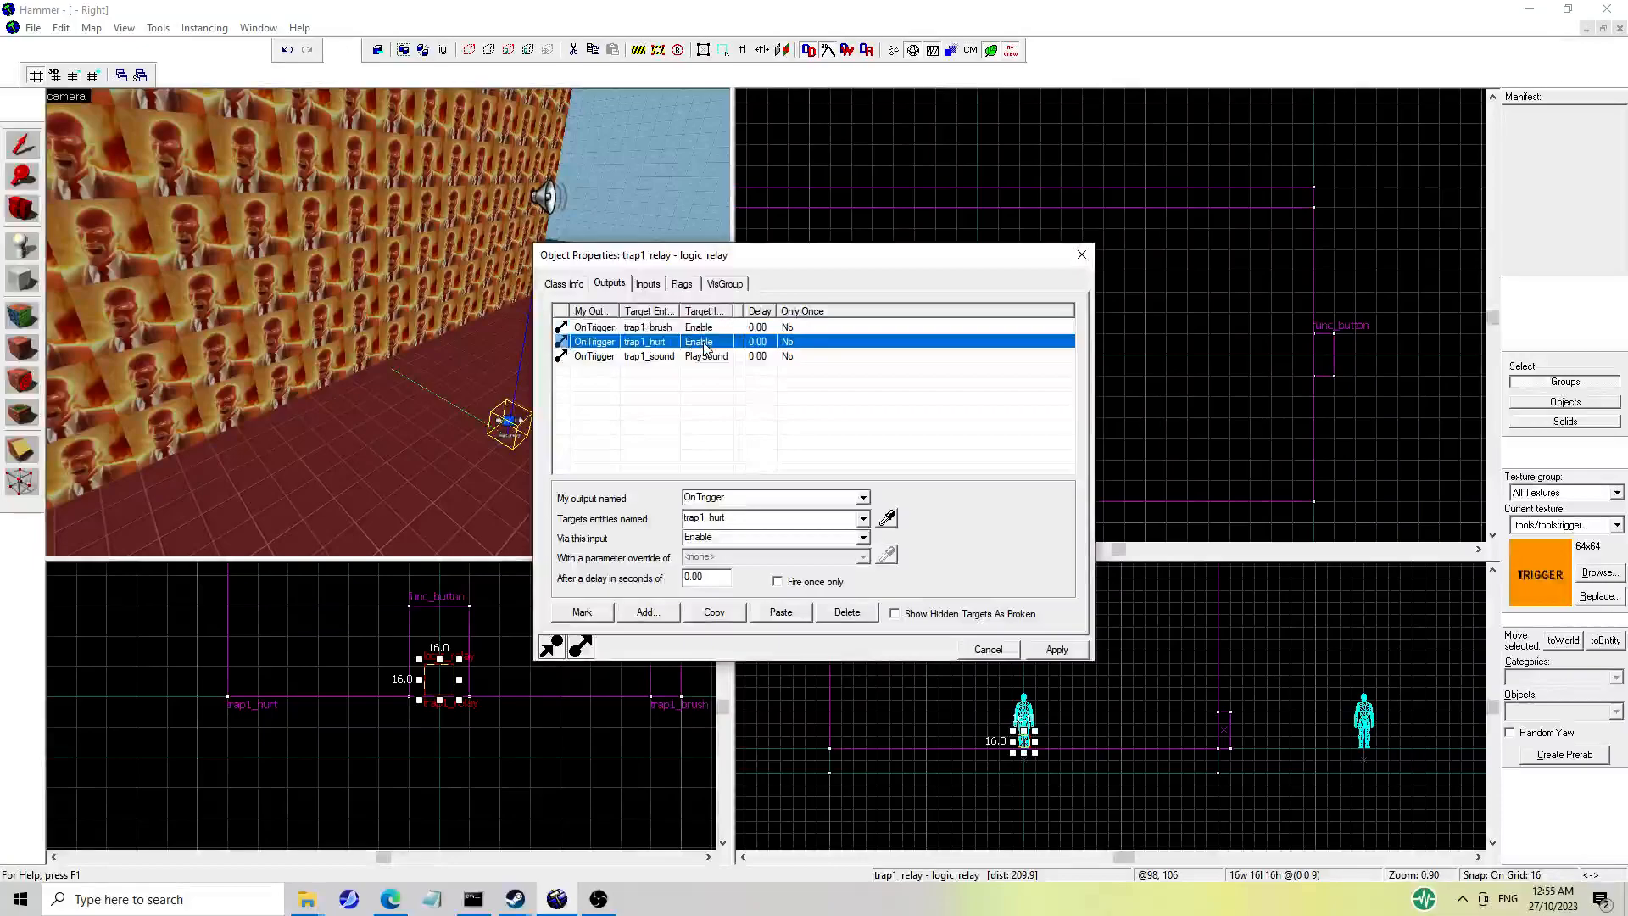
pyautogui.click(691, 333)
pyautogui.click(692, 340)
pyautogui.click(693, 332)
pyautogui.click(715, 612)
pyautogui.click(781, 612)
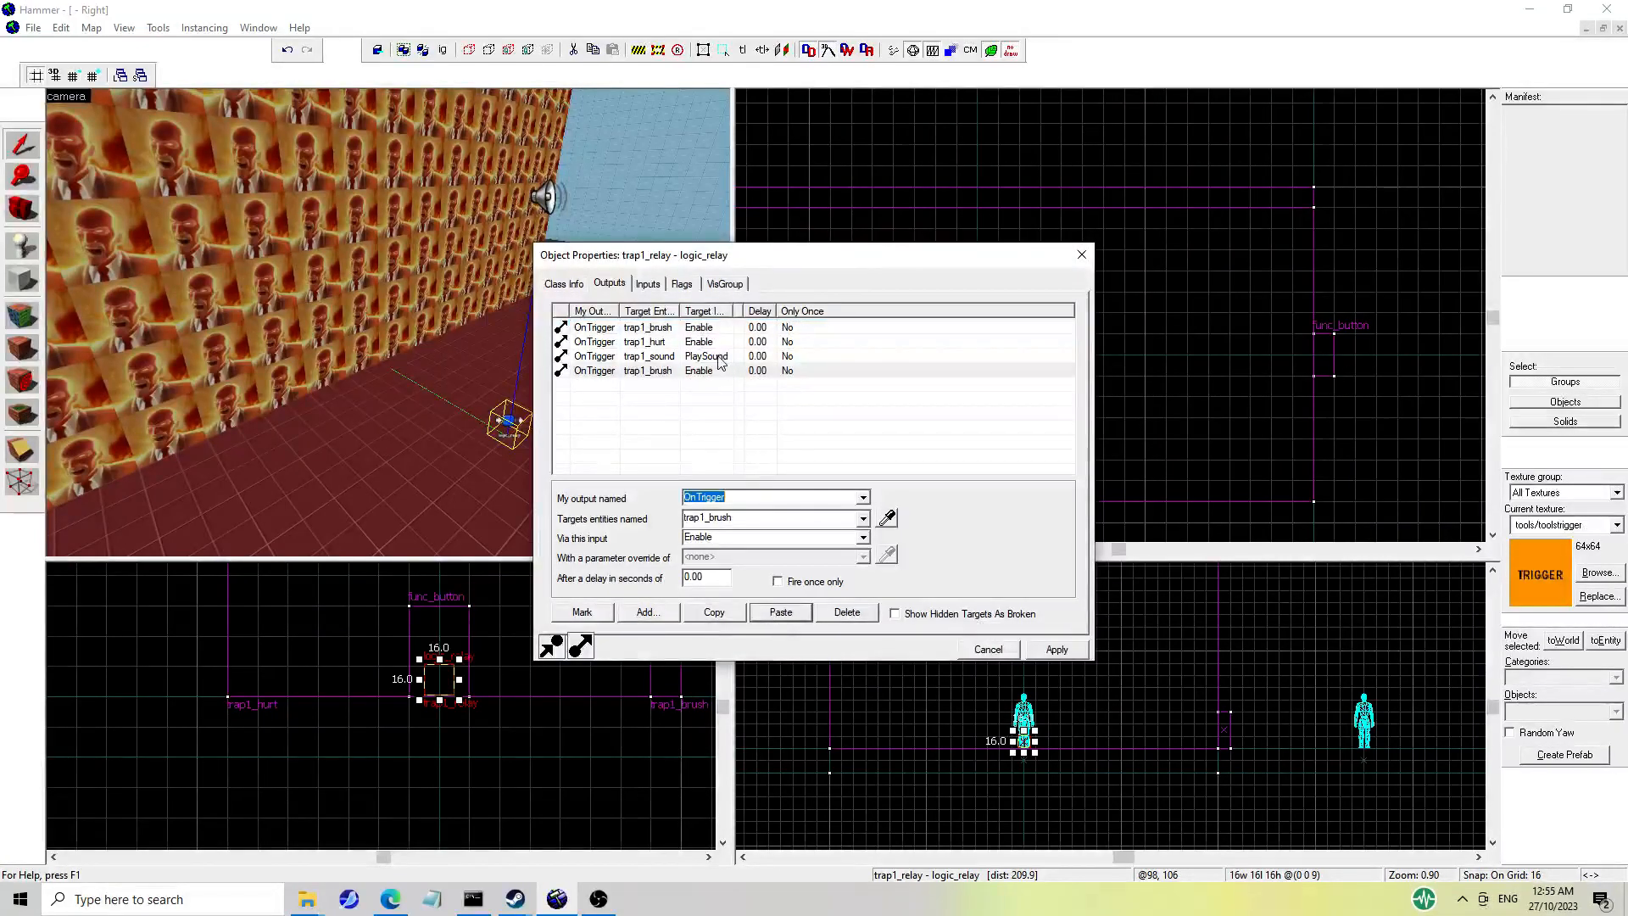
pyautogui.click(862, 537)
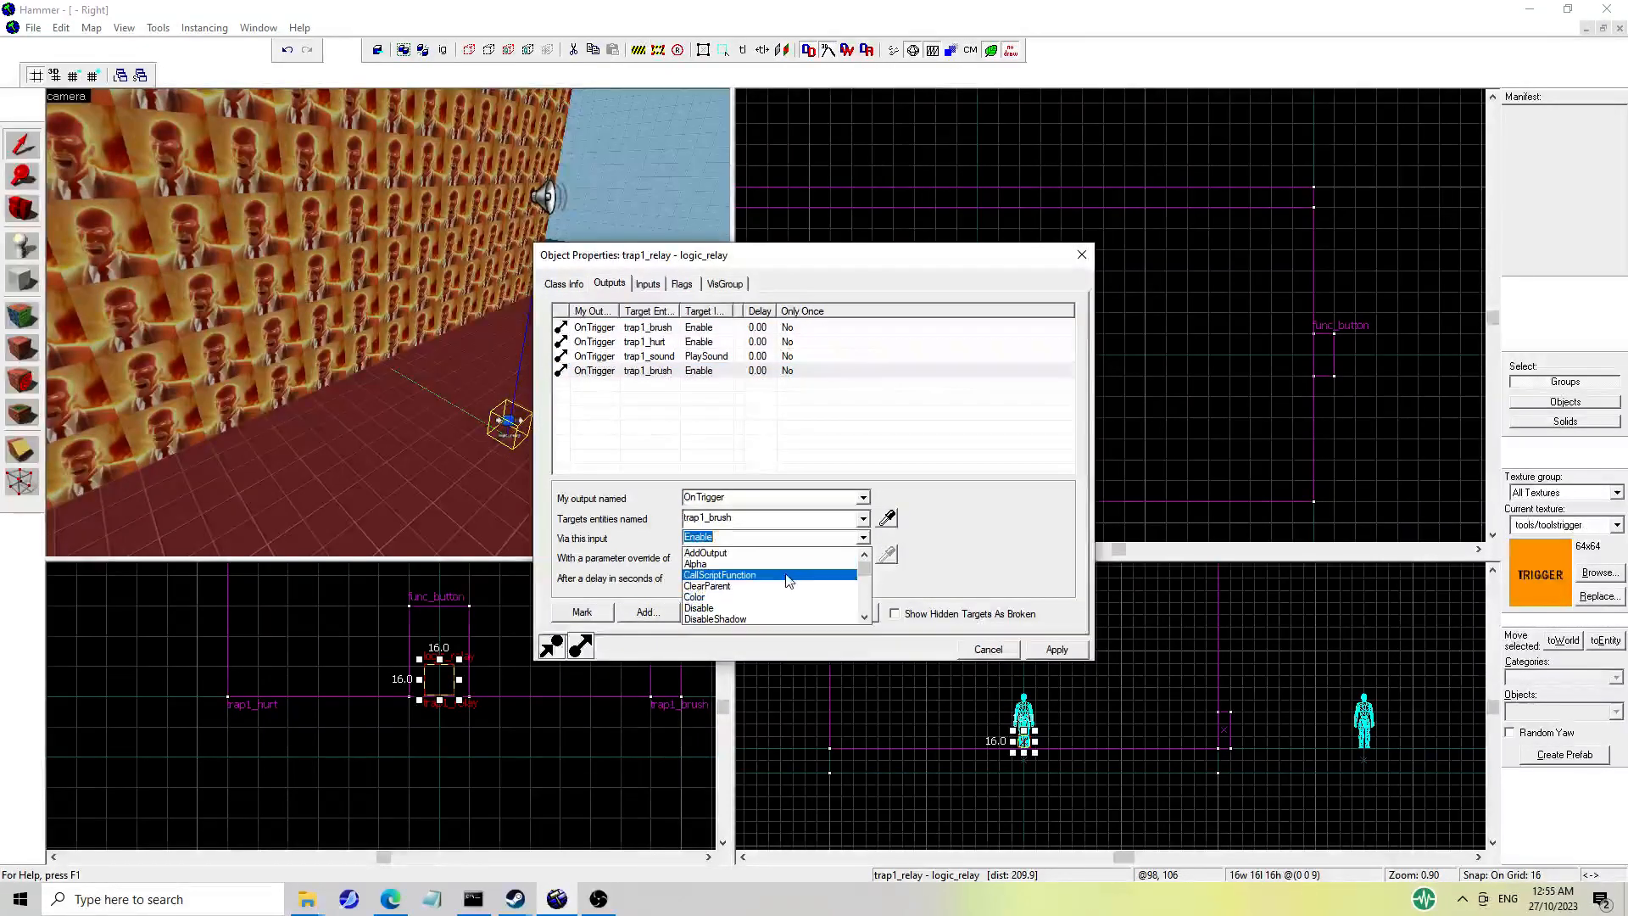
pyautogui.click(768, 608)
# Duplicate the relay's trap1_hurt Enable output and set the copy's input to Disable.
pyautogui.click(685, 373)
pyautogui.click(702, 342)
pyautogui.click(714, 612)
pyautogui.click(781, 612)
pyautogui.click(708, 386)
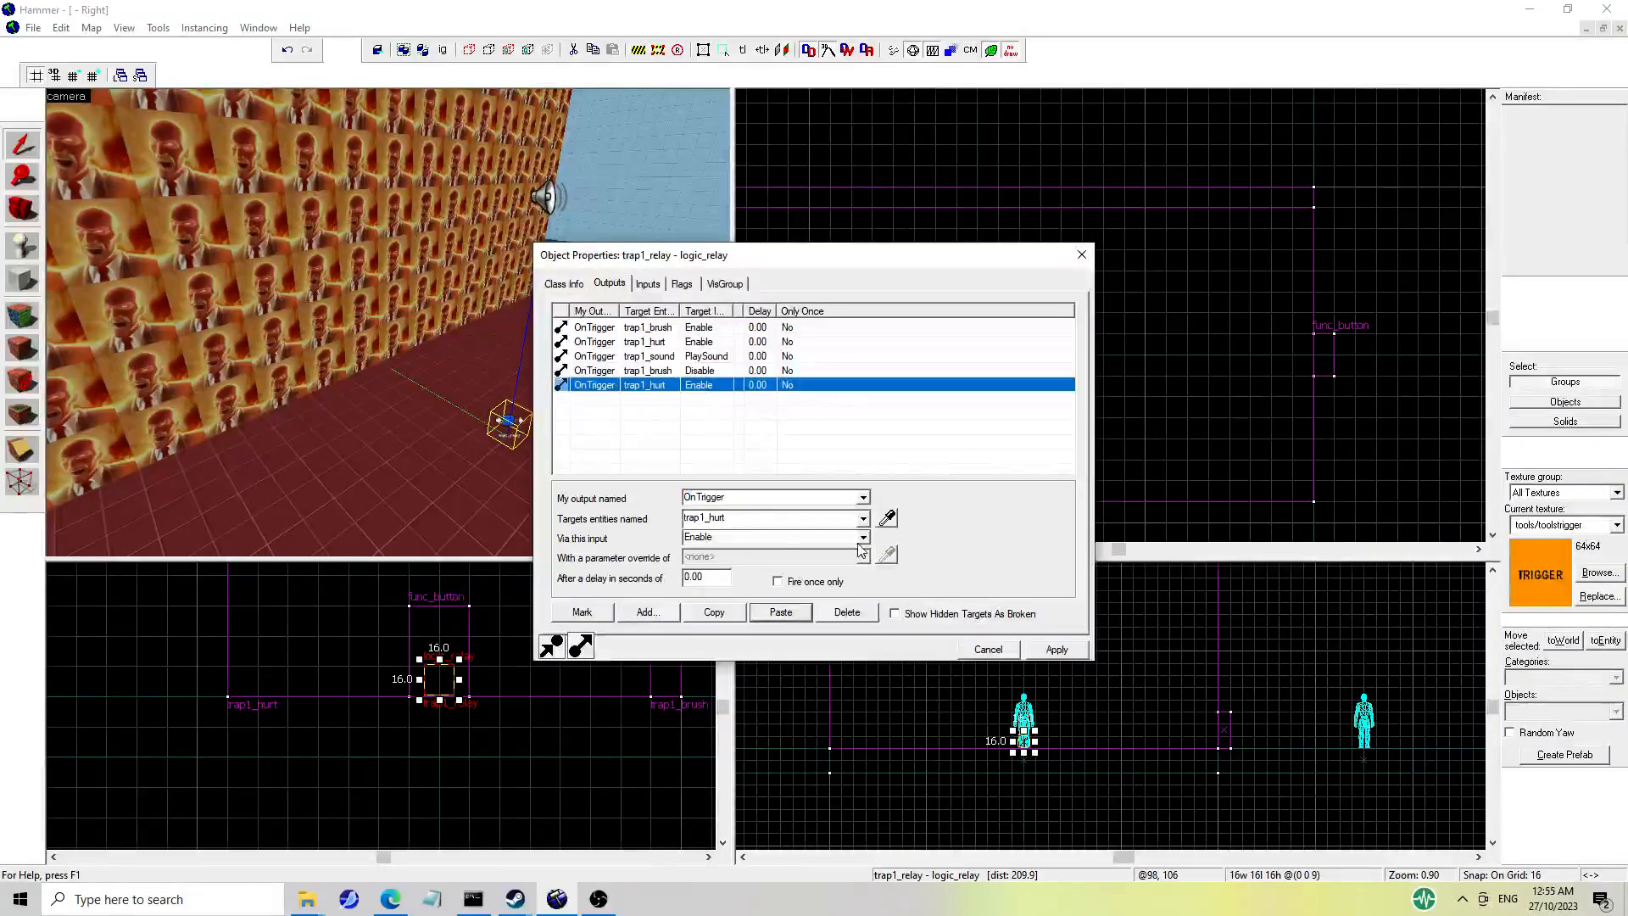
pyautogui.click(863, 538)
pyautogui.click(775, 587)
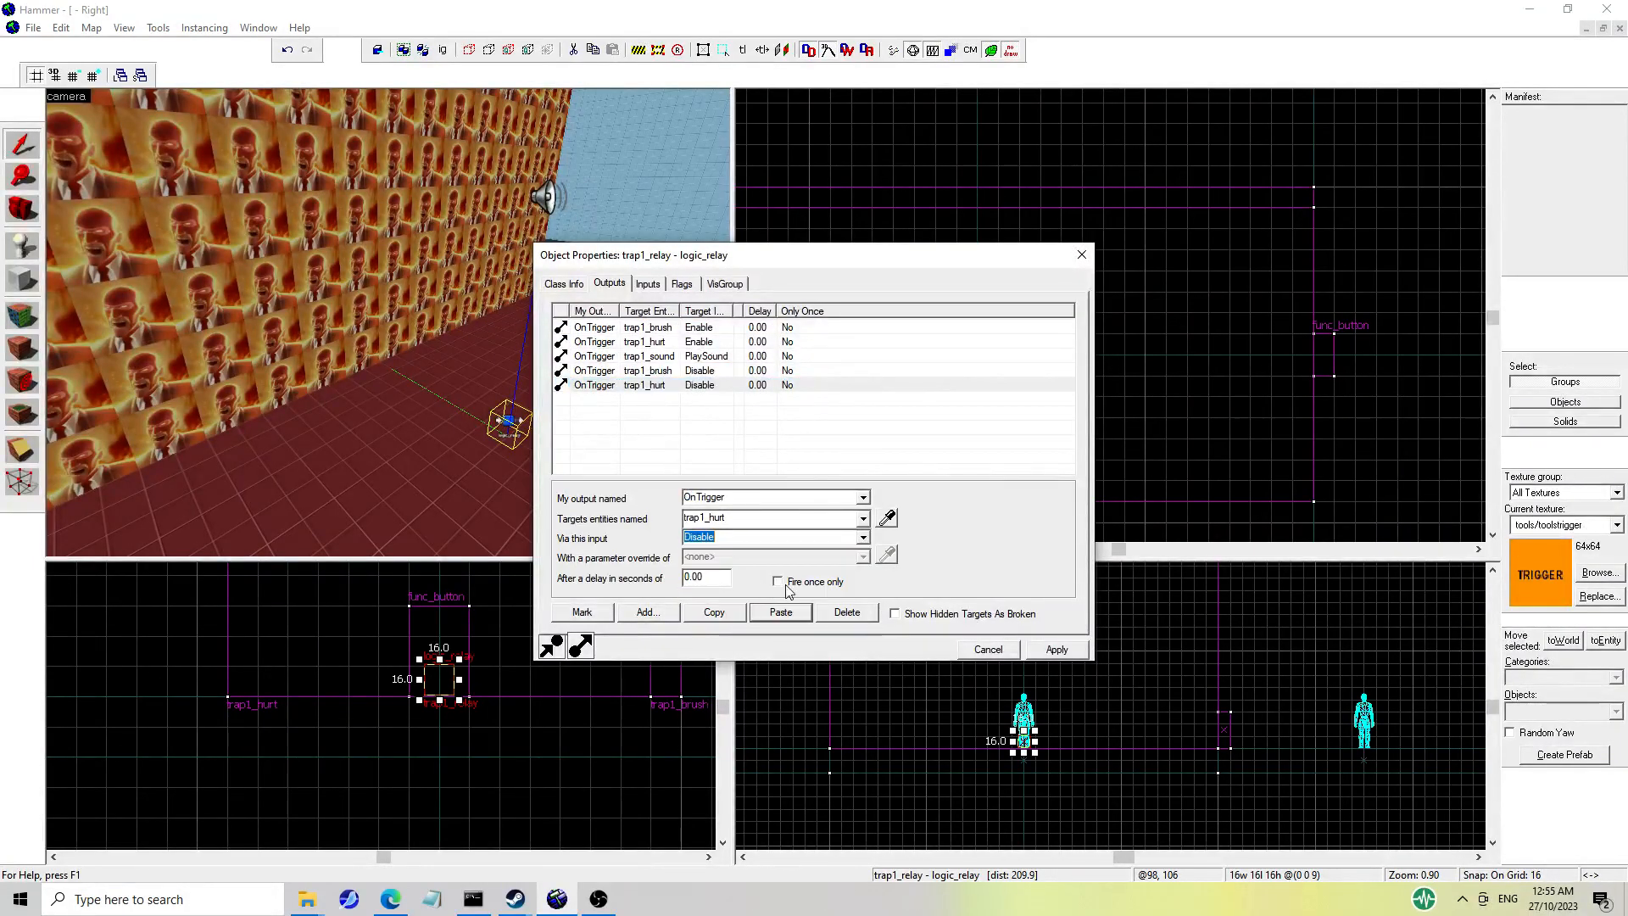
# Set a 3-second delay on the relay's trap1_brush and trap1_hurt Disable outputs and apply them.
pyautogui.click(700, 370)
pyautogui.doubleClick(693, 577)
pyautogui.write('3')
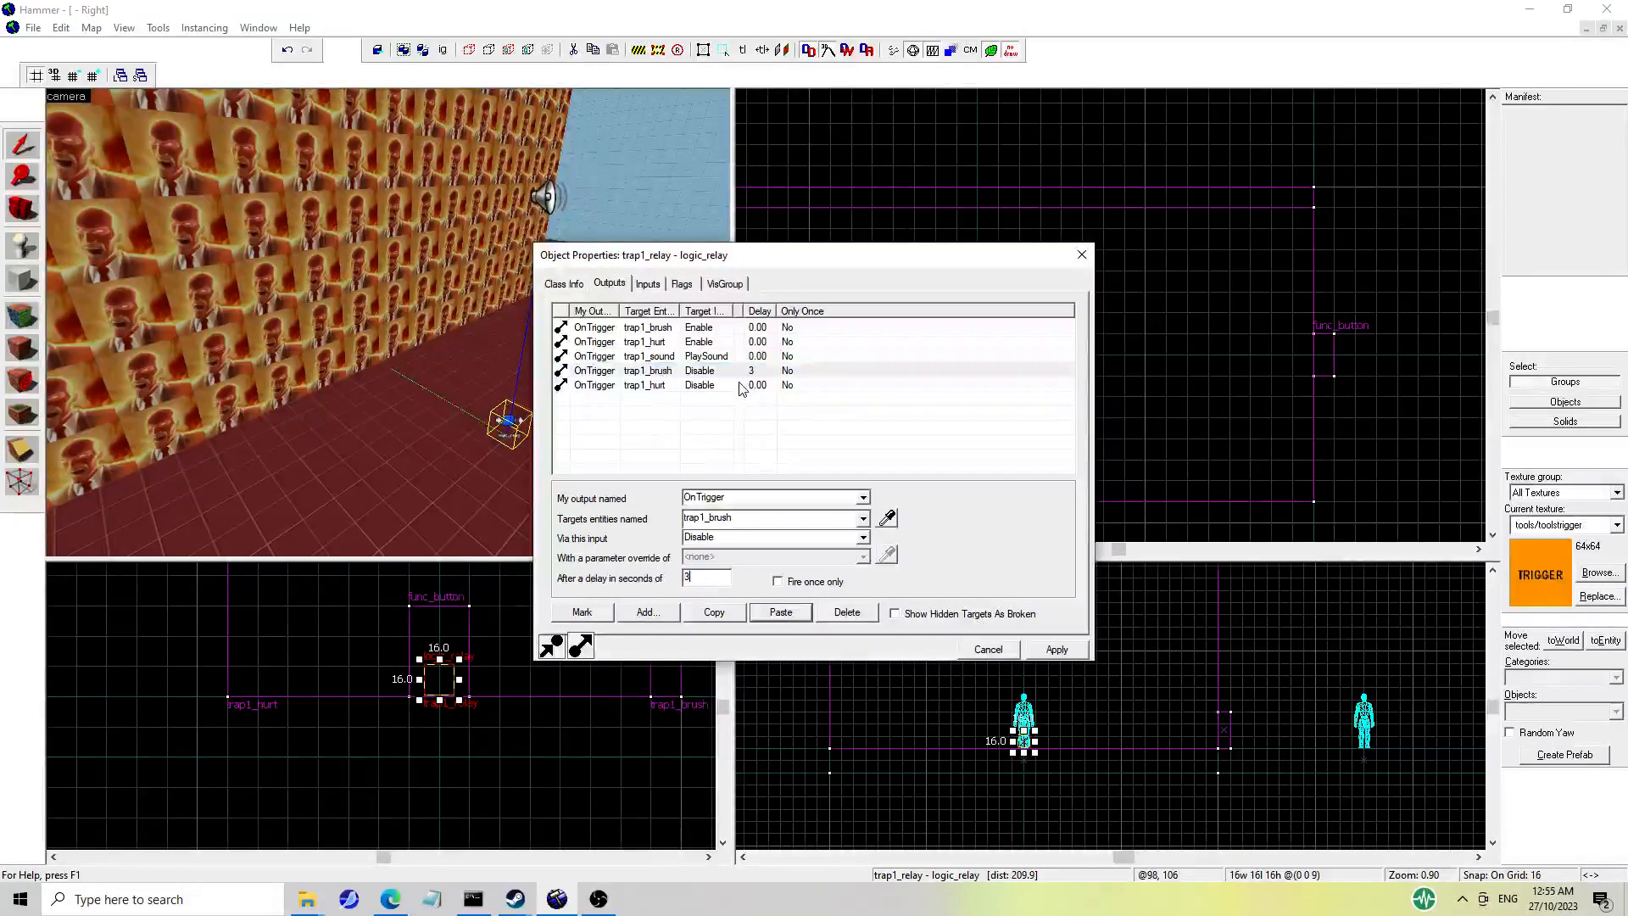
pyautogui.click(712, 385)
pyautogui.doubleClick(718, 577)
pyautogui.write('3')
pyautogui.click(1056, 648)
# Examine the trap1_hurt volume in front of the trap1_brush wall from several sides in the 3D view.
pyautogui.press('z')
pyautogui.press('s')
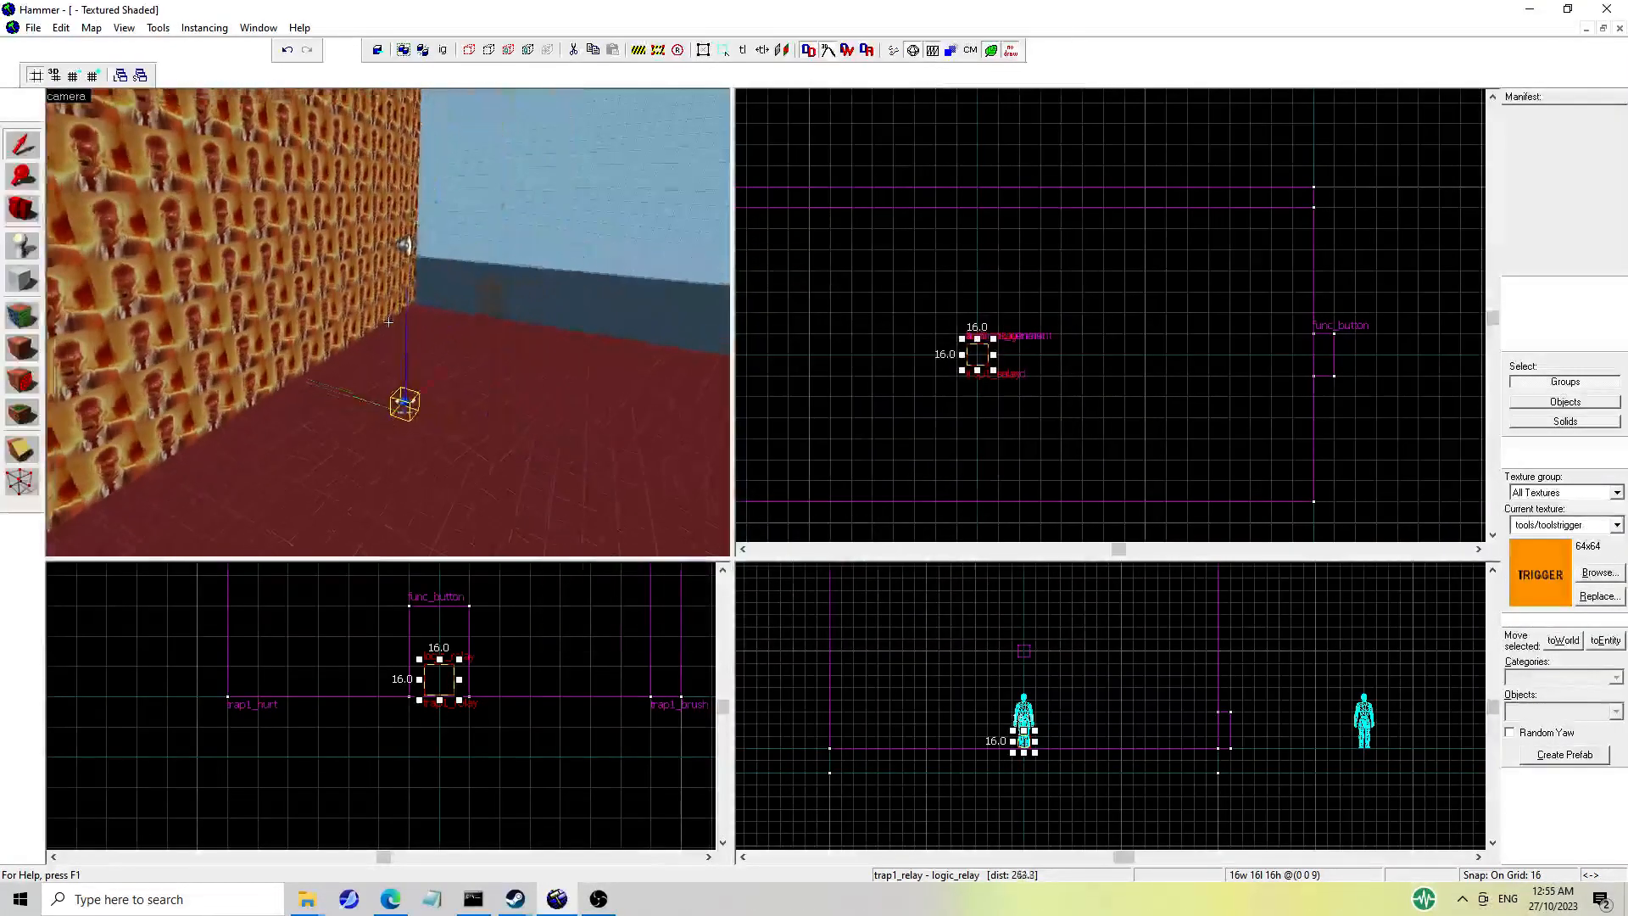
pyautogui.press('w')
pyautogui.press('z')
pyautogui.click(597, 424)
pyautogui.press('z')
pyautogui.press('s')
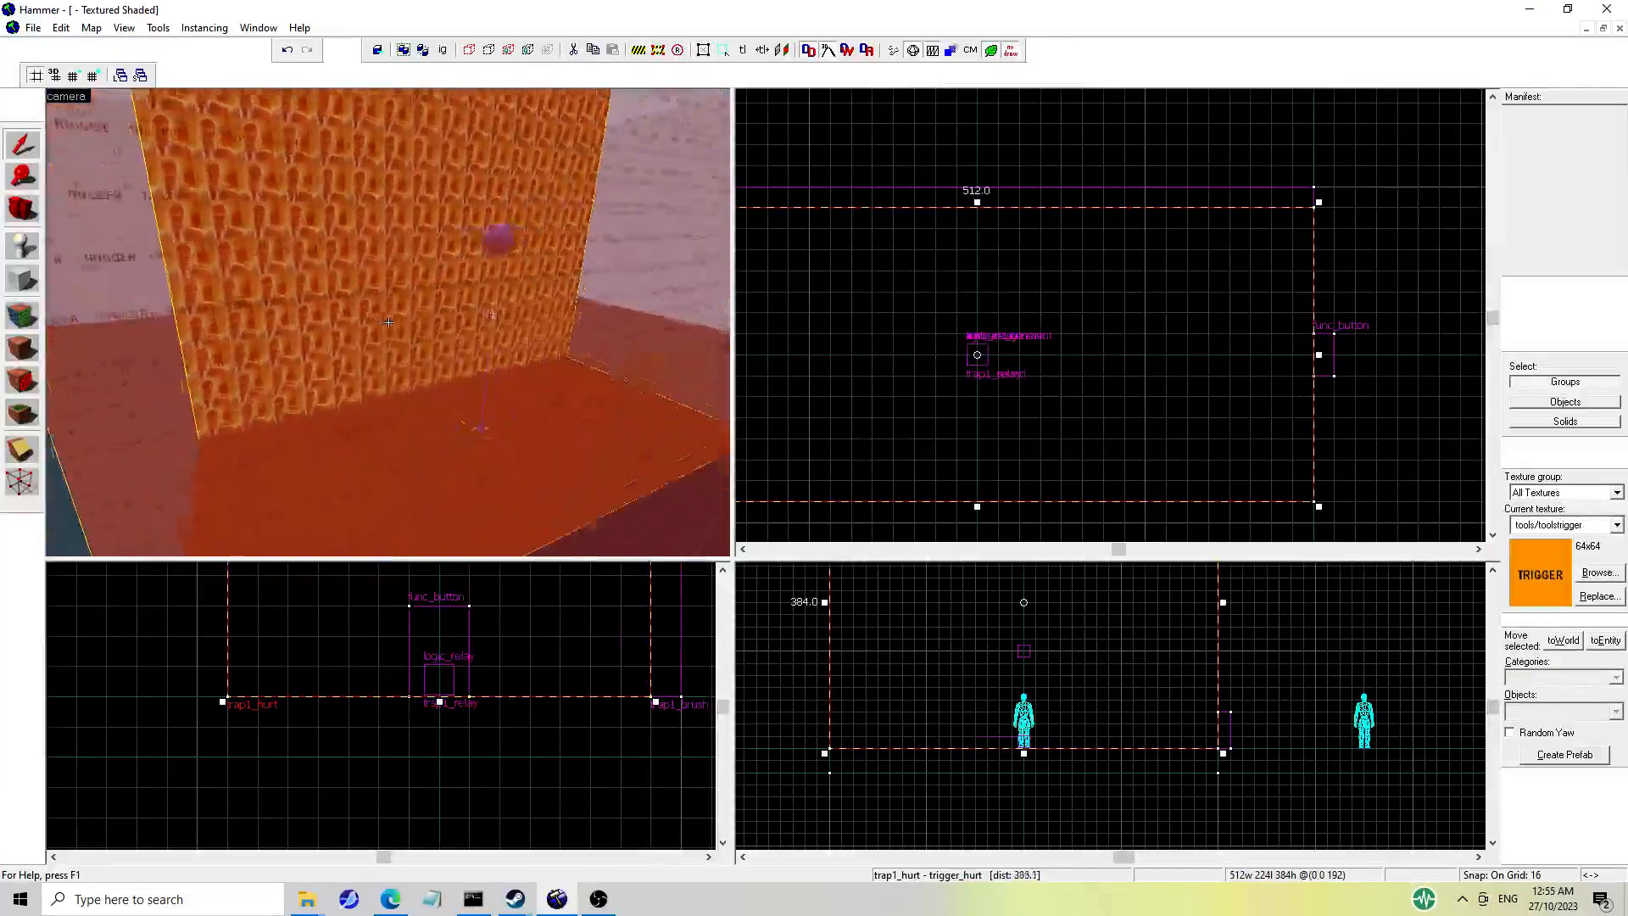
pyautogui.press('z')
pyautogui.press('z')
pyautogui.press('w')
pyautogui.press('z')
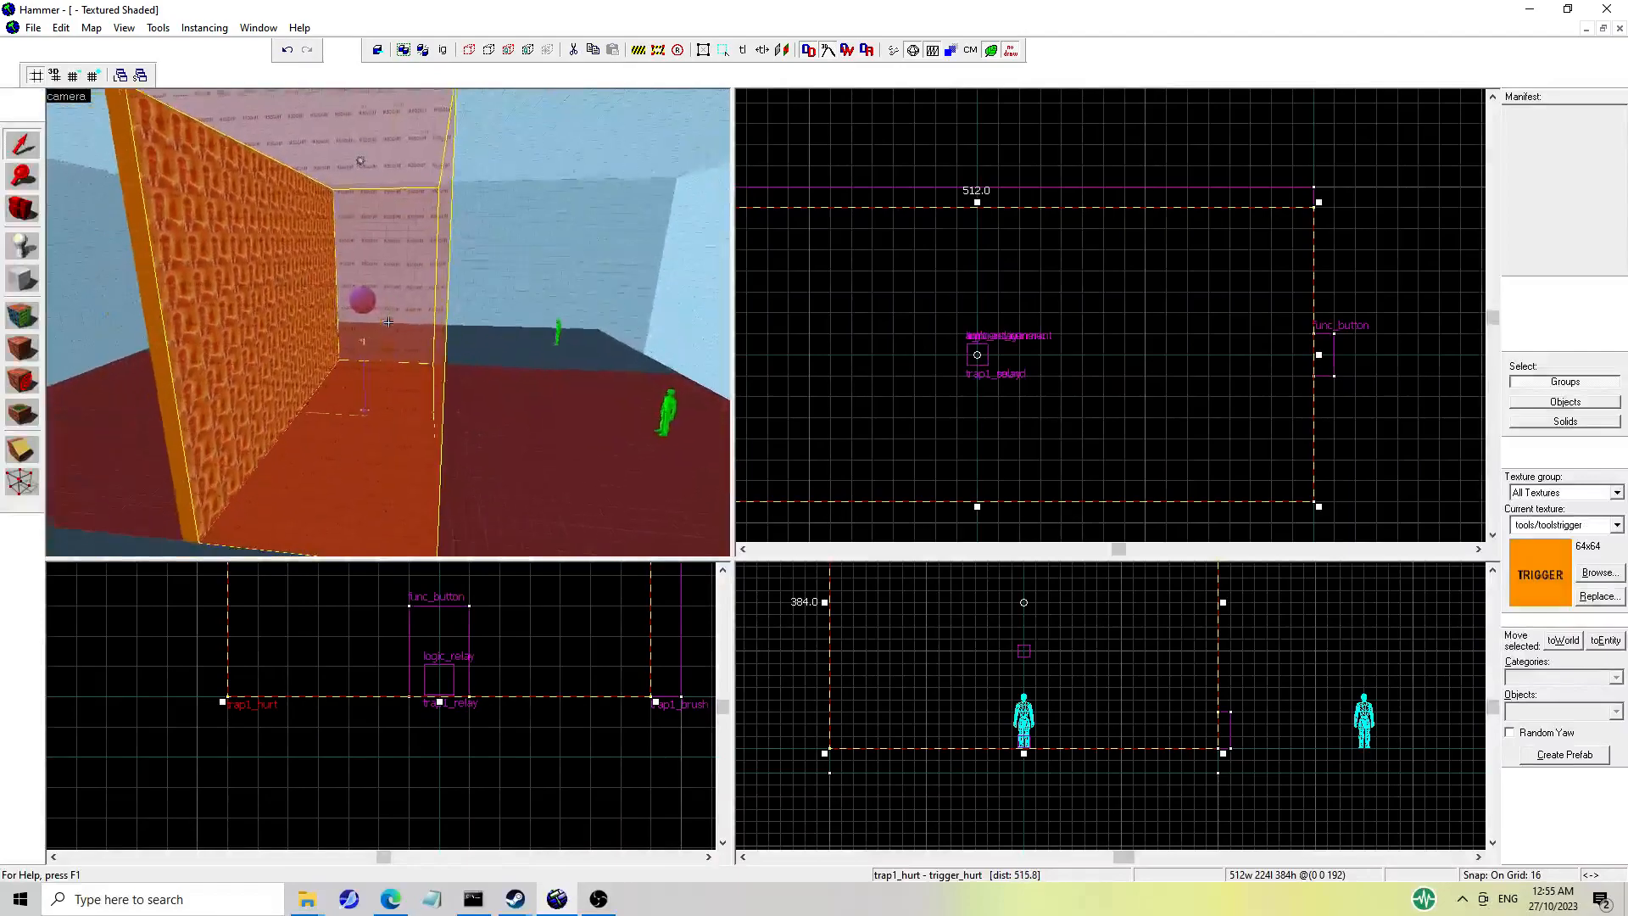
# Delete the trap1_hurt trigger volume in front of the trap wall.
pyautogui.press('a')
pyautogui.press('z')
pyautogui.click(552, 450)
pyautogui.click(338, 413)
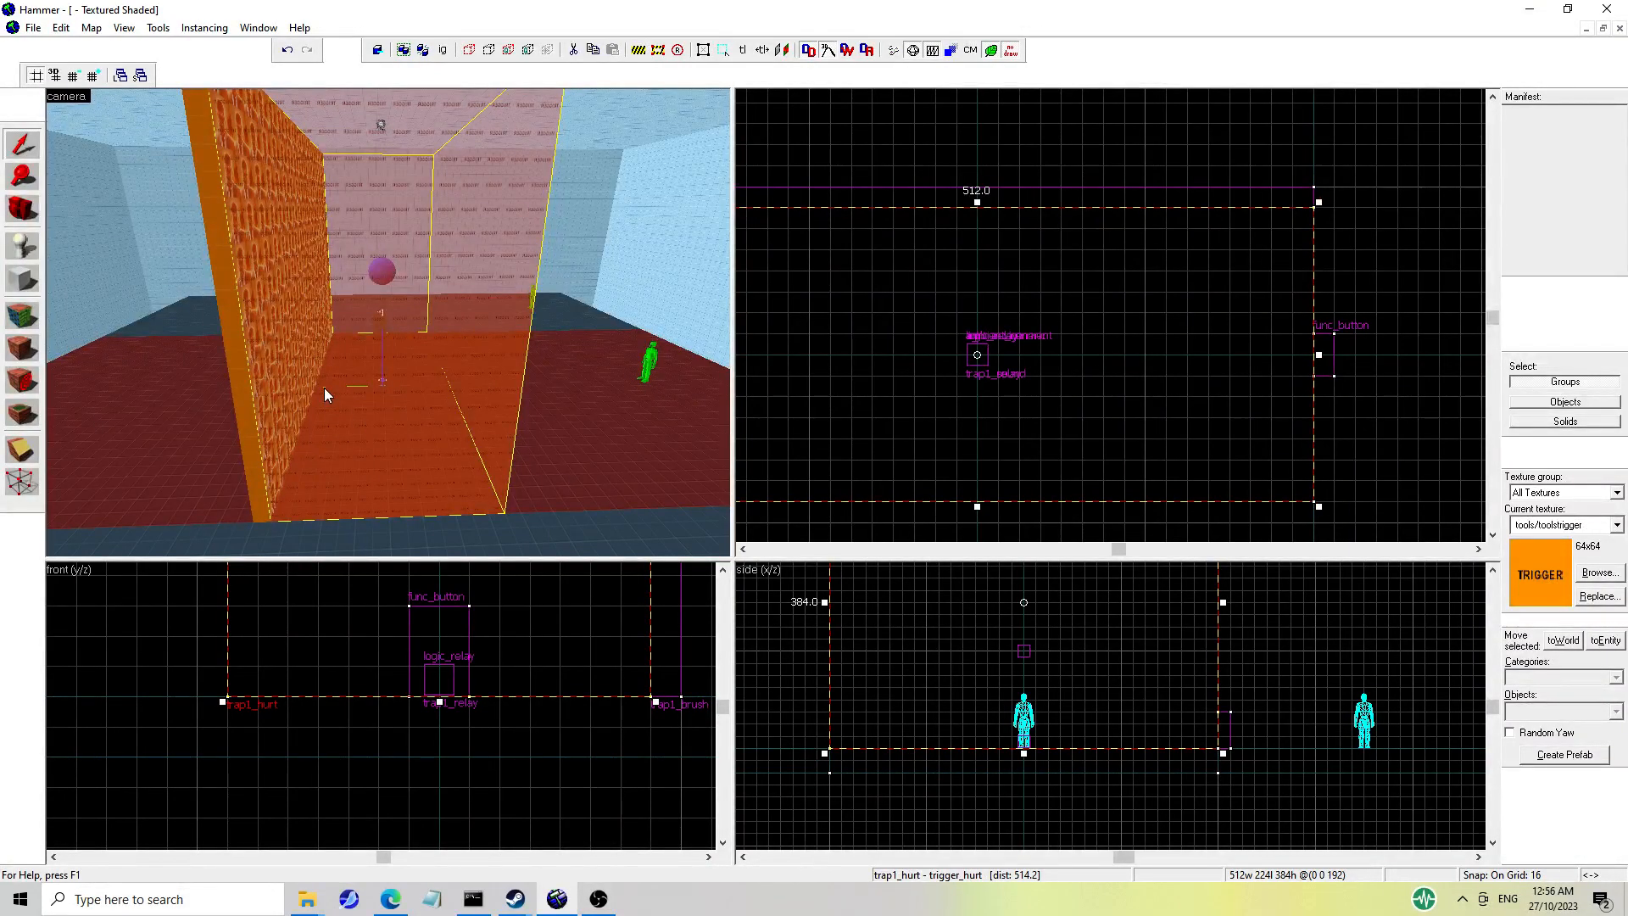
# Reshape the trap1_brush wall in the top view into a narrow block 32 units wide and 256 units long.
pyautogui.click(324, 395)
pyautogui.scroll(-2, 899, 335)
pyautogui.press('Left')
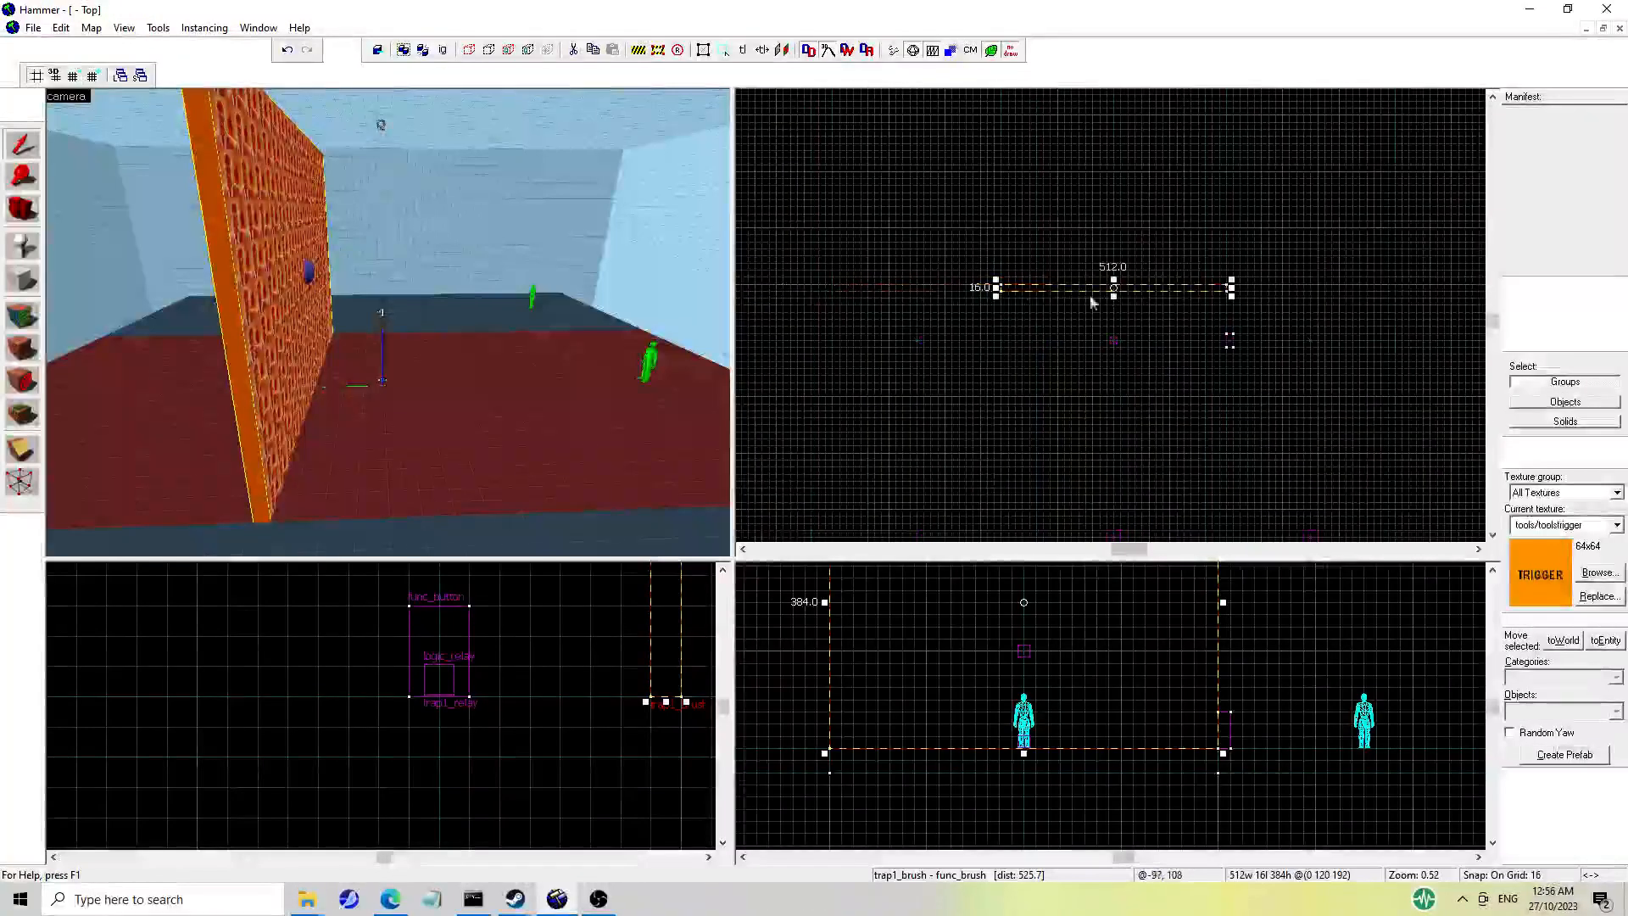
pyautogui.rightClick(1077, 286)
pyautogui.rightClick(1025, 289)
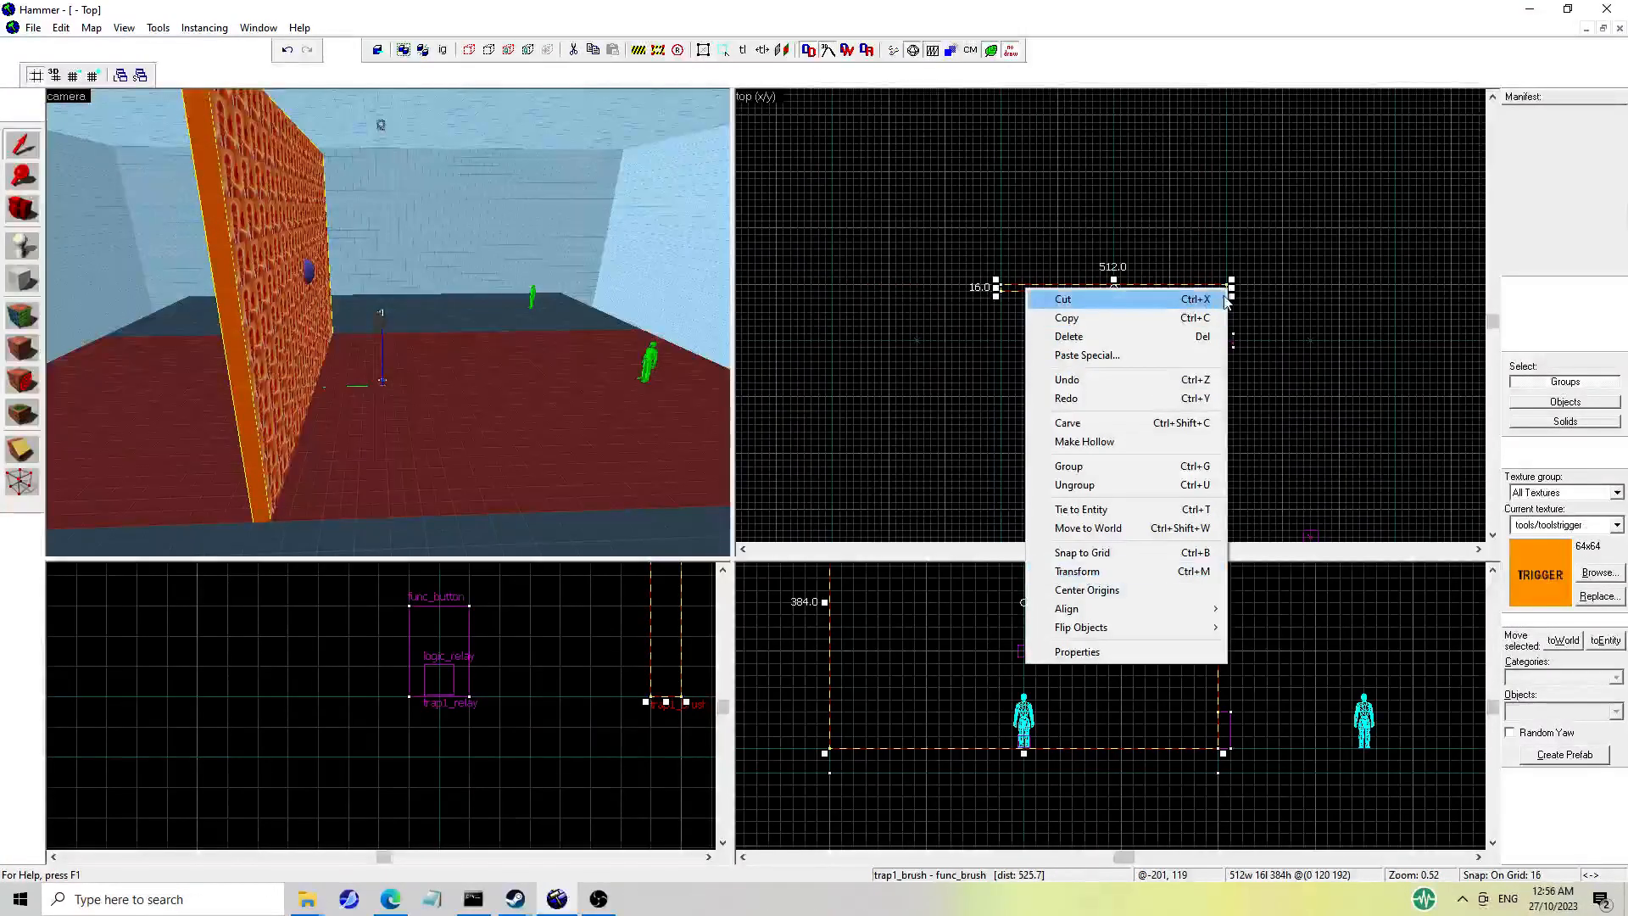
pyautogui.moveTo(1232, 297); pyautogui.dragTo(1022, 401)
# Raise the trap1_brush block's height to 512 units and shift it about 32 units away from the map origin.
pyautogui.scroll(-3, 803, 740)
pyautogui.scroll(-2, 815, 661)
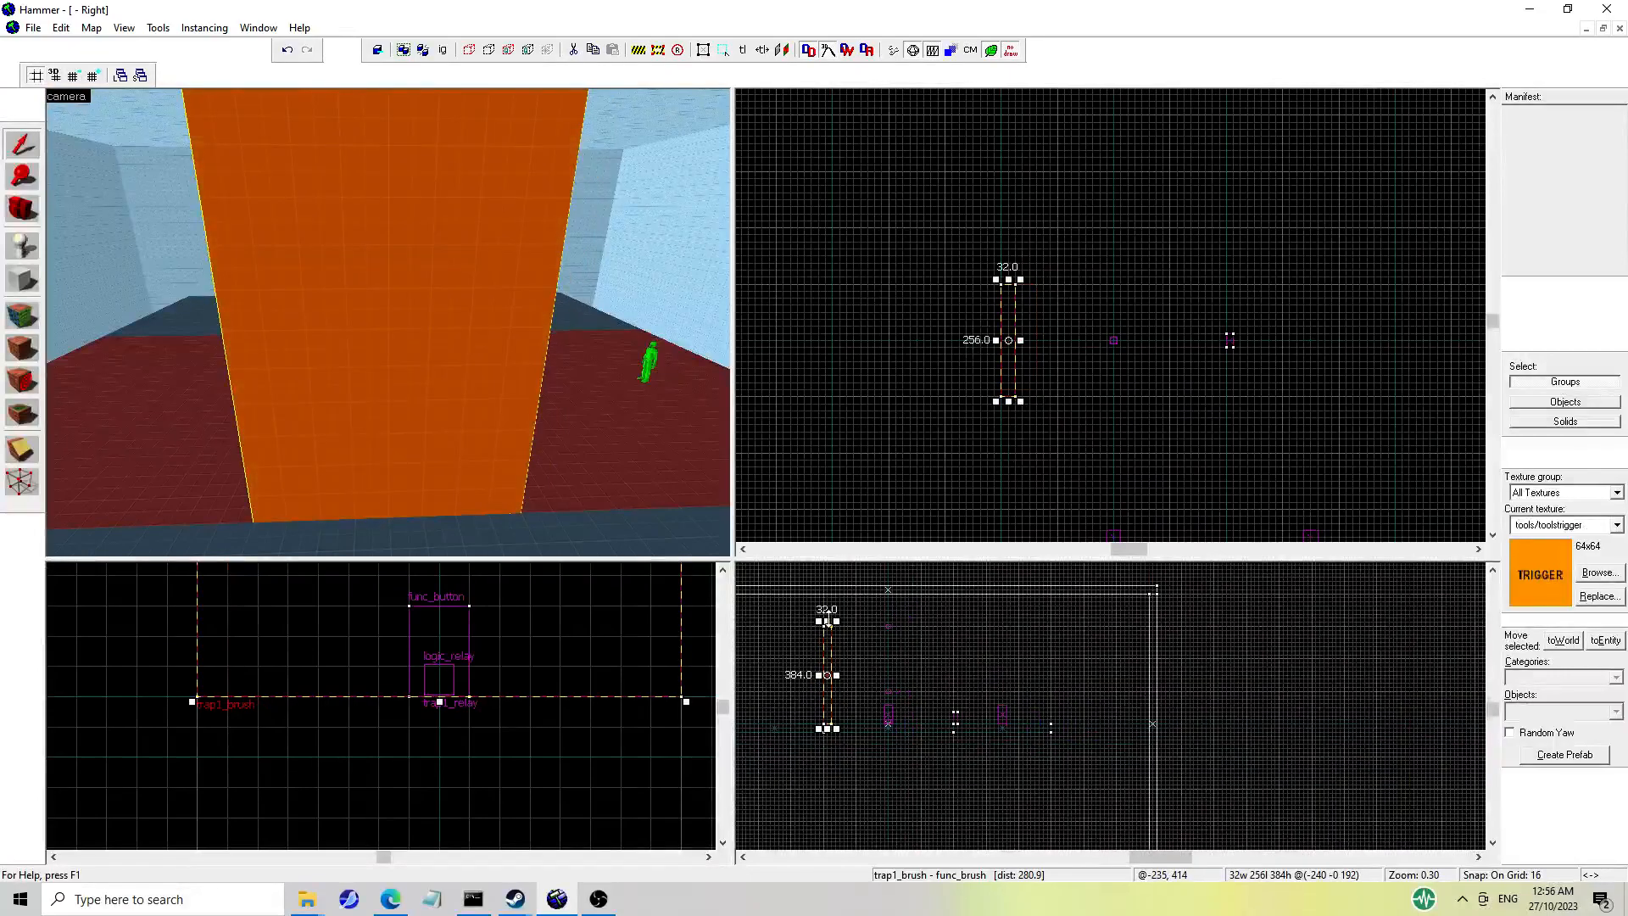
pyautogui.scroll(3, 827, 728)
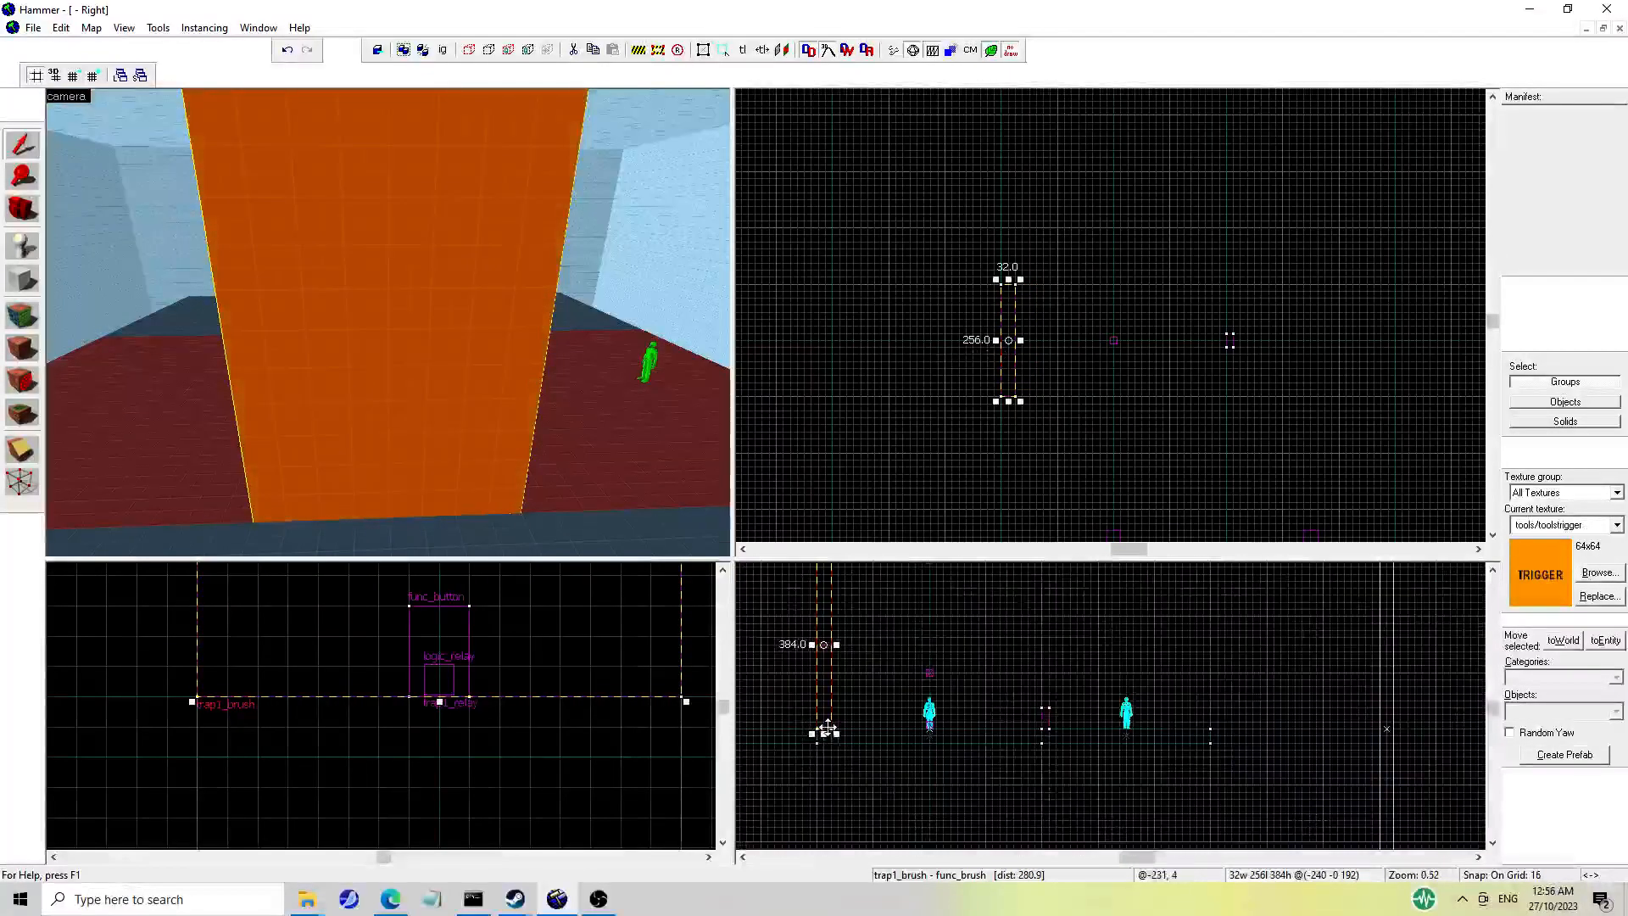
pyautogui.scroll(-2, 829, 726)
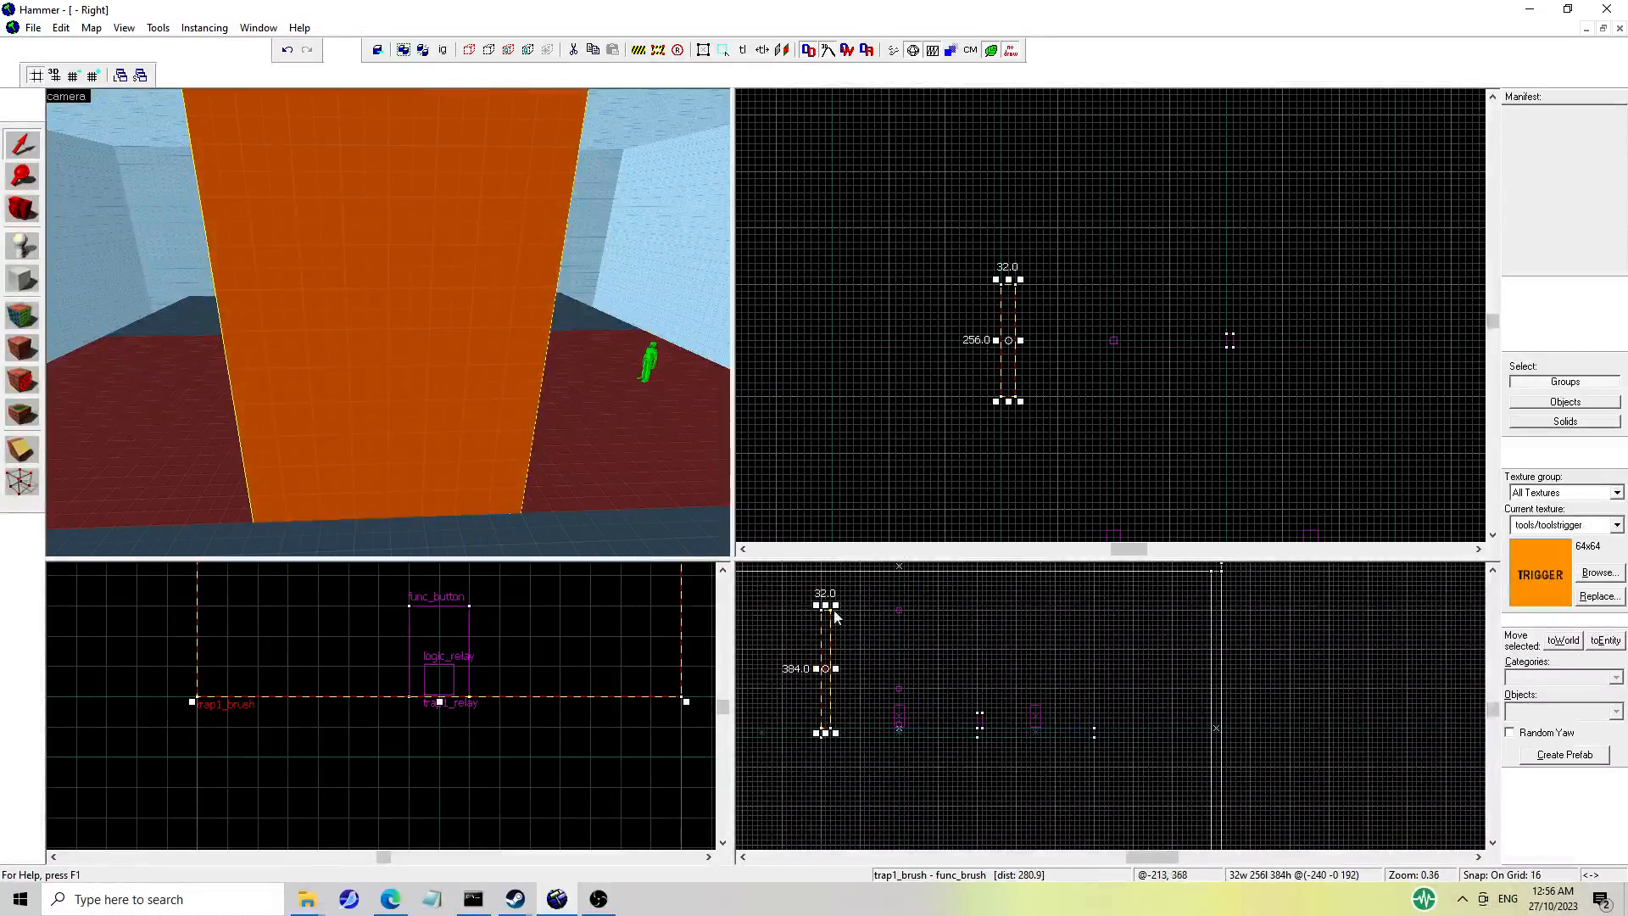
pyautogui.moveTo(826, 606)
pyautogui.mouseDown()
pyautogui.moveTo(825, 566)
pyautogui.moveTo(852, 564)
pyautogui.mouseUp()
pyautogui.press('z')
pyautogui.press('d')
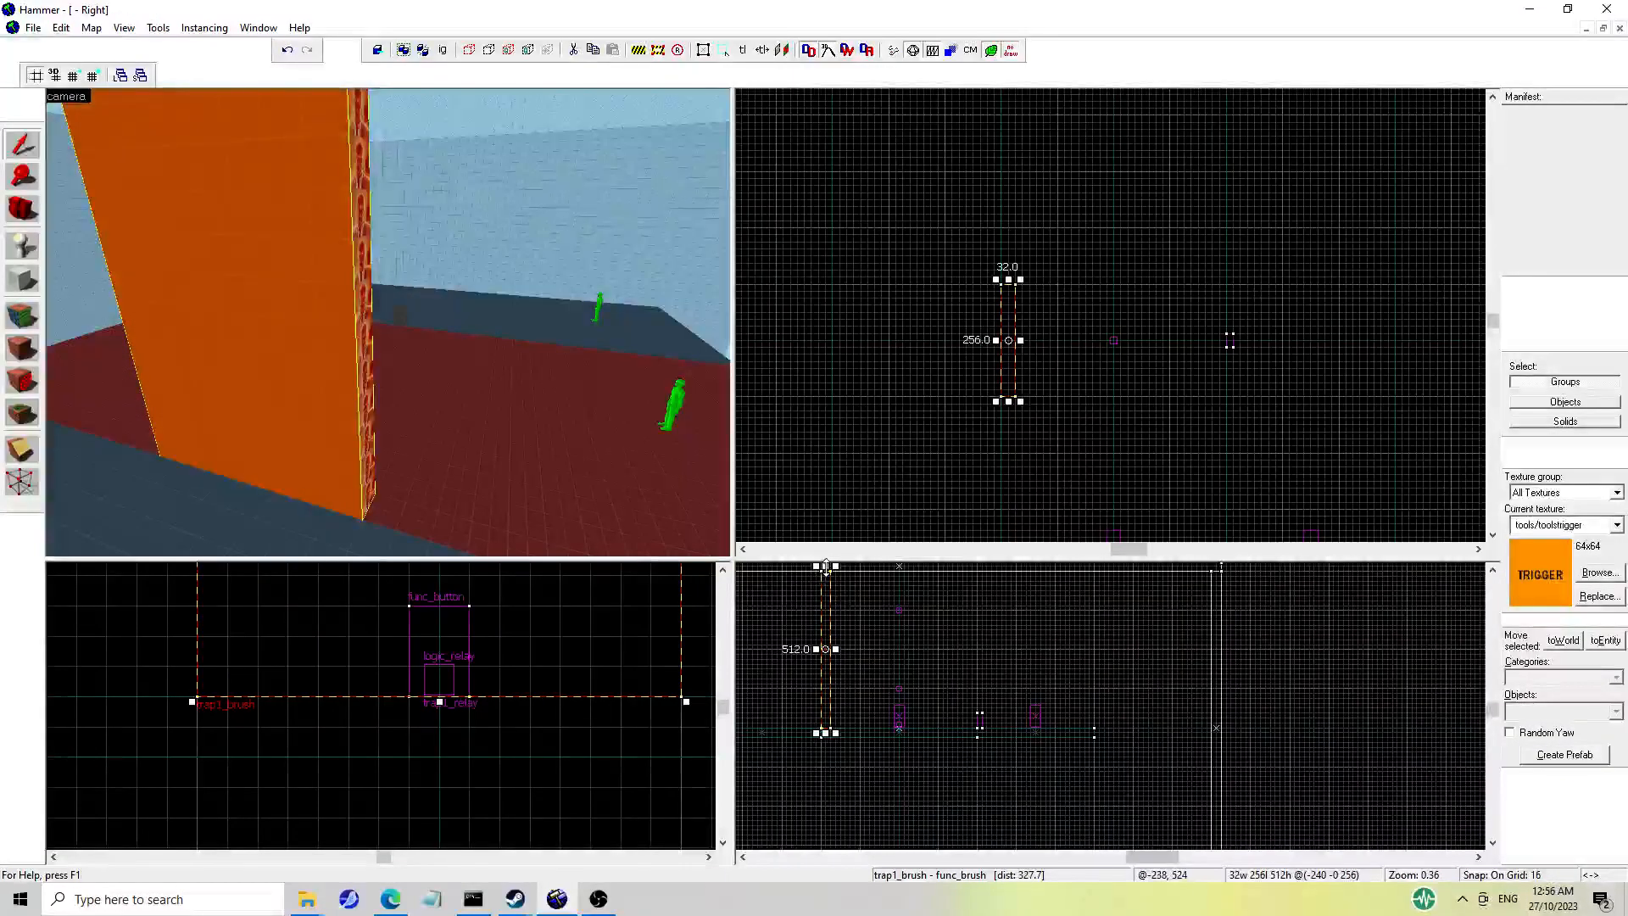
pyautogui.moveTo(826, 567); pyautogui.dragTo(829, 566)
pyautogui.moveTo(1014, 362); pyautogui.dragTo(993, 366)
# Select a face of the trap1_brush block for texture editing and filter the texture browser by spy.
pyautogui.press('z')
pyautogui.press('z')
pyautogui.click(17, 312)
pyautogui.click(332, 273)
pyautogui.scroll(3, 332, 273)
pyautogui.scroll(-2, 394, 329)
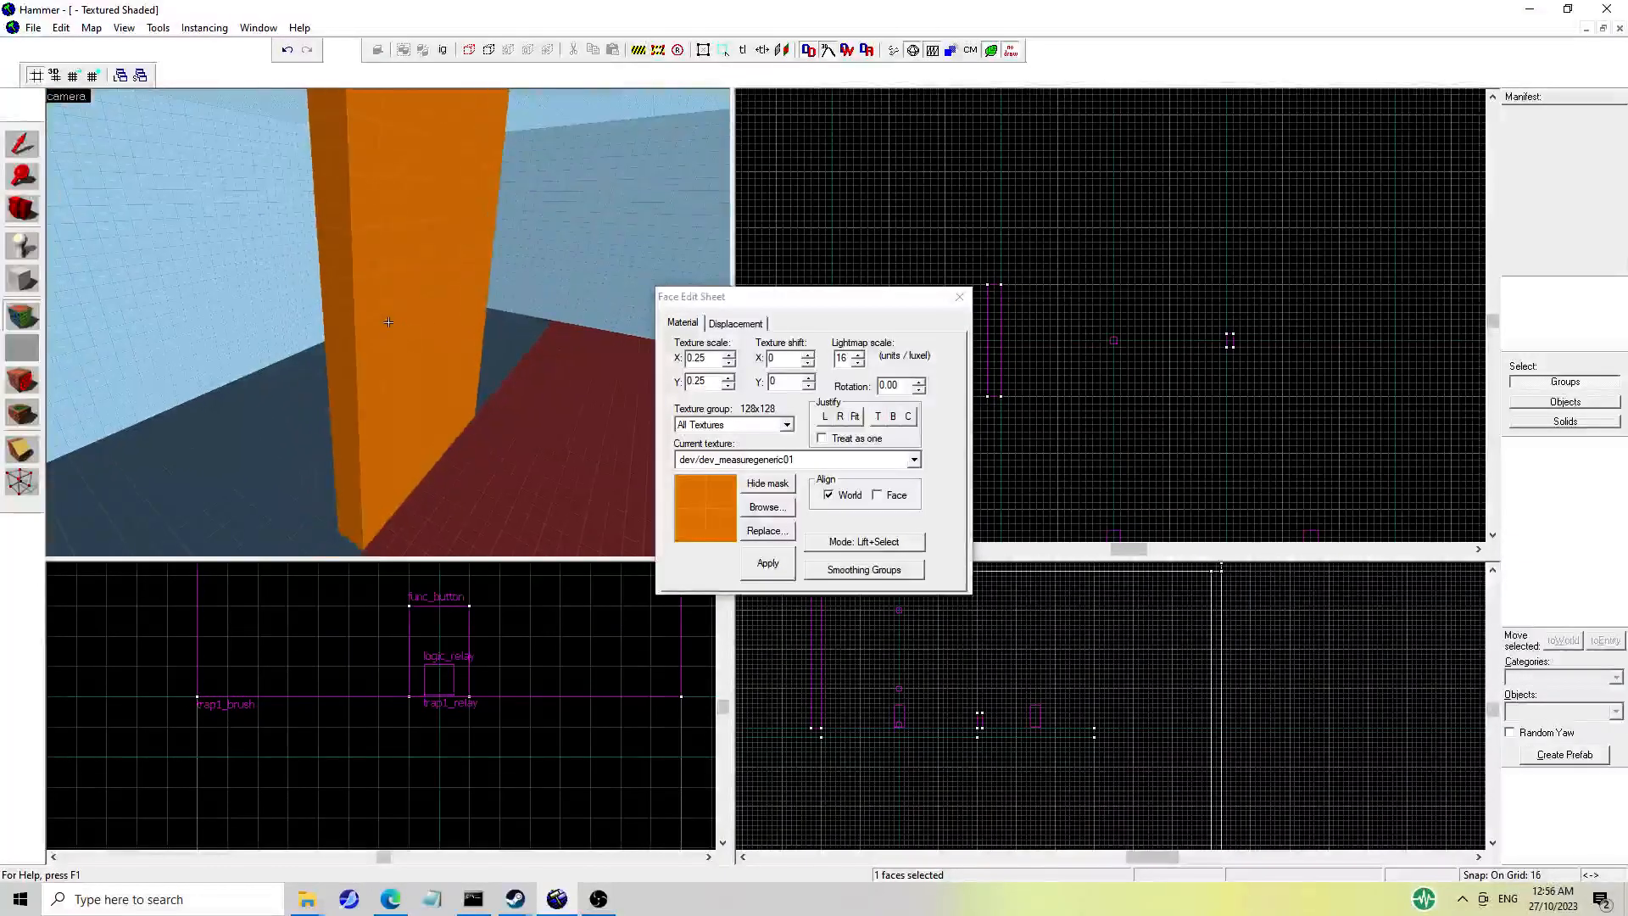
pyautogui.click(766, 506)
pyautogui.write('spy')
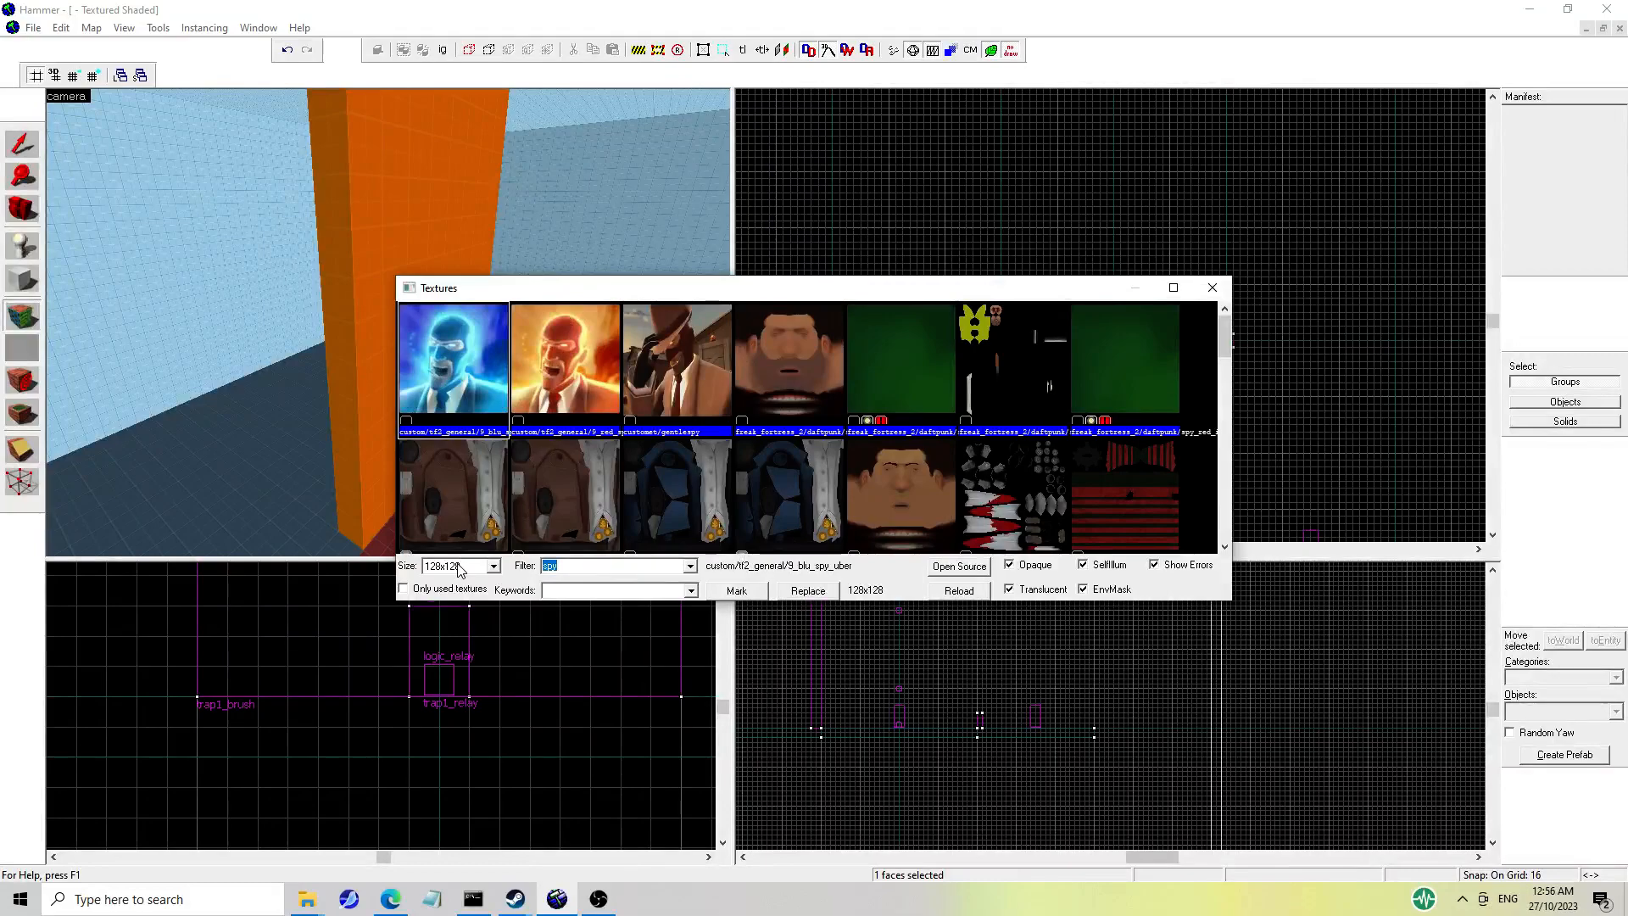
# Apply the custom/tf2_general/6_red_engineer_uber texture to the selected face of the orange wall brush.
pyautogui.write('eng')
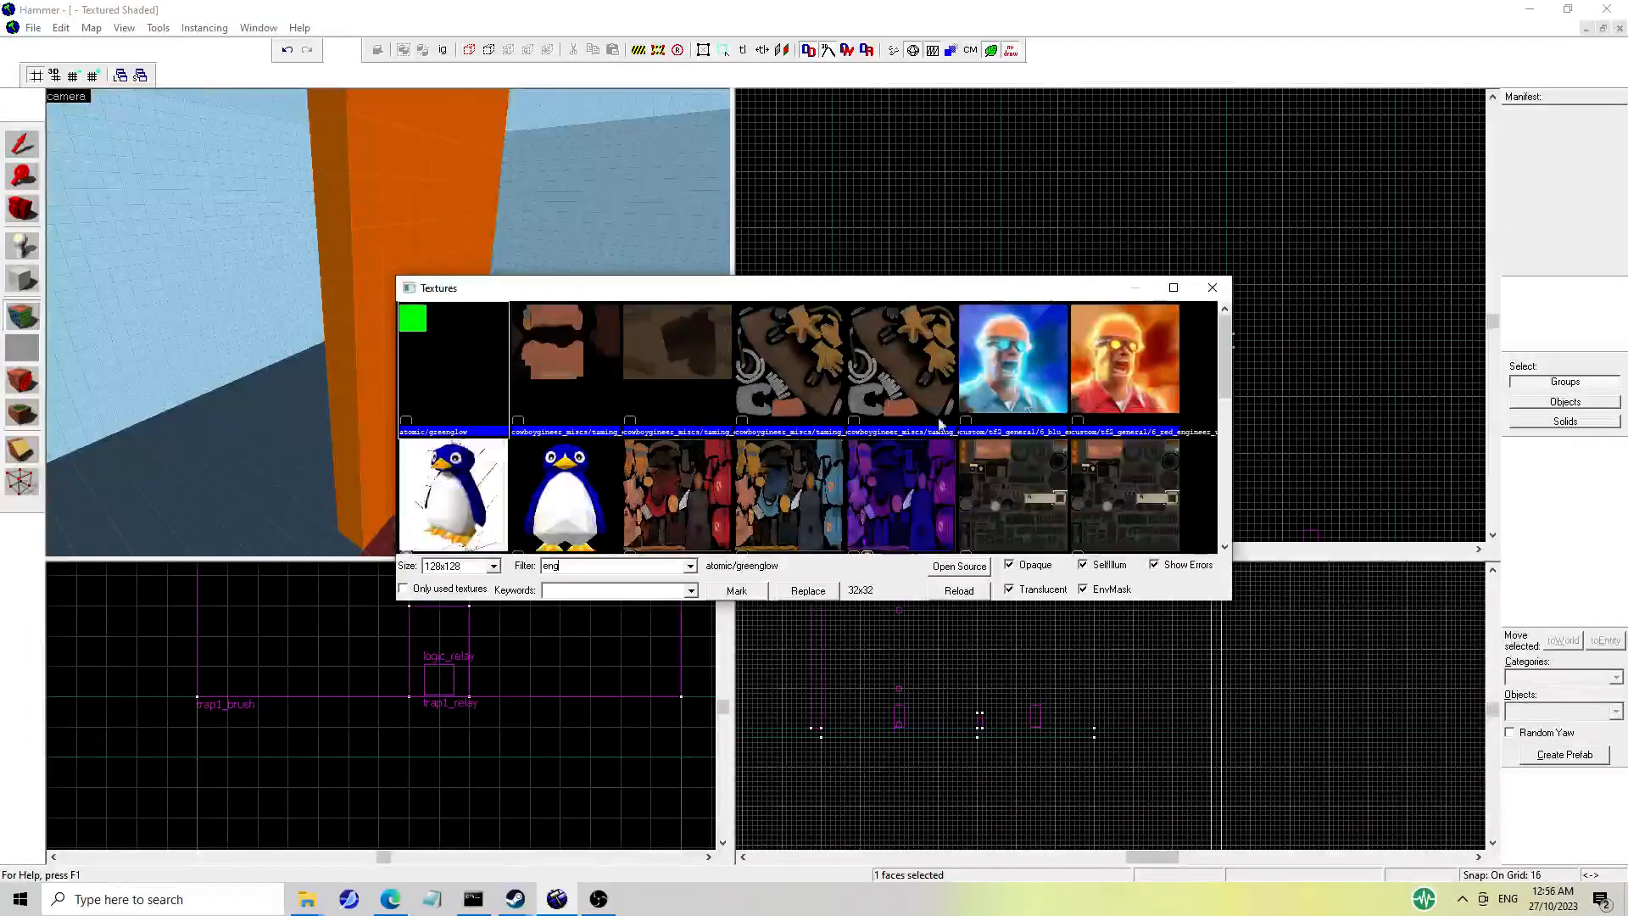
pyautogui.doubleClick(1102, 375)
pyautogui.rightClick(412, 197)
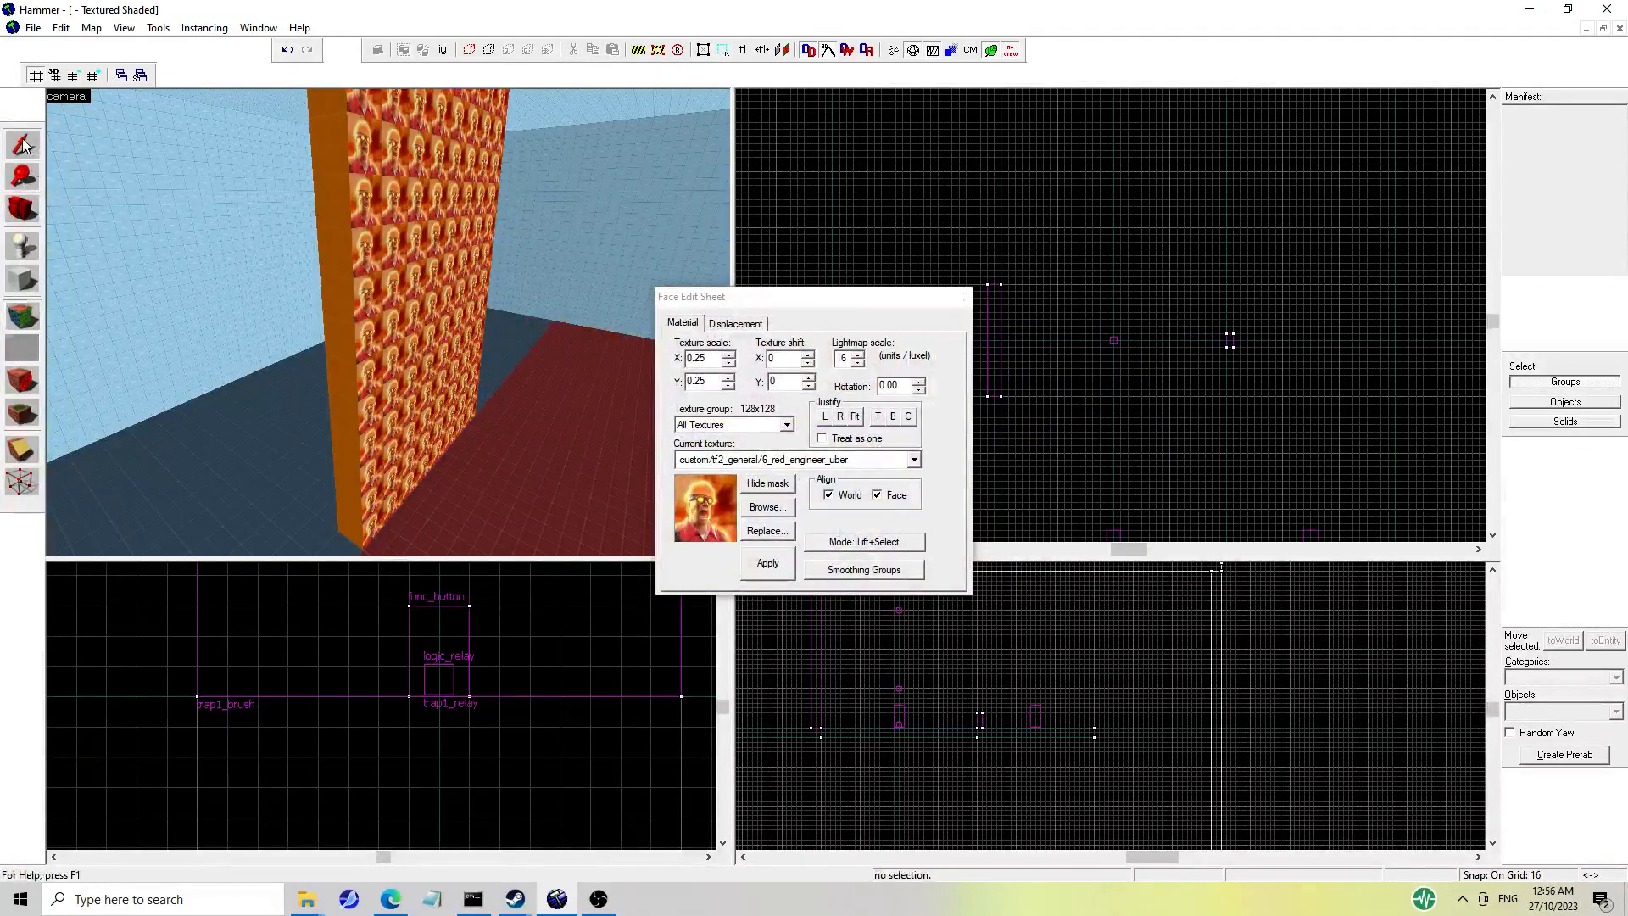
pyautogui.click(22, 144)
pyautogui.press('z')
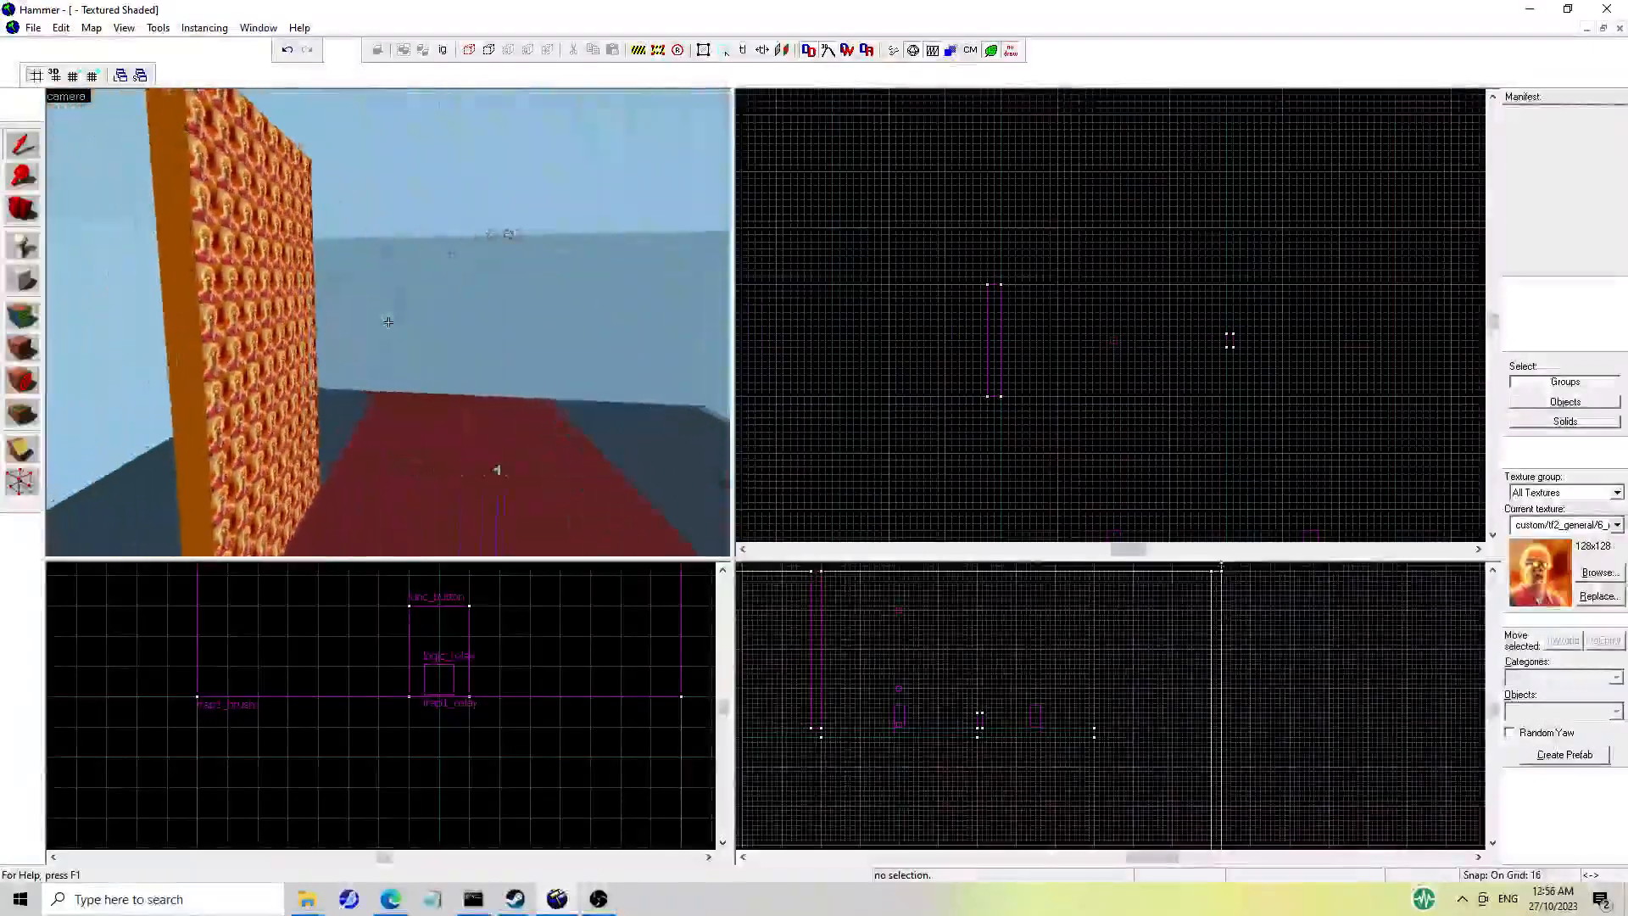
# Change the class of the trap1_brush entity from func_brush to func_door_rotating and apply it.
pyautogui.click(388, 322)
pyautogui.press('z')
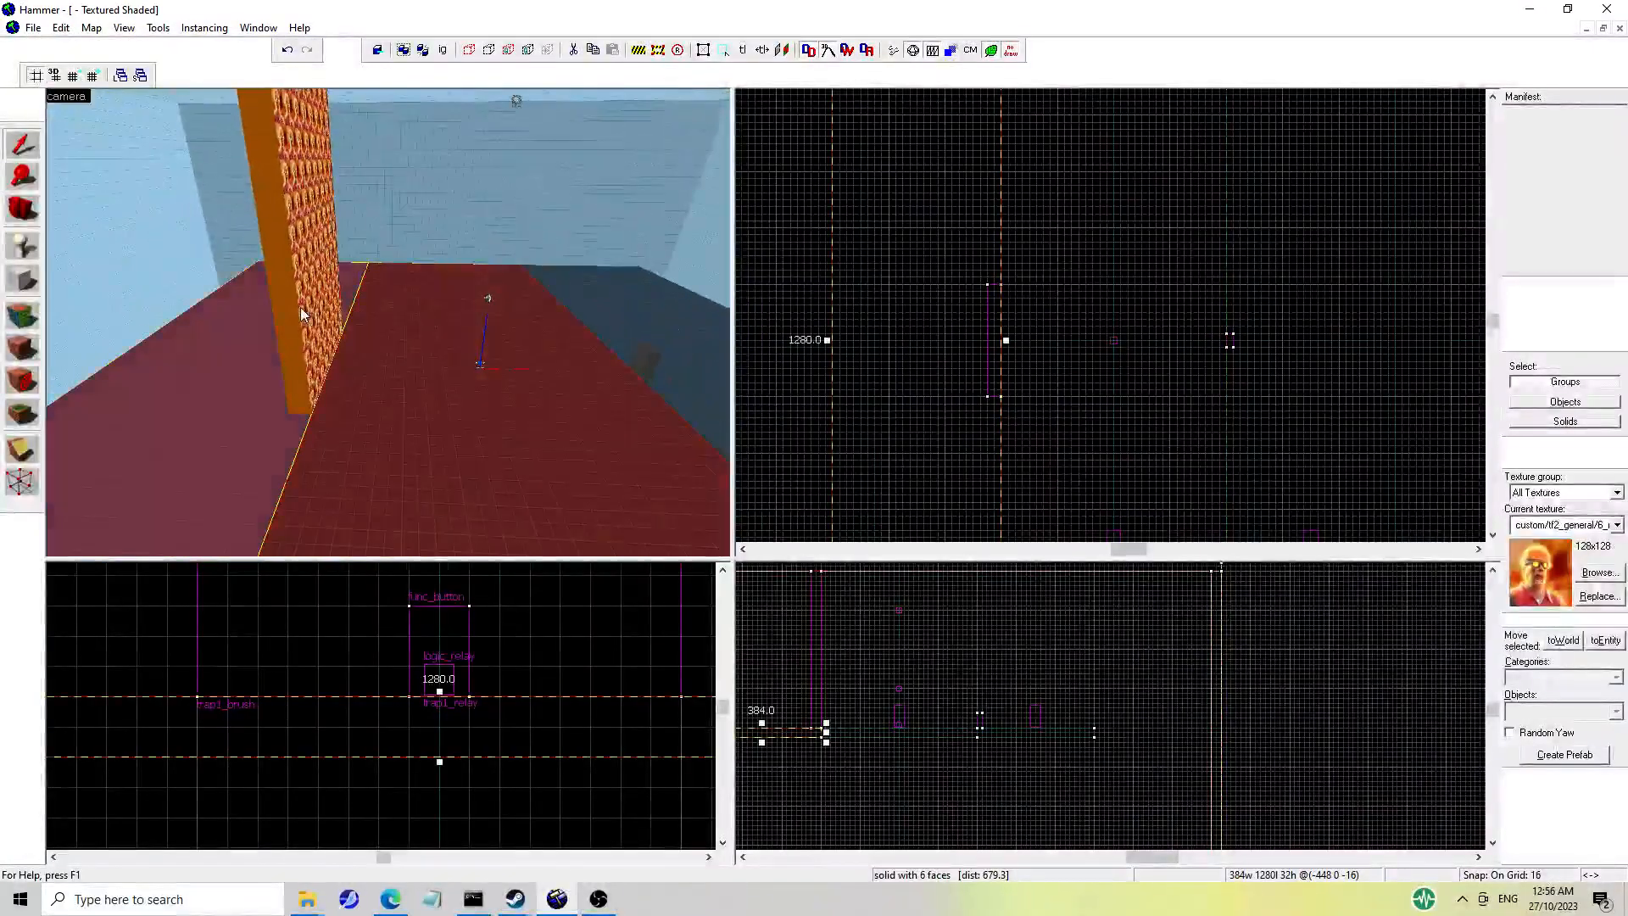
pyautogui.click(304, 227)
pyautogui.hotkey('alt', 'Return')
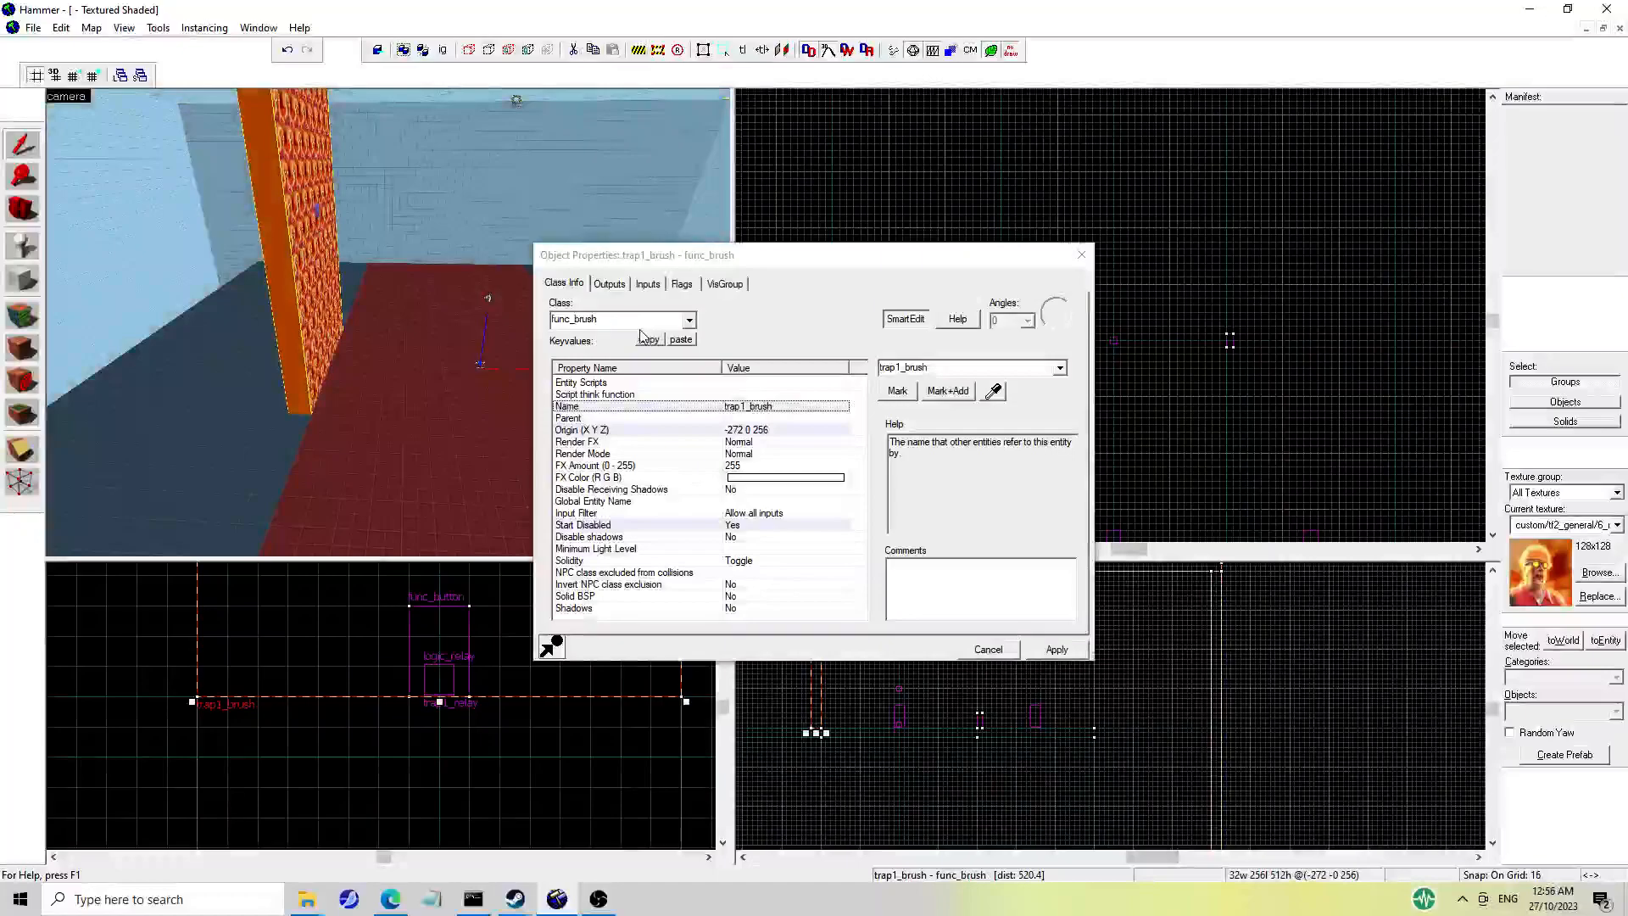
pyautogui.write('_door')
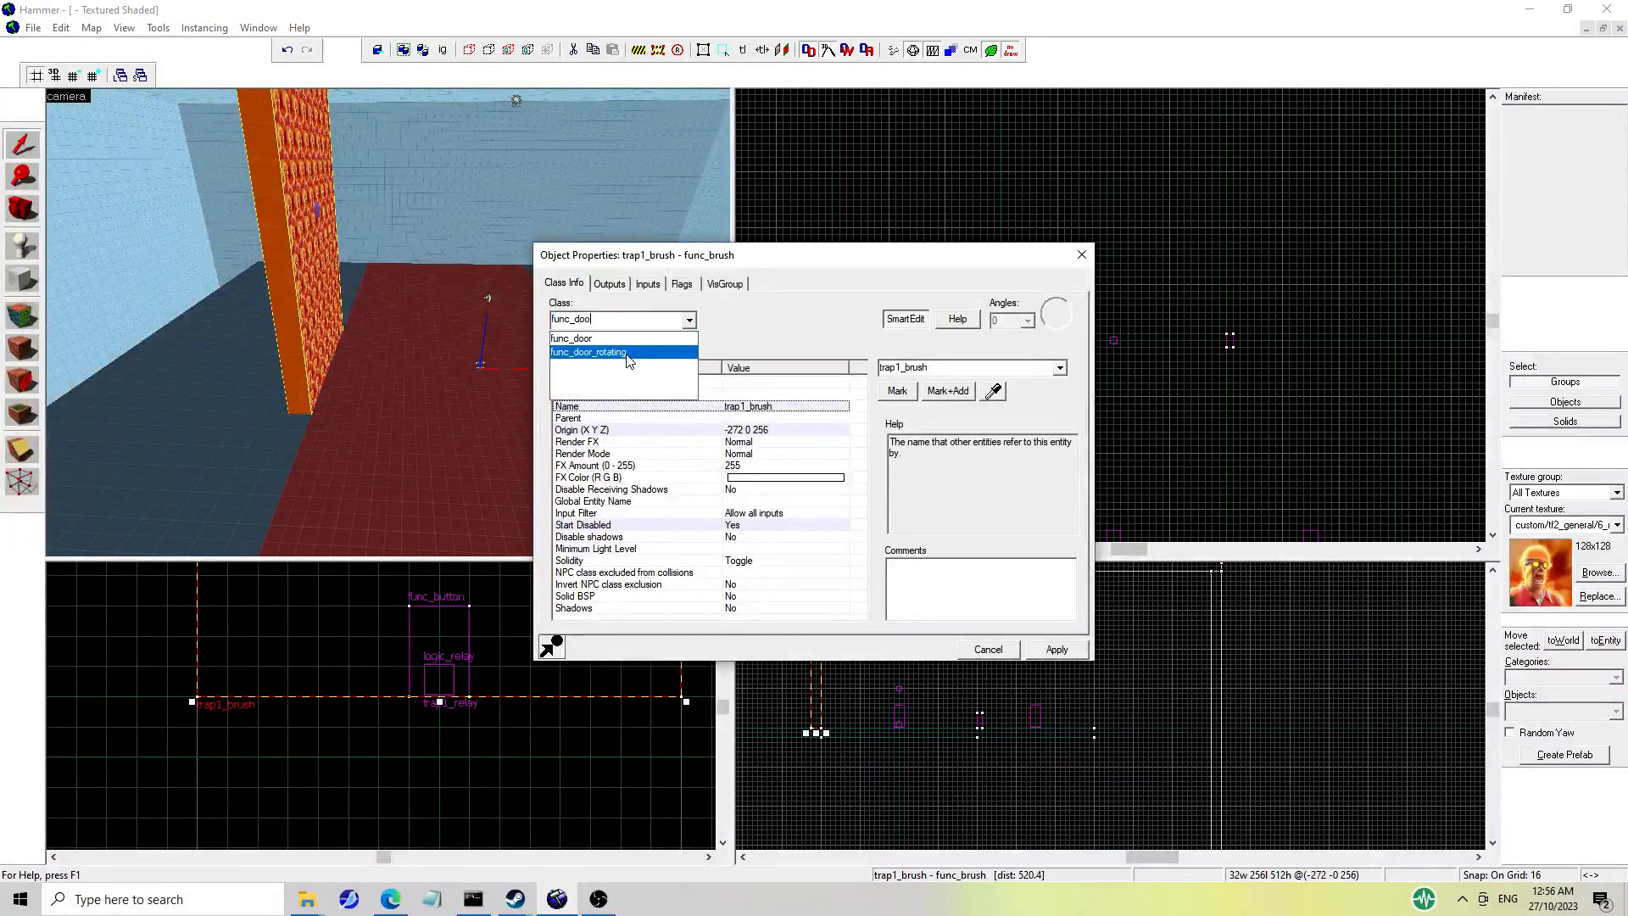
pyautogui.click(625, 355)
pyautogui.click(1064, 646)
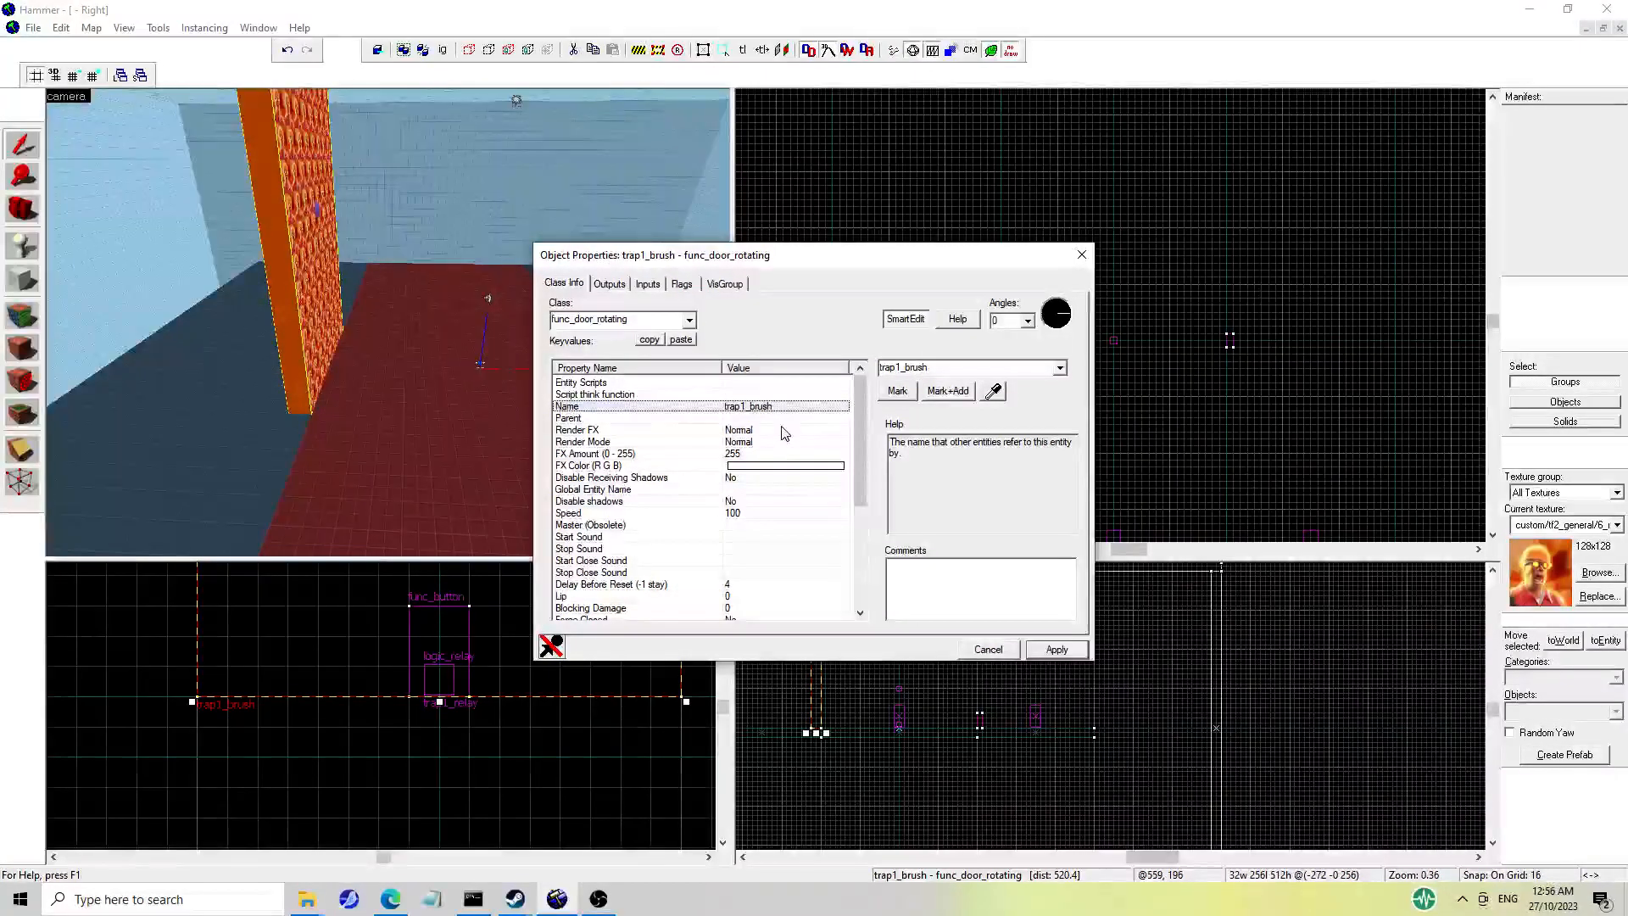
pyautogui.click(1080, 254)
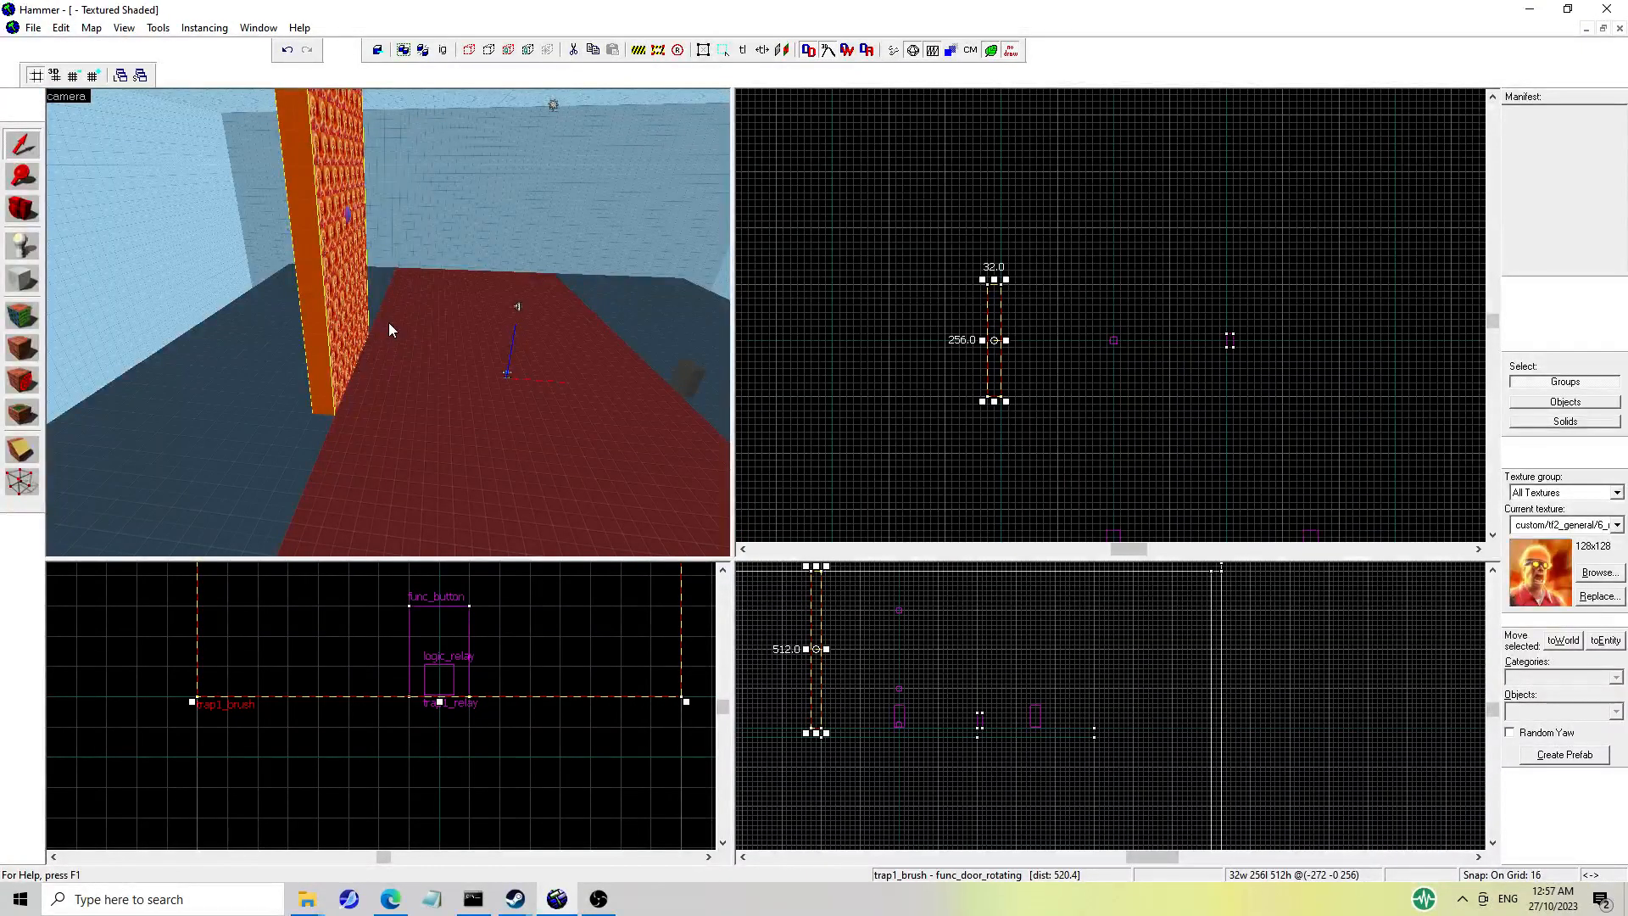
# Rename the rotating door entity as trap1_door.
pyautogui.press('z')
pyautogui.press('z')
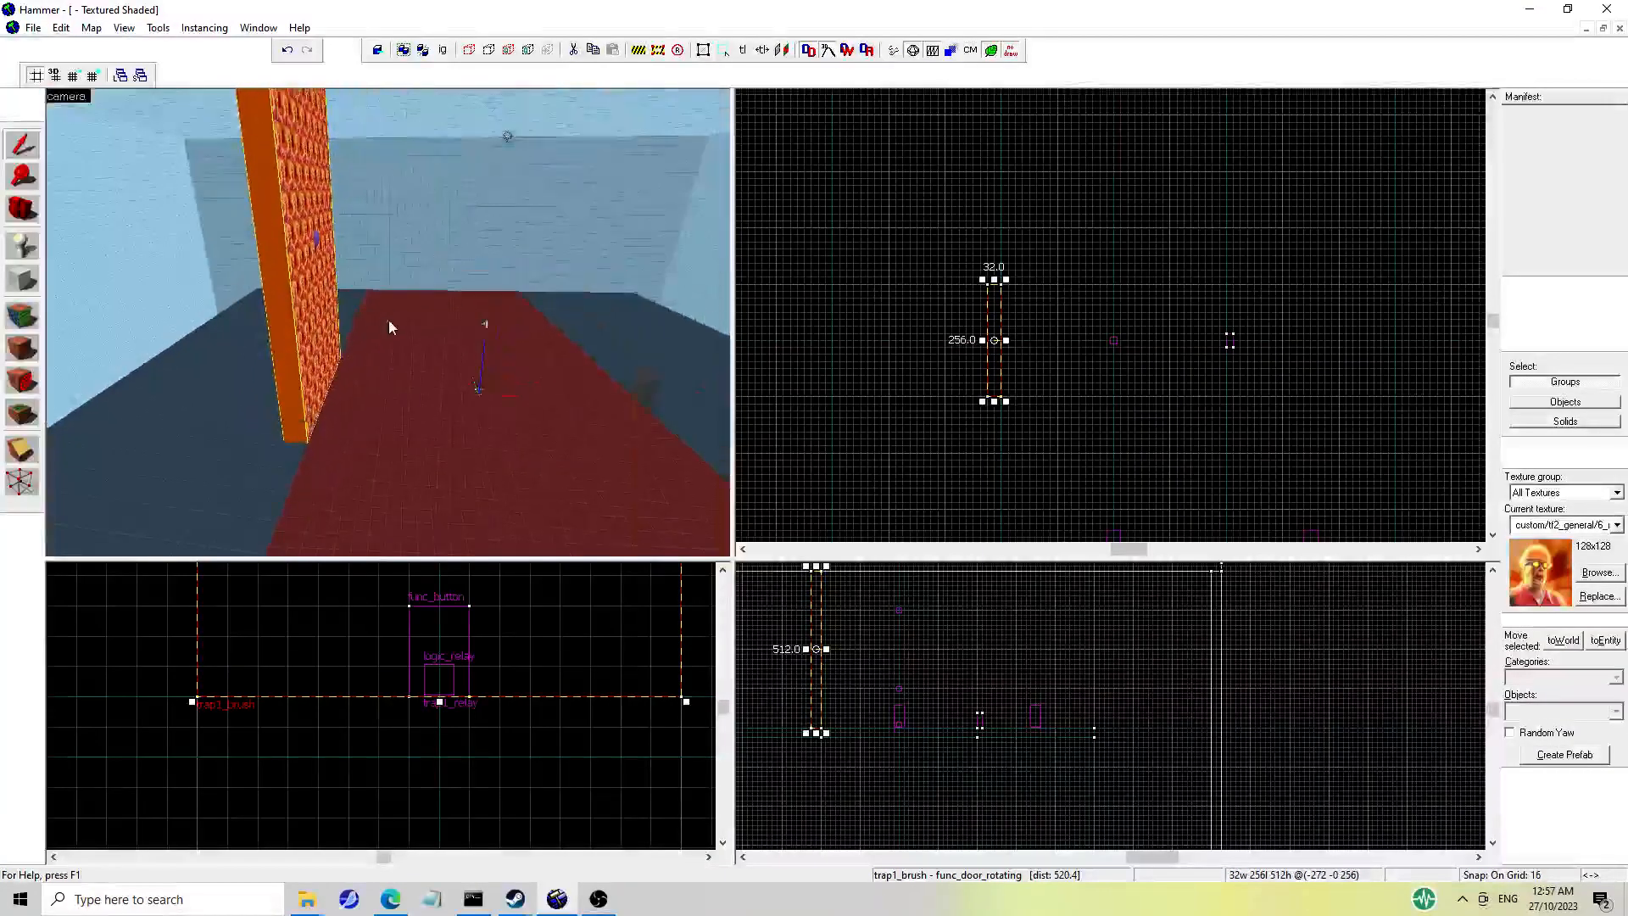
pyautogui.click(379, 343)
pyautogui.click(312, 343)
pyautogui.hotkey('alt', 'Return')
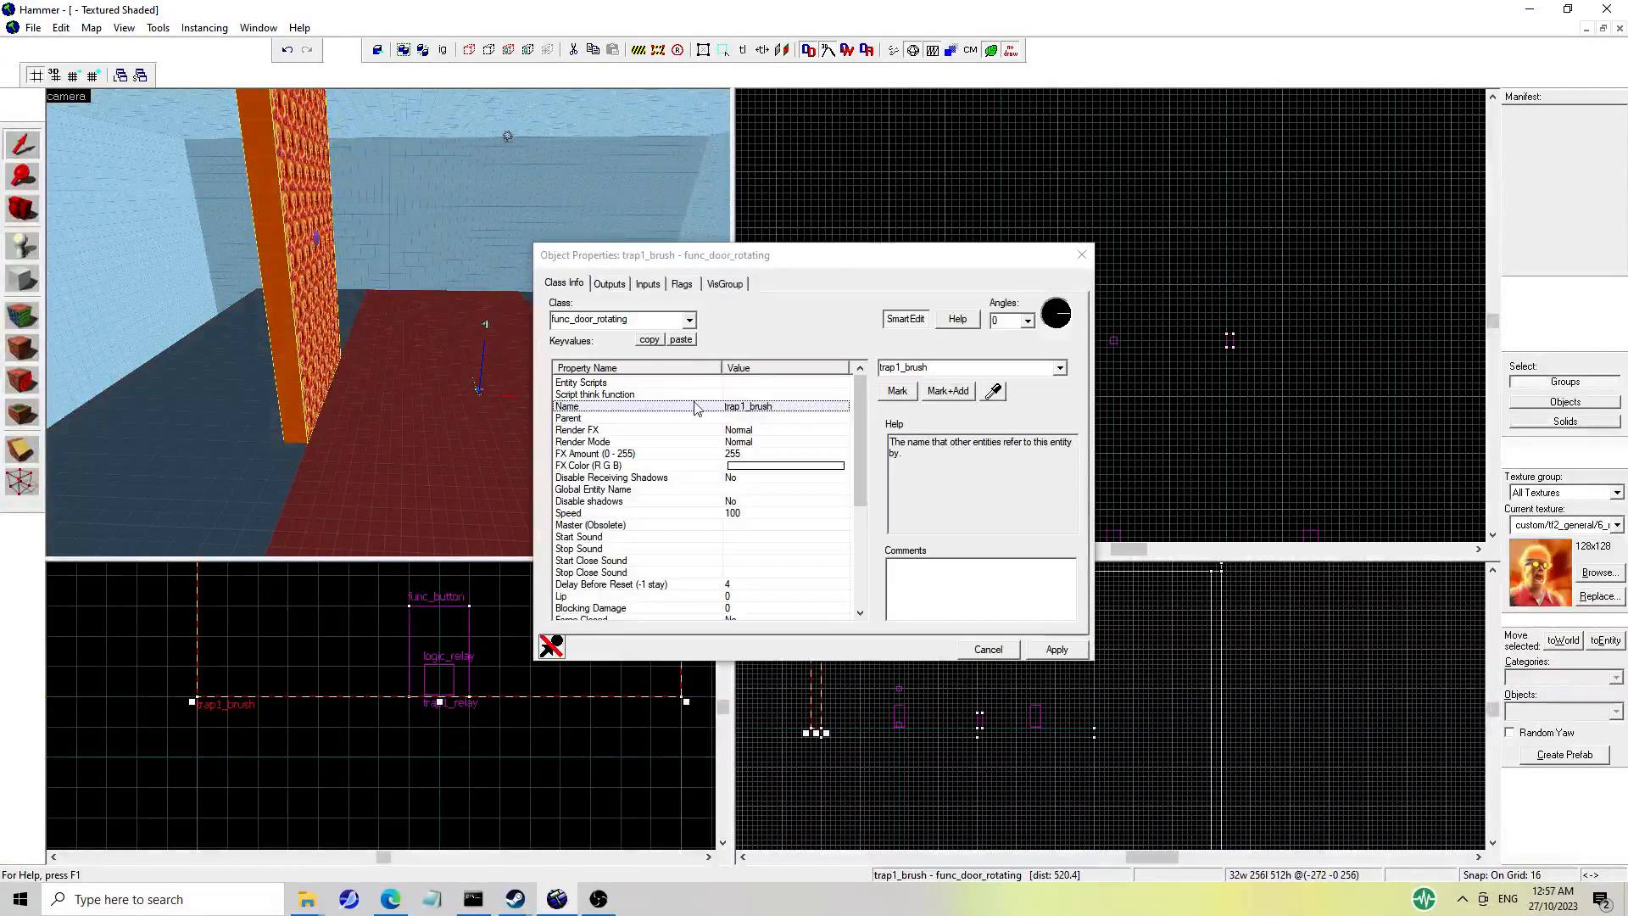
pyautogui.click(748, 407)
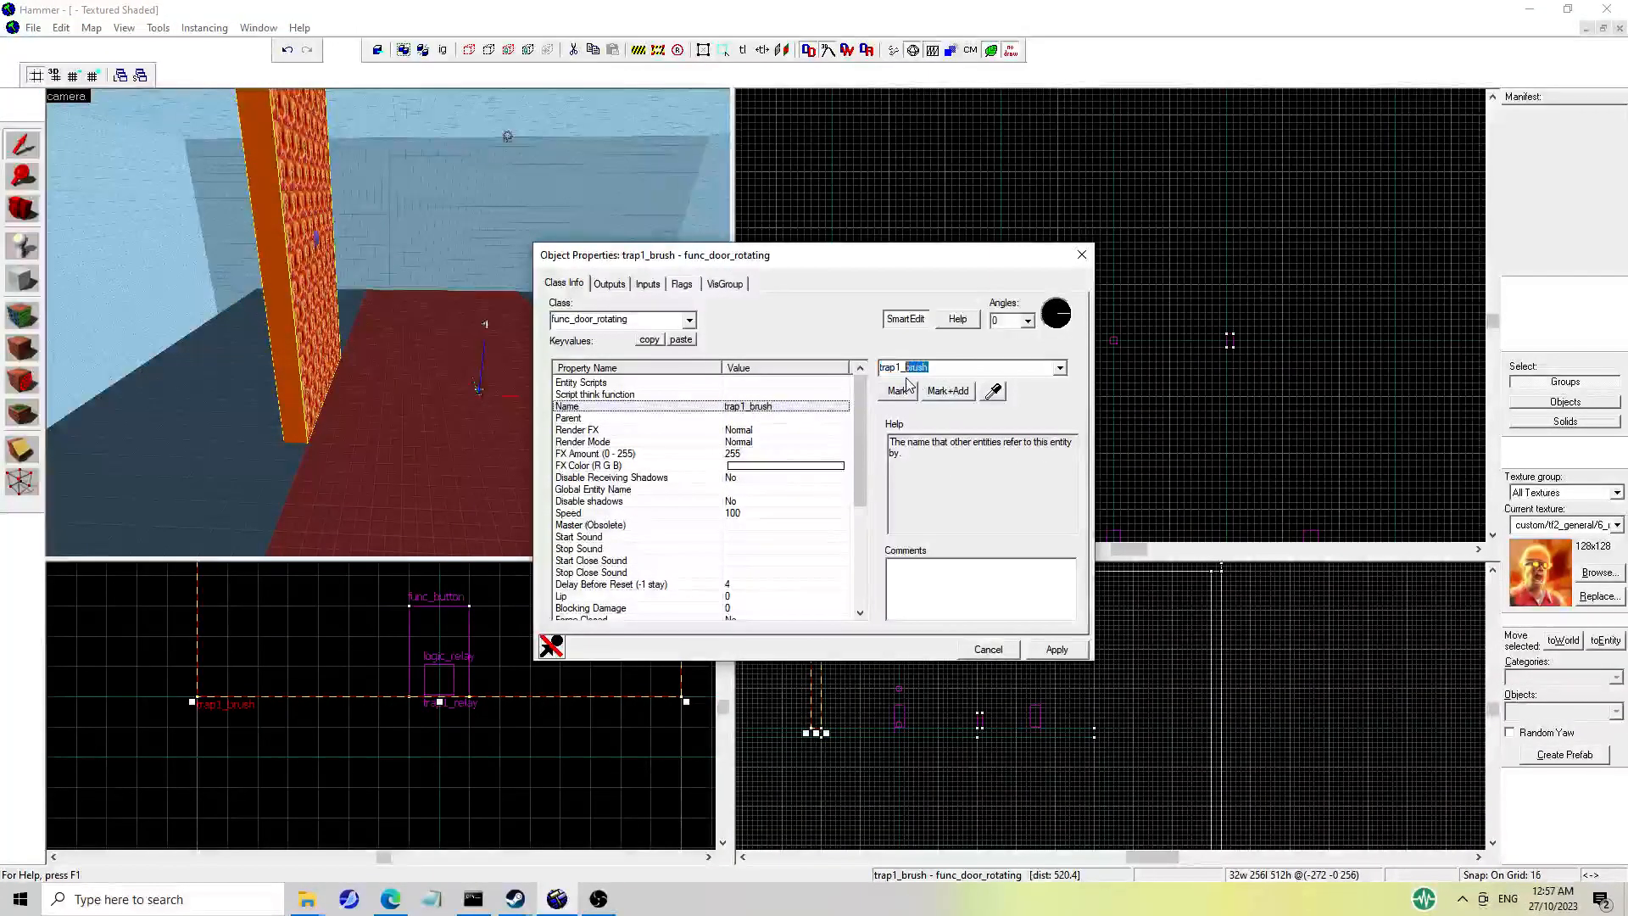
pyautogui.click(941, 368)
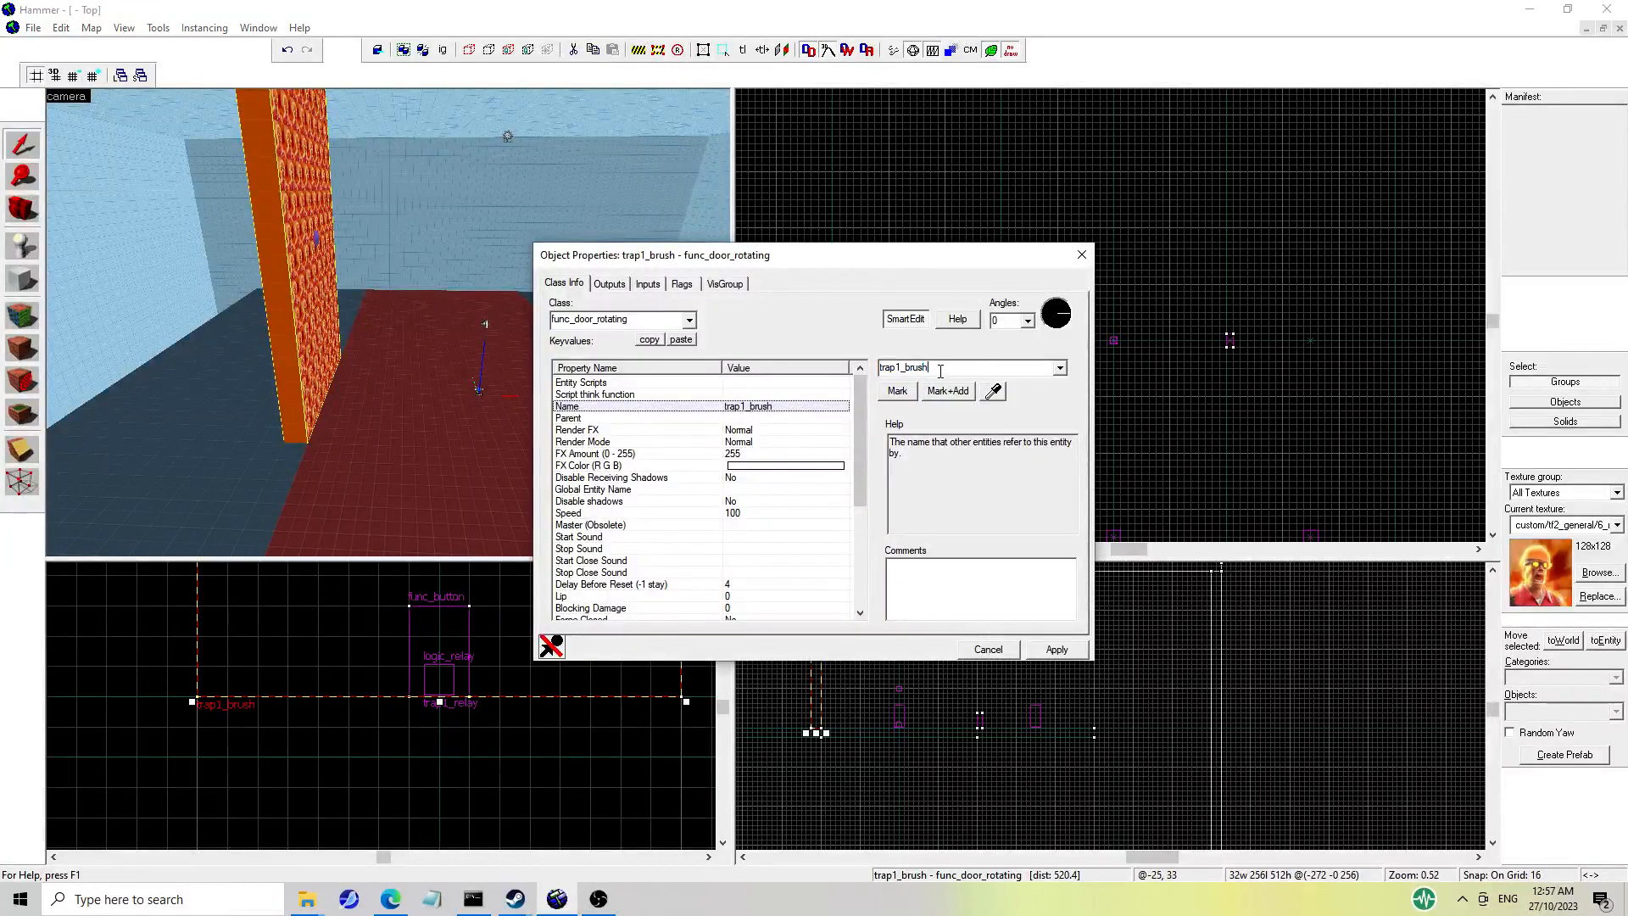
pyautogui.moveTo(906, 367); pyautogui.dragTo(947, 370)
pyautogui.write('door')
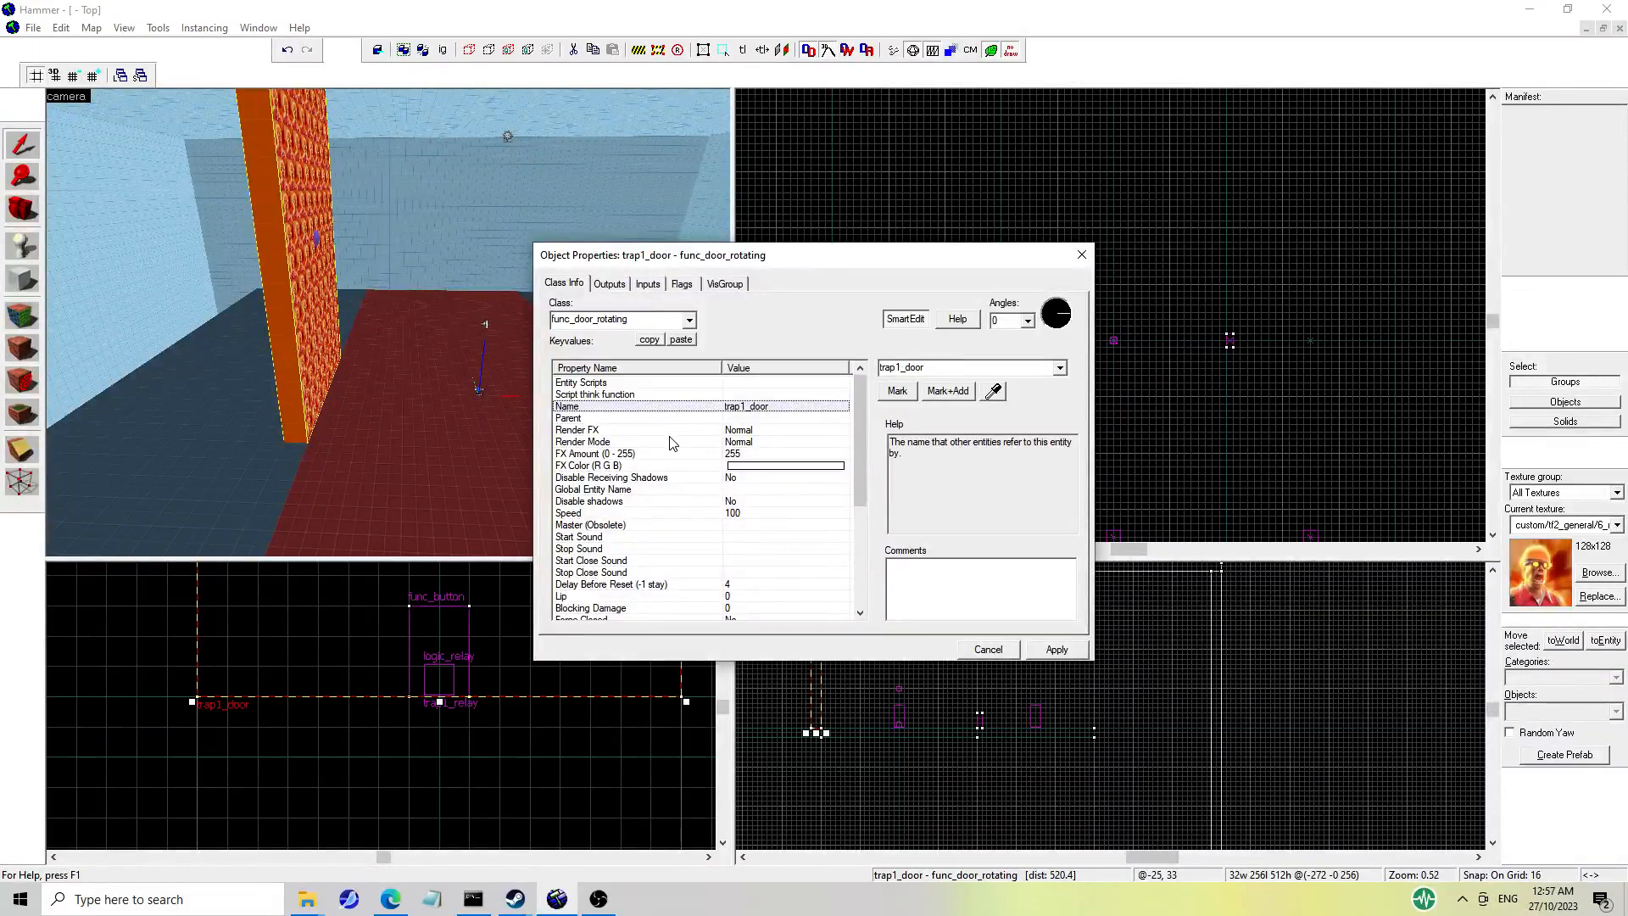
pyautogui.click(564, 286)
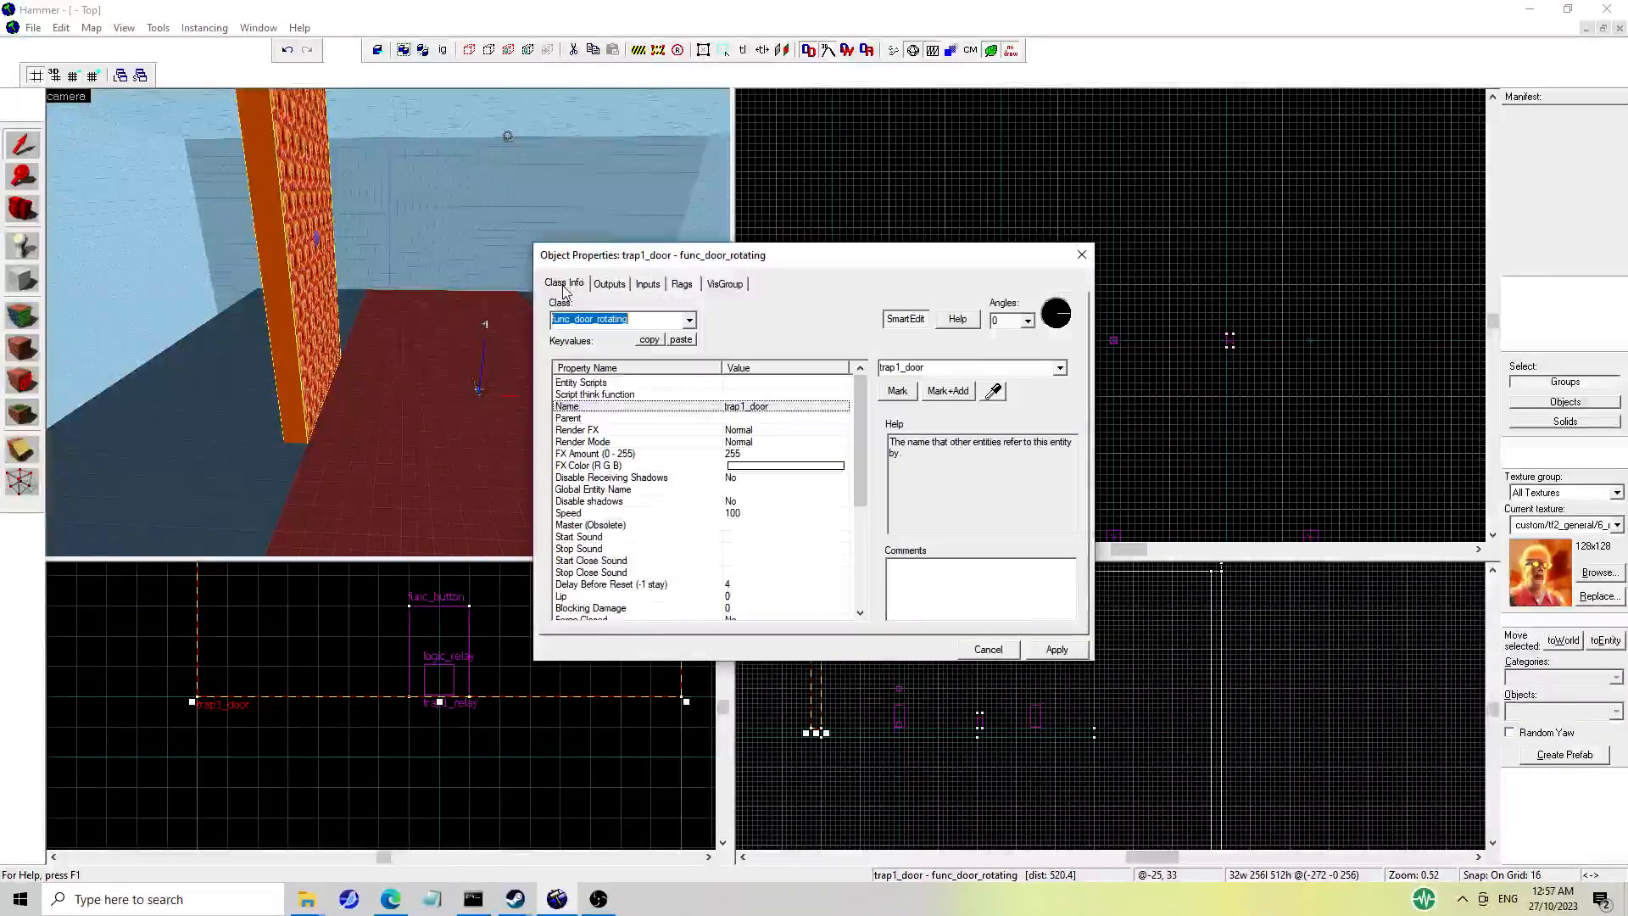
pyautogui.click(1081, 255)
# Set trap1_door to rotate about the Y axis by enabling only the Y Axis flag for its rotation.
pyautogui.scroll(-4, 963, 348)
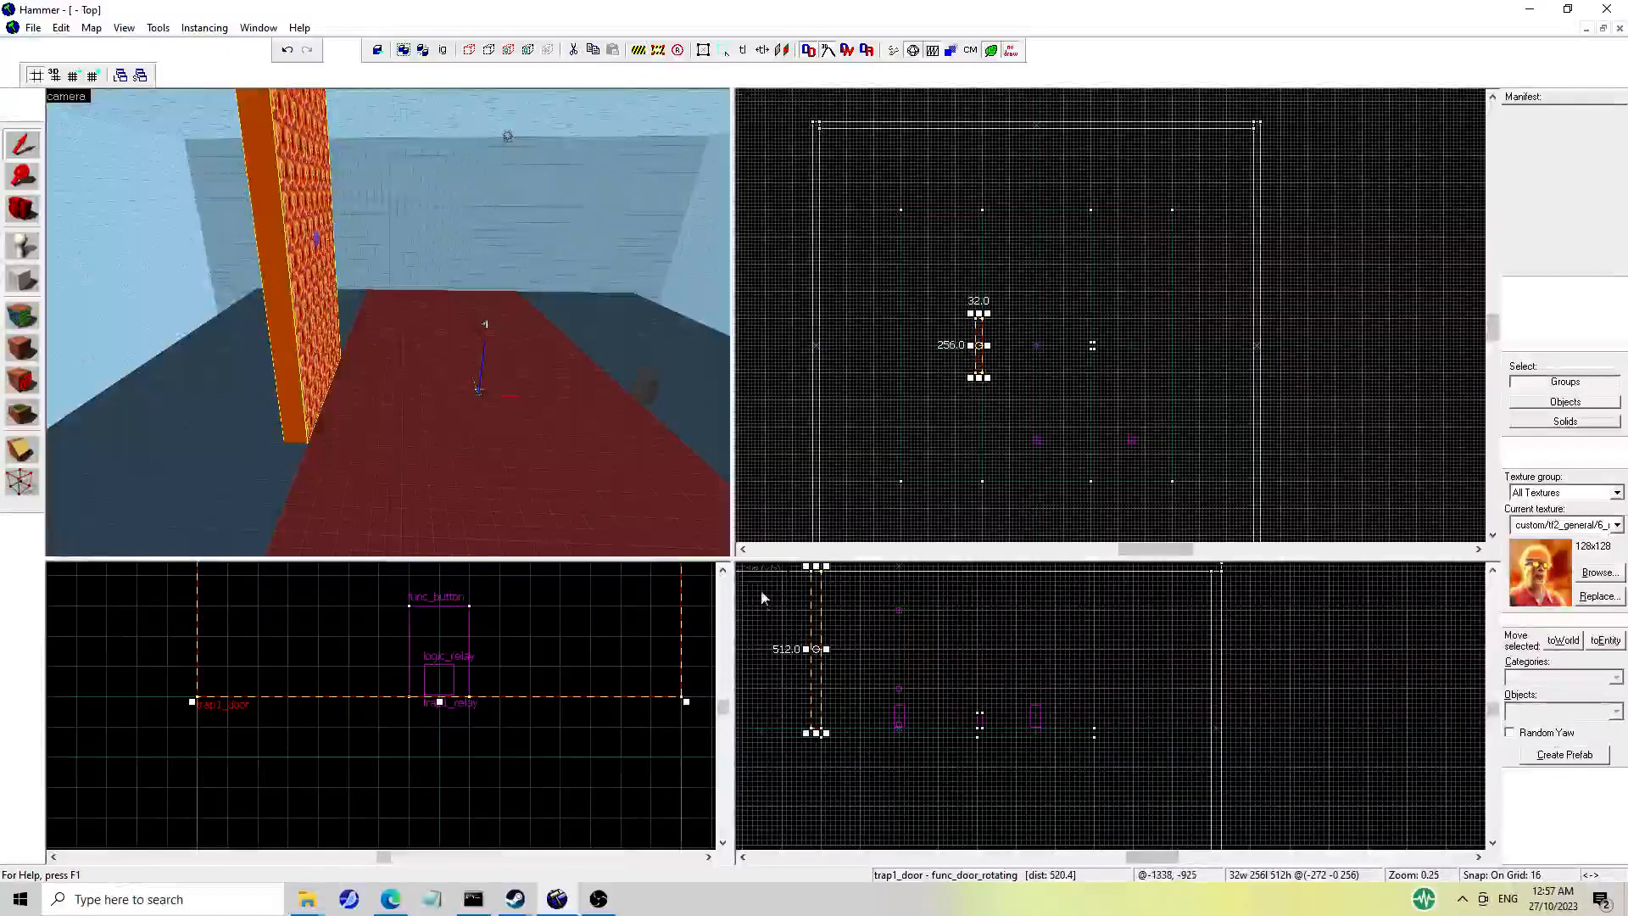
pyautogui.scroll(-1, 955, 699)
pyautogui.scroll(-1, 960, 401)
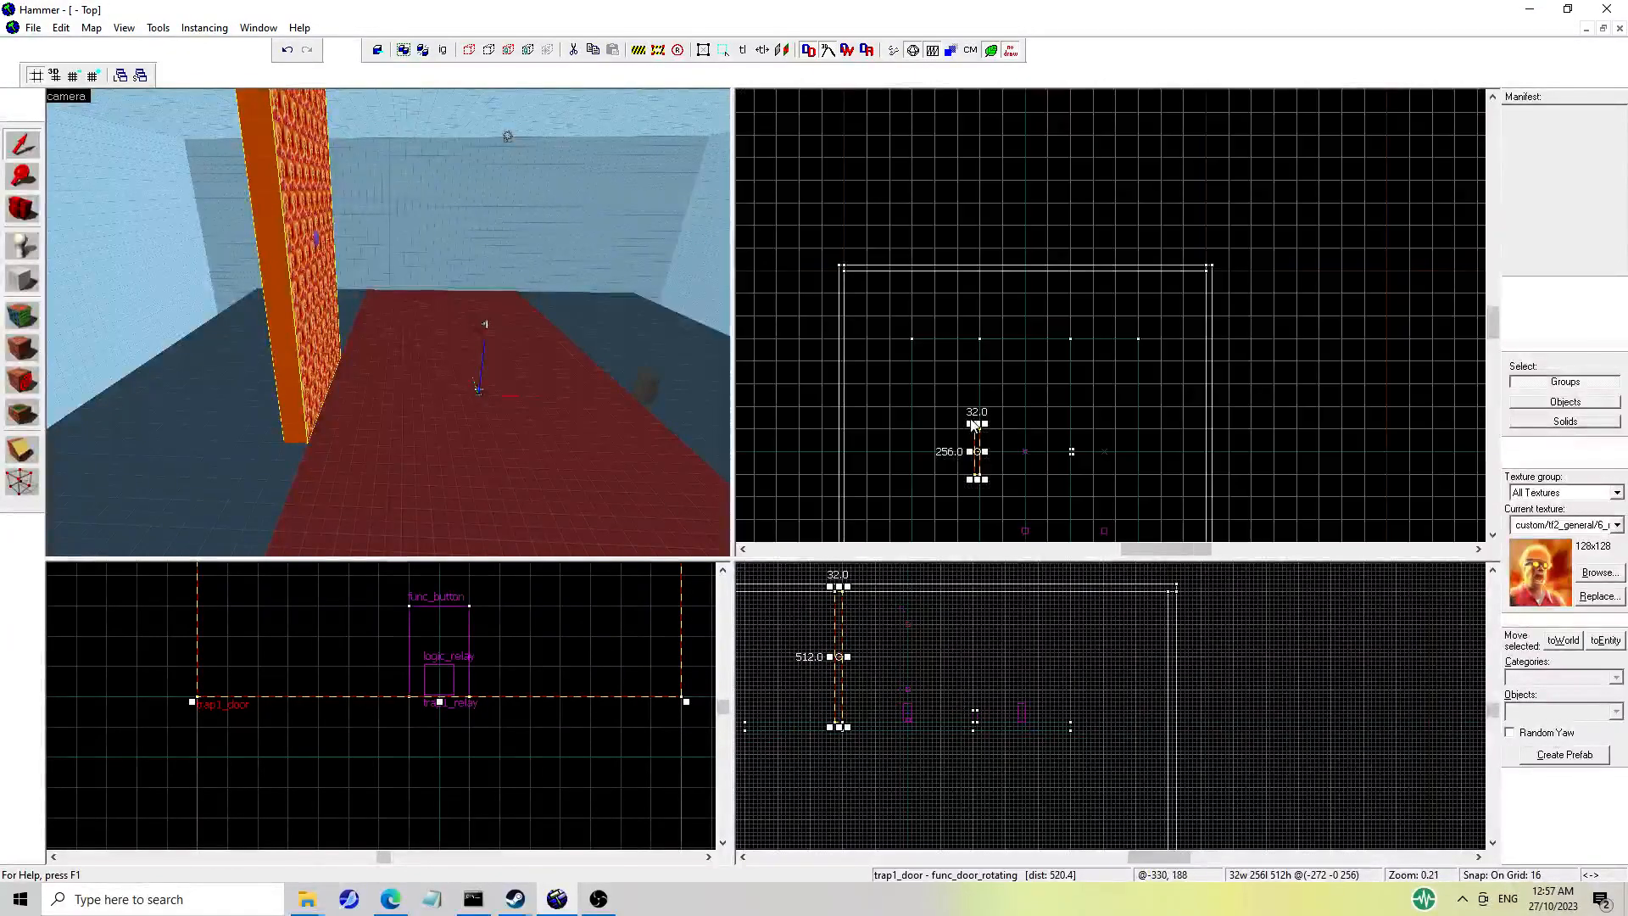
pyautogui.doubleClick(276, 334)
pyautogui.click(683, 284)
pyautogui.click(560, 339)
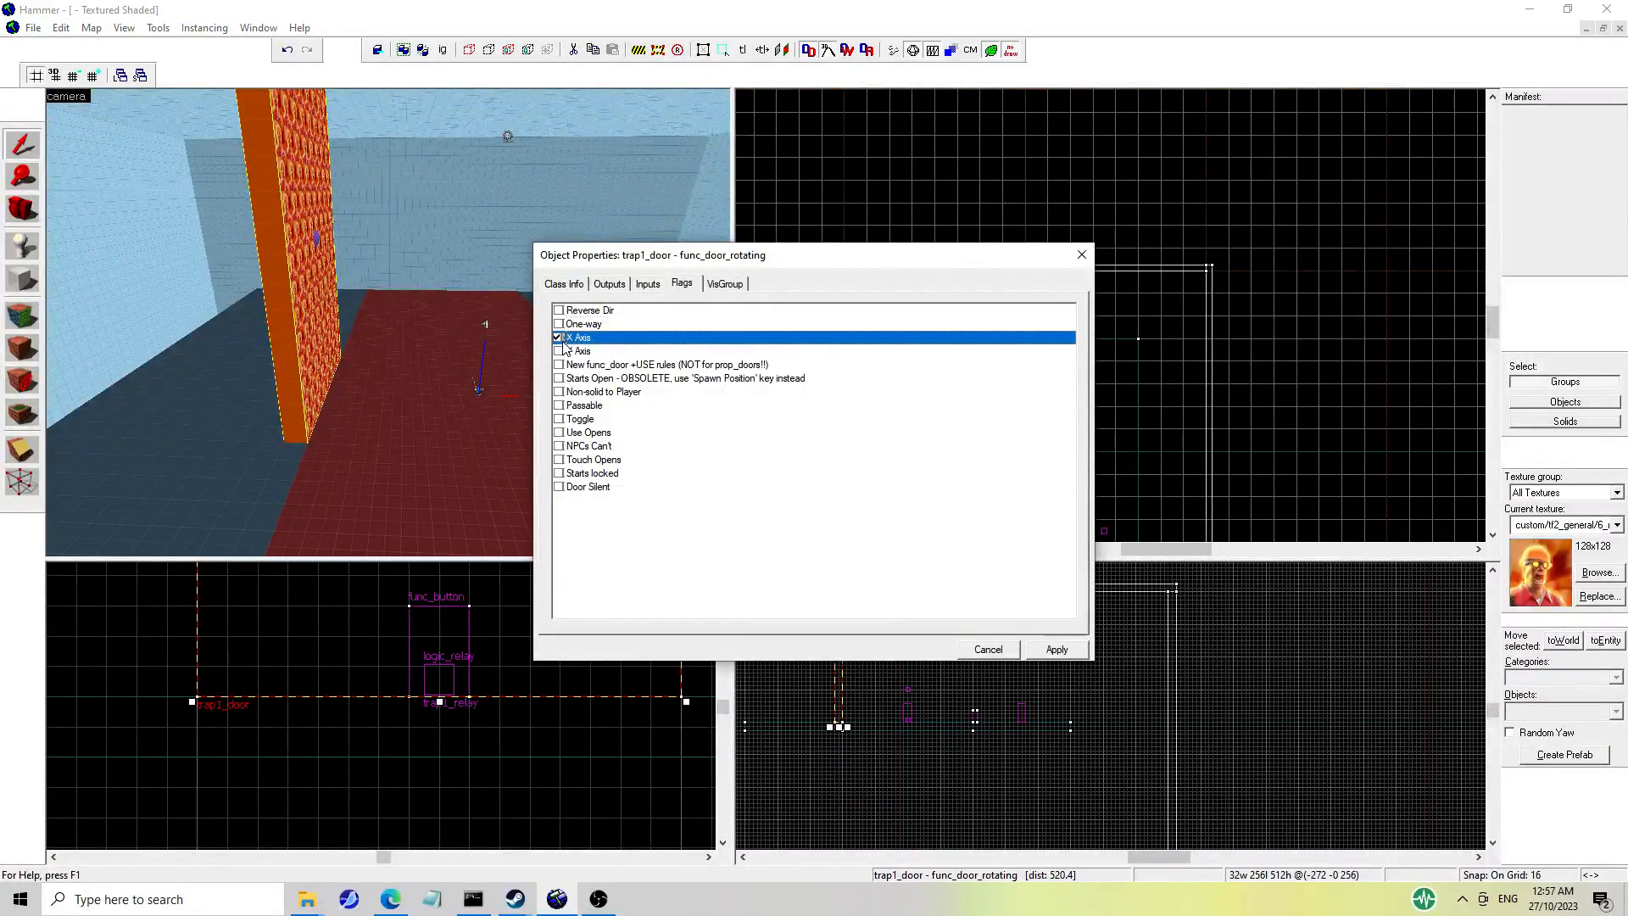
pyautogui.click(1052, 649)
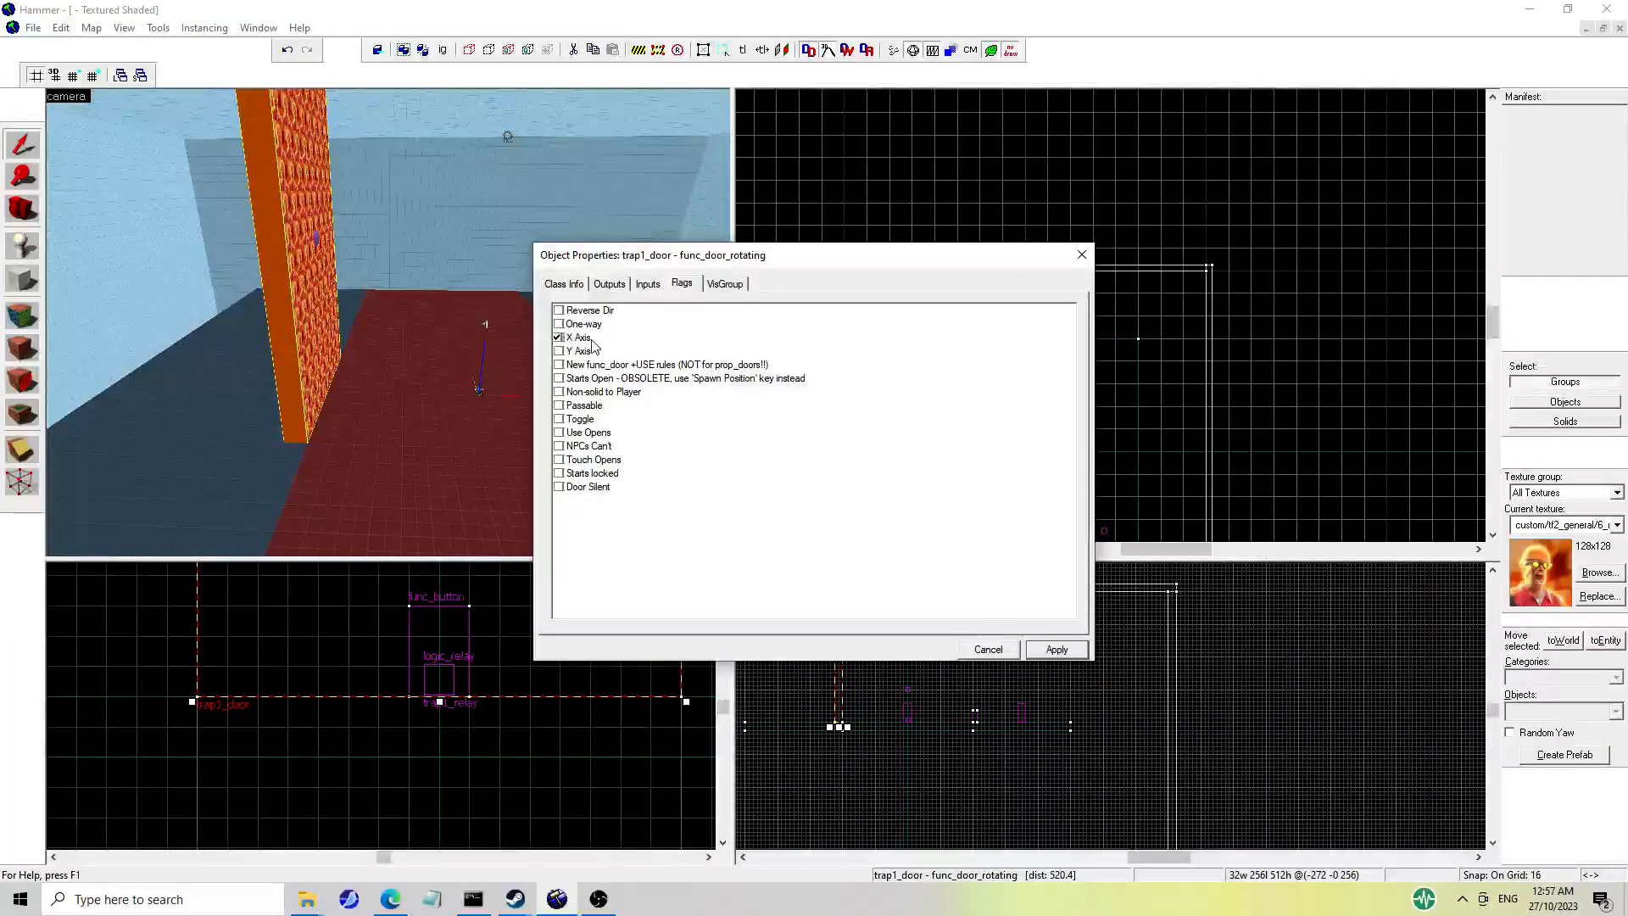
pyautogui.click(558, 337)
pyautogui.click(558, 351)
pyautogui.click(1053, 650)
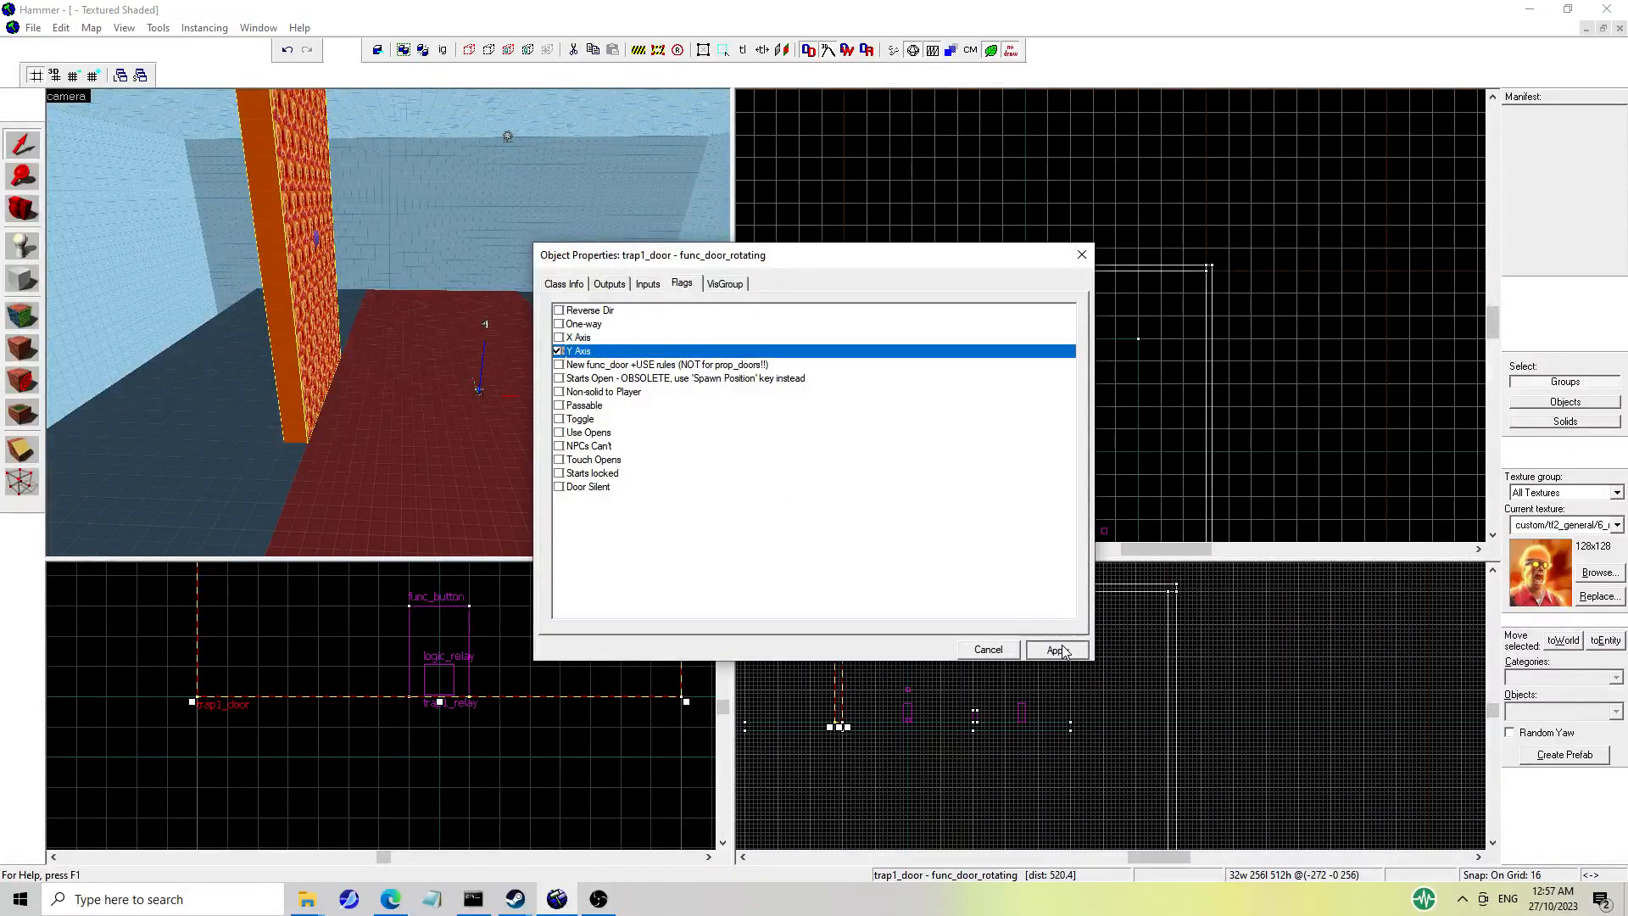
# Enable the Reverse Dir flag on trap1_door and apply the change.
pyautogui.scroll(4, 309, 313)
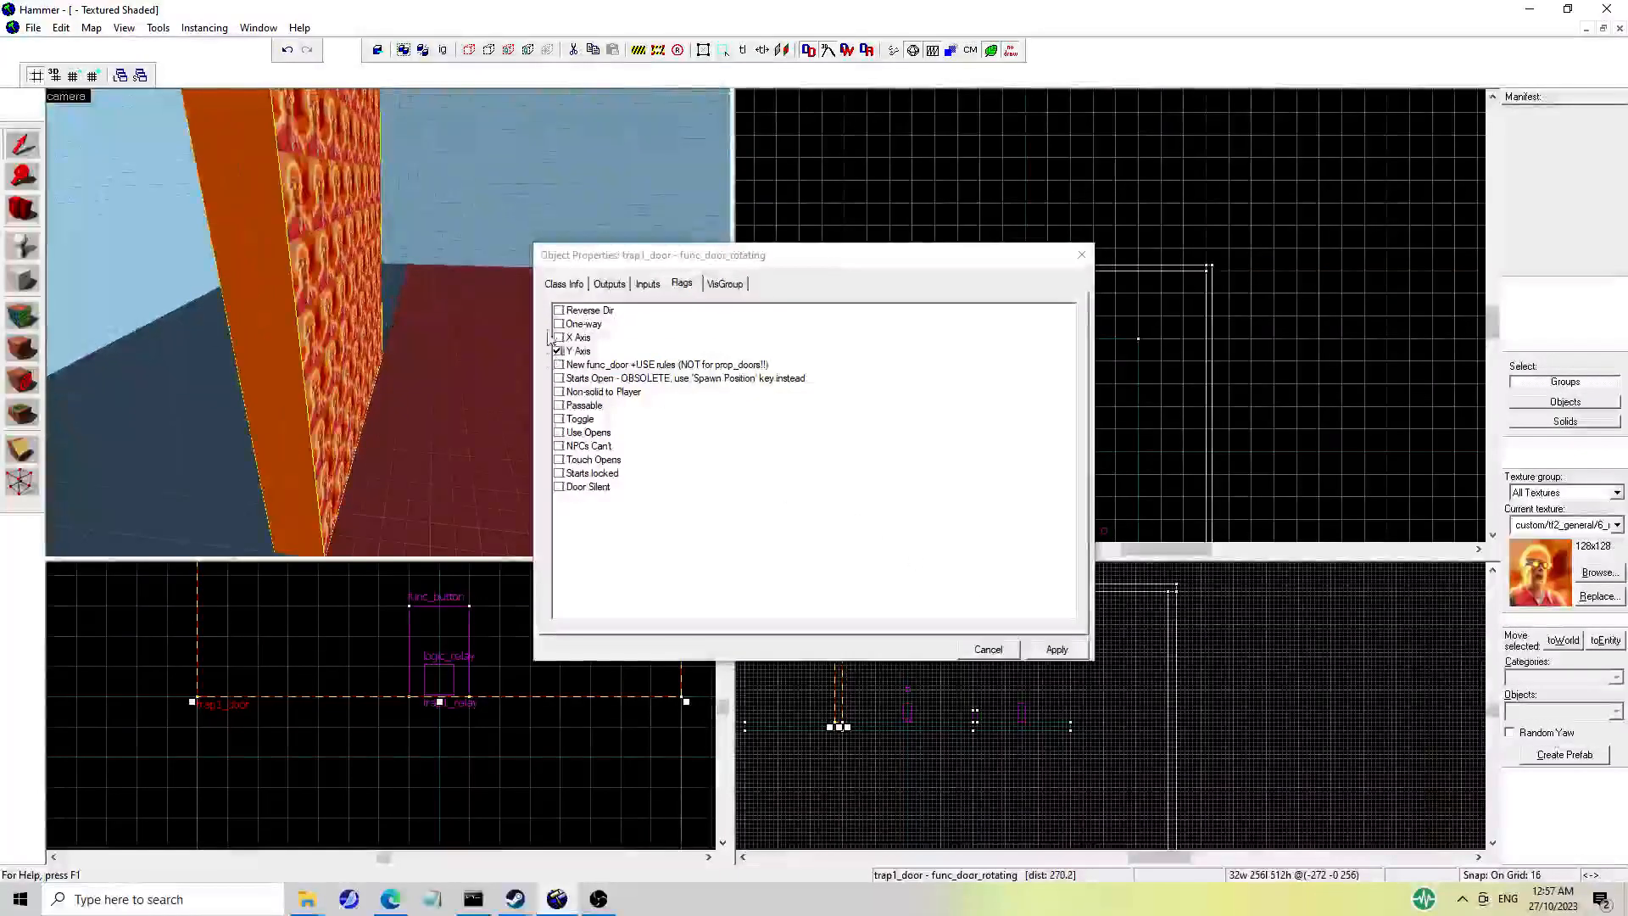
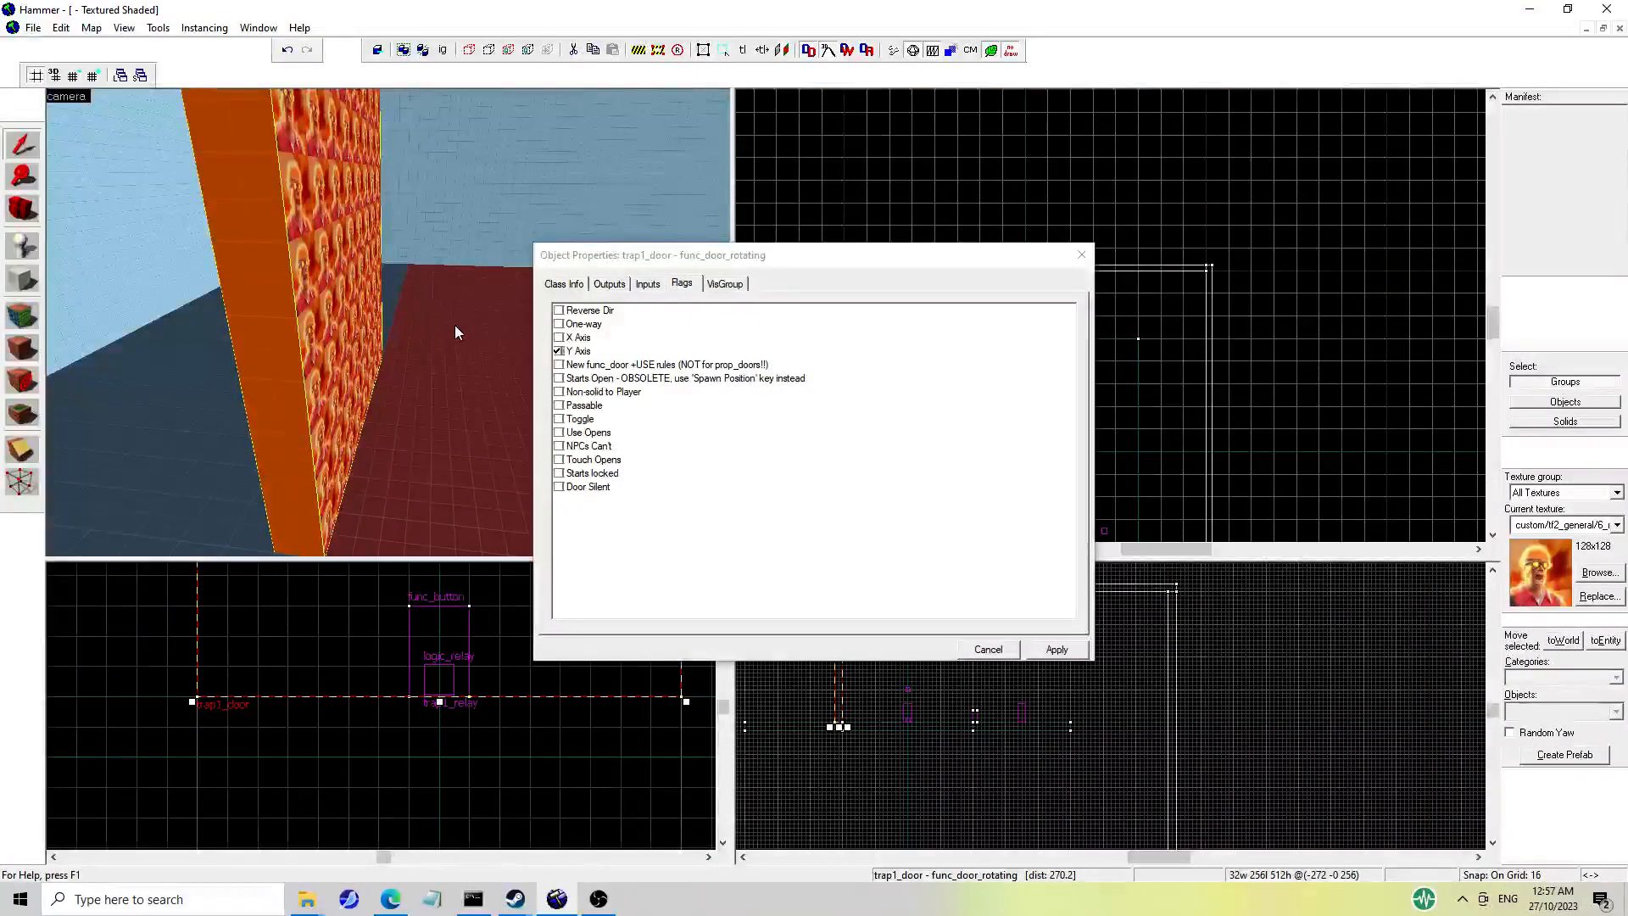
pyautogui.click(560, 312)
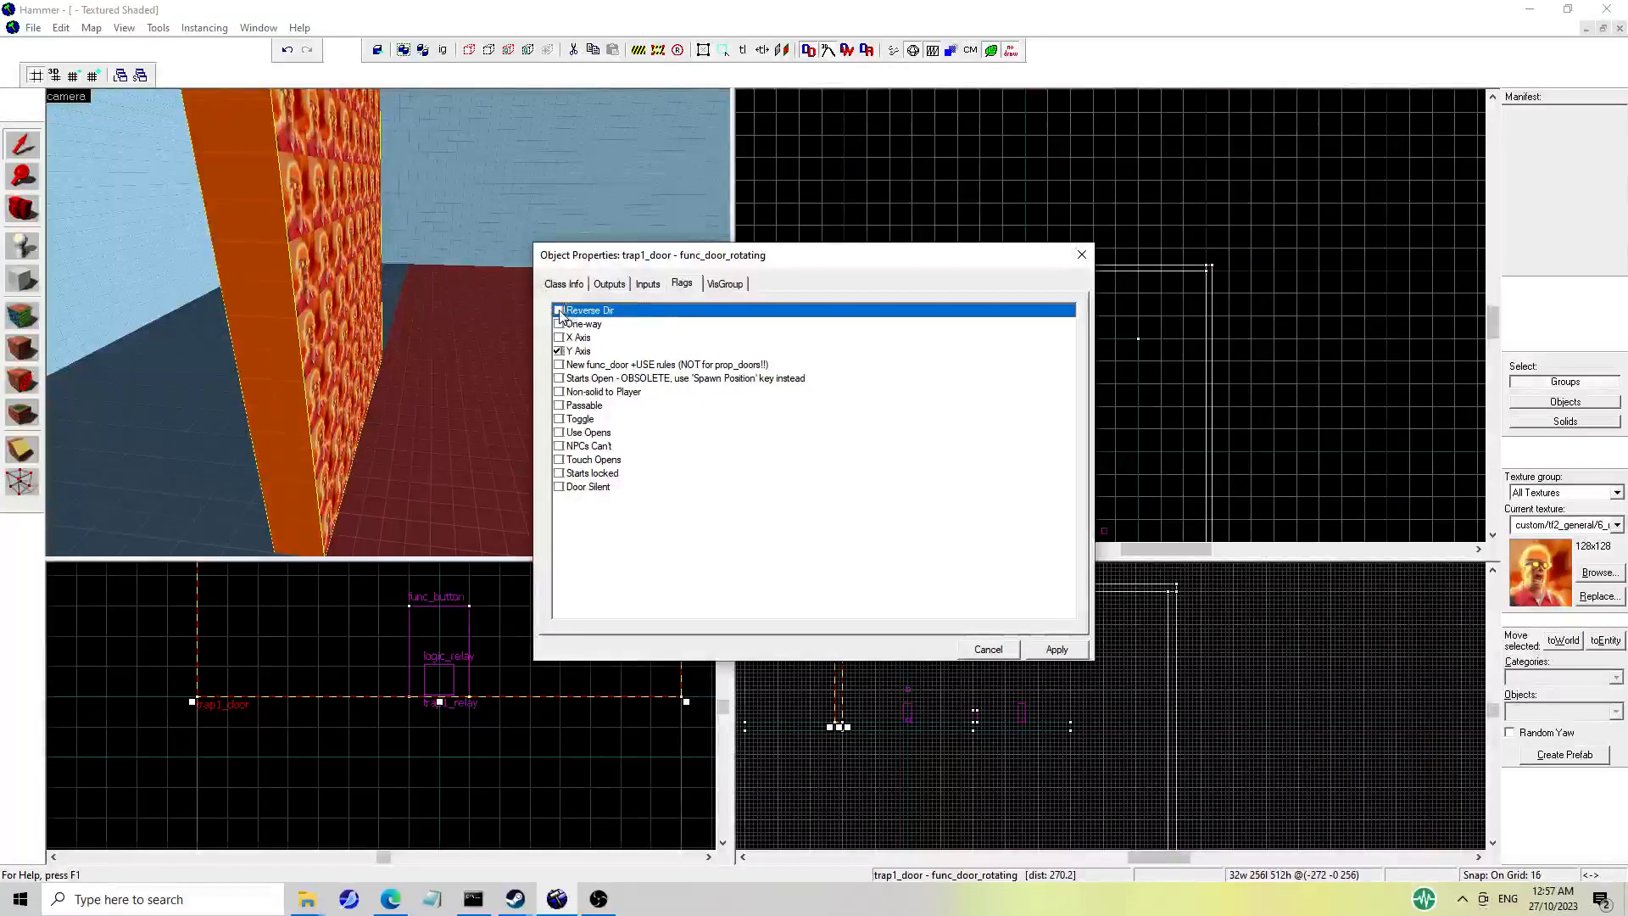
pyautogui.click(1056, 649)
pyautogui.click(564, 283)
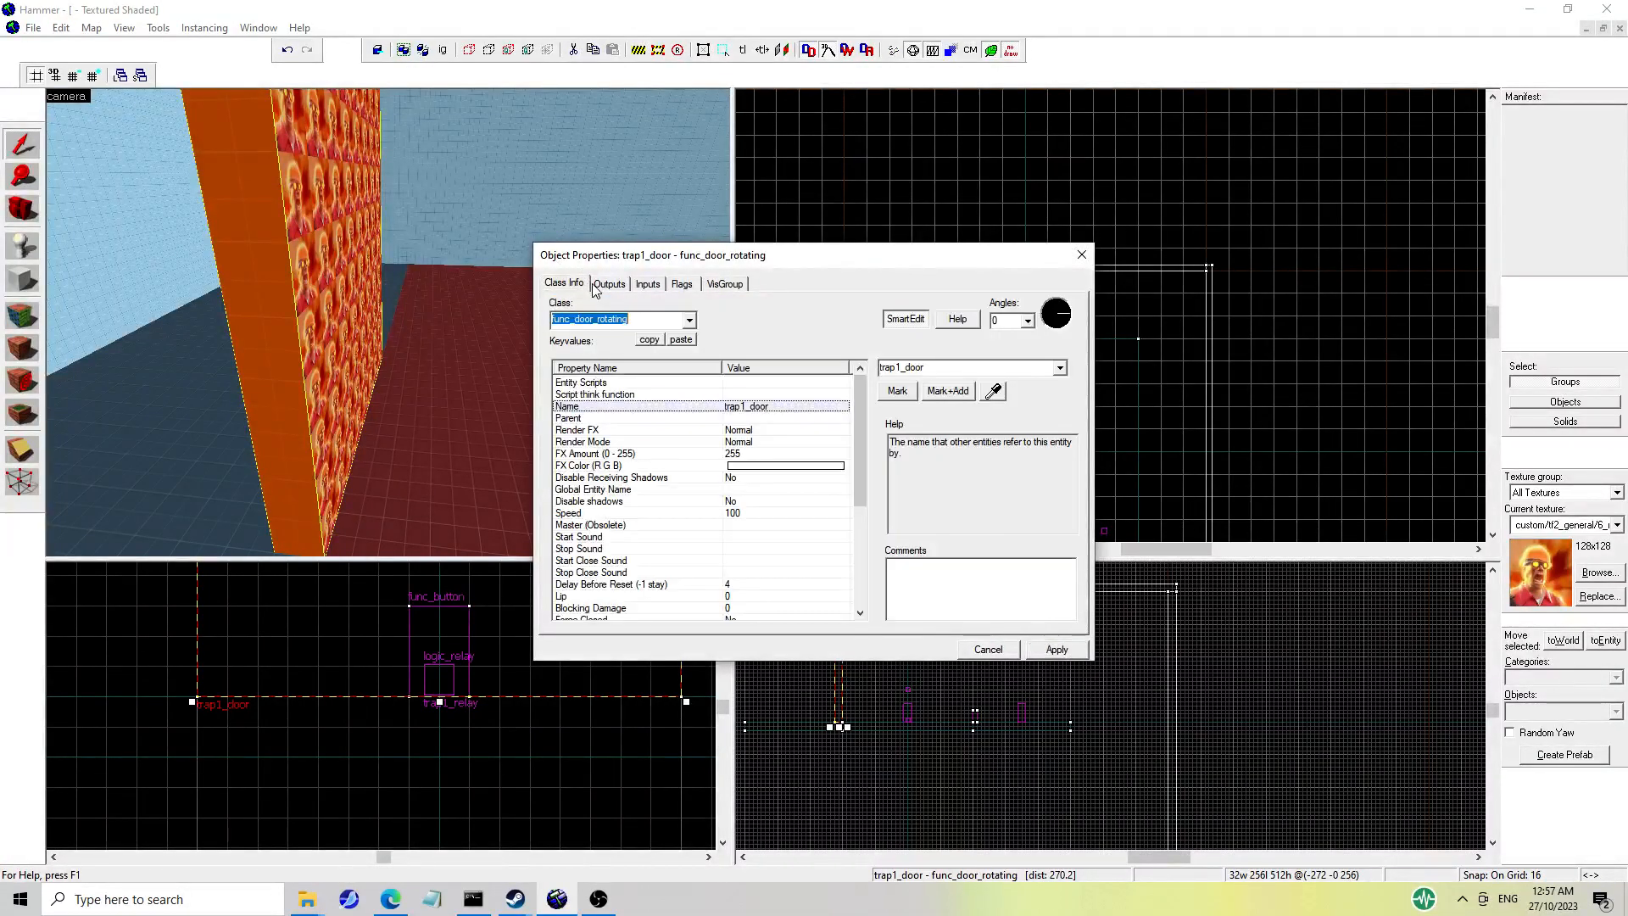
pyautogui.press('z')
pyautogui.press('s')
pyautogui.press('z')
pyautogui.click(694, 284)
pyautogui.click(564, 283)
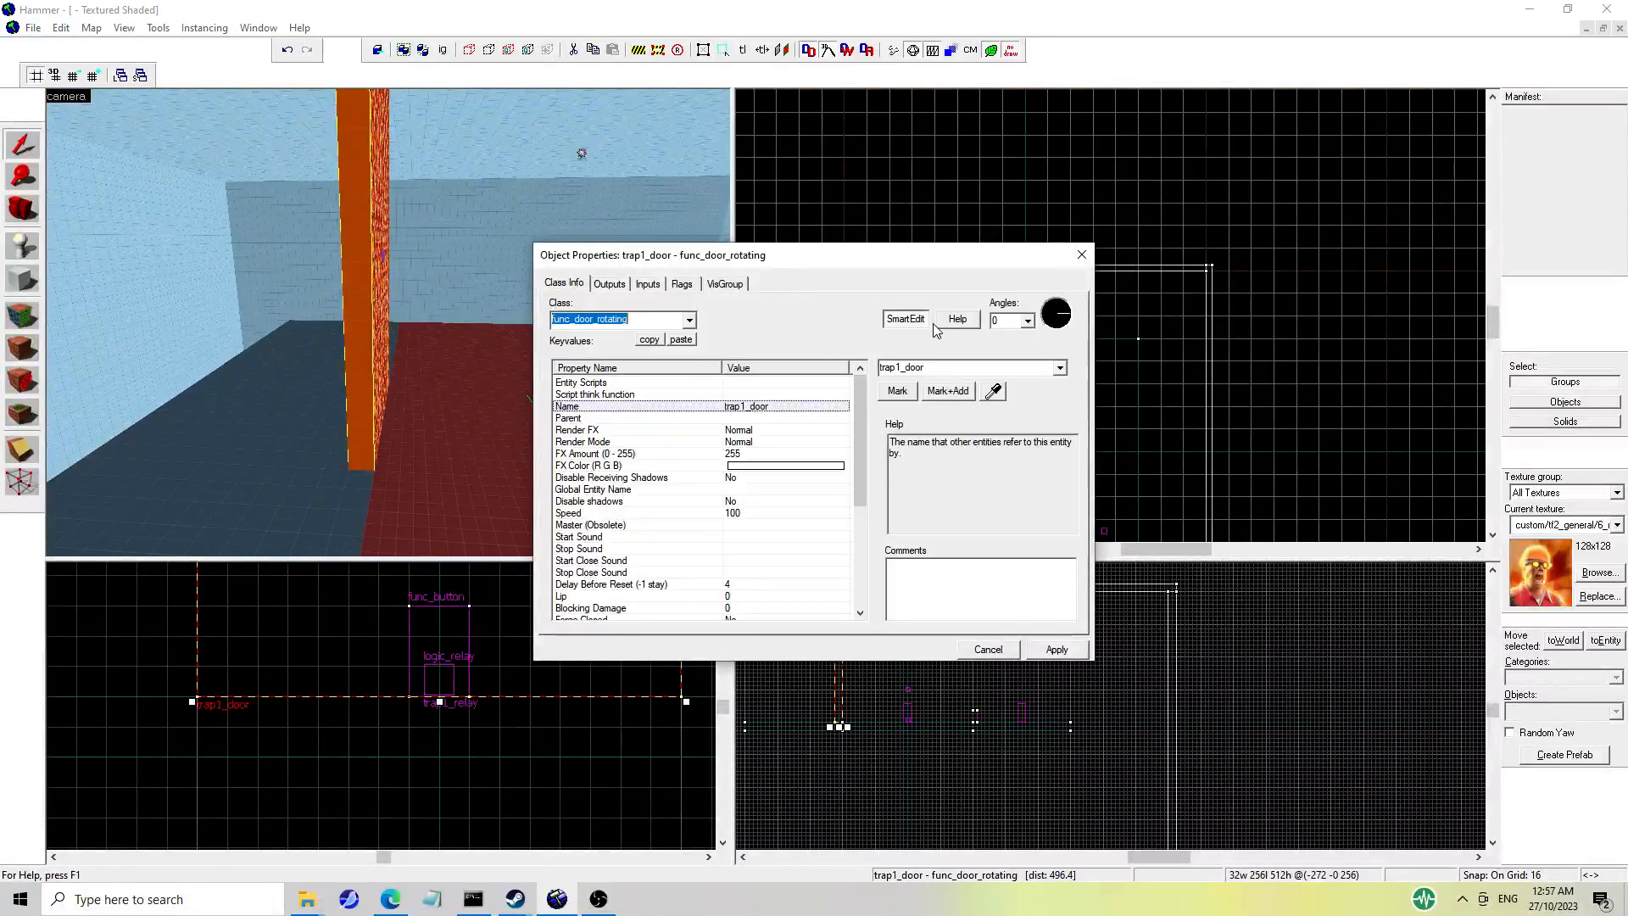
pyautogui.click(1082, 254)
# Delete all existing outputs of the trap1_relay logic_relay.
pyautogui.press('z')
pyautogui.press('z')
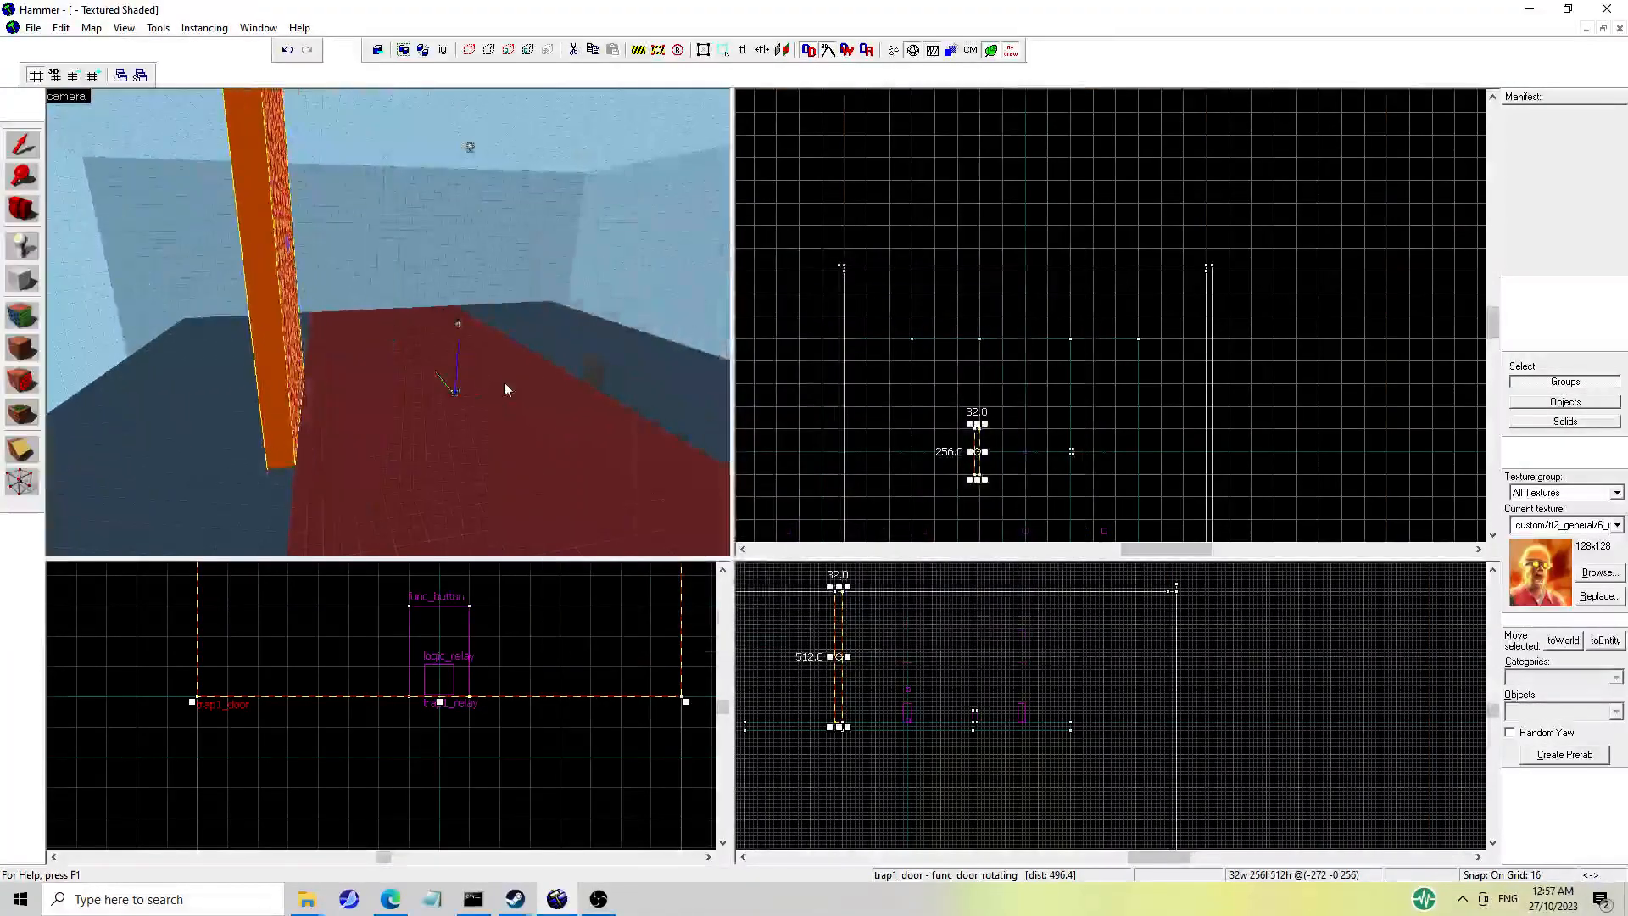
pyautogui.click(454, 389)
pyautogui.hotkey('alt', 'Return')
pyautogui.click(610, 284)
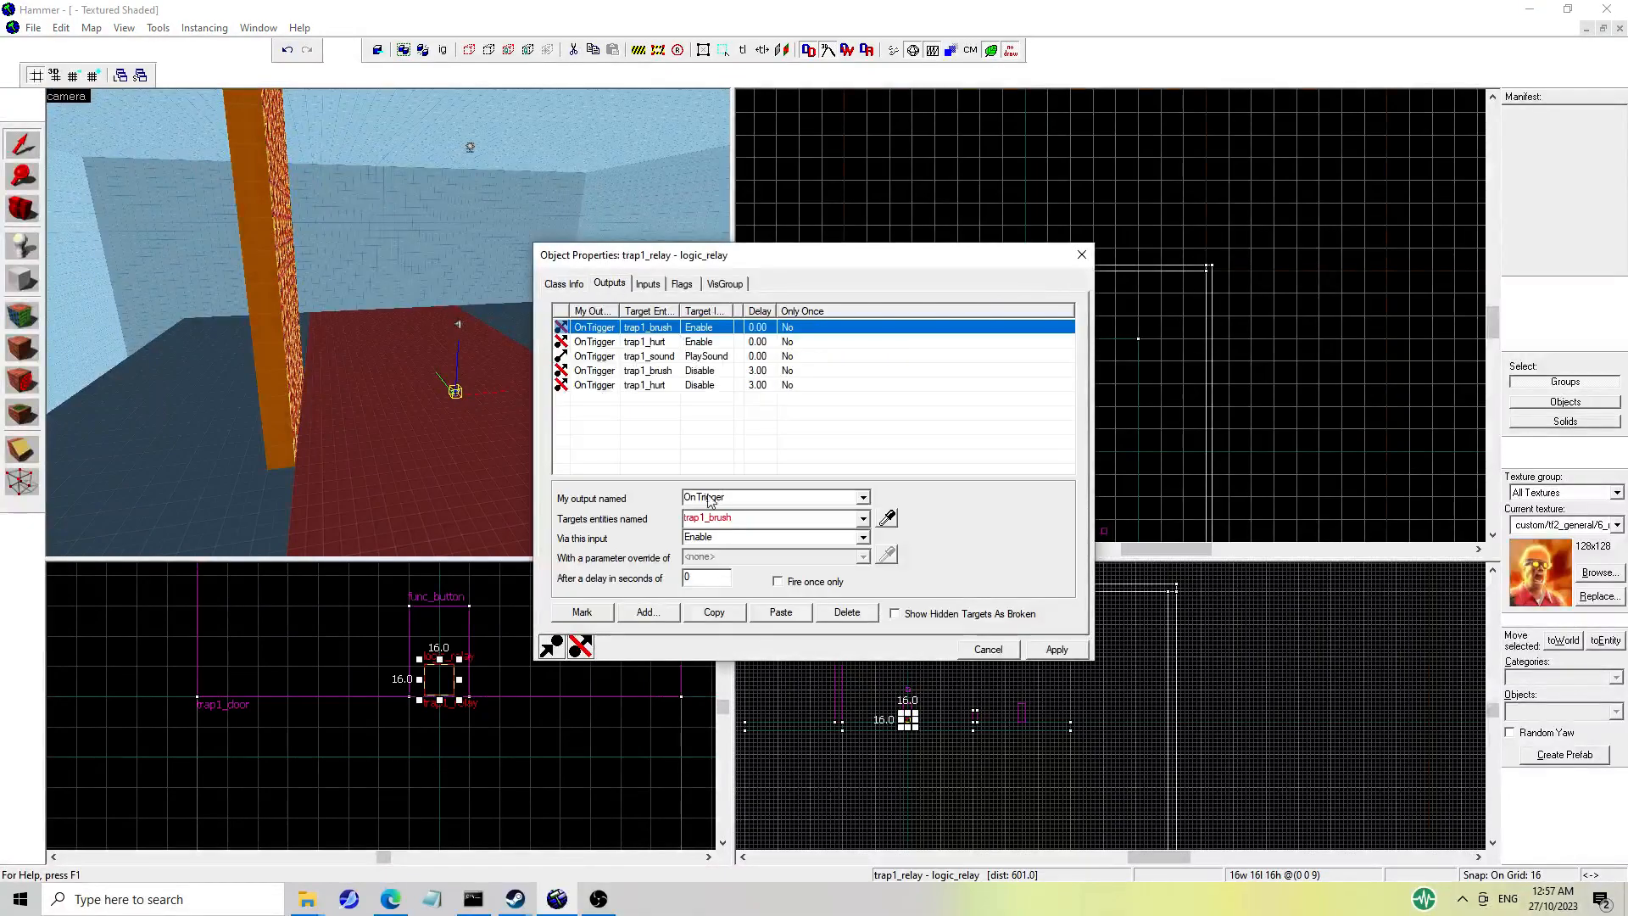
pyautogui.click(845, 612)
pyautogui.click(845, 612)
pyautogui.click(846, 612)
pyautogui.click(846, 612)
pyautogui.click(845, 613)
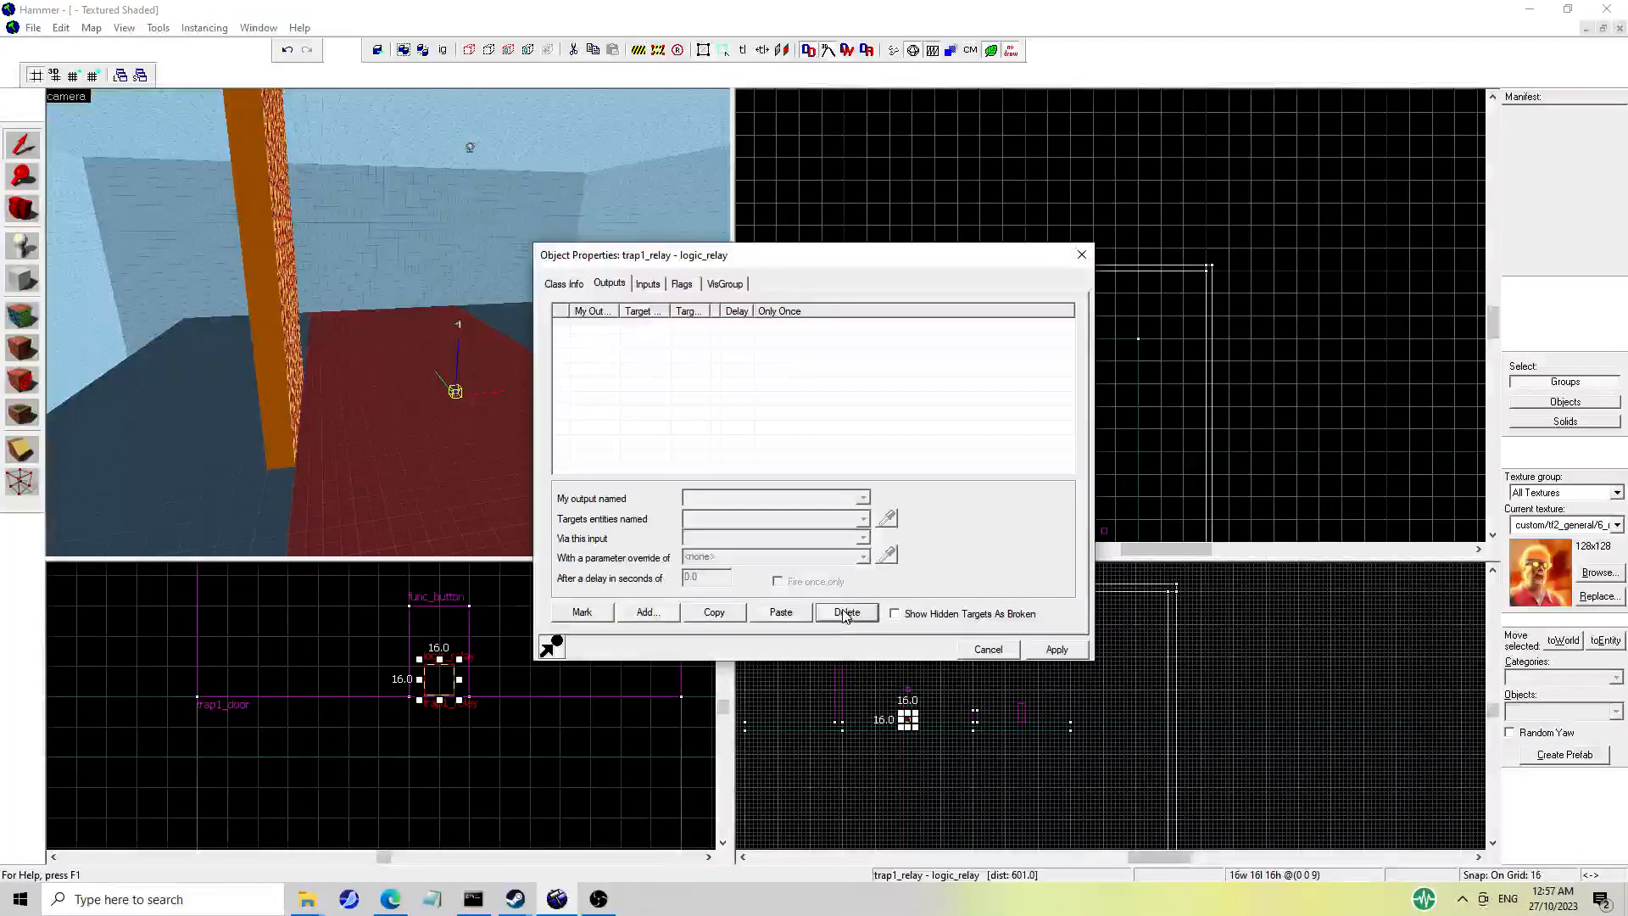
# Add an OnTrigger output to trap1_relay that targets trap1_door.
pyautogui.click(657, 612)
pyautogui.click(862, 498)
pyautogui.click(852, 519)
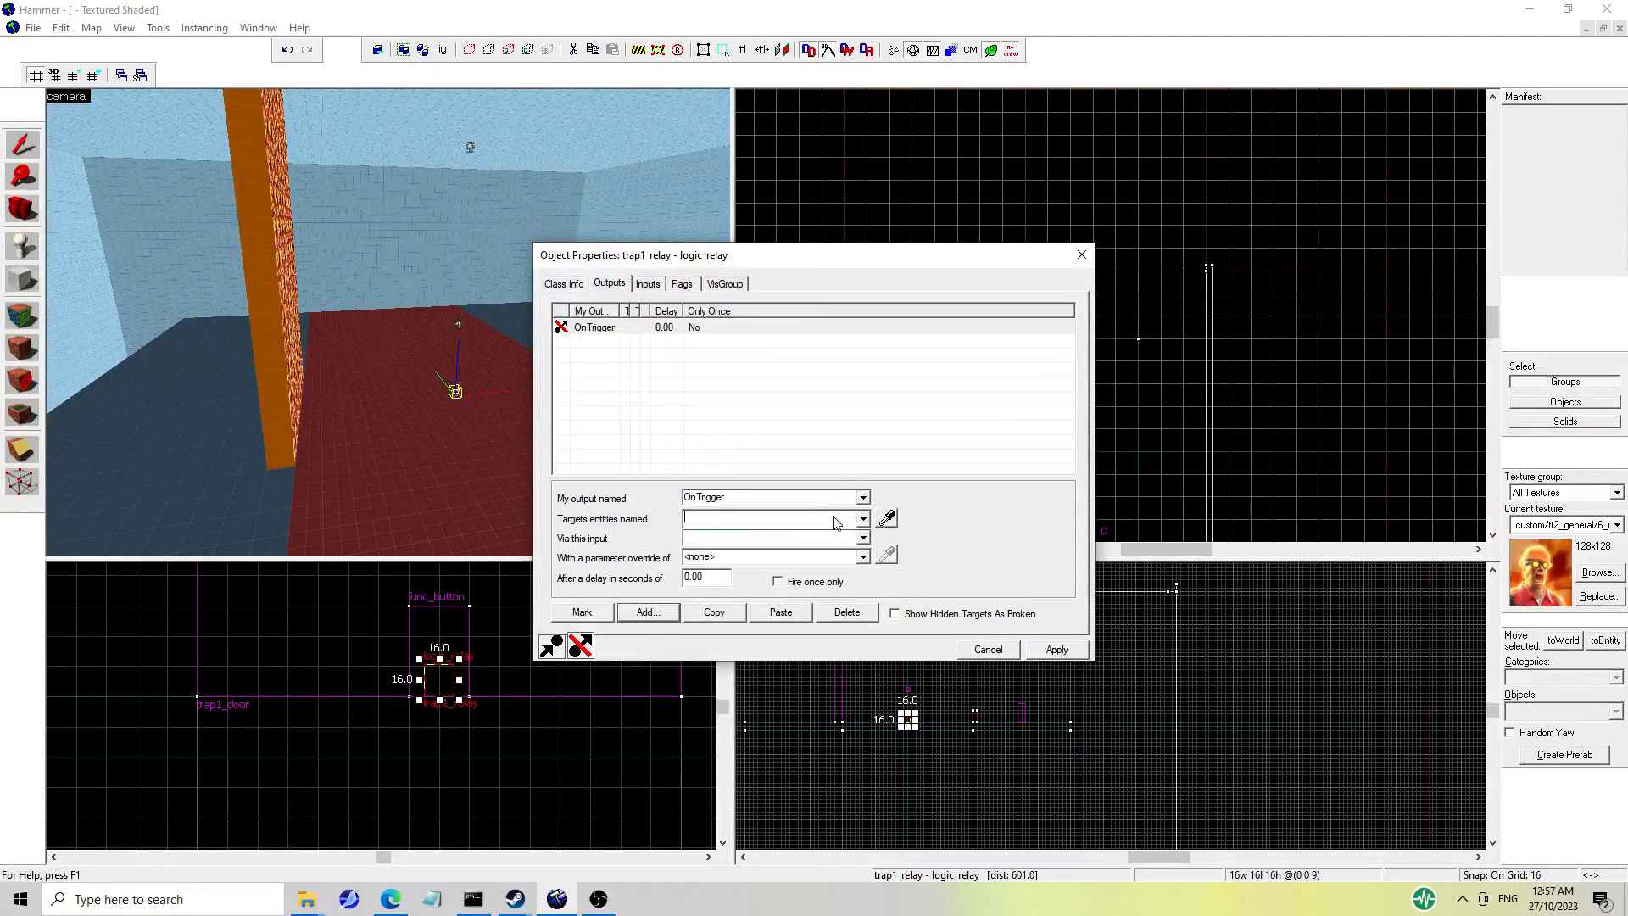
pyautogui.click(835, 519)
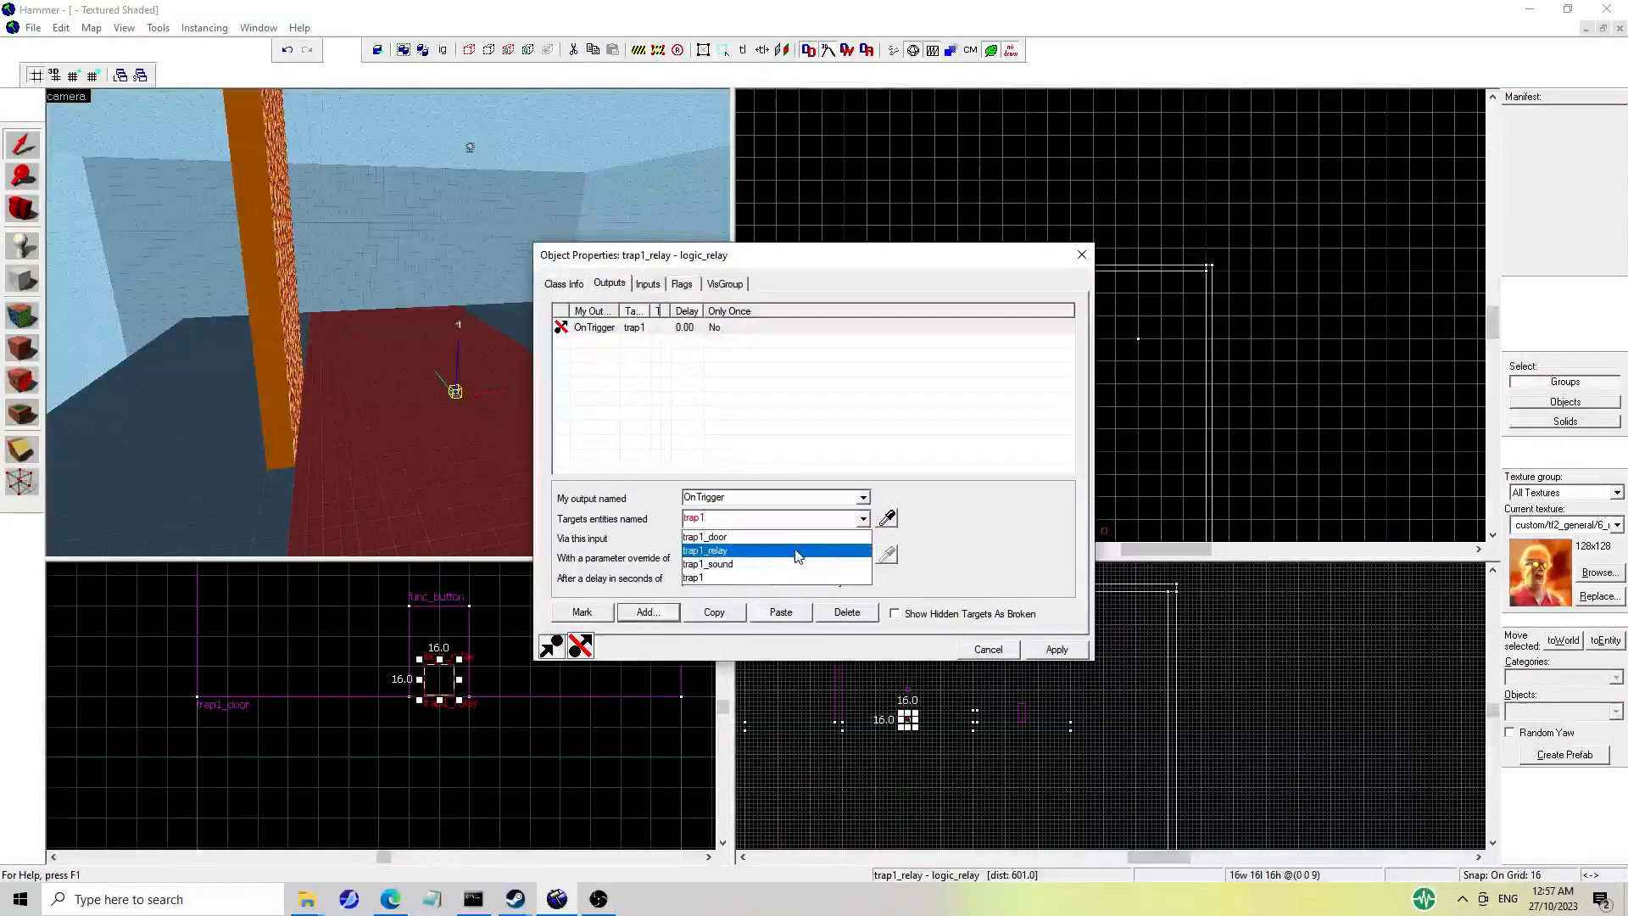
pyautogui.click(807, 534)
# Set the OnTrigger output to fire the Open input on trap1_door and apply it.
pyautogui.click(862, 536)
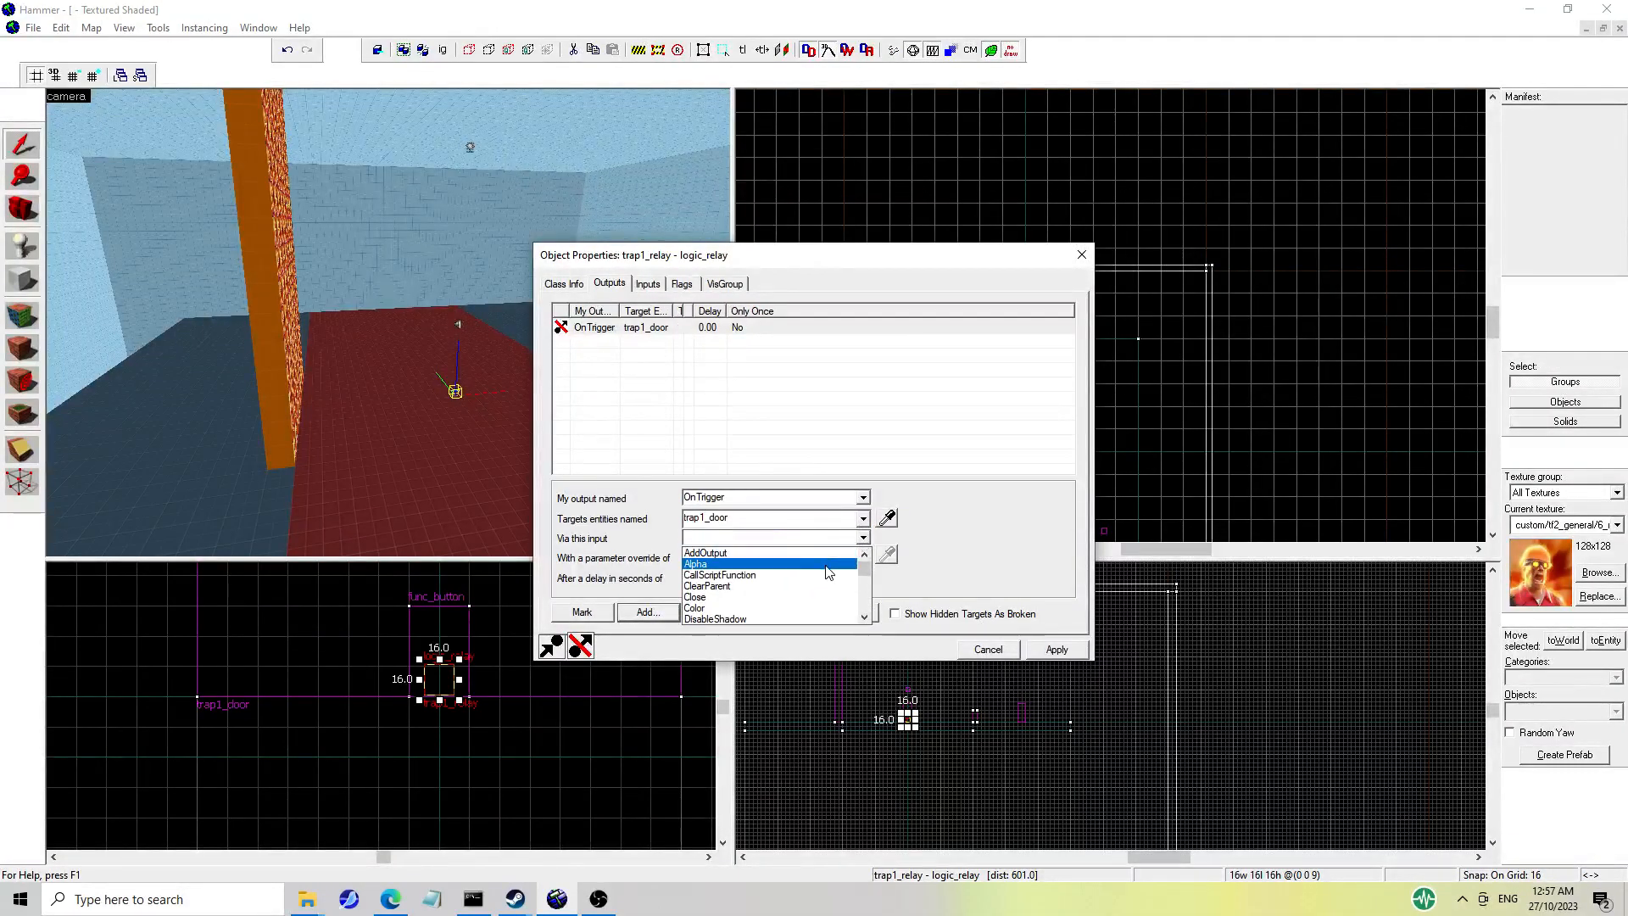
pyautogui.scroll(-3, 804, 602)
pyautogui.scroll(6, 799, 592)
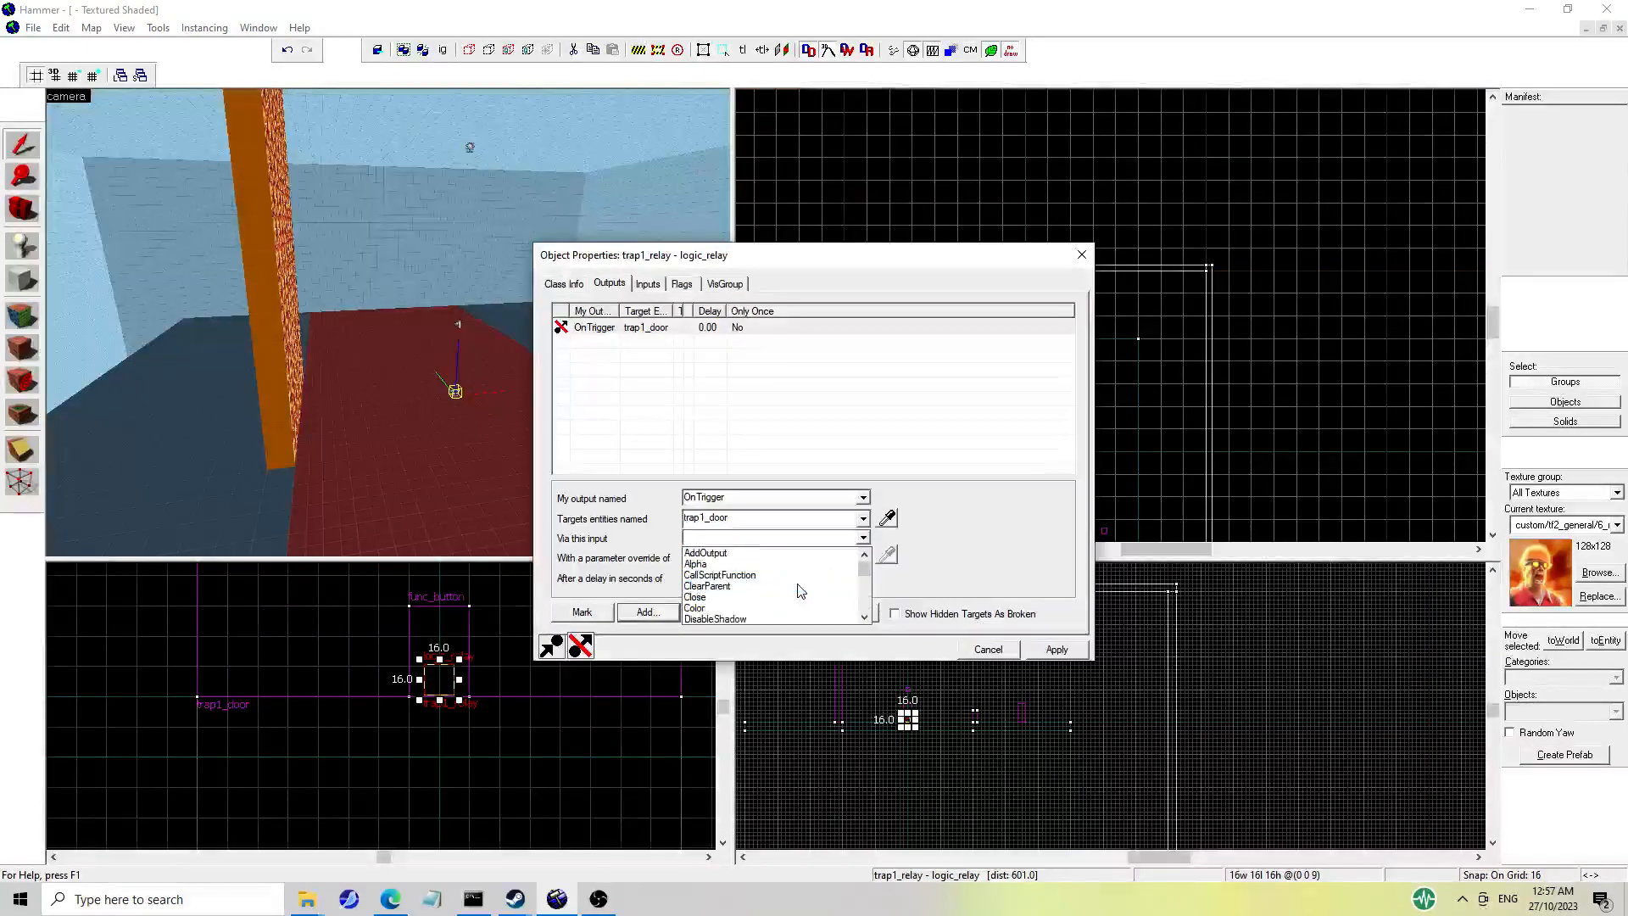
pyautogui.scroll(-6, 776, 604)
pyautogui.scroll(6, 769, 596)
pyautogui.scroll(-6, 758, 588)
pyautogui.scroll(6, 755, 586)
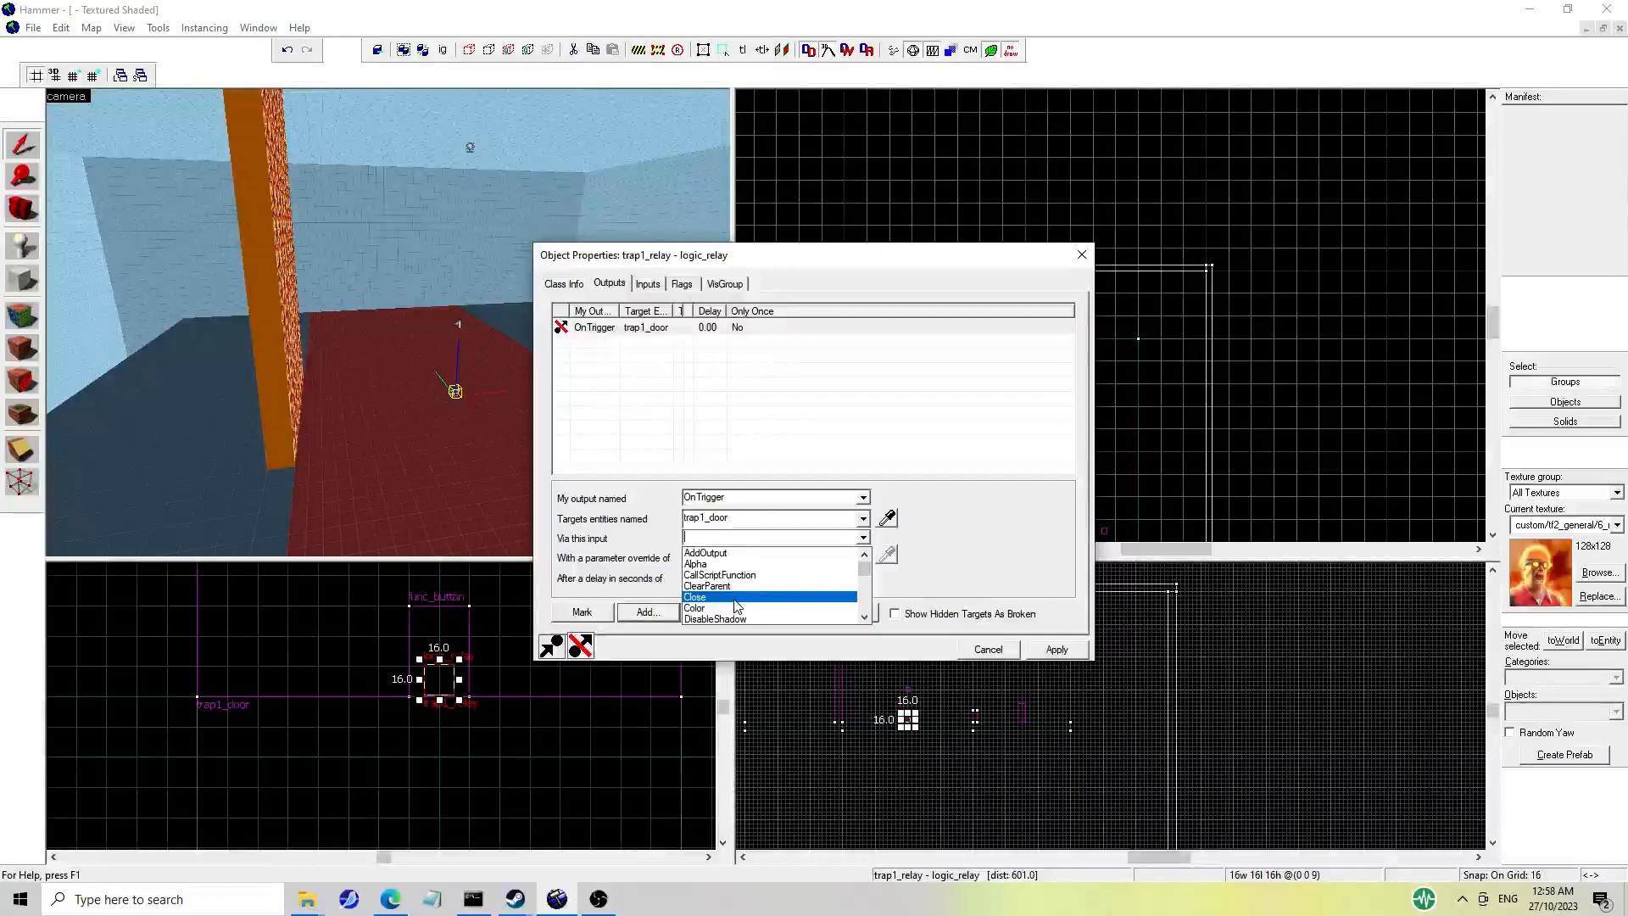
pyautogui.scroll(-6, 736, 605)
pyautogui.scroll(6, 736, 606)
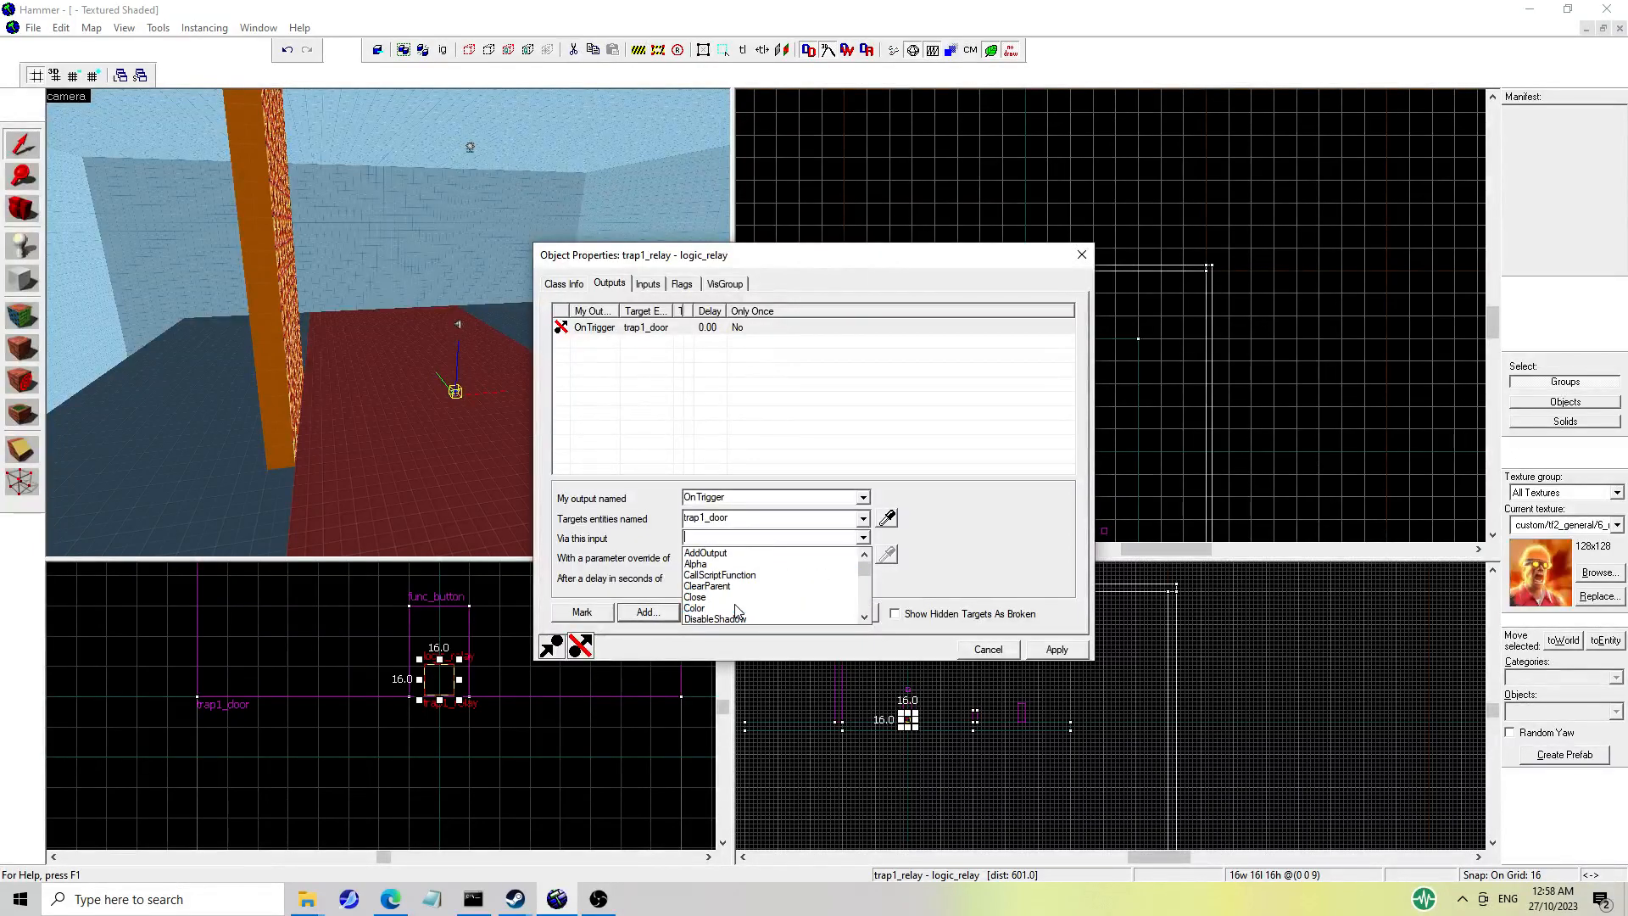
pyautogui.scroll(-6, 736, 605)
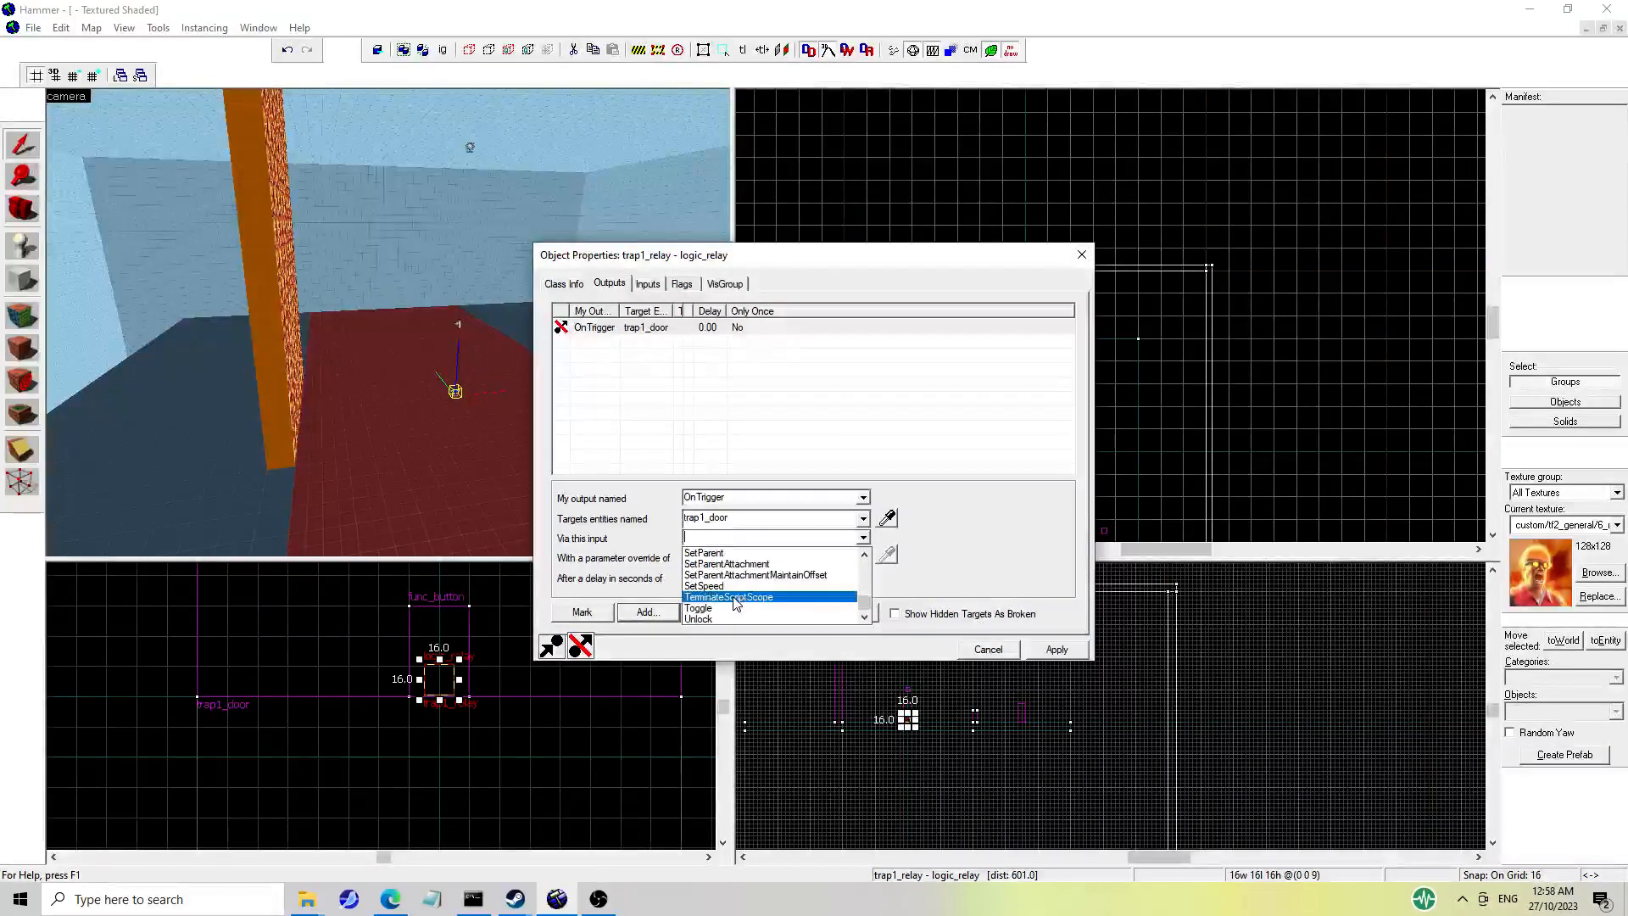
pyautogui.write('Open')
pyautogui.click(746, 553)
pyautogui.click(1056, 645)
# Set the Blocking Damage of trap1_door to 9001 and apply the change.
pyautogui.click(289, 315)
pyautogui.click(564, 283)
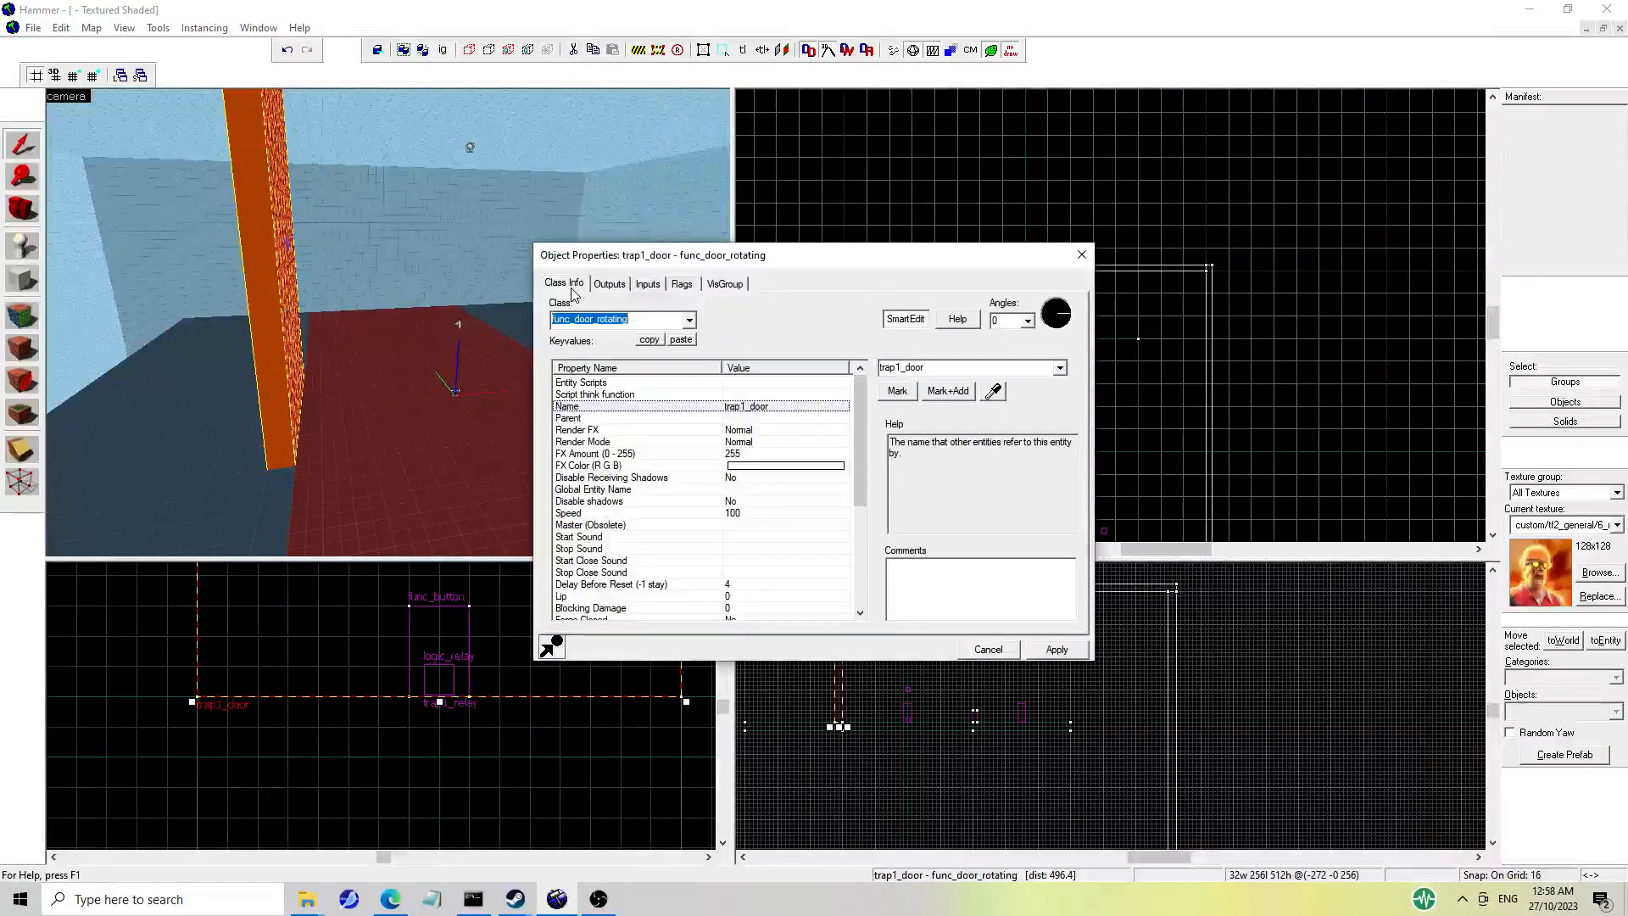
pyautogui.click(733, 511)
pyautogui.scroll(-5, 736, 513)
pyautogui.click(744, 514)
pyautogui.press('Down')
pyautogui.click(731, 490)
pyautogui.click(730, 430)
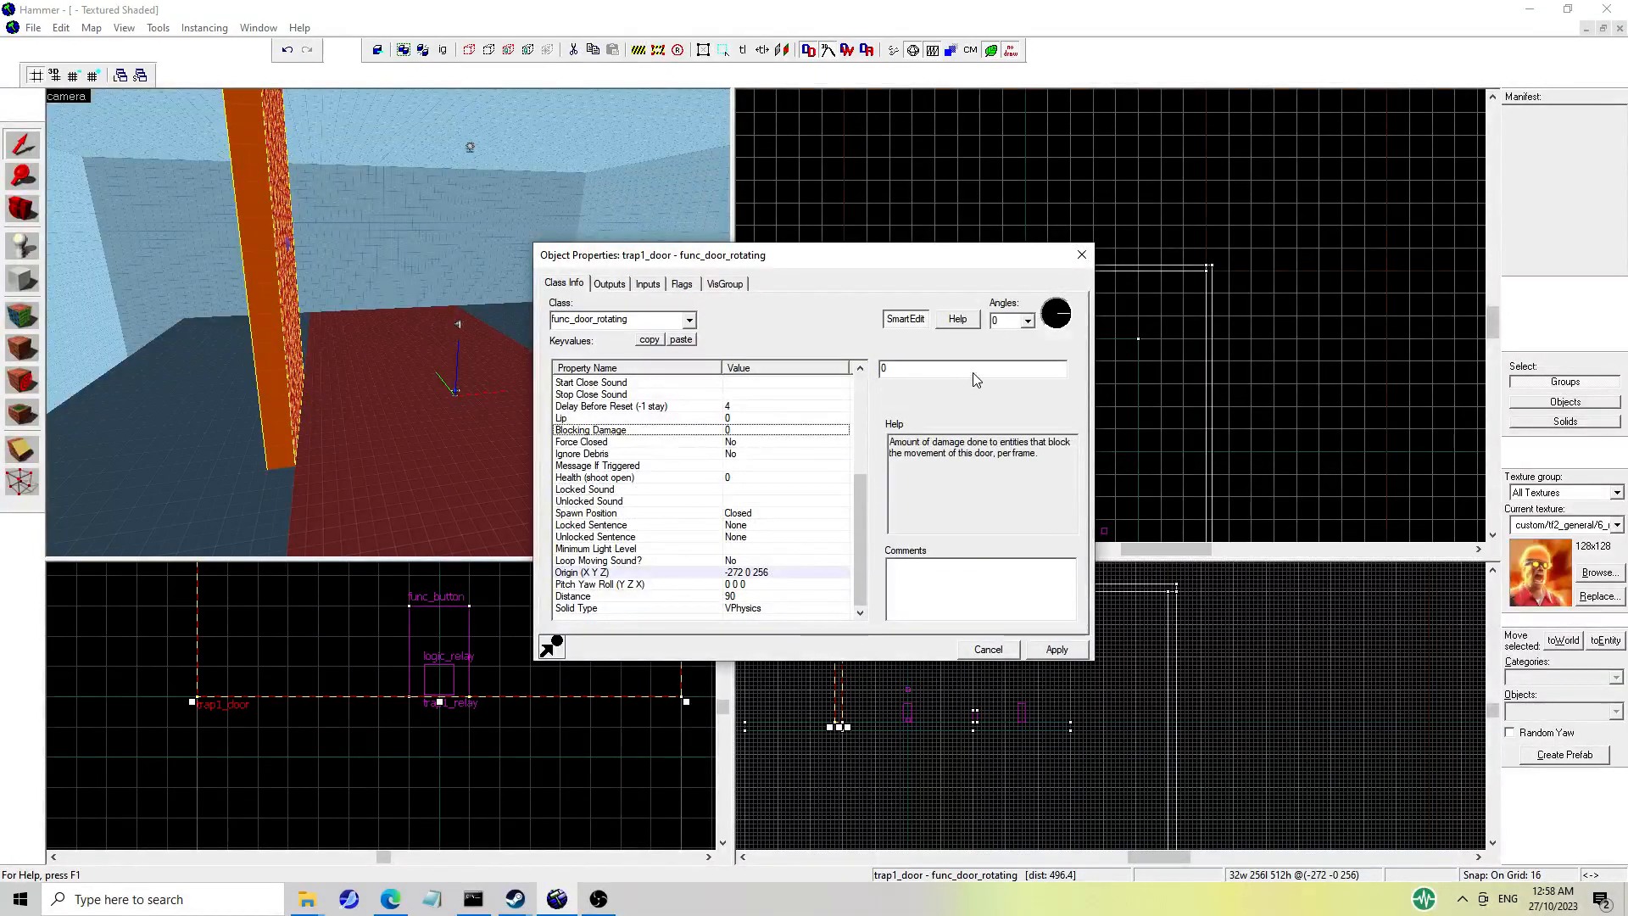
pyautogui.write('9')
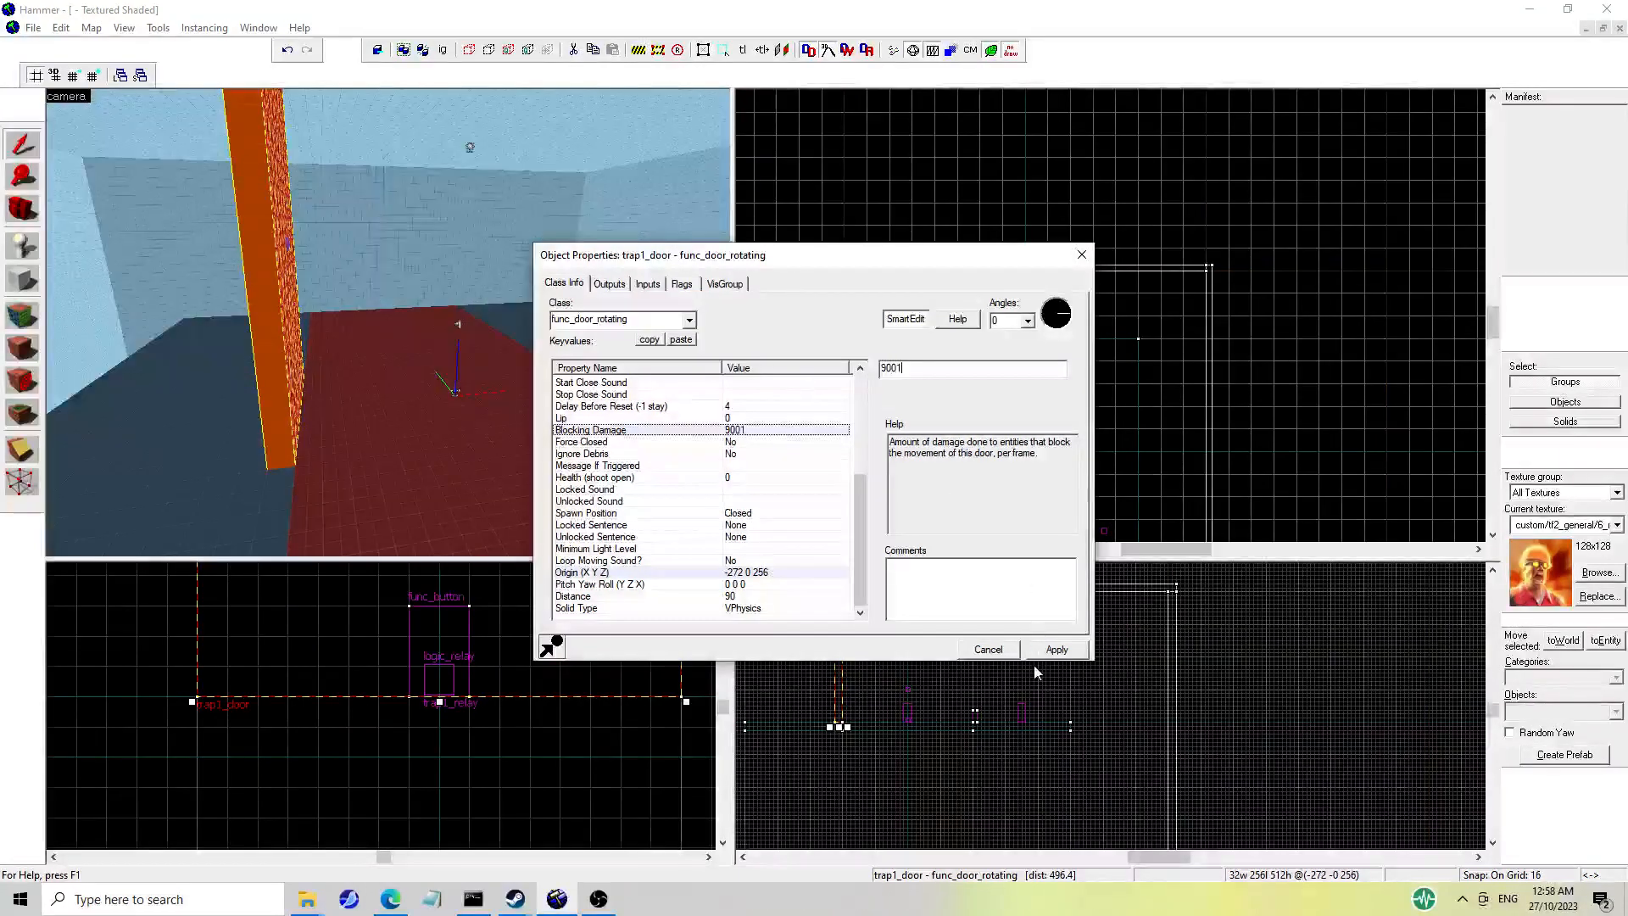
pyautogui.write('001')
pyautogui.click(1057, 649)
pyautogui.click(1082, 255)
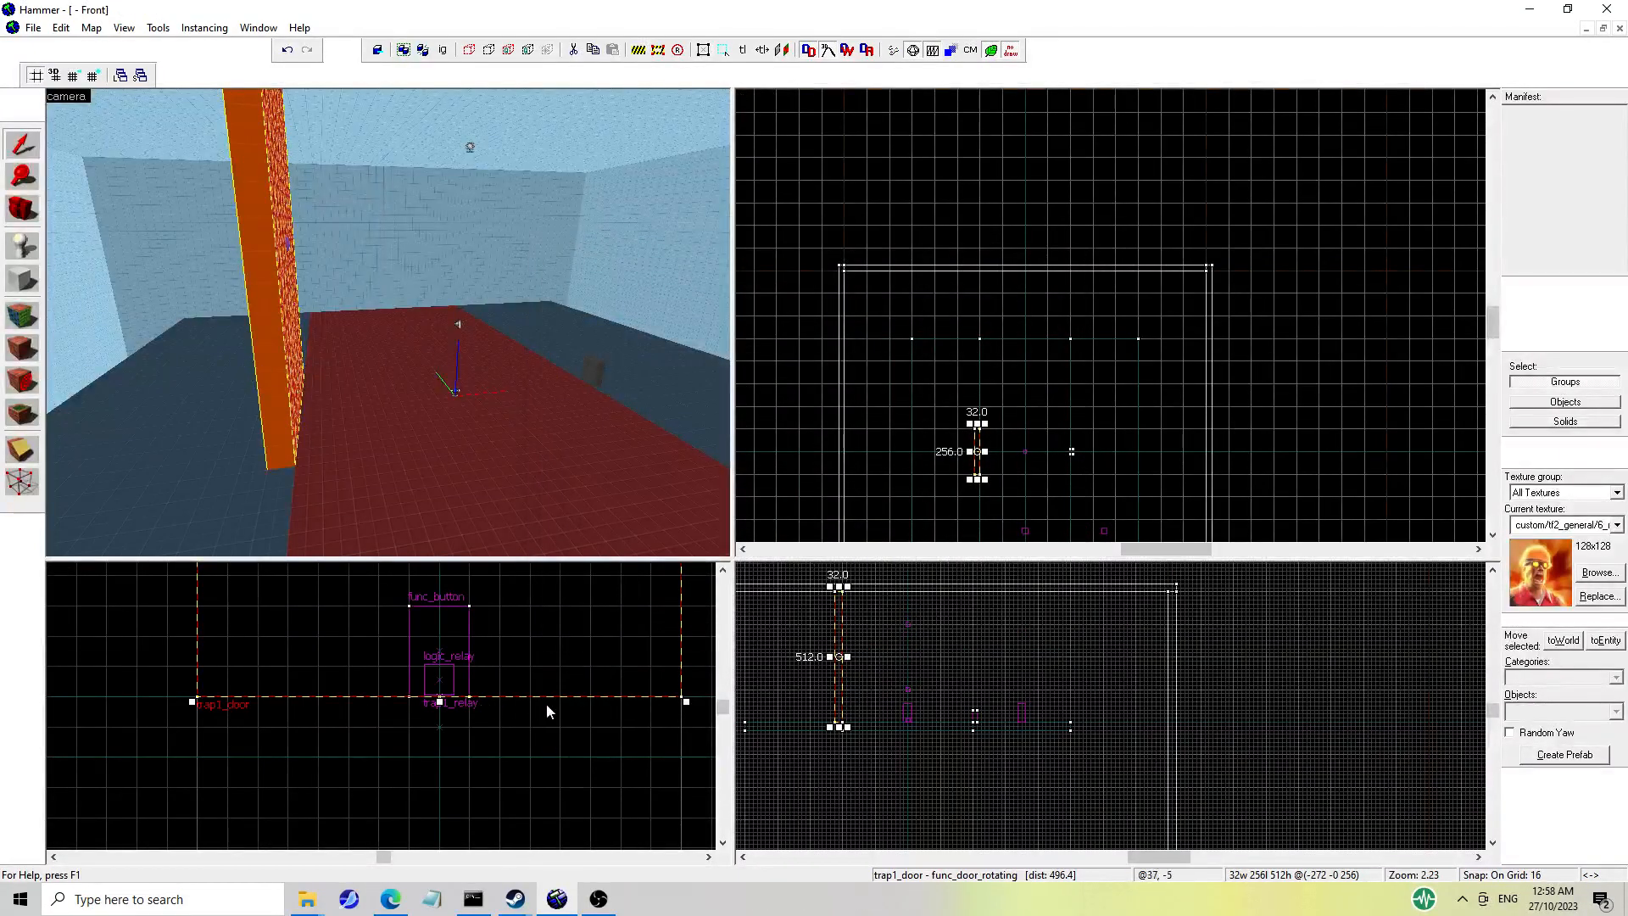
# Place the rotation origin of trap1_door on the door's bottom edge facing the red floor.
pyautogui.scroll(-5, 841, 724)
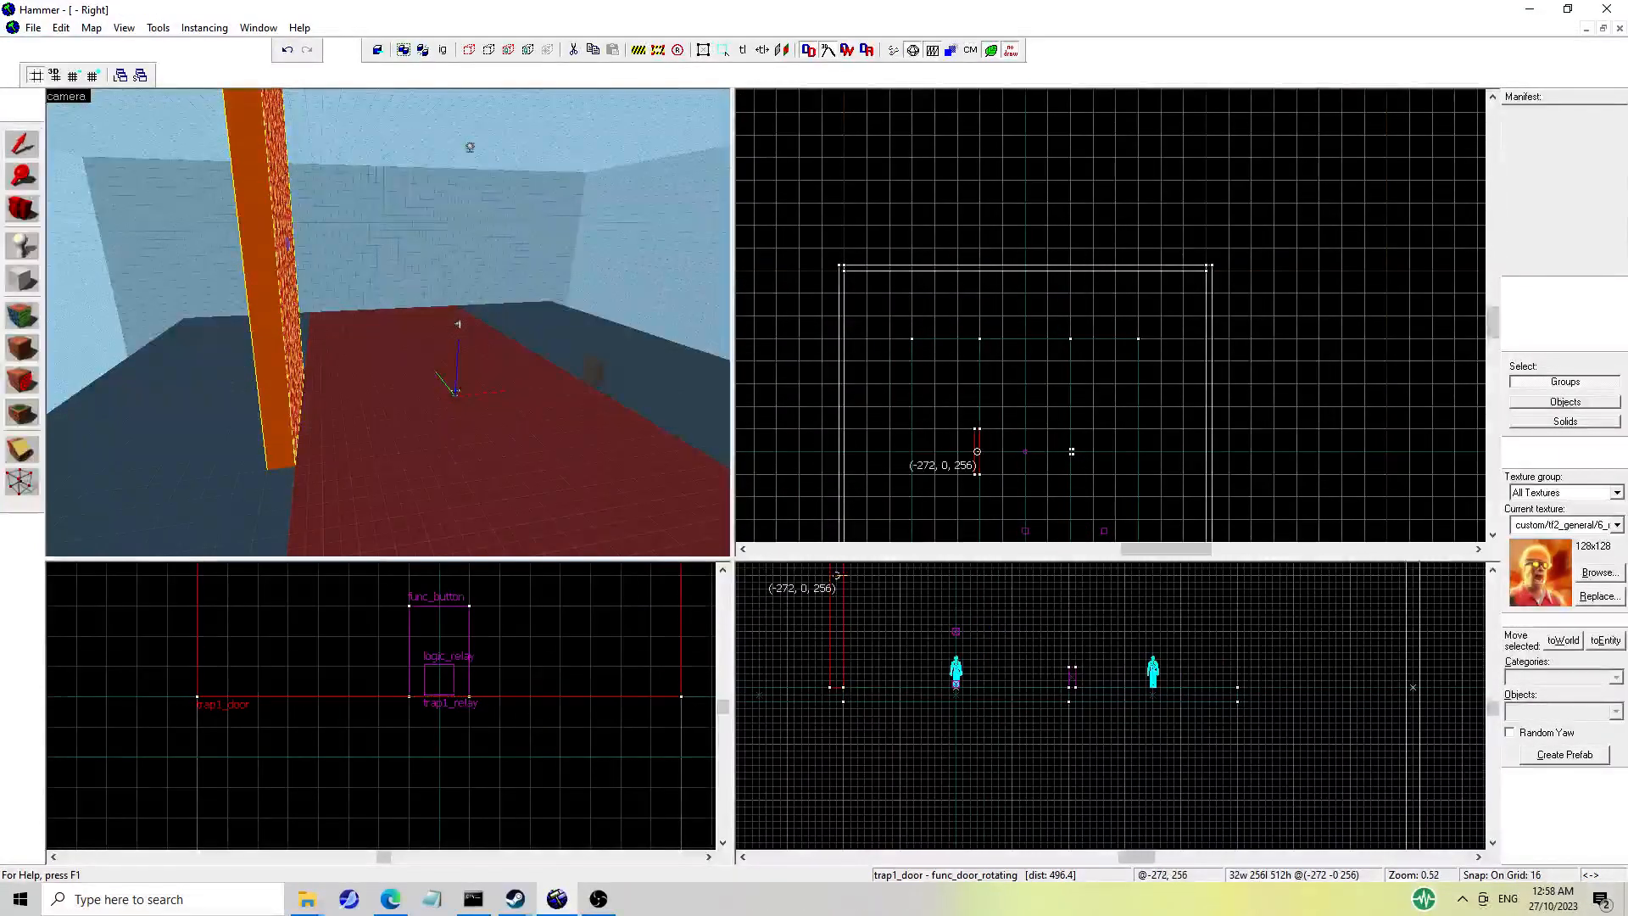
pyautogui.scroll(6, 847, 687)
pyautogui.hotkey('shift', 's')
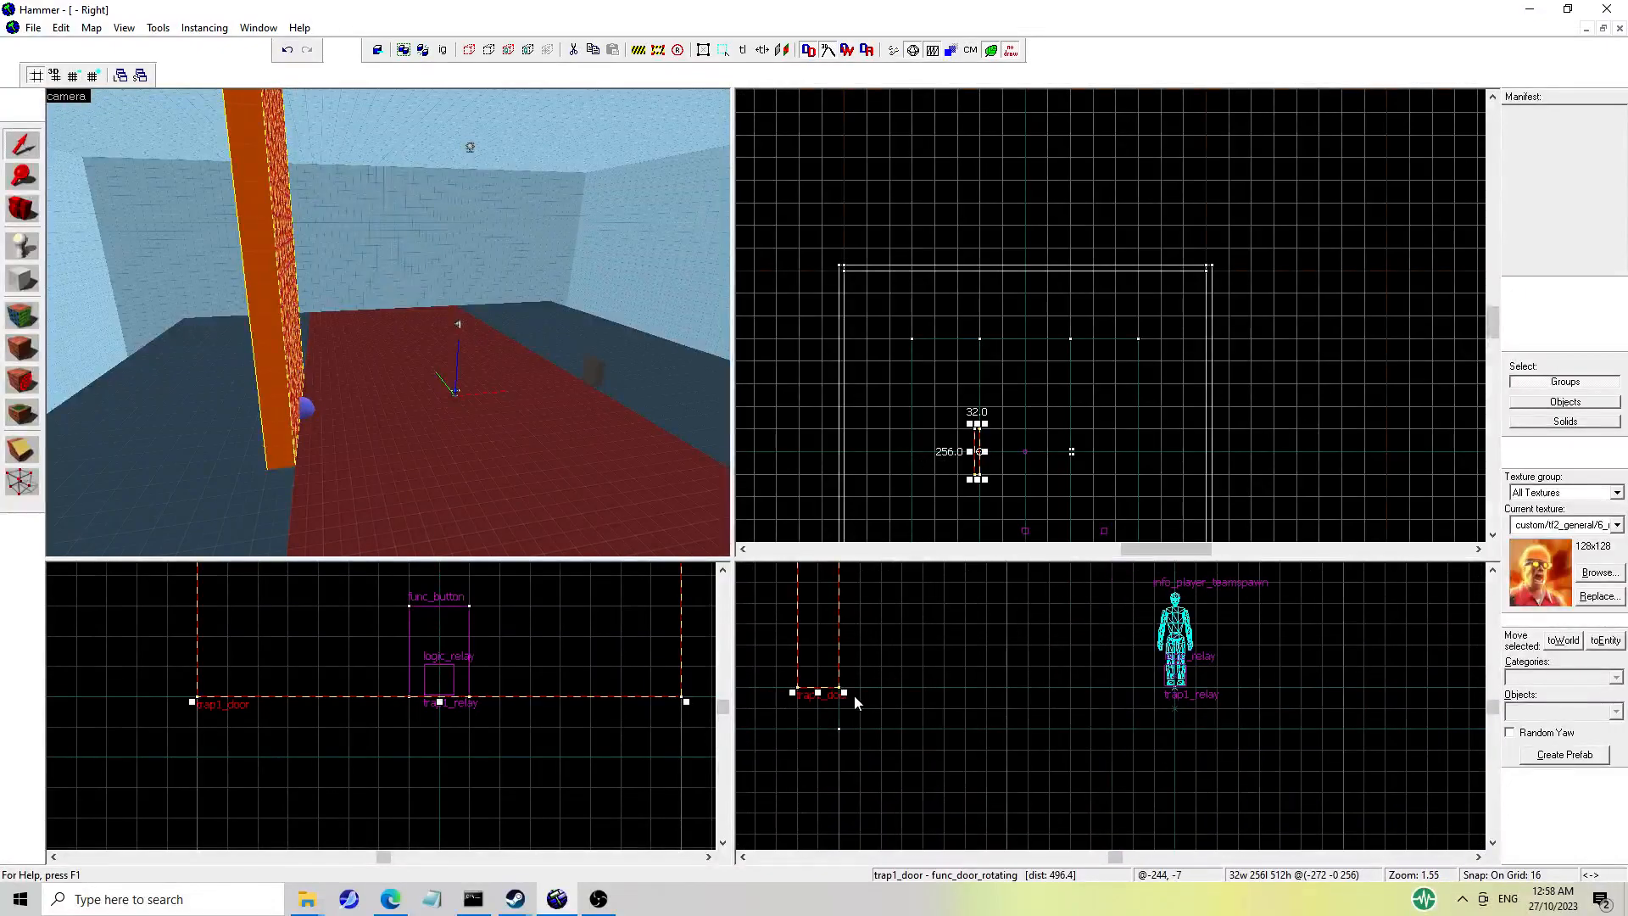
pyautogui.press('z')
pyautogui.press('w')
pyautogui.press('z')
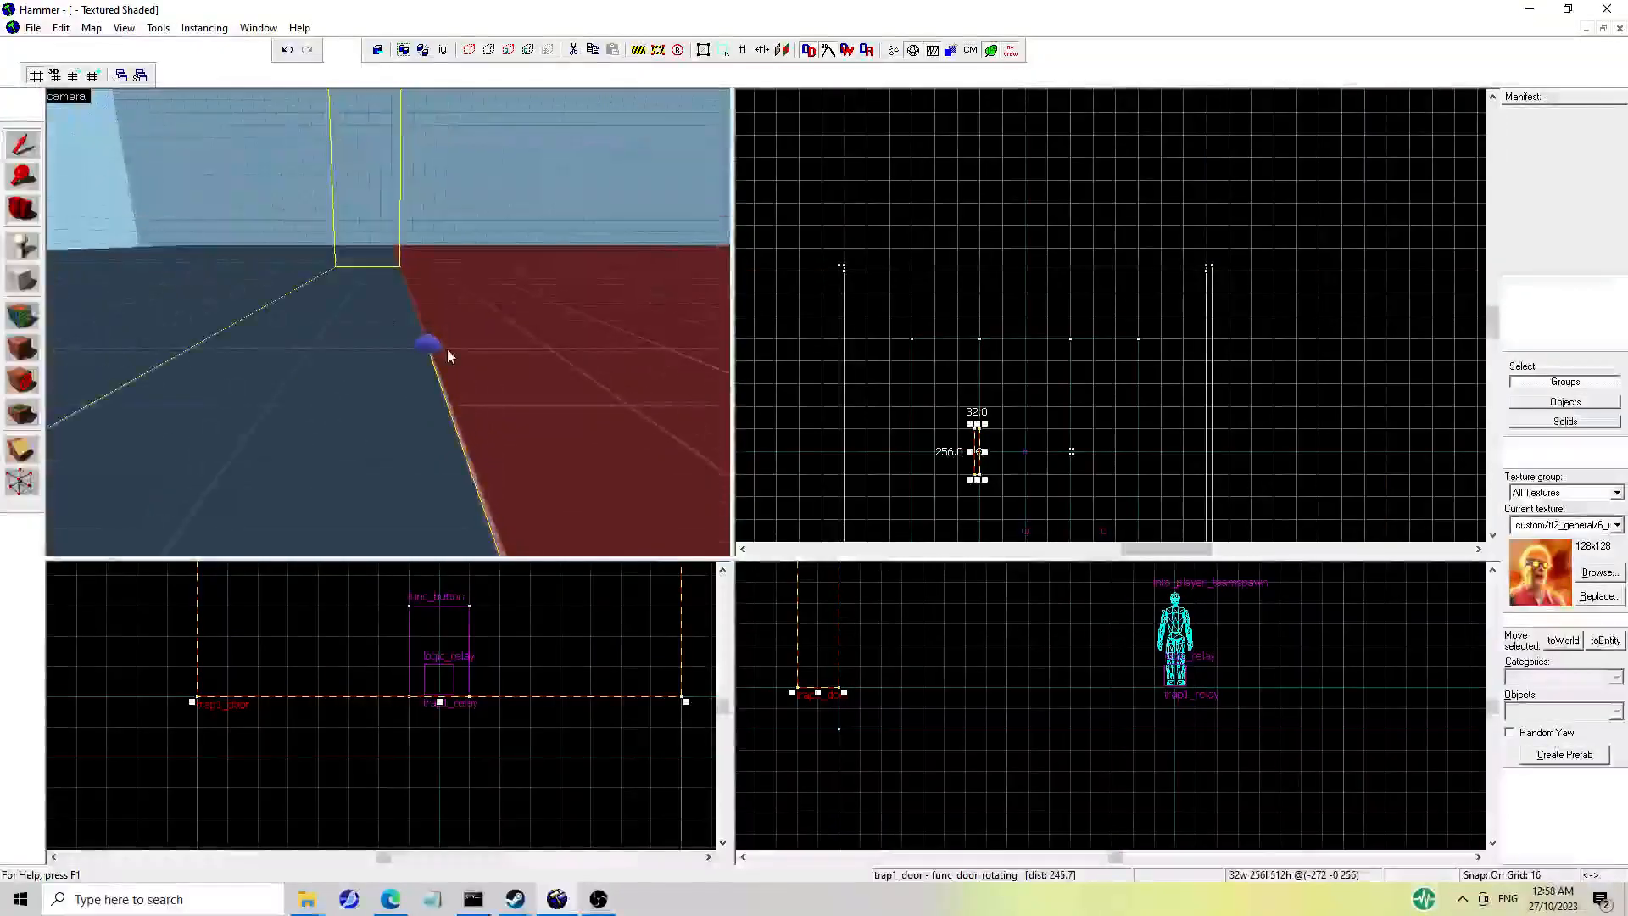
pyautogui.scroll(7, 831, 691)
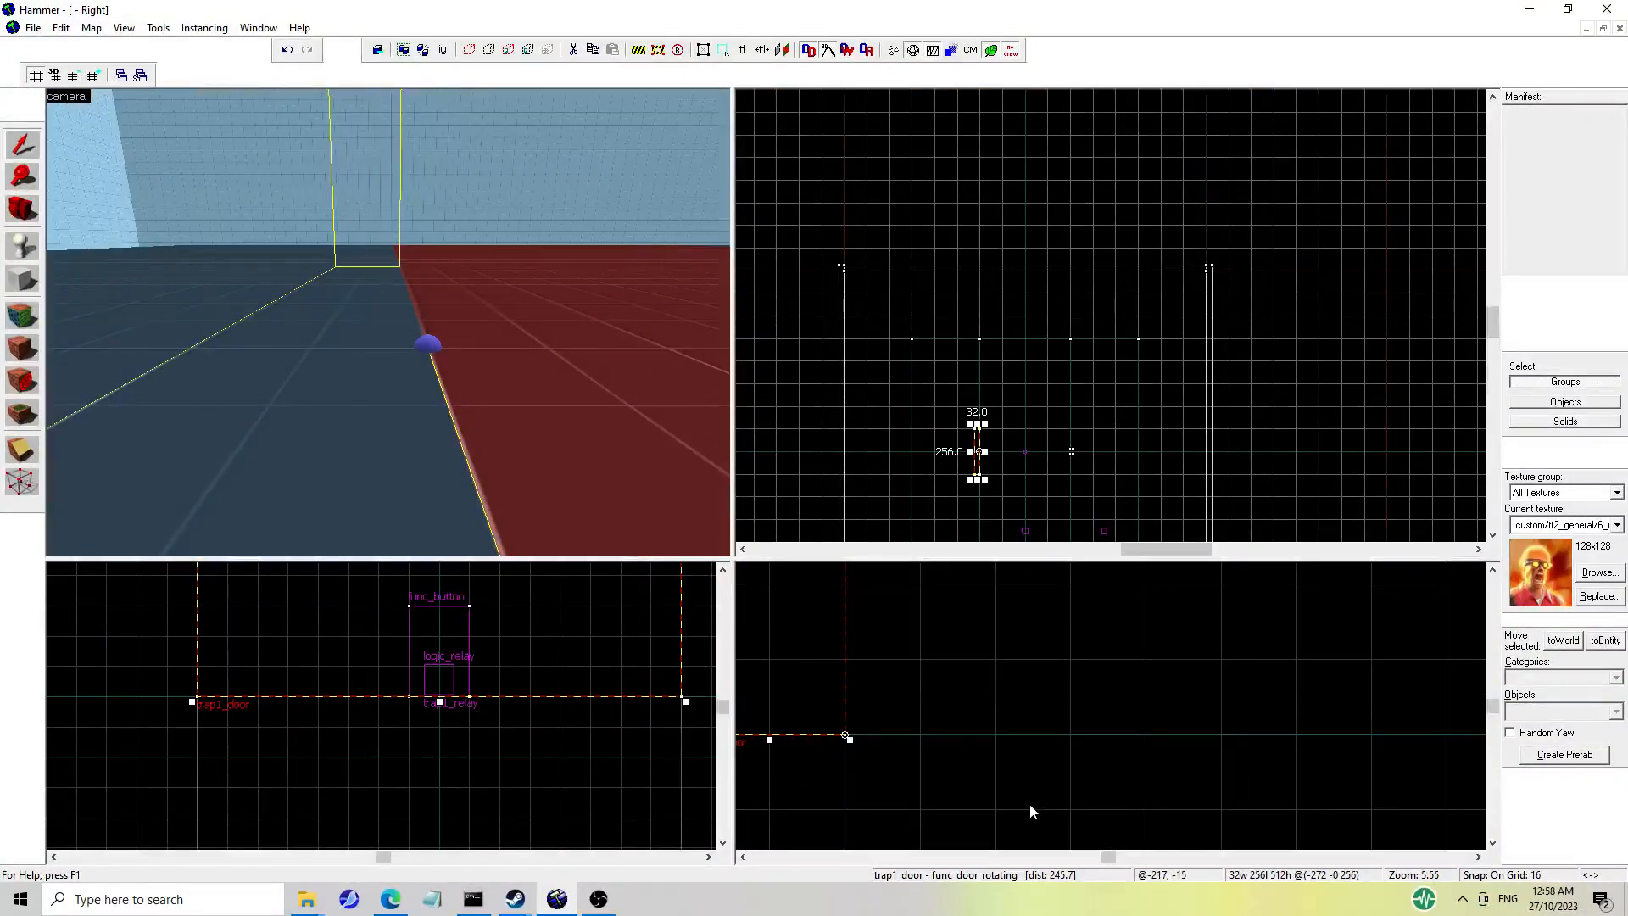
pyautogui.scroll(-12, 959, 788)
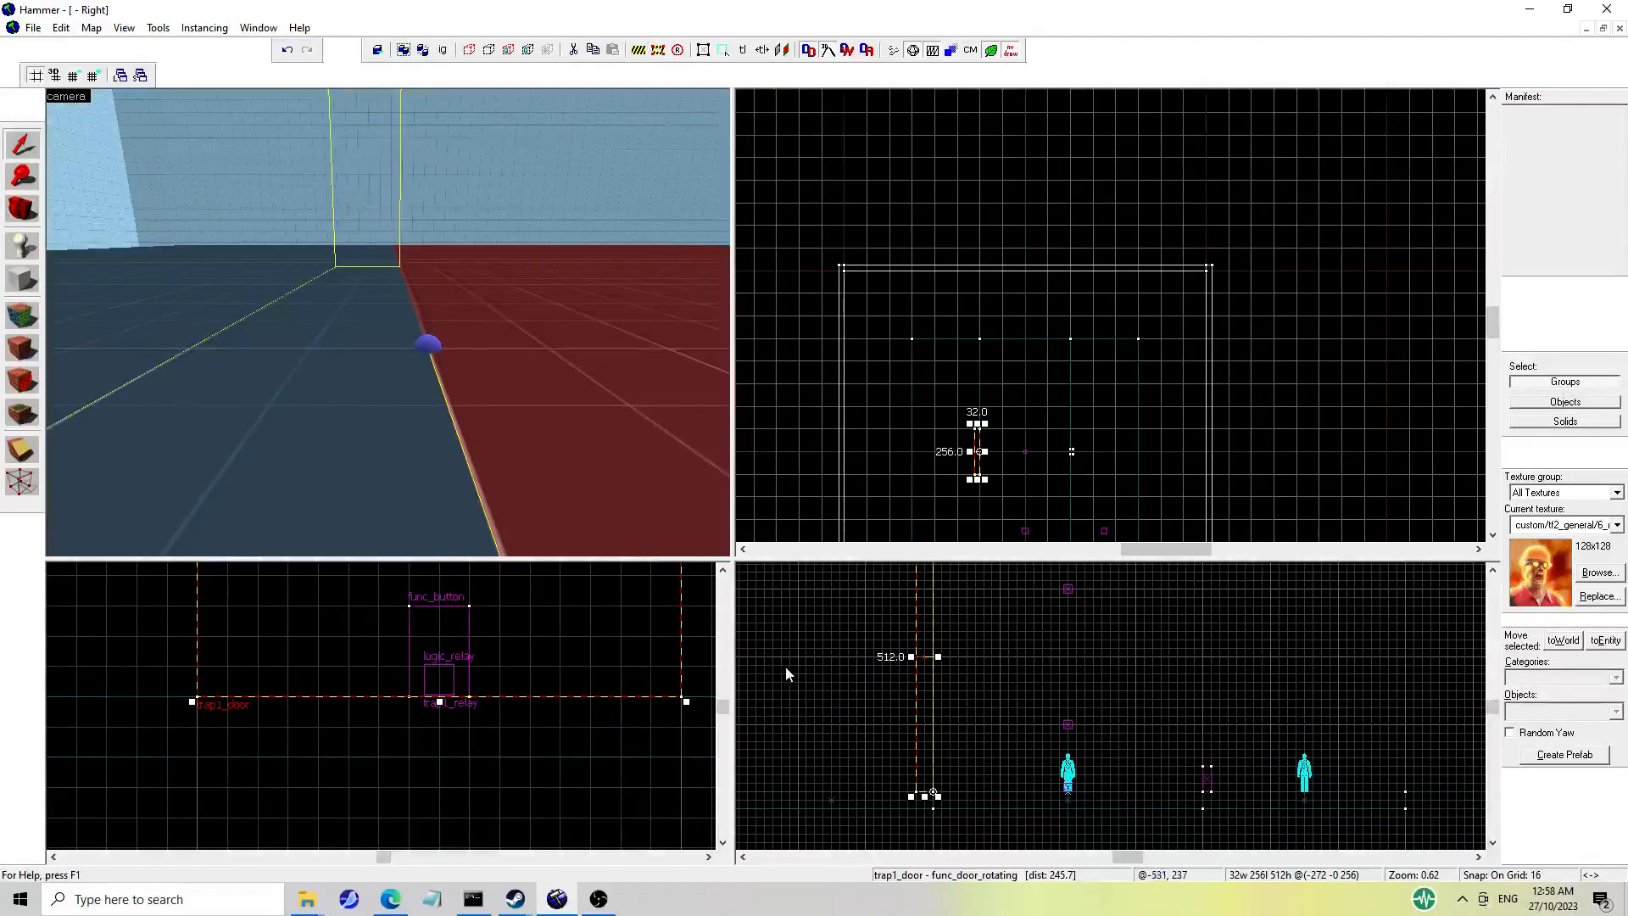
# Try rotating trap1_door about its centre, undo the rotation and return the pivot to the door's bottom edge.
pyautogui.click(922, 769)
pyautogui.moveTo(933, 791); pyautogui.dragTo(924, 656)
pyautogui.click(923, 754)
pyautogui.moveTo(933, 796)
pyautogui.mouseDown()
pyautogui.moveTo(847, 708)
pyautogui.moveTo(831, 665)
pyautogui.moveTo(911, 736)
pyautogui.mouseUp()
pyautogui.hotkey('ctrl', 'z')
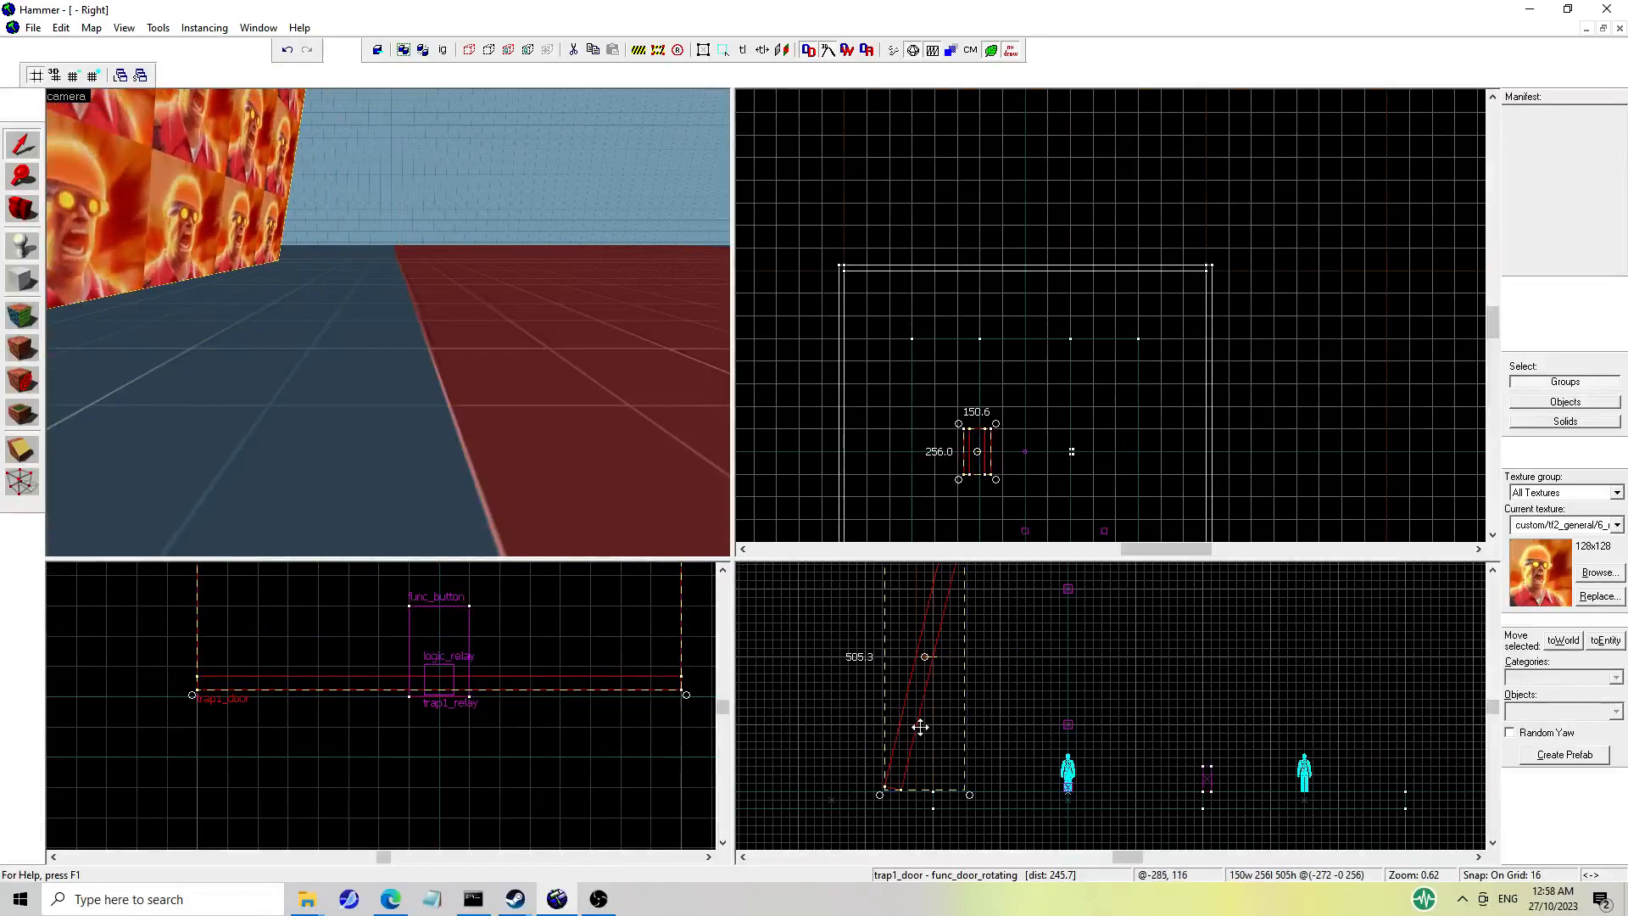
pyautogui.moveTo(925, 657); pyautogui.dragTo(933, 795)
pyautogui.press('z')
pyautogui.press('s')
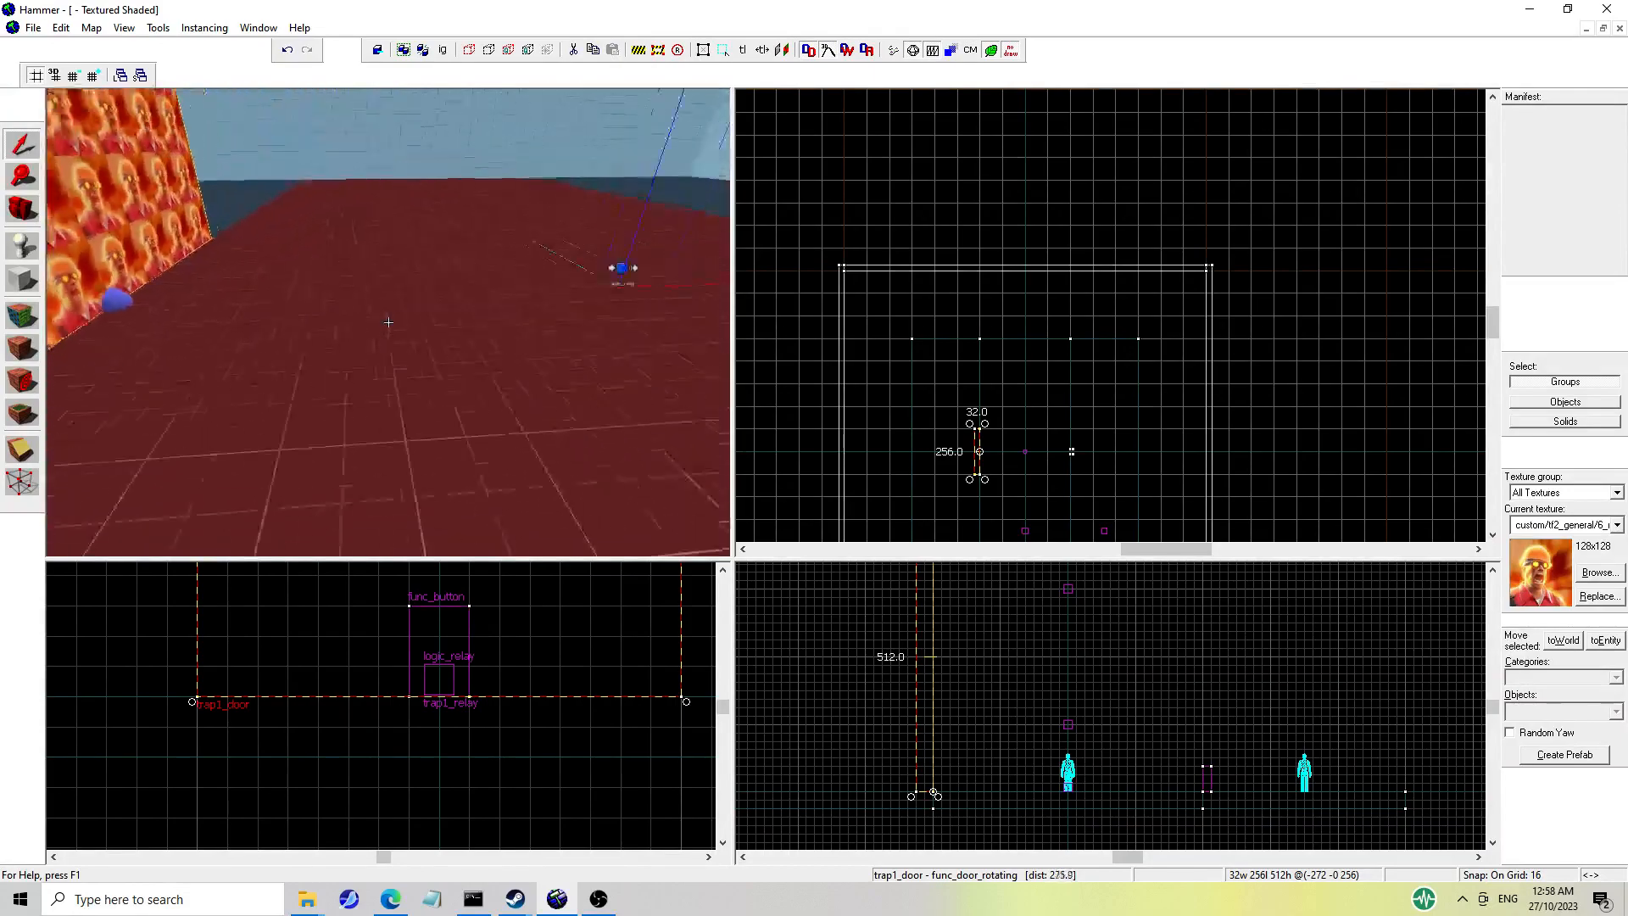
pyautogui.press('z')
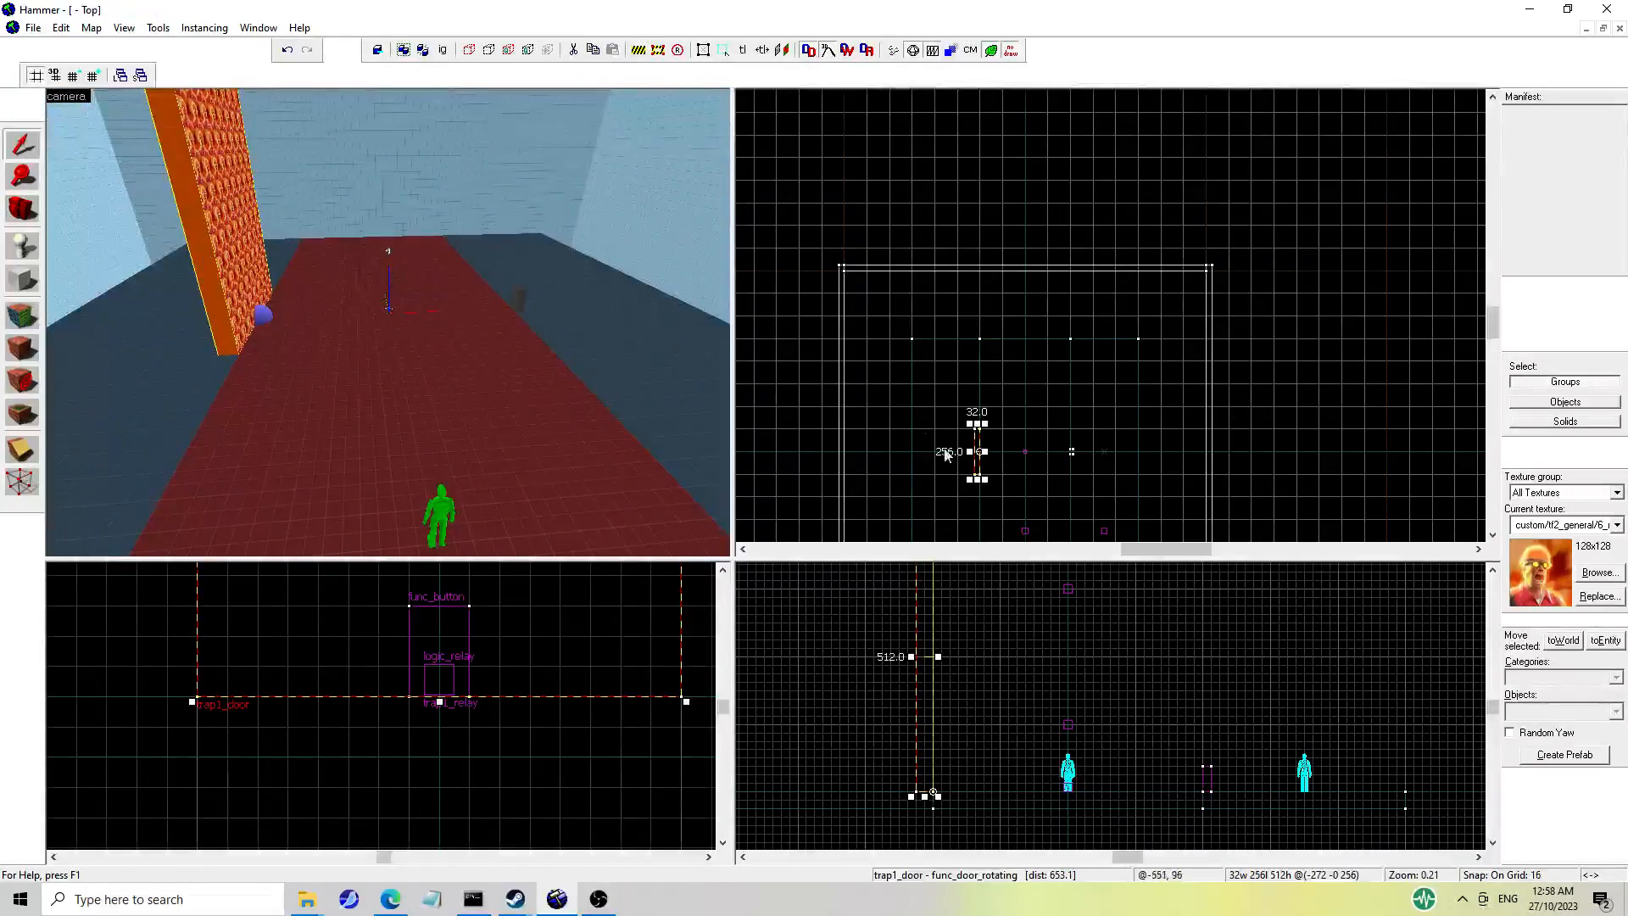
# Move and resize trap1_door into a block 512 wide, 256 long and 256 high, hanging above the red floor.
pyautogui.scroll(4, 958, 436)
pyautogui.moveTo(929, 445); pyautogui.dragTo(950, 447)
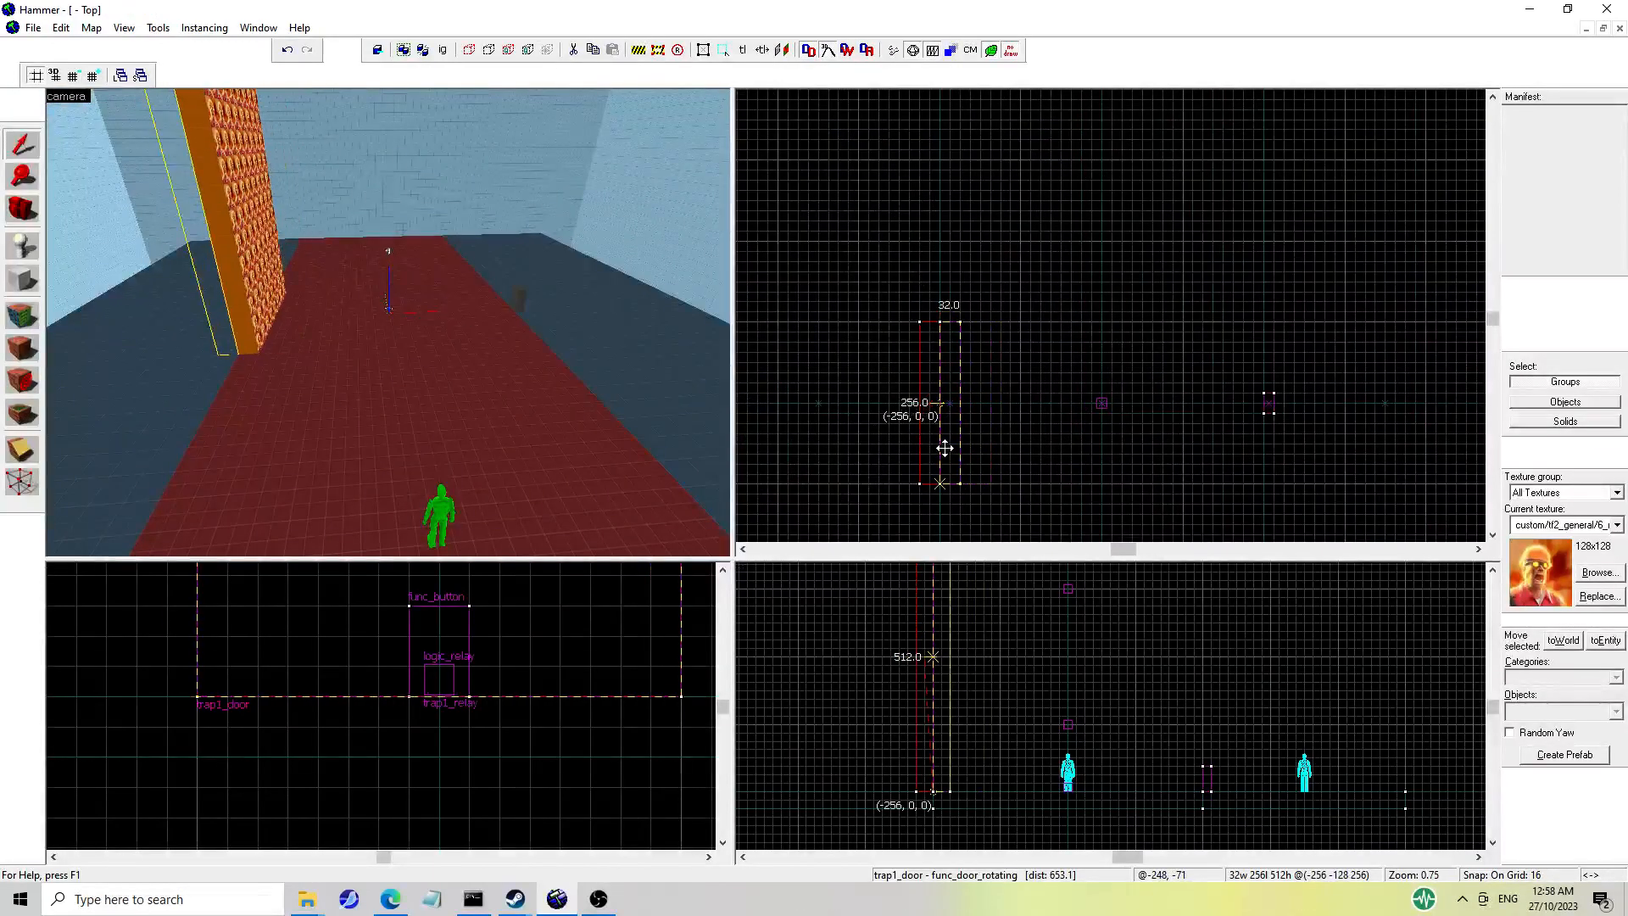
pyautogui.scroll(-4, 957, 771)
pyautogui.moveTo(956, 784)
pyautogui.mouseDown()
pyautogui.moveTo(1111, 741)
pyautogui.moveTo(1107, 705)
pyautogui.mouseUp()
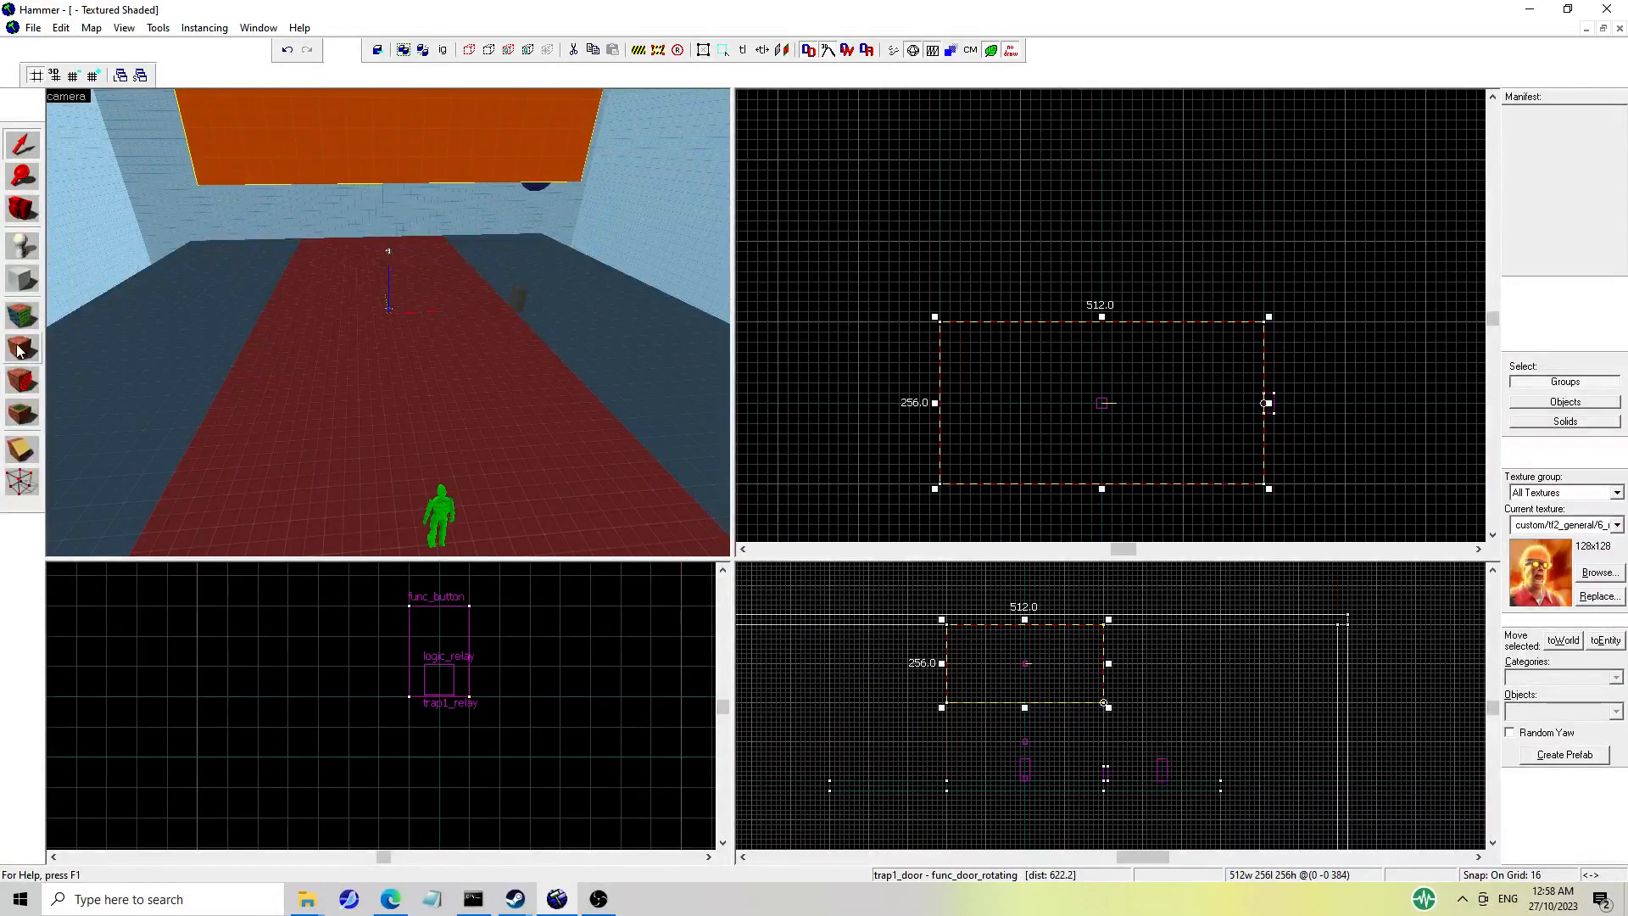
# Apply custom/tf2_general/6_red_engineer_uber to the block's underside and dev/dev_measuregeneric01 to its previously textured side face.
pyautogui.press('z')
pyautogui.press('w')
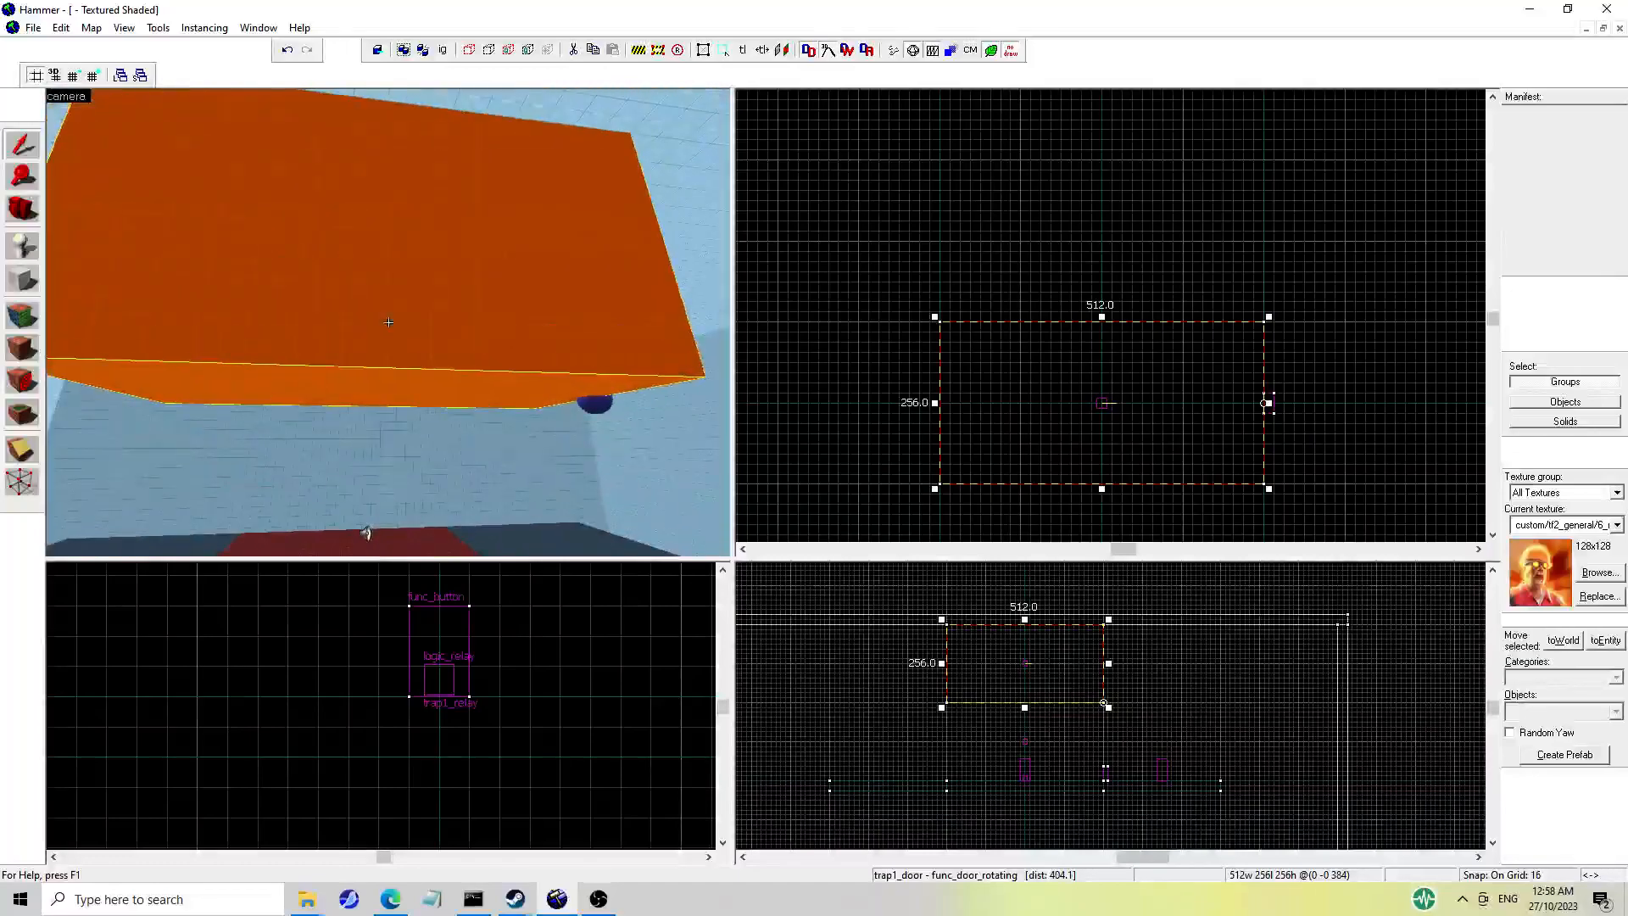
pyautogui.press('w')
pyautogui.click(34, 320)
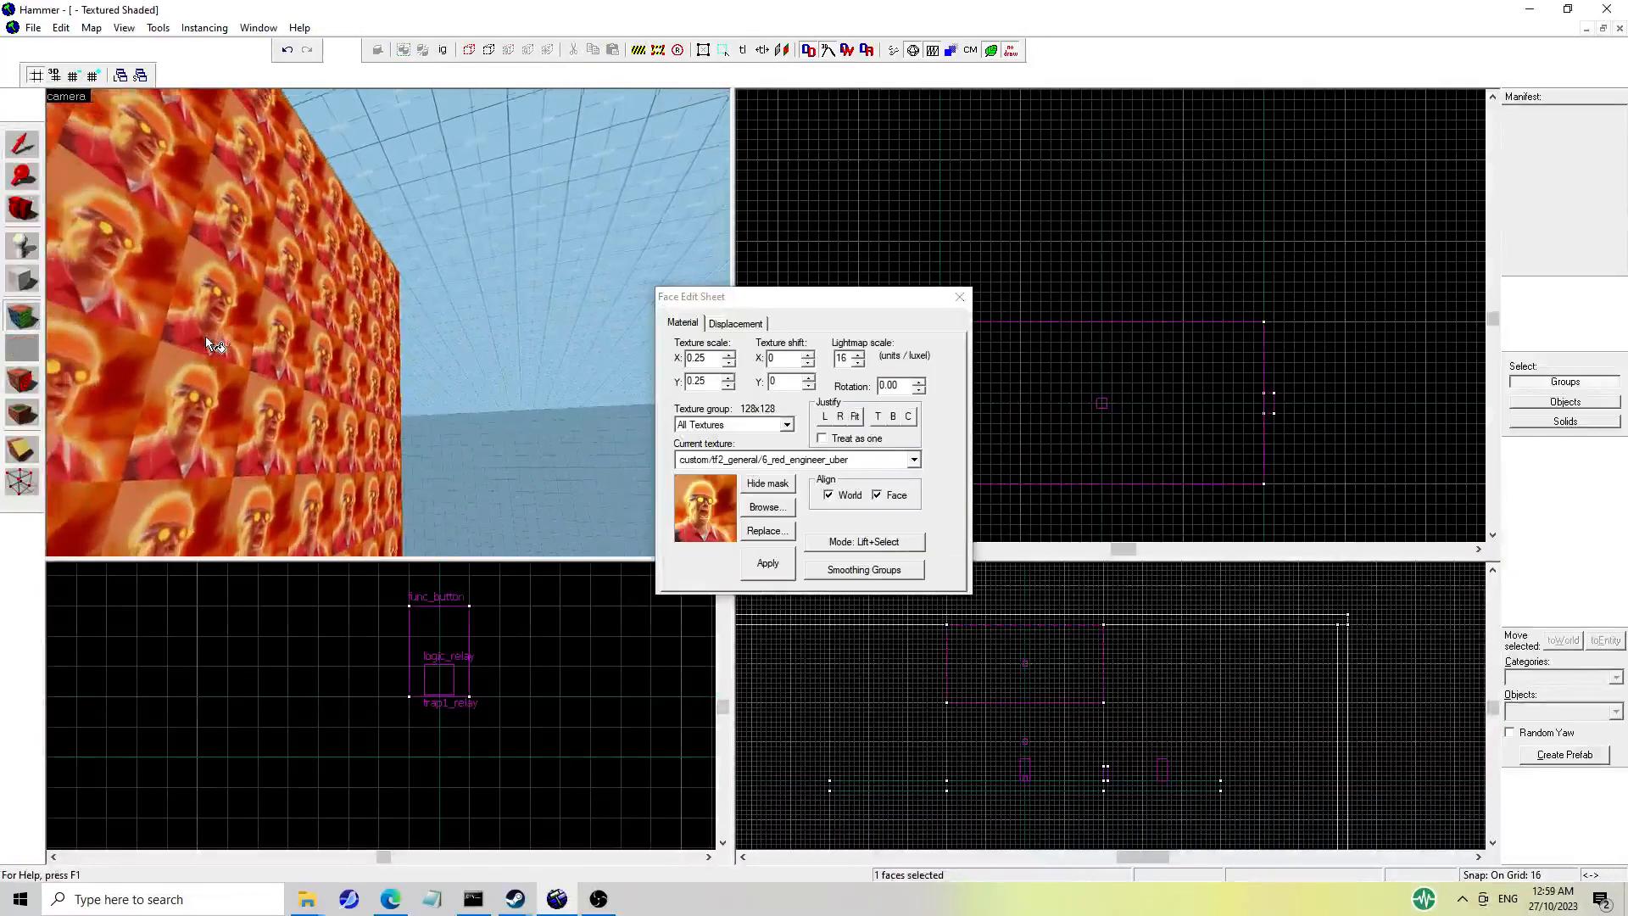
pyautogui.press('s')
pyautogui.press('z')
pyautogui.click(339, 201)
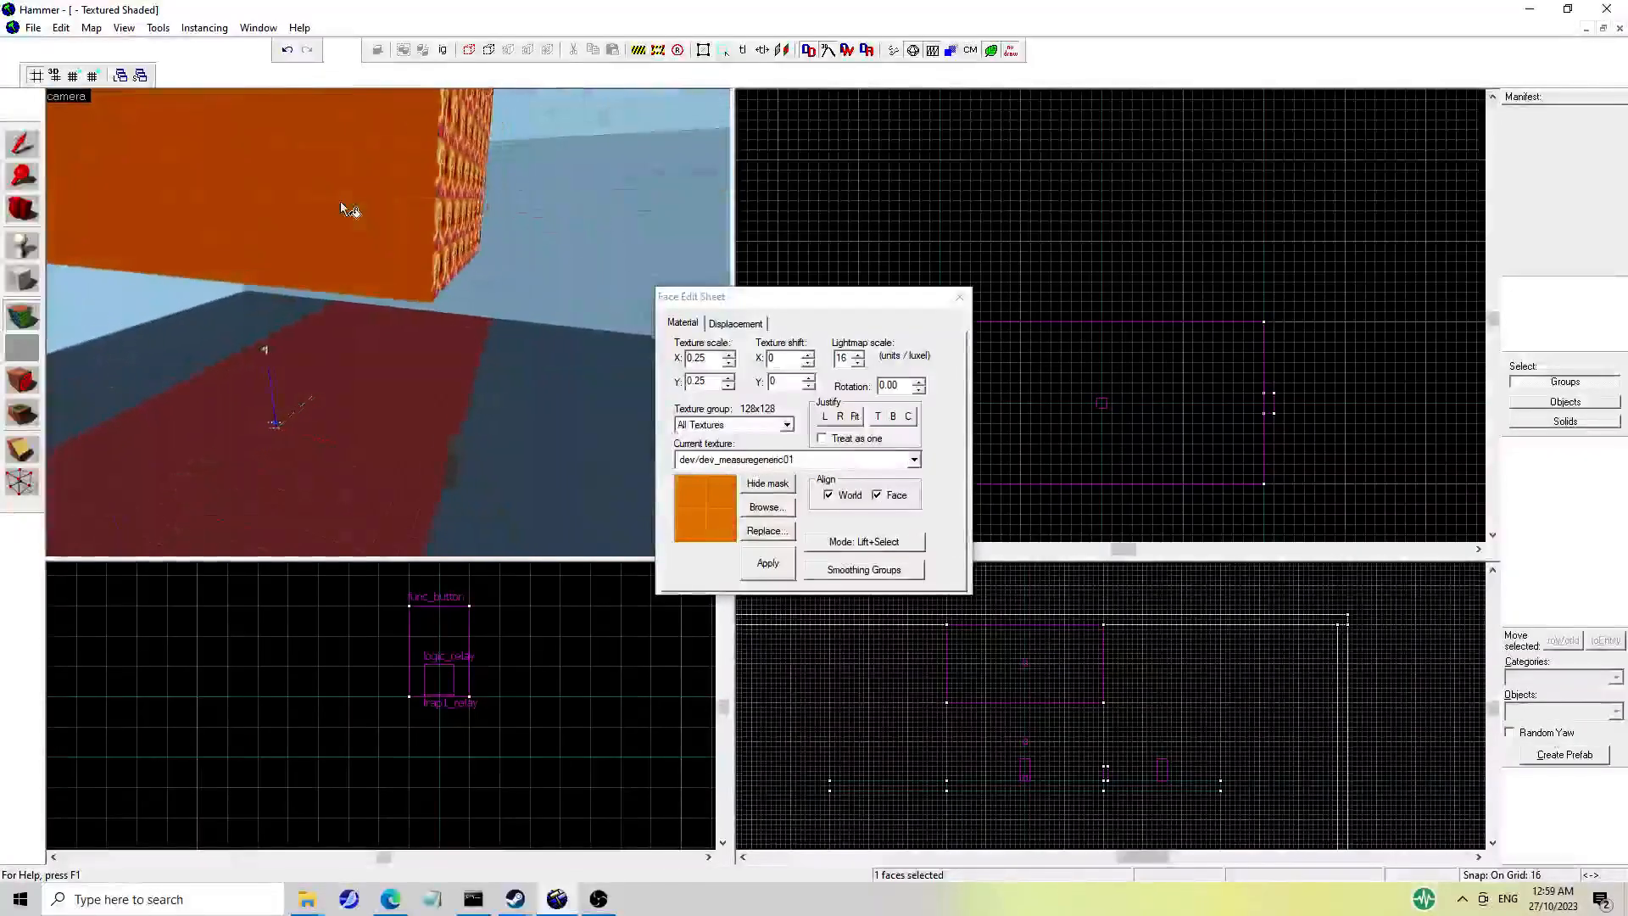
pyautogui.press('z')
pyautogui.press('s')
pyautogui.press('z')
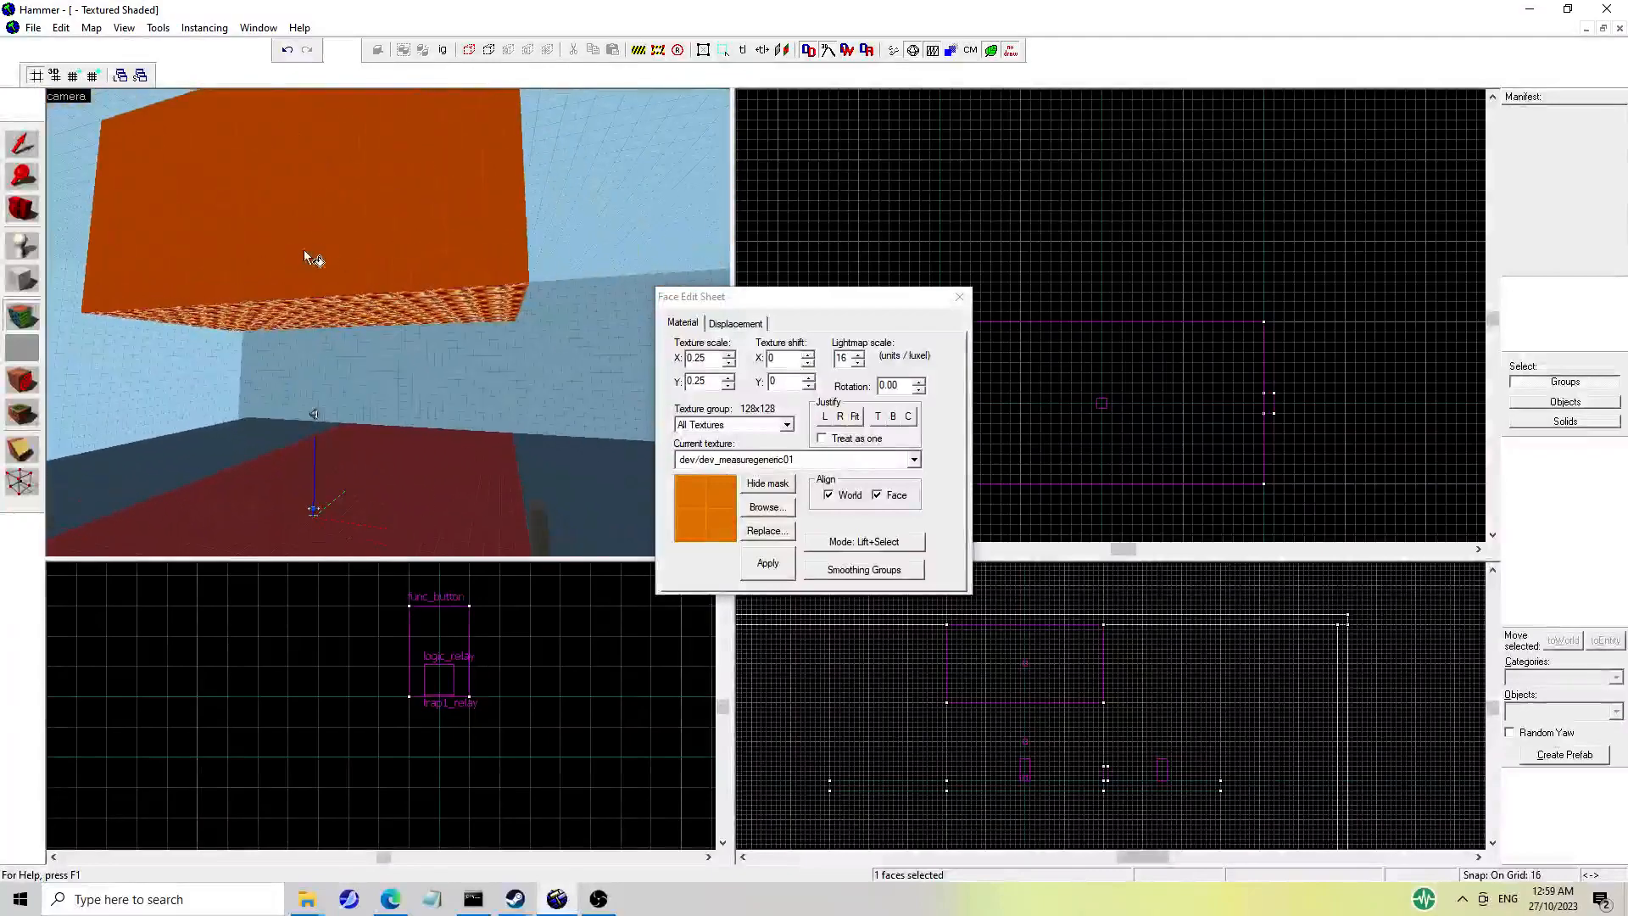
pyautogui.click(18, 151)
# Change the class of trap1_door to func_door and apply it.
pyautogui.scroll(-3, 1036, 750)
pyautogui.scroll(3, 1036, 751)
pyautogui.scroll(2, 1034, 750)
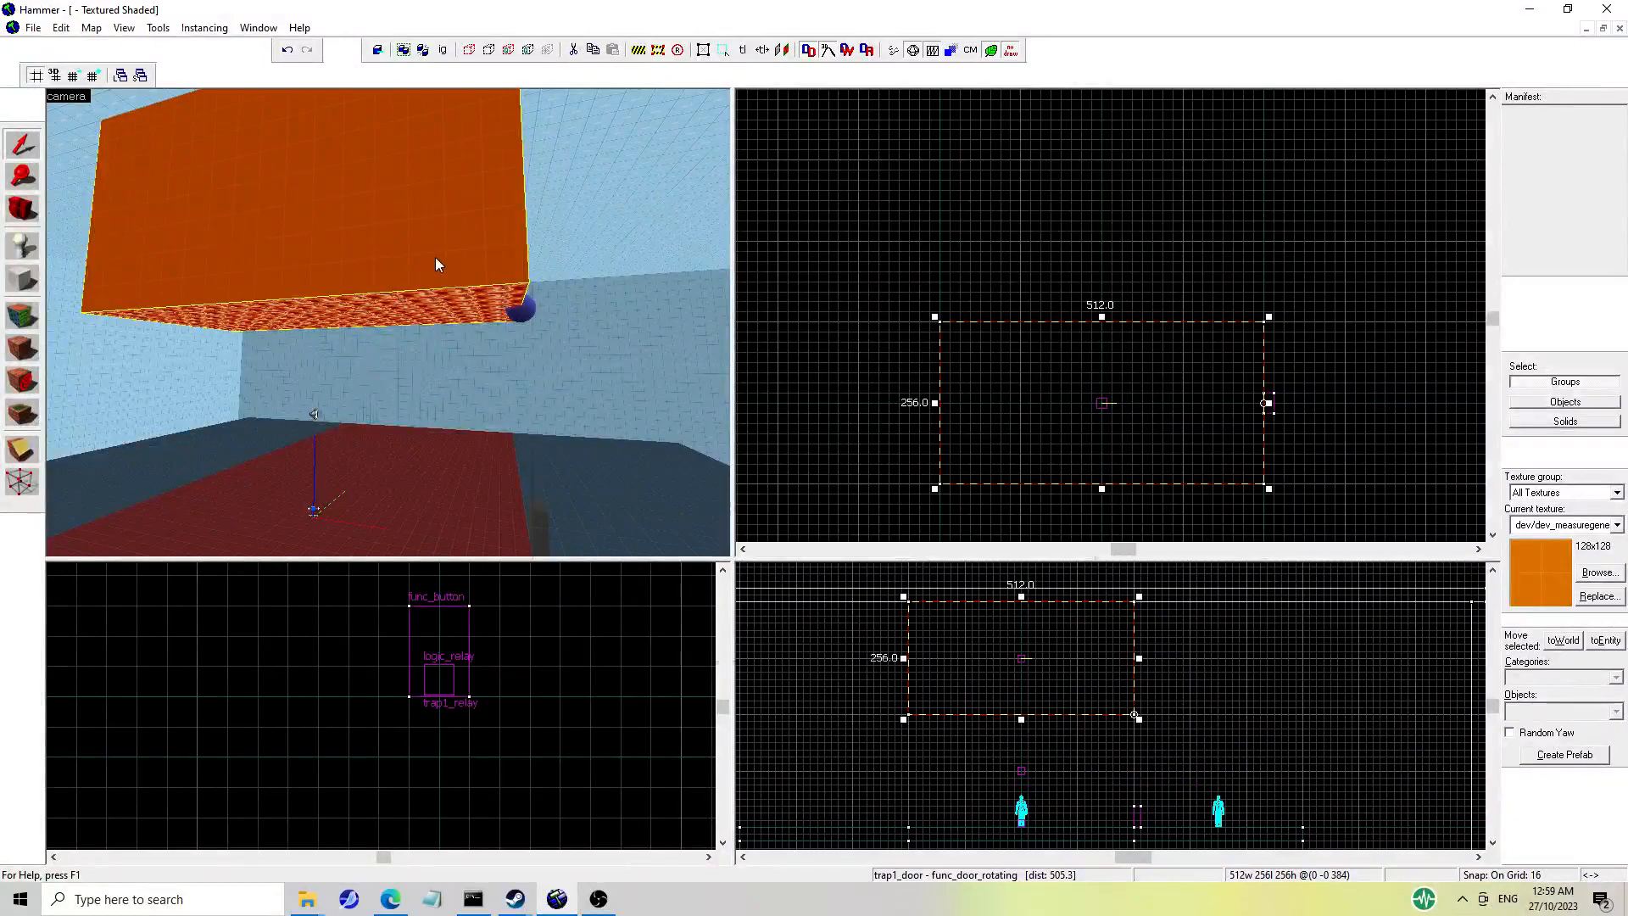
pyautogui.hotkey('alt', 'Return')
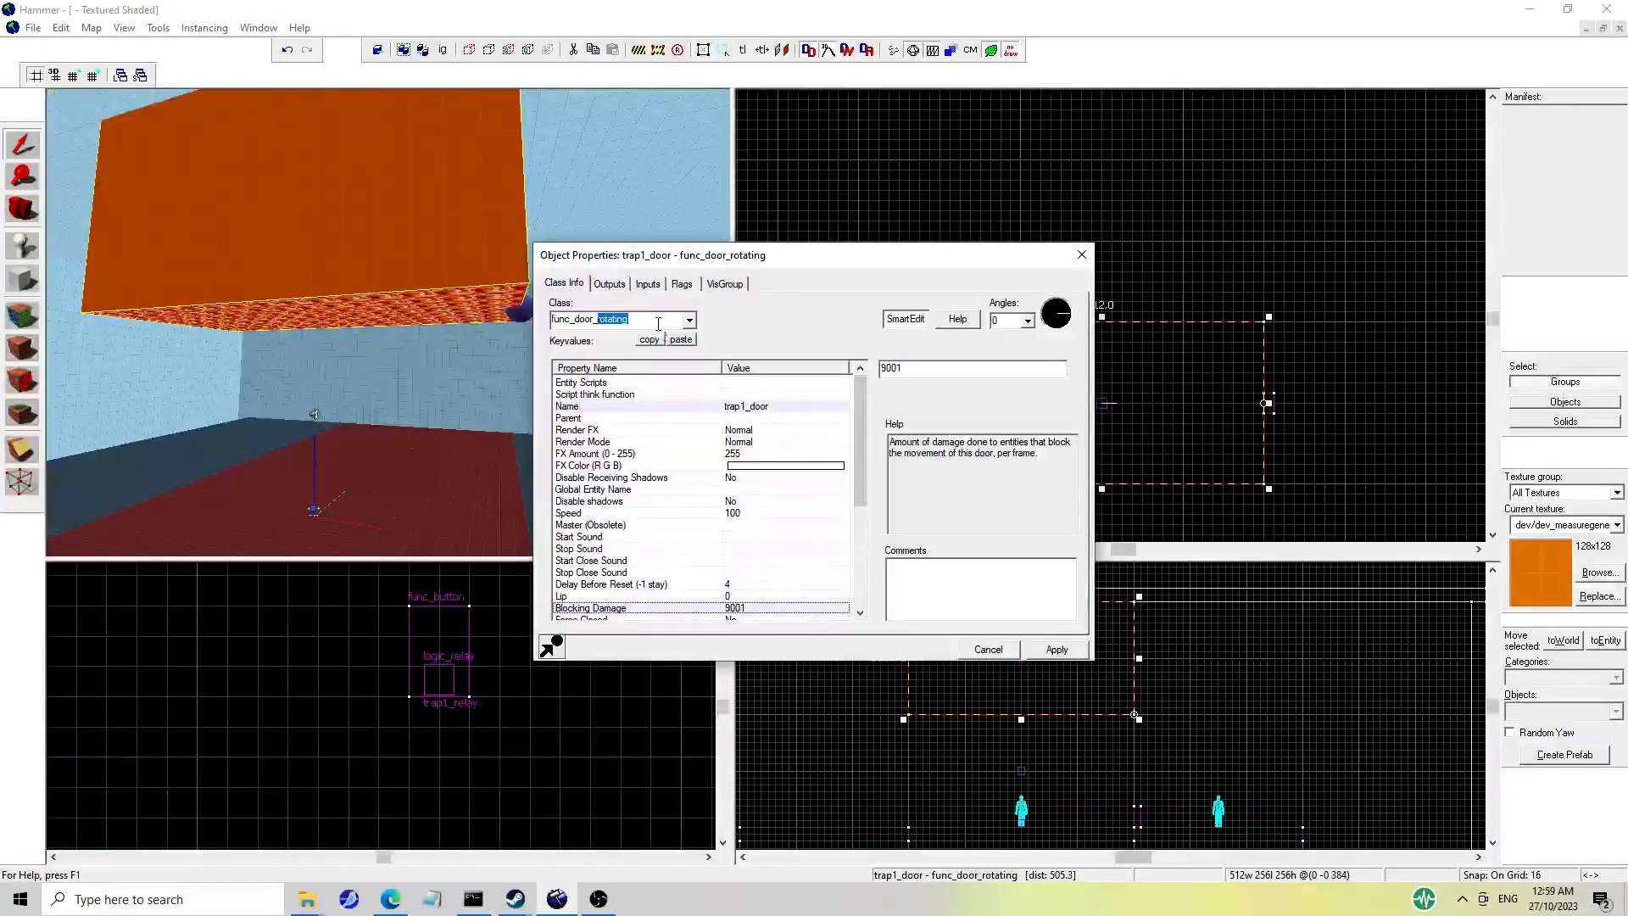
pyautogui.press('BackSpace')
pyautogui.press('BackSpace')
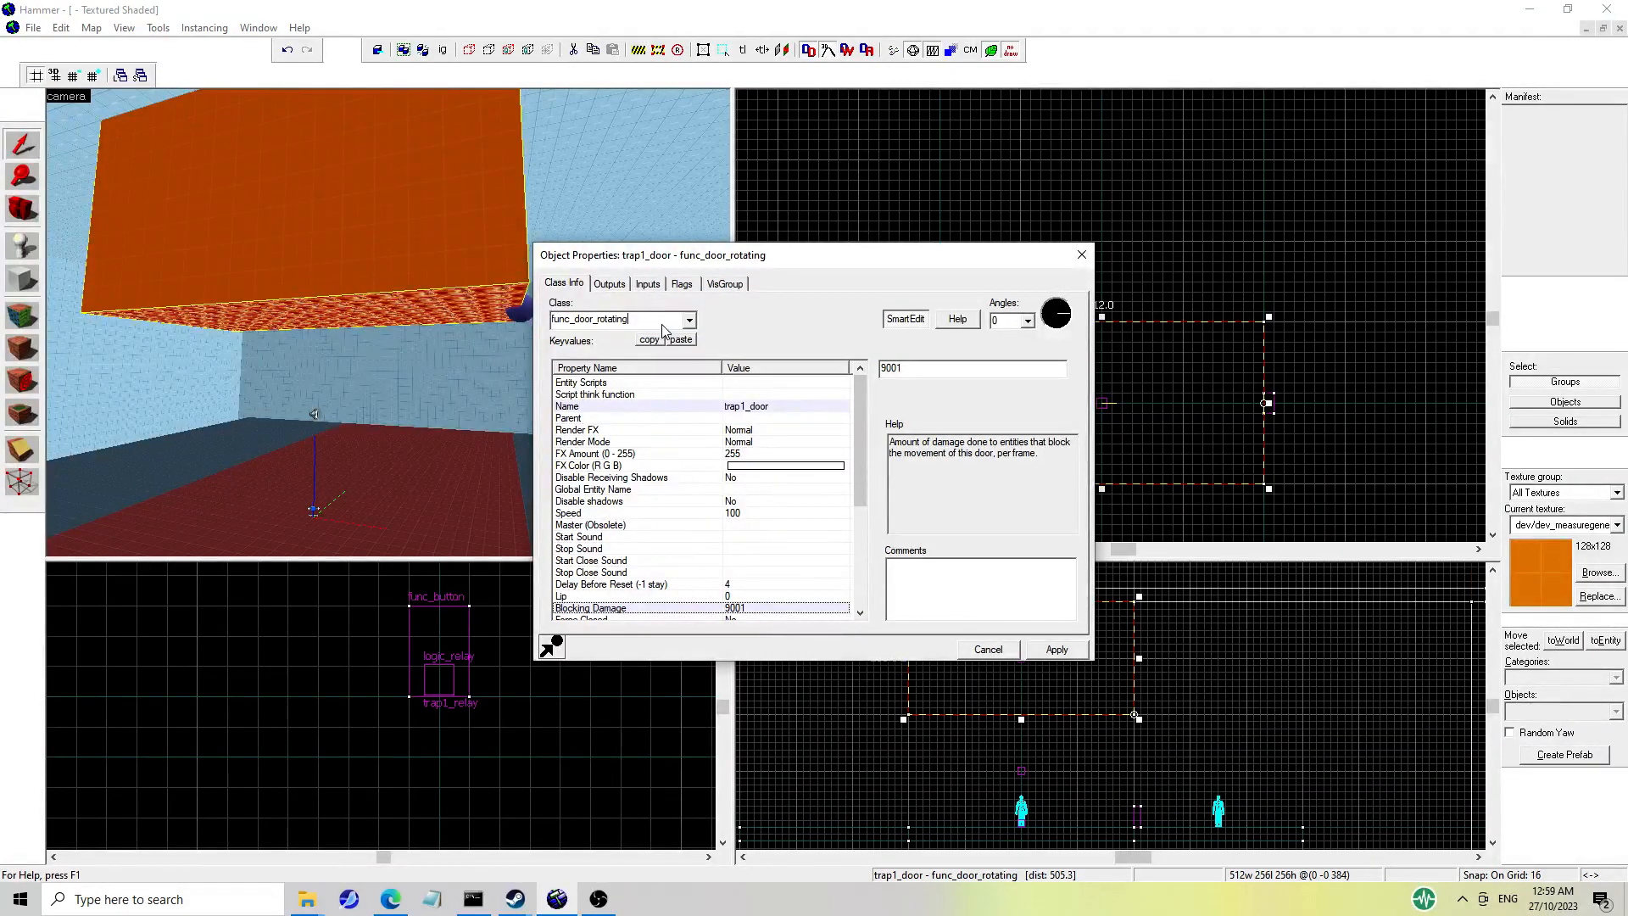
pyautogui.click(1059, 657)
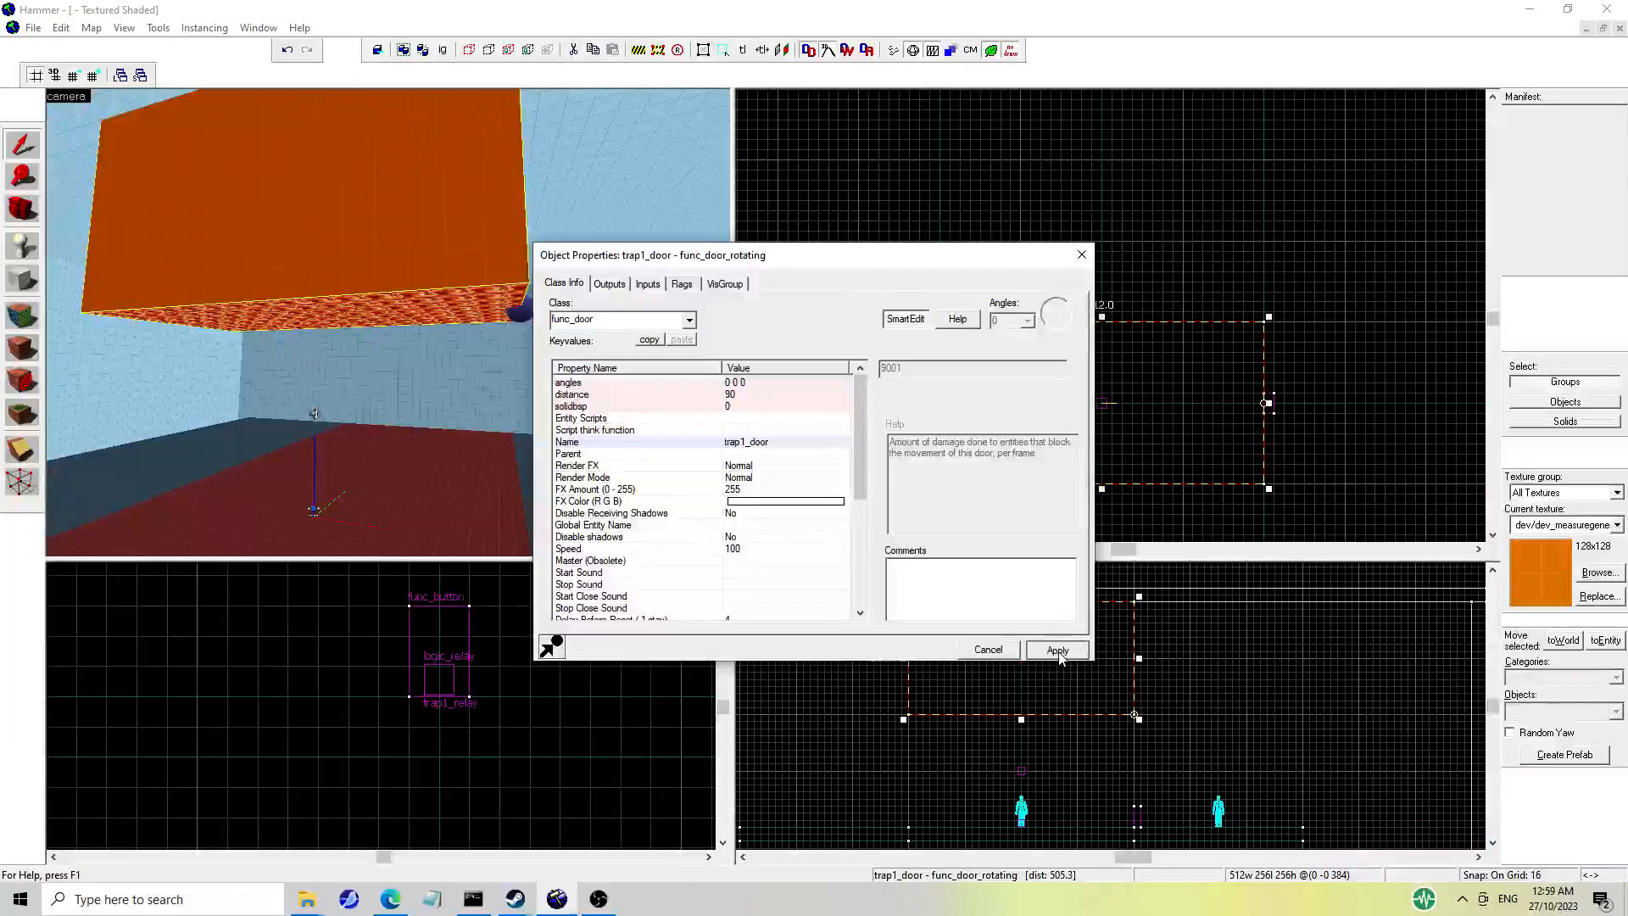
# Set the Move Direction of trap1_door to Down (90 0 0) and apply it.
pyautogui.moveTo(861, 500); pyautogui.dragTo(860, 593)
pyautogui.click(754, 525)
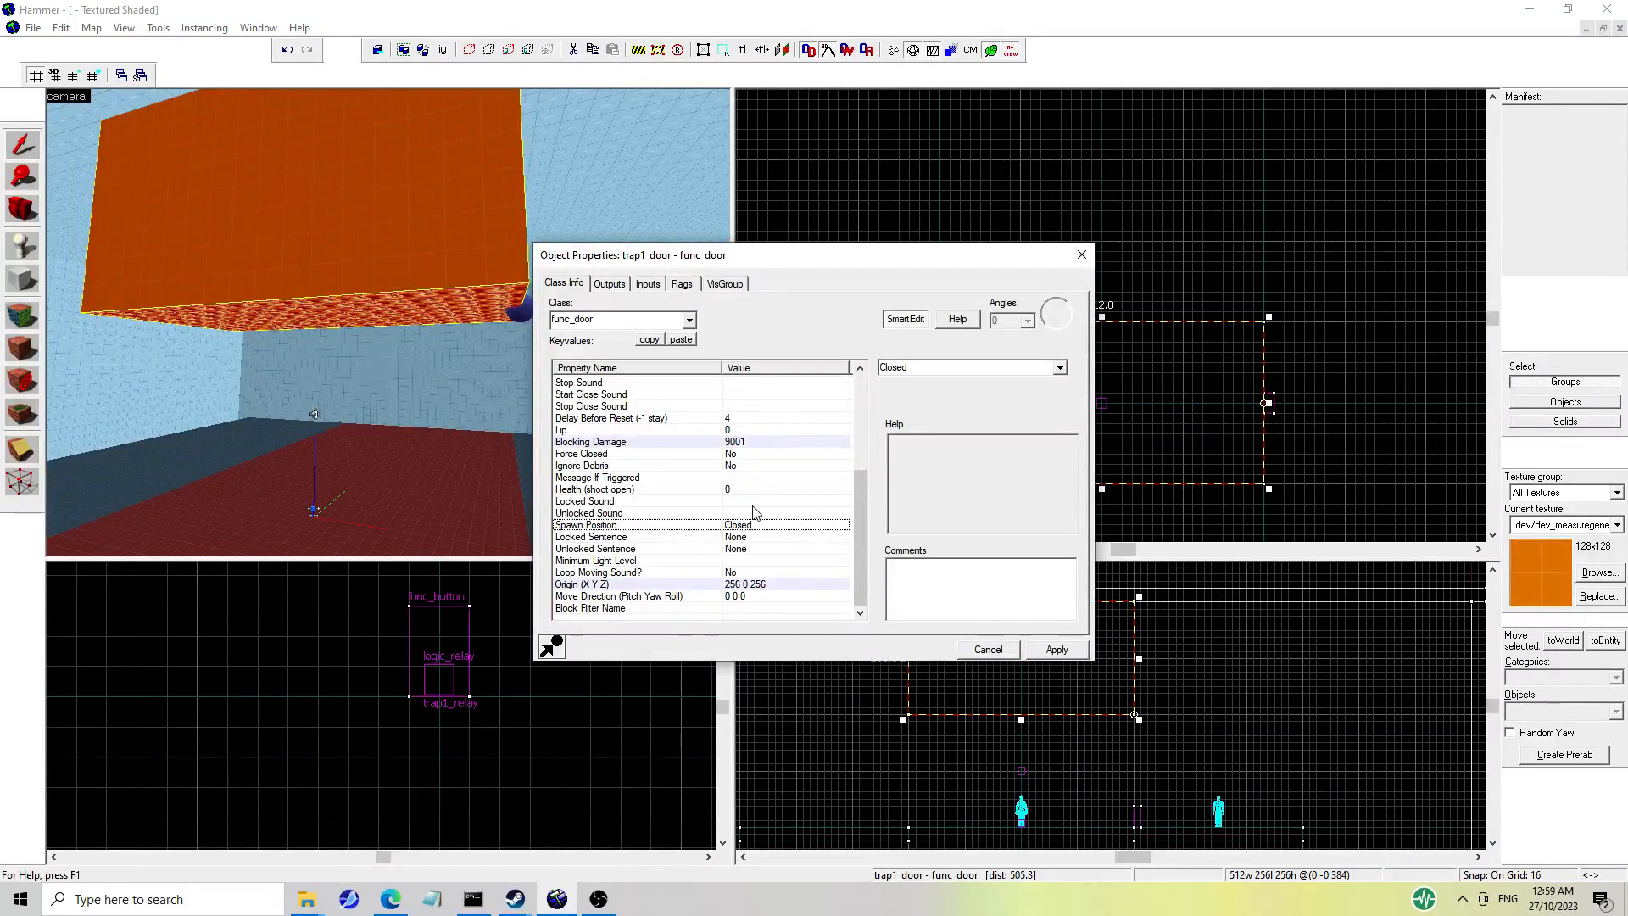
pyautogui.click(1060, 369)
pyautogui.click(1049, 369)
pyautogui.moveTo(855, 543)
pyautogui.mouseDown()
pyautogui.moveTo(874, 441)
pyautogui.moveTo(872, 557)
pyautogui.mouseUp()
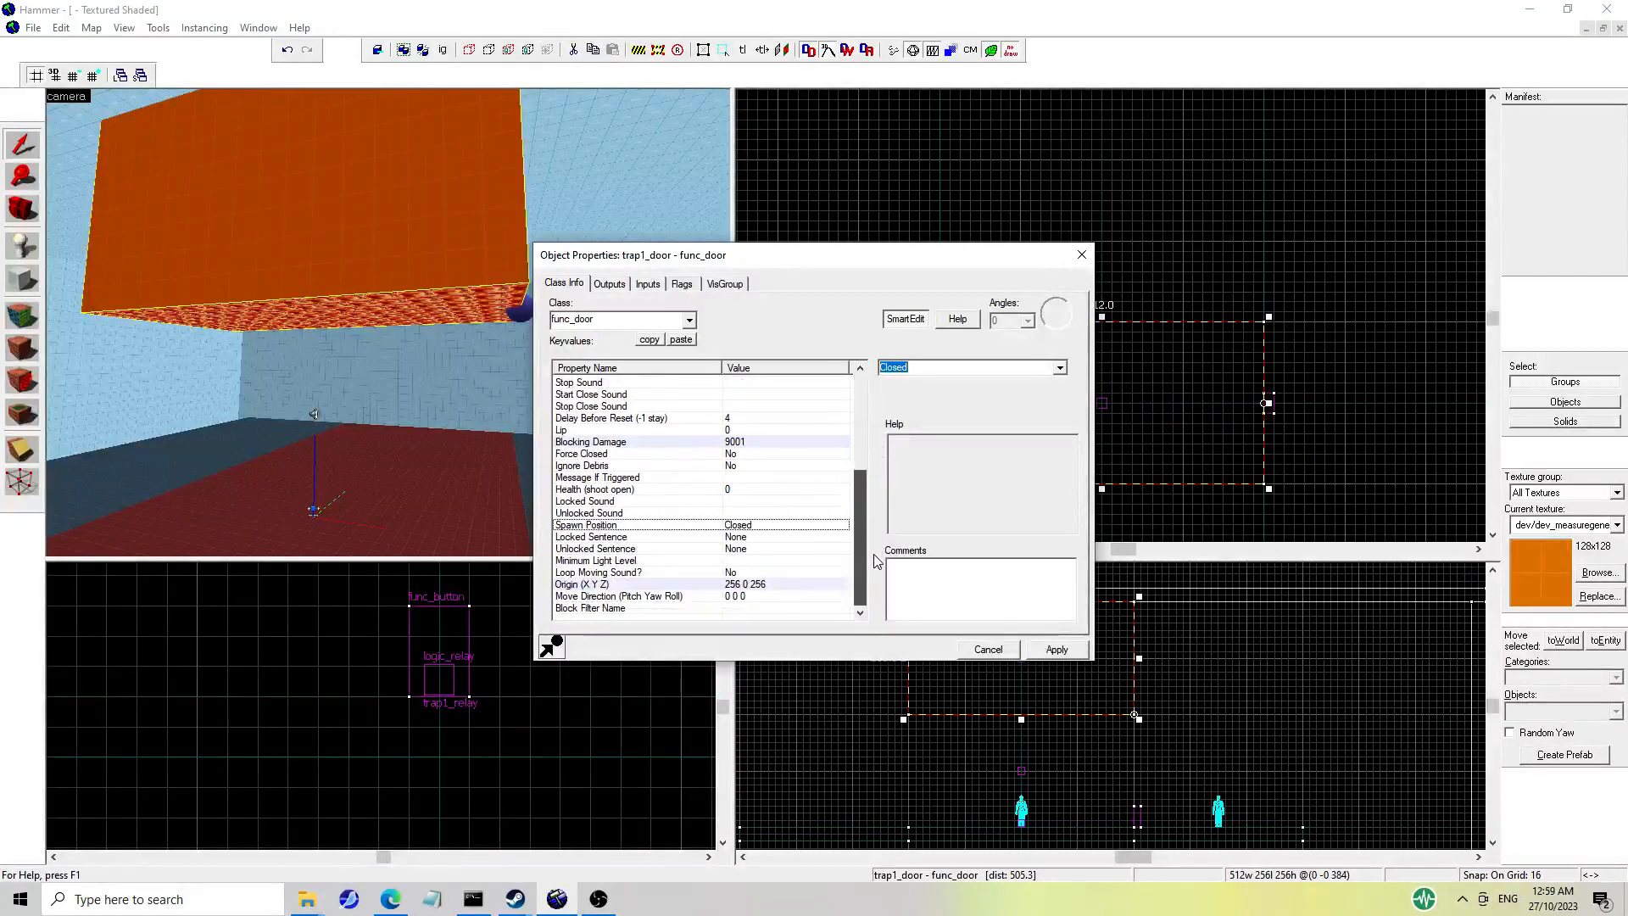
pyautogui.click(763, 540)
pyautogui.click(722, 598)
pyautogui.click(900, 411)
pyautogui.click(890, 437)
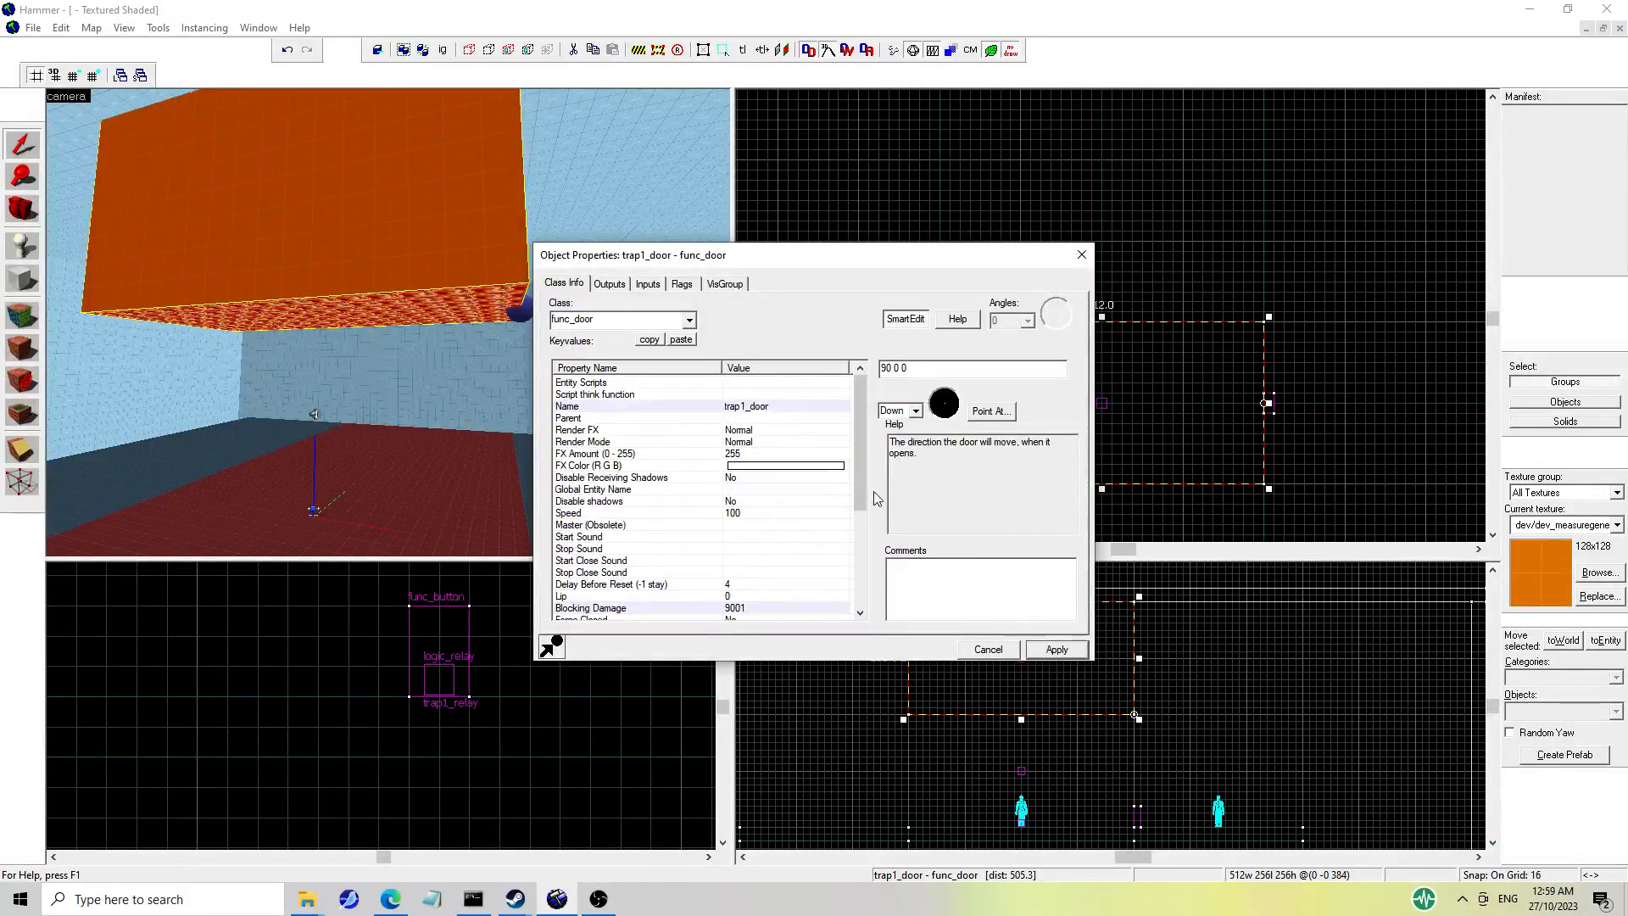
# Check the flags of trap1_door, then set its Speed to 500 and apply it.
pyautogui.click(691, 285)
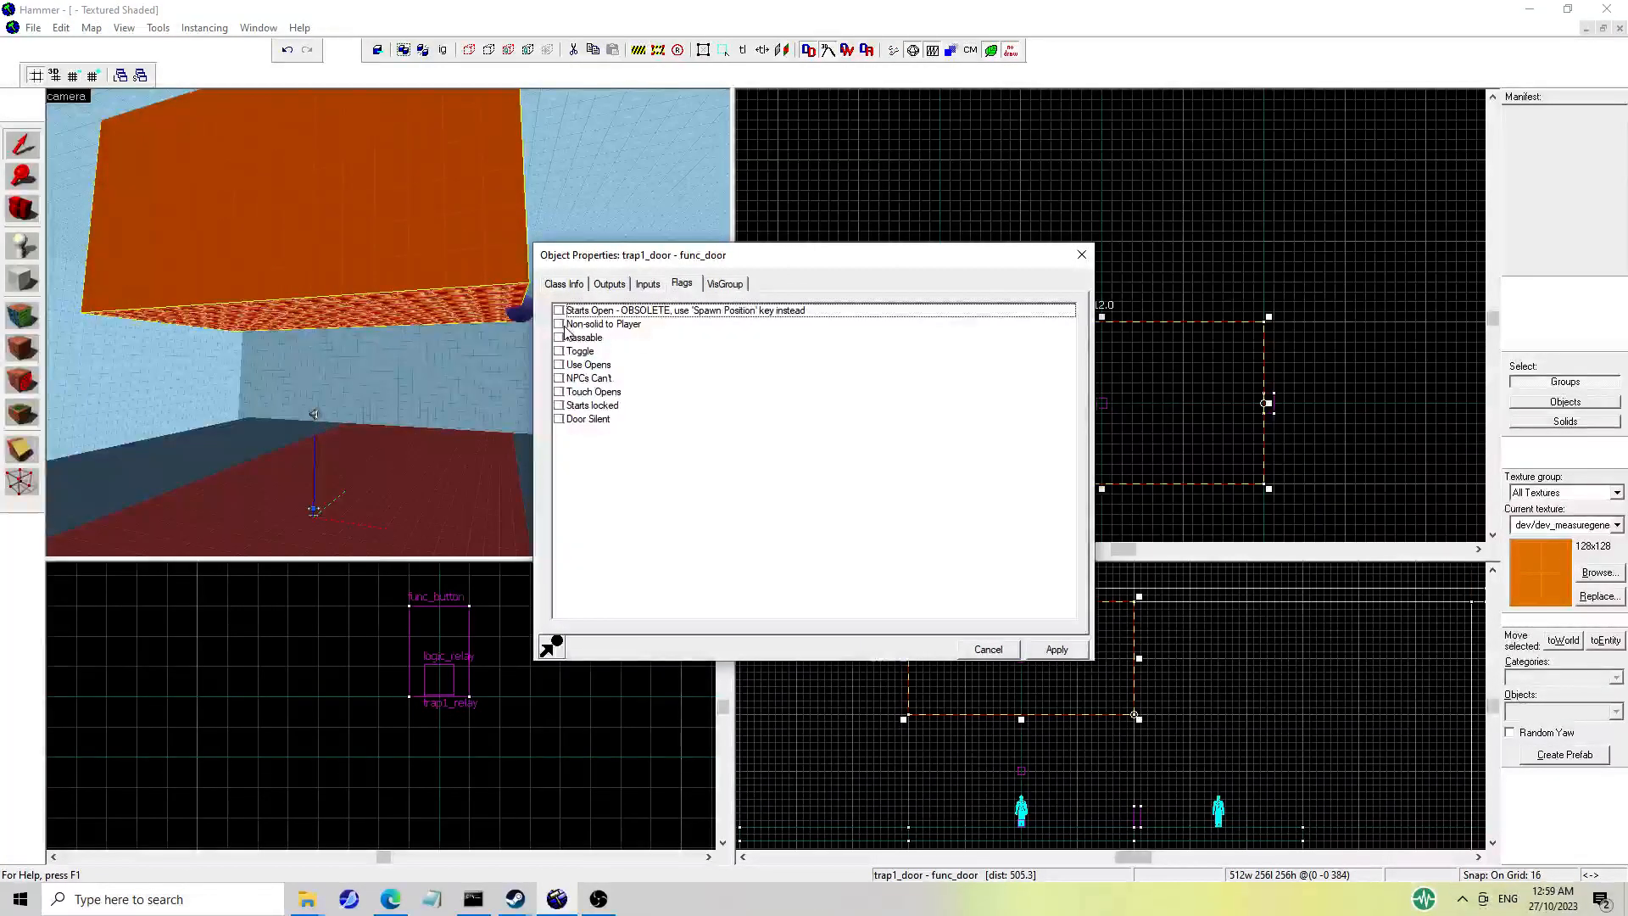
pyautogui.click(568, 283)
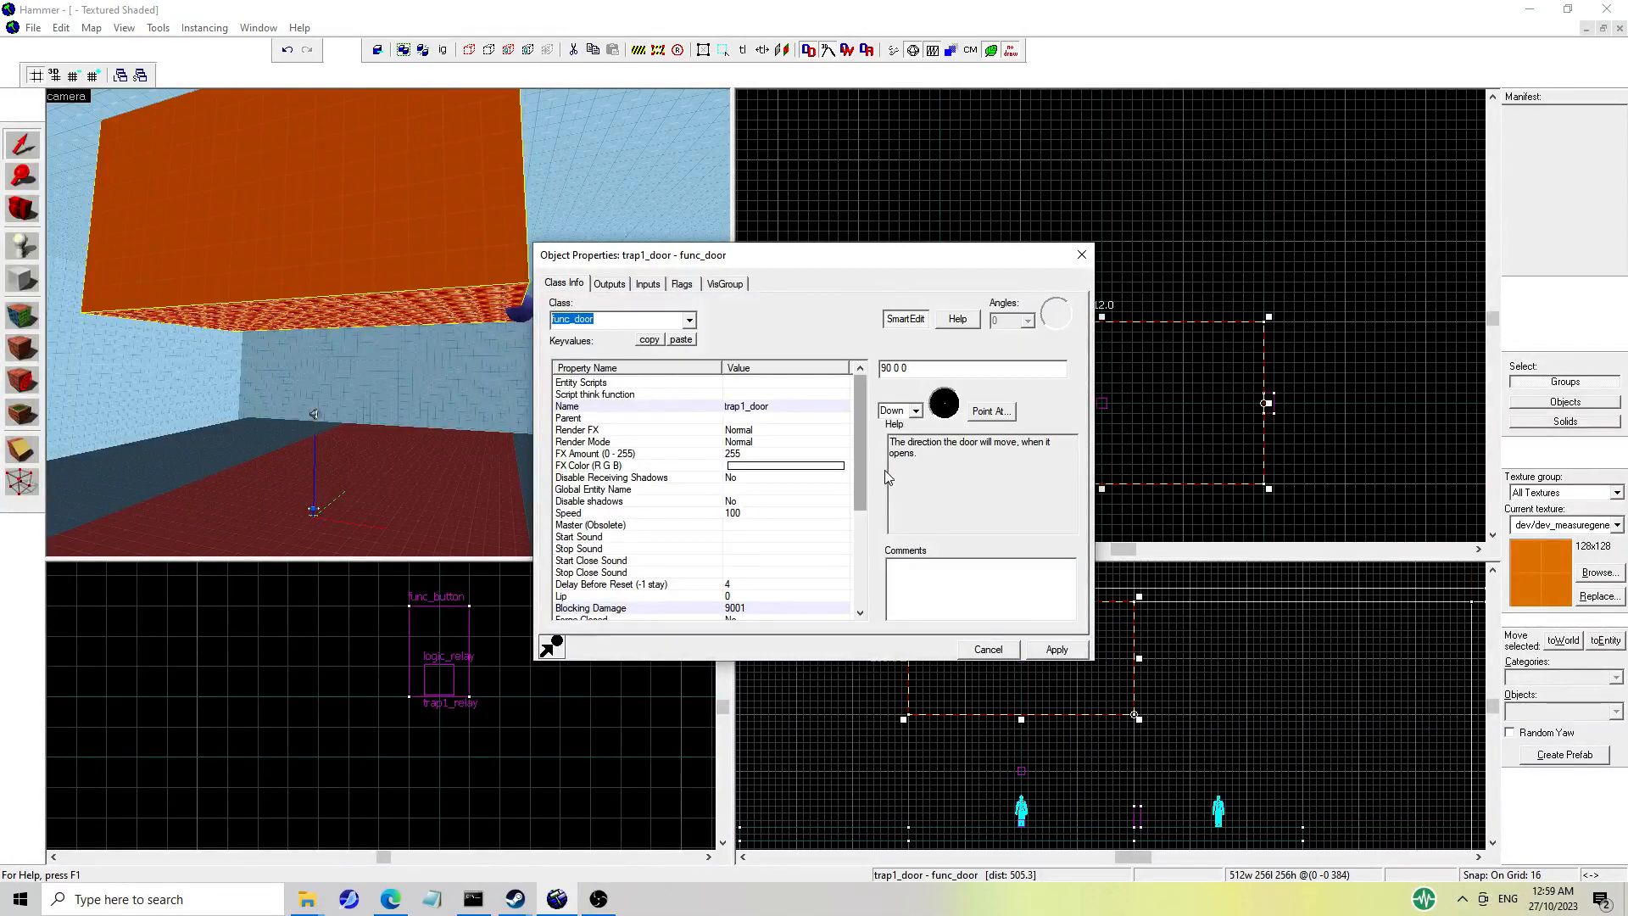
pyautogui.moveTo(858, 479); pyautogui.dragTo(854, 499)
pyautogui.click(776, 466)
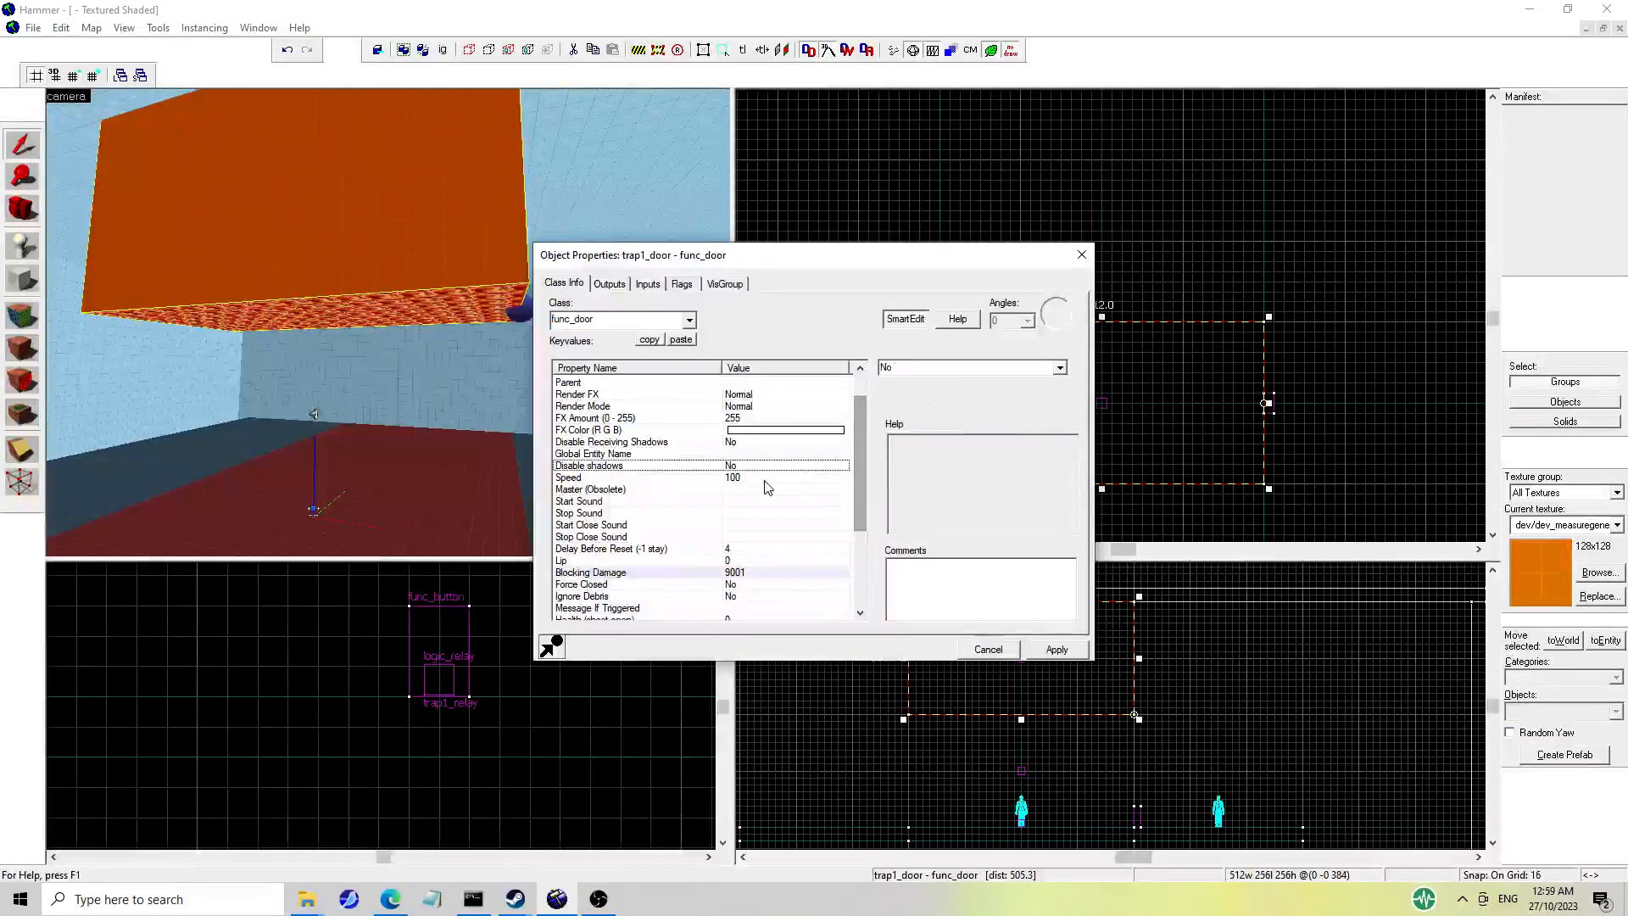
pyautogui.click(773, 479)
pyautogui.doubleClick(932, 369)
pyautogui.write('5')
pyautogui.click(1056, 651)
# Review the Move Direction property of trap1_door and close its properties.
pyautogui.moveTo(864, 479); pyautogui.dragTo(865, 585)
pyautogui.click(786, 537)
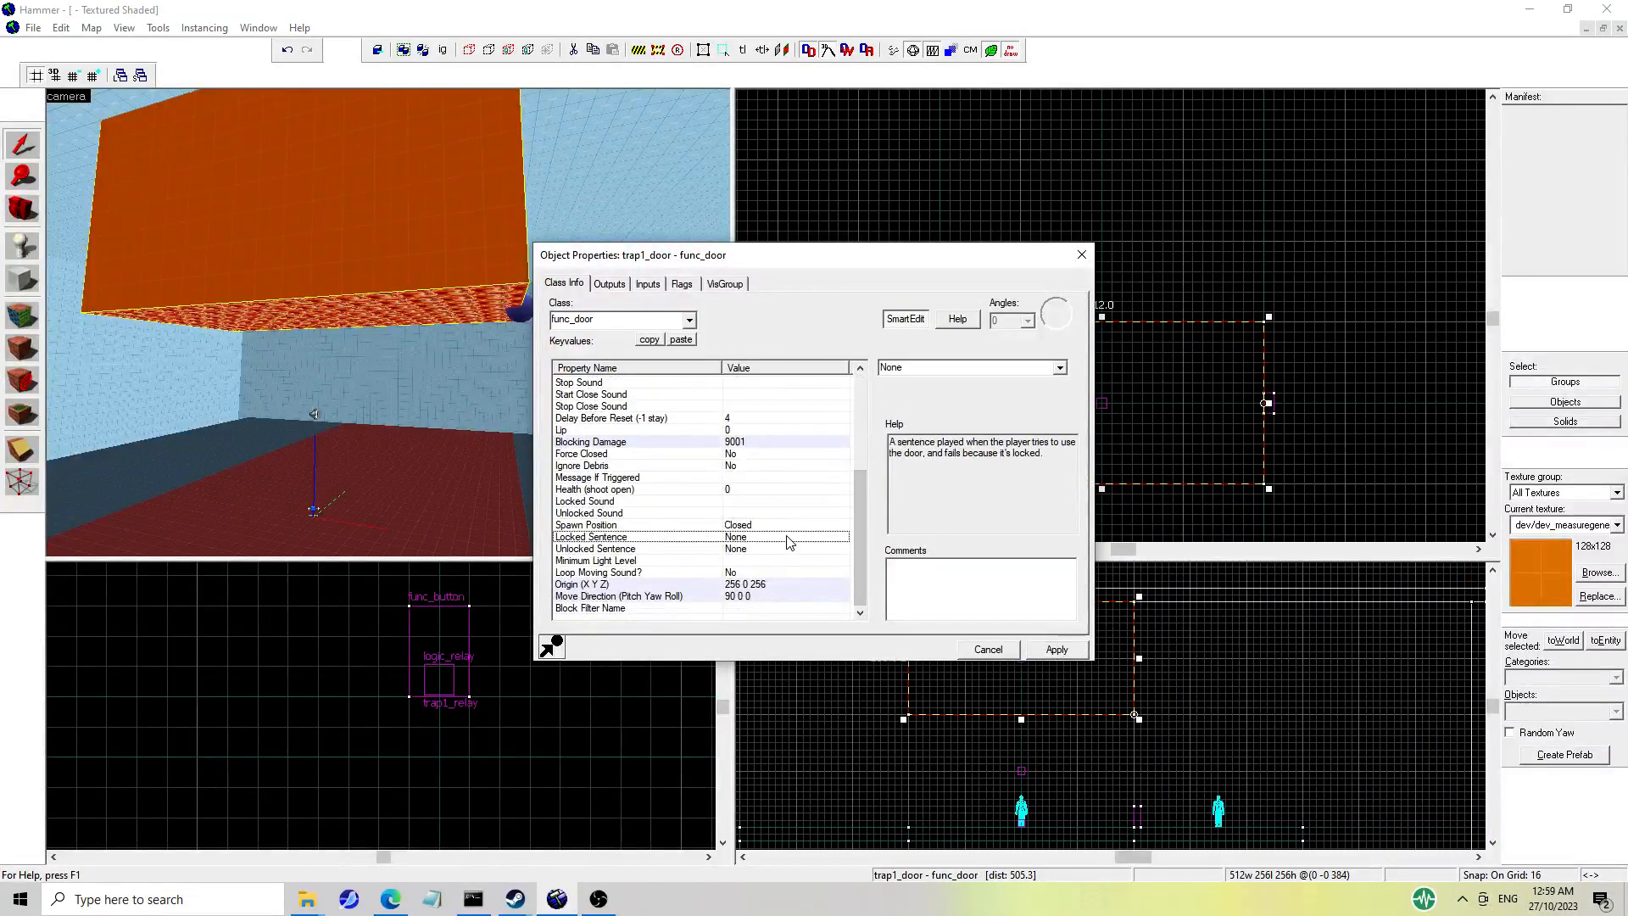
pyautogui.click(754, 596)
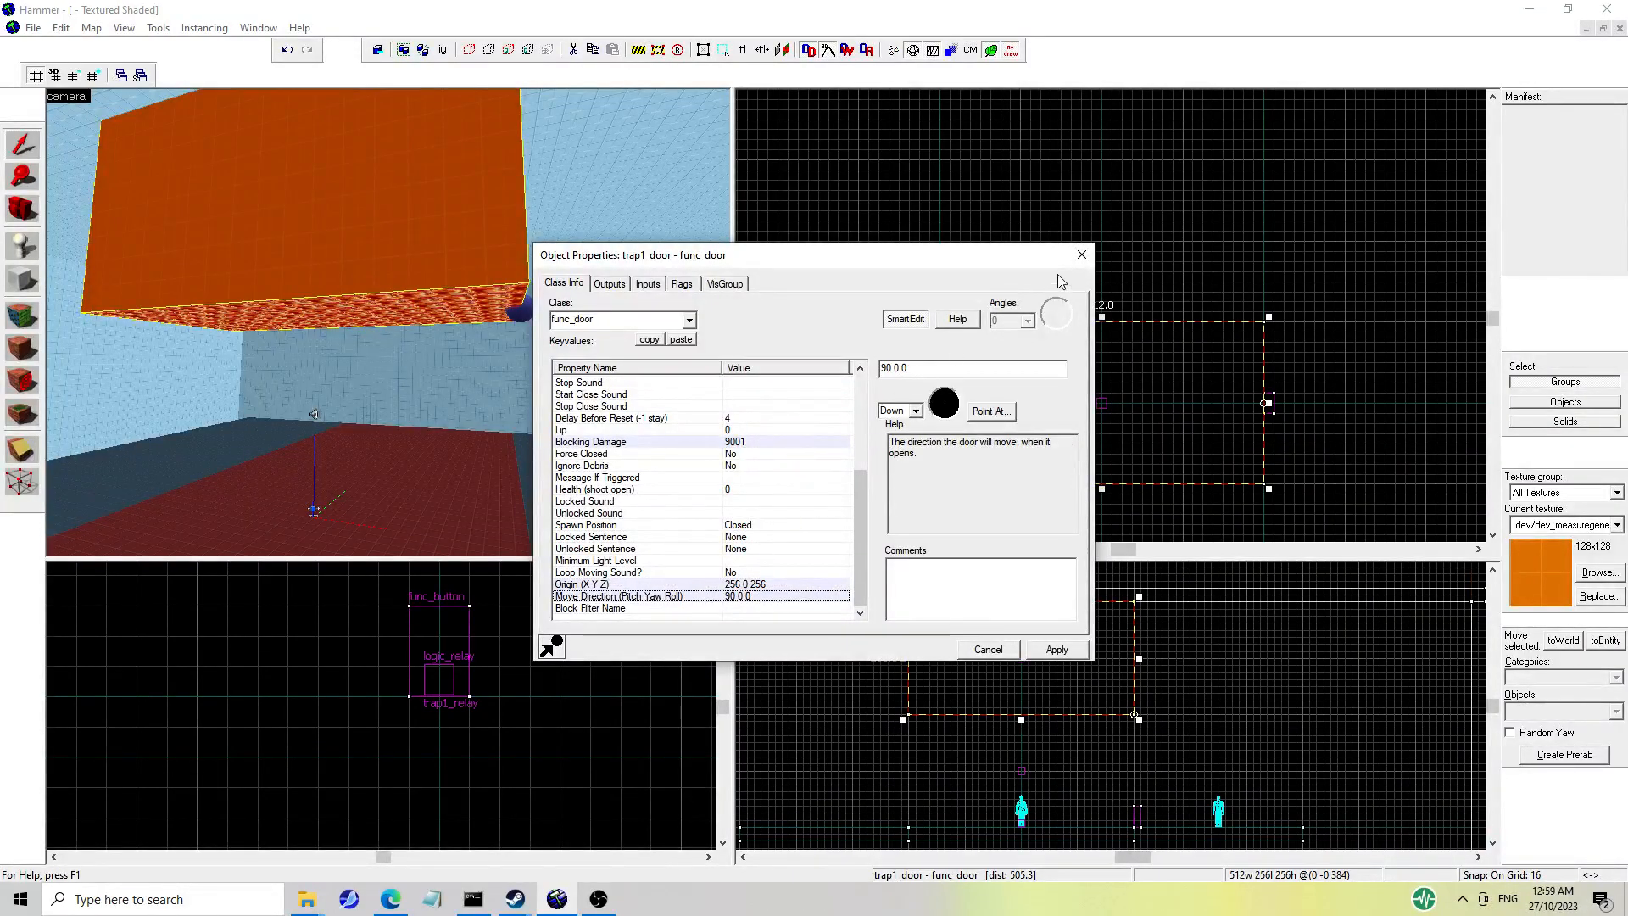
pyautogui.click(1082, 254)
# Move the door block downward several times to preview its drop, undoing each move.
pyautogui.moveTo(989, 618); pyautogui.dragTo(988, 731)
pyautogui.hotkey('ctrl', 'z')
pyautogui.moveTo(985, 620); pyautogui.dragTo(987, 711)
pyautogui.hotkey('ctrl', 'z')
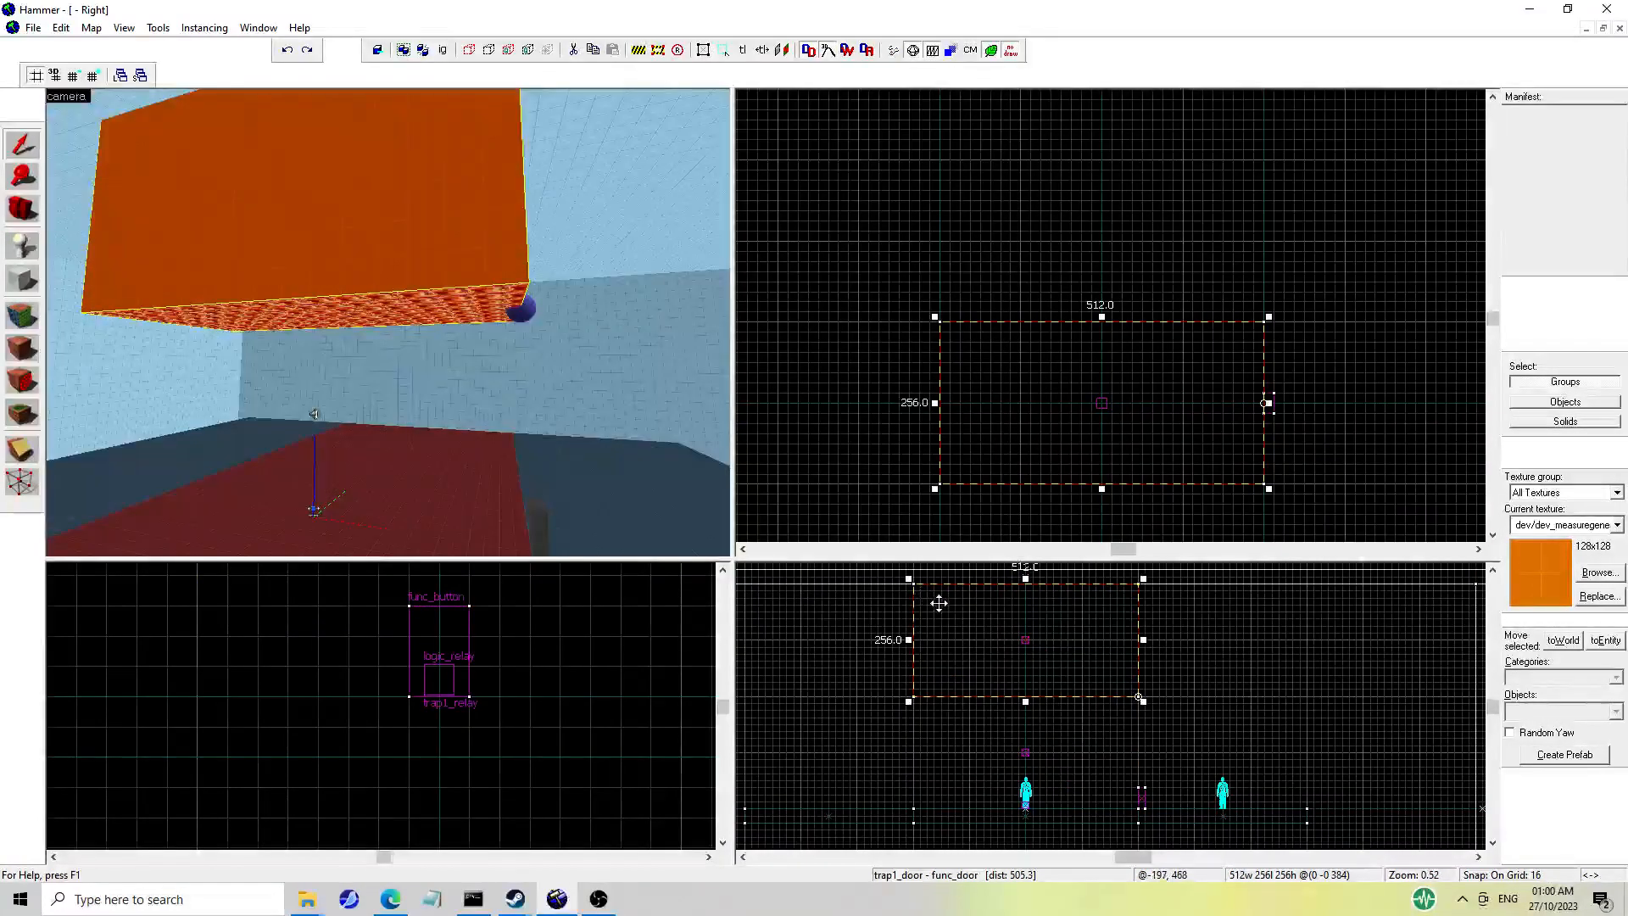
pyautogui.moveTo(971, 607); pyautogui.dragTo(966, 717)
pyautogui.hotkey('ctrl', 'z')
pyautogui.moveTo(973, 602); pyautogui.dragTo(974, 712)
pyautogui.hotkey('ctrl', 'z')
# Review the movement and blocking properties of trap1_door, including Ignore Debris, and close the dialog.
pyautogui.doubleClick(414, 255)
pyautogui.click(733, 502)
pyautogui.scroll(-3, 772, 475)
pyautogui.click(780, 574)
pyautogui.click(746, 513)
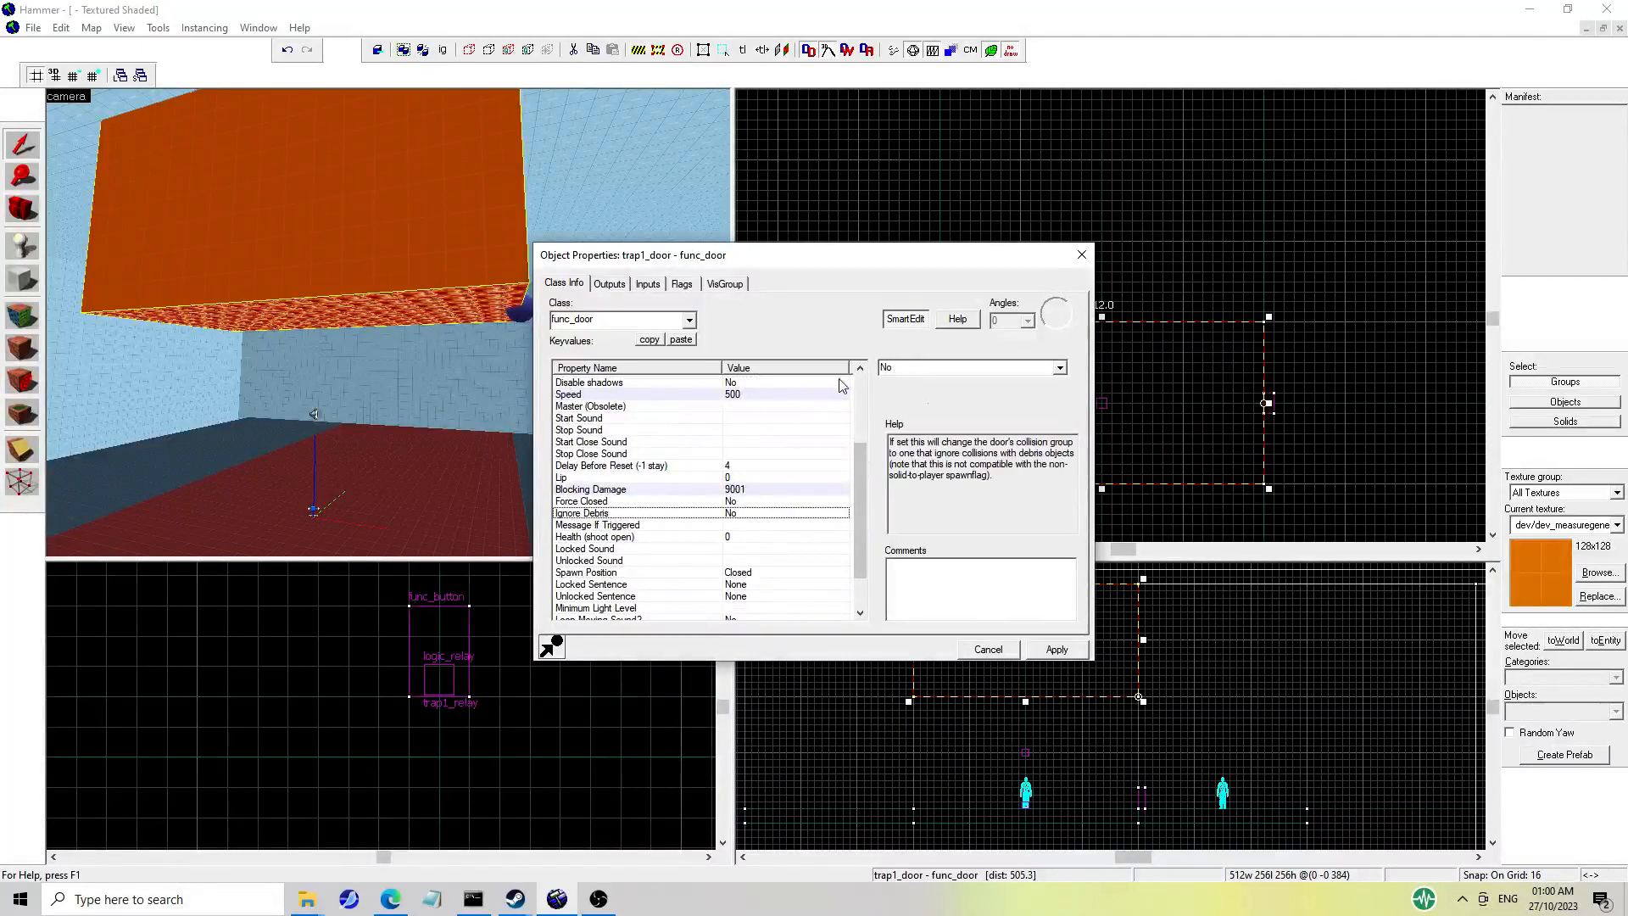
pyautogui.click(1081, 254)
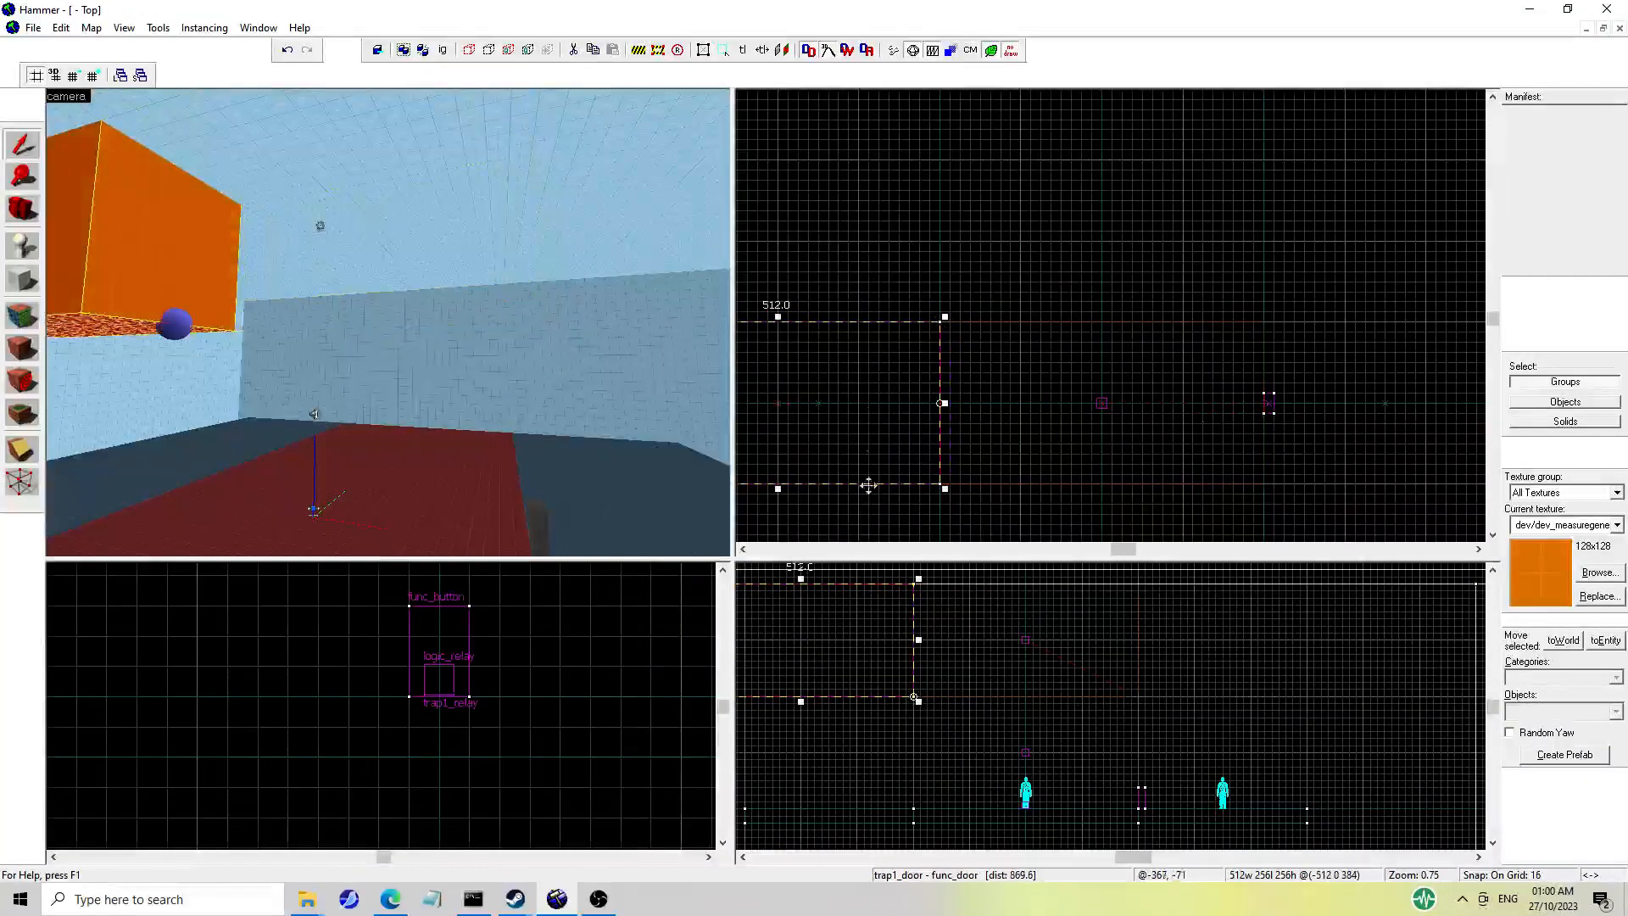
# Reposition the trap1_door block 512 units sideways, beside the red floor, and briefly check its properties.
pyautogui.doubleClick(162, 287)
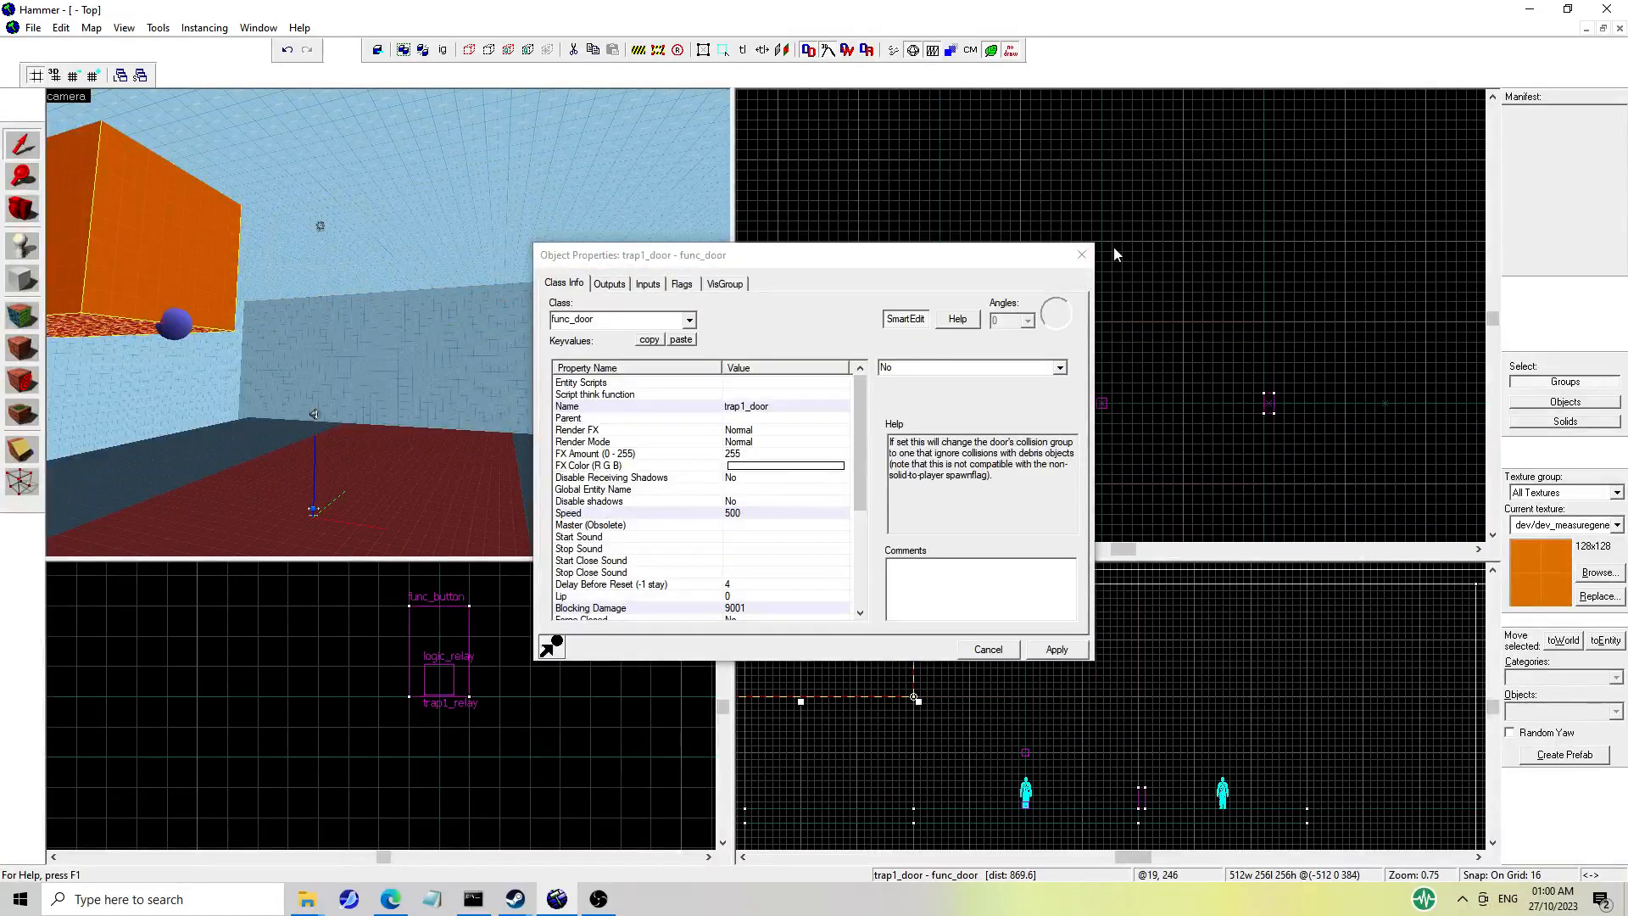
pyautogui.click(1087, 252)
pyautogui.scroll(-2, 923, 702)
pyautogui.scroll(-1, 938, 714)
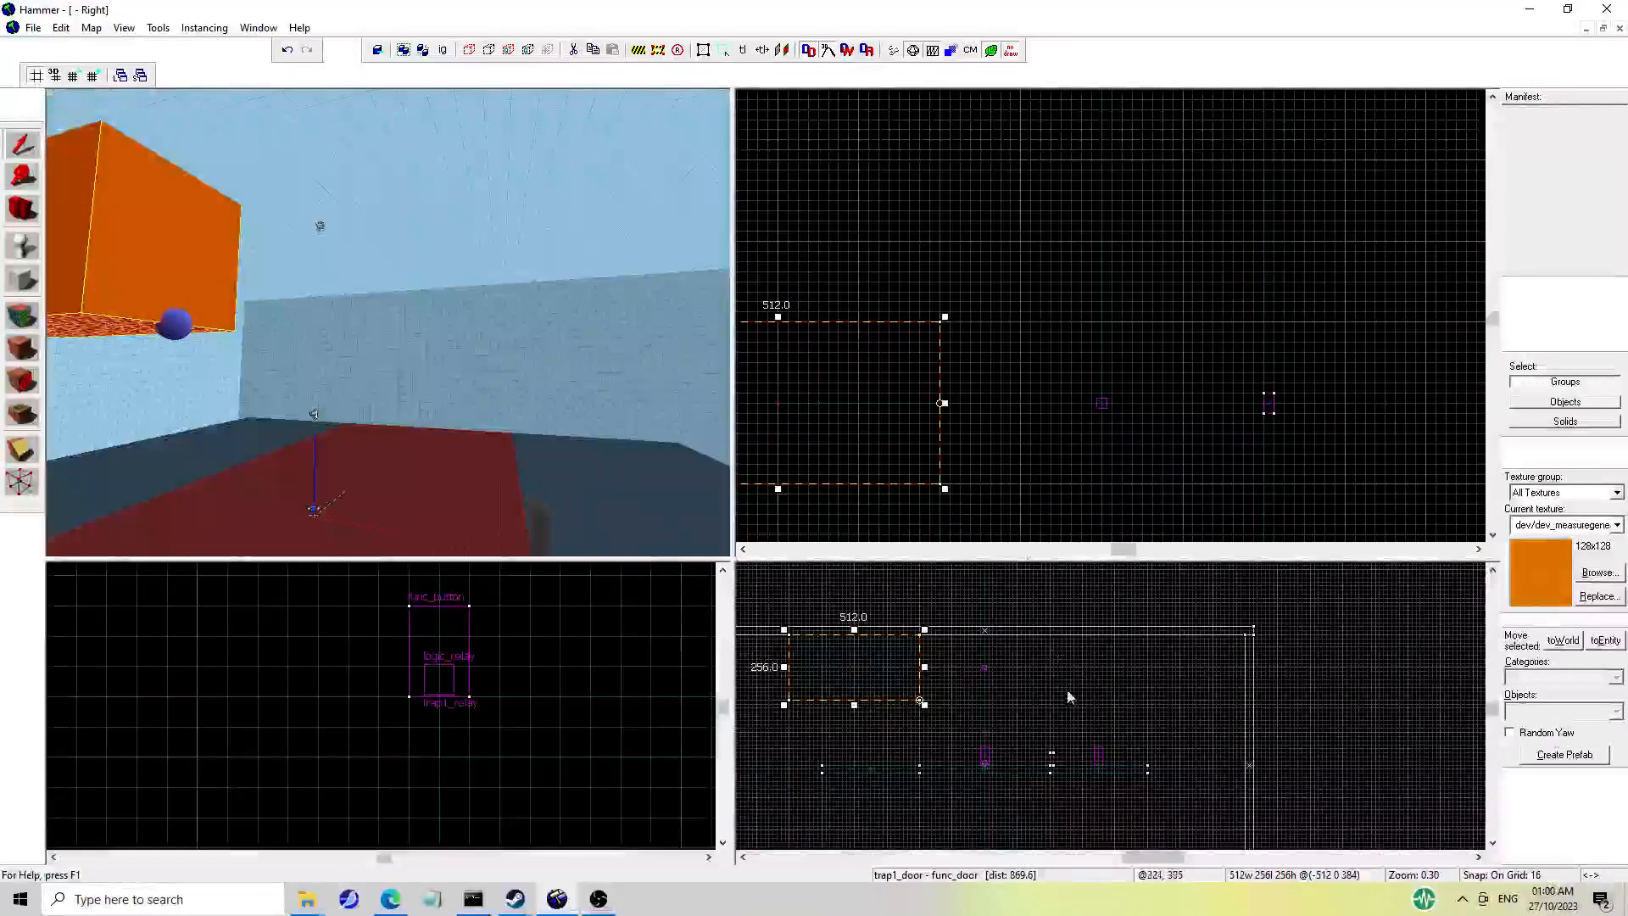
# Undo the sideways move of the trap1_door block and reposition its origin at the block's centre.
pyautogui.click(916, 382)
pyautogui.click(1027, 359)
pyautogui.hotkey('ctrl', 'z')
pyautogui.hotkey('ctrl', 'z')
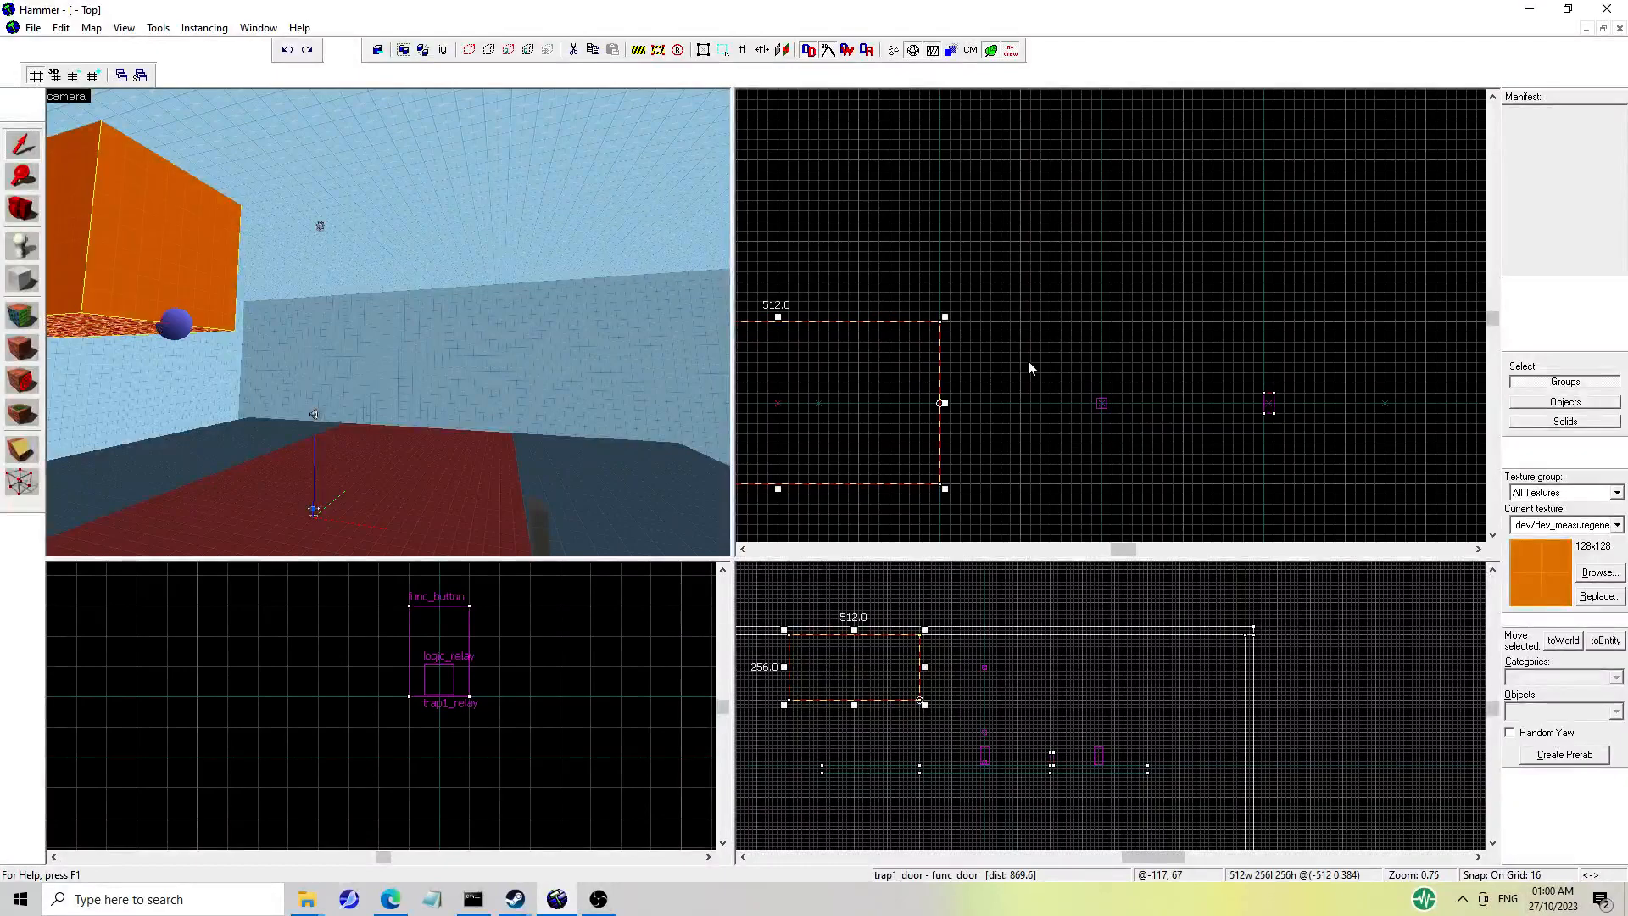
pyautogui.click(1033, 689)
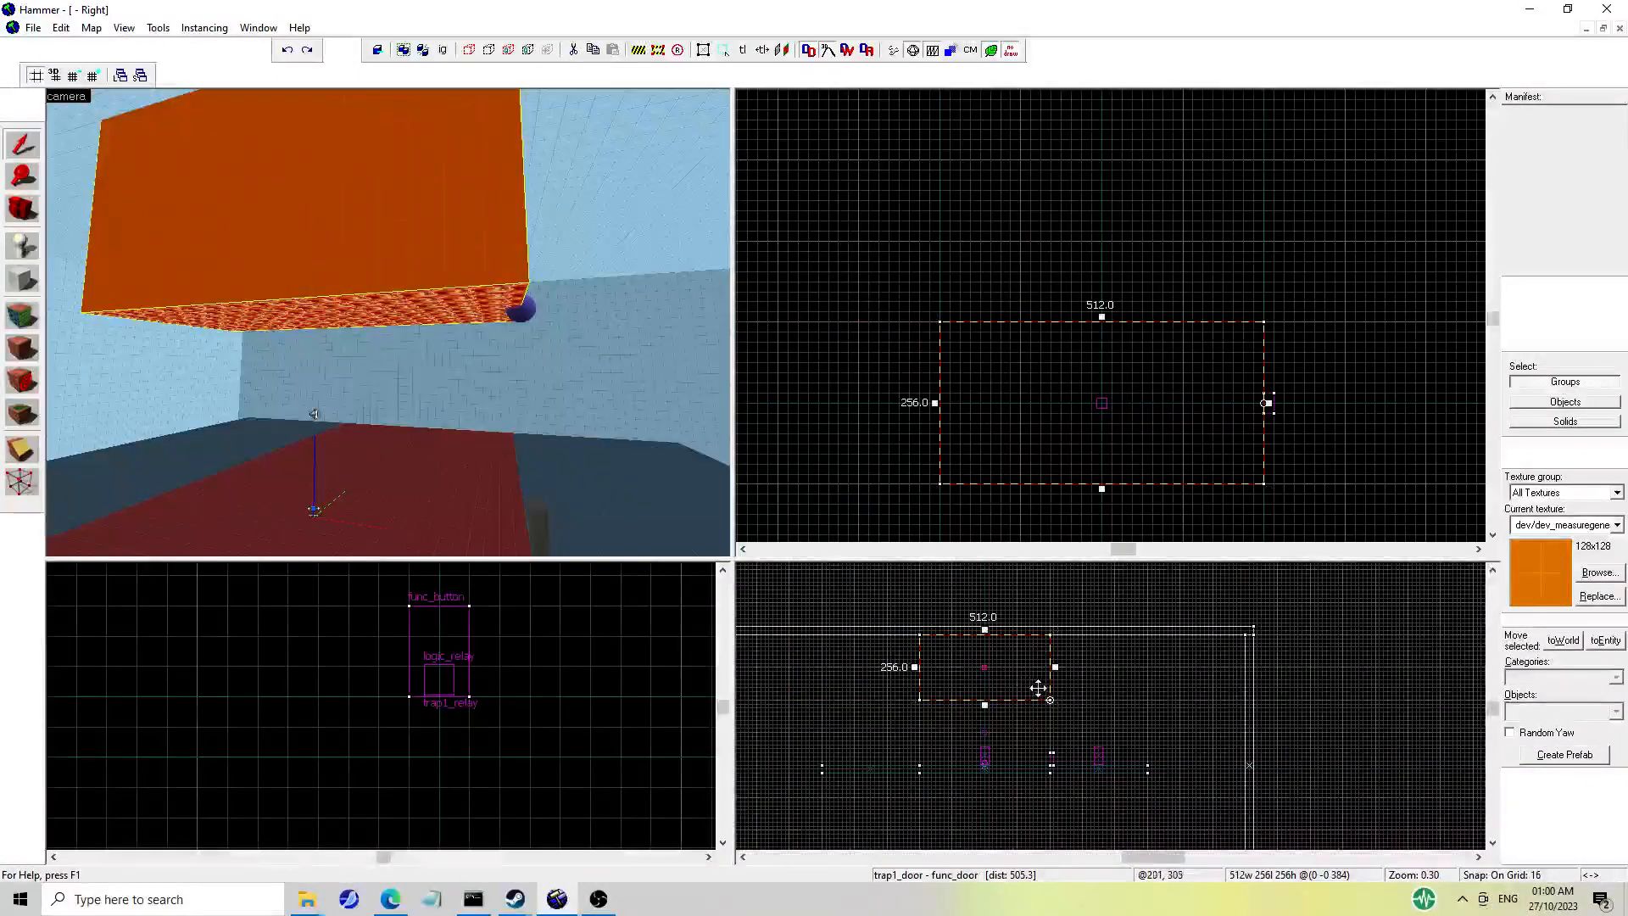
pyautogui.moveTo(998, 676); pyautogui.dragTo(988, 667)
pyautogui.scroll(7, 995, 666)
pyautogui.scroll(-4, 966, 681)
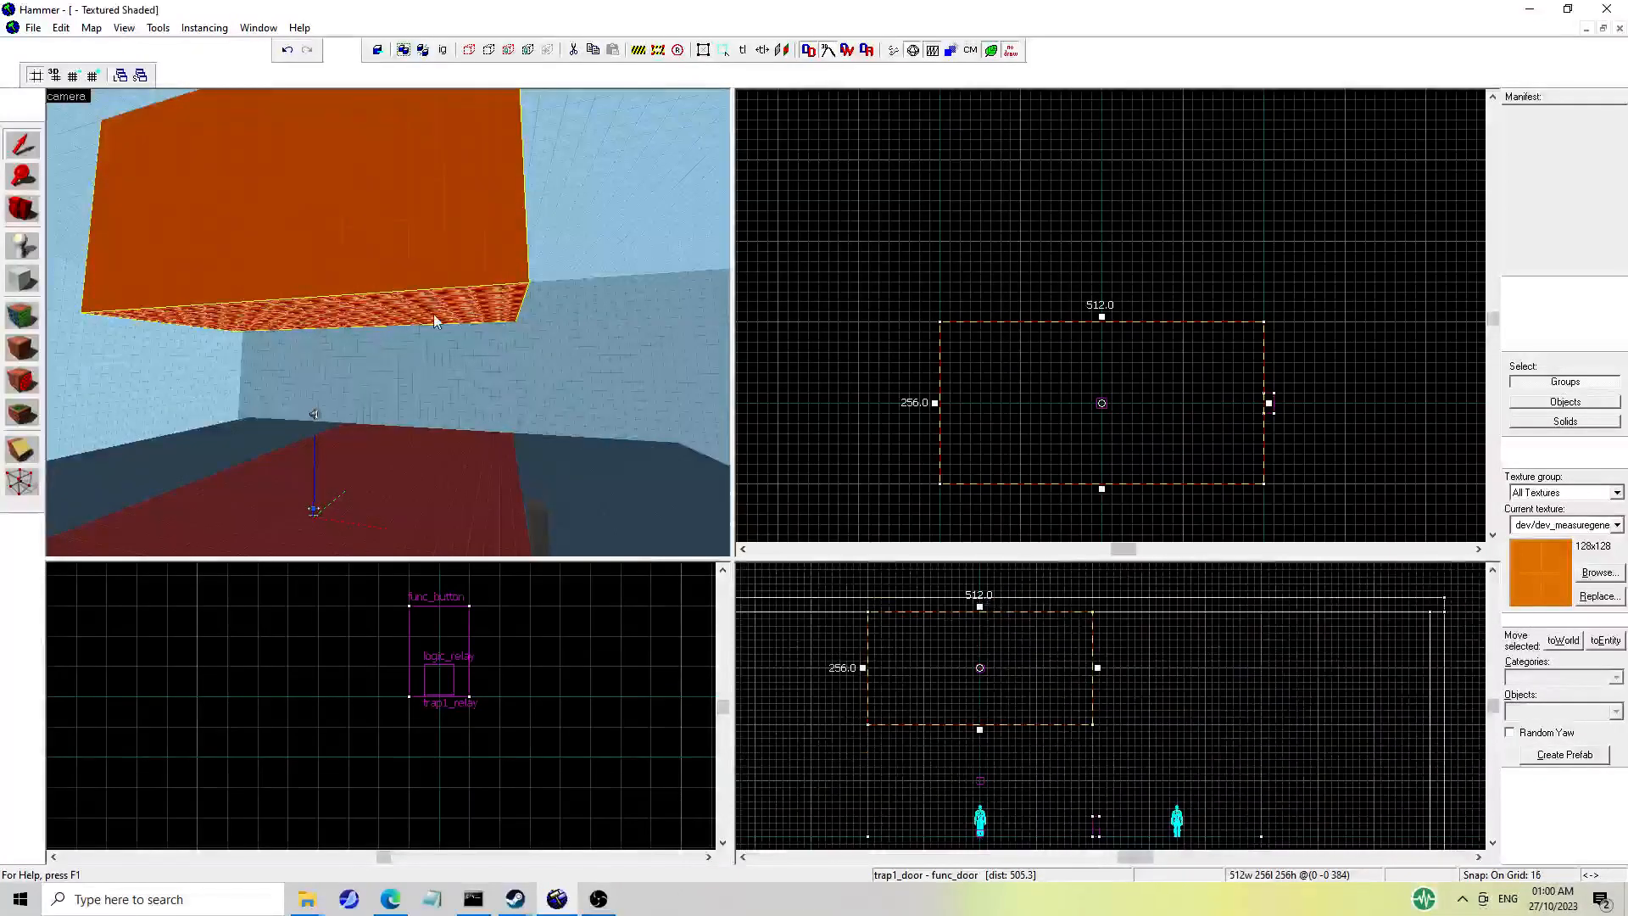
# Inspect the trap1_door block above the red floor from several angles and open its properties.
pyautogui.hotkey('alt', 'Return')
pyautogui.click(1081, 259)
pyautogui.press('w')
pyautogui.press('z')
pyautogui.press('s')
pyautogui.press('z')
pyautogui.press('z')
pyautogui.press('w')
pyautogui.press('z')
pyautogui.click(429, 405)
pyautogui.press('a')
pyautogui.click(441, 146)
pyautogui.doubleClick(441, 141)
pyautogui.press('z')
pyautogui.press('z')
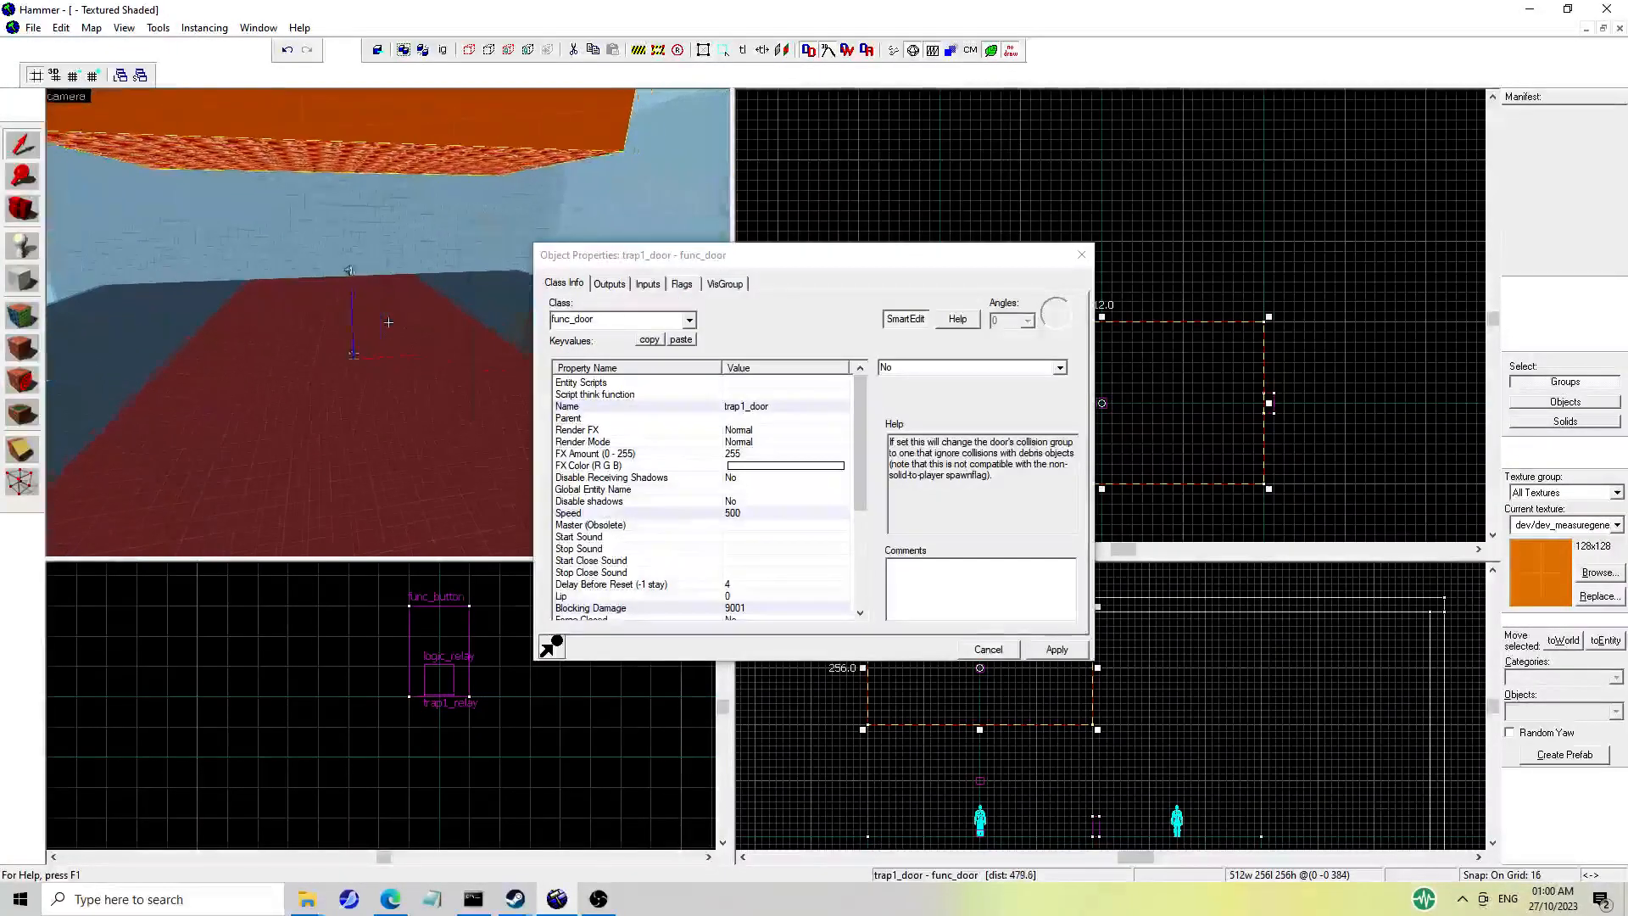
# Duplicate trap1_relay's OnTrigger output and set the copy to send Close to trap1_door after a 3-second delay.
pyautogui.click(310, 354)
pyautogui.click(609, 284)
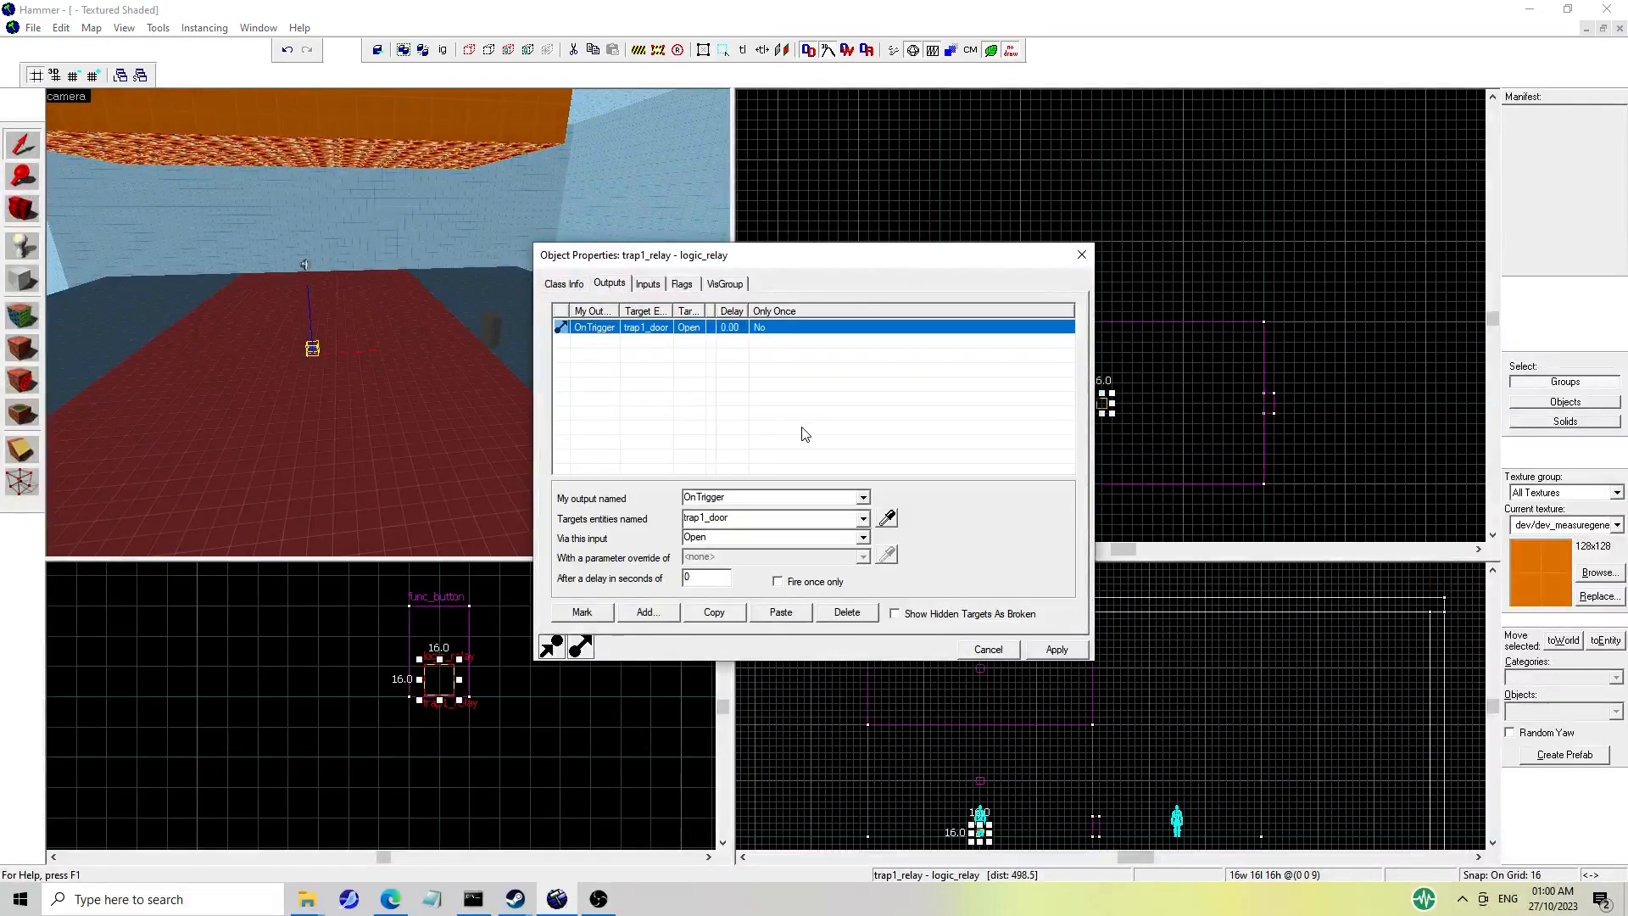
pyautogui.click(714, 613)
pyautogui.click(780, 612)
pyautogui.click(863, 538)
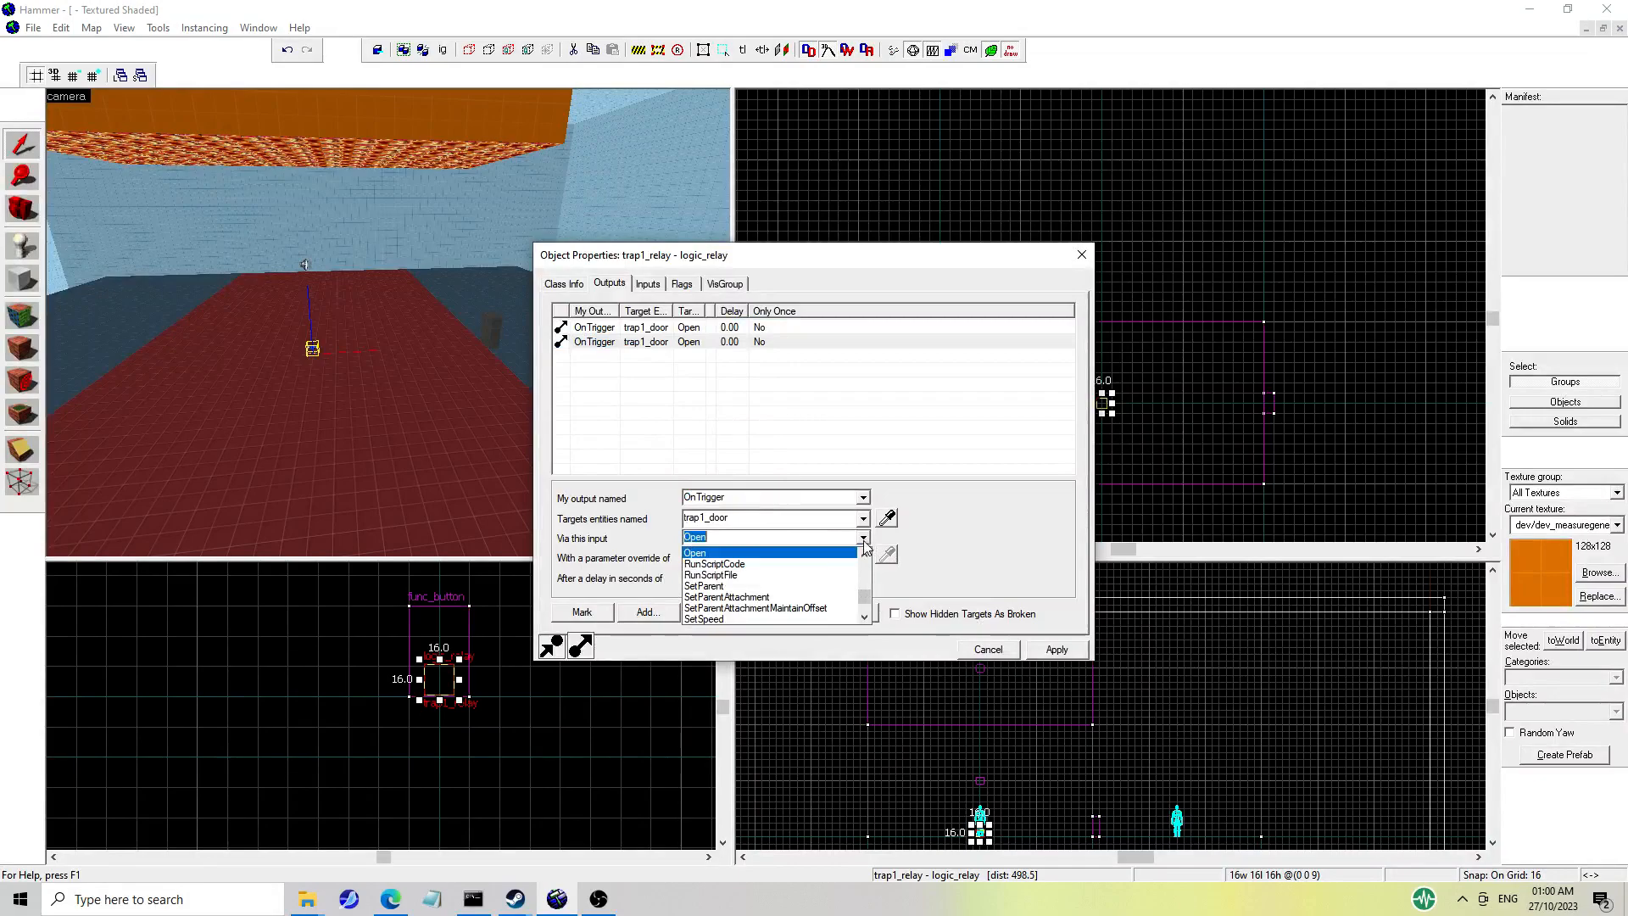
pyautogui.scroll(3, 858, 564)
pyautogui.click(785, 572)
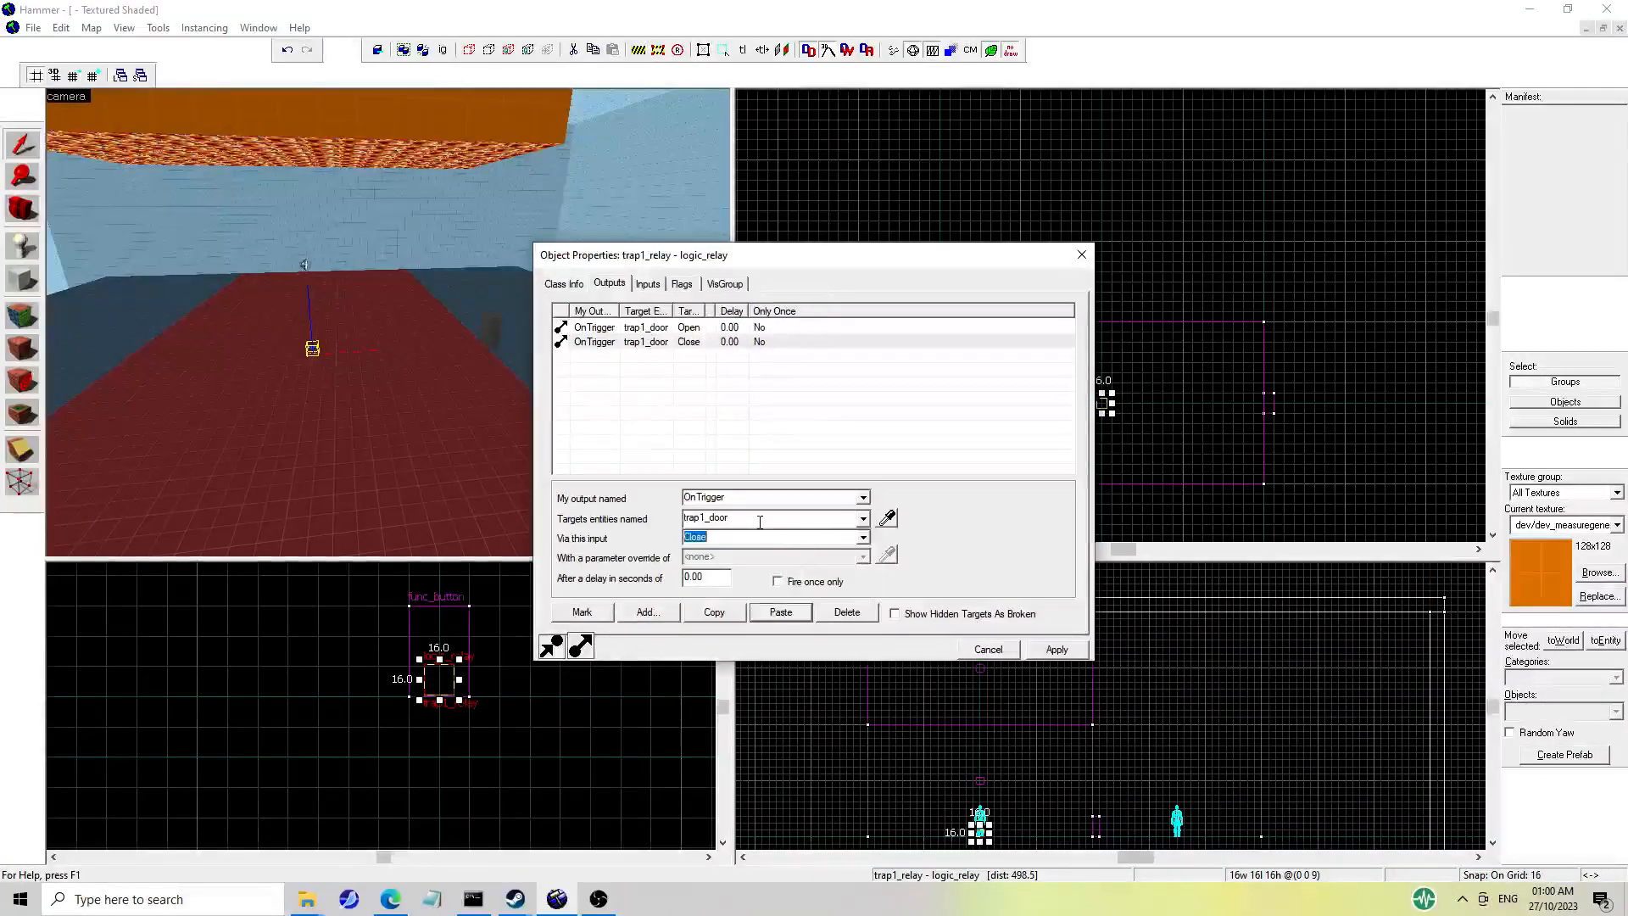
pyautogui.click(1057, 649)
# Set trap1_door's Delay Before Reset to -1 and close its properties.
pyautogui.click(402, 165)
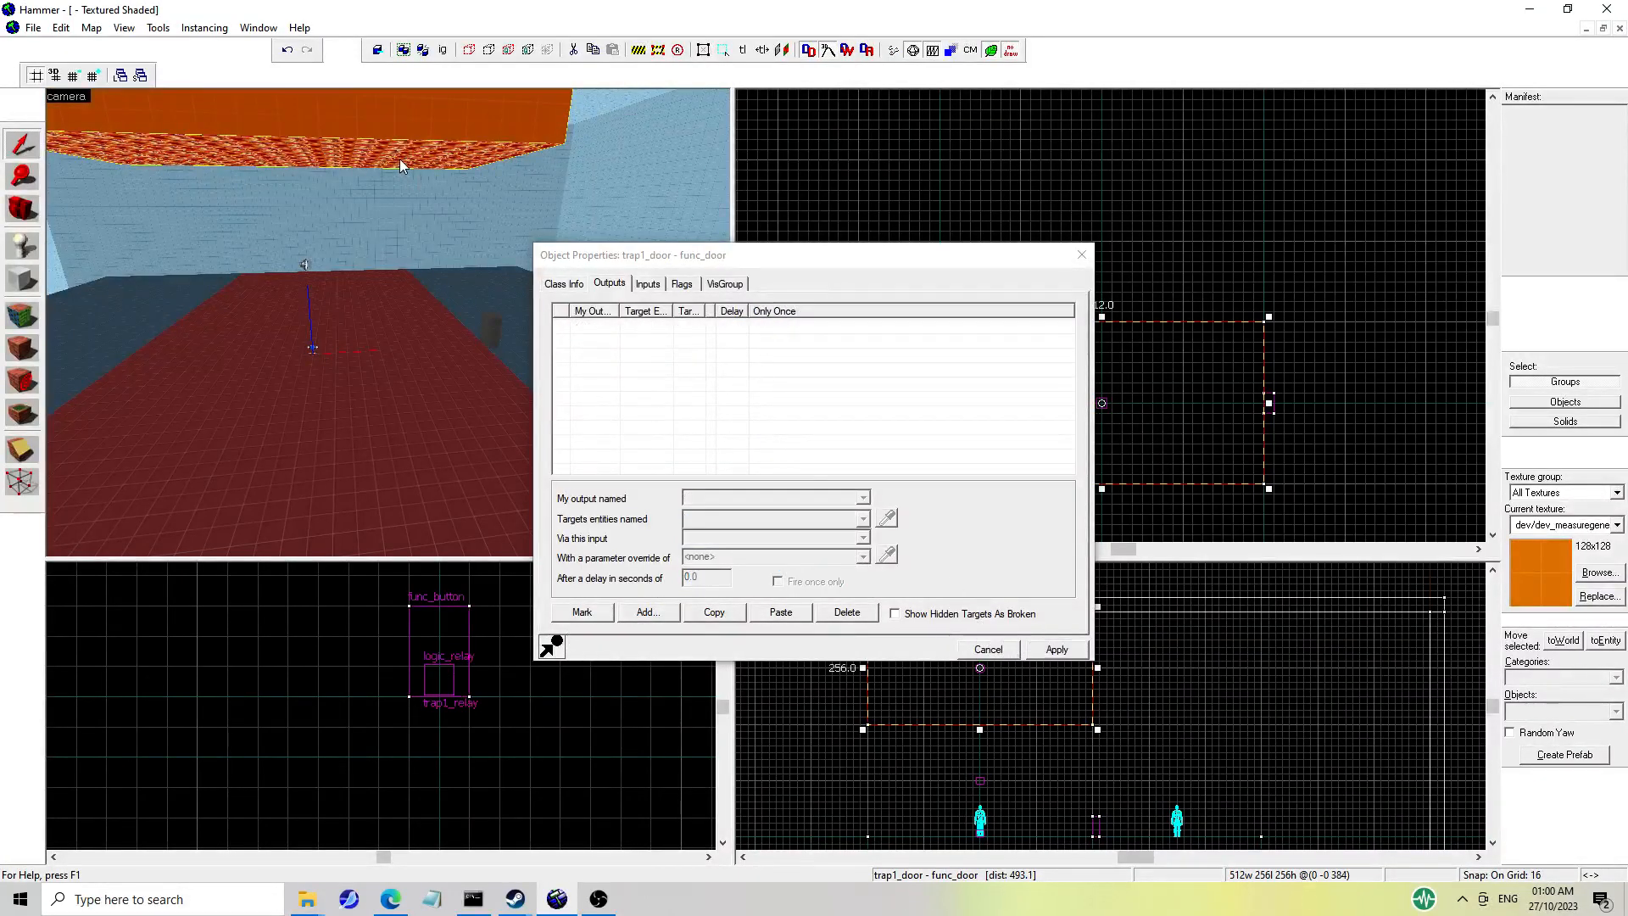
pyautogui.click(574, 287)
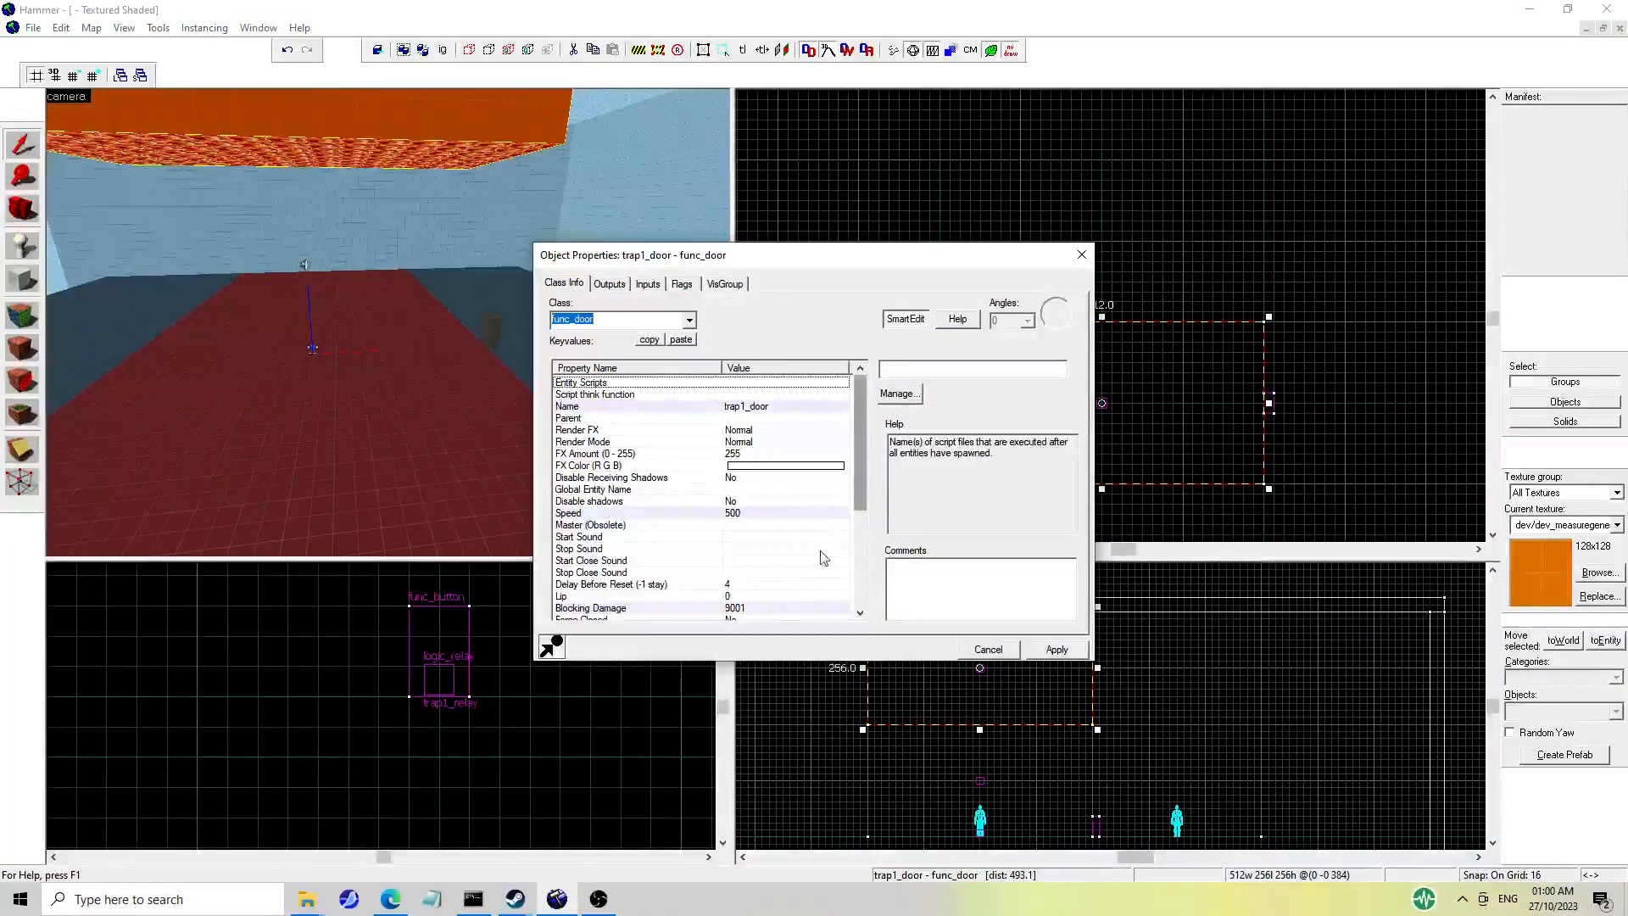
pyautogui.click(763, 596)
pyautogui.click(764, 584)
pyautogui.write('-1')
pyautogui.press('Return')
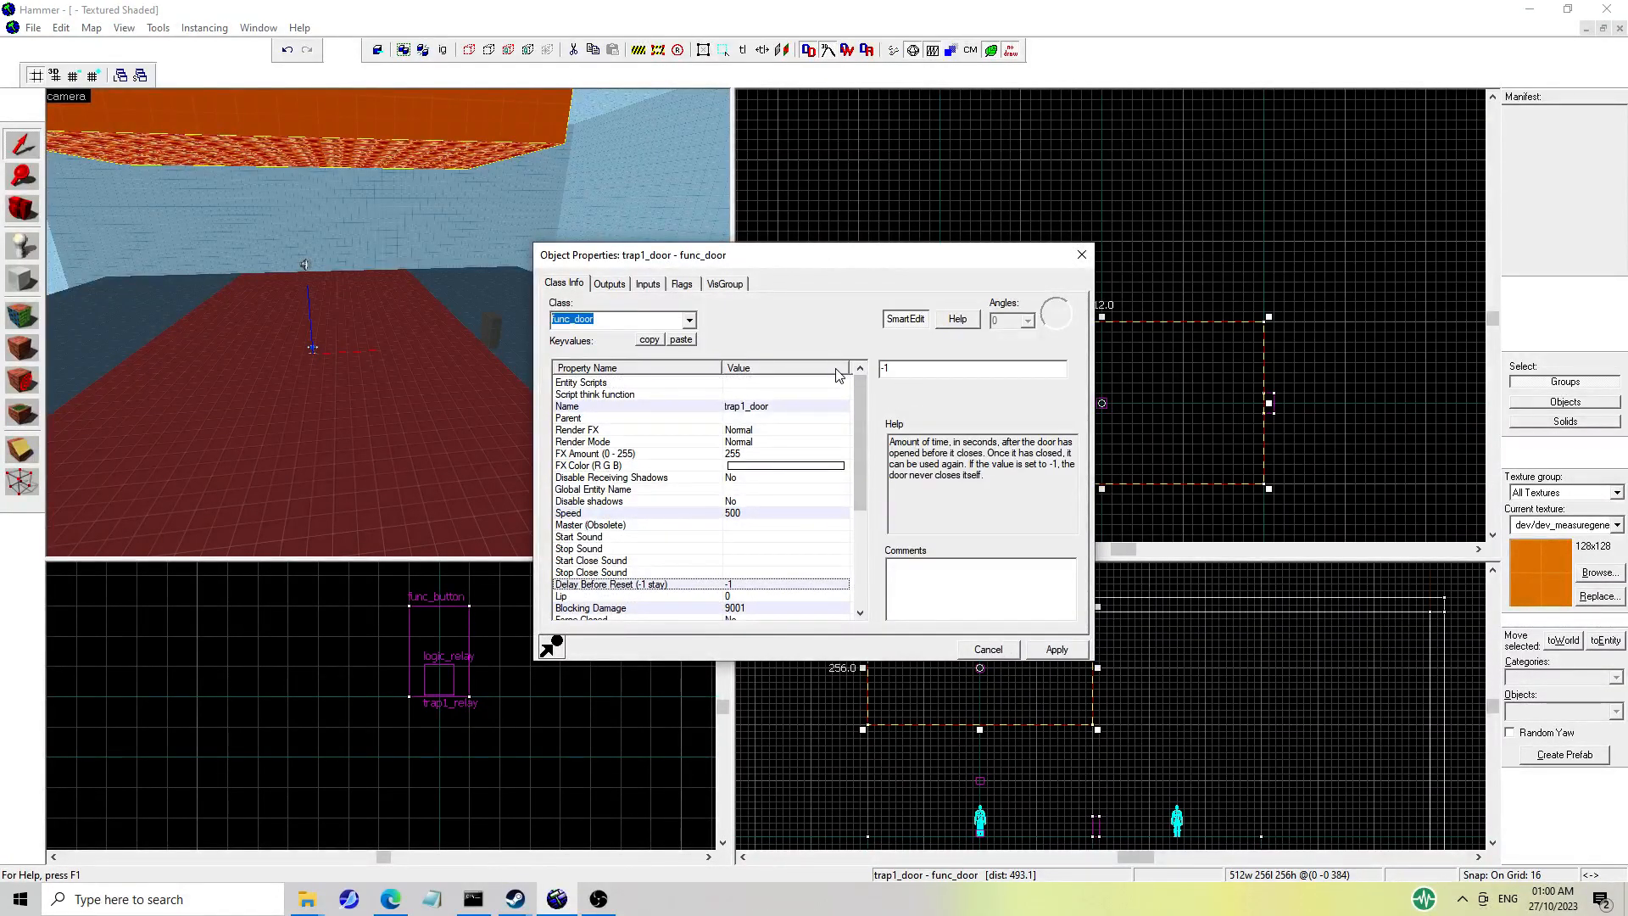
pyautogui.click(1081, 254)
# Open trap1_relay's outputs and review the Open and Close entries that target trap1_door.
pyautogui.press('w')
pyautogui.press('s')
pyautogui.press('d')
pyautogui.press('z')
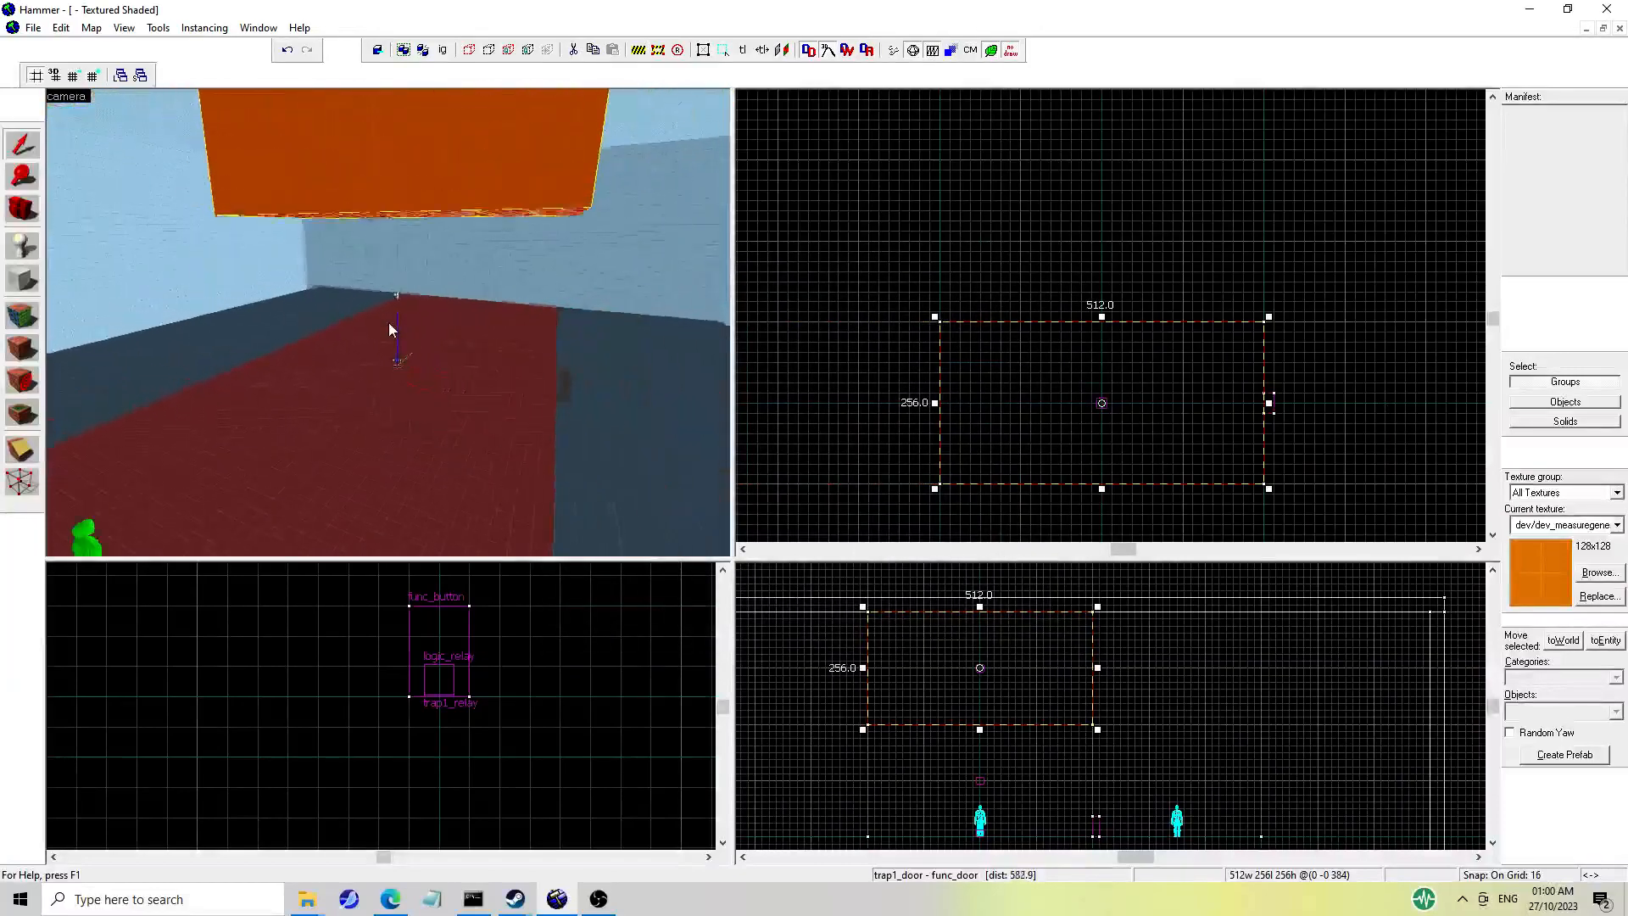
pyautogui.click(396, 357)
pyautogui.hotkey('alt', 'Return')
pyautogui.click(608, 283)
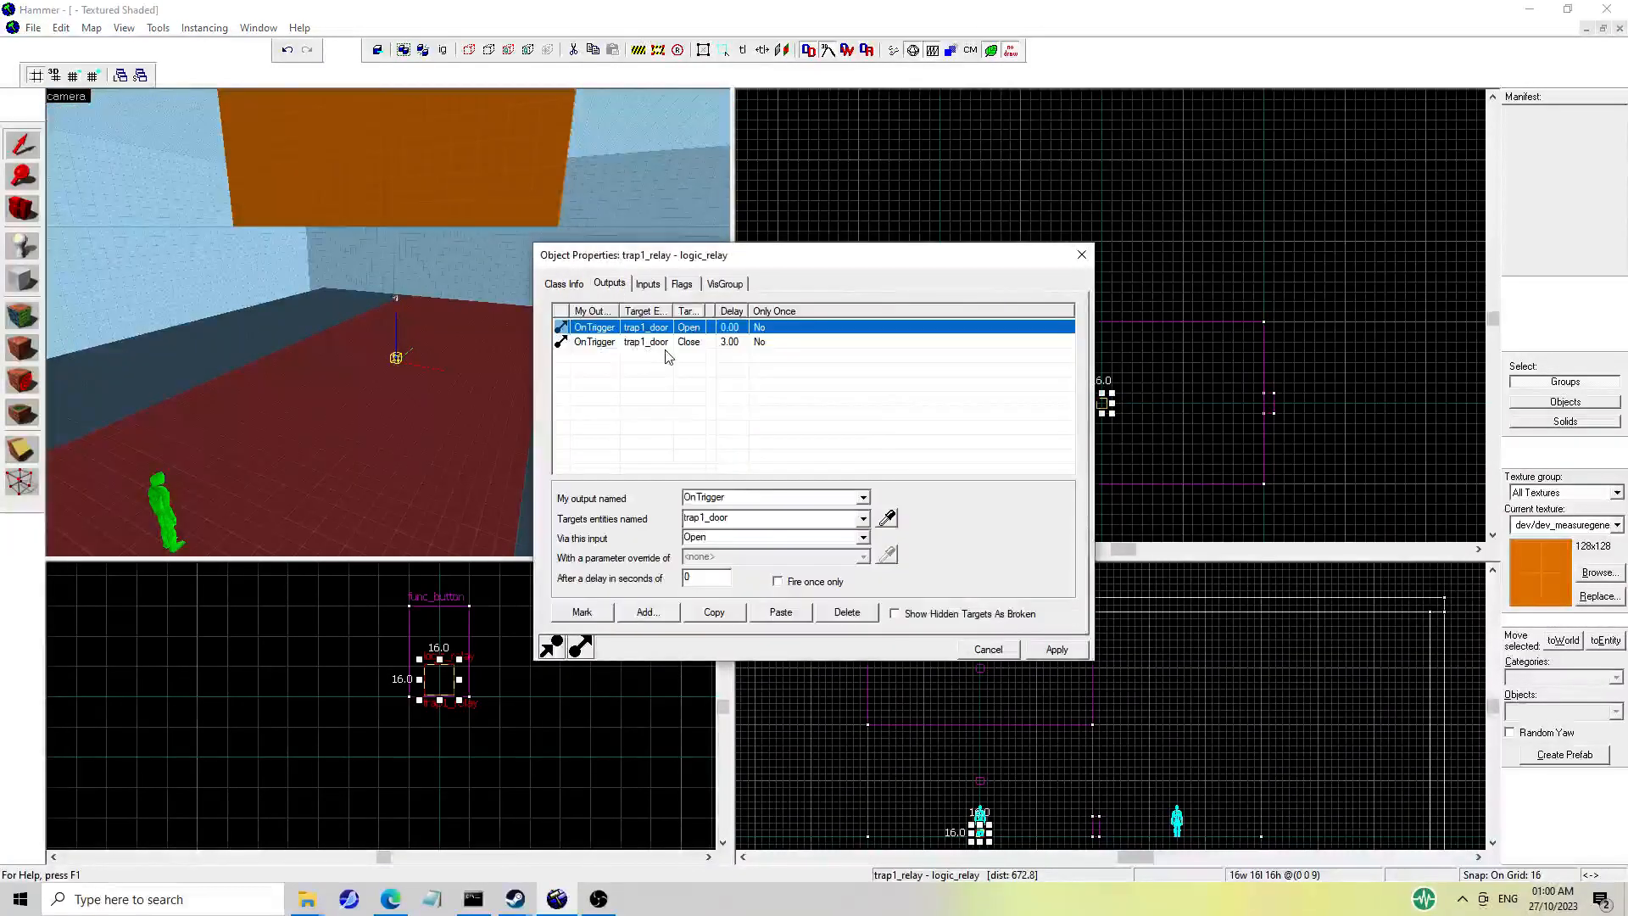
pyautogui.click(654, 342)
# Paste a duplicate of trap1_relay's Open output and delete the extra entry, then copy the Open output again.
pyautogui.click(677, 329)
pyautogui.click(714, 612)
pyautogui.click(781, 612)
pyautogui.click(665, 342)
pyautogui.click(847, 612)
pyautogui.click(678, 328)
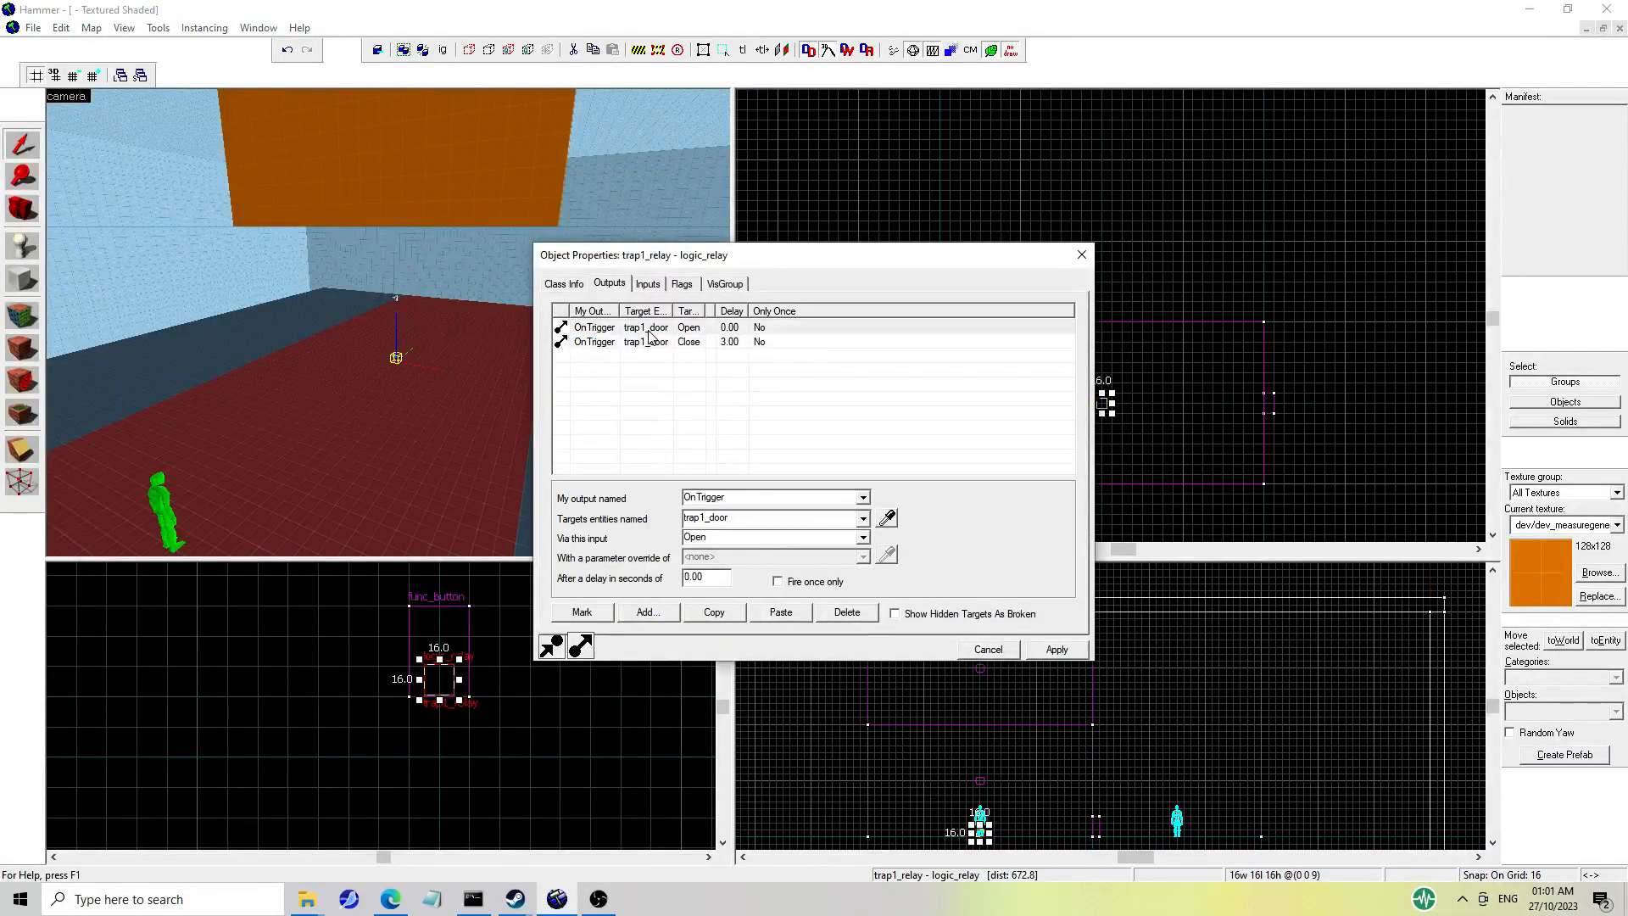
pyautogui.click(714, 612)
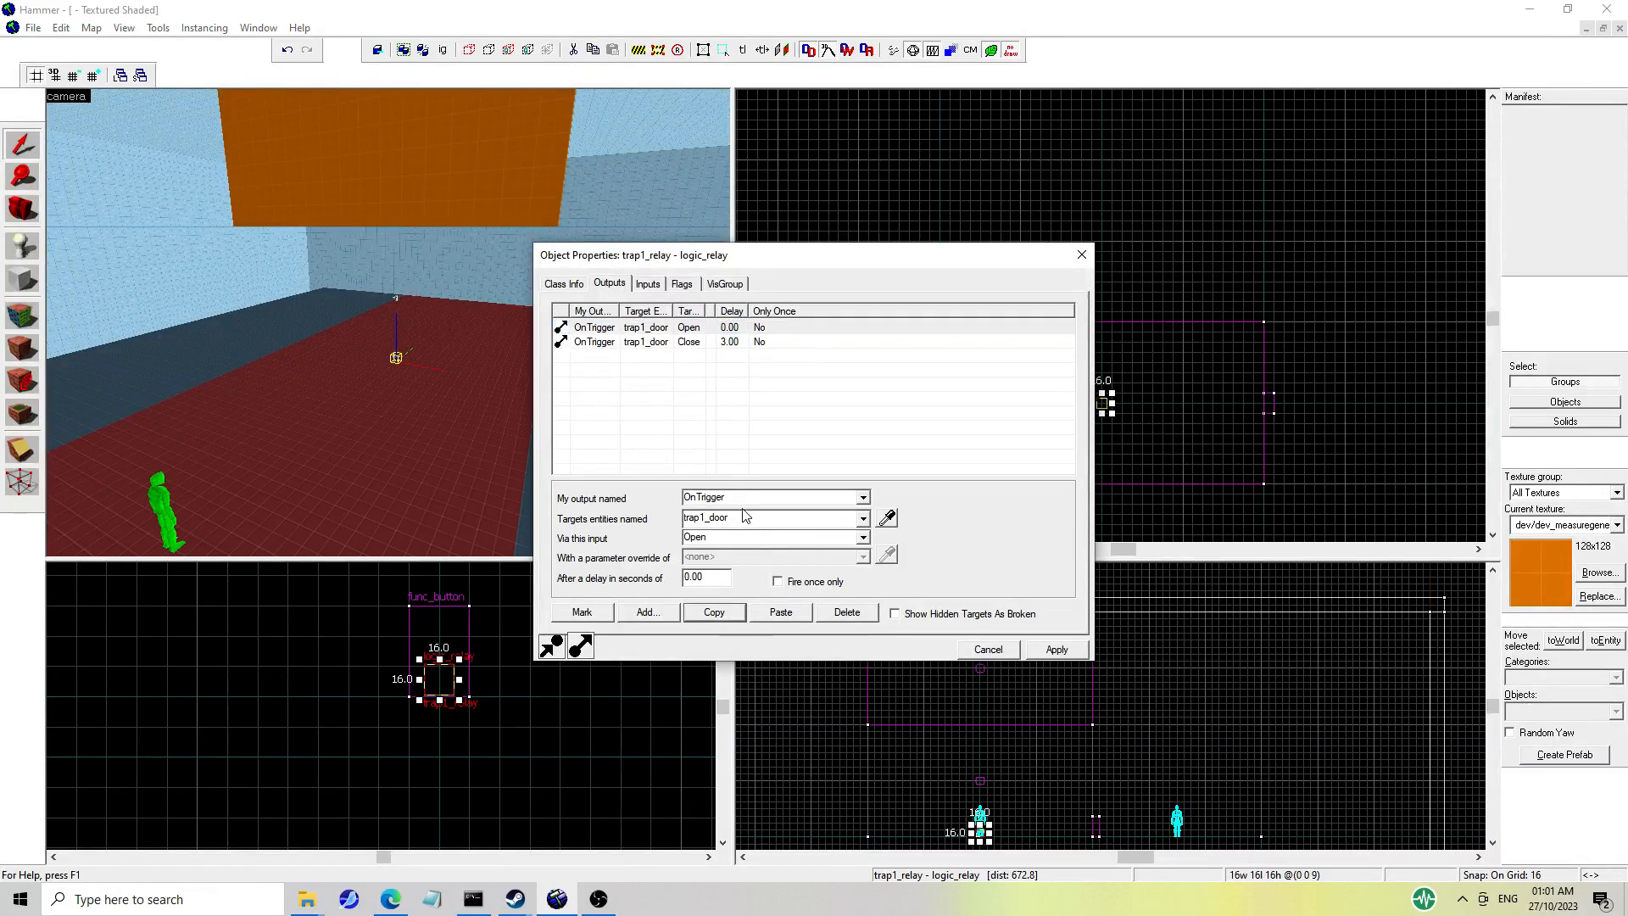
# Review the properties of trap1_sound, trap1_door and trap1_relay, and close the dialog.
pyautogui.click(396, 301)
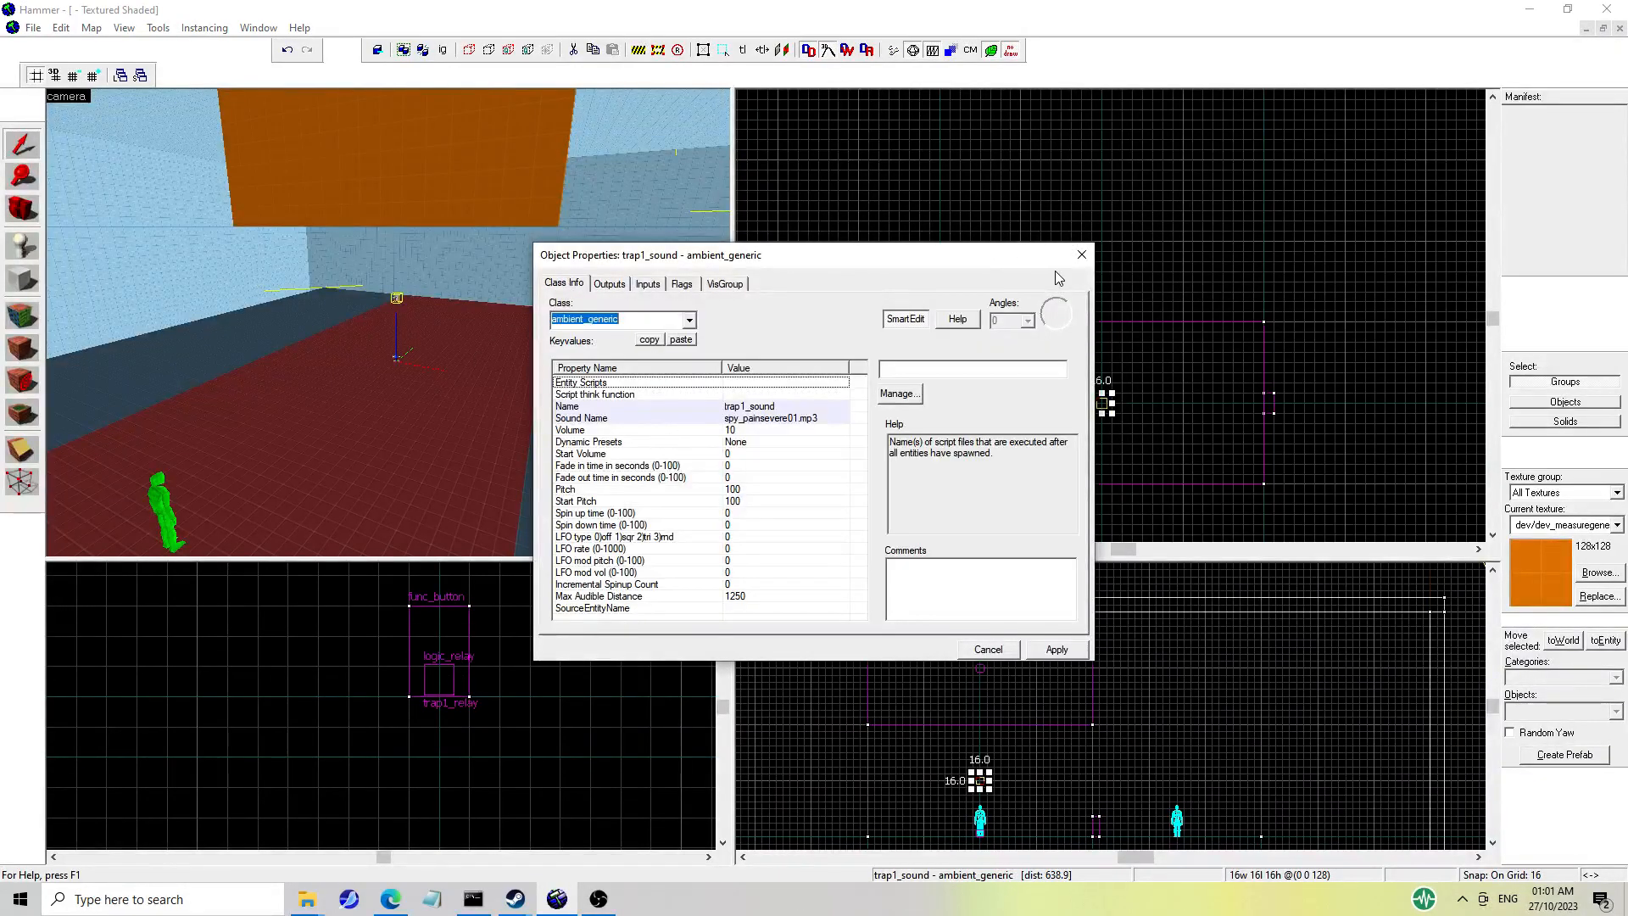
pyautogui.click(415, 150)
pyautogui.click(621, 288)
pyautogui.click(564, 284)
pyautogui.click(396, 357)
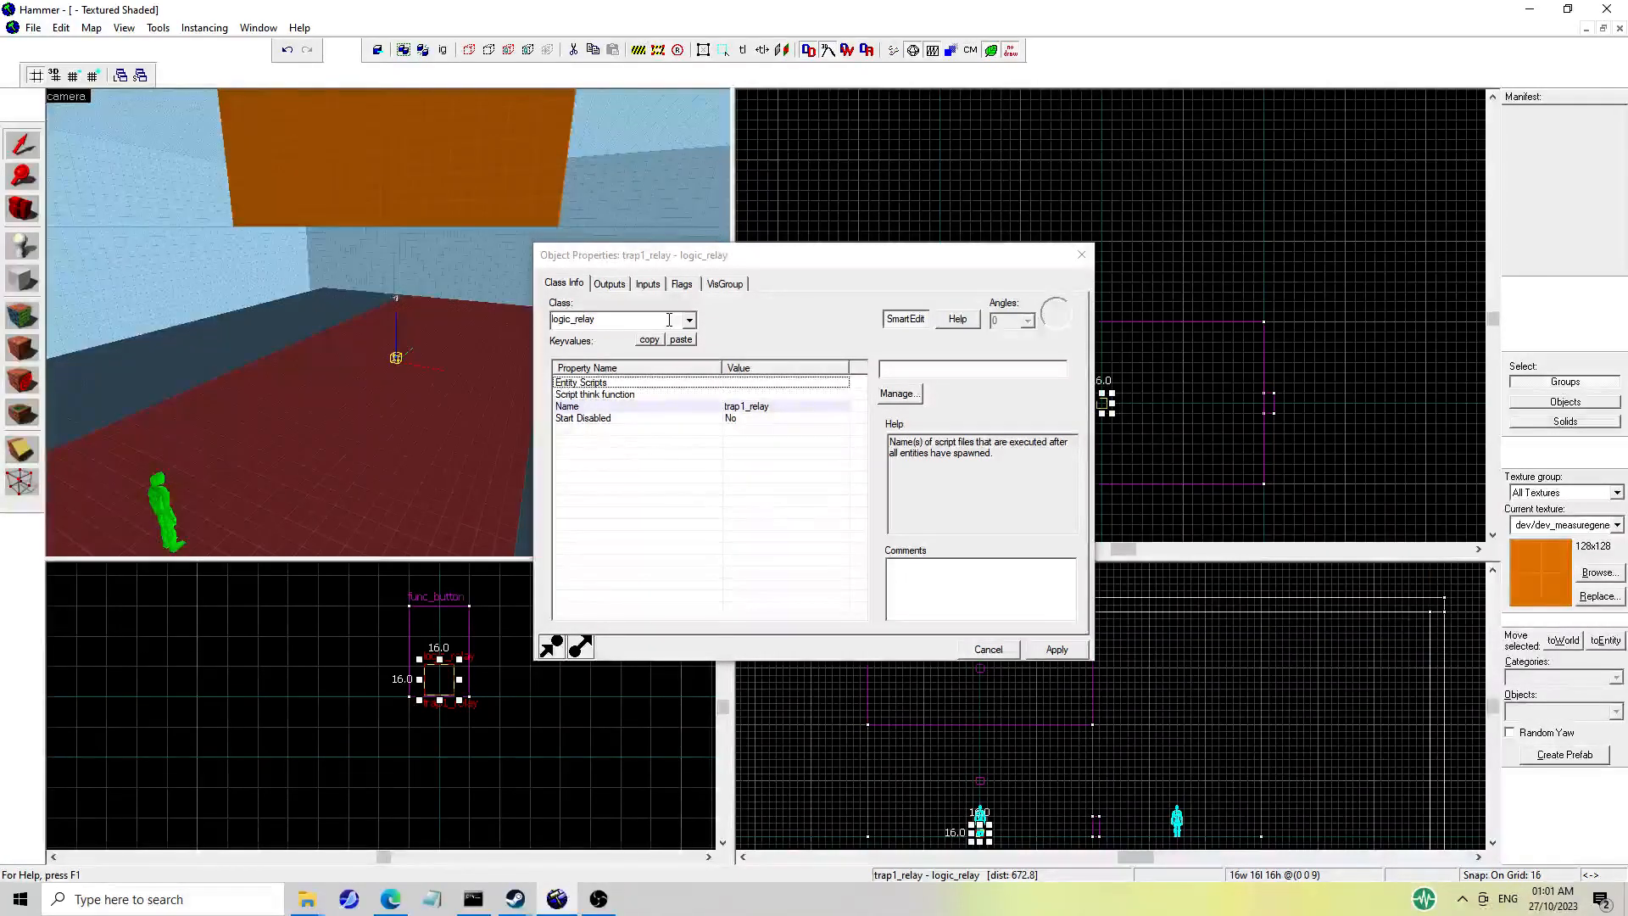
pyautogui.click(1078, 256)
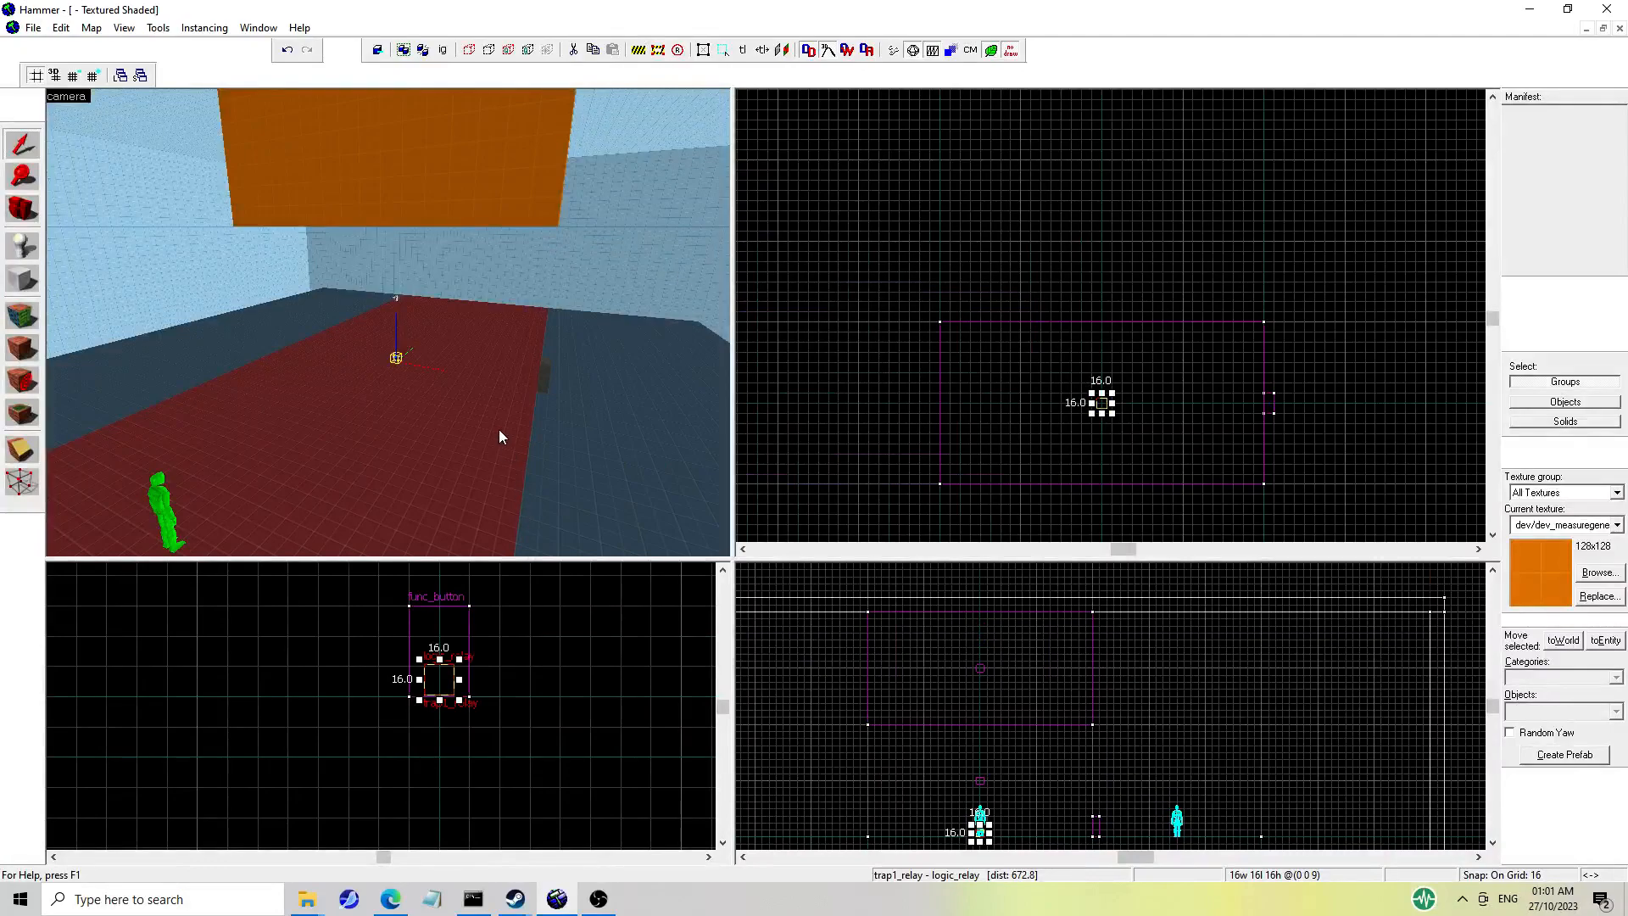
pyautogui.click(499, 429)
pyautogui.click(445, 223)
pyautogui.click(454, 407)
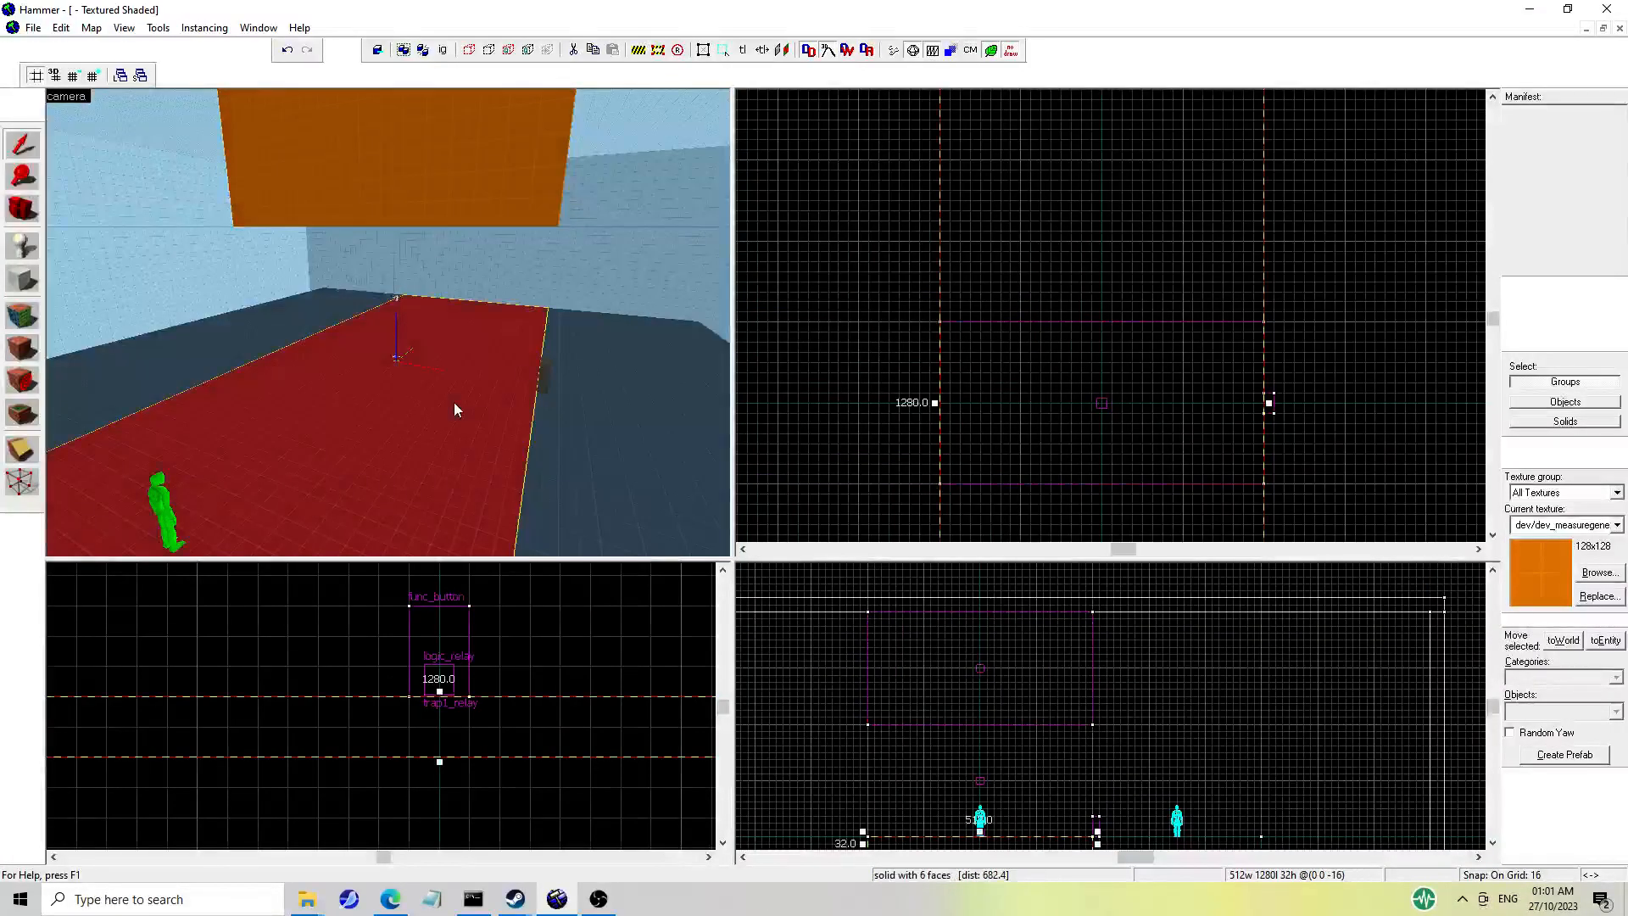
pyautogui.click(455, 218)
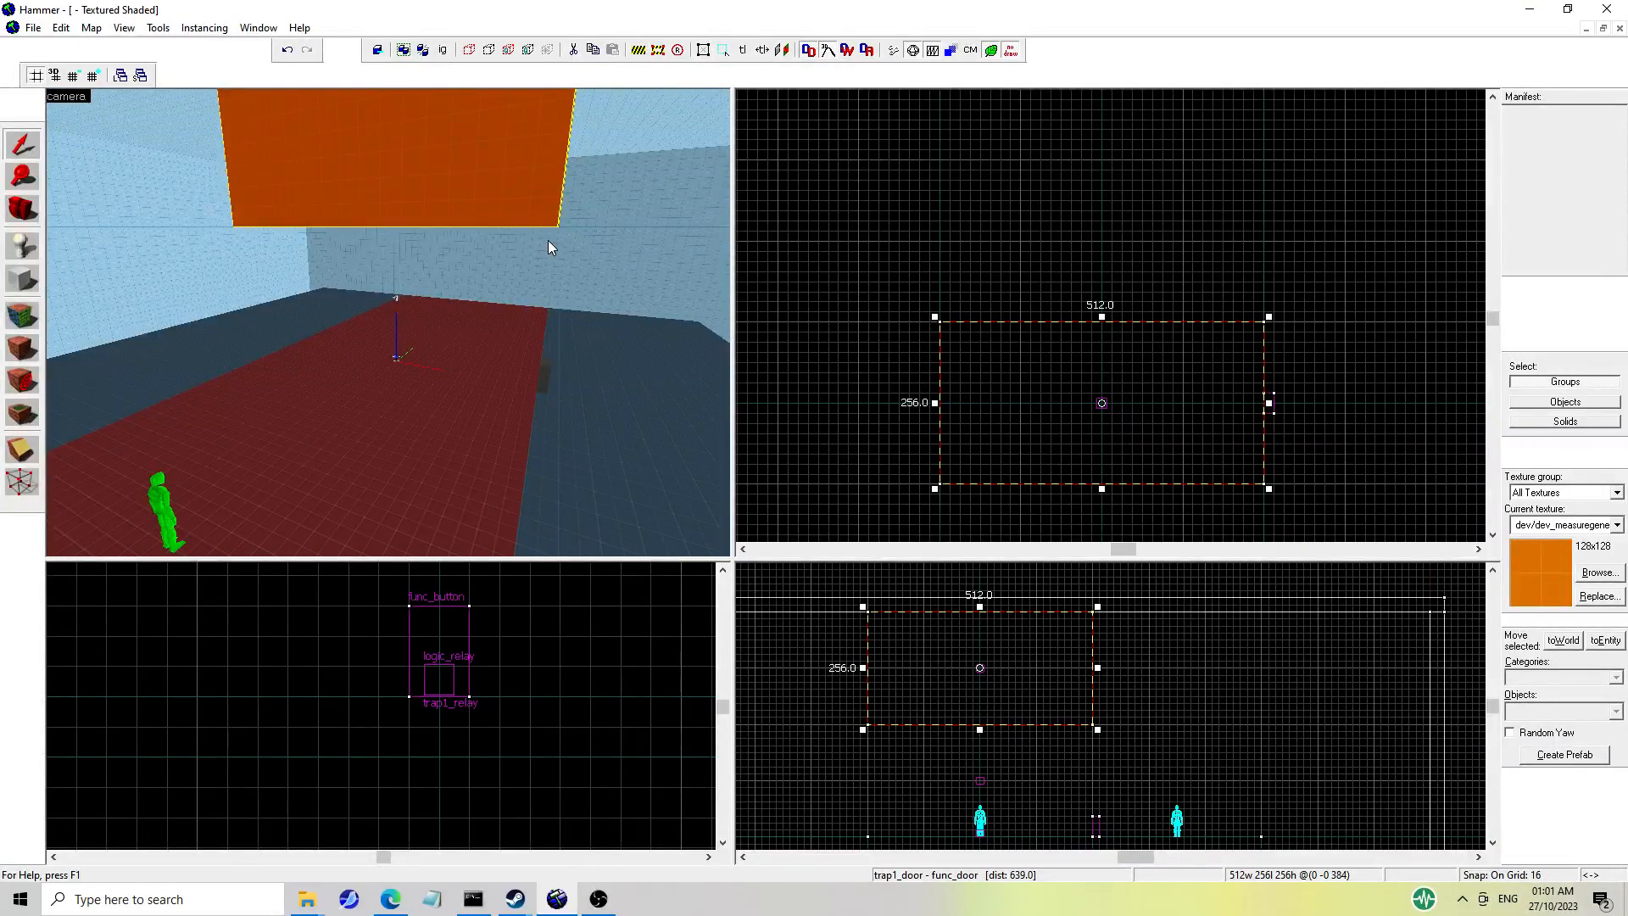
# Slice the red floor brush along both long edges of the trap1_door block, keeping all pieces, and delete the door block.
pyautogui.click(406, 393)
pyautogui.scroll(-3, 984, 339)
pyautogui.scroll(4, 987, 339)
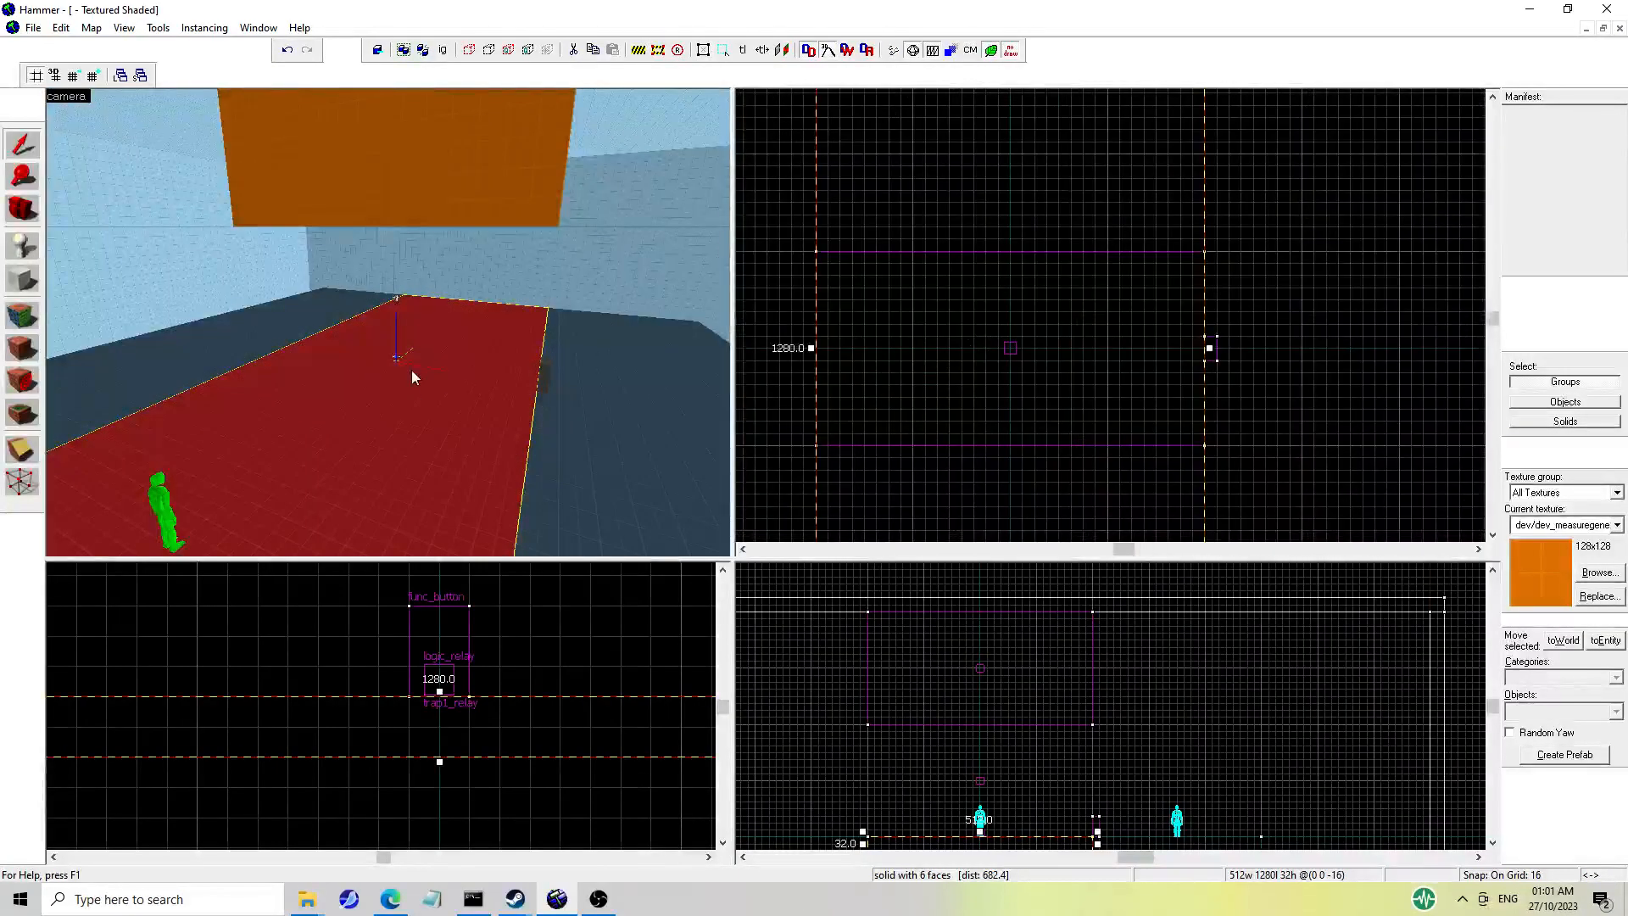
pyautogui.scroll(-2, 823, 459)
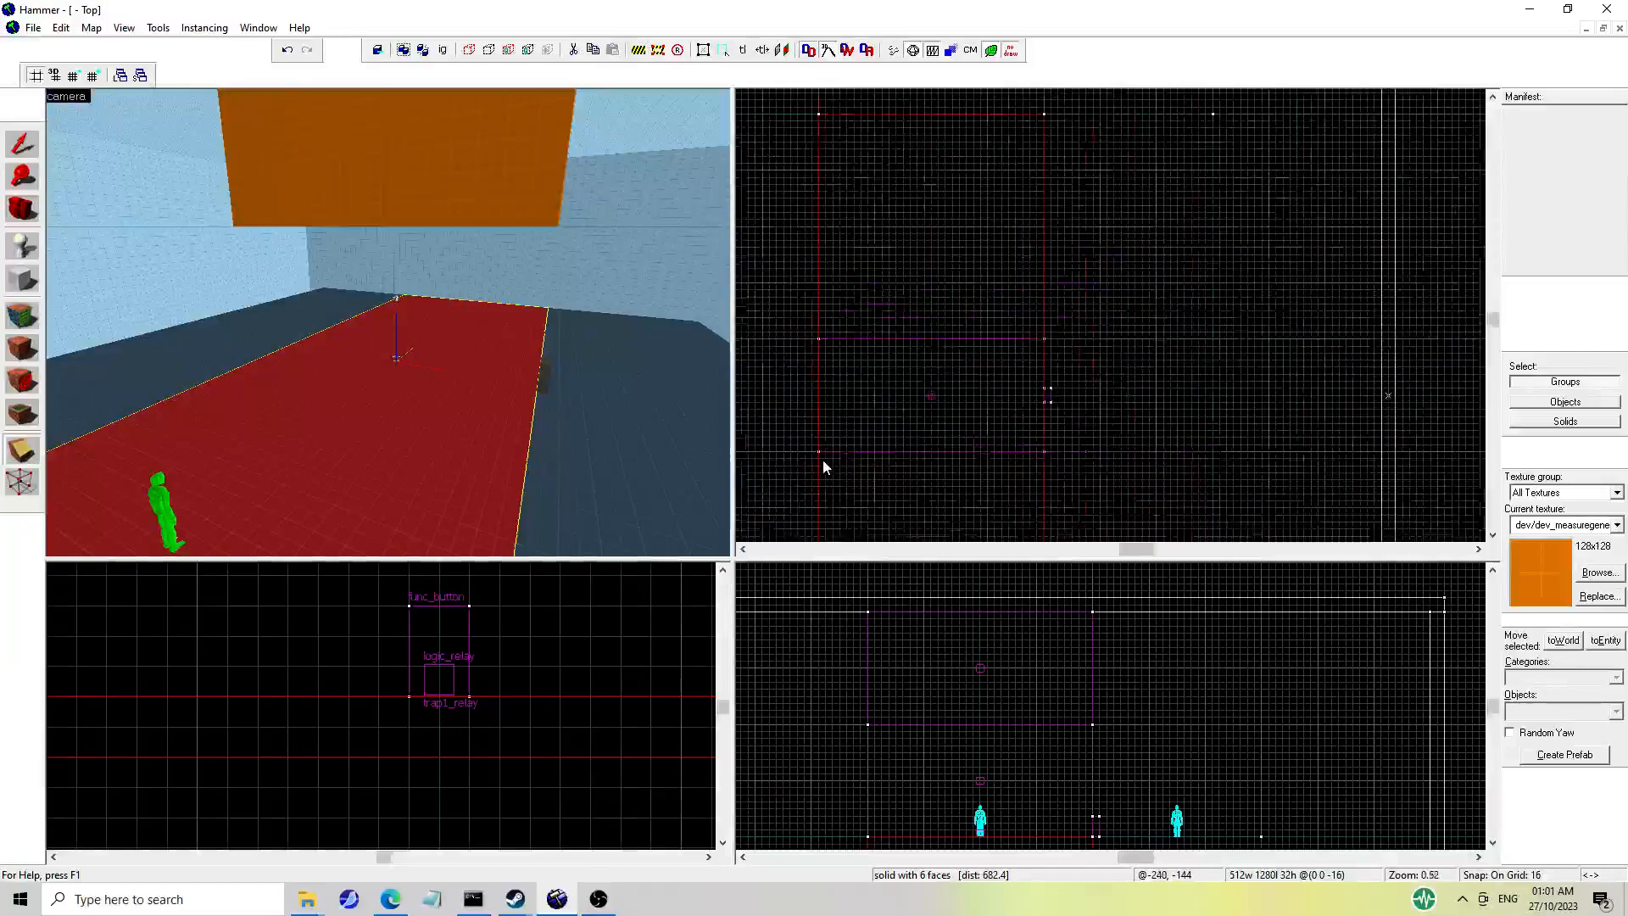
pyautogui.hotkey('shift', 'x')
pyautogui.moveTo(819, 455)
pyautogui.mouseDown()
pyautogui.moveTo(1009, 409)
pyautogui.moveTo(848, 455)
pyautogui.mouseUp()
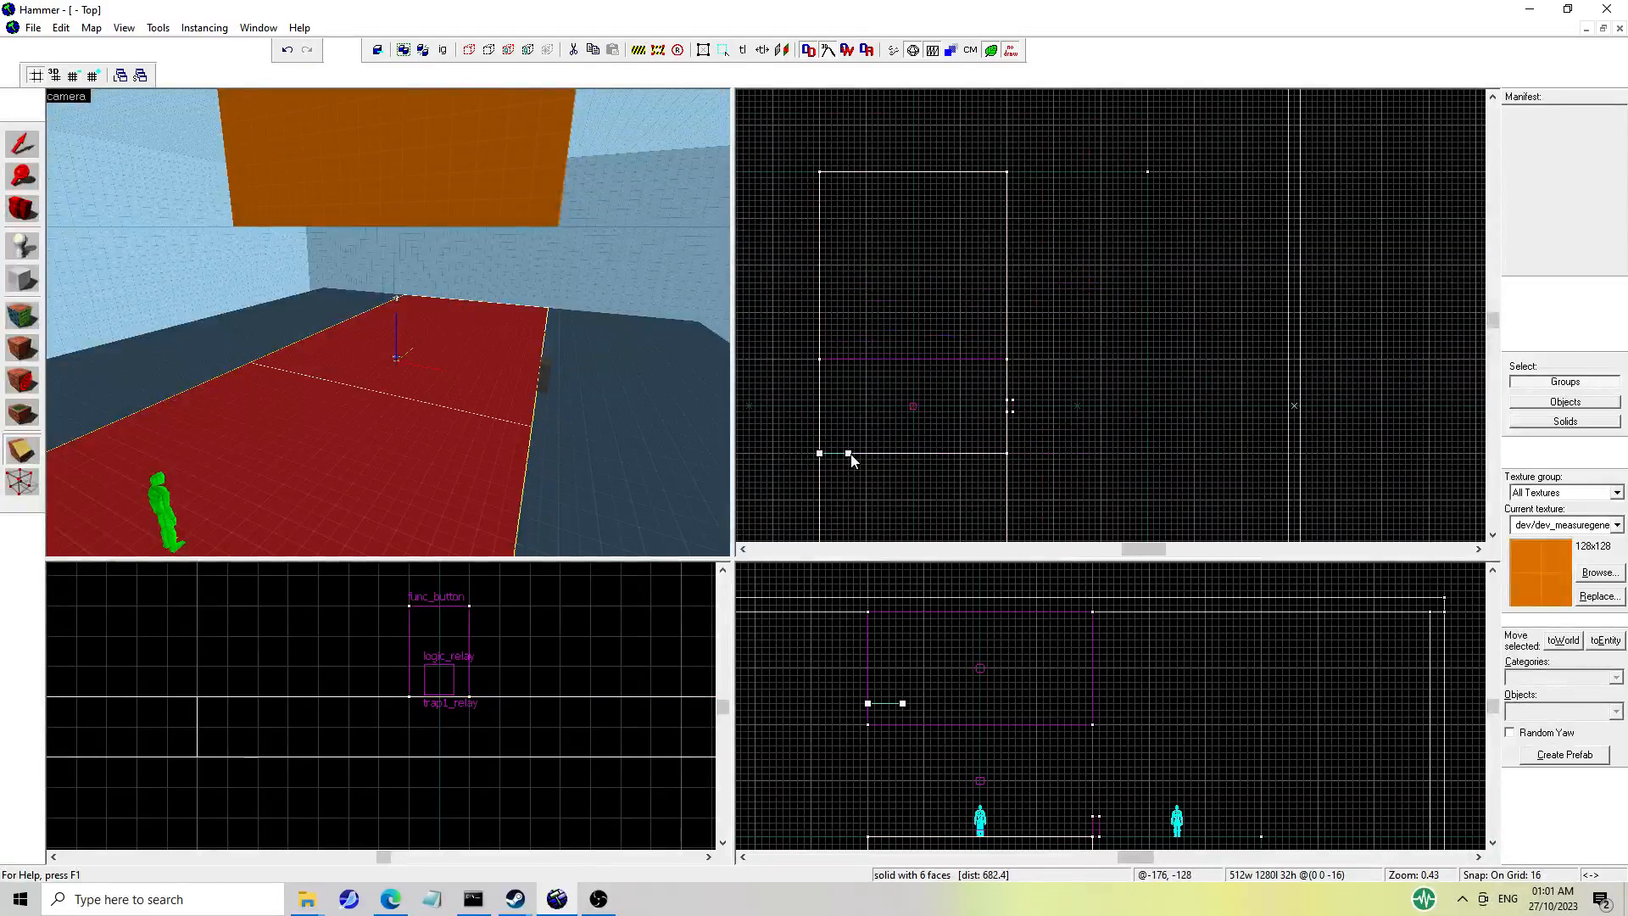
pyautogui.press('Return')
pyautogui.moveTo(827, 363); pyautogui.dragTo(854, 359)
pyautogui.moveTo(825, 365); pyautogui.dragTo(826, 365)
pyautogui.press('Return')
pyautogui.click(11, 144)
pyautogui.click(470, 178)
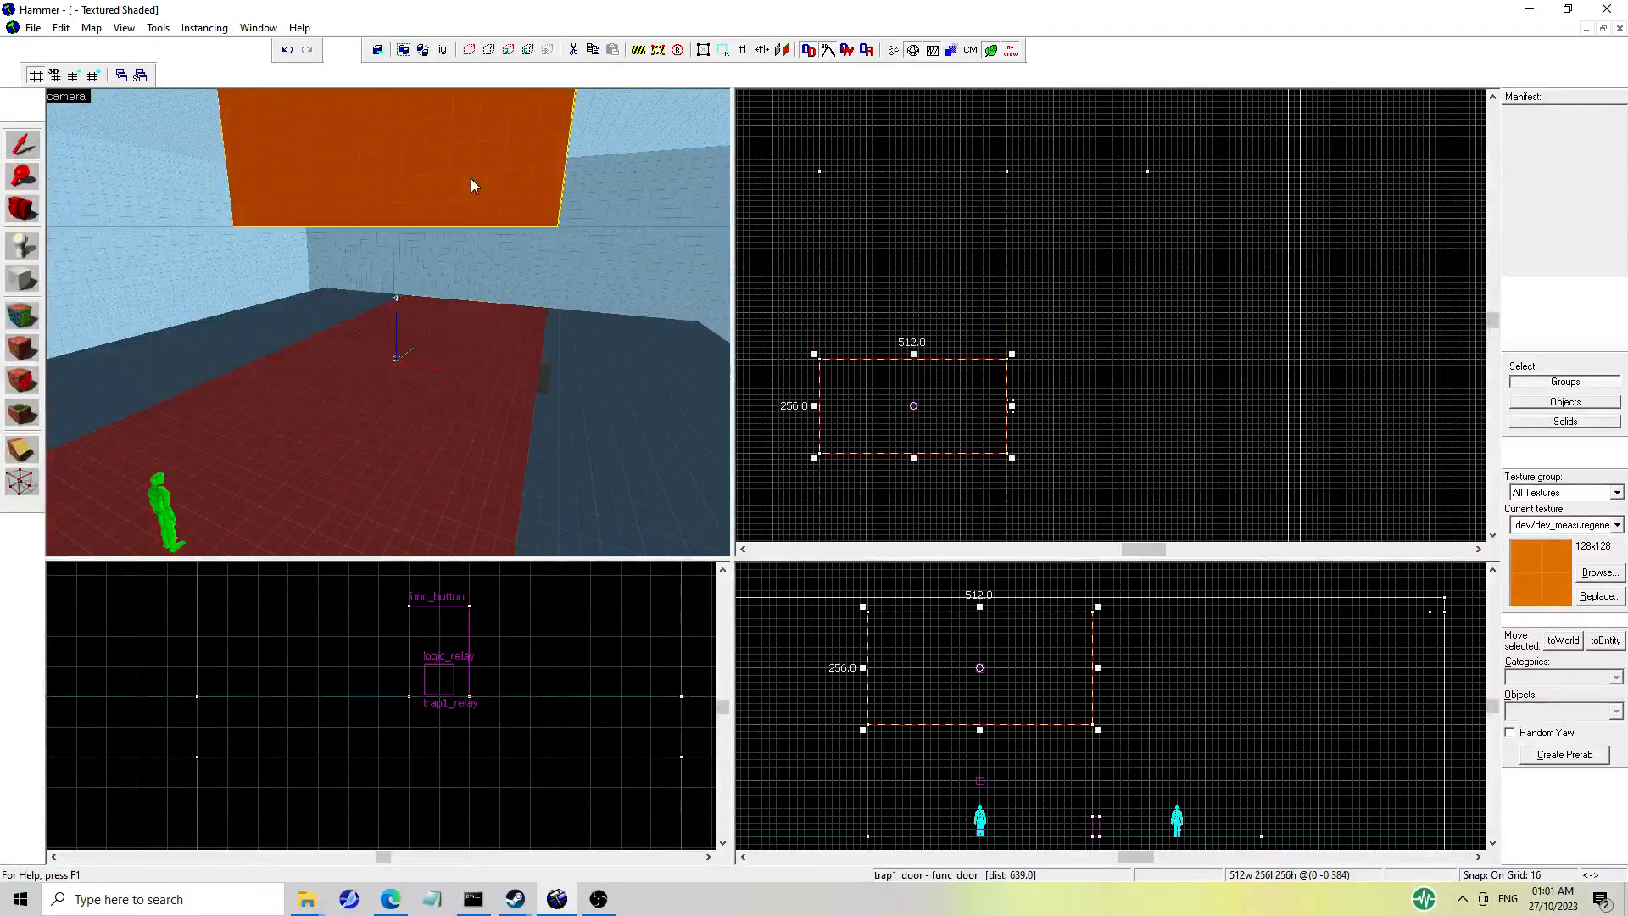
pyautogui.press('Delete')
# Tie the middle 512 x 256 floor section to a func_breakable entity with the Only Break on Trigger flag enabled.
pyautogui.click(448, 402)
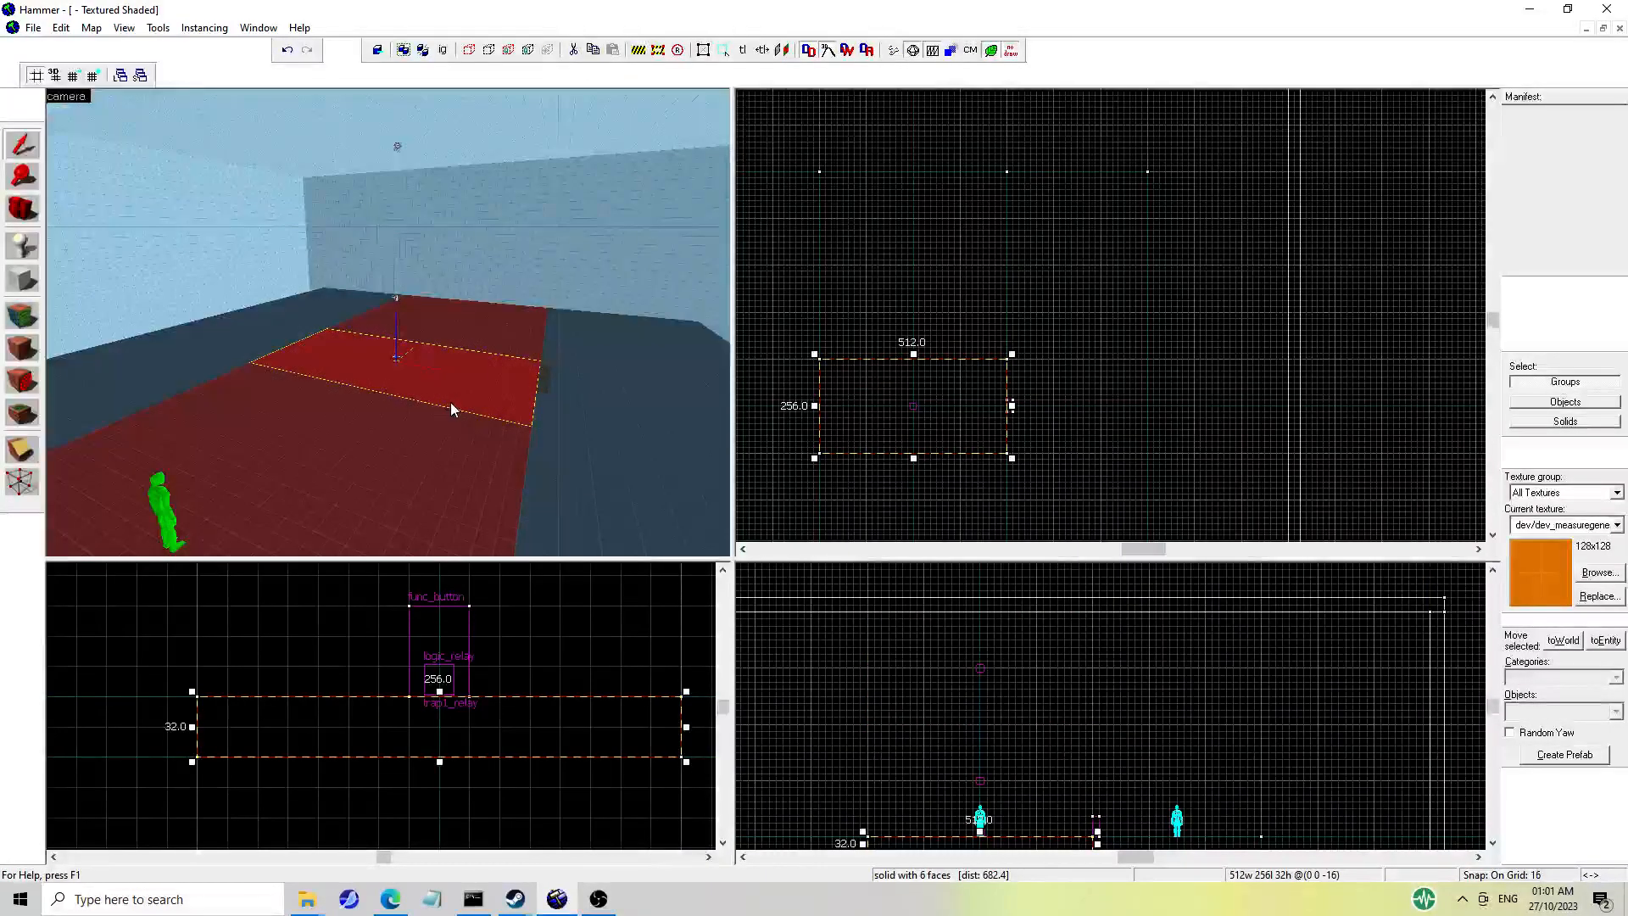
pyautogui.click(1605, 641)
pyautogui.write('breakable')
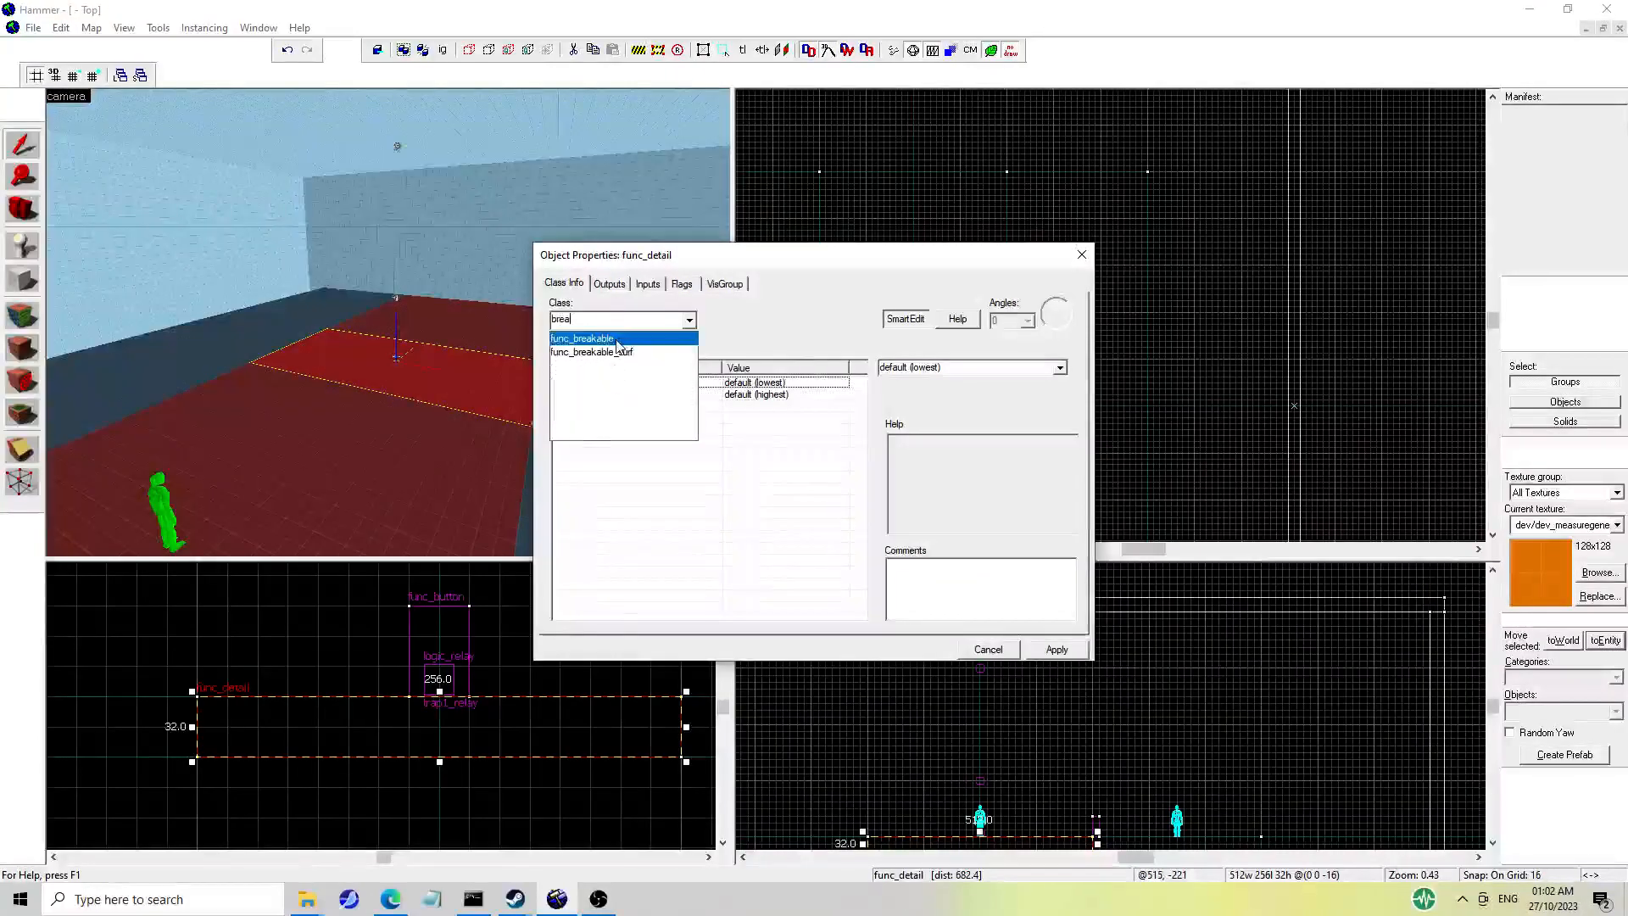
pyautogui.click(616, 341)
pyautogui.click(688, 285)
pyautogui.click(559, 311)
pyautogui.click(1056, 649)
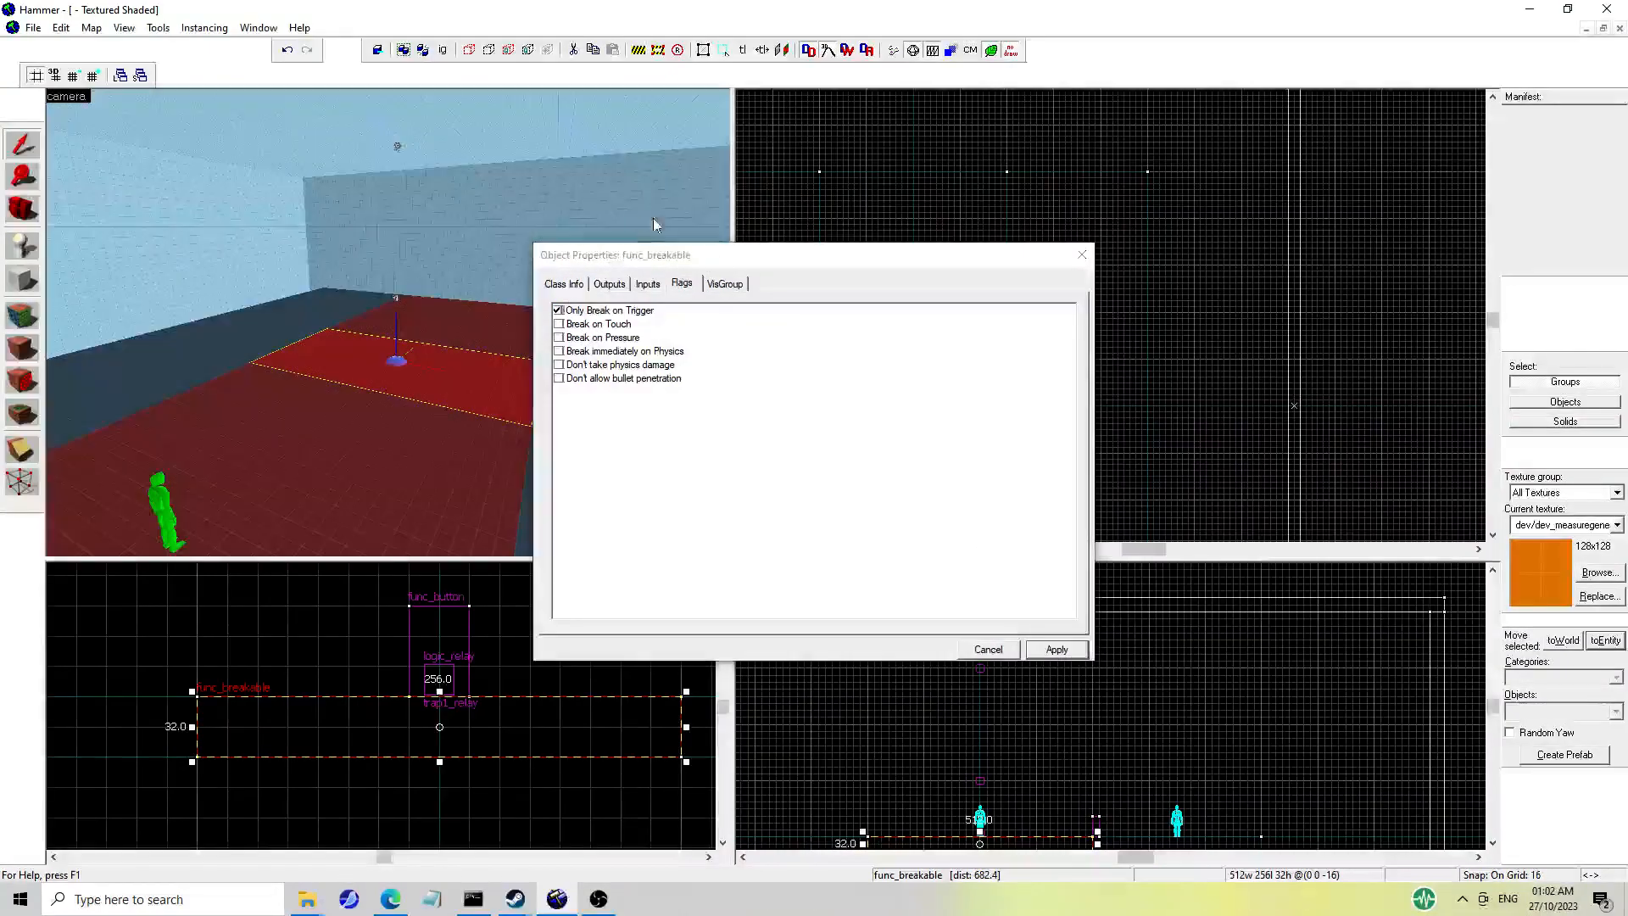
pyautogui.click(564, 284)
pyautogui.click(1081, 255)
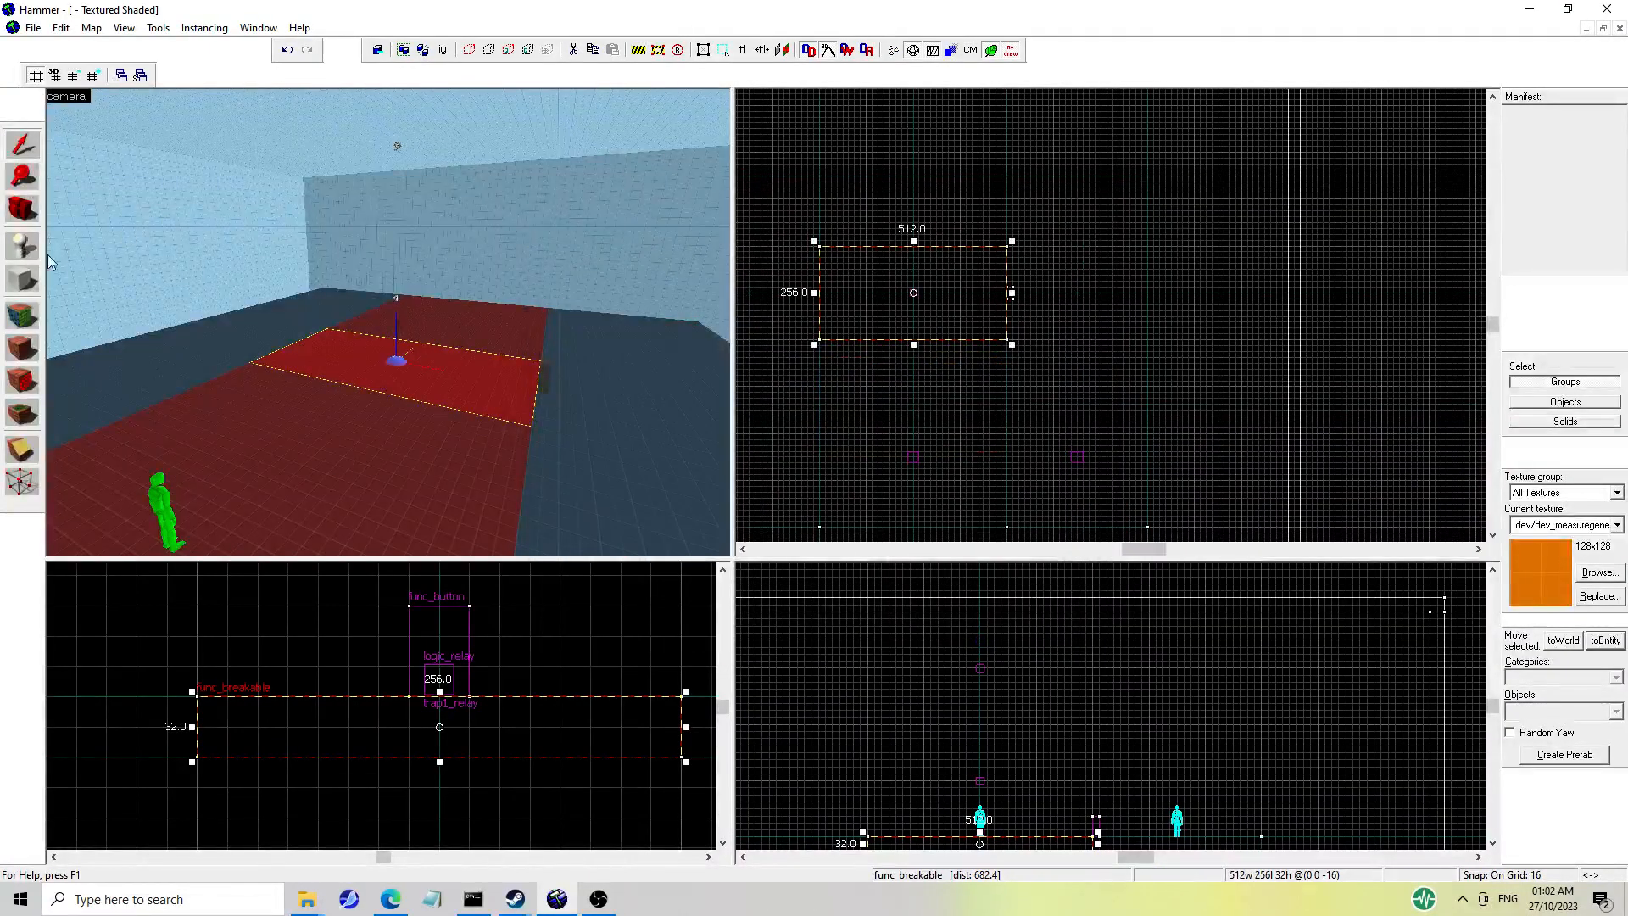
# Create a block 128 units wide and 256 long across the centre of the breakable floor section.
pyautogui.click(22, 280)
pyautogui.scroll(2, 880, 346)
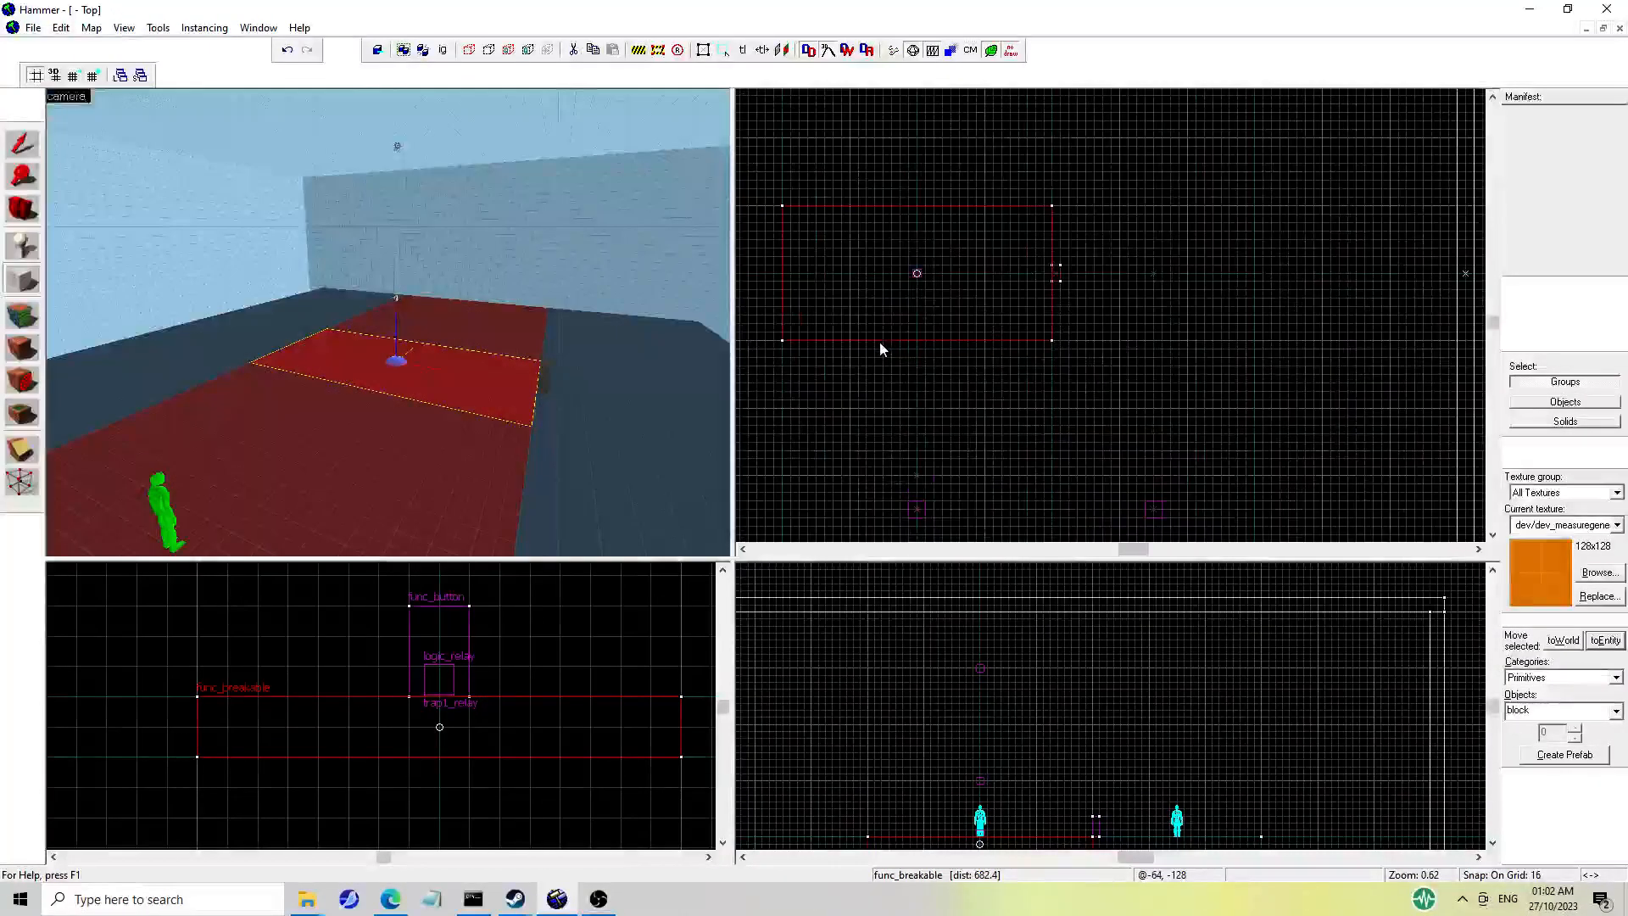
pyautogui.moveTo(883, 337); pyautogui.dragTo(950, 205)
pyautogui.press('Return')
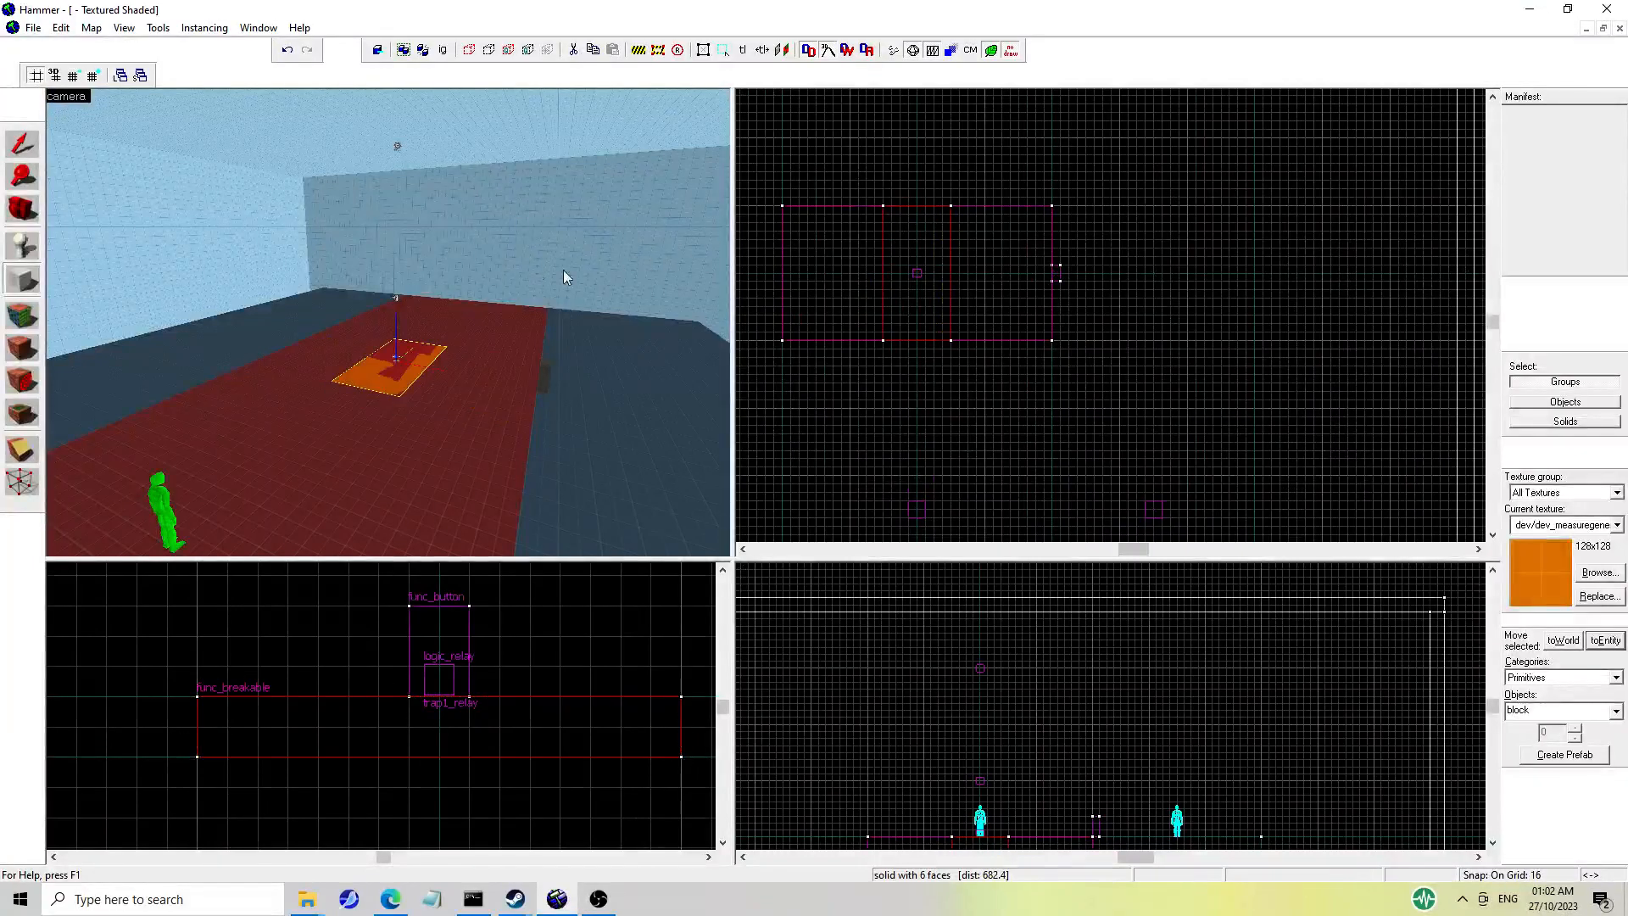
# Tie the new 128-unit-wide block to a func_brush entity and close its properties.
pyautogui.click(26, 142)
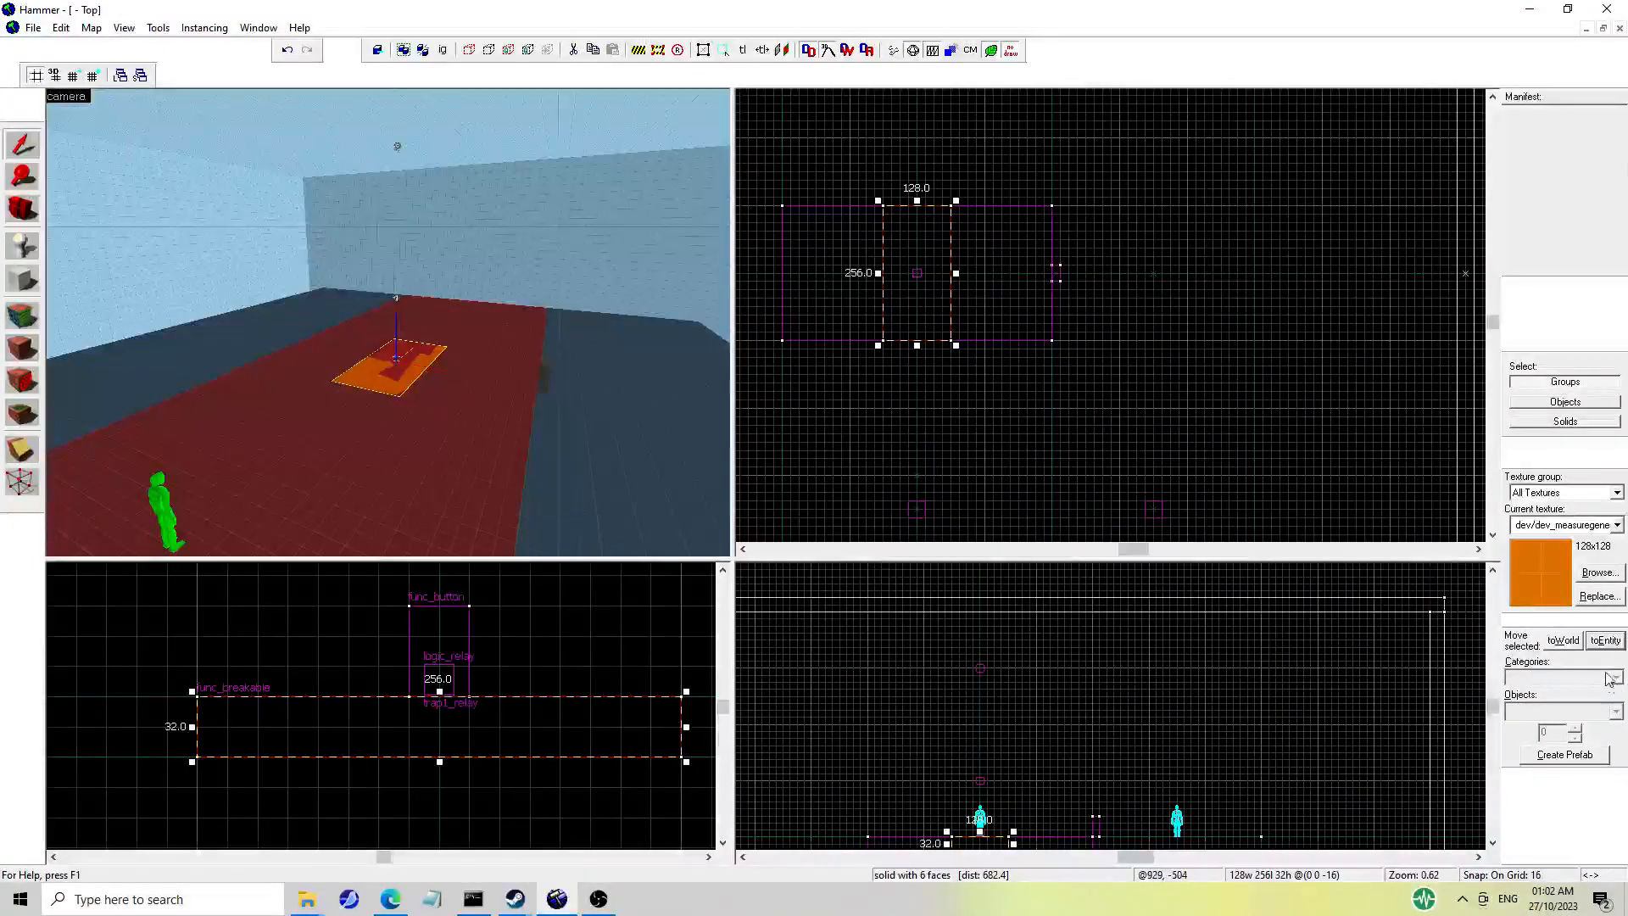
pyautogui.click(1605, 640)
pyautogui.click(626, 322)
pyautogui.moveTo(574, 320); pyautogui.dragTo(596, 328)
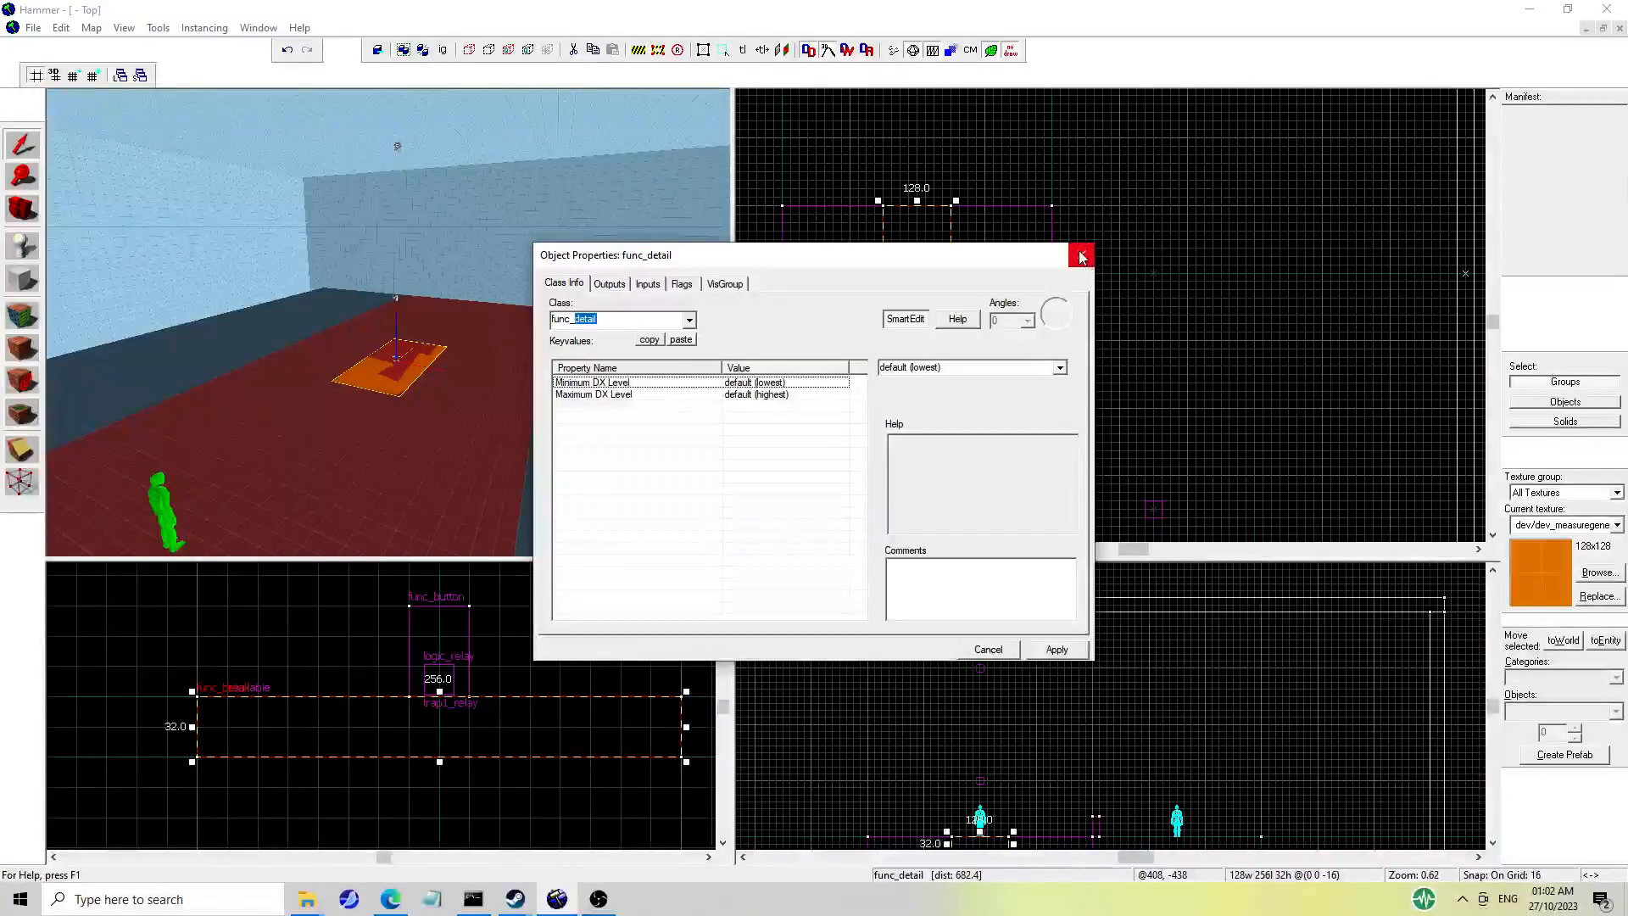
pyautogui.write('brush')
pyautogui.press('Return')
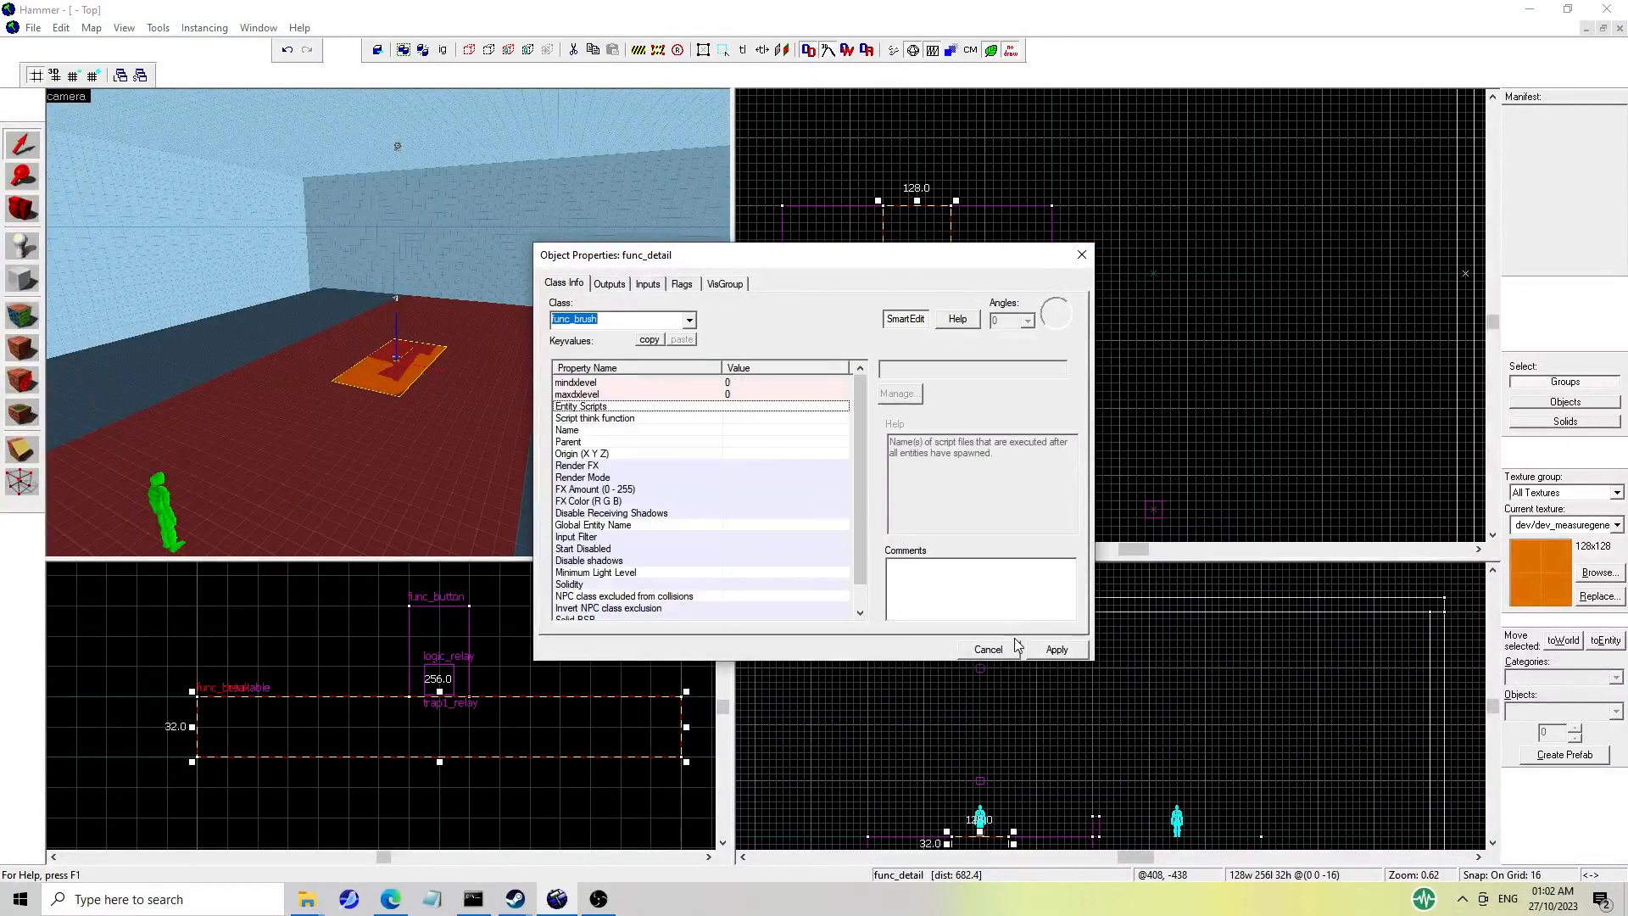
pyautogui.click(1082, 254)
# Examine from below and above how the func_brush block overlaps the func_breakable floor section.
pyautogui.click(408, 376)
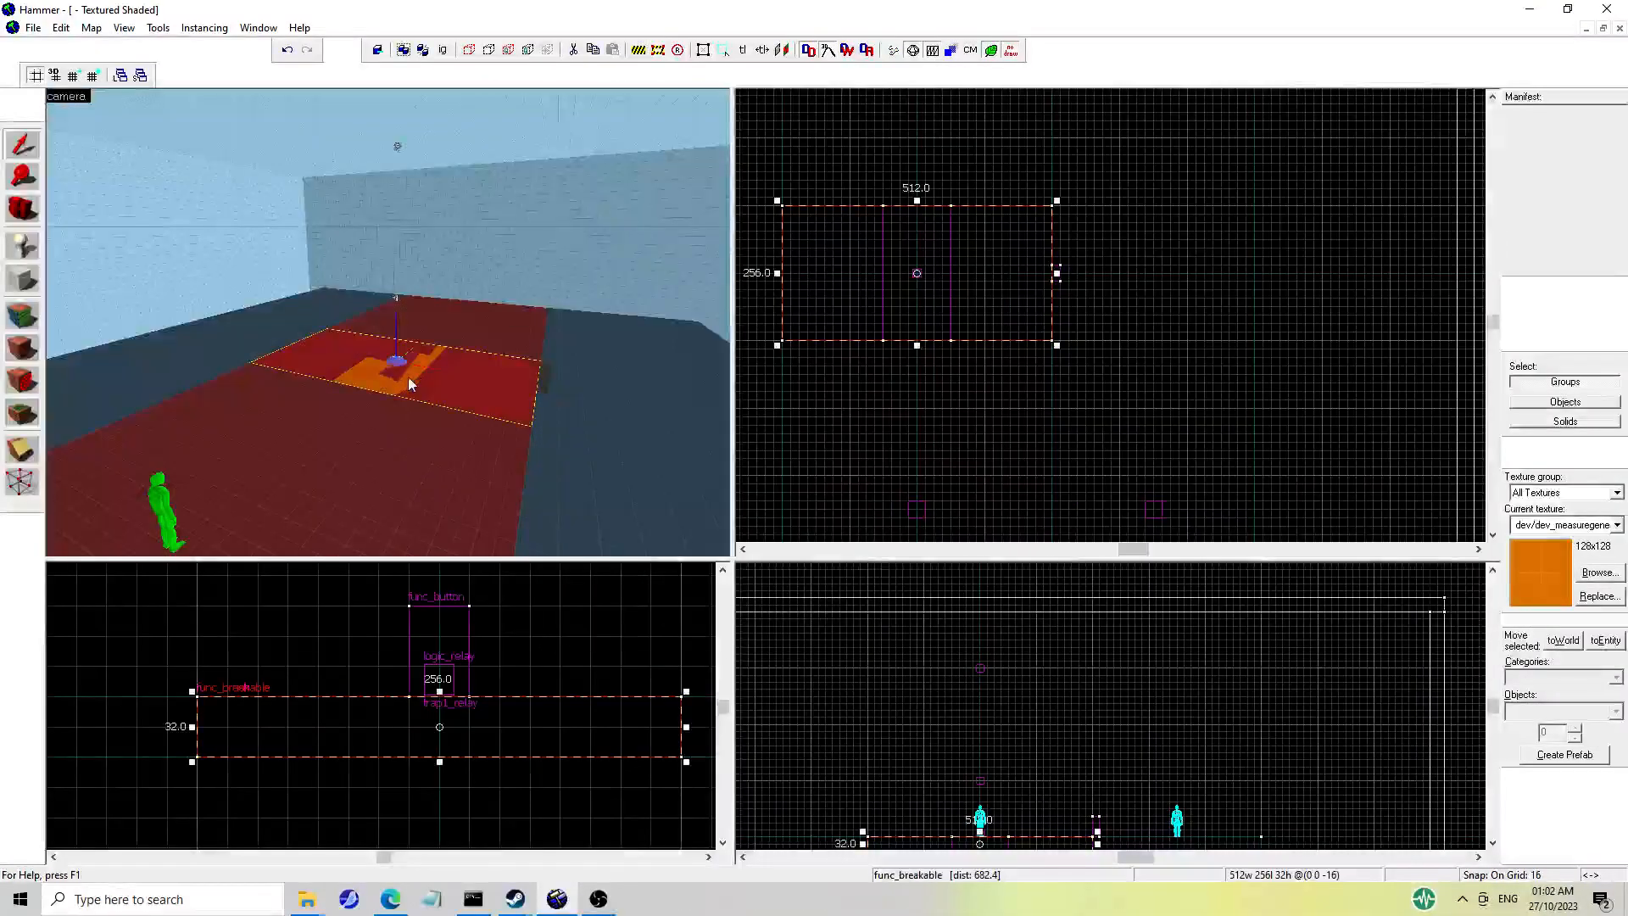
pyautogui.press('z')
pyautogui.press('w')
pyautogui.press('z')
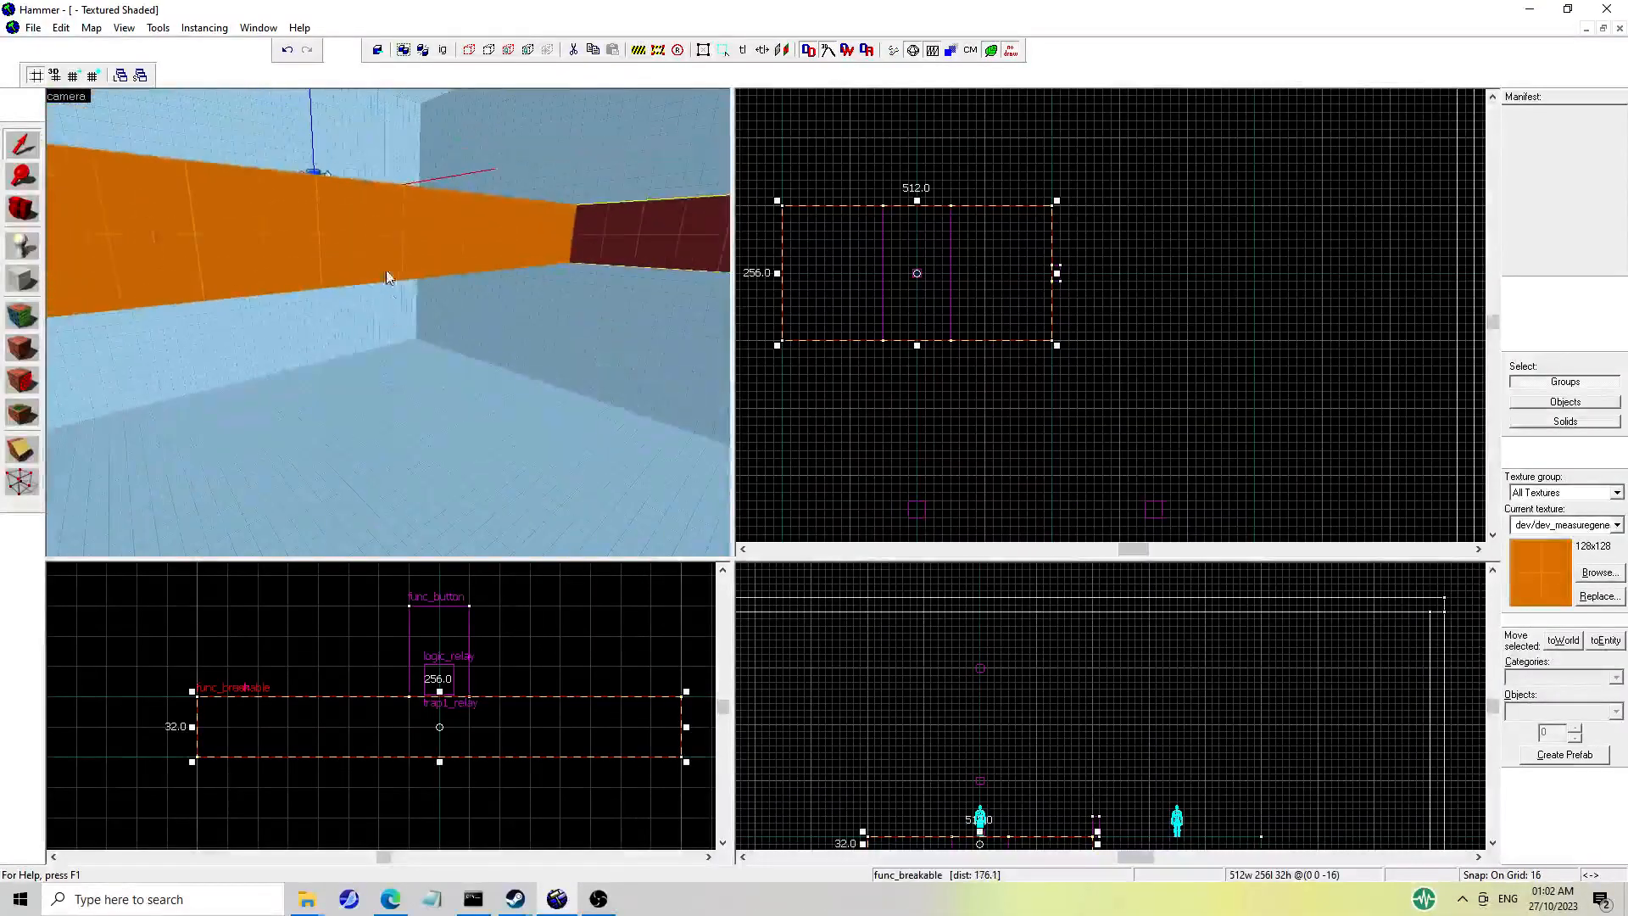
pyautogui.click(388, 285)
pyautogui.press('z')
pyautogui.press('s')
pyautogui.press('z')
pyautogui.click(509, 338)
pyautogui.click(419, 302)
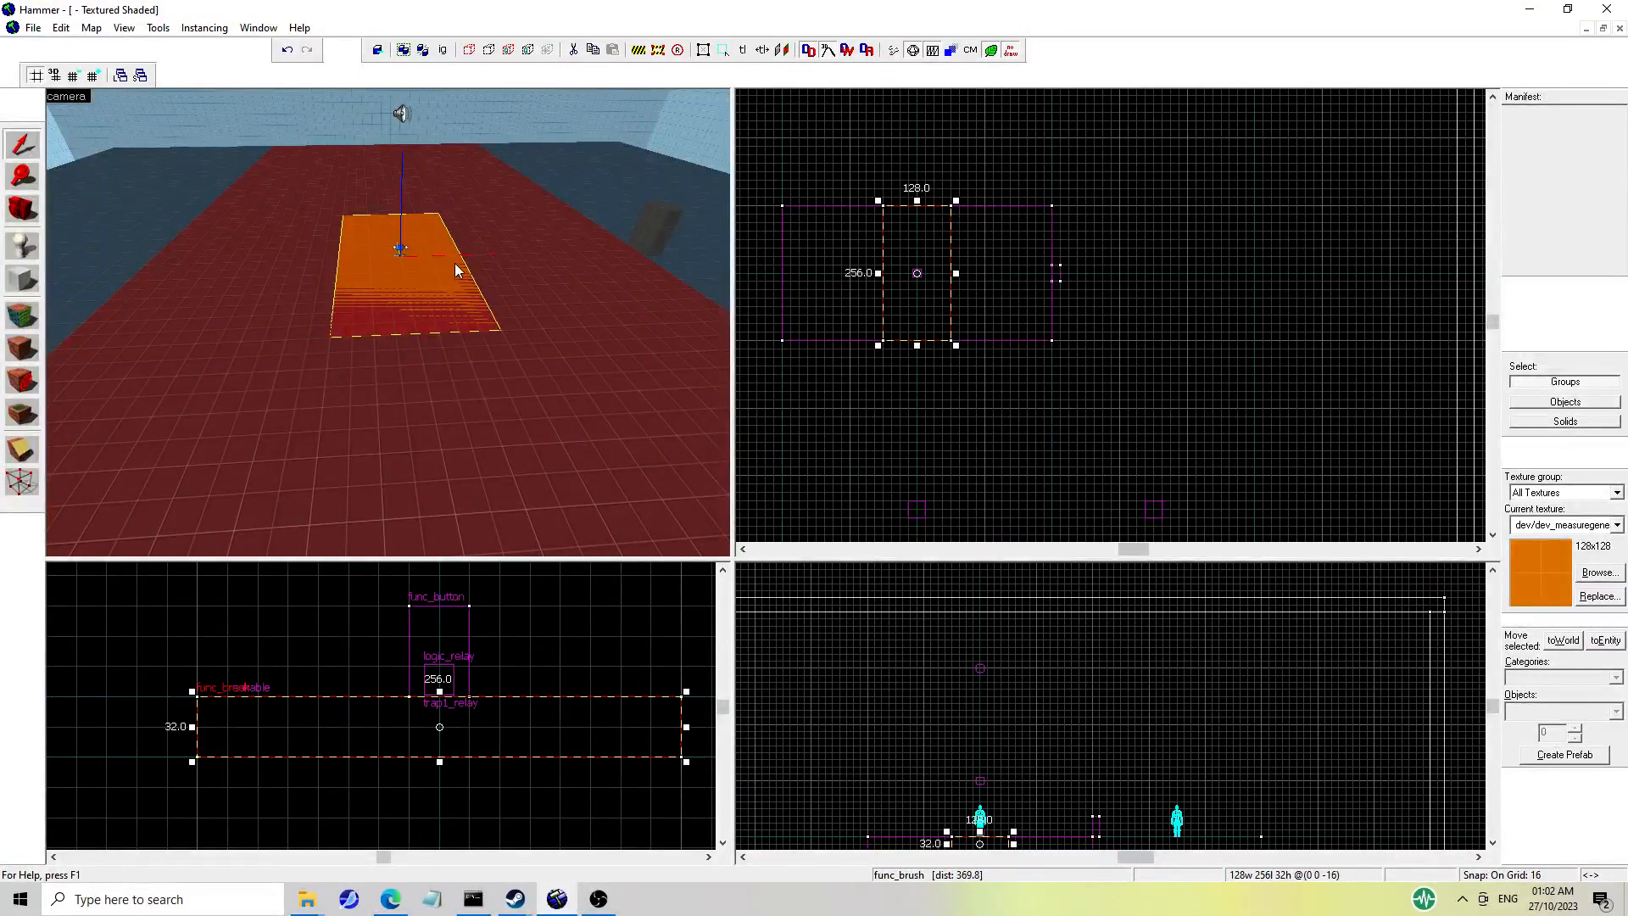
# Open the properties of the func_brush block from beneath the floor and check its Solidity options.
pyautogui.press('w')
pyautogui.press('z')
pyautogui.press('z')
pyautogui.doubleClick(439, 278)
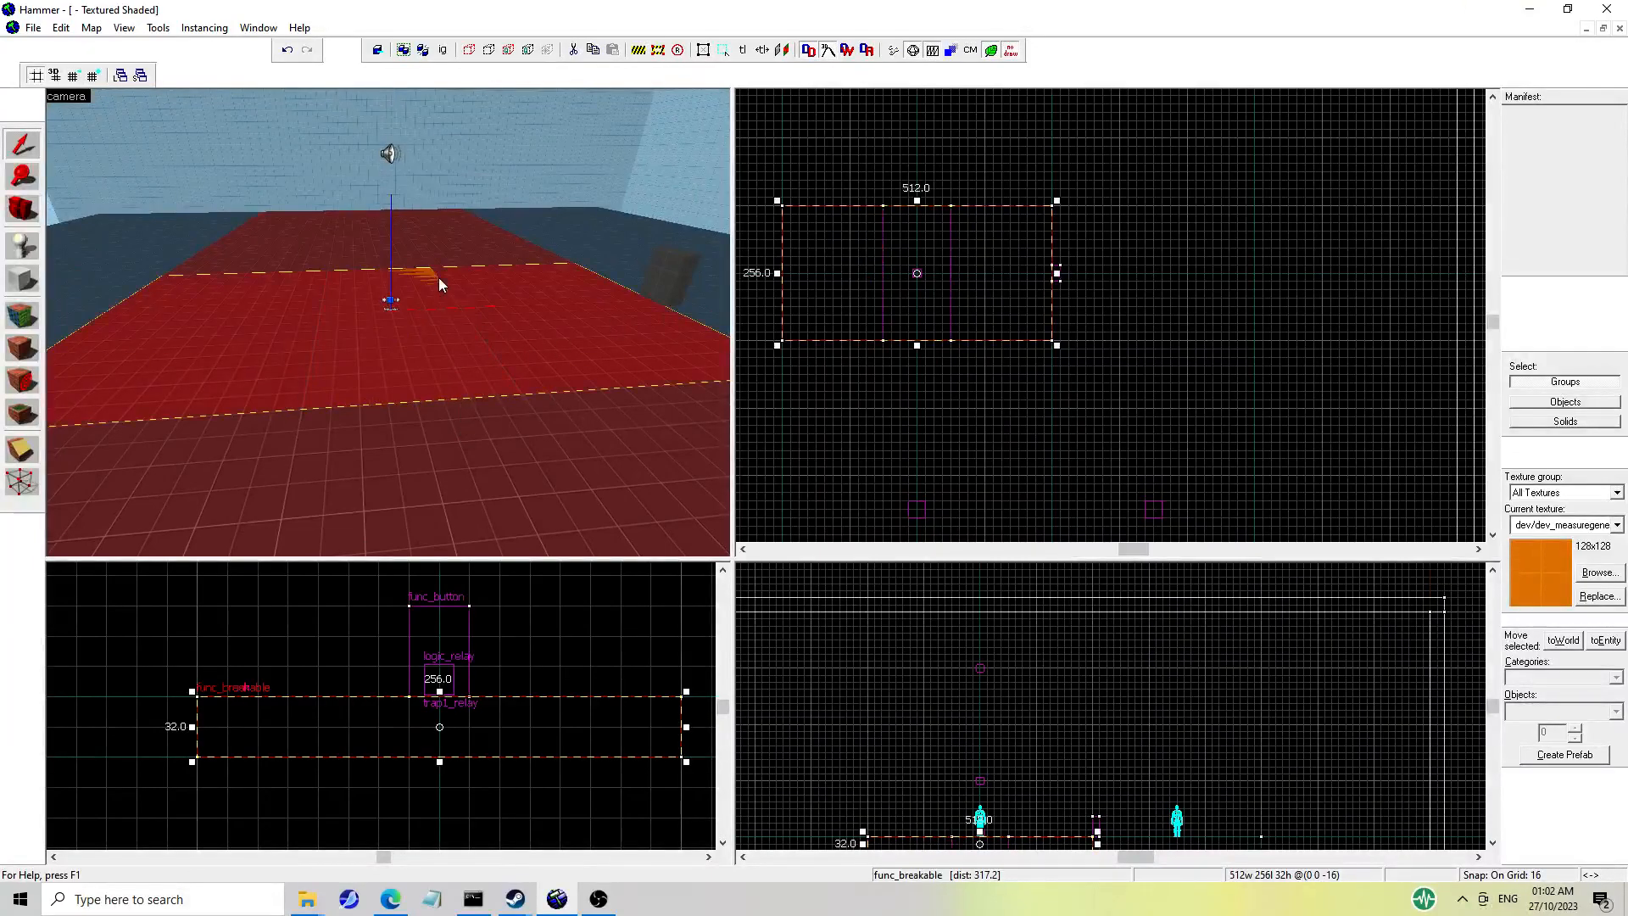
pyautogui.press('z')
pyautogui.press('w')
pyautogui.press('w')
pyautogui.press('z')
pyautogui.click(388, 322)
pyautogui.click(792, 526)
pyautogui.click(744, 573)
pyautogui.click(743, 562)
pyautogui.click(1059, 368)
pyautogui.click(763, 411)
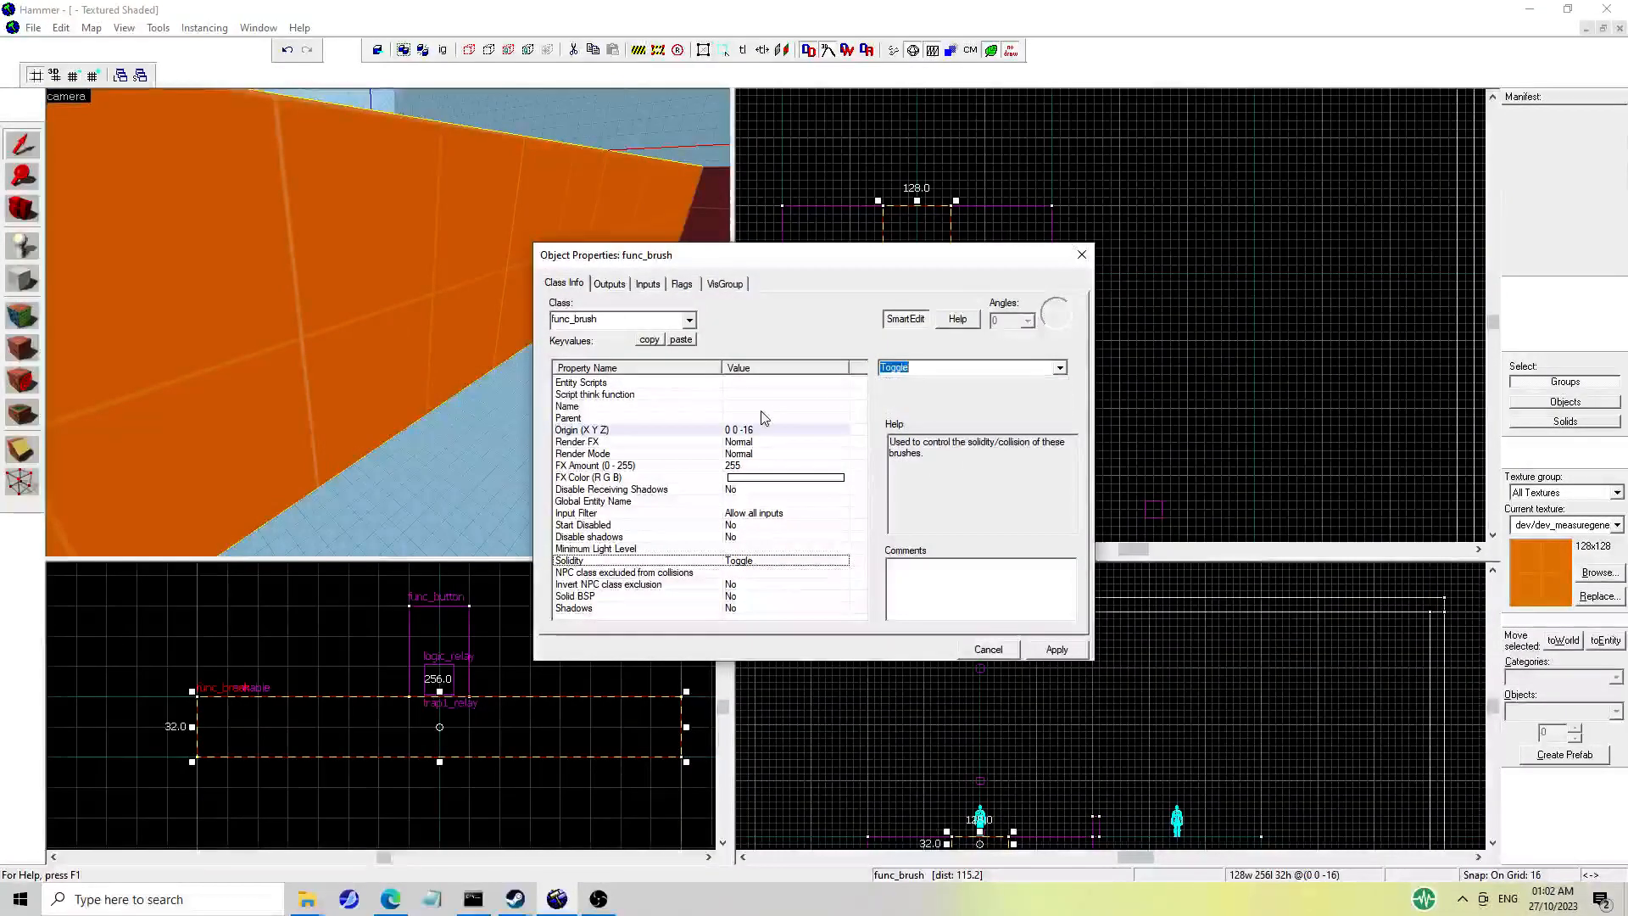
# Set the func_brush's Start Disabled option to Yes and name the entity trap1_brush.
pyautogui.click(738, 525)
pyautogui.click(1059, 367)
pyautogui.click(1039, 394)
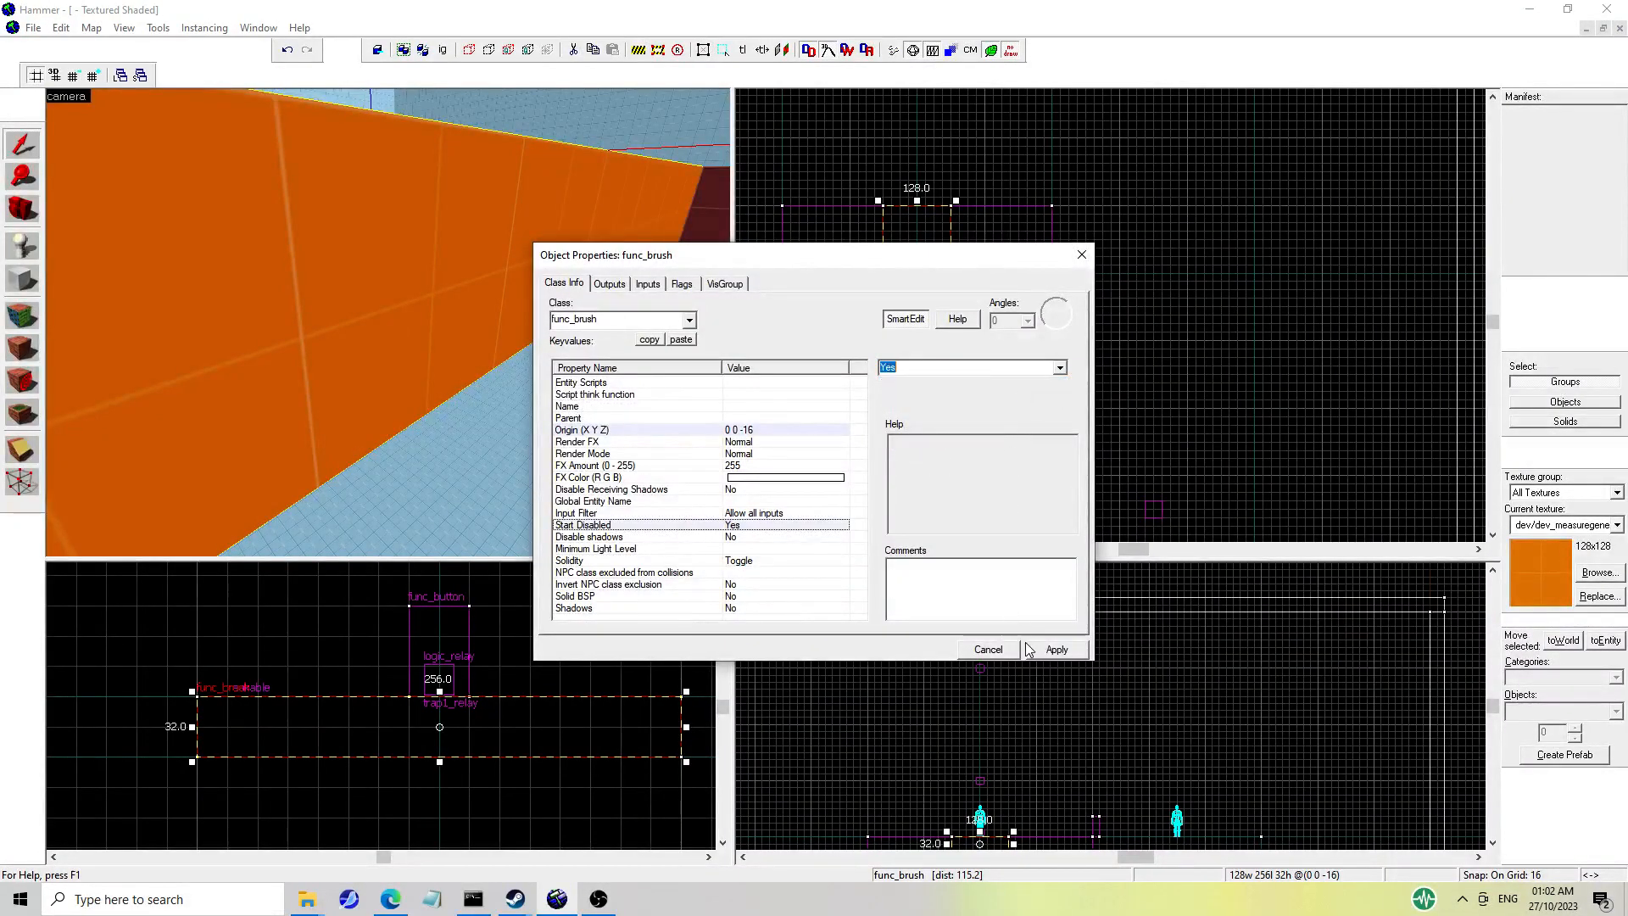
pyautogui.click(688, 406)
pyautogui.click(924, 368)
pyautogui.write('trap1')
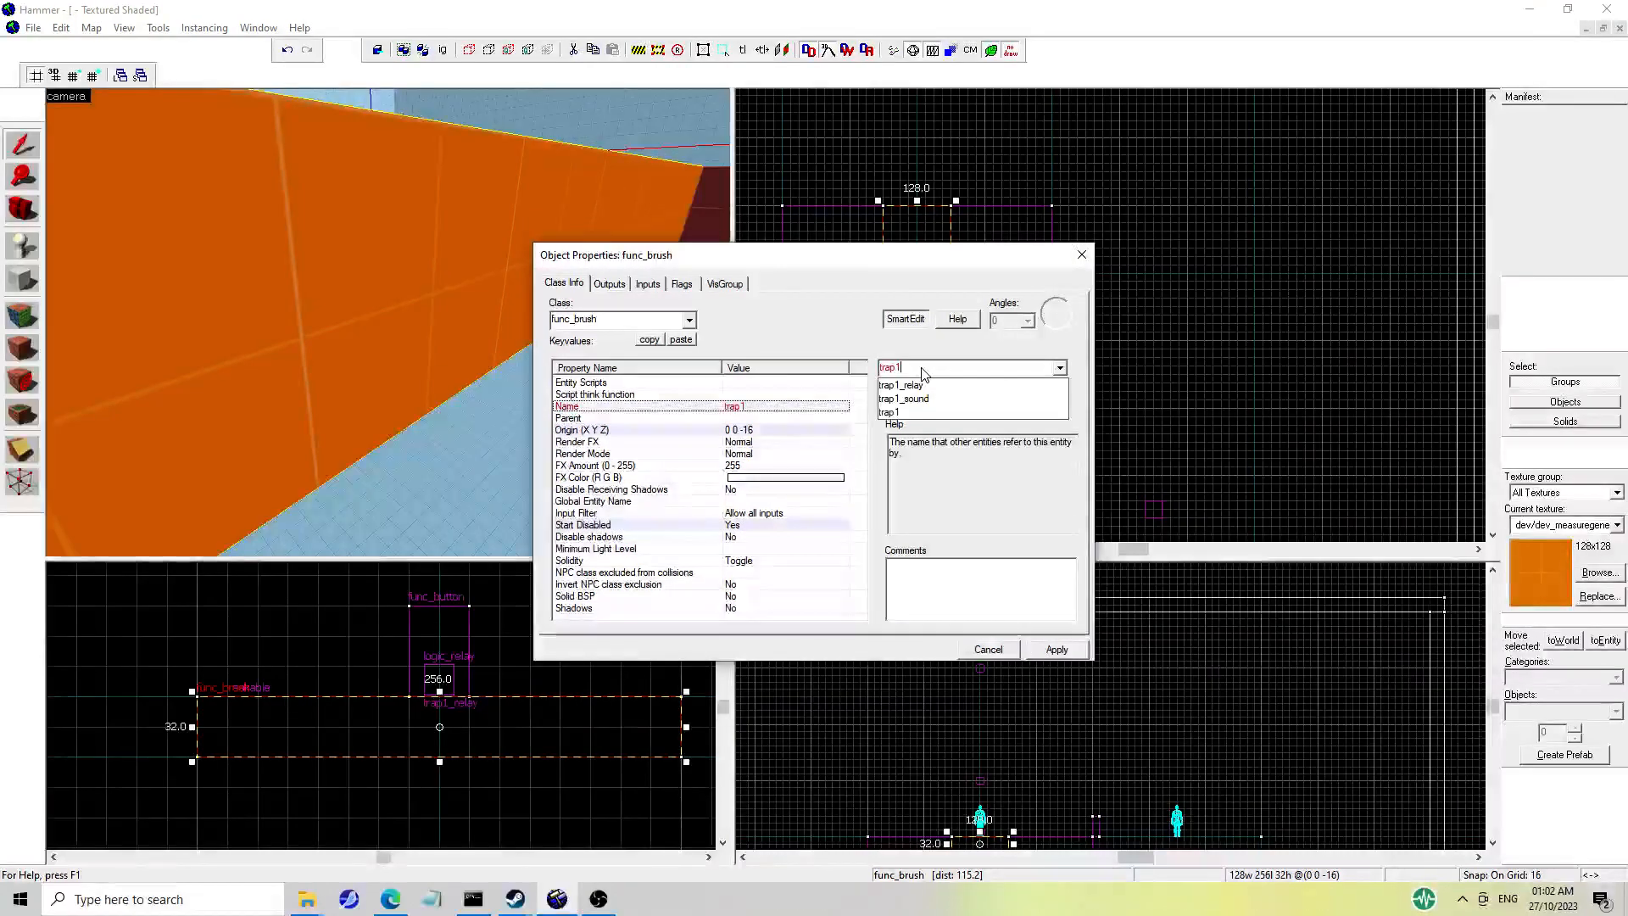
pyautogui.write('_vbush')
pyautogui.press('Return')
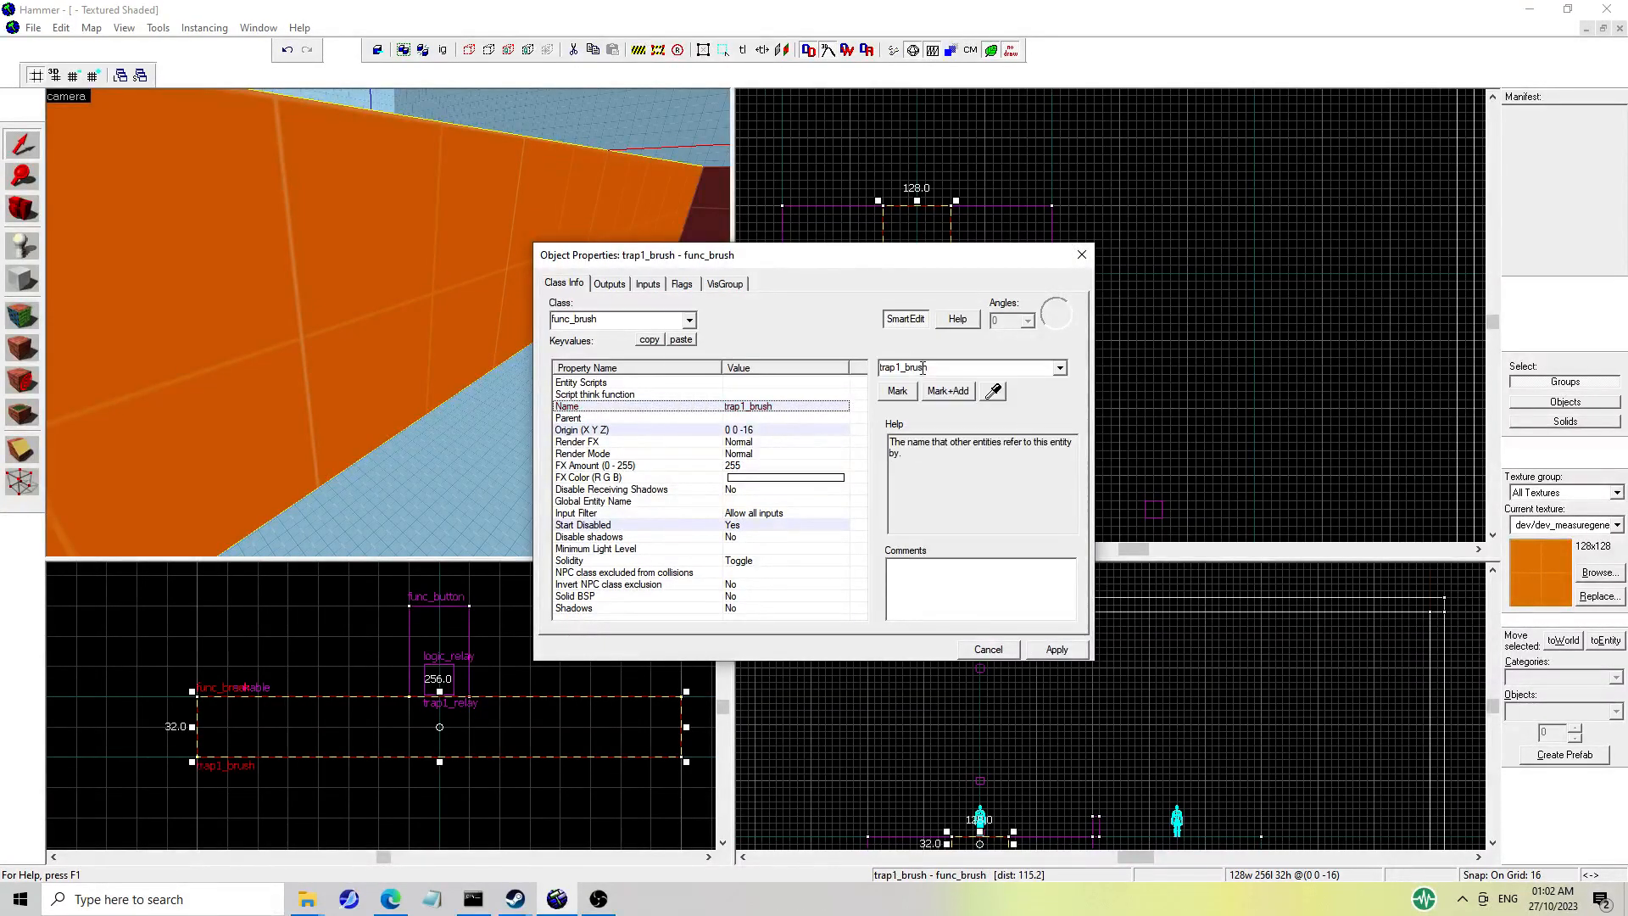
pyautogui.click(1086, 260)
# Name the func_breakable floor section trap1_breakable.
pyautogui.press('z')
pyautogui.press('s')
pyautogui.press('z')
pyautogui.doubleClick(495, 318)
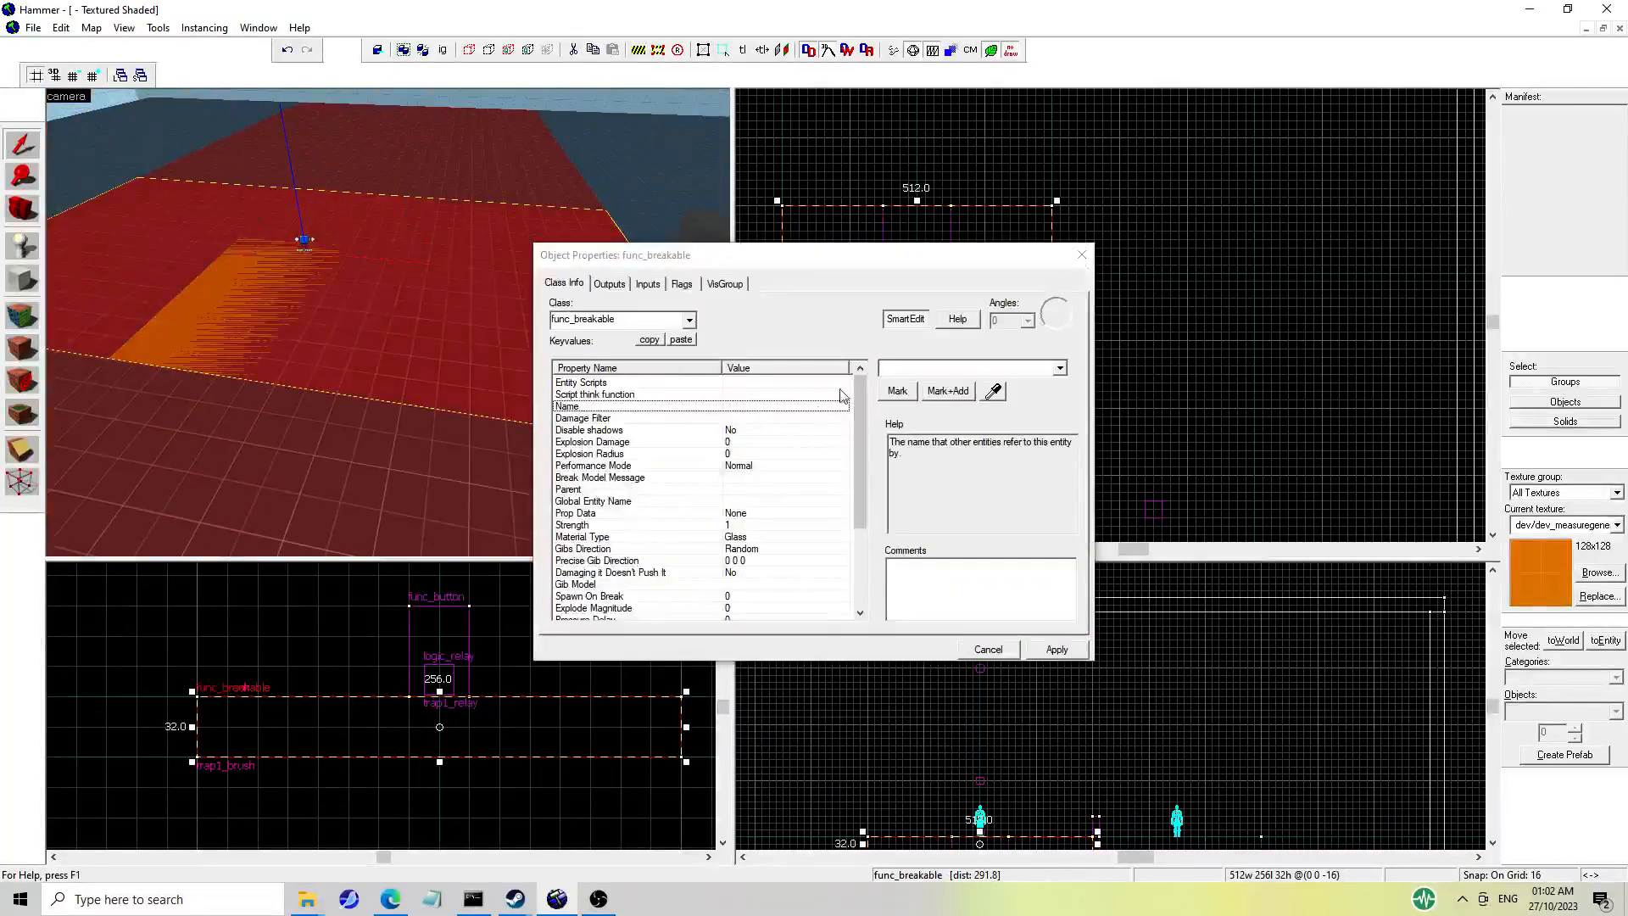
pyautogui.click(899, 367)
pyautogui.write('trap1_breakable')
pyautogui.press('Return')
# Delete the extra output of trap1_relay and make its OnTrigger output send Break to trap1_breakable.
pyautogui.click(303, 238)
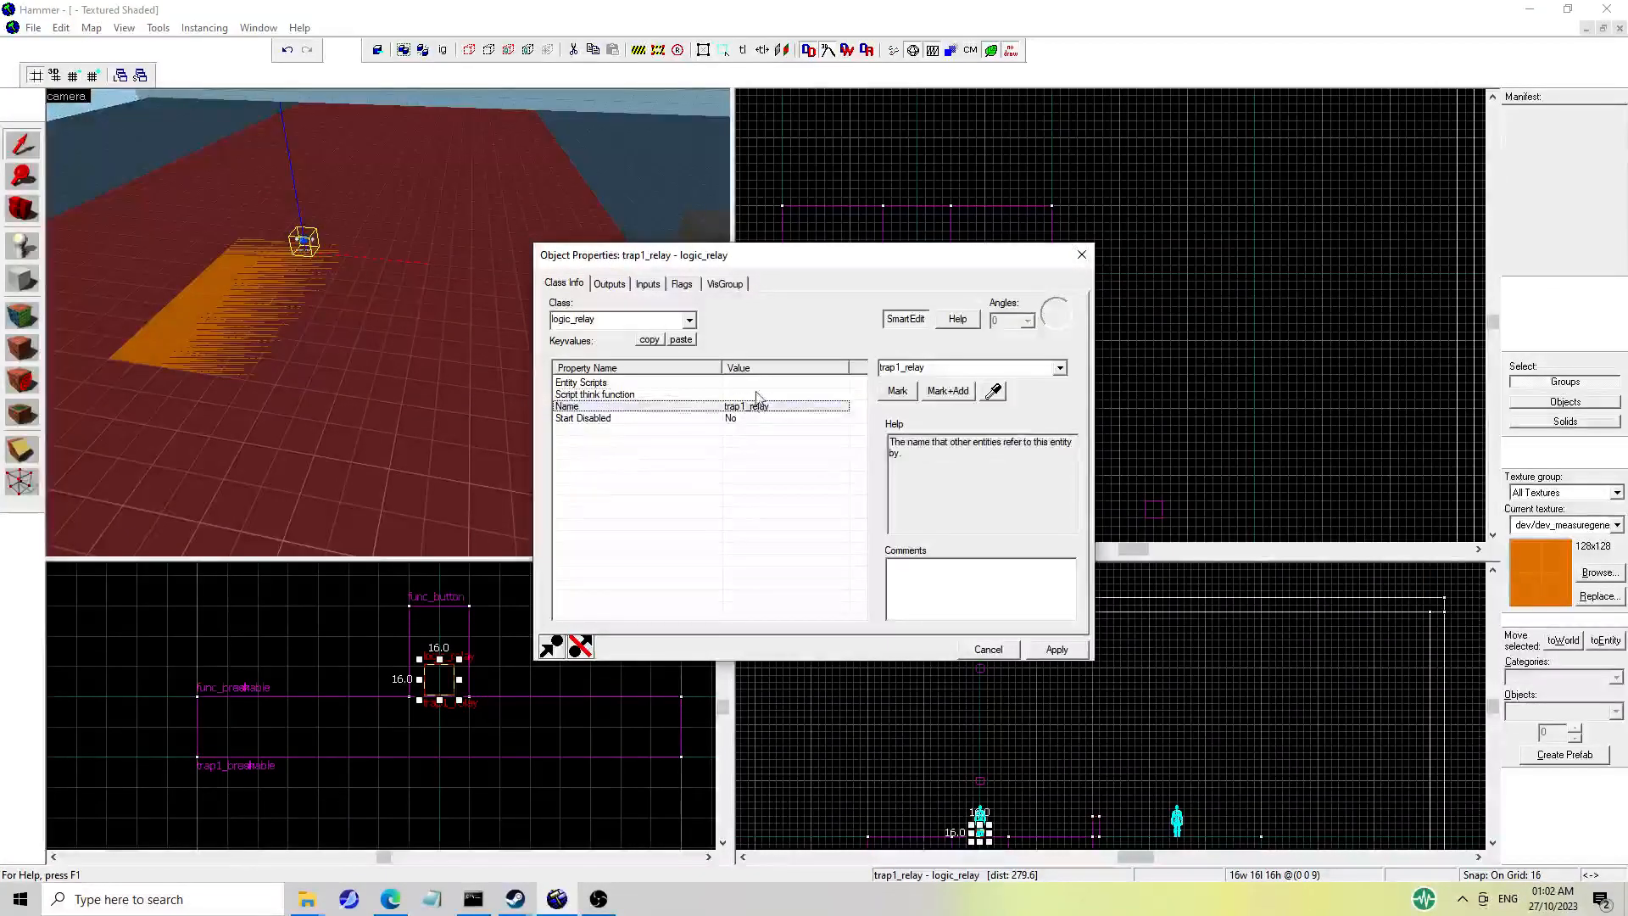
pyautogui.click(609, 283)
pyautogui.click(829, 611)
pyautogui.doubleClick(716, 517)
pyautogui.write('trap1_br')
pyautogui.click(715, 537)
pyautogui.press('Tab')
pyautogui.write('Br')
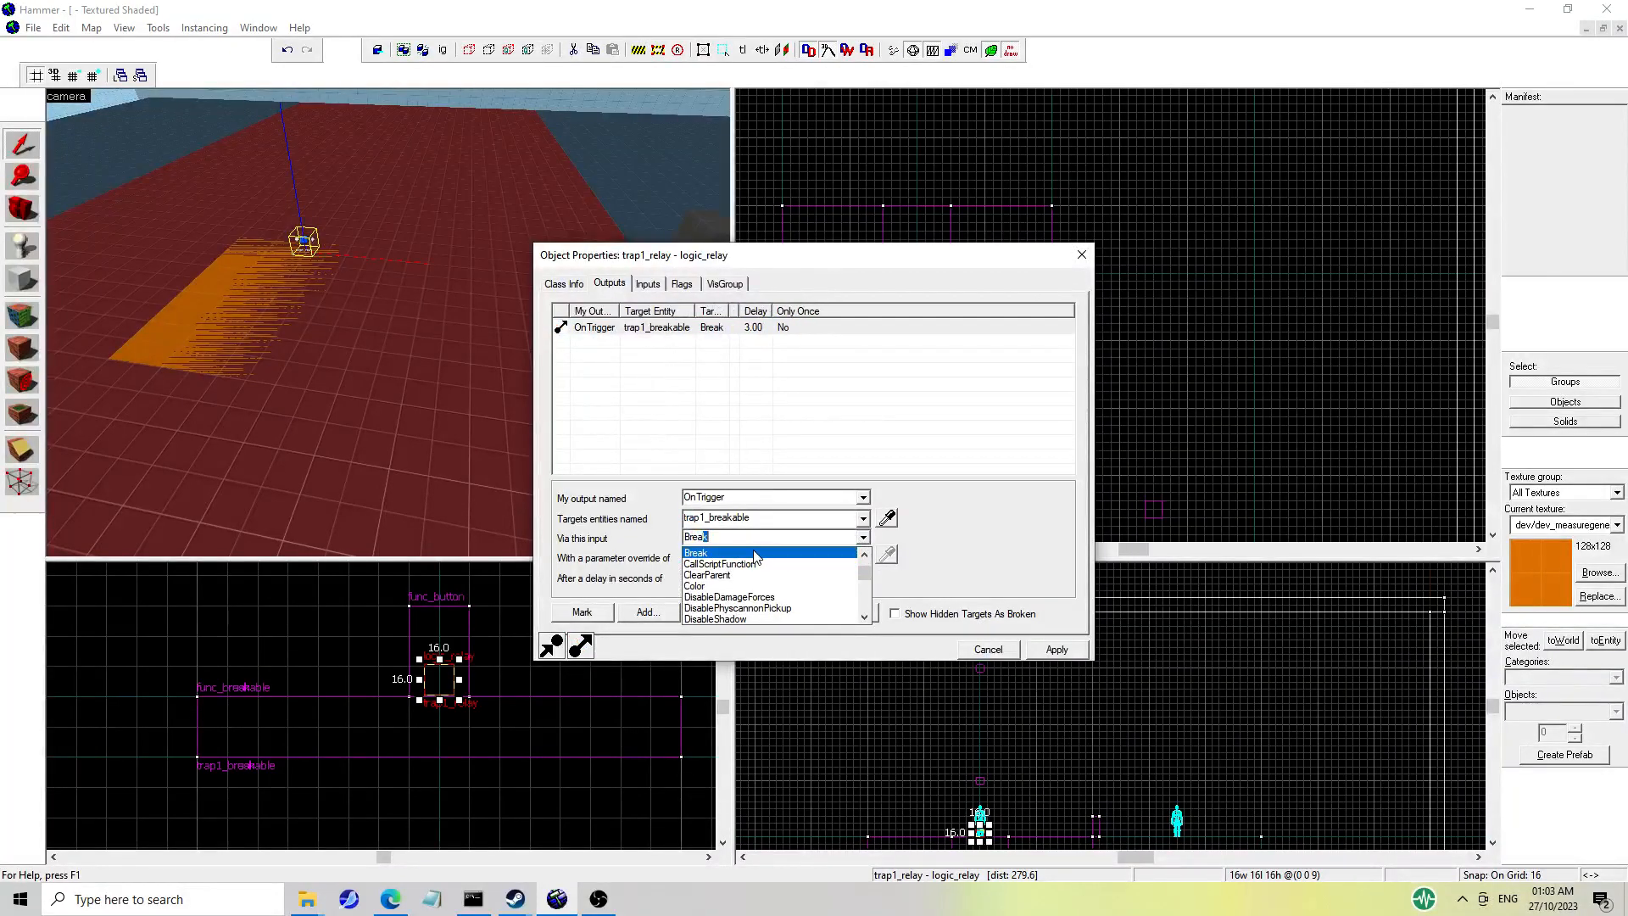
pyautogui.click(829, 552)
pyautogui.click(862, 537)
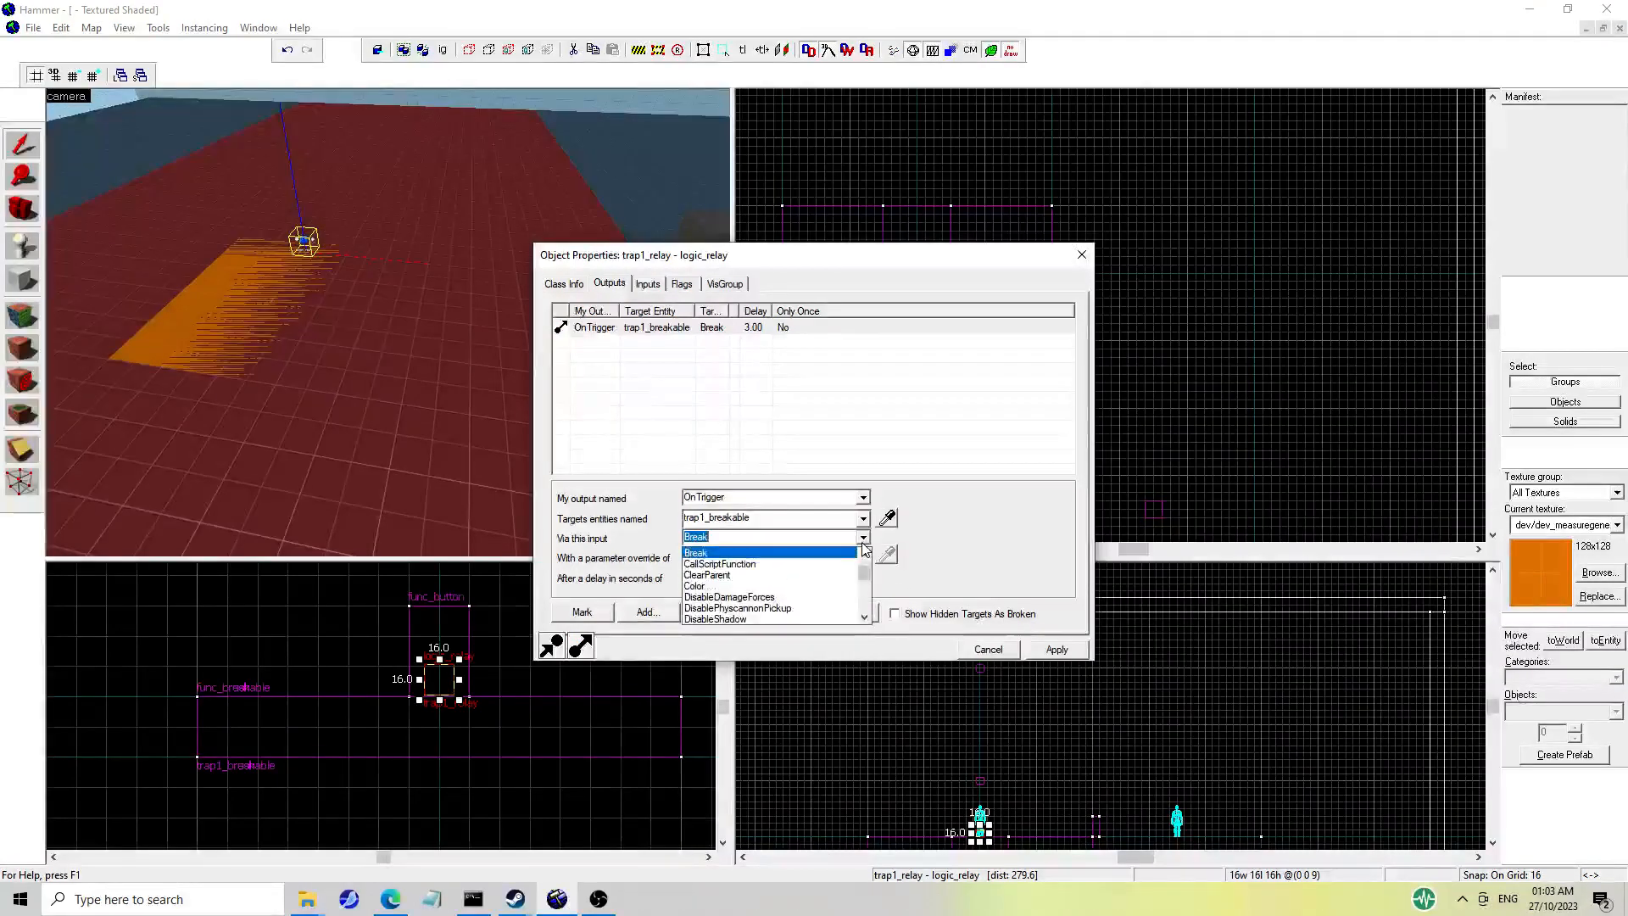
pyautogui.scroll(1, 793, 585)
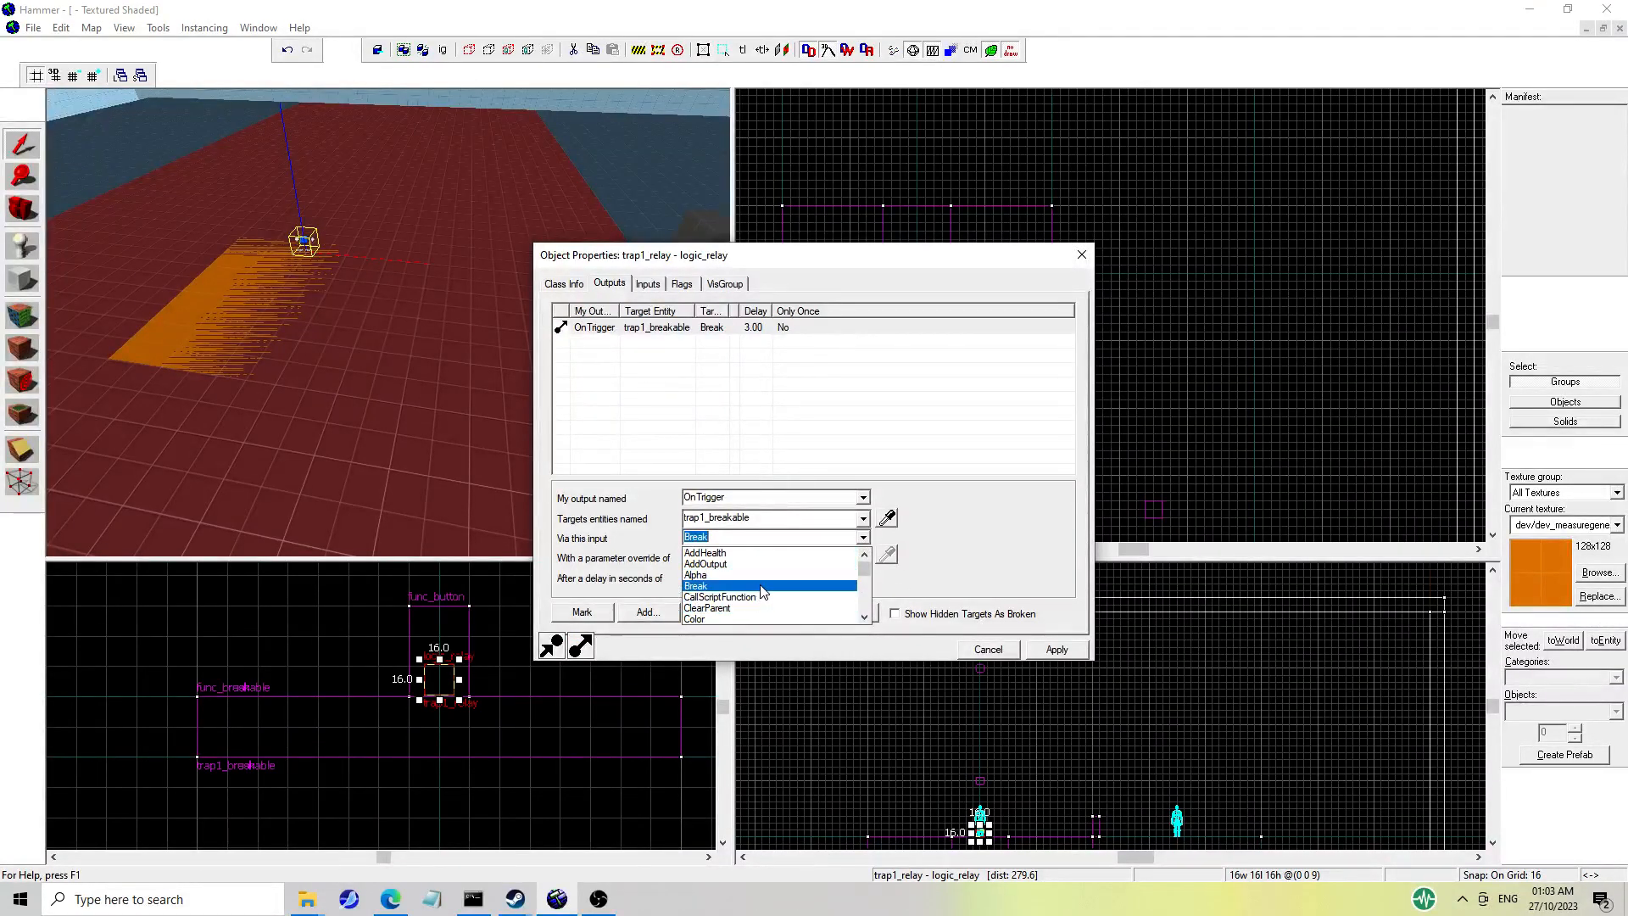
pyautogui.click(760, 591)
pyautogui.click(1049, 650)
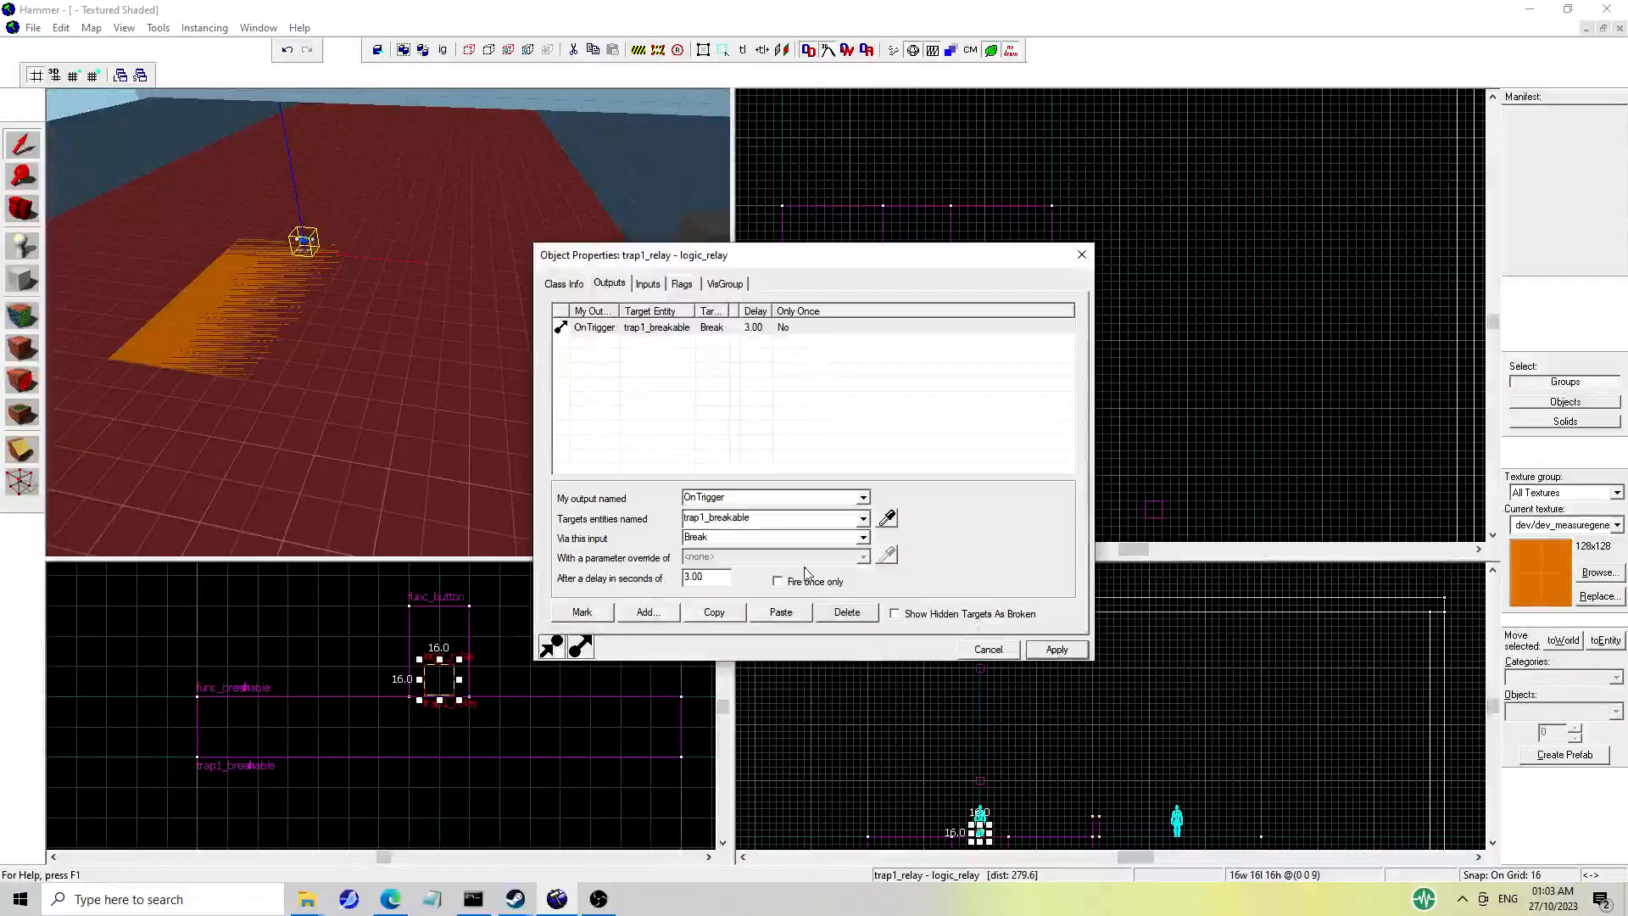
# Set the delay of trap1_relay's Break output to 0.00 seconds.
pyautogui.write('0-')
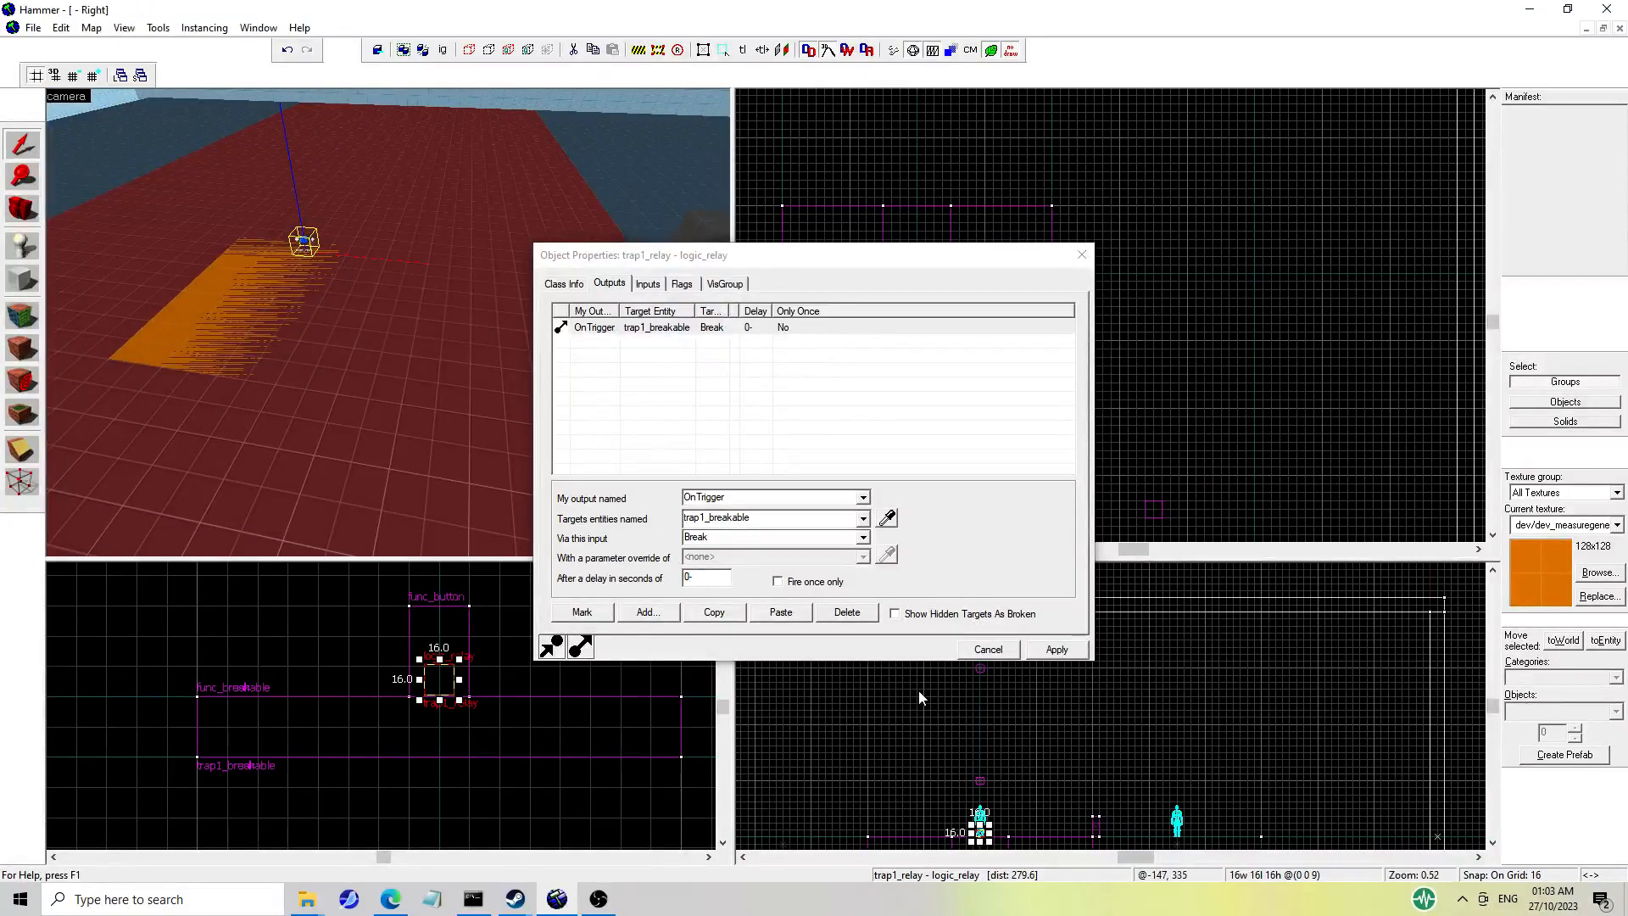
pyautogui.moveTo(688, 578); pyautogui.dragTo(692, 580)
pyautogui.click(1053, 649)
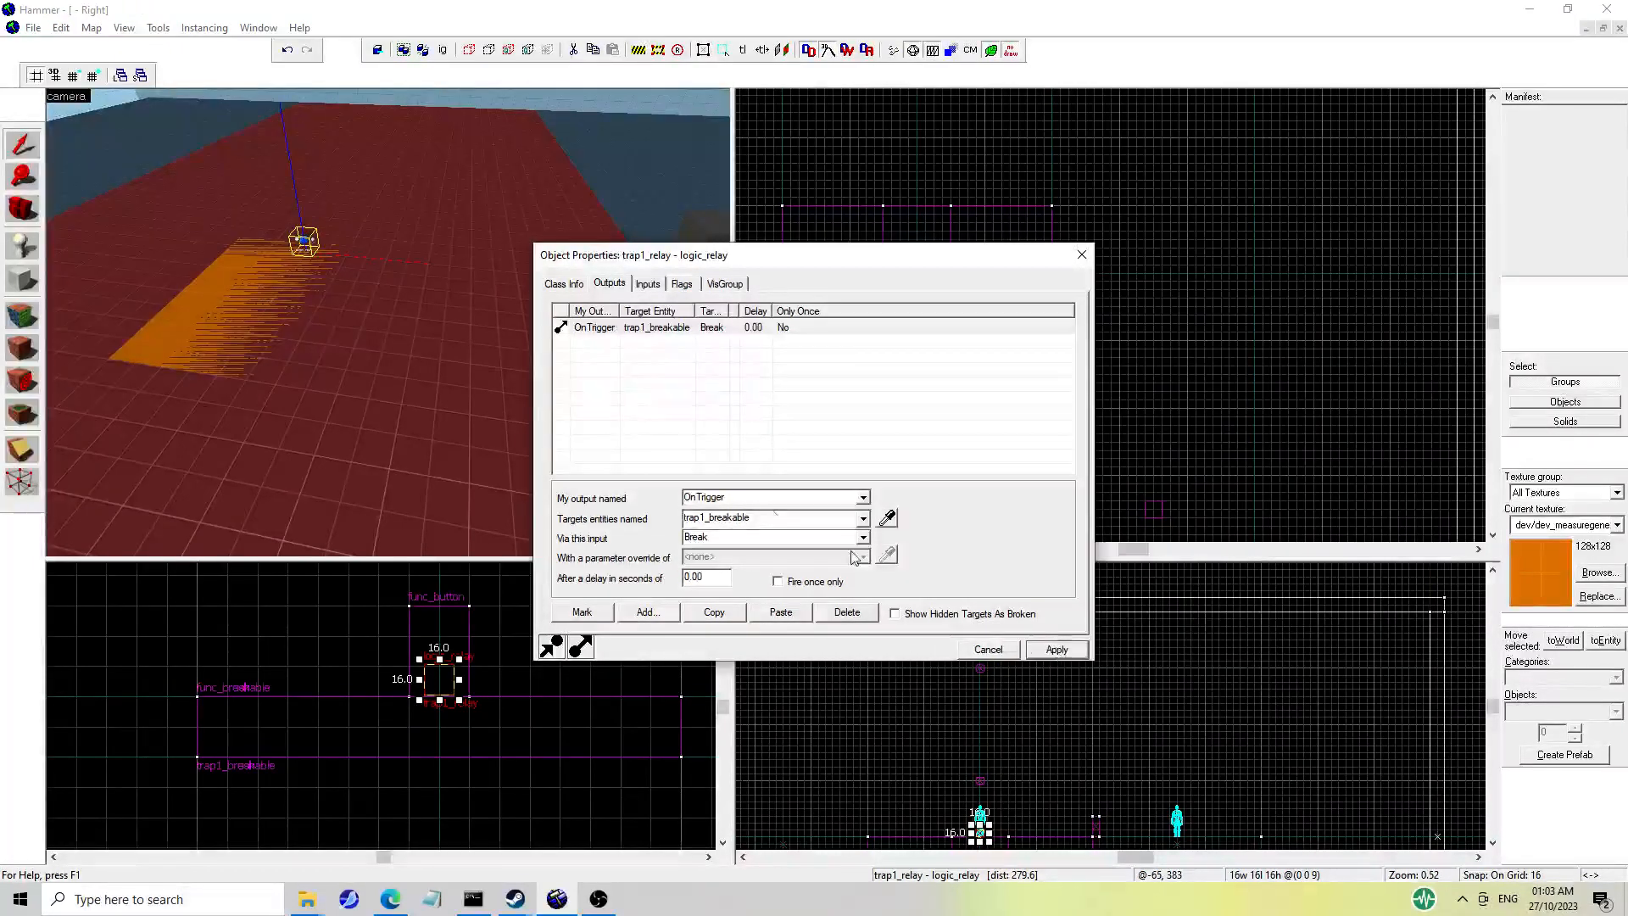
# Change the Material Type of trap1_breakable to Metal and close its properties.
pyautogui.click(375, 313)
pyautogui.click(557, 284)
pyautogui.click(759, 466)
pyautogui.click(738, 526)
pyautogui.click(733, 535)
pyautogui.click(1060, 369)
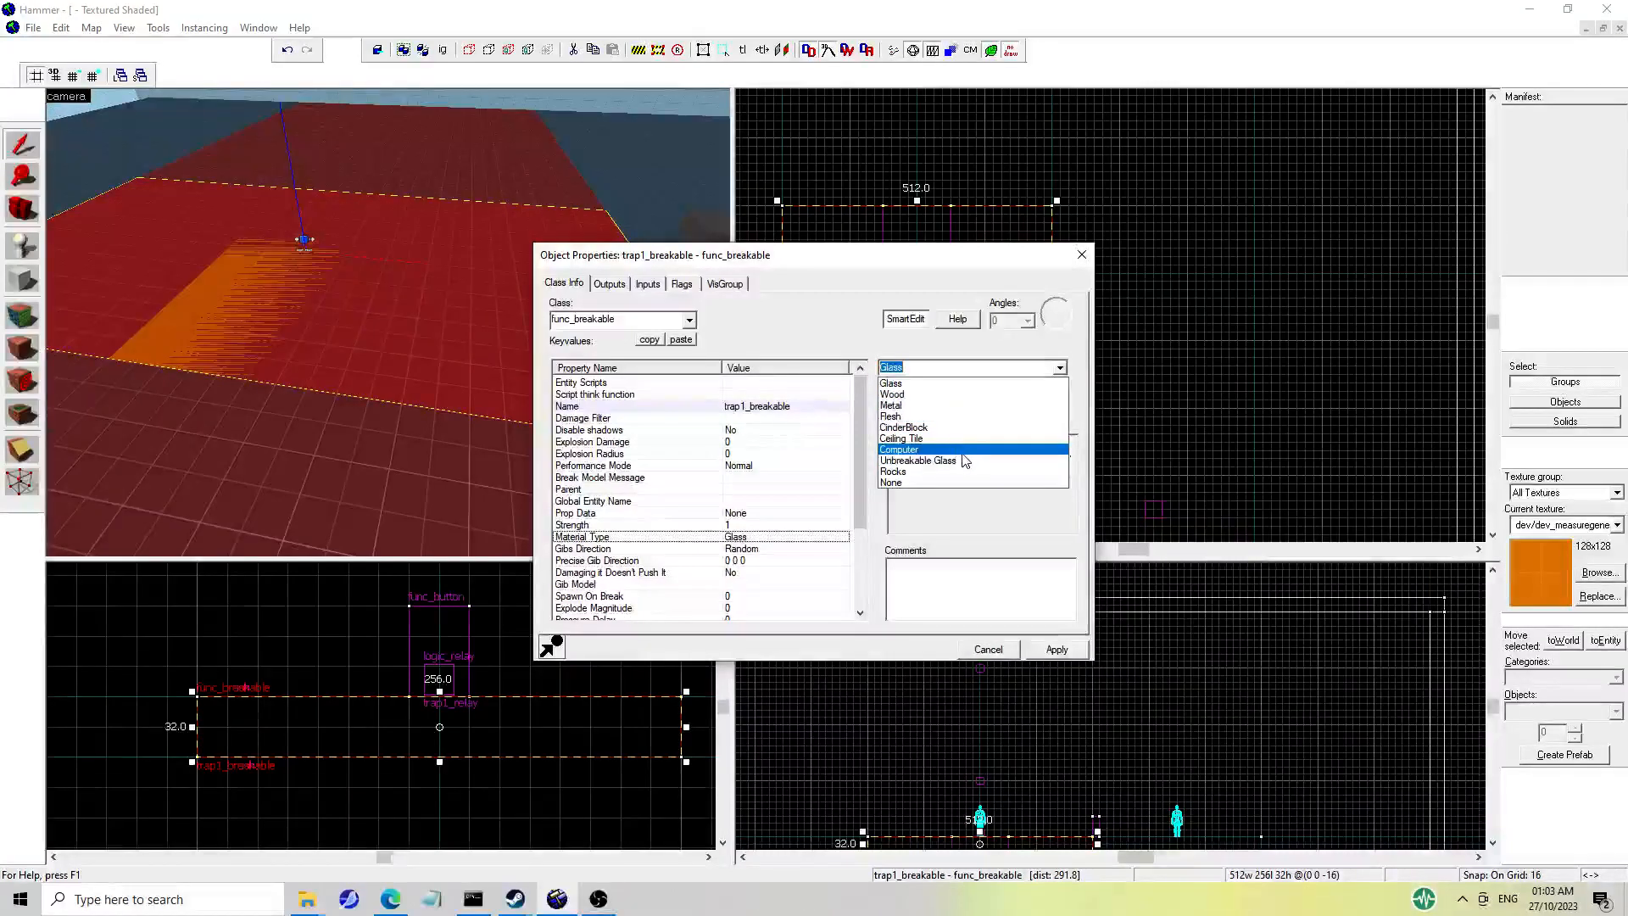
pyautogui.click(932, 405)
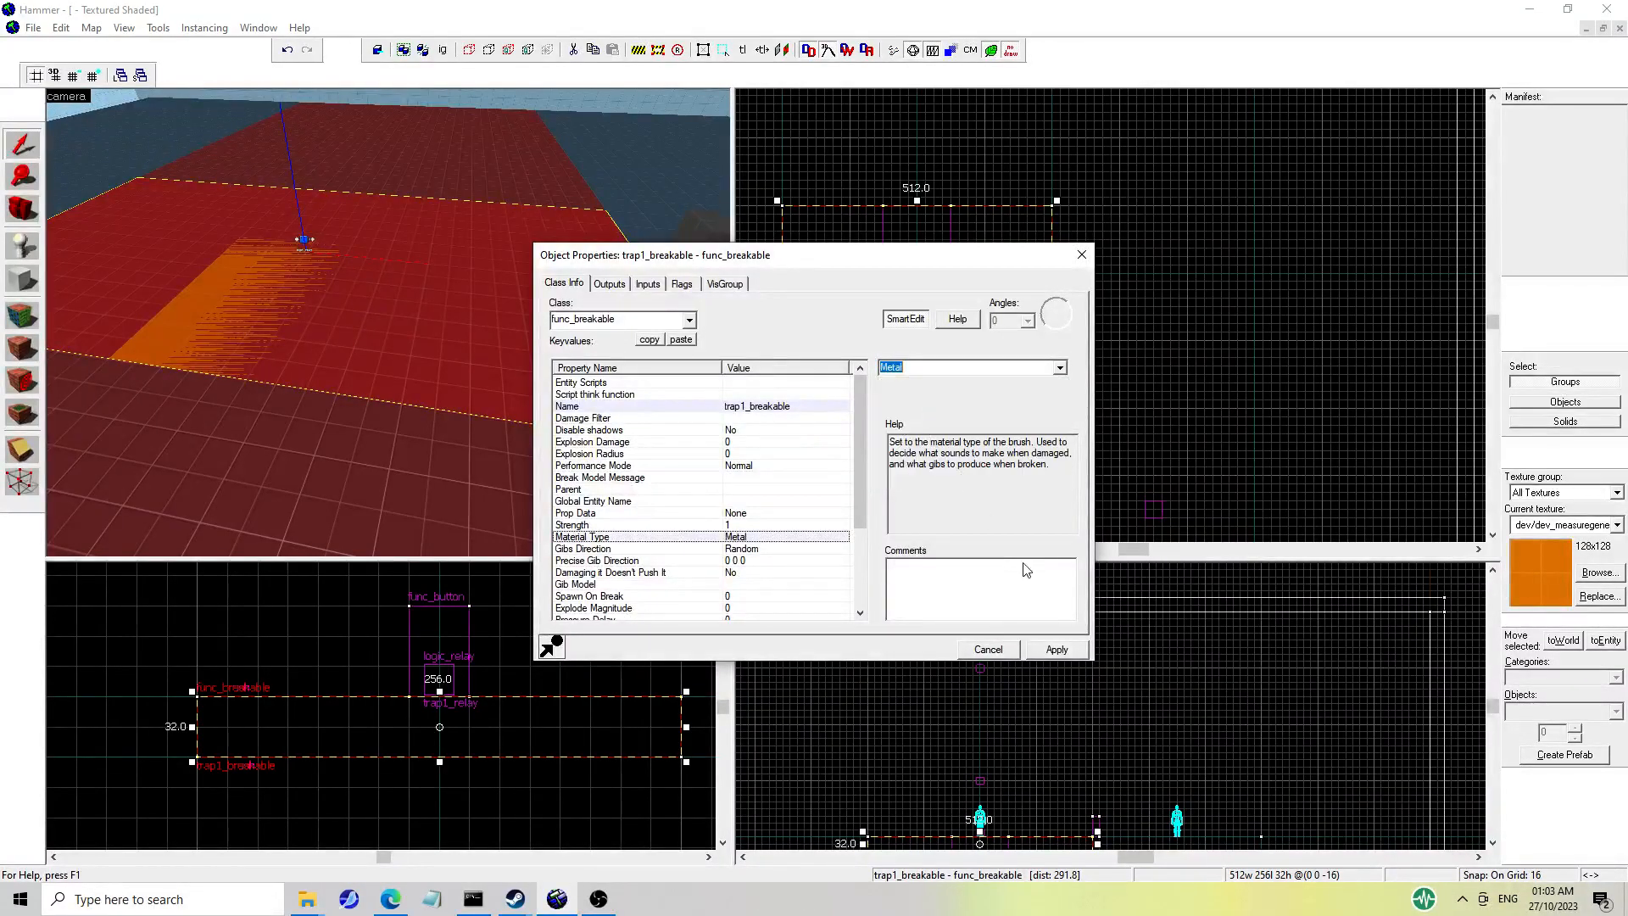
pyautogui.click(323, 464)
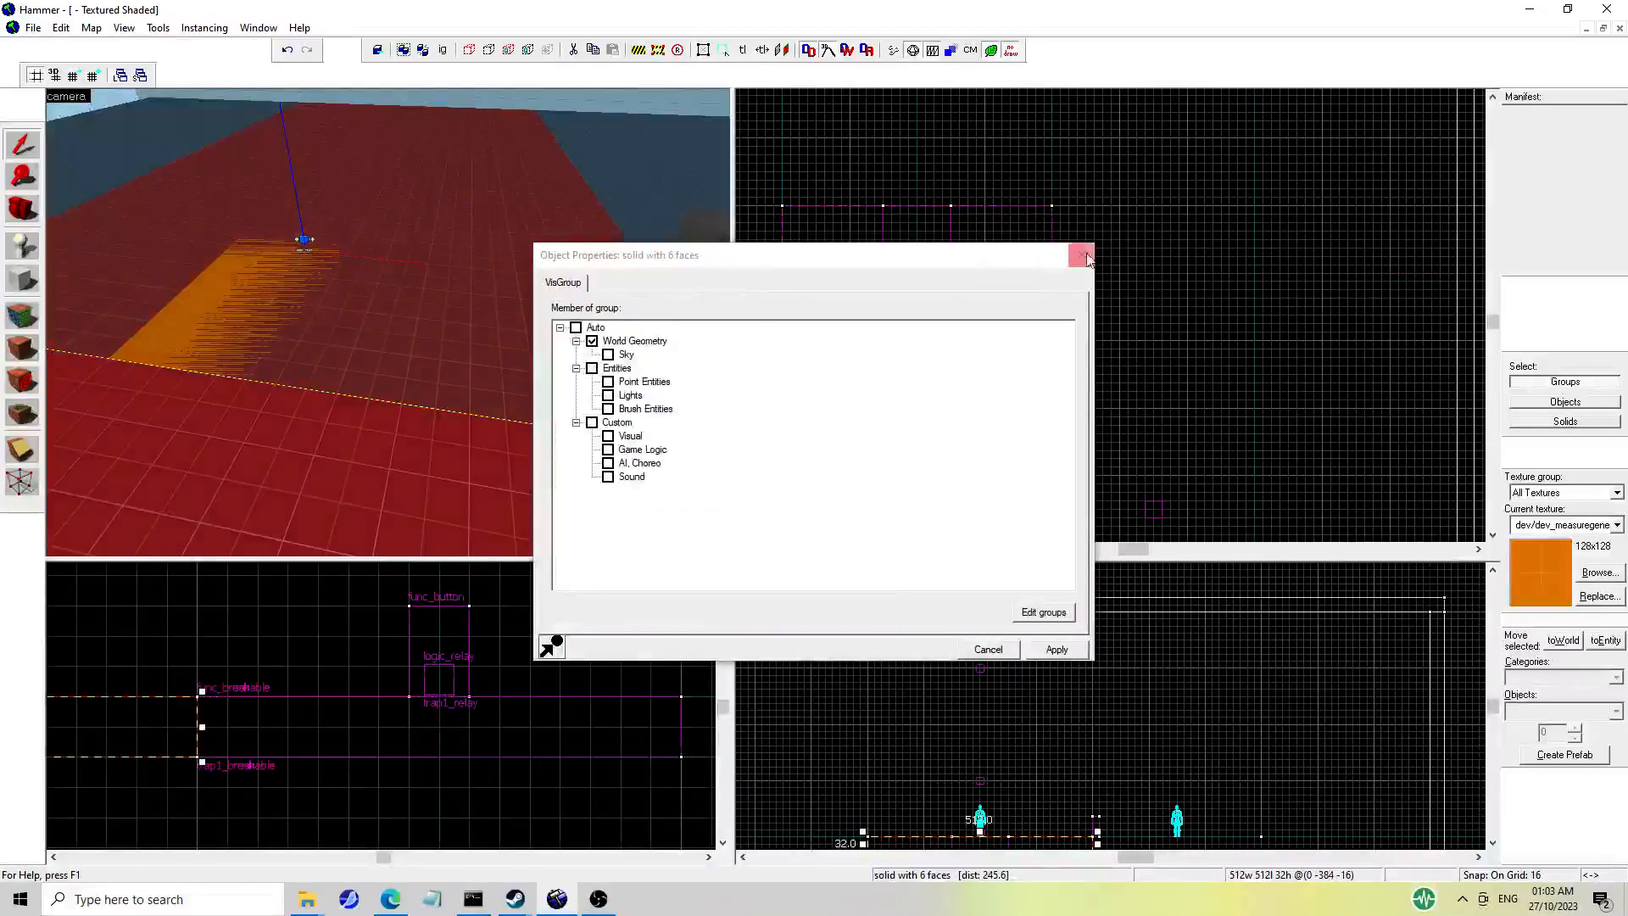
pyautogui.click(1082, 255)
# Duplicate trap1_relay's Break output and set the copy to target trap1_brush with a 3-second delay and its own input.
pyautogui.doubleClick(304, 241)
pyautogui.click(609, 283)
pyautogui.click(781, 612)
pyautogui.click(717, 343)
pyautogui.doubleClick(712, 578)
pyautogui.write('3')
pyautogui.click(863, 518)
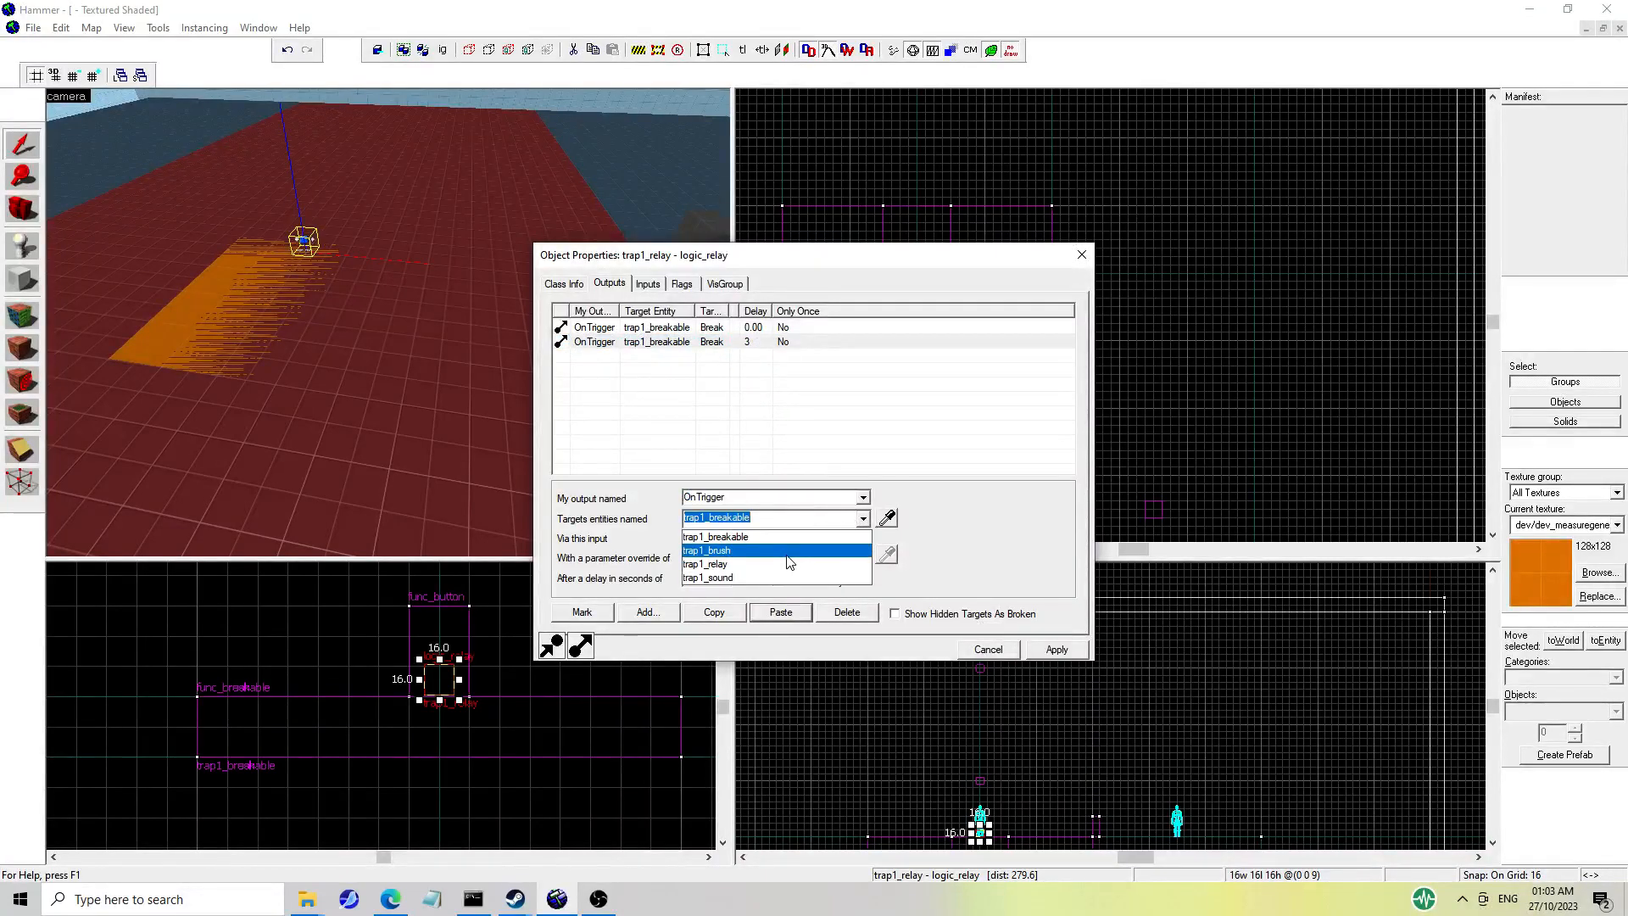
pyautogui.click(789, 551)
pyautogui.click(863, 537)
pyautogui.click(721, 585)
pyautogui.click(1056, 650)
pyautogui.click(1082, 255)
# Create a block 2048 wide, 256 long and 256 high along the bottom of the room, beneath the breakable floor.
pyautogui.click(607, 278)
pyautogui.press('z')
pyautogui.press('z')
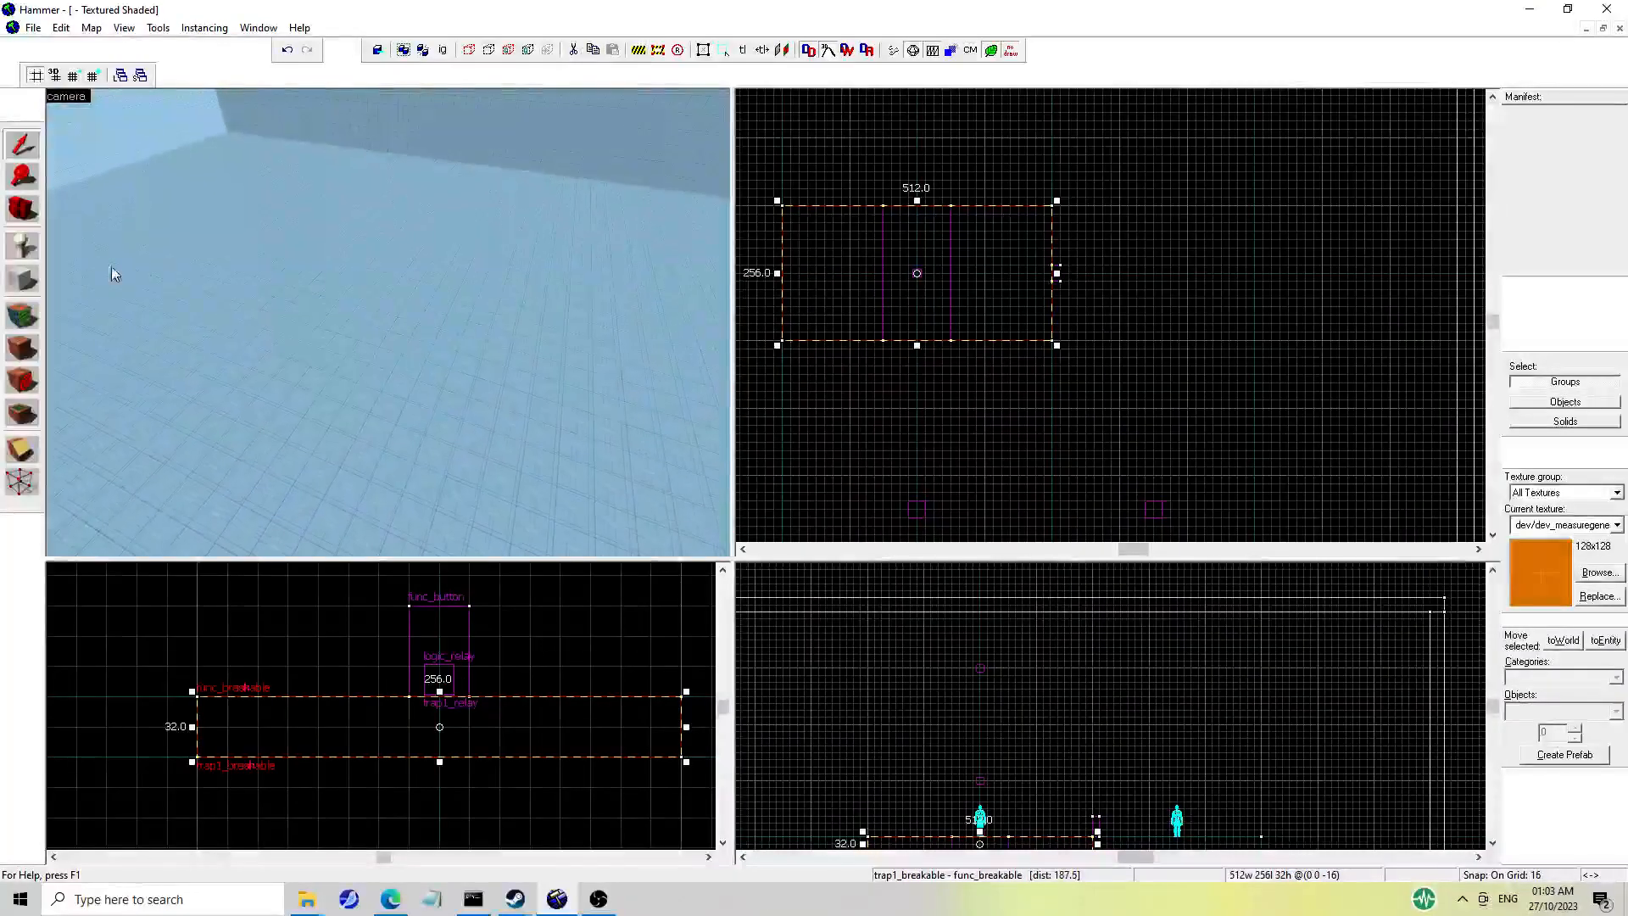
pyautogui.click(22, 278)
pyautogui.moveTo(781, 212); pyautogui.dragTo(1051, 344)
pyautogui.scroll(-3, 966, 717)
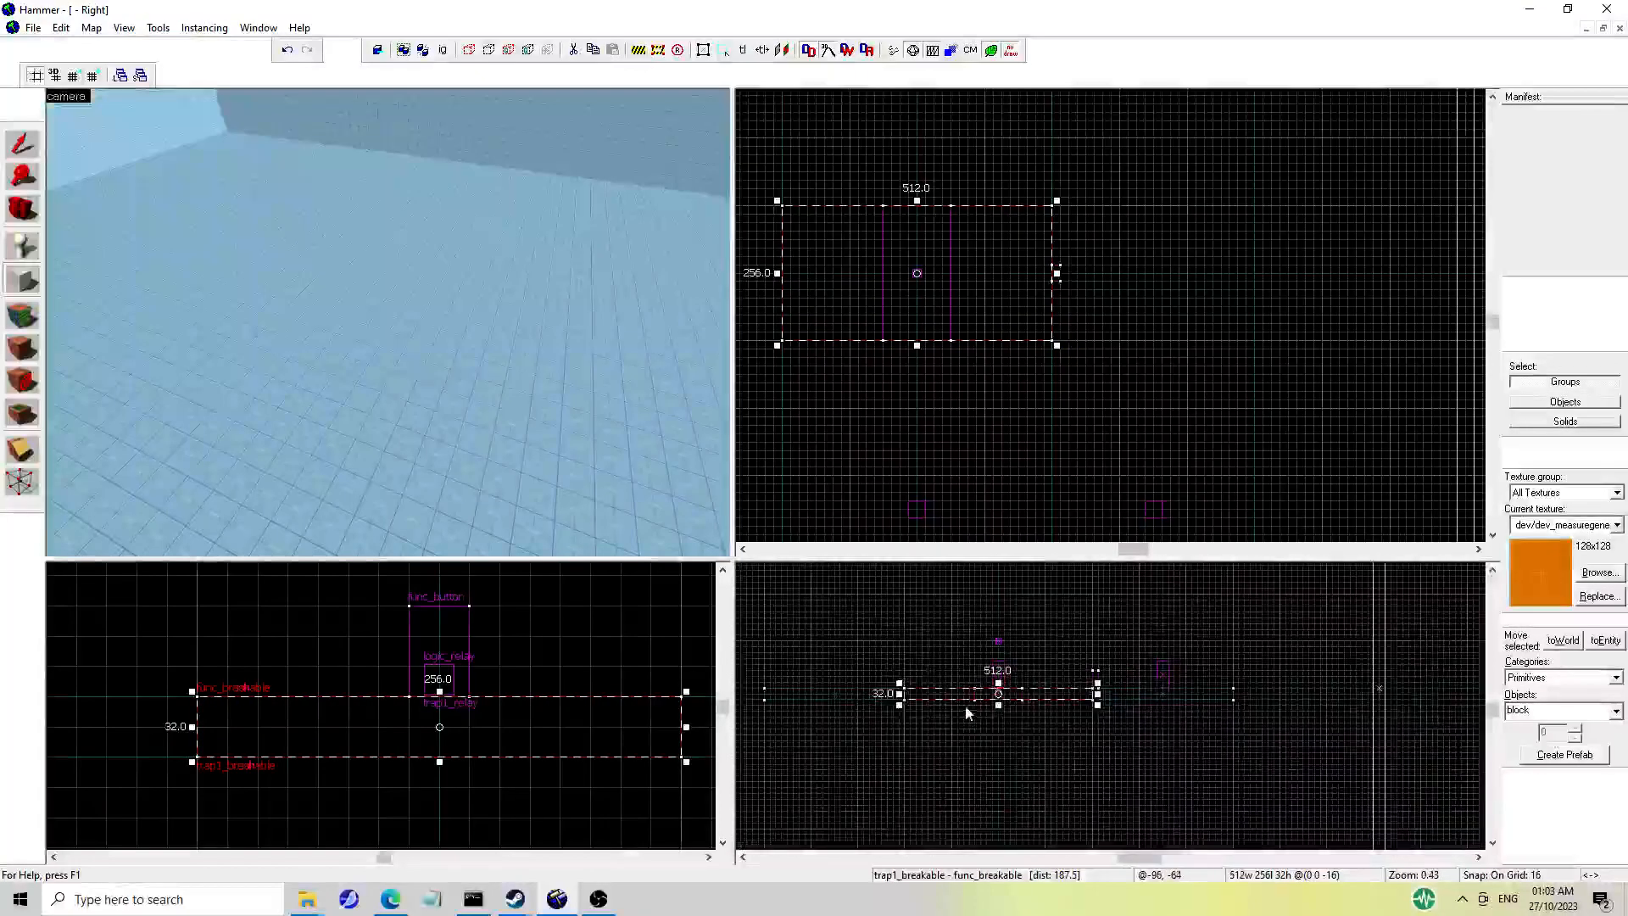
pyautogui.moveTo(963, 695); pyautogui.dragTo(919, 712)
pyautogui.scroll(-1, 930, 712)
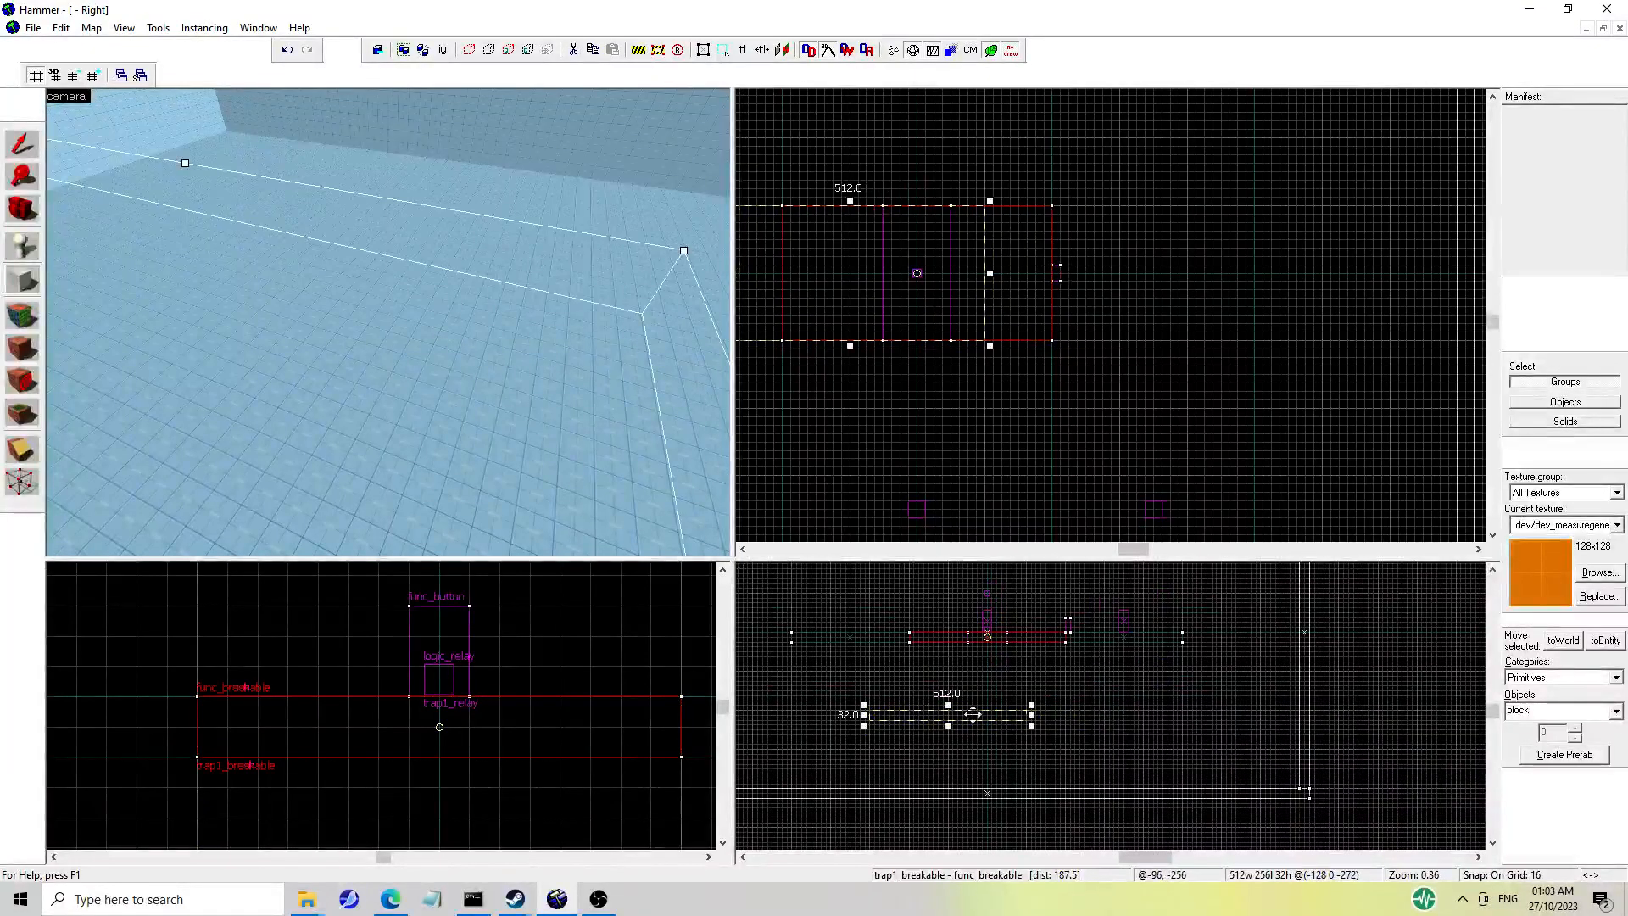
pyautogui.moveTo(1027, 730); pyautogui.dragTo(1303, 793)
pyautogui.press('Left')
pyautogui.moveTo(1056, 750); pyautogui.dragTo(854, 750)
pyautogui.press('Return')
pyautogui.click(13, 150)
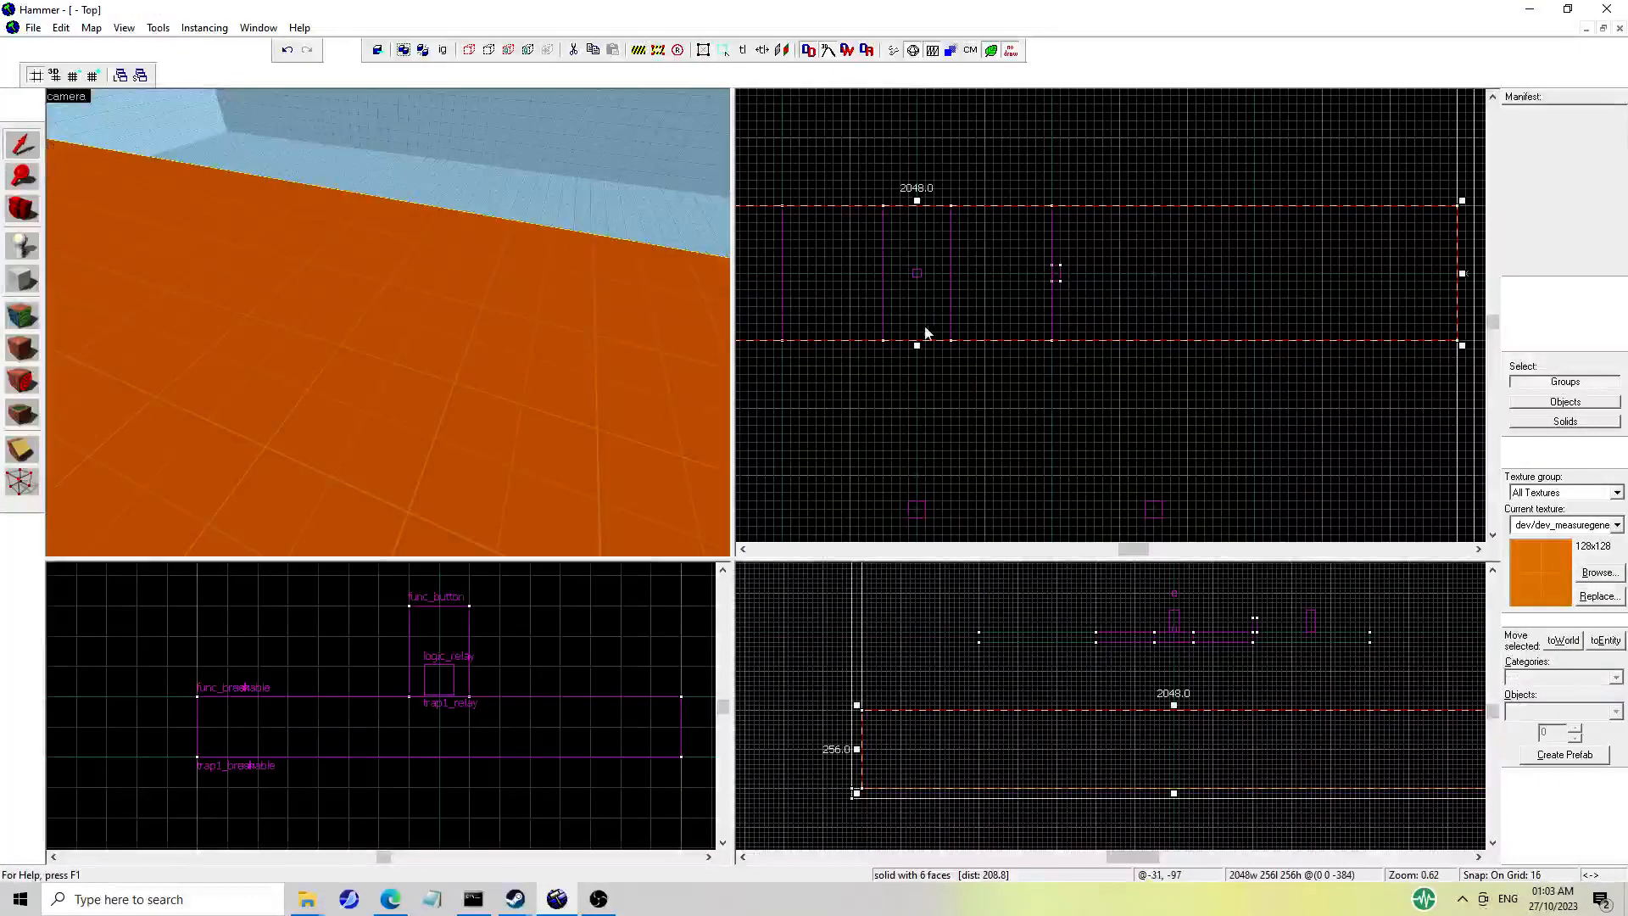
# Extend the new bottom block to 2048 units long so it spans the whole room.
pyautogui.scroll(-7, 924, 329)
pyautogui.scroll(3, 921, 467)
pyautogui.moveTo(923, 343); pyautogui.dragTo(919, 460)
pyautogui.press('Up')
pyautogui.scroll(-2, 909, 327)
pyautogui.press('Up')
pyautogui.moveTo(919, 400); pyautogui.dragTo(919, 241)
# Tie the 2048 x 2048 x 256 bottom block to a trigger_hurt entity.
pyautogui.press('z')
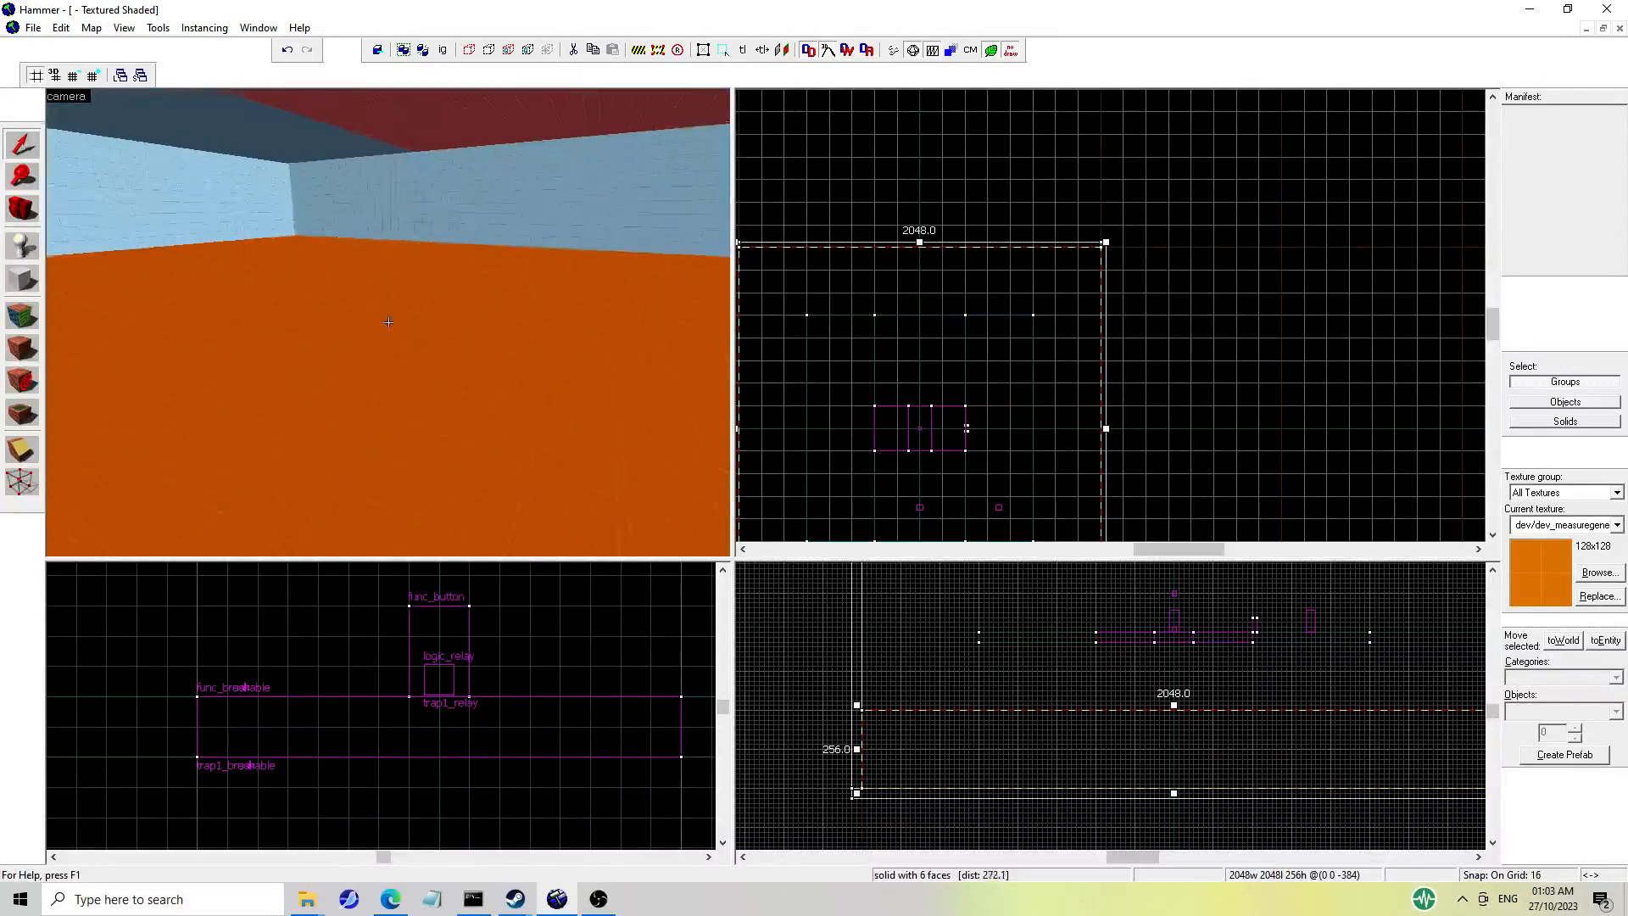
pyautogui.press('z')
pyautogui.click(1605, 641)
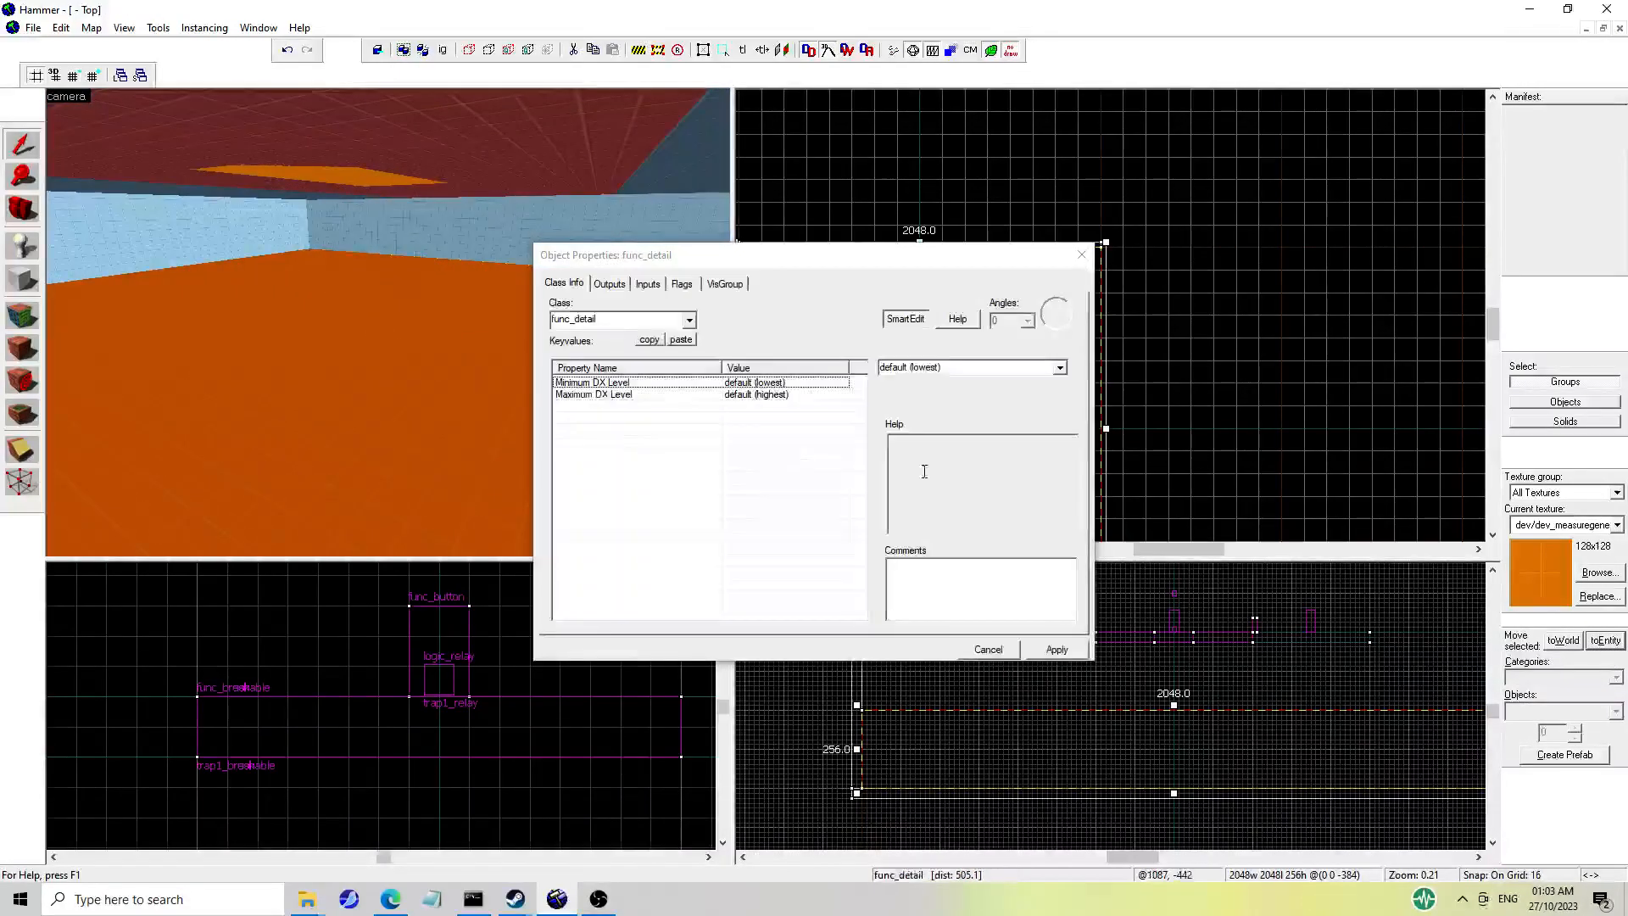
pyautogui.doubleClick(618, 320)
pyautogui.write('trigger_hurt')
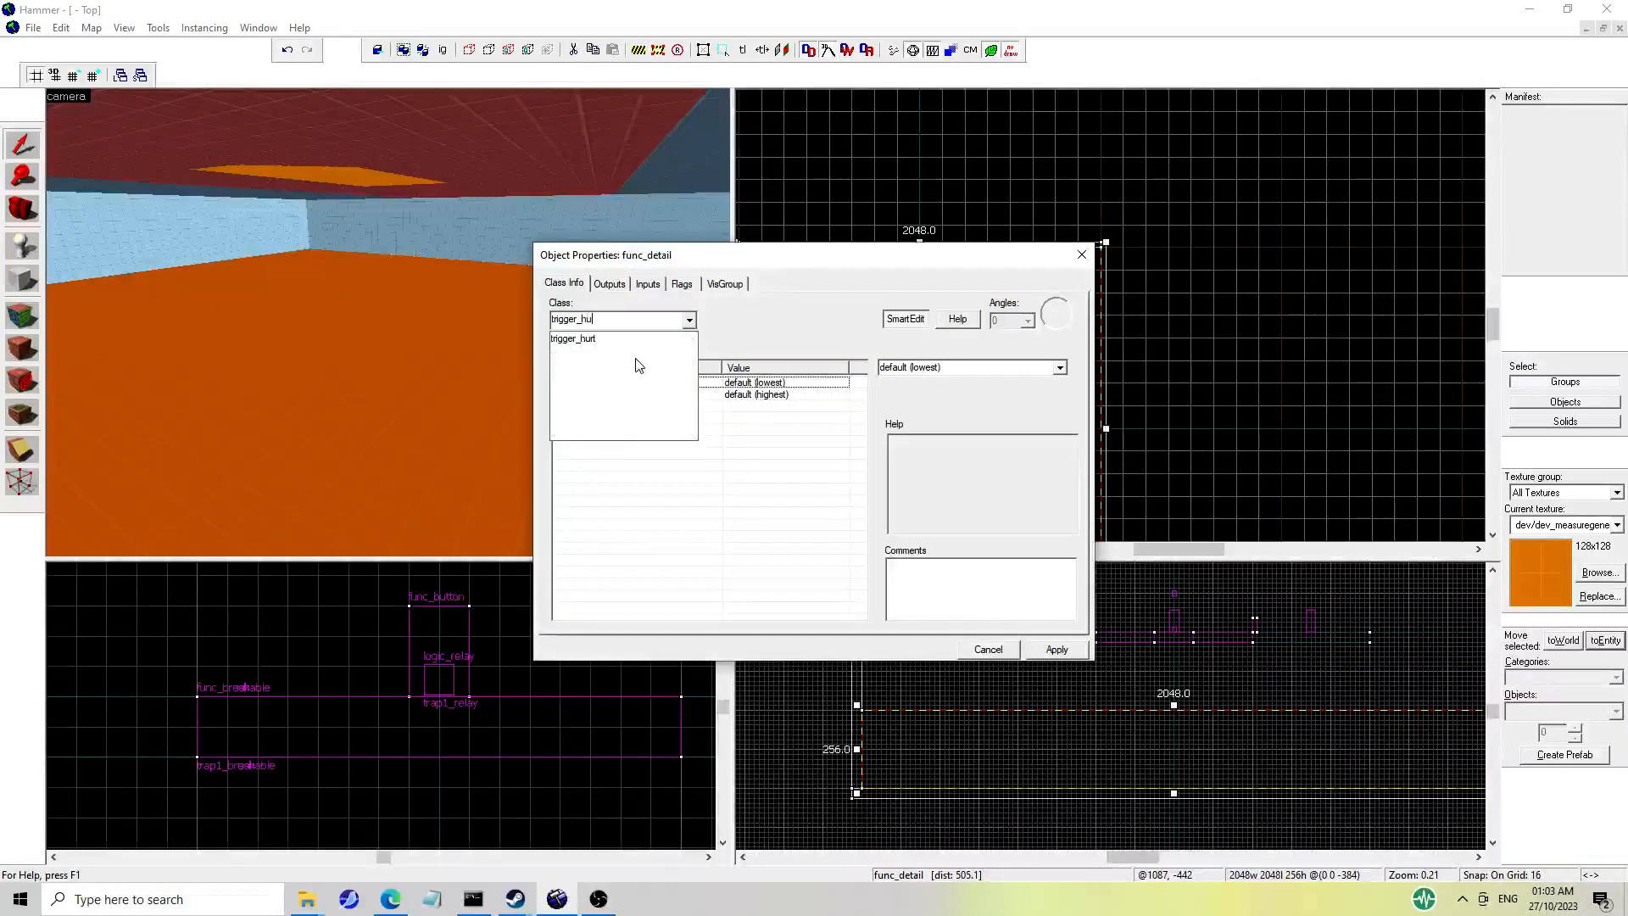
pyautogui.click(628, 339)
pyautogui.click(1056, 649)
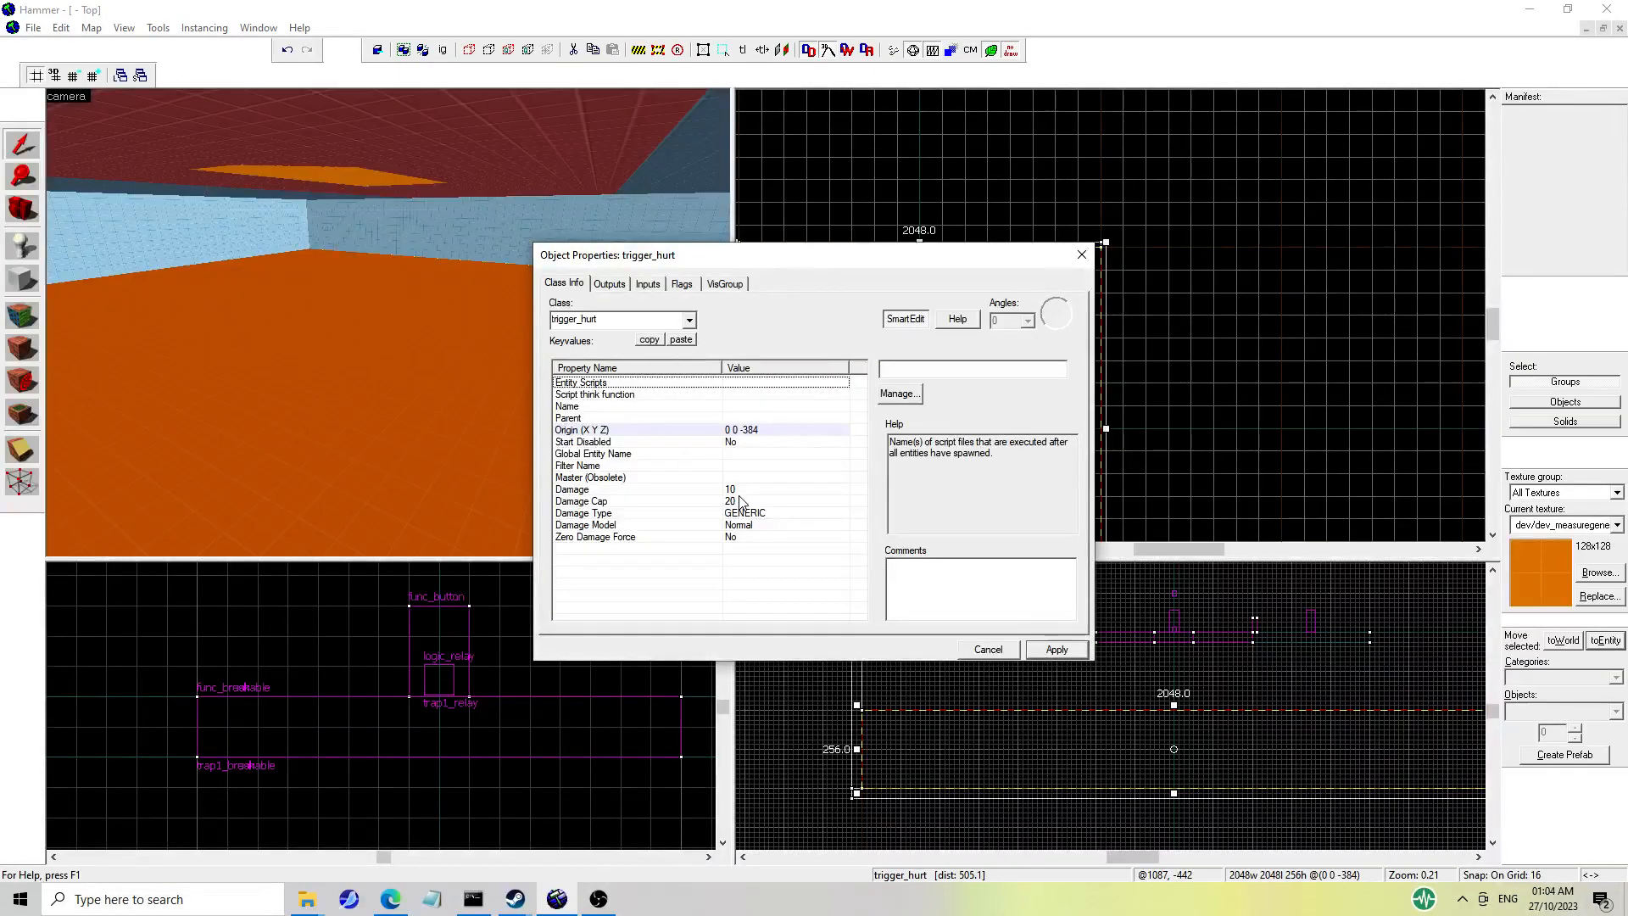
# Set the trigger_hurt's Damage to 9001 and its Damage Type to FALL.
pyautogui.click(735, 490)
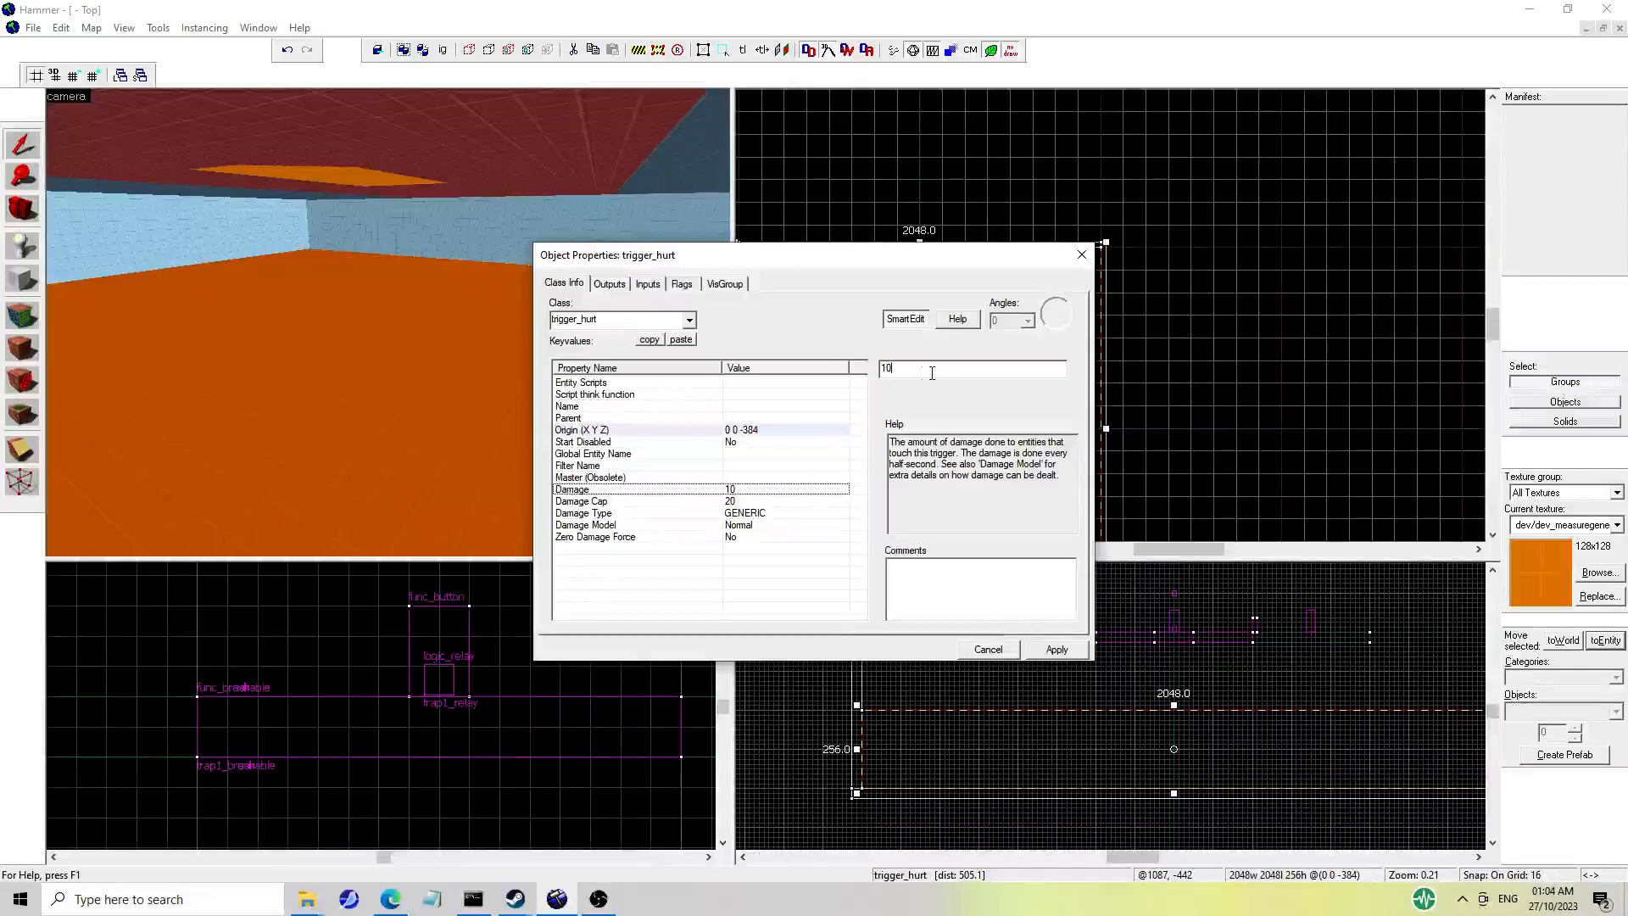
pyautogui.write('90012')
pyautogui.press('BackSpace')
pyautogui.click(771, 513)
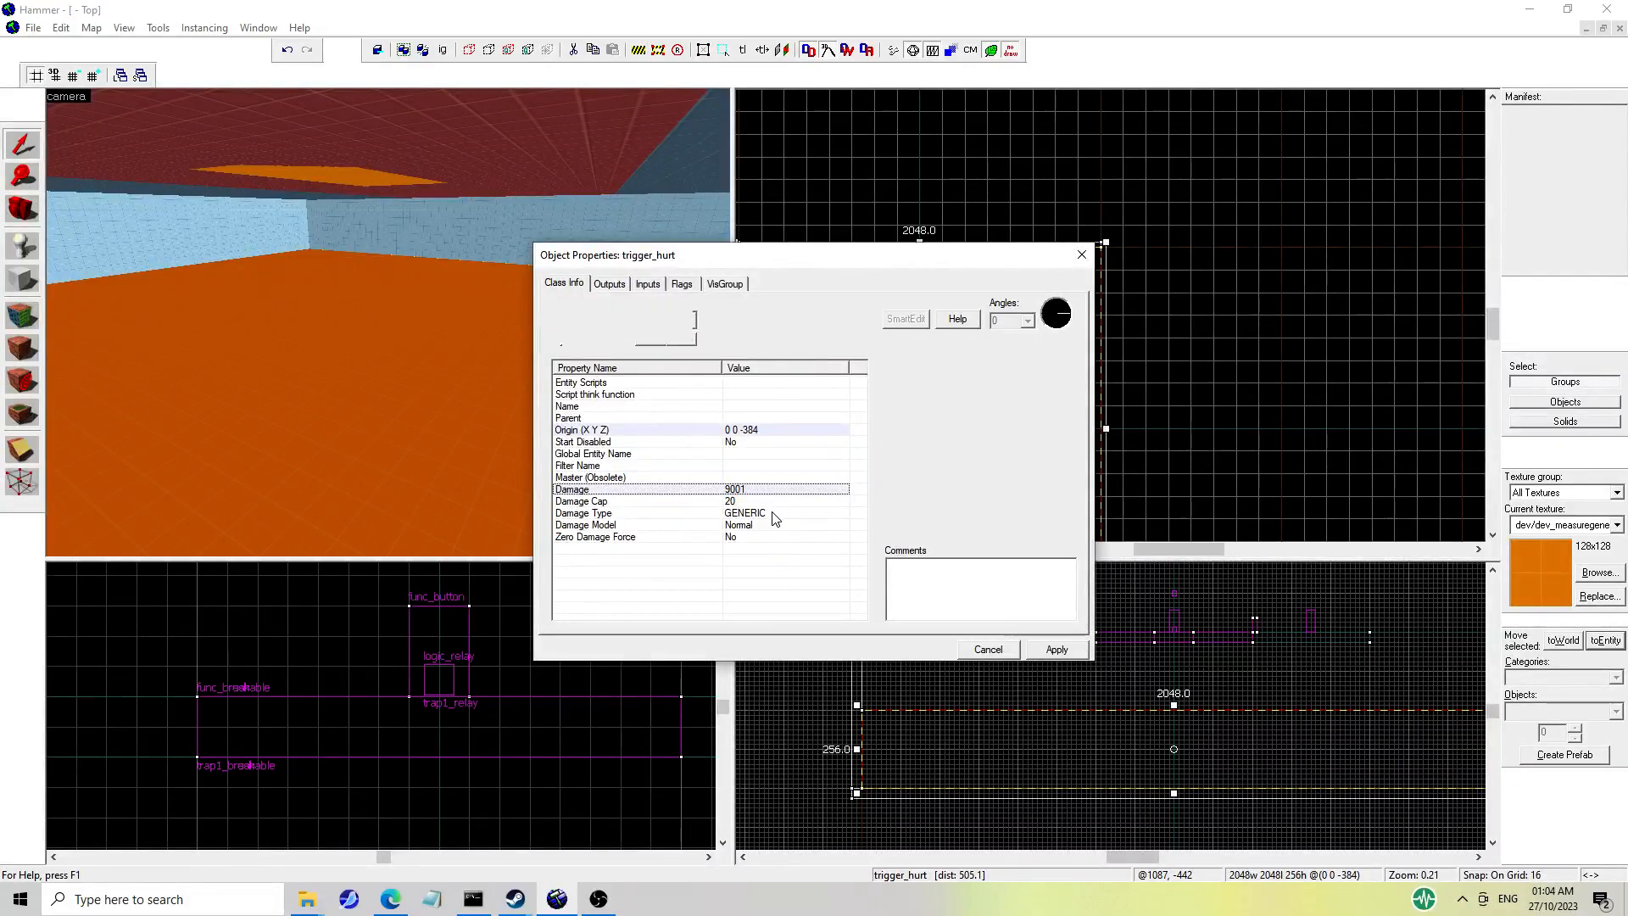
pyautogui.click(1060, 368)
pyautogui.click(940, 452)
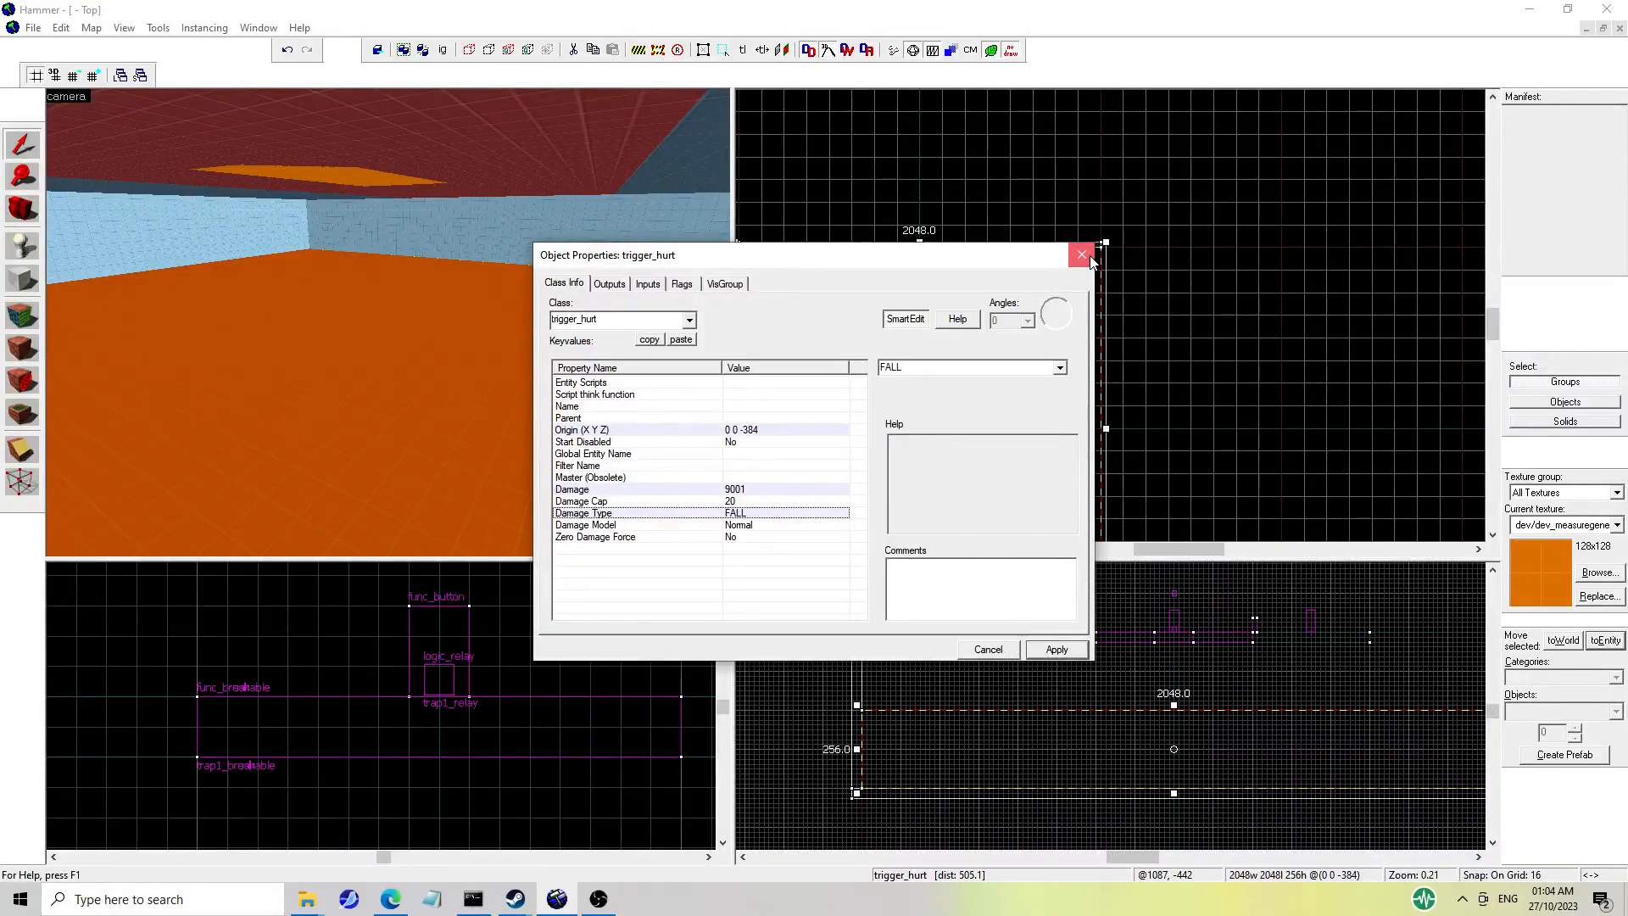
pyautogui.click(1081, 255)
# Select the trigger_hurt volume under the floor and choose tools/toolstrigger as the current texture.
pyautogui.click(547, 250)
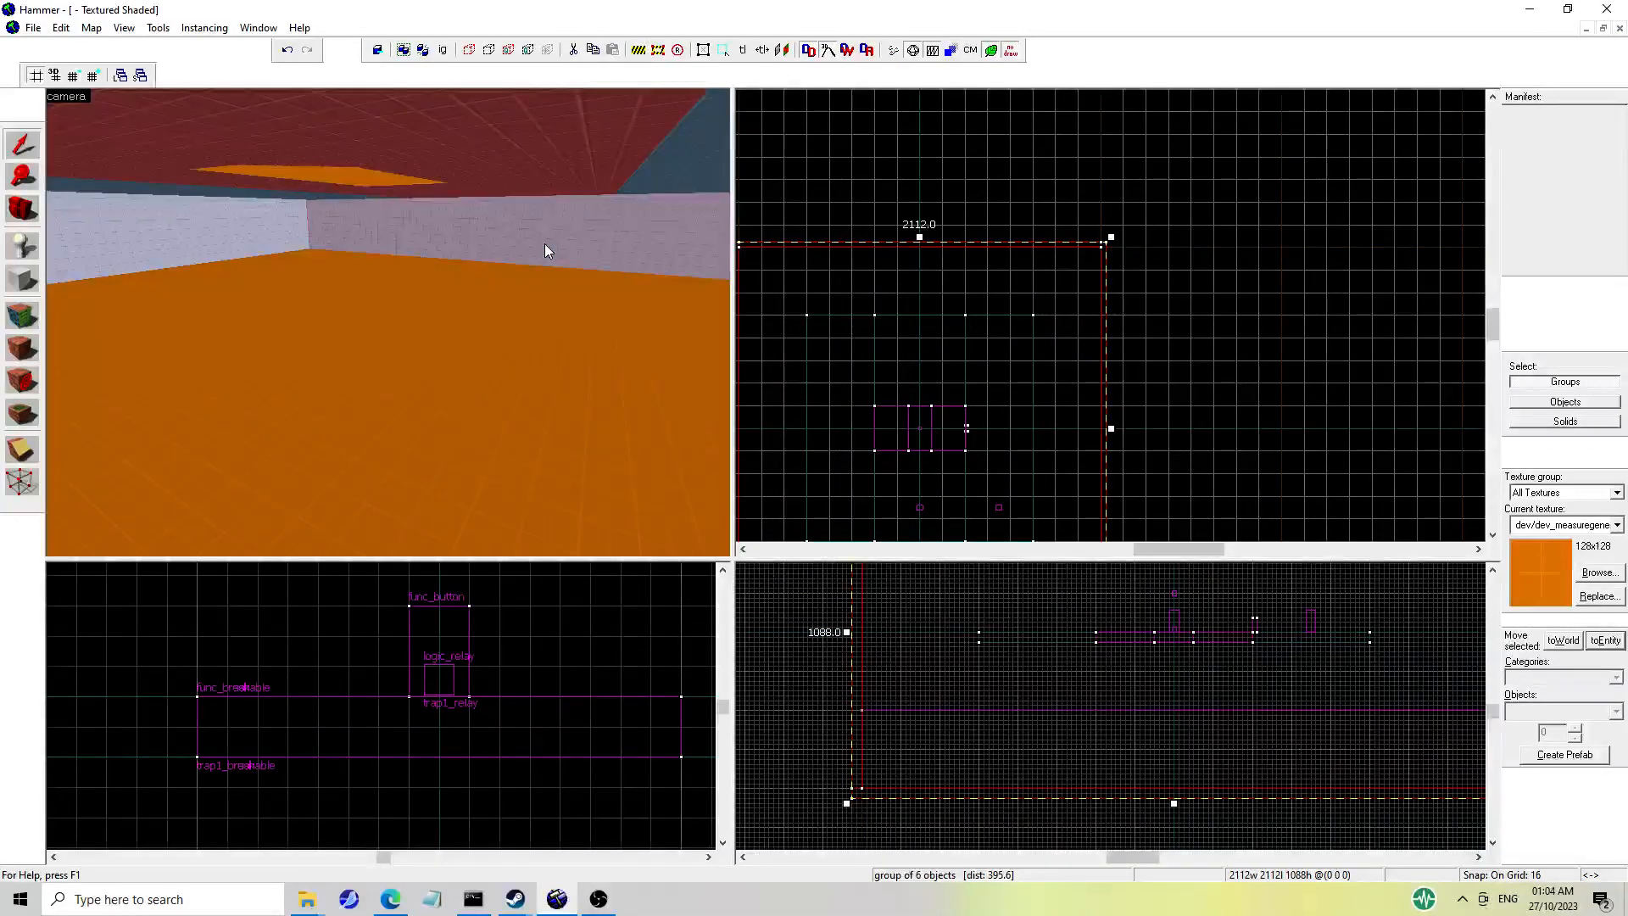
pyautogui.press('z')
pyautogui.press('w')
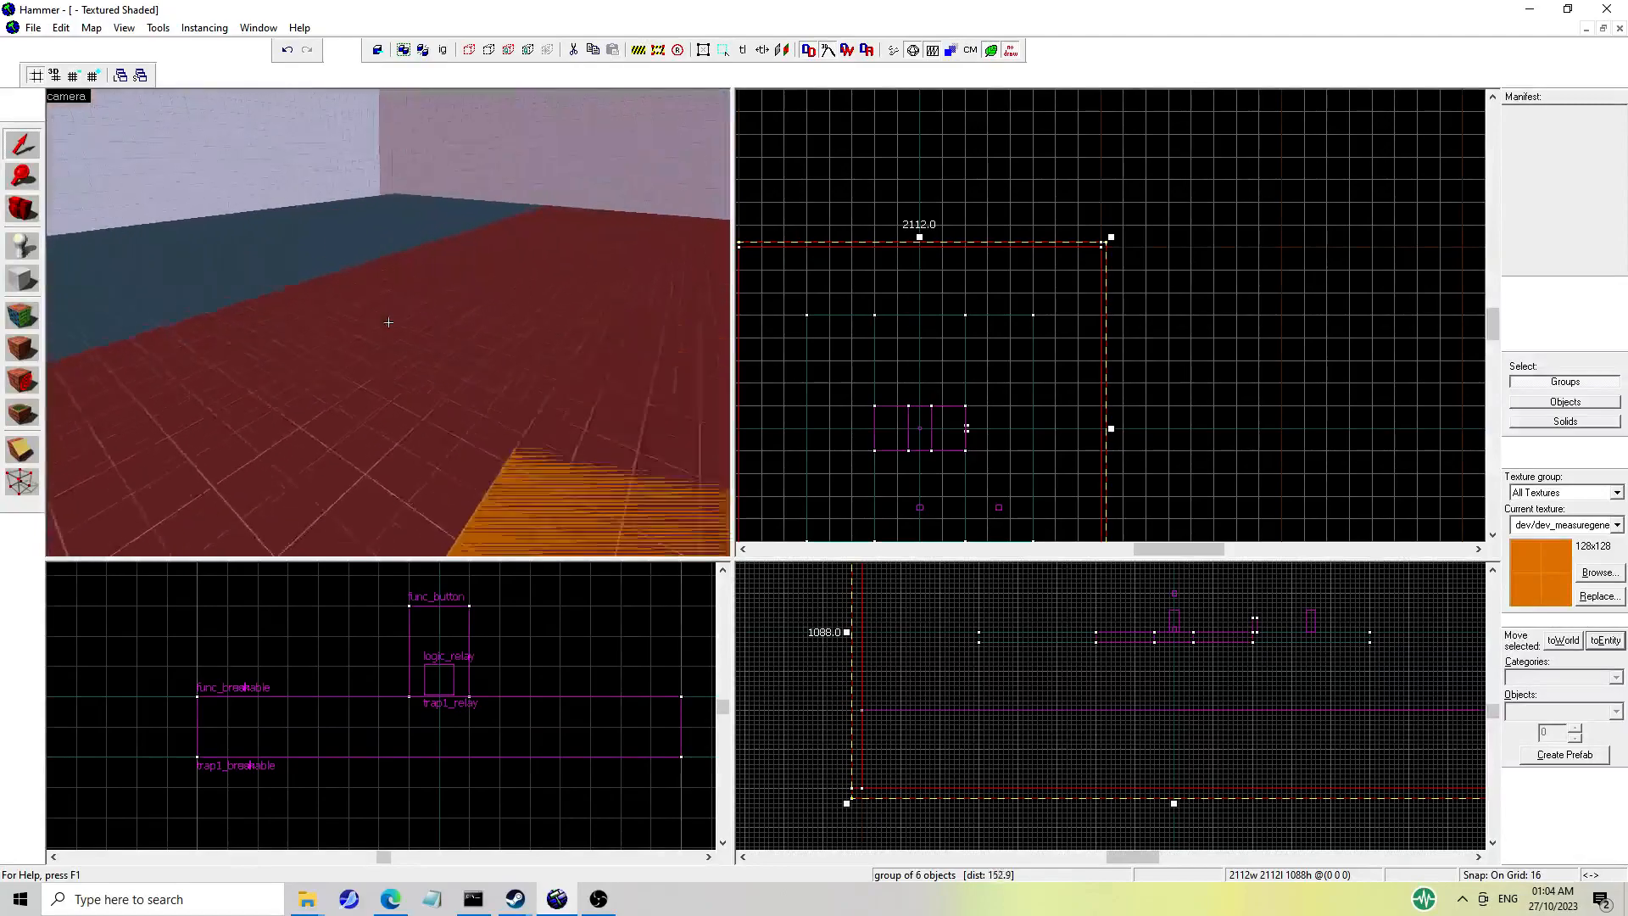
pyautogui.press('s')
pyautogui.click(451, 324)
pyautogui.press('w')
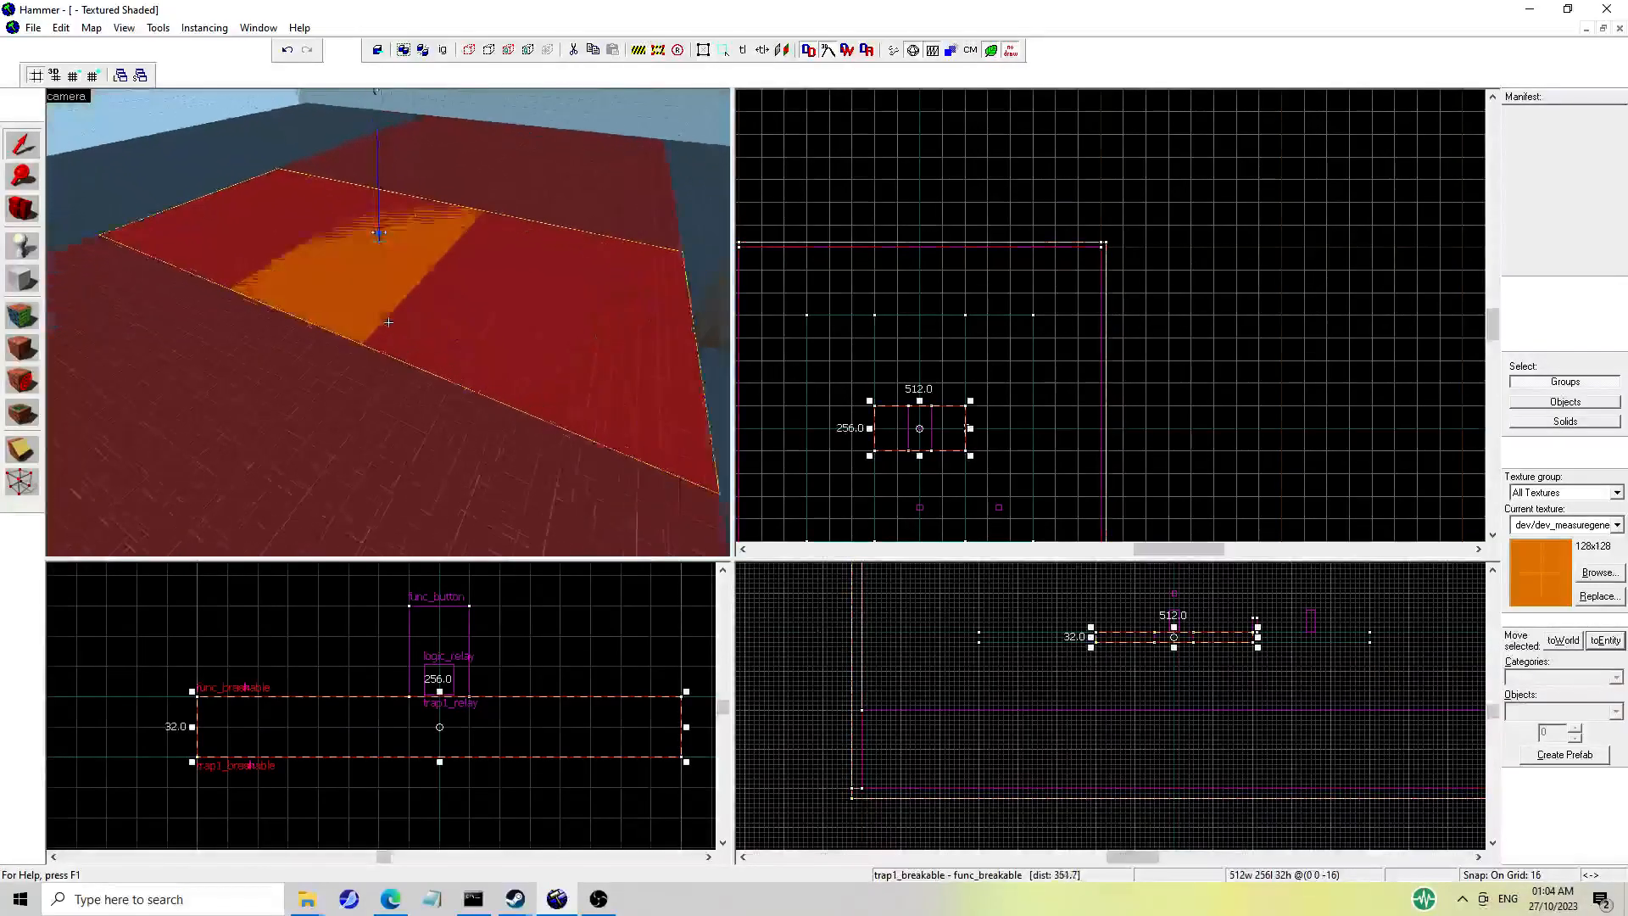
pyautogui.press('z')
pyautogui.click(393, 334)
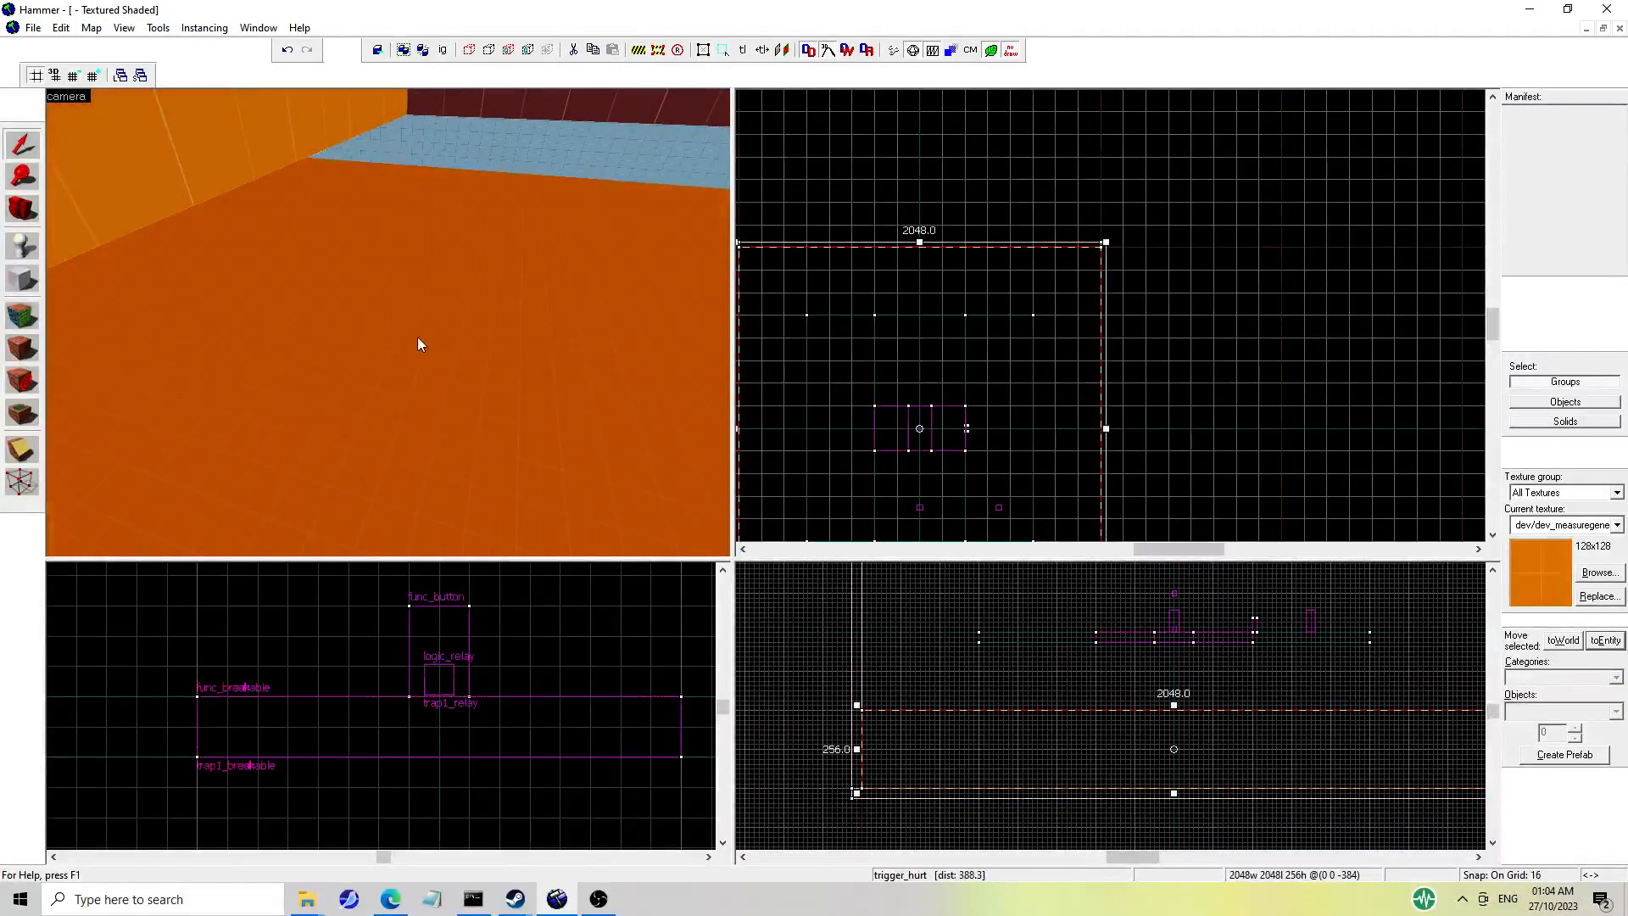
pyautogui.click(1594, 574)
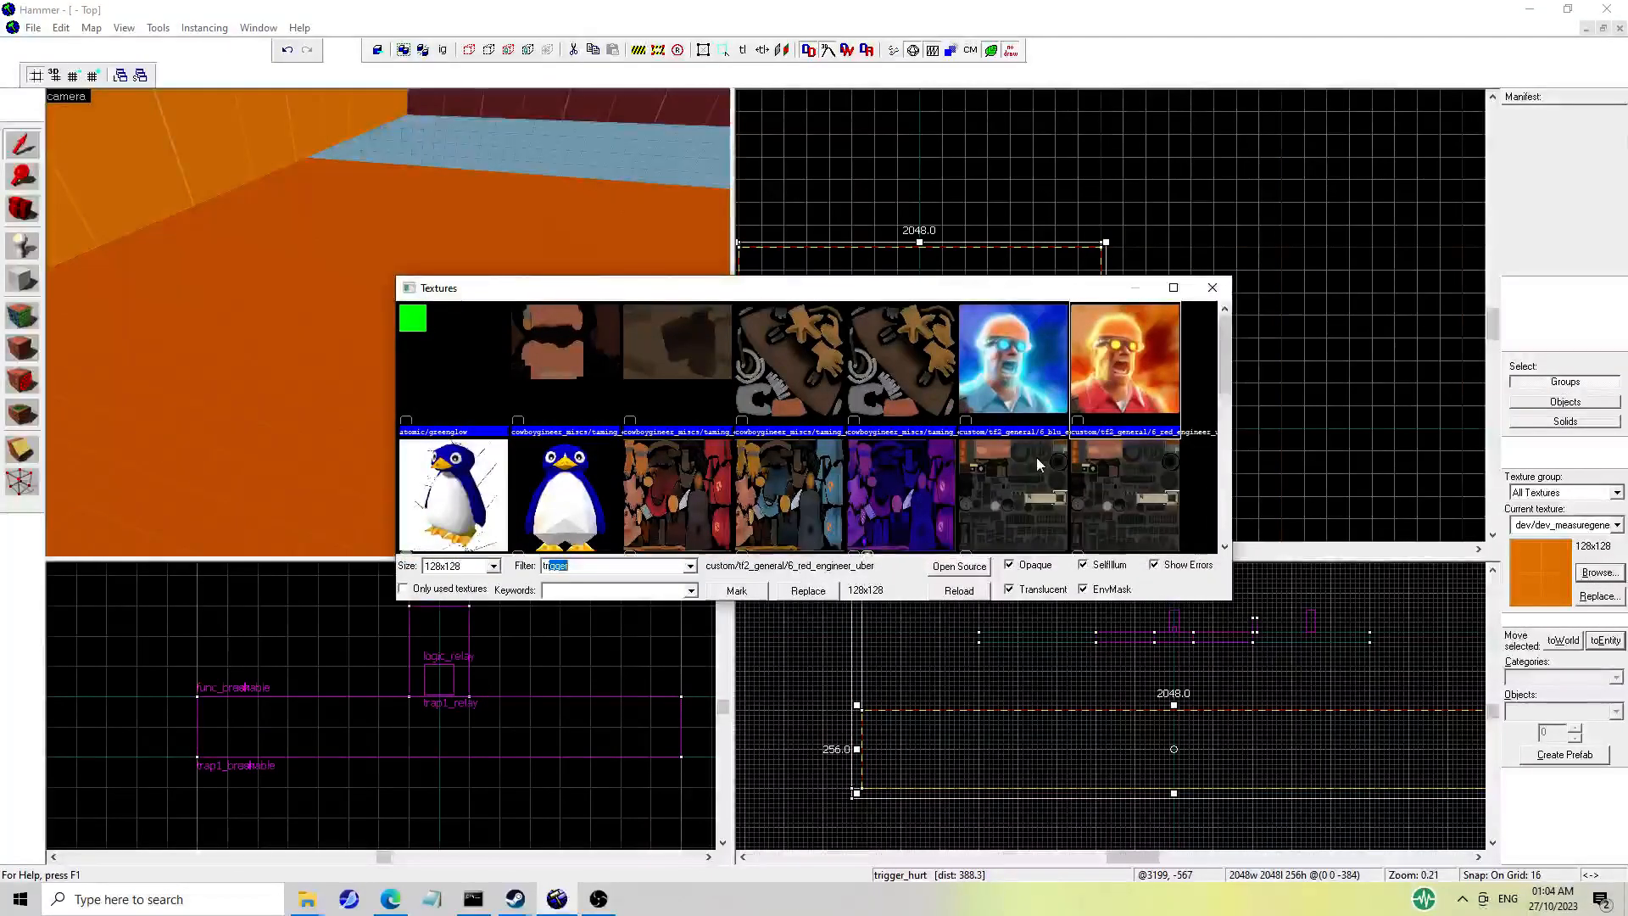
pyautogui.doubleClick(755, 338)
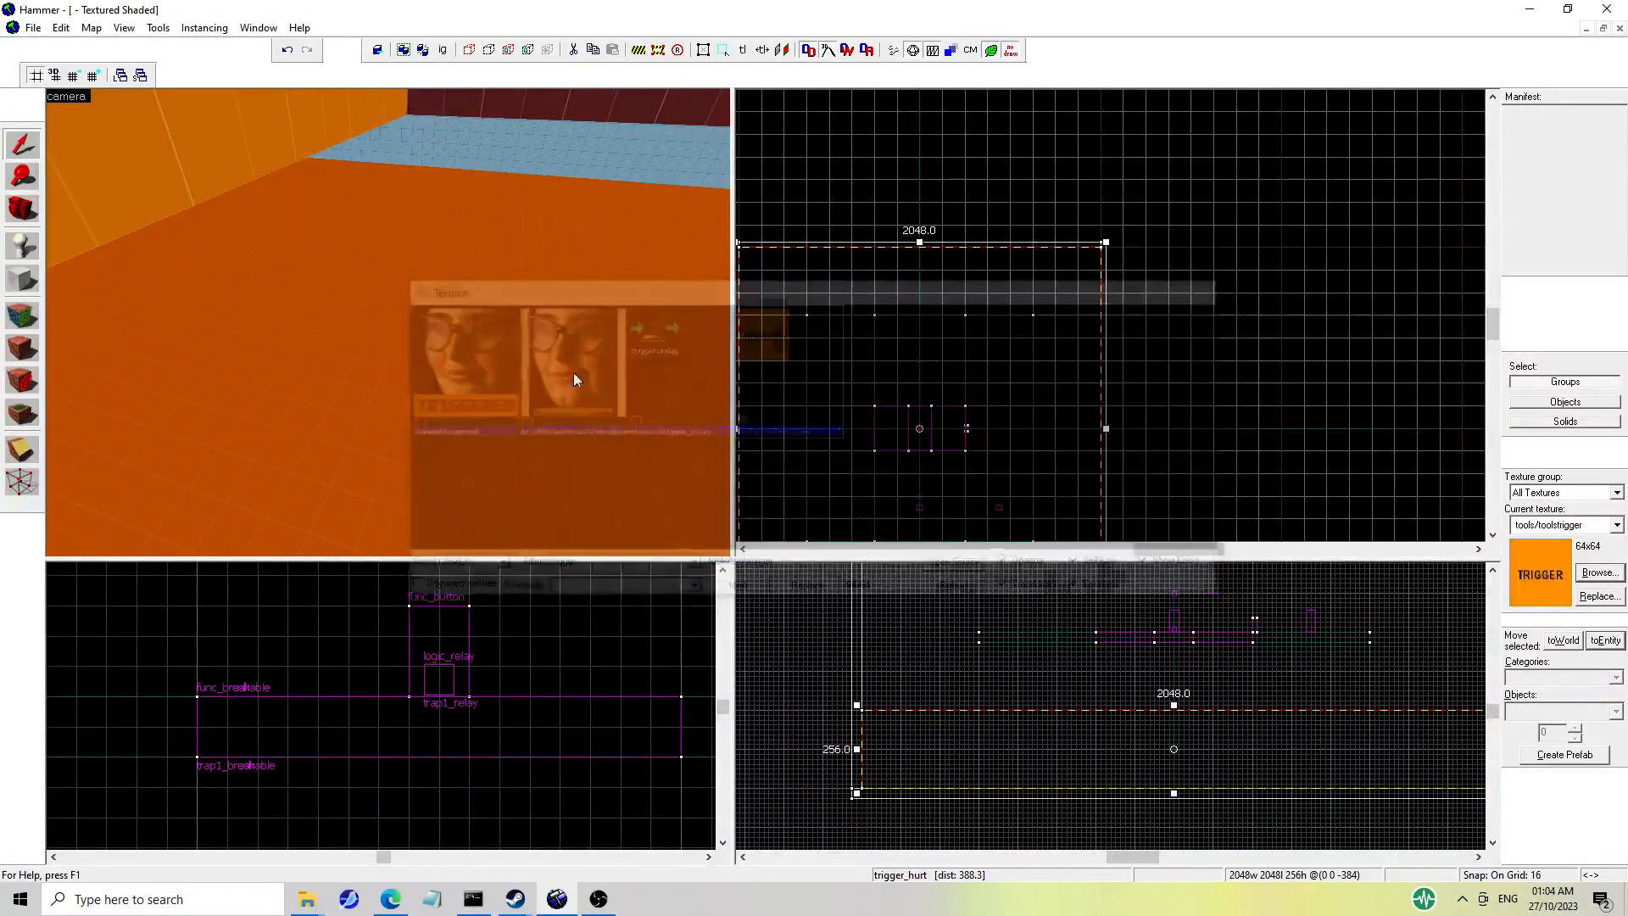
pyautogui.click(536, 195)
pyautogui.press('z')
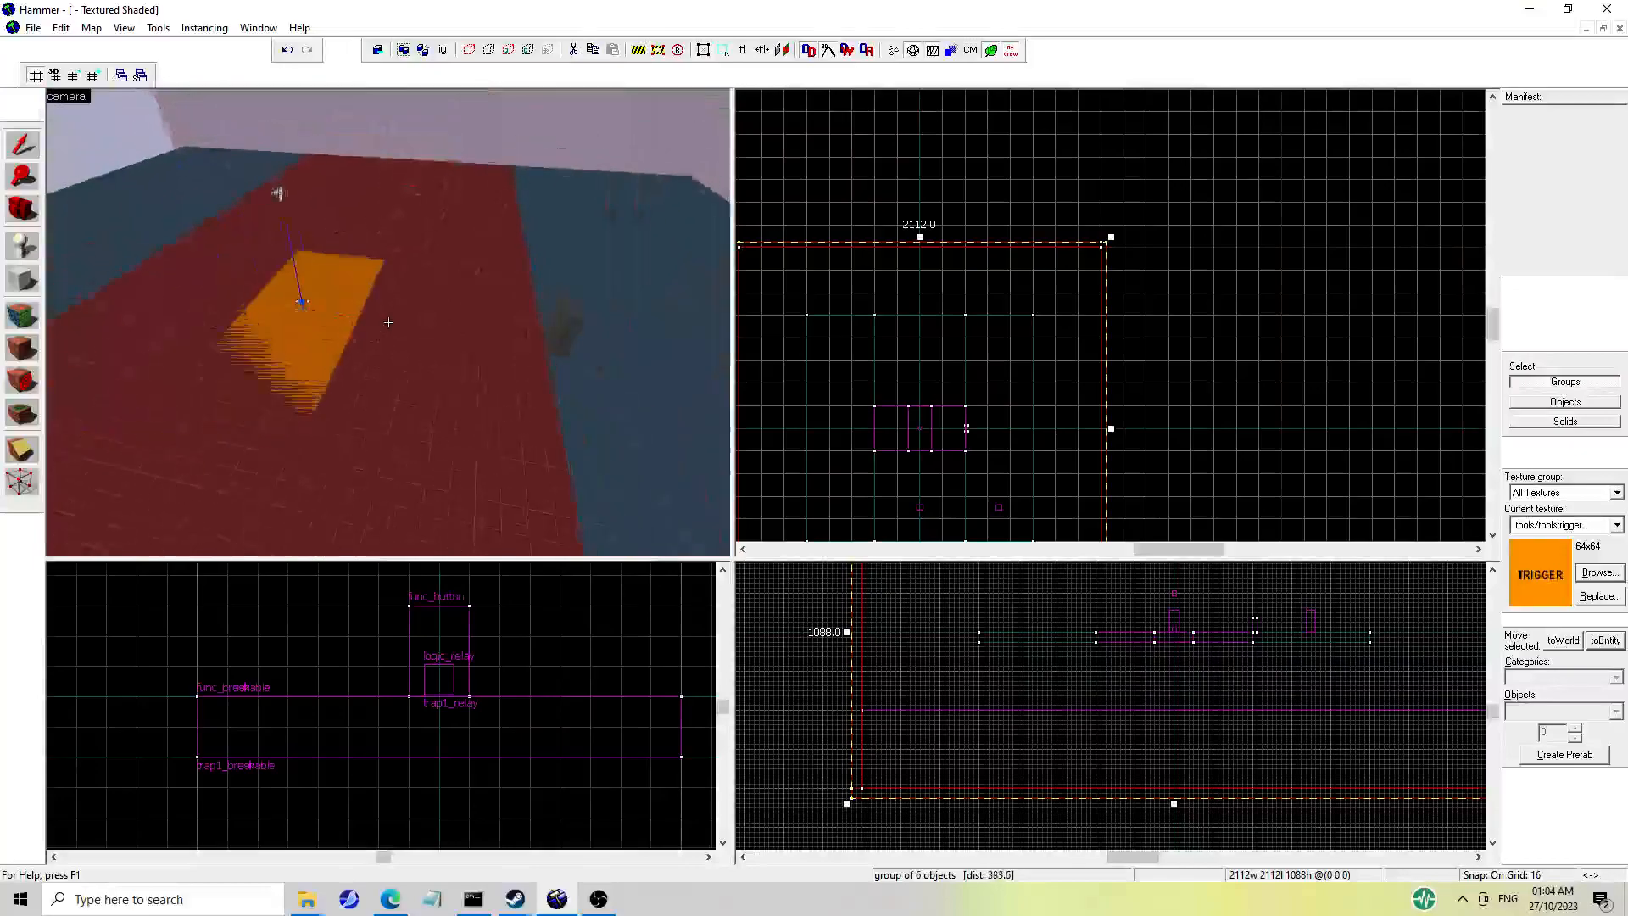
# Check the properties of the trap1_brush walkway in the floor, close them and clear the selection.
pyautogui.press('w')
pyautogui.press('z')
pyautogui.doubleClick(491, 313)
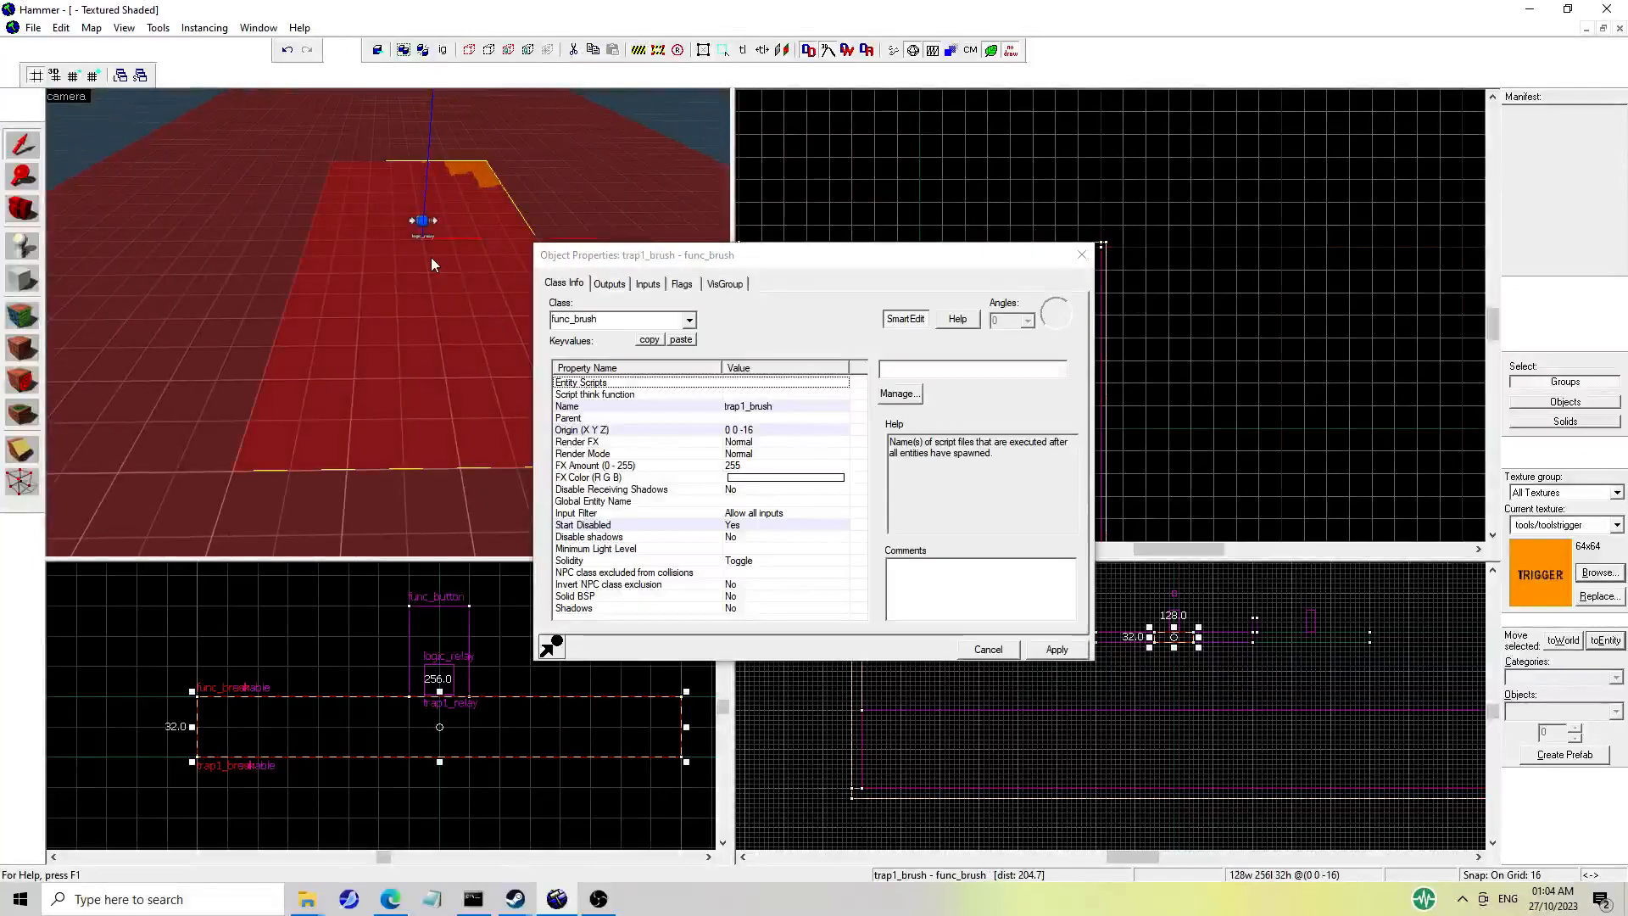
pyautogui.click(432, 229)
pyautogui.click(1081, 254)
pyautogui.press('Escape')
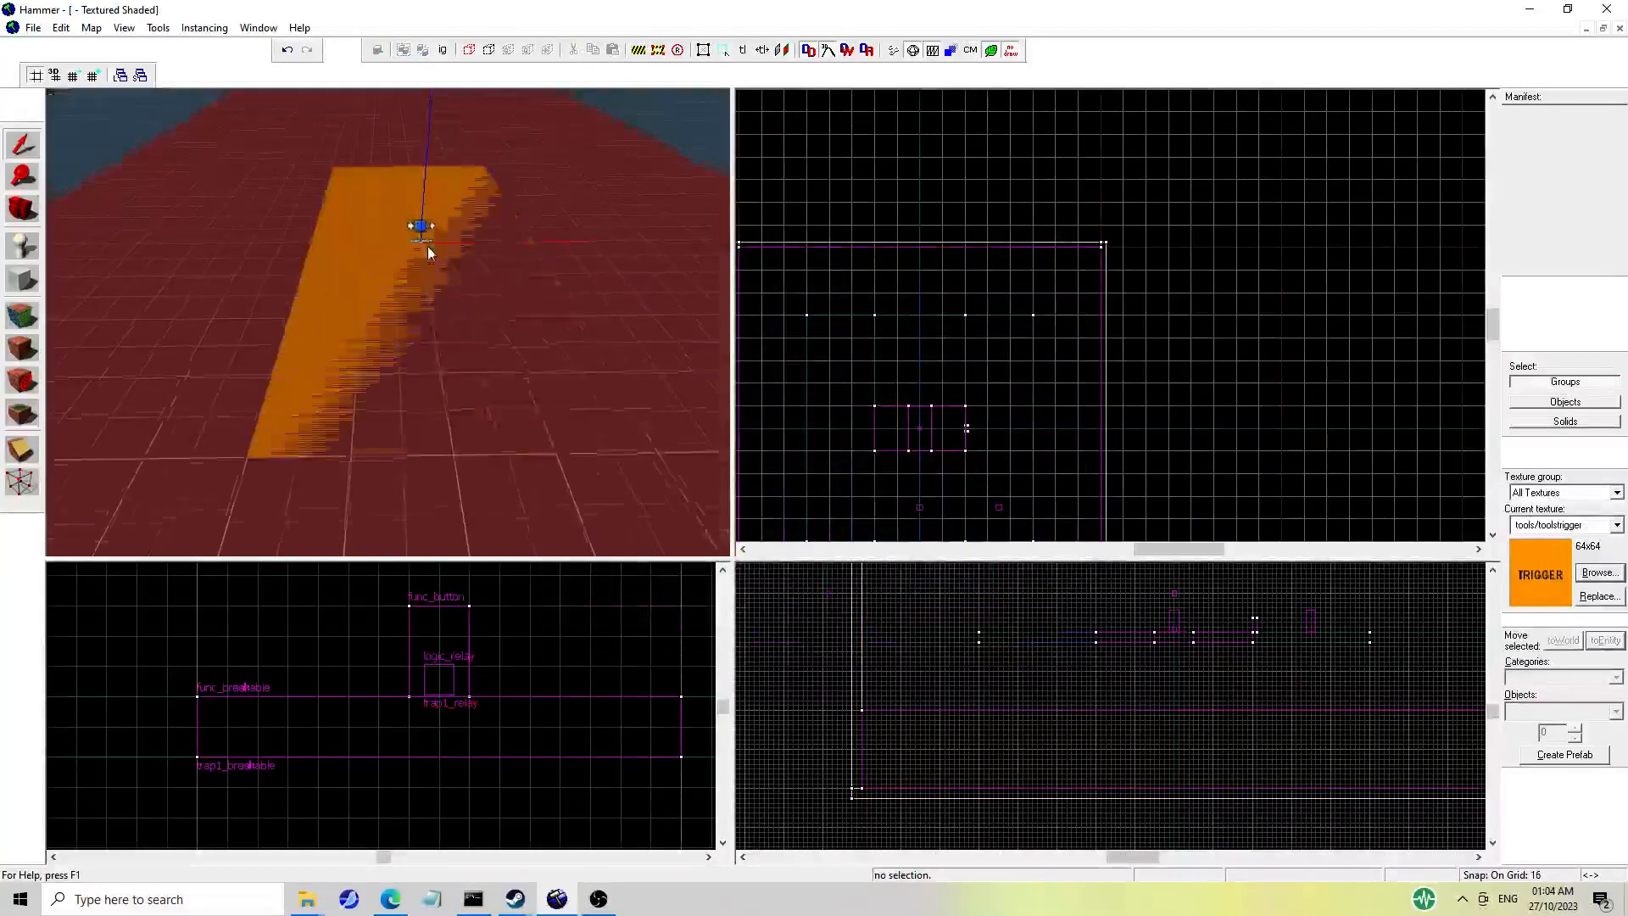
# Examine the sealed room from outside and return the view to its interior.
pyautogui.press('z')
pyautogui.press('s')
pyautogui.press('z')
pyautogui.scroll(-3, 388, 322)
pyautogui.press('z')
pyautogui.press('s')
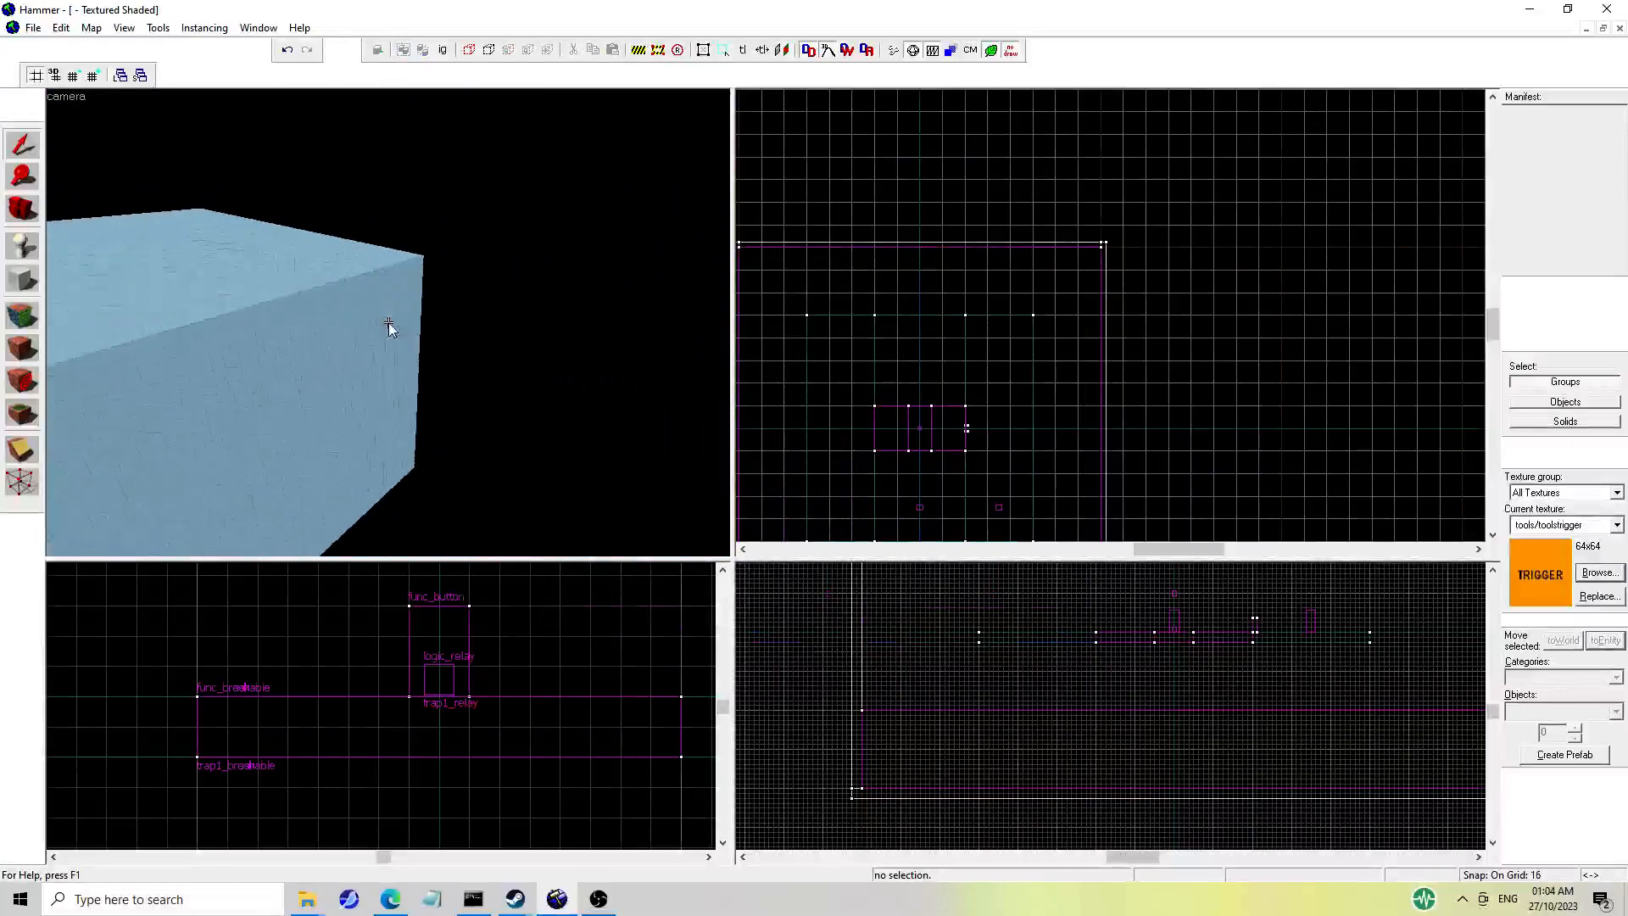
pyautogui.press('z')
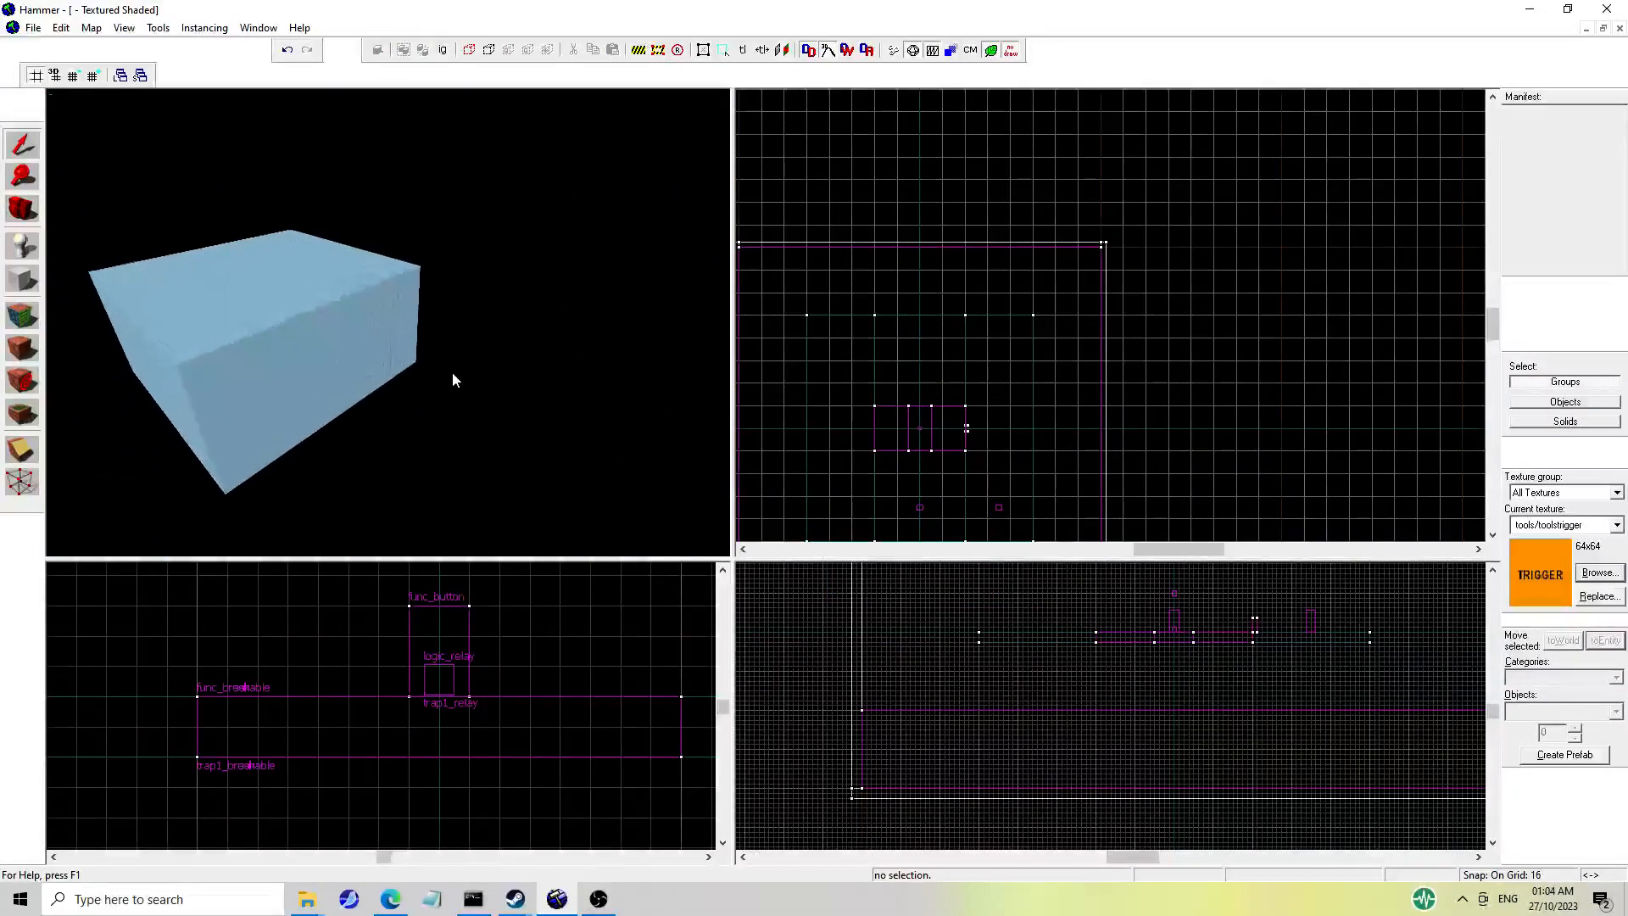
pyautogui.click(404, 362)
pyautogui.click(446, 354)
pyautogui.press('z')
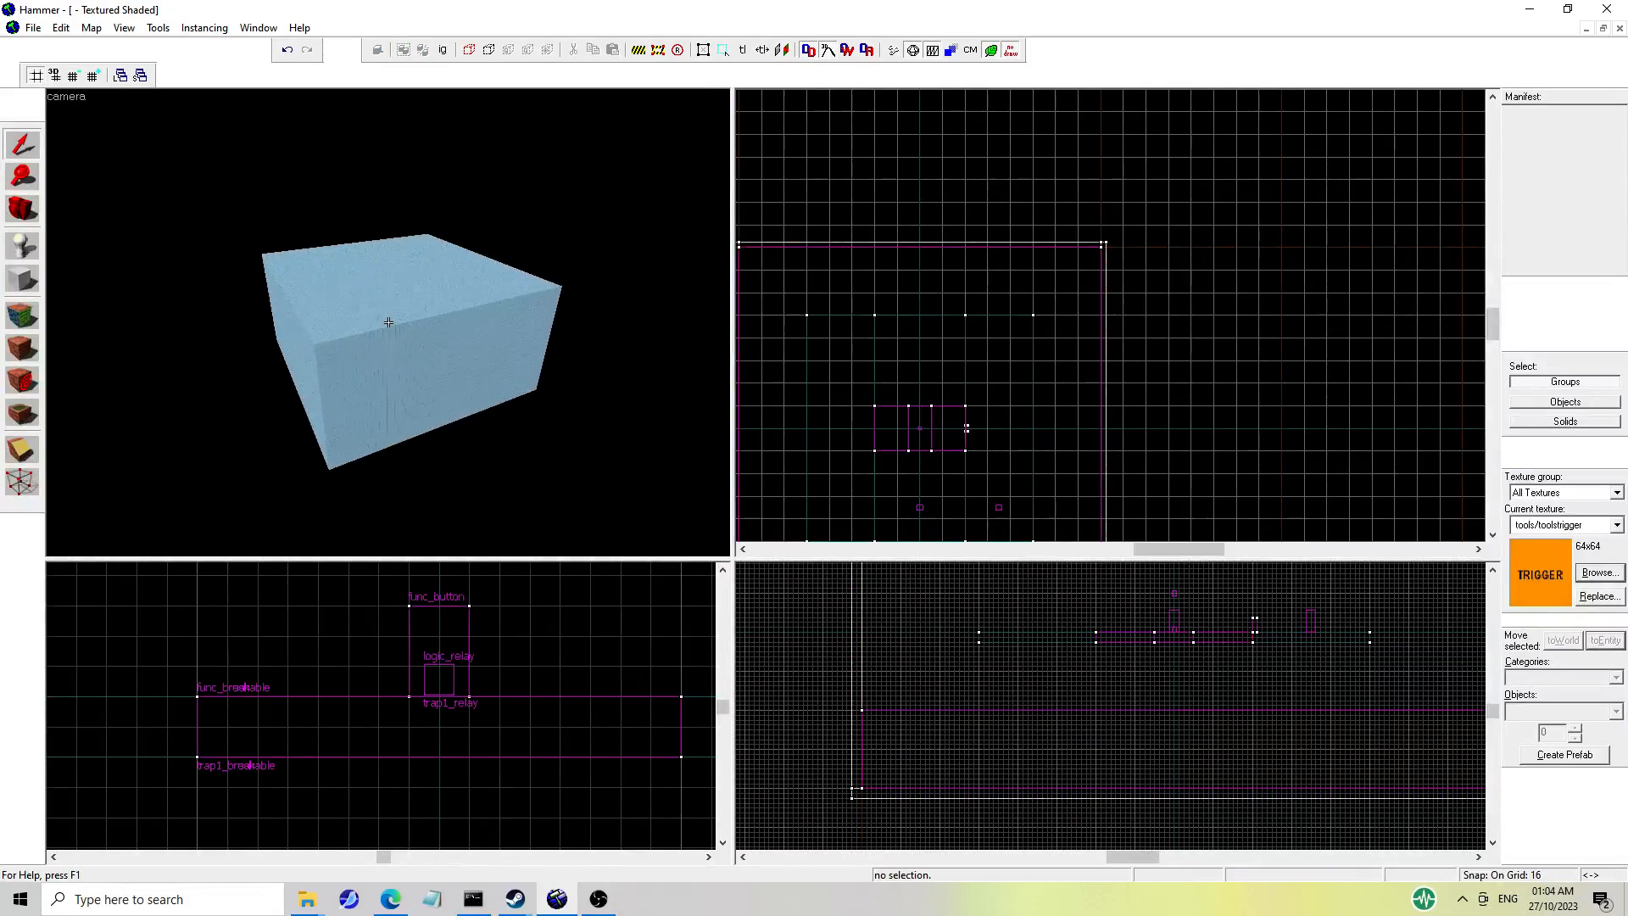
pyautogui.press('w')
pyautogui.press('w')
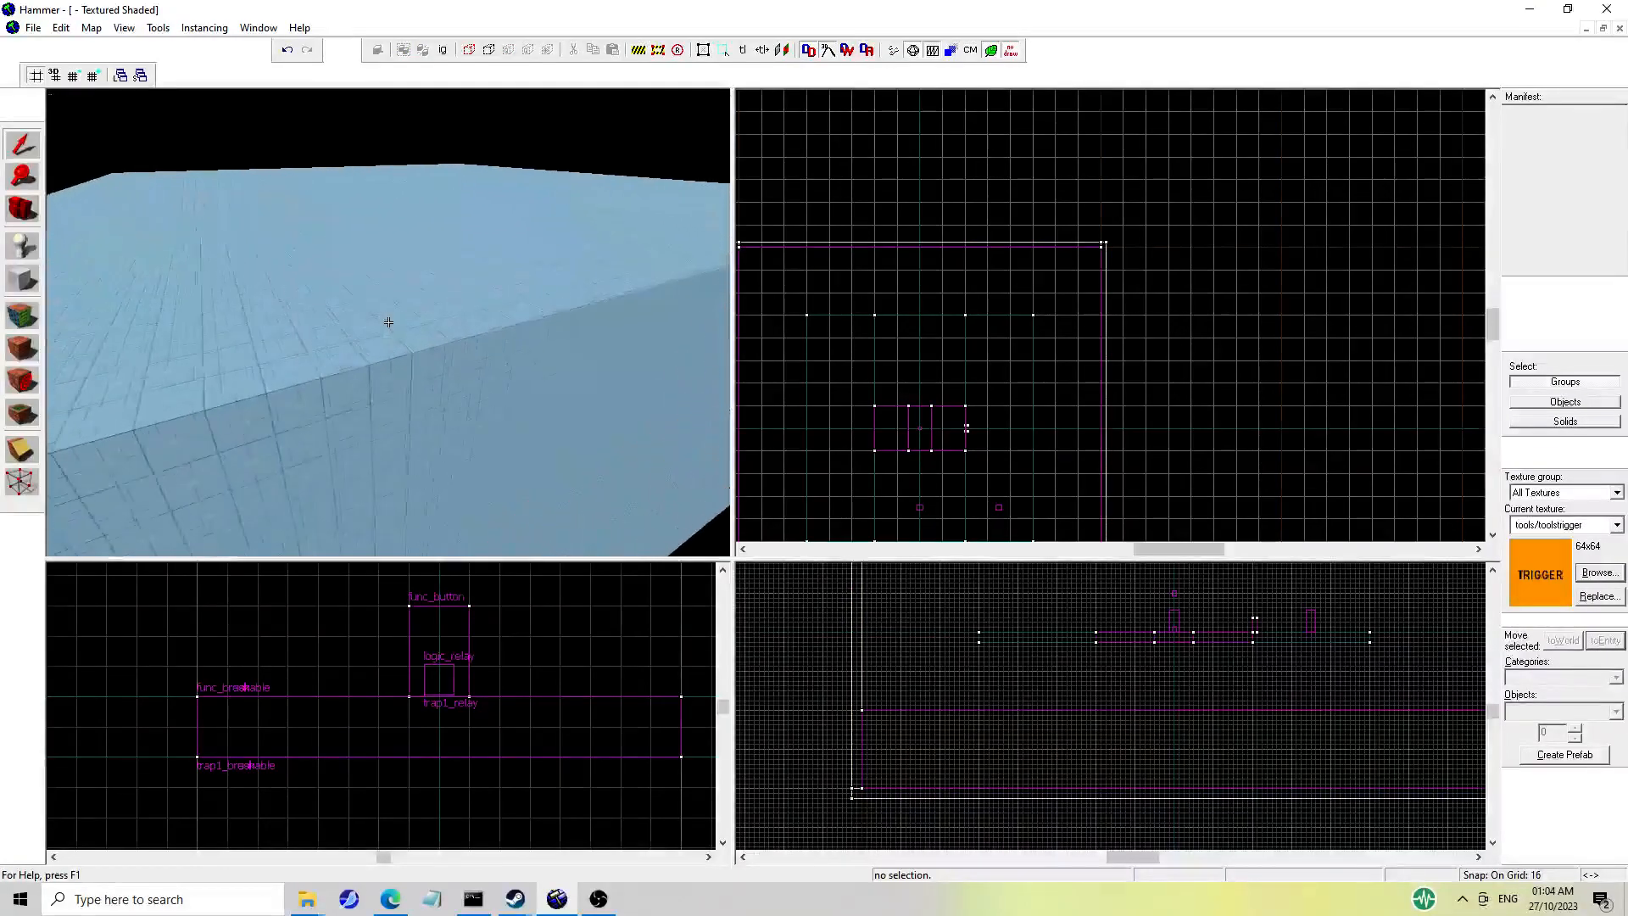
pyautogui.press('z')
# Enlarge the grid to 32 and create a 64 x 128 x 192 block standing at the edge of the breakable floor.
pyautogui.click(22, 280)
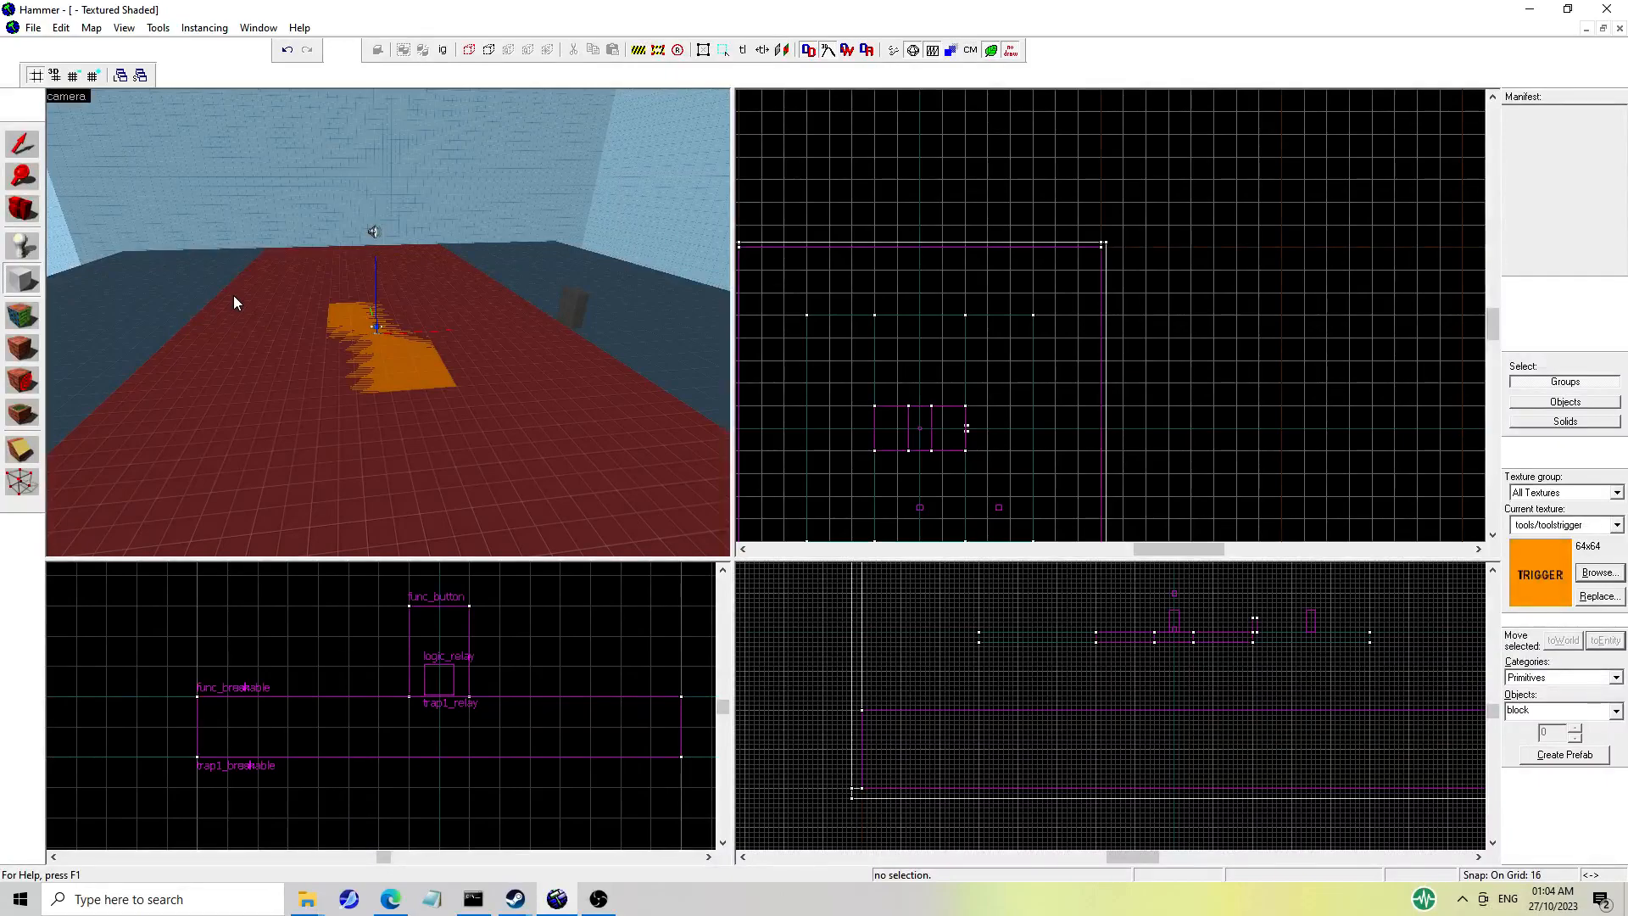
pyautogui.press('w')
pyautogui.scroll(-3, 994, 399)
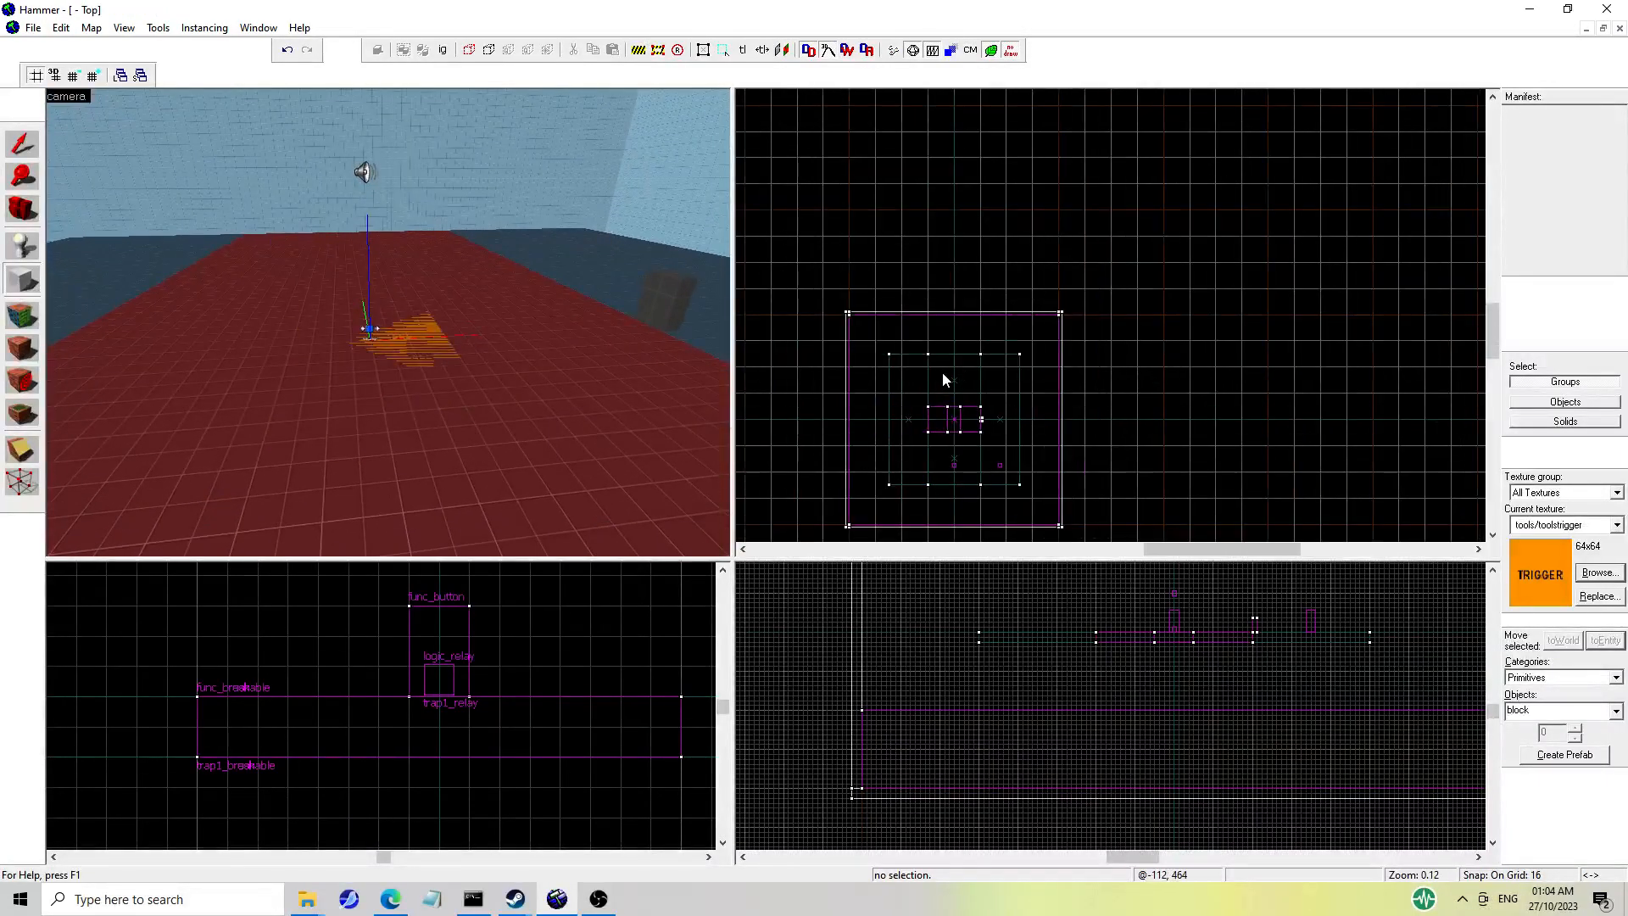
pyautogui.press('Right')
pyautogui.scroll(5, 940, 407)
pyautogui.press('Left')
pyautogui.press('Left')
pyautogui.press('Left')
pyautogui.press('Left')
pyautogui.scroll(8, 1070, 428)
pyautogui.scroll(-3, 1082, 422)
pyautogui.scroll(5, 1080, 306)
pyautogui.scroll(-7, 1046, 341)
pyautogui.scroll(5, 1054, 297)
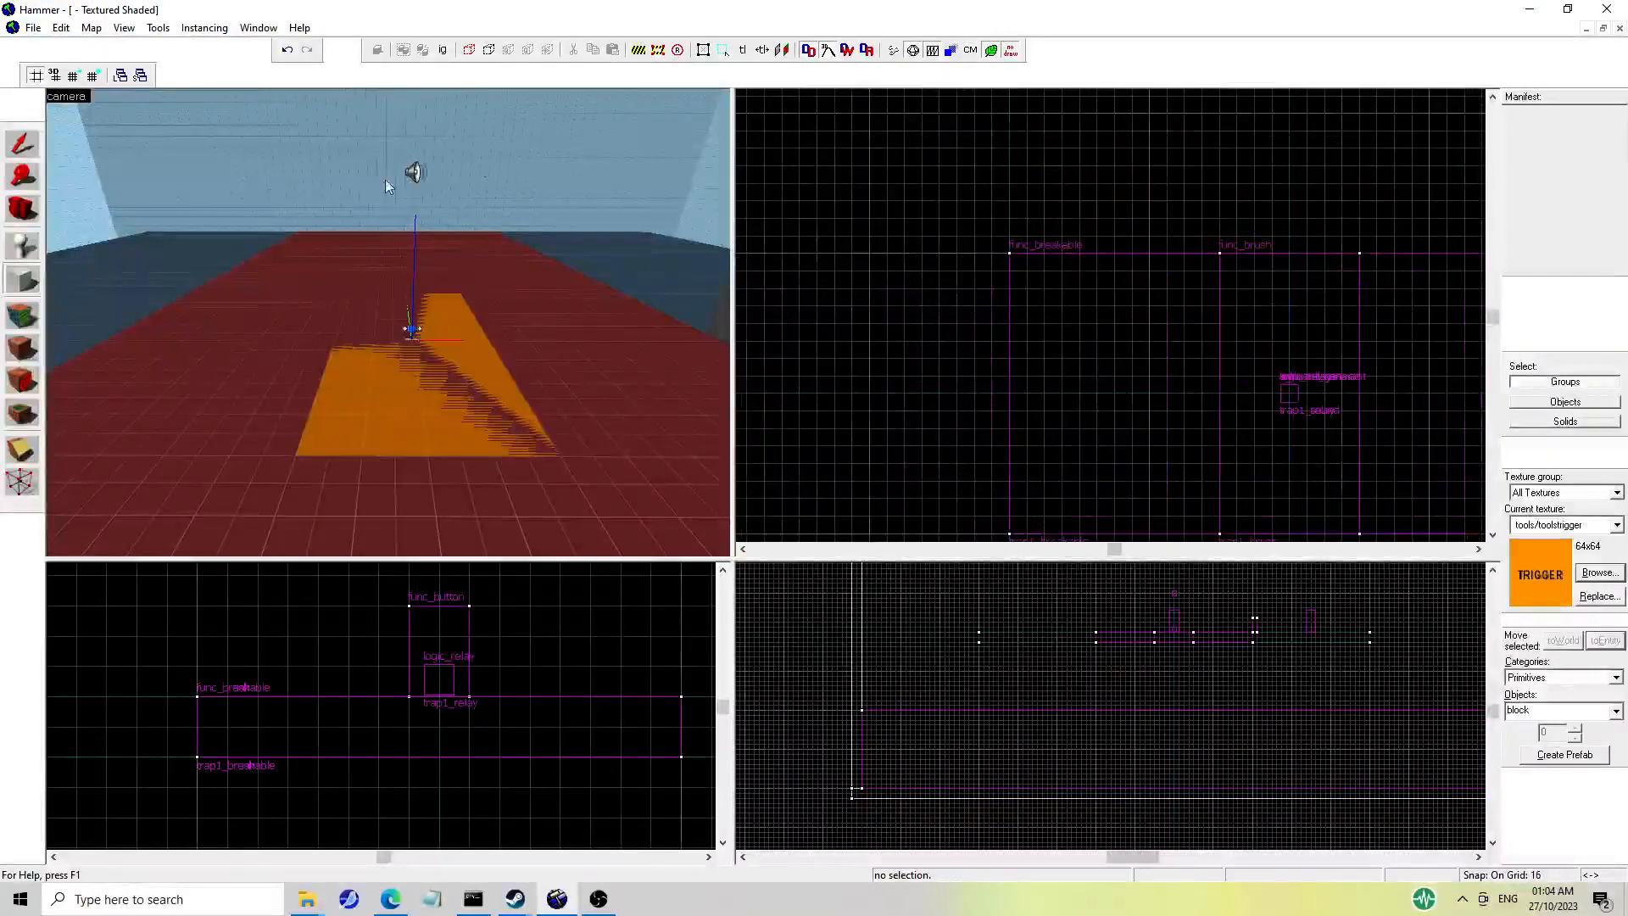
pyautogui.click(94, 76)
pyautogui.scroll(-2, 953, 288)
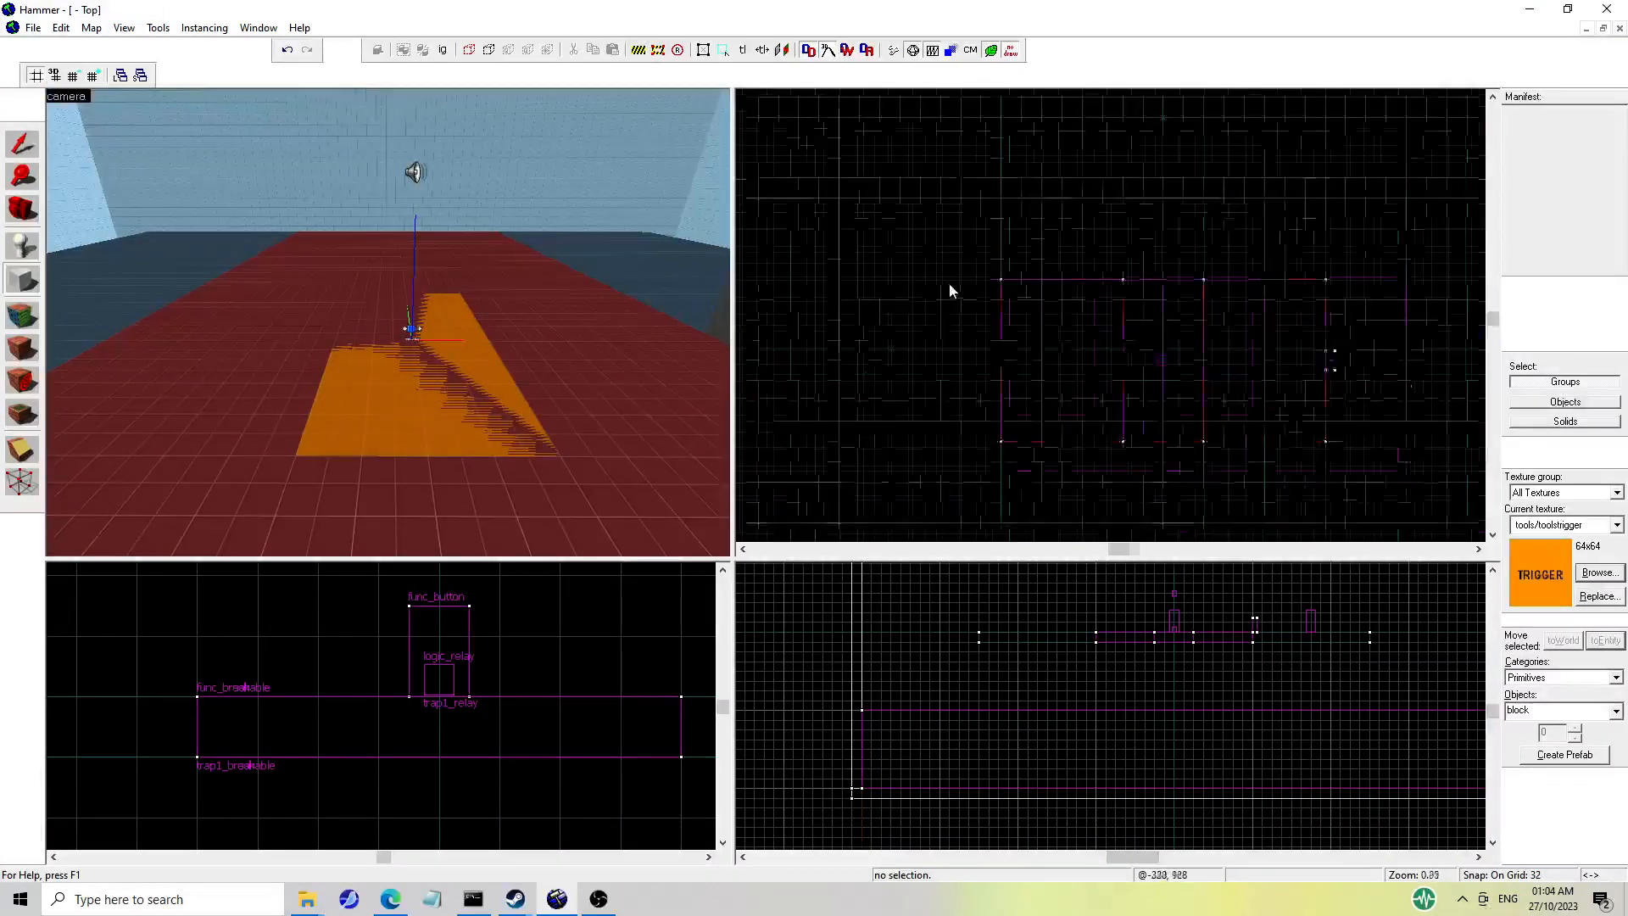
pyautogui.moveTo(982, 316); pyautogui.dragTo(1020, 377)
pyautogui.scroll(-6, 1051, 748)
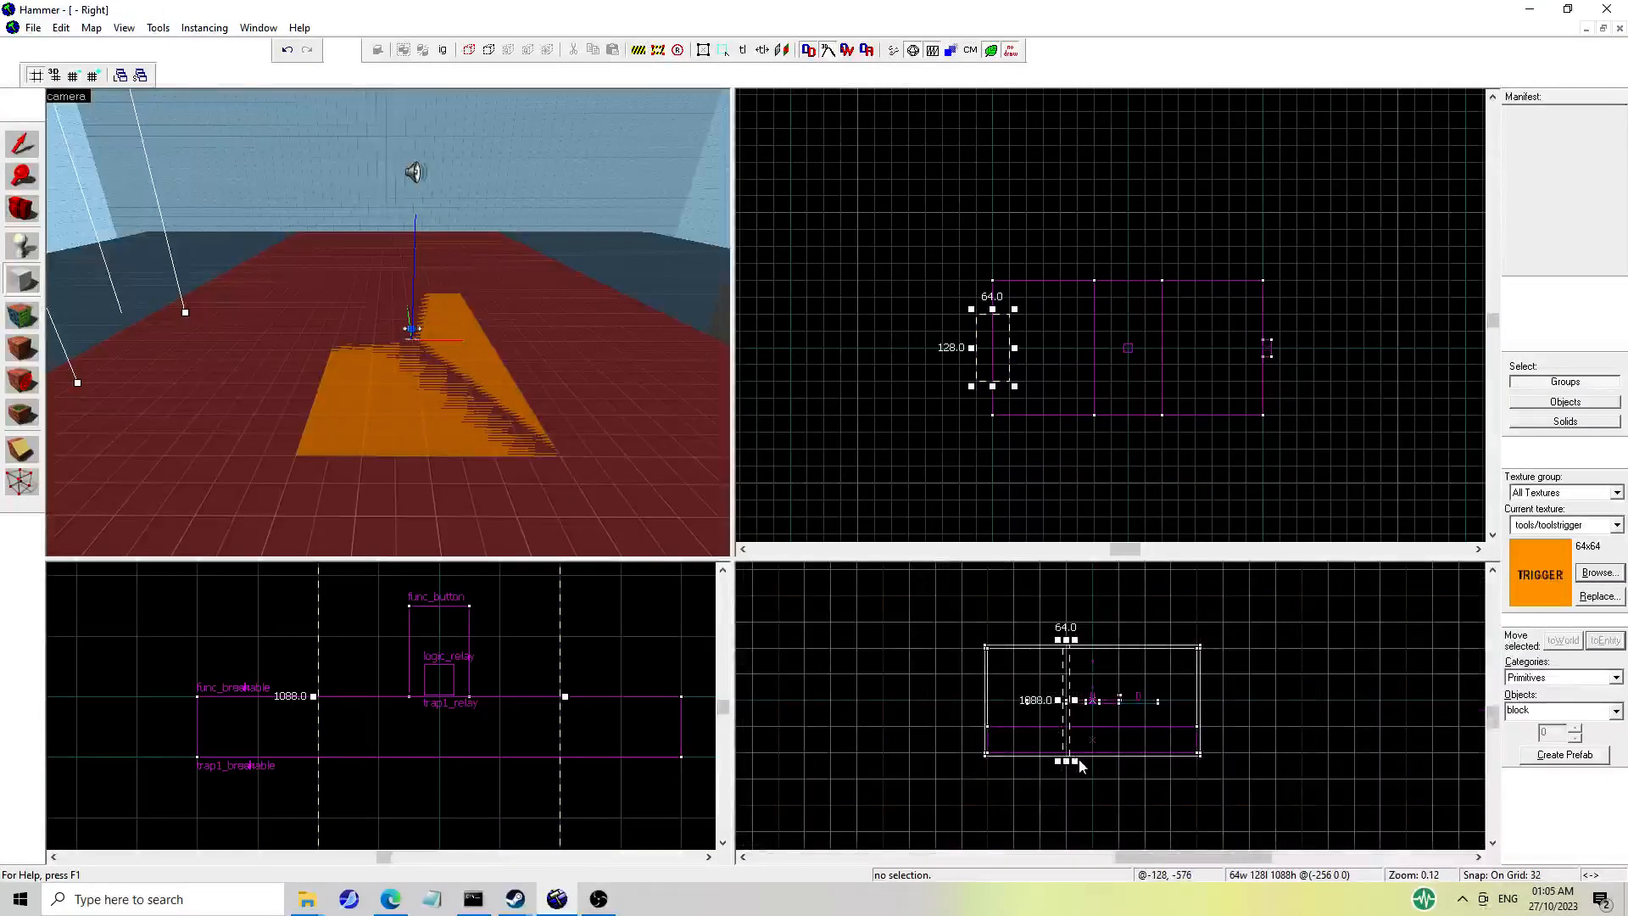
pyautogui.moveTo(1055, 754); pyautogui.dragTo(1082, 691)
pyautogui.scroll(-1, 1060, 624)
pyautogui.press('Return')
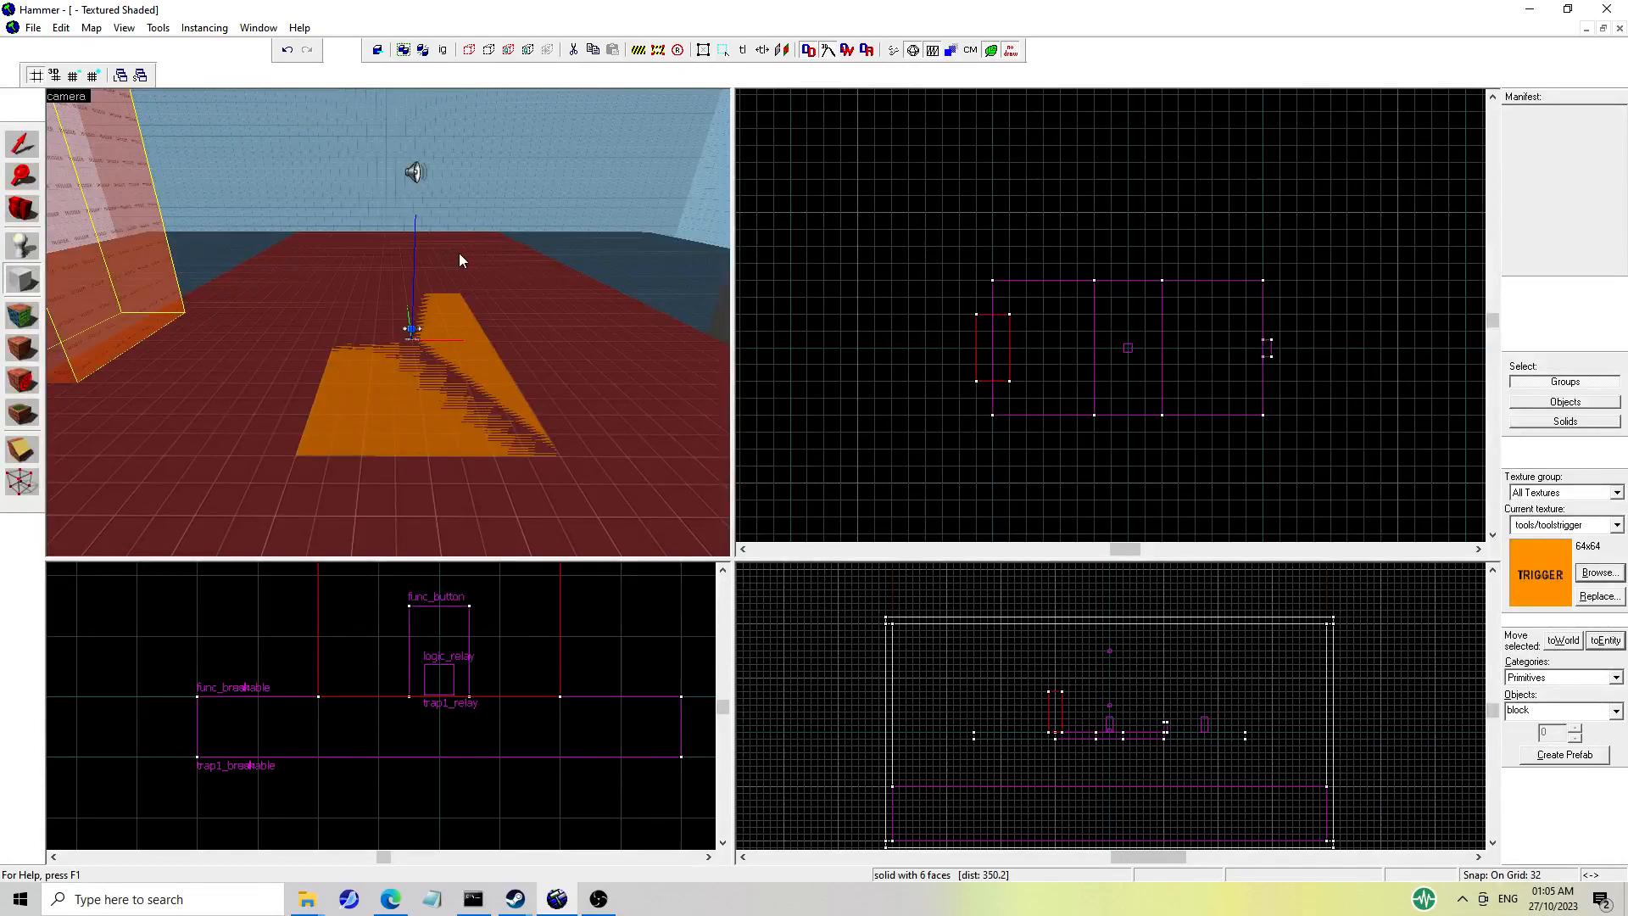
# Resize the new block at the breakable floor's edge to a 128 x 128 x 128 cube.
pyautogui.press('z')
pyautogui.press('s')
pyautogui.press('z')
pyautogui.scroll(3, 339, 295)
pyautogui.click(24, 144)
pyautogui.scroll(6, 1062, 699)
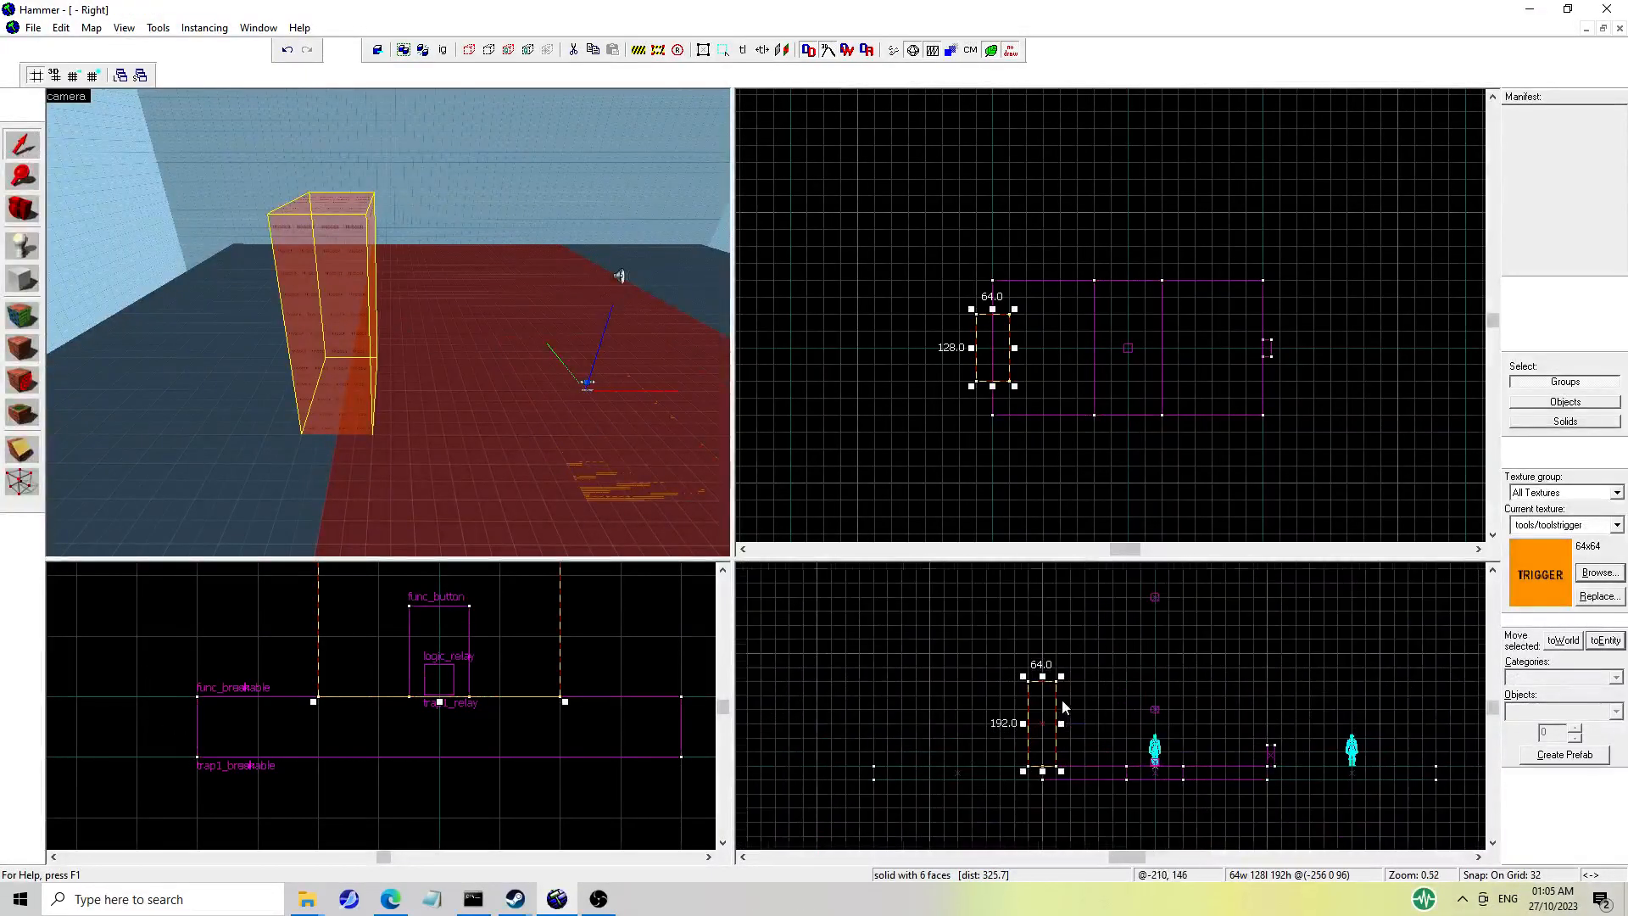
pyautogui.scroll(4, 1061, 699)
pyautogui.moveTo(1021, 659); pyautogui.dragTo(1021, 715)
pyautogui.moveTo(987, 348); pyautogui.dragTo(921, 348)
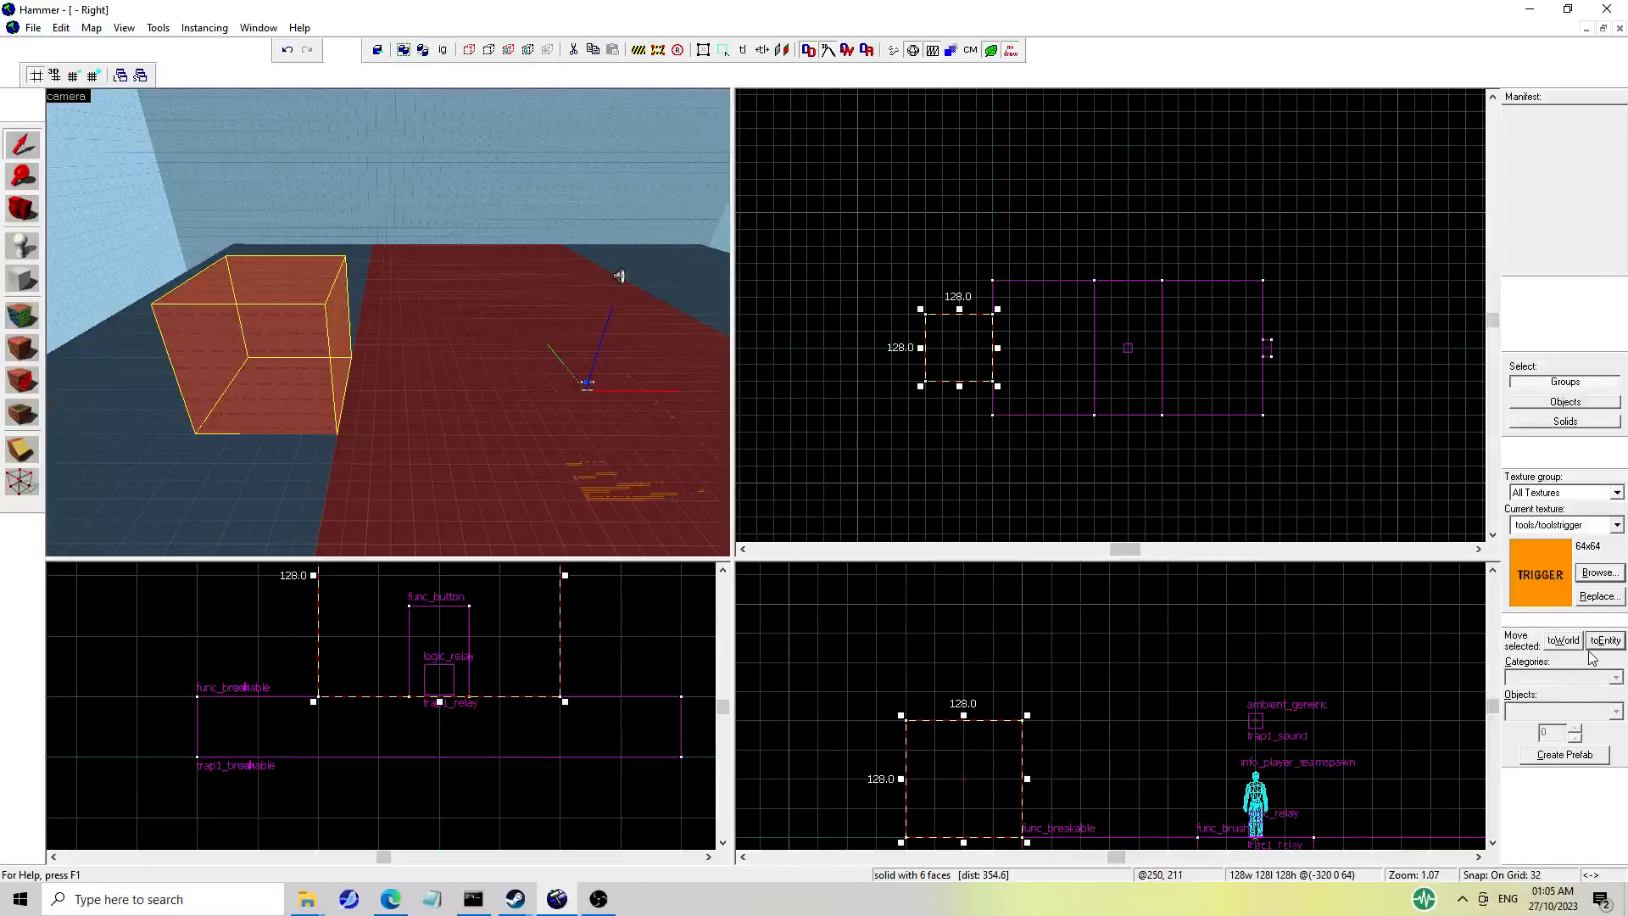
# Search the available textures for "gener" and delete the 128-unit cube.
pyautogui.doubleClick(230, 409)
pyautogui.click(1081, 254)
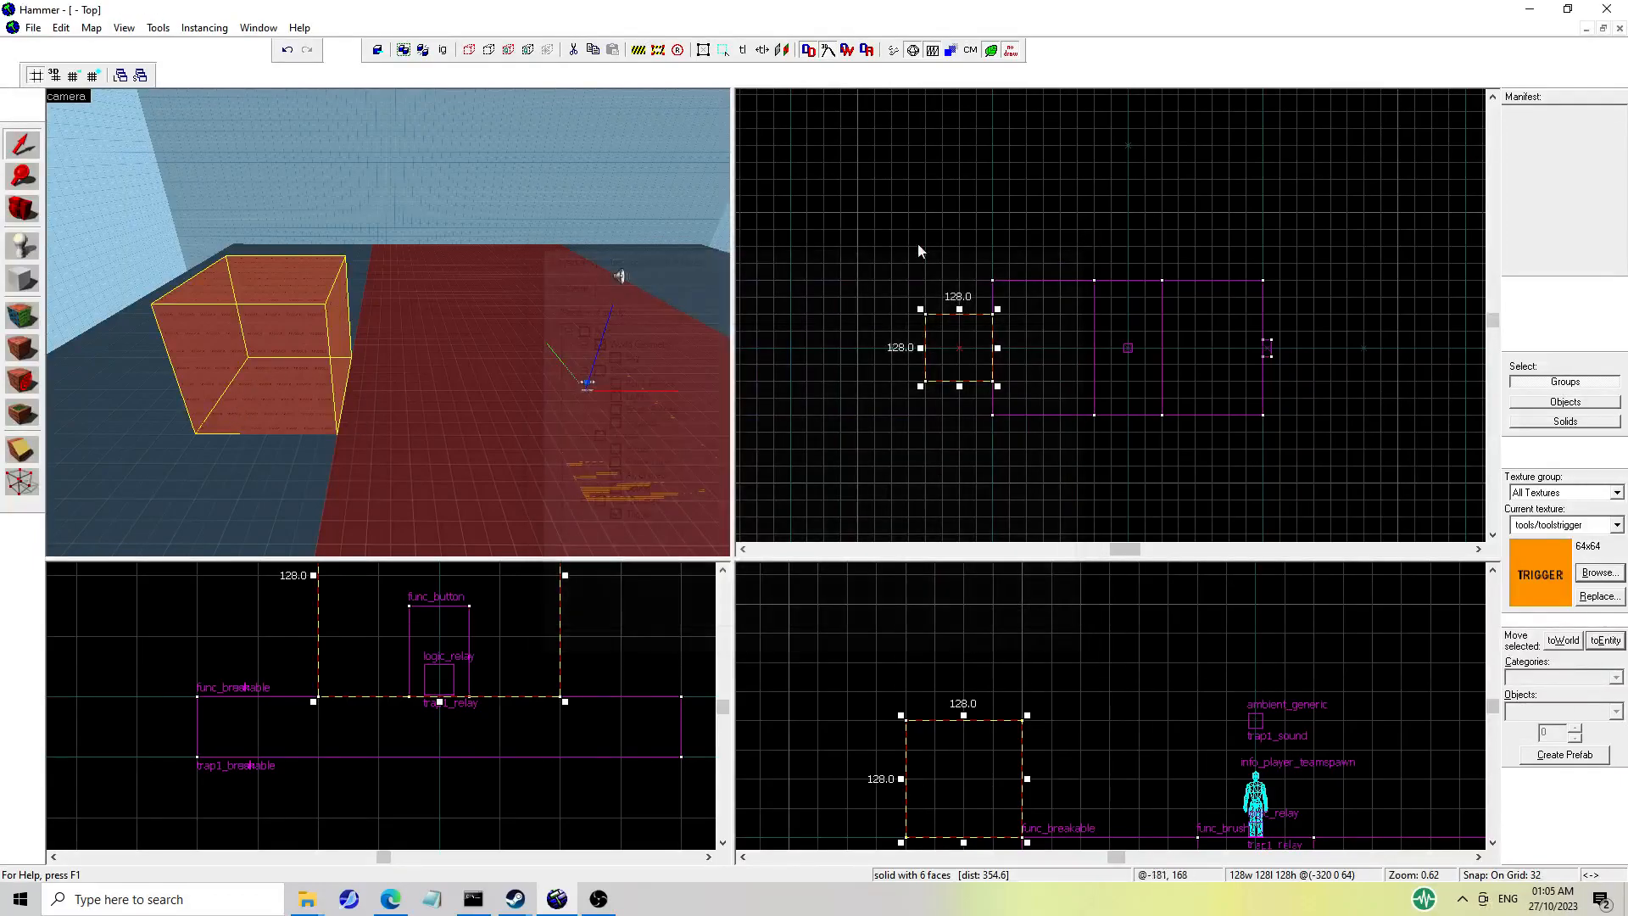
pyautogui.click(1598, 574)
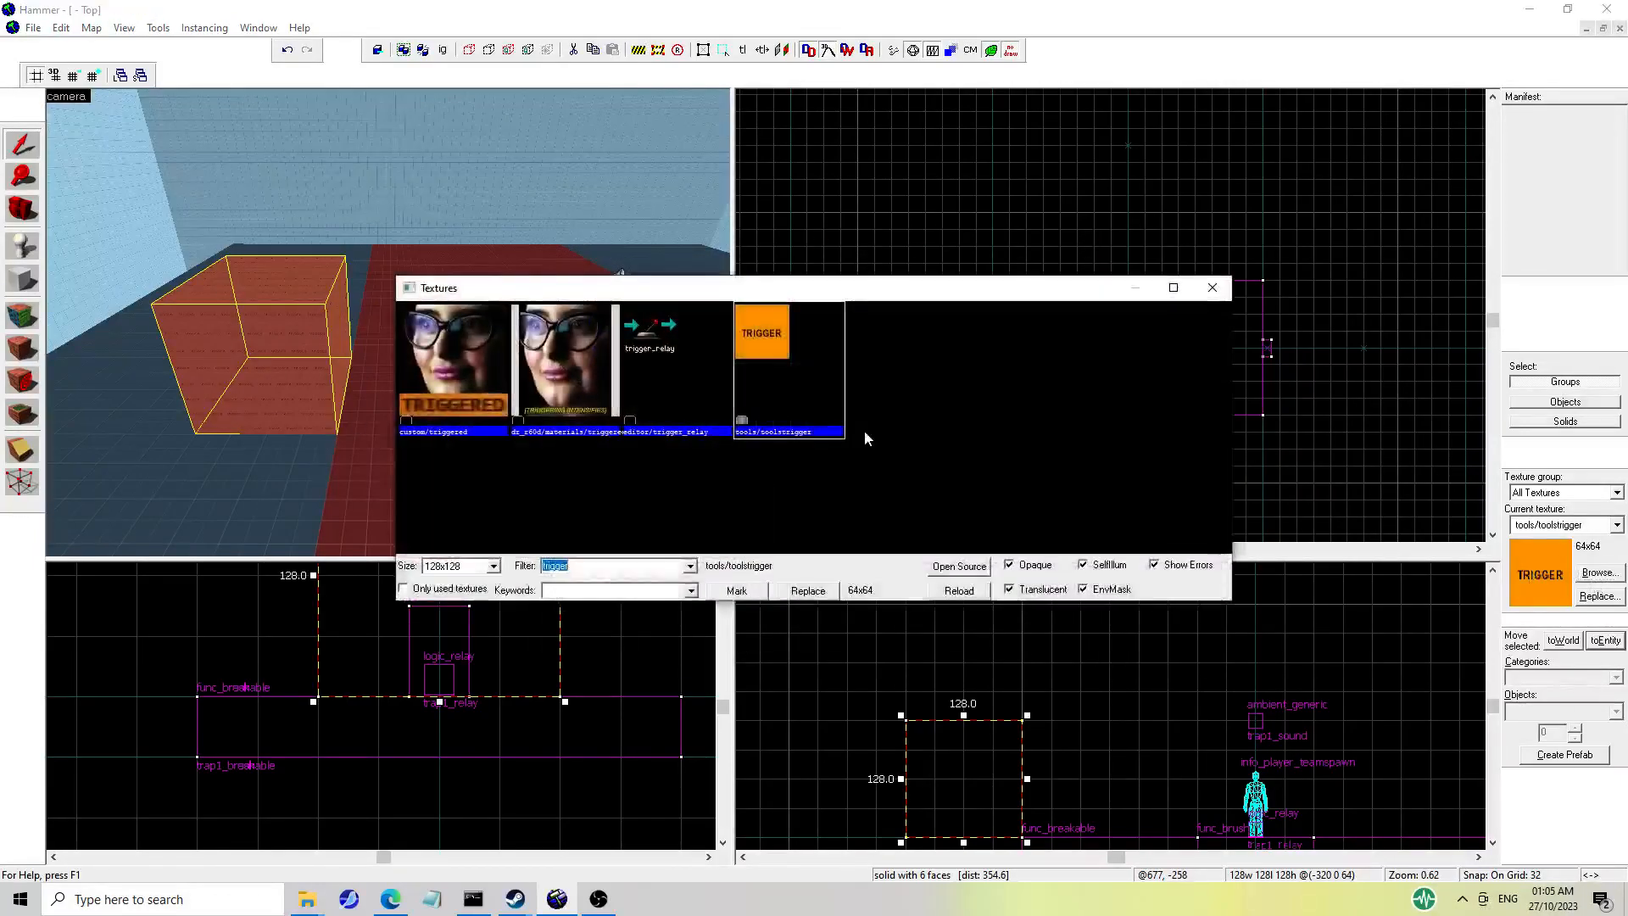
pyautogui.write('gener')
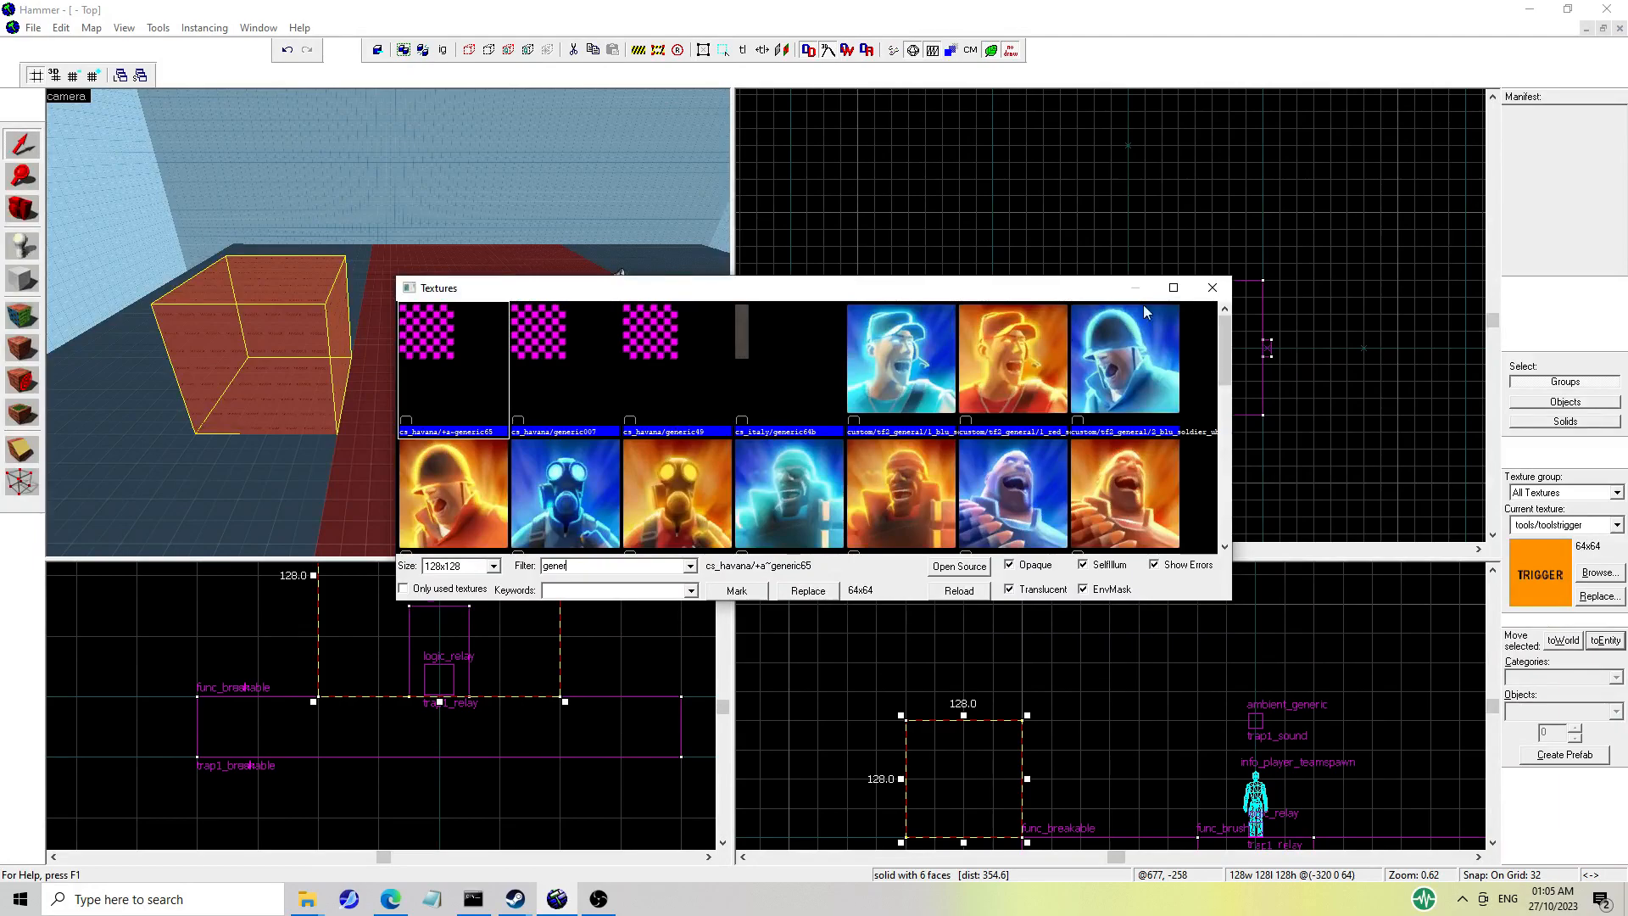
pyautogui.click(1213, 288)
pyautogui.press('Delete')
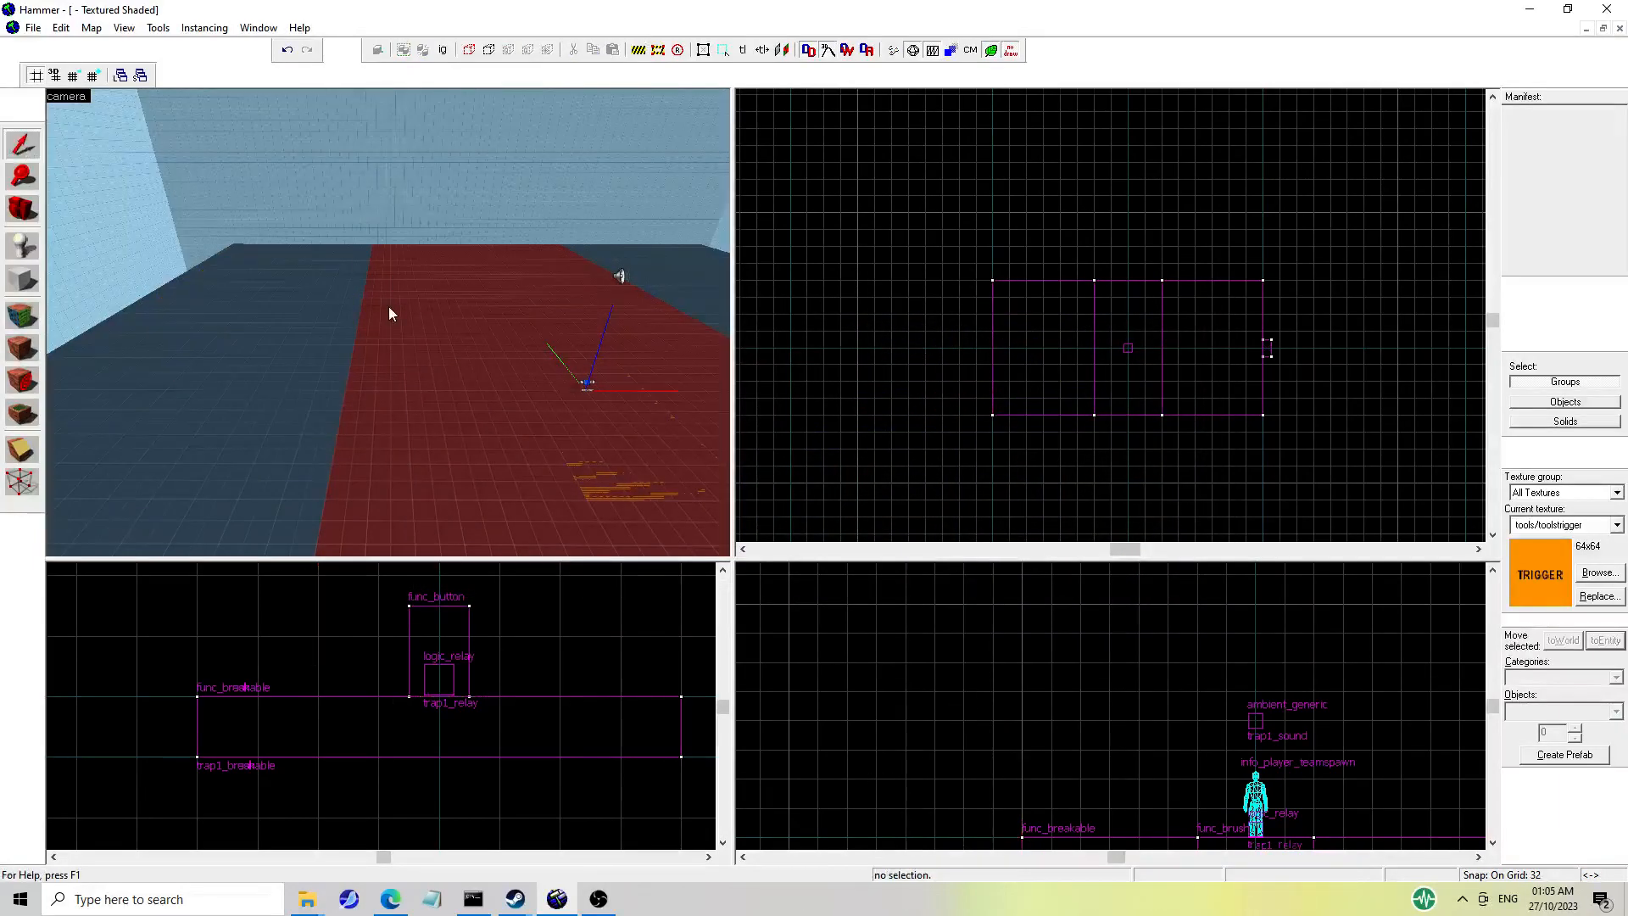
# Browse the entity classes available for placement and return to the Selection tool.
pyautogui.click(15, 242)
pyautogui.press('z')
pyautogui.press('d')
pyautogui.press('z')
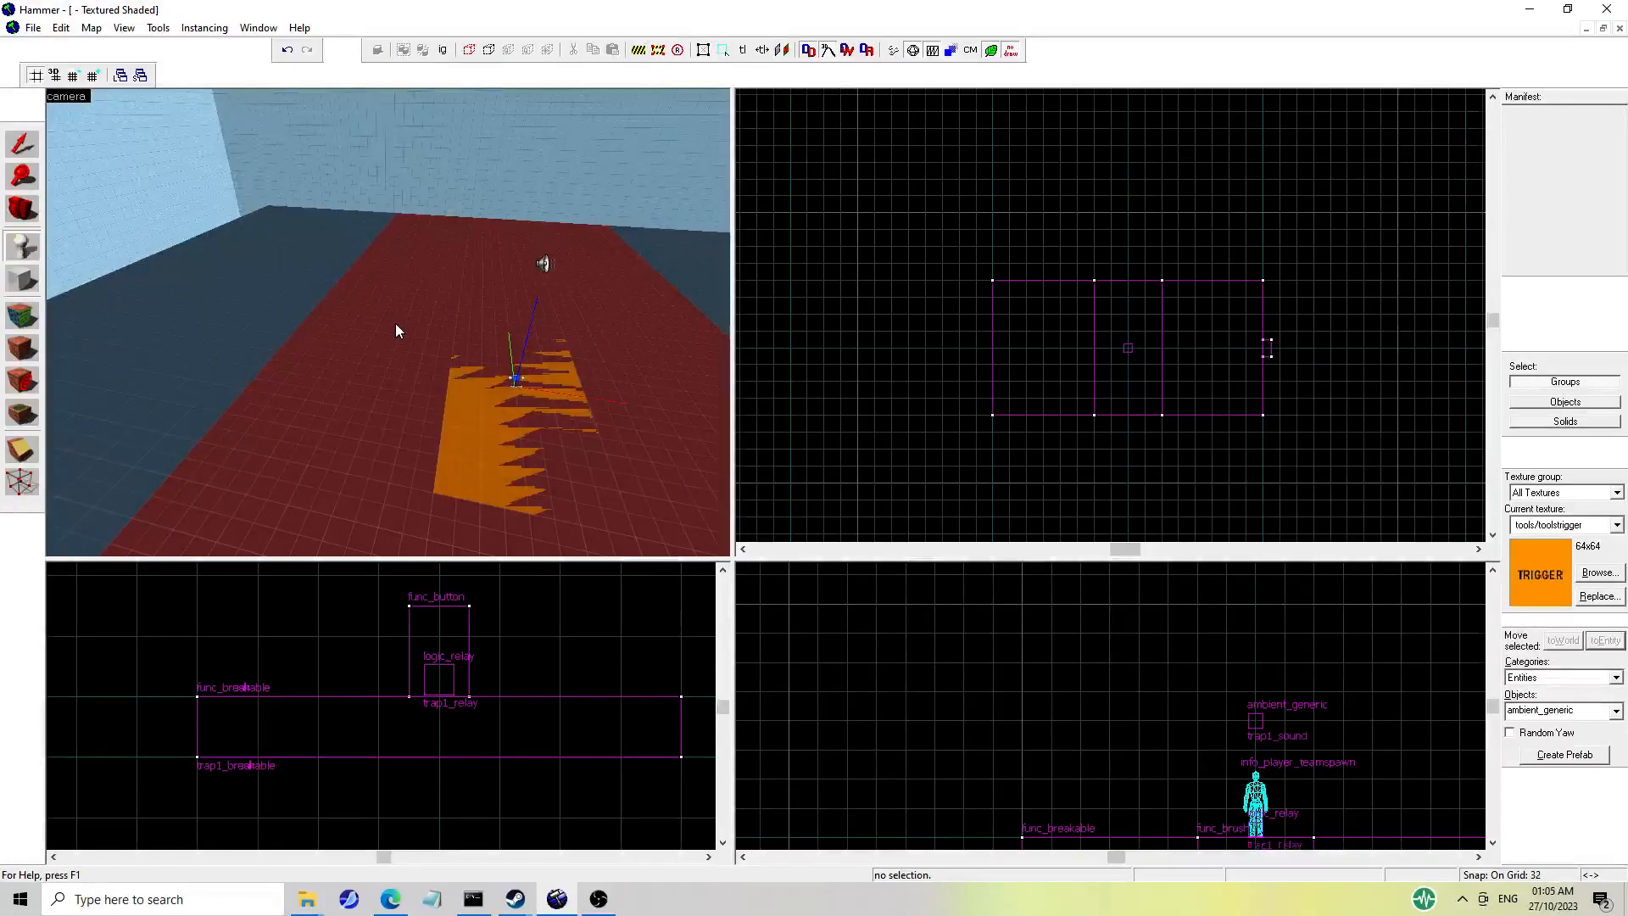
pyautogui.press('z')
pyautogui.press('z')
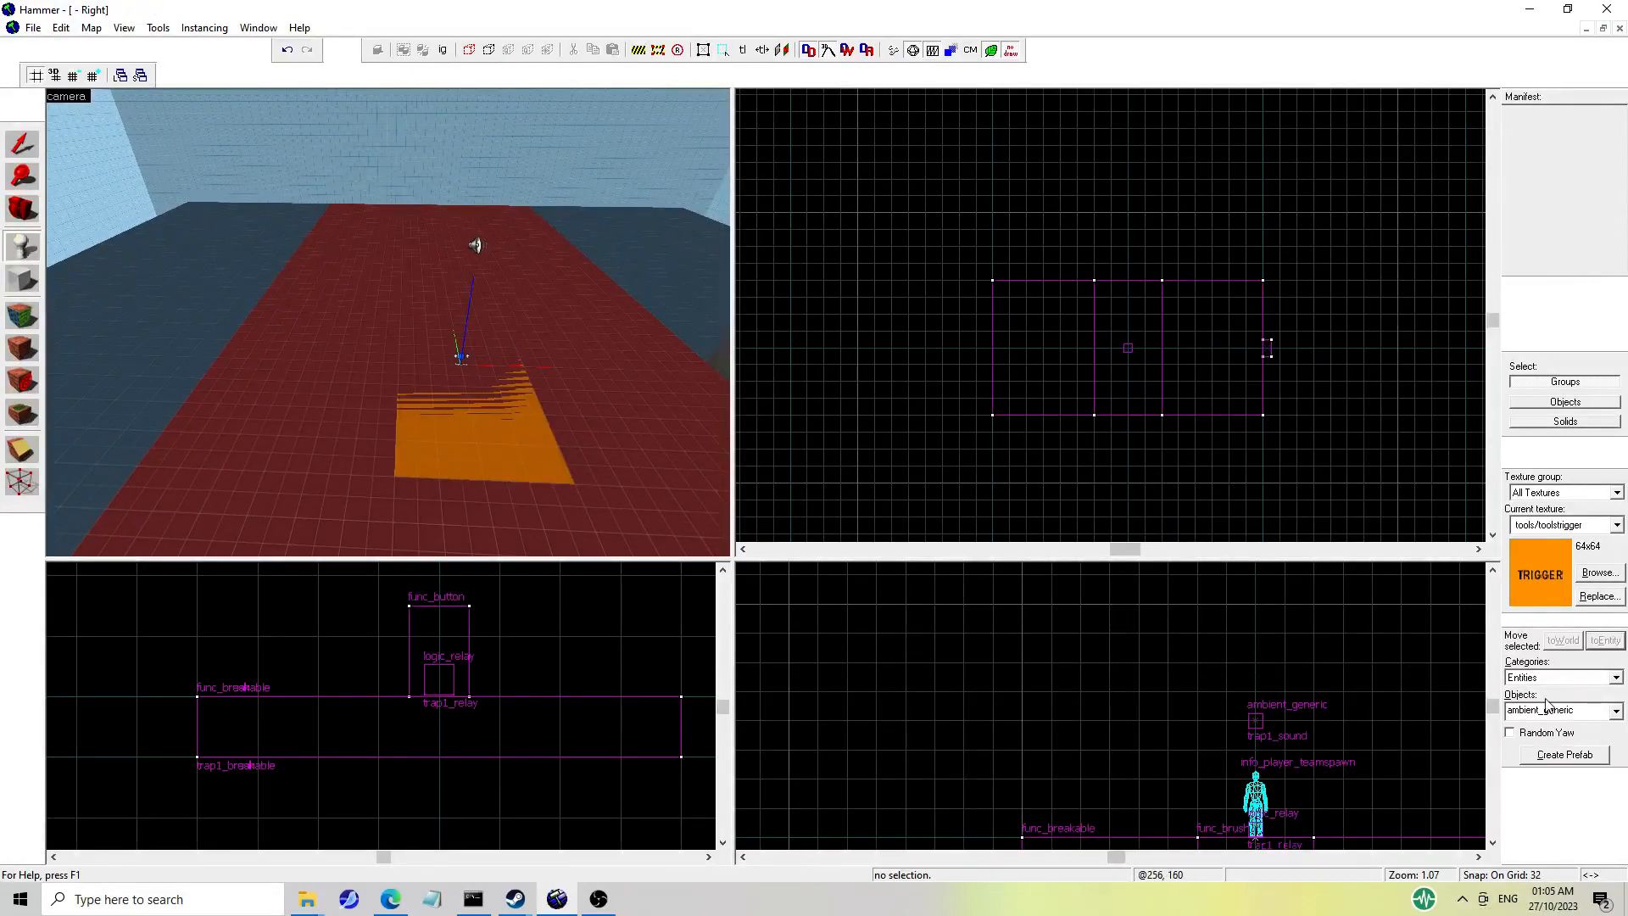
pyautogui.click(1616, 711)
pyautogui.scroll(-20, 1539, 812)
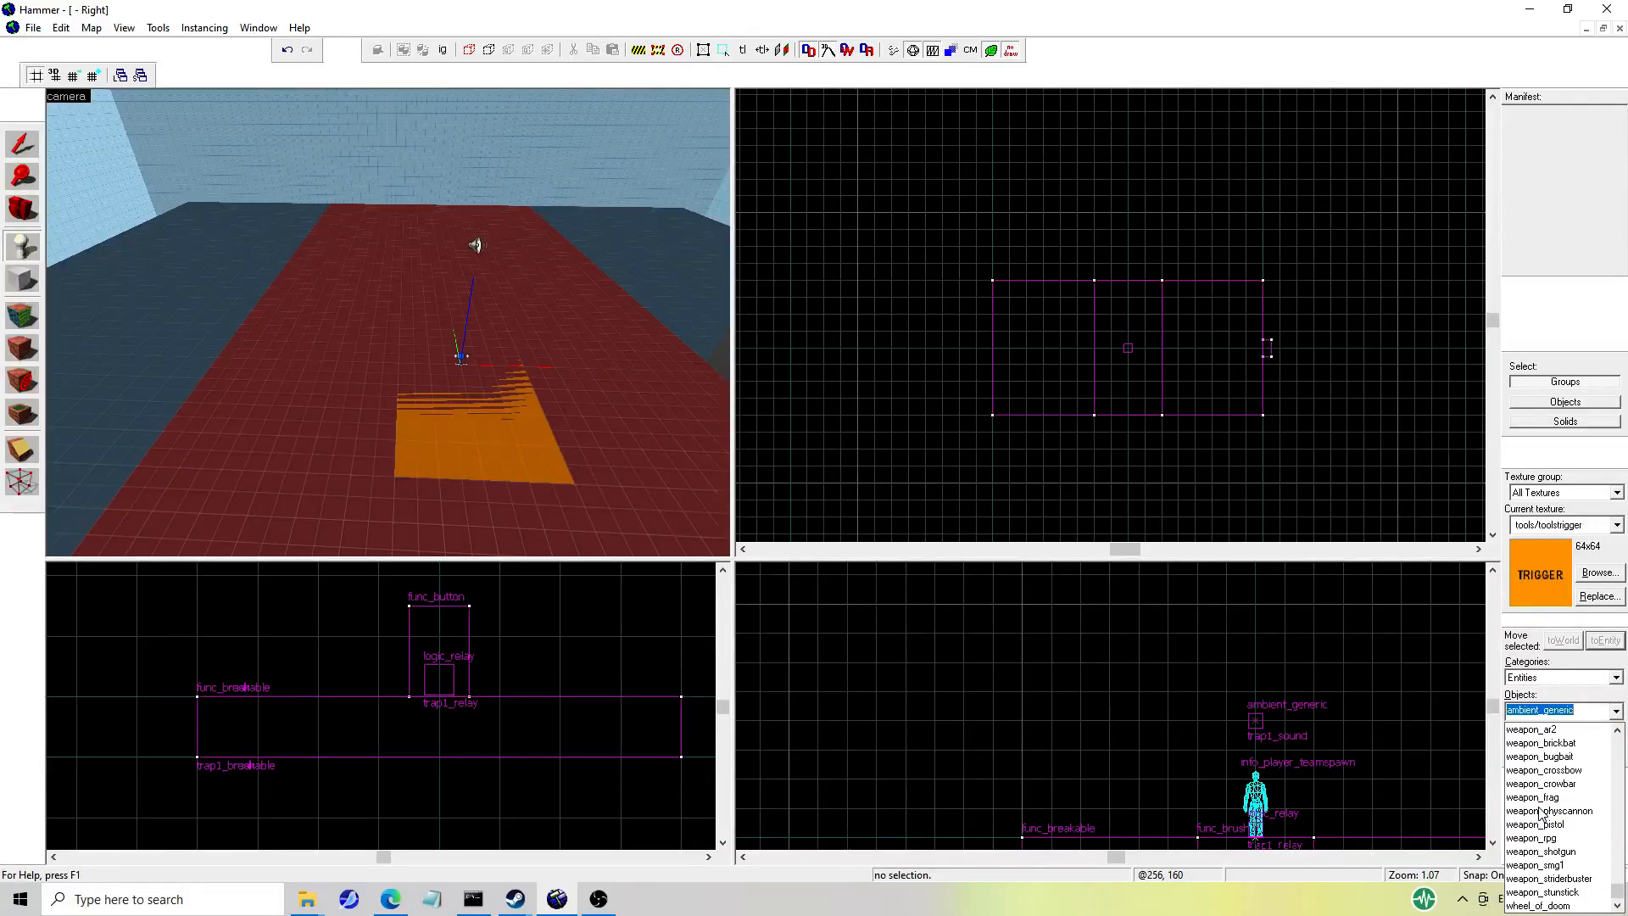
pyautogui.scroll(20, 1543, 814)
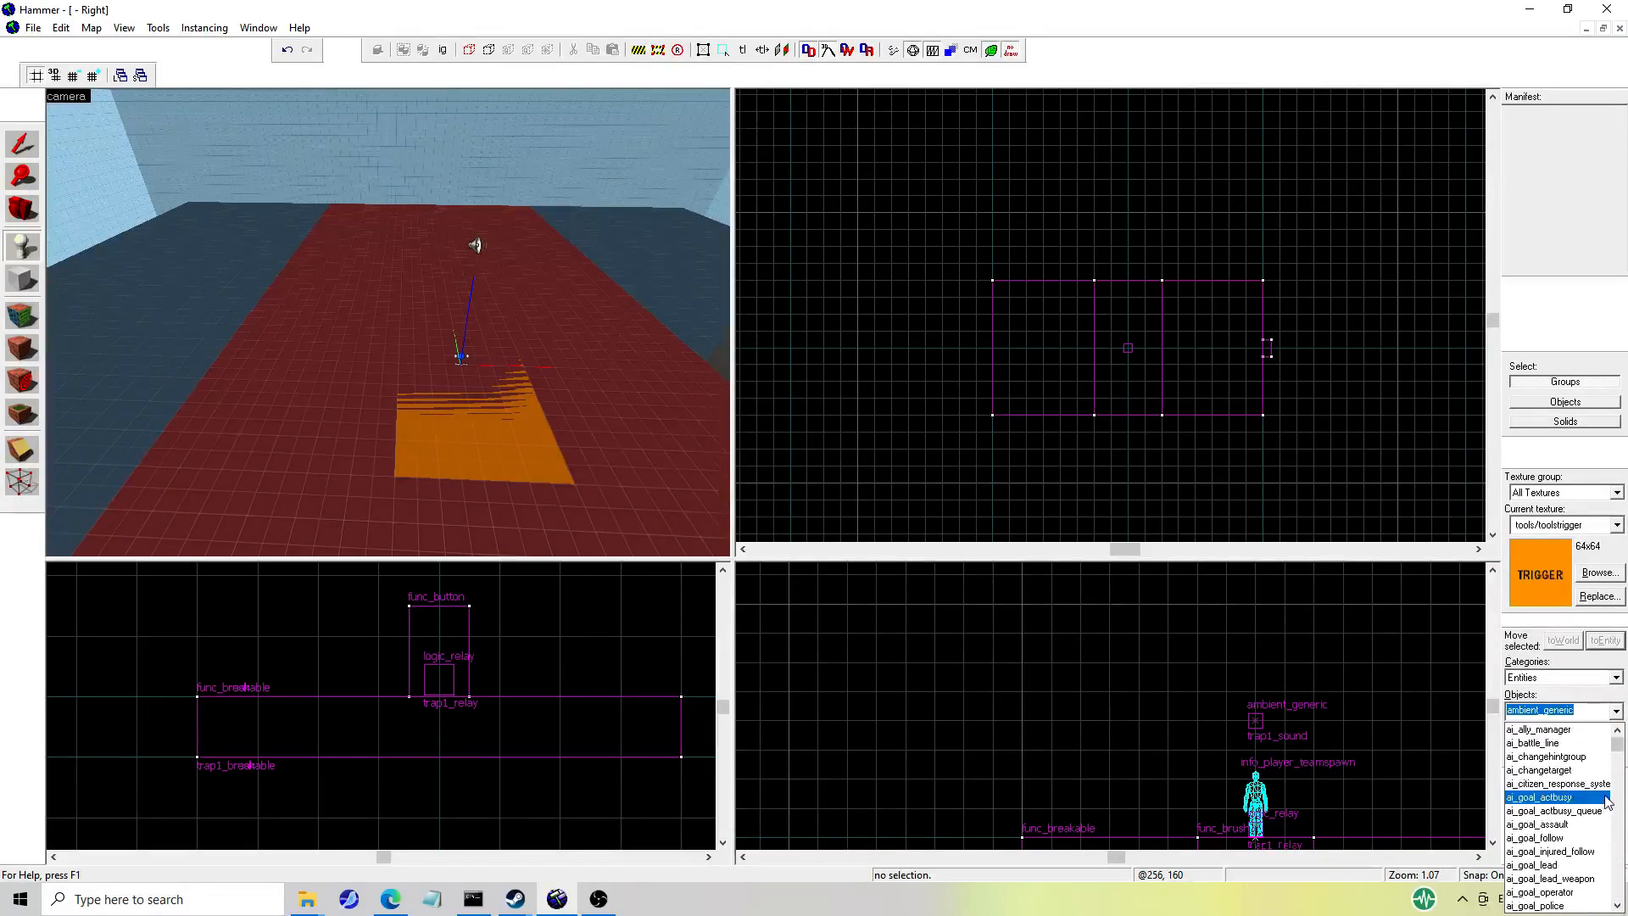
pyautogui.click(31, 144)
pyautogui.click(14, 140)
# Examine the trap1_breakable floor section and the adjoining 512 x 512 floor block from several sides of the room.
pyautogui.click(275, 396)
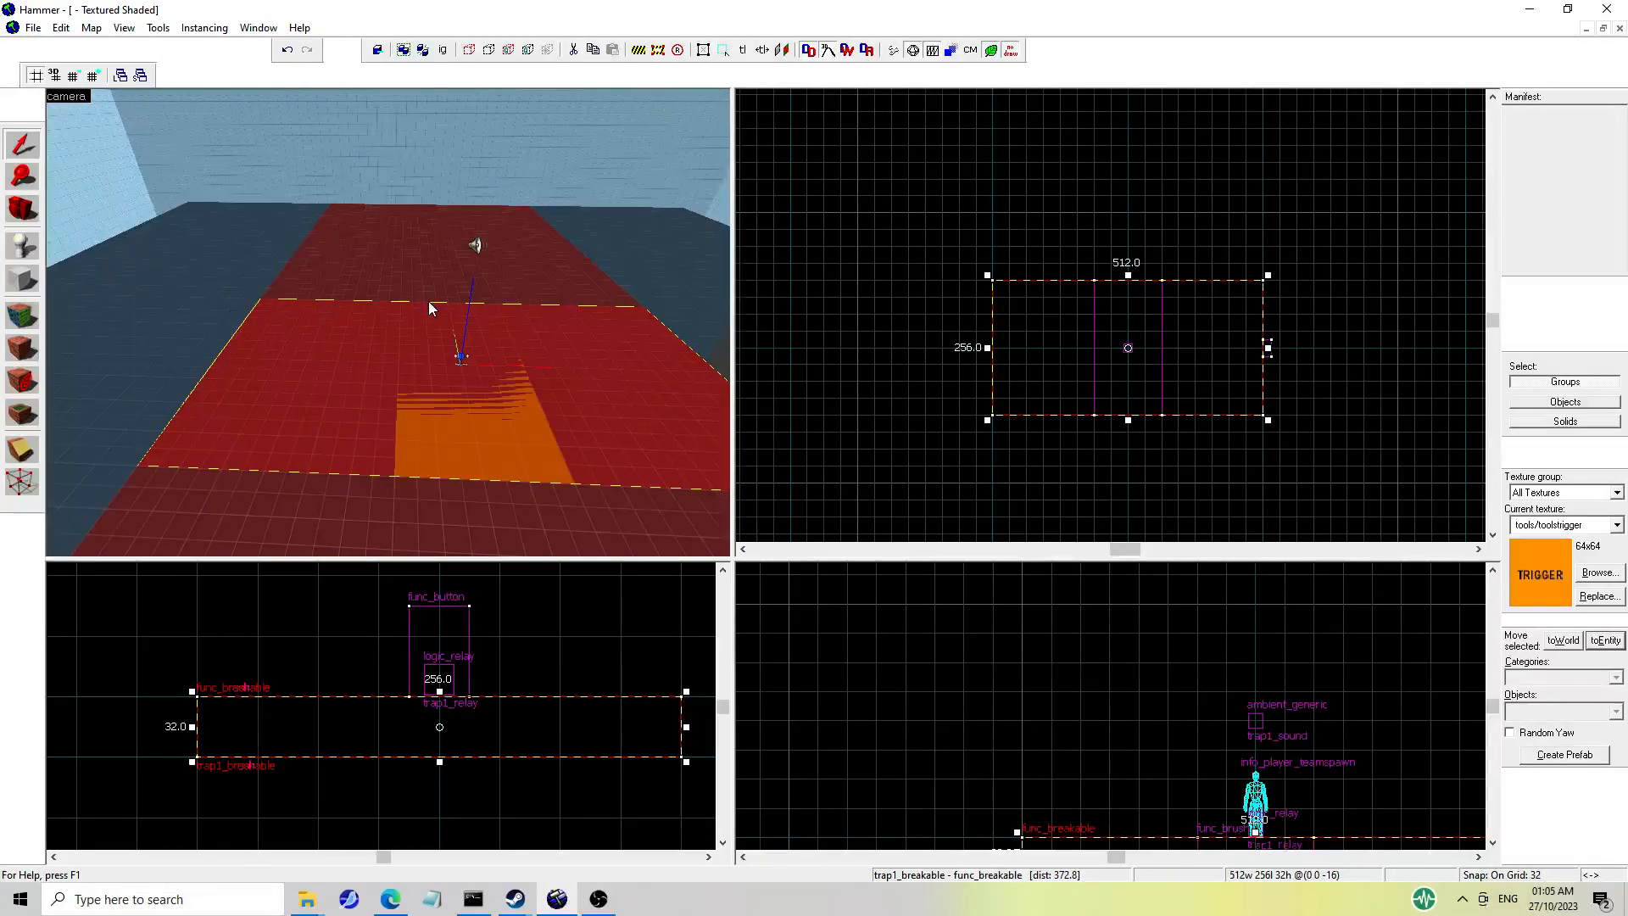
pyautogui.click(506, 222)
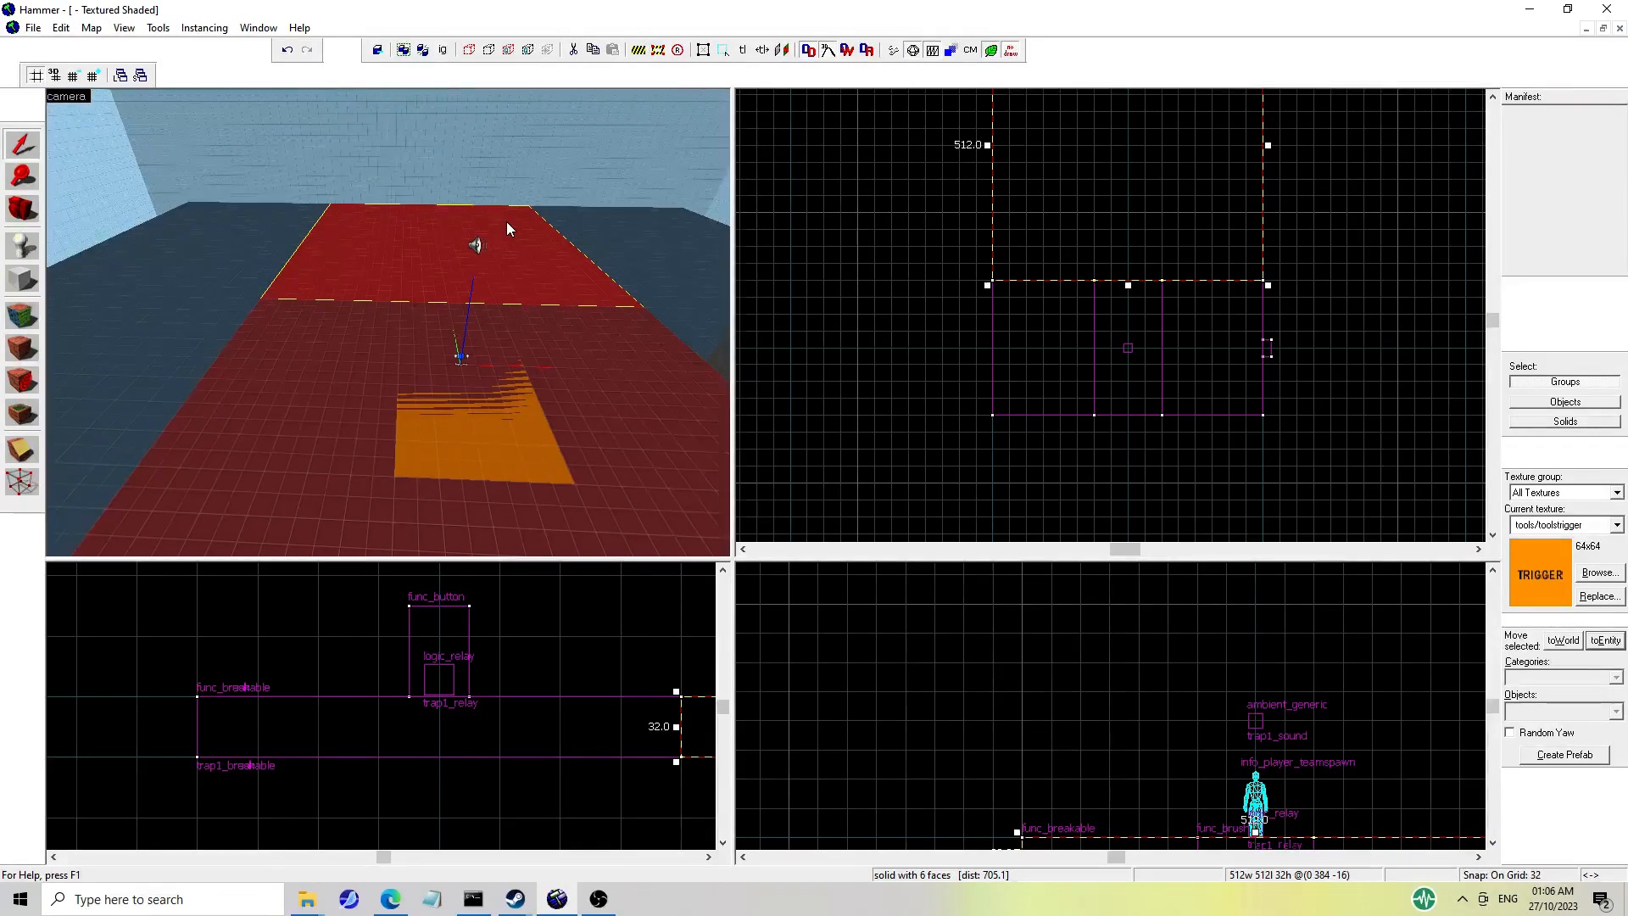
pyautogui.press('z')
pyautogui.press('d')
pyautogui.press('s')
pyautogui.press('w')
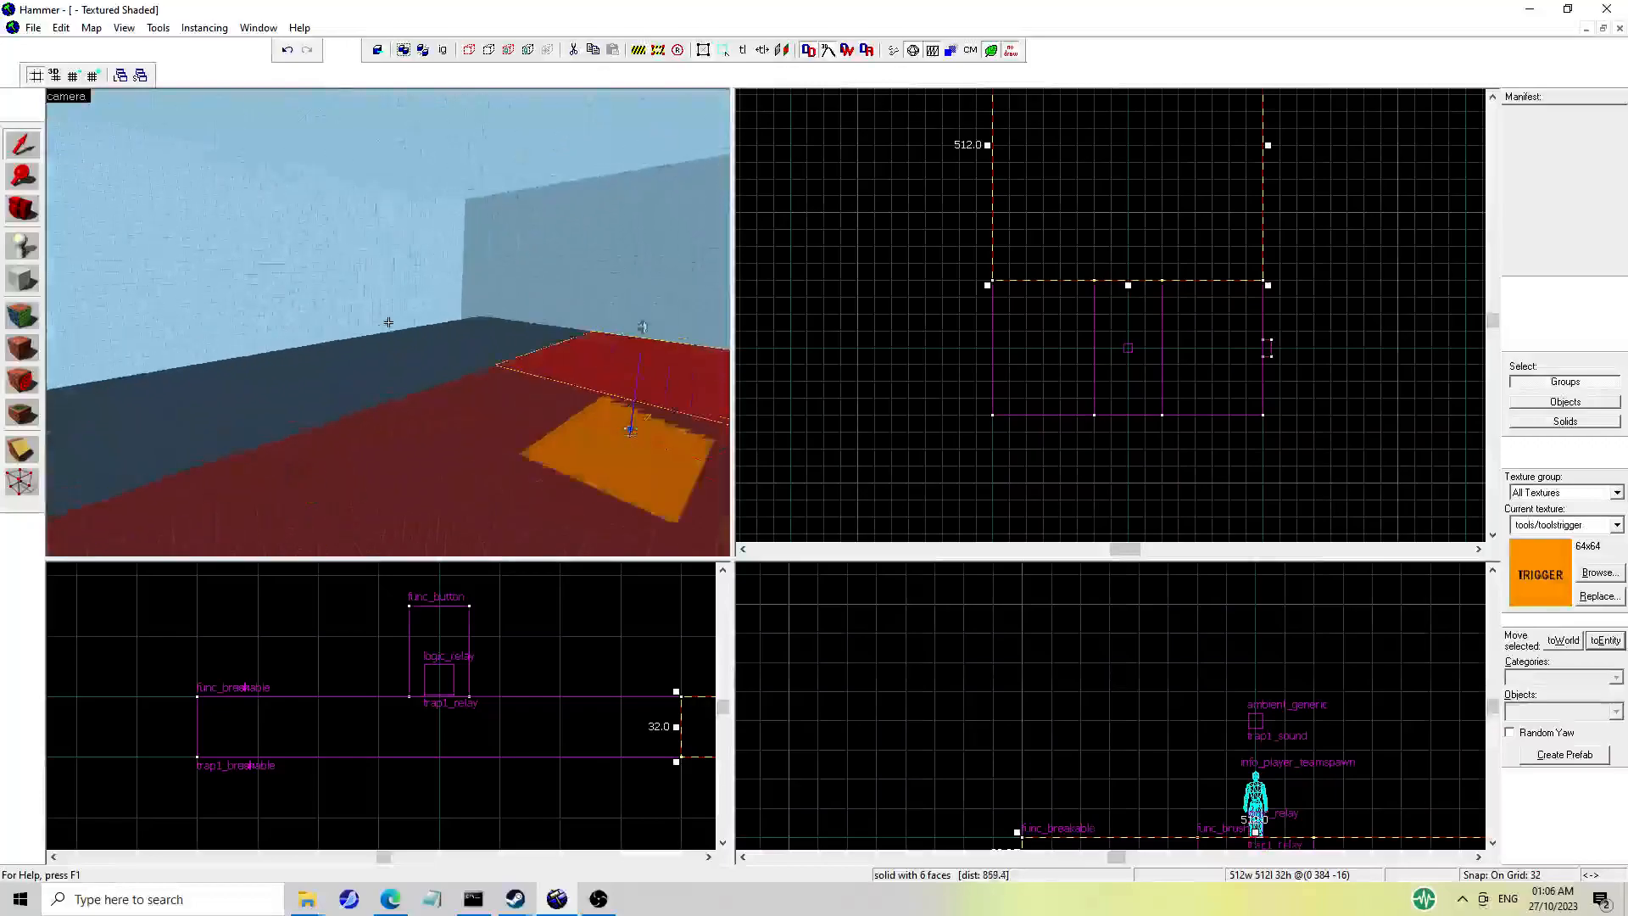
pyautogui.press('w')
pyautogui.press('s')
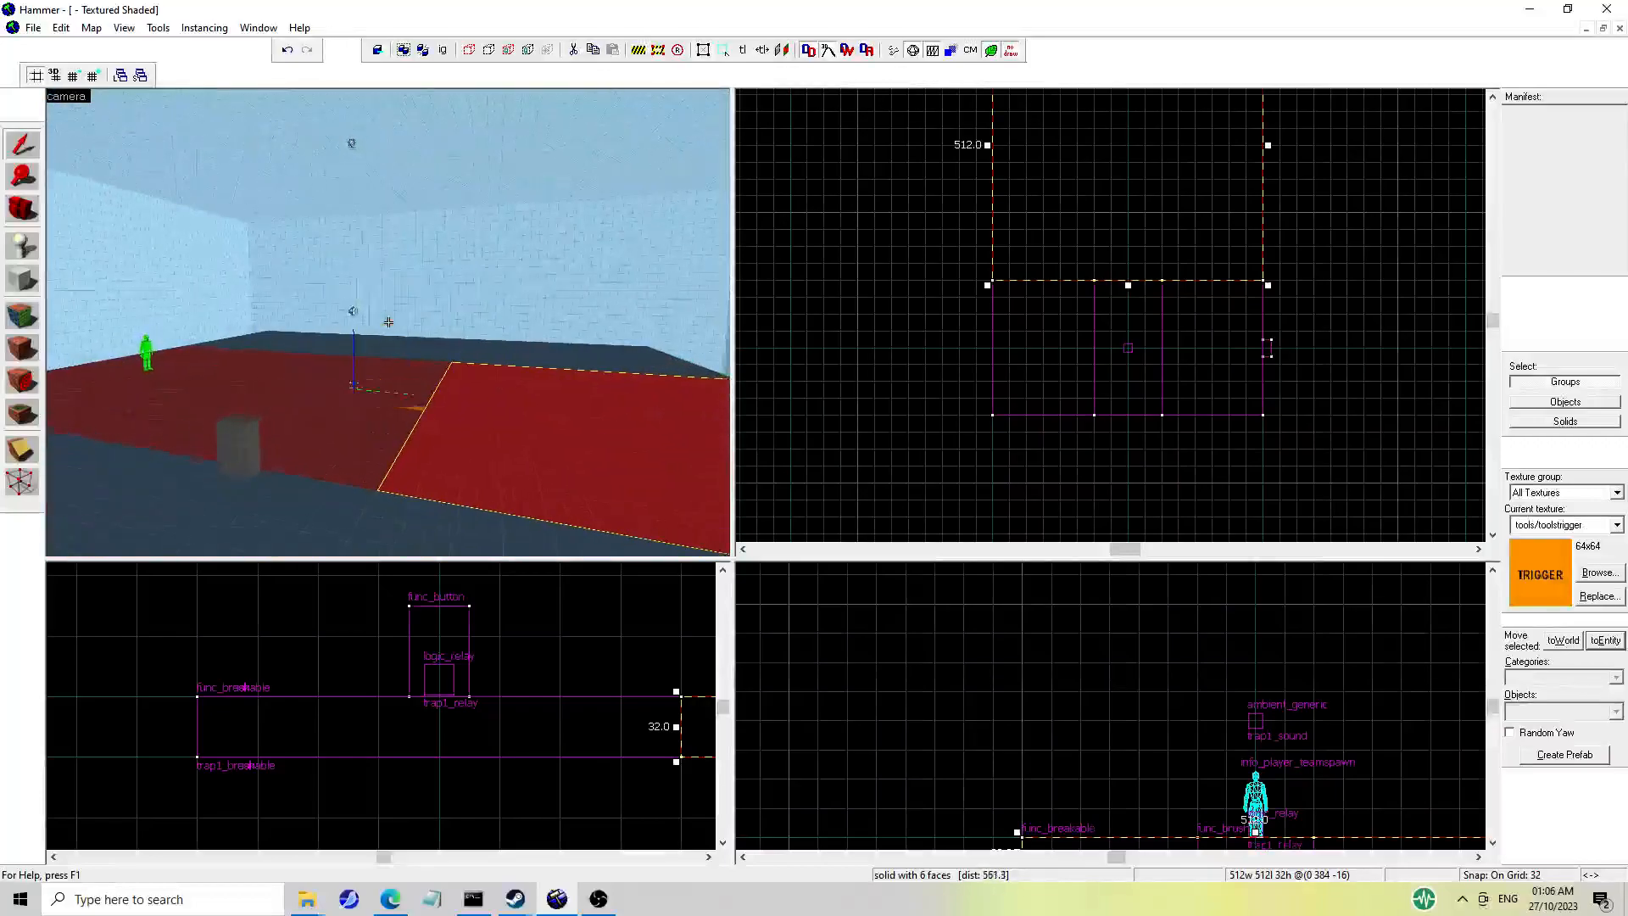
pyautogui.press('d')
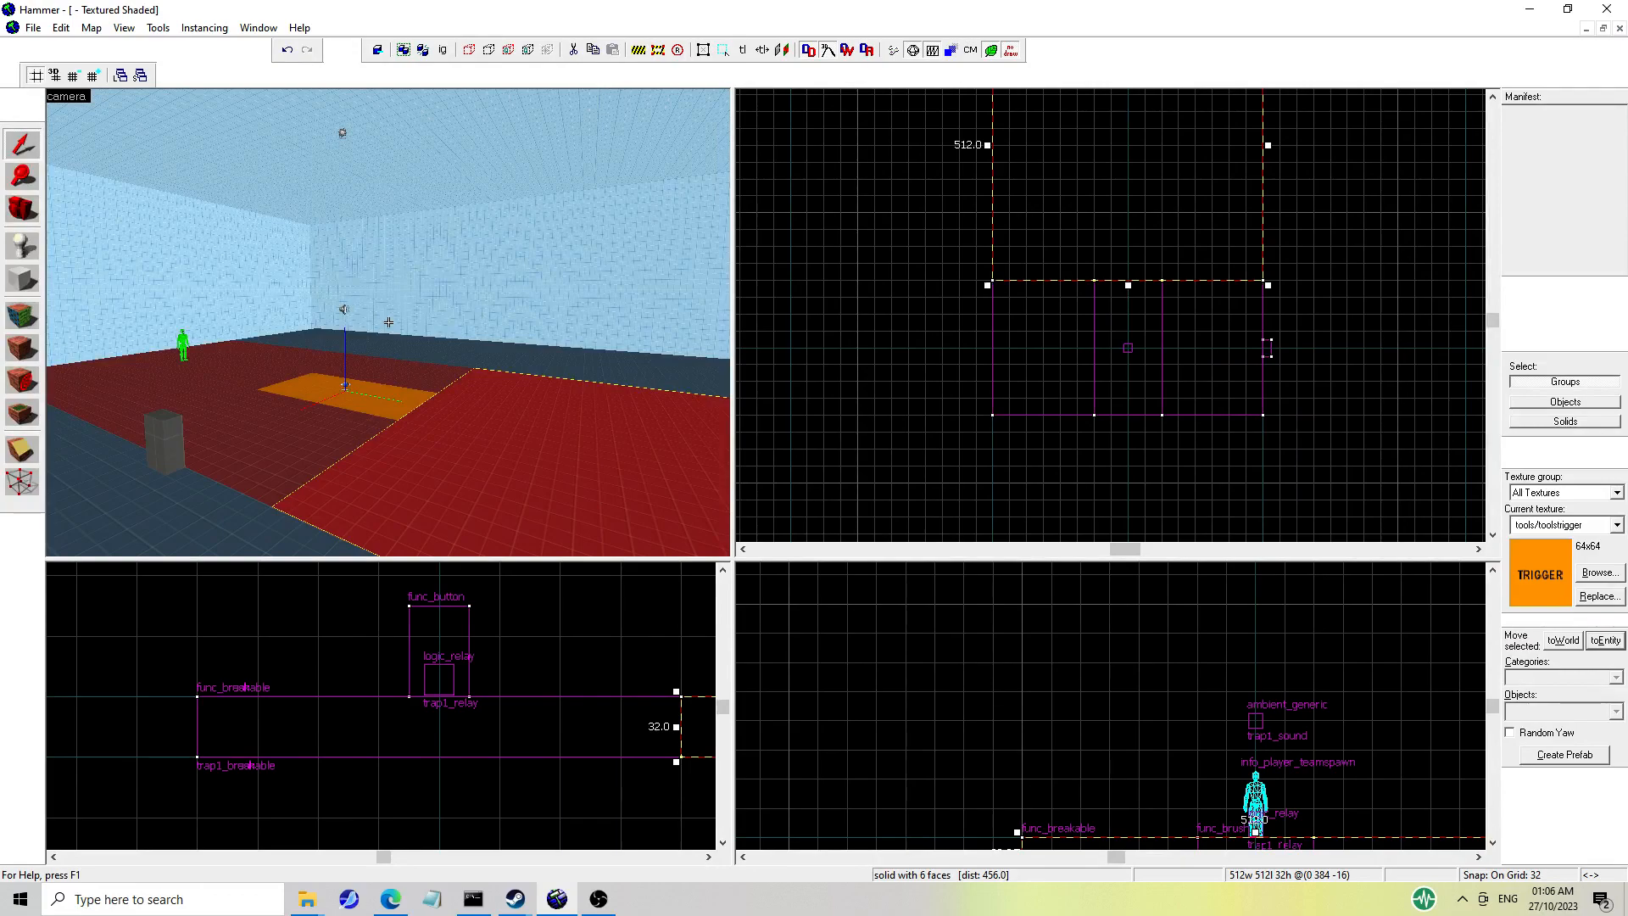
pyautogui.press('z')
pyautogui.press('w')
pyautogui.press('a')
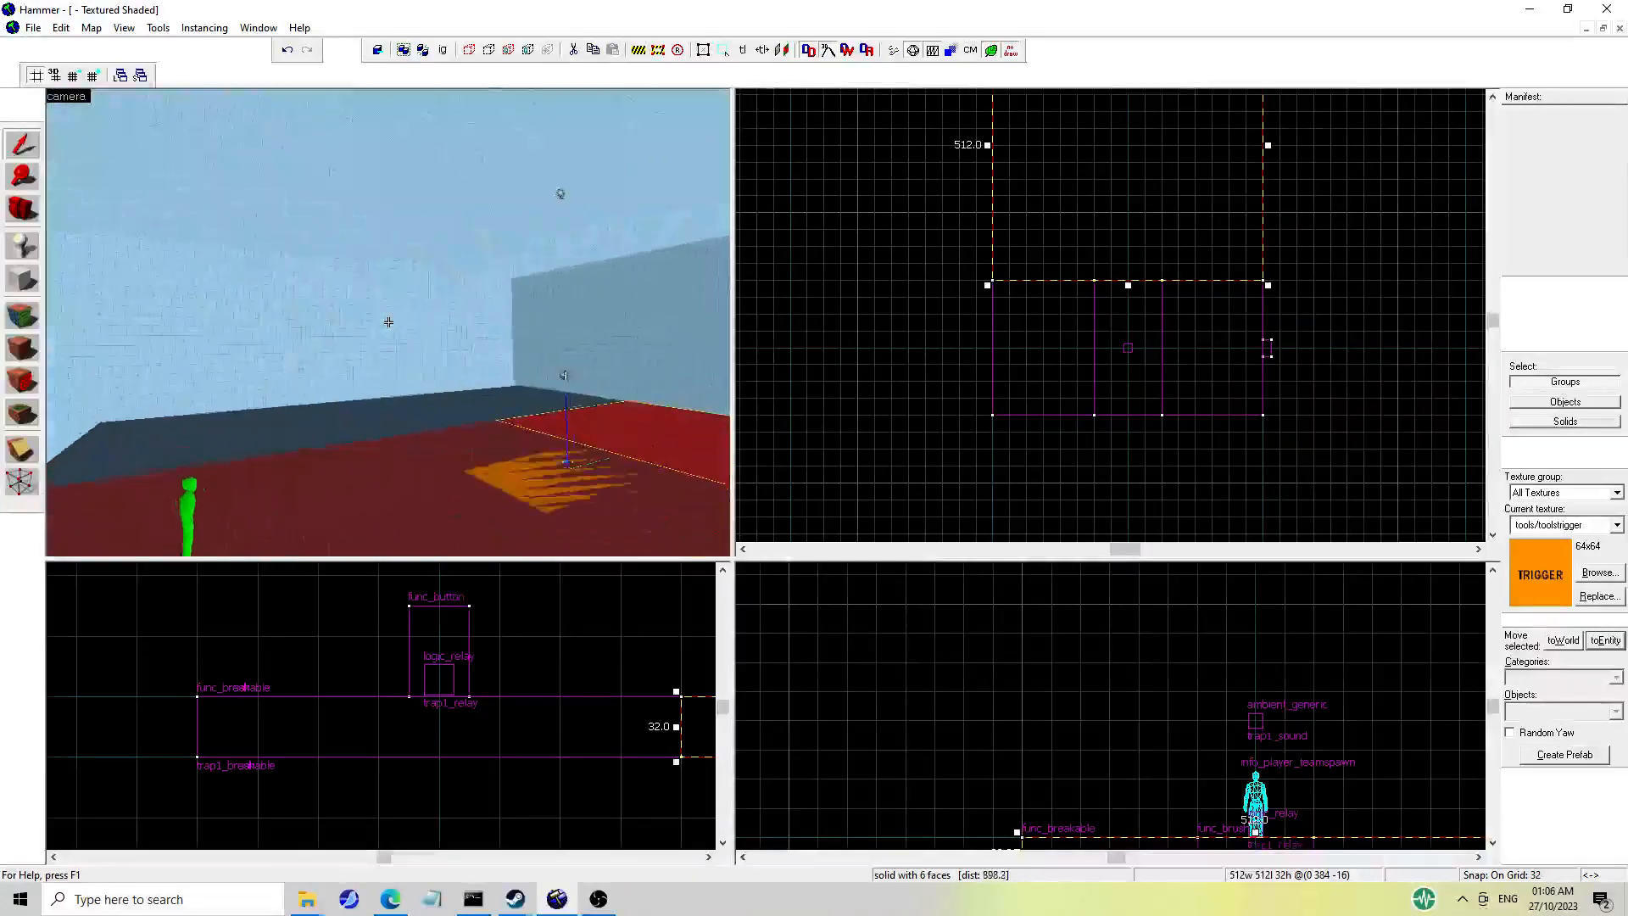
pyautogui.press('w')
pyautogui.press('d')
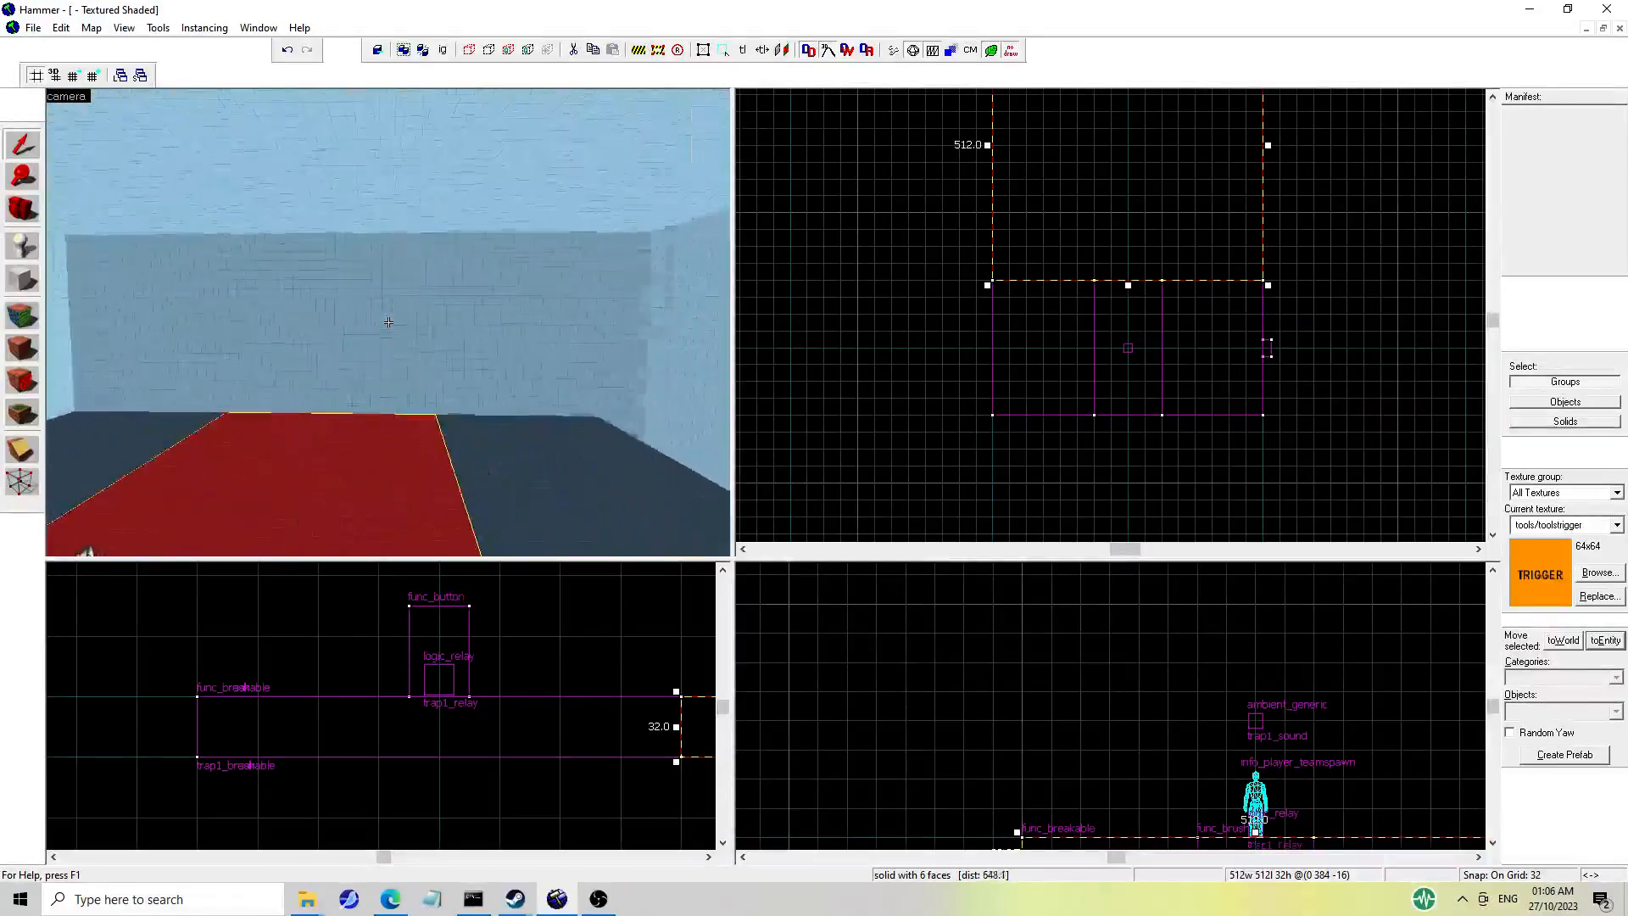
pyautogui.press('s')
pyautogui.press('a')
pyautogui.press('w')
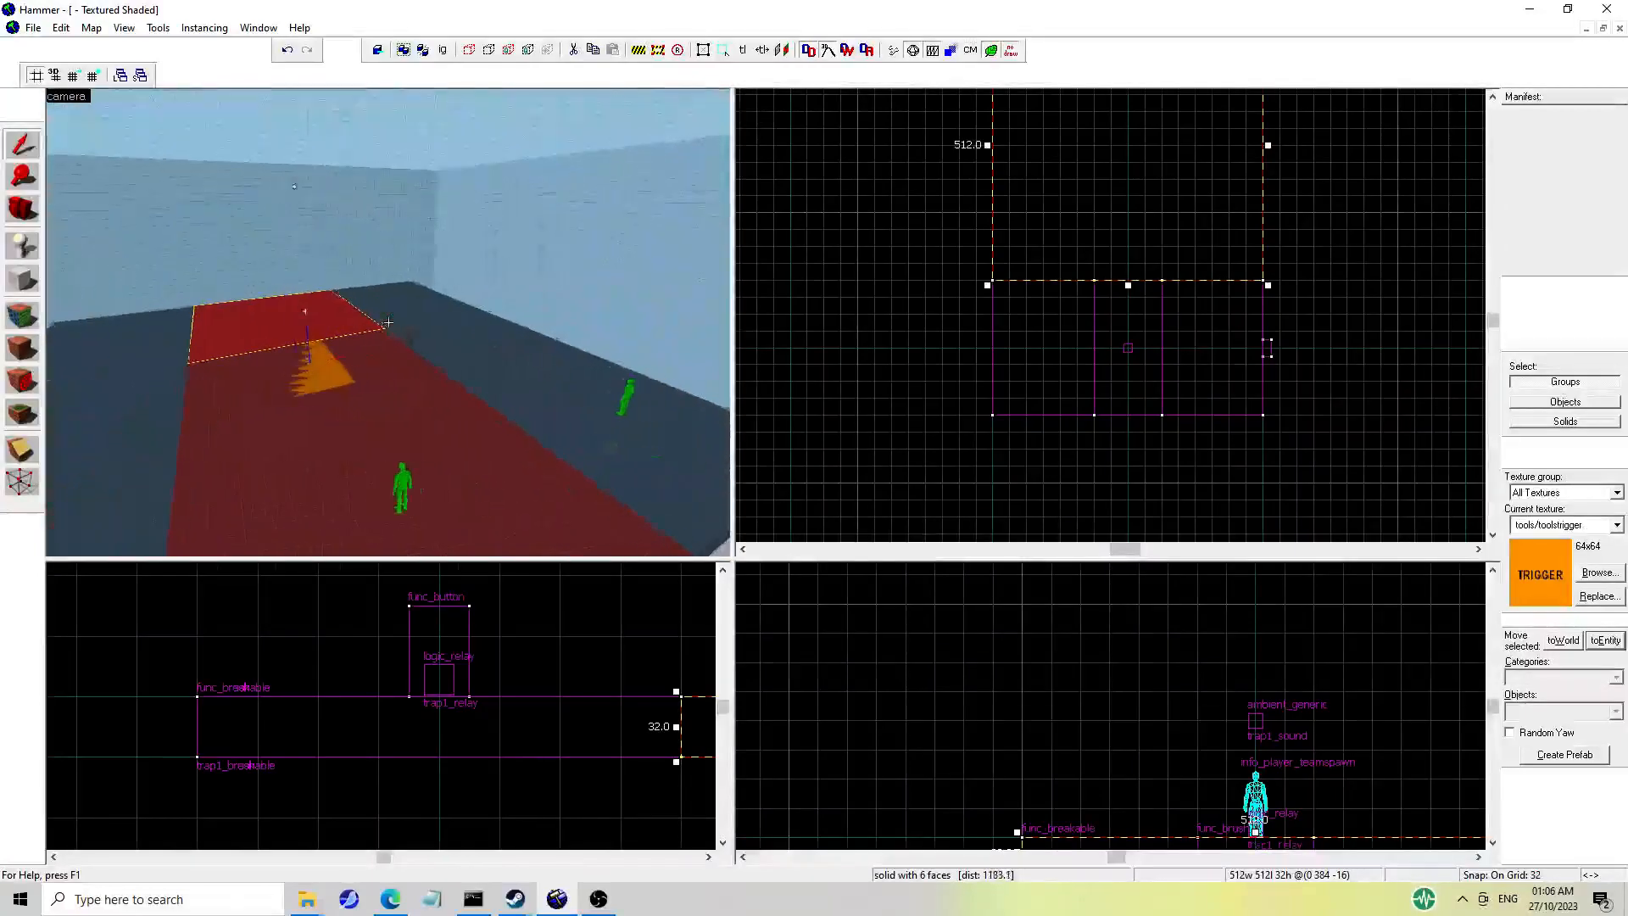
pyautogui.press('w')
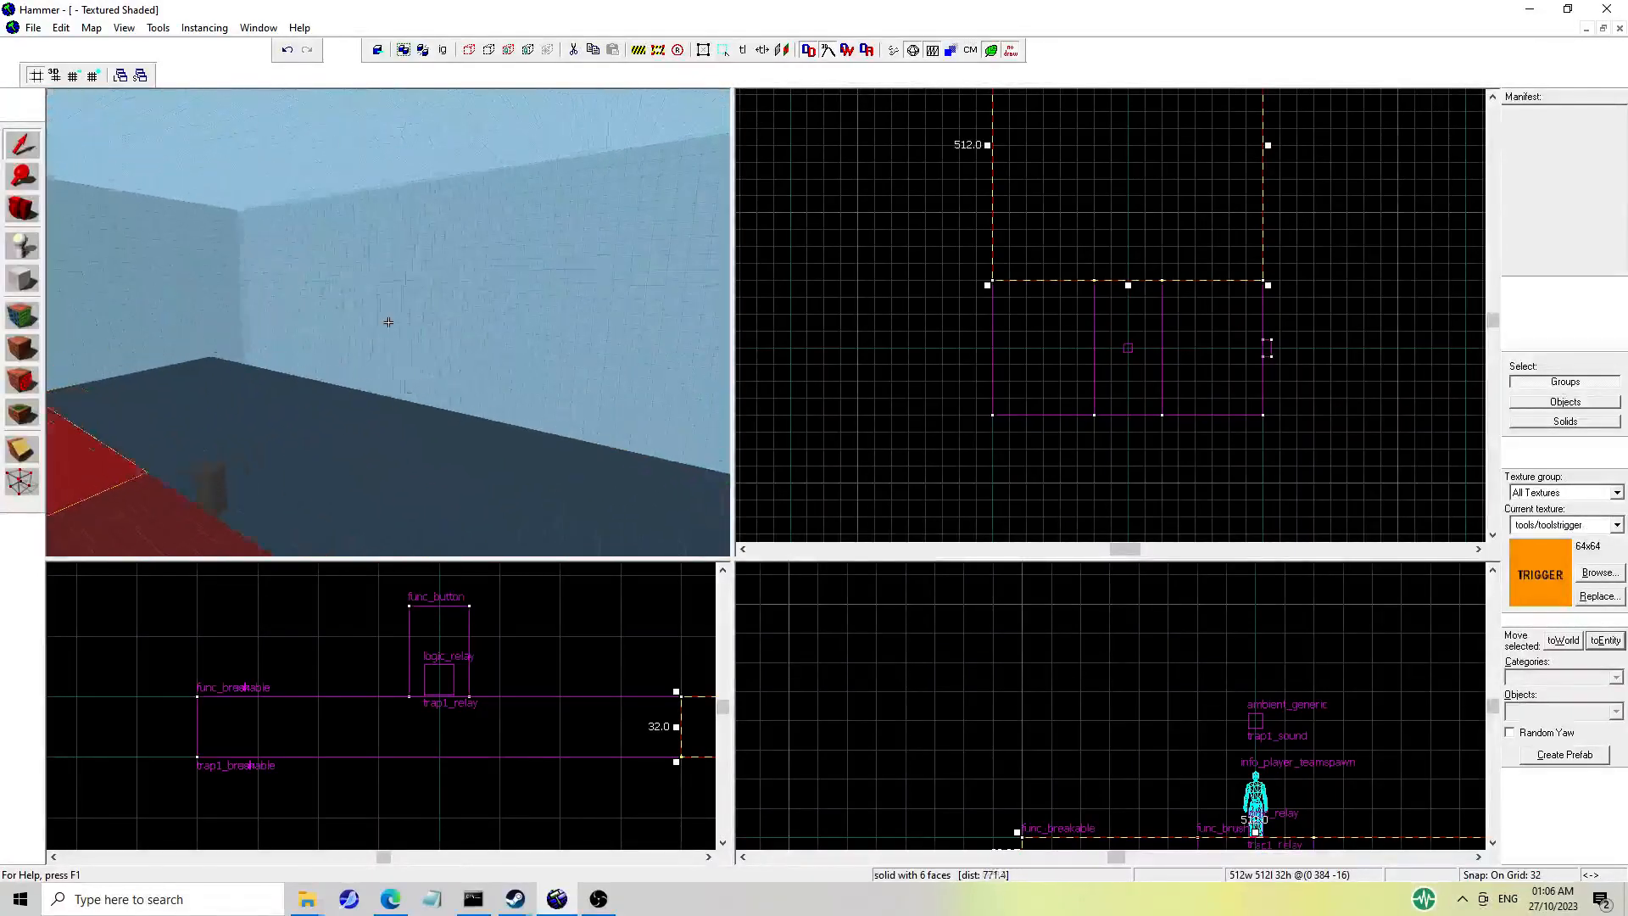
pyautogui.press('a')
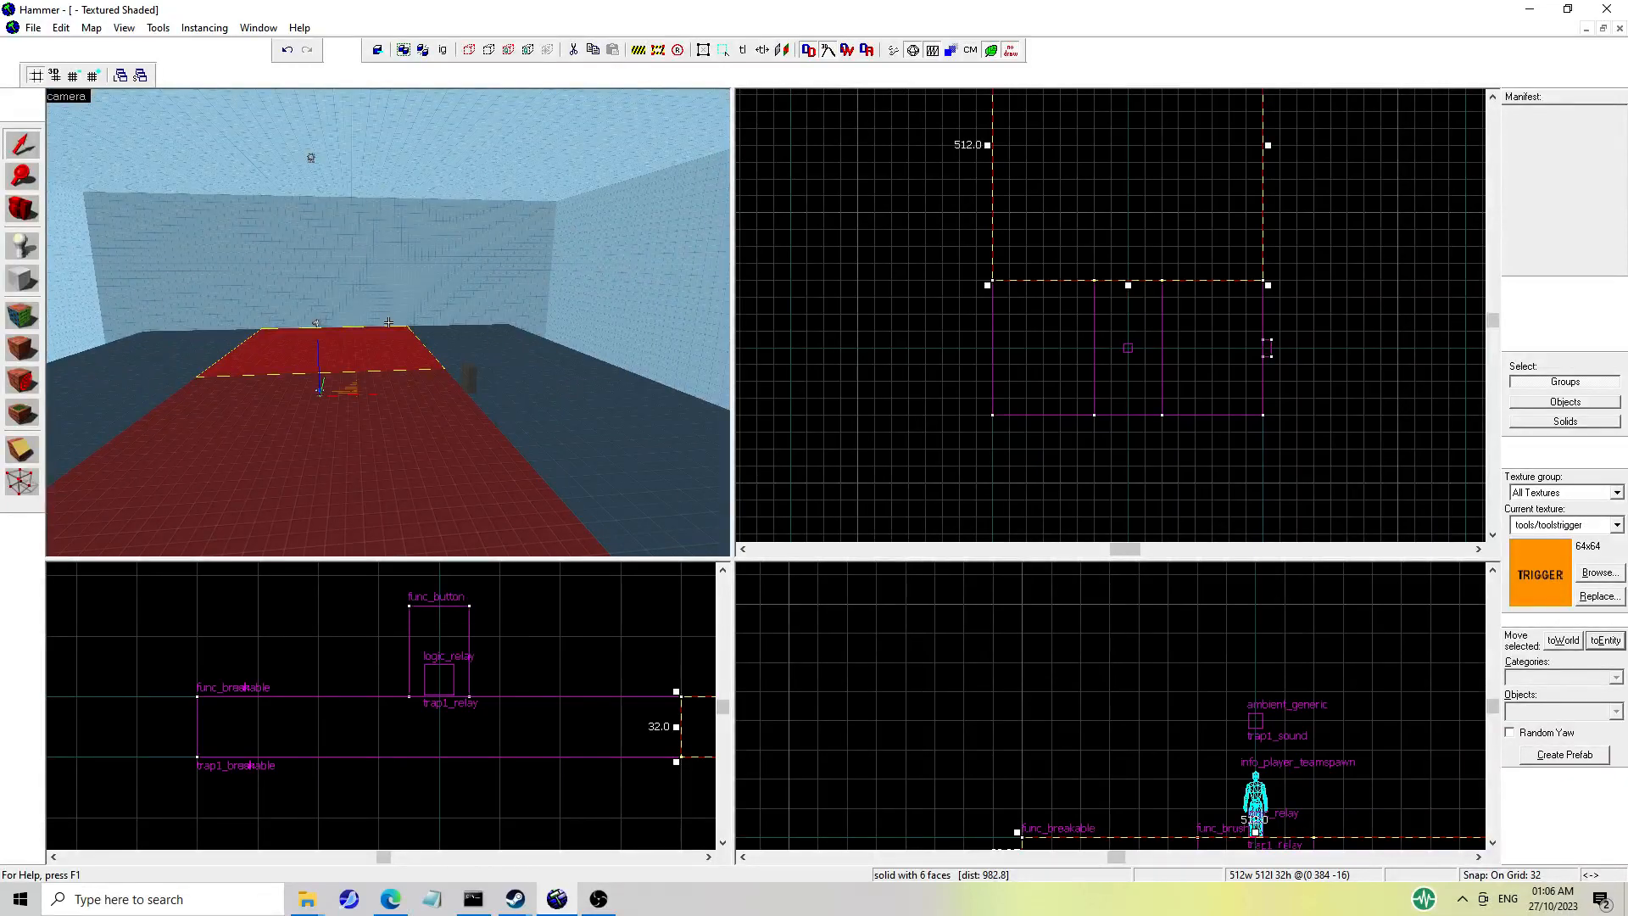
pyautogui.press('w')
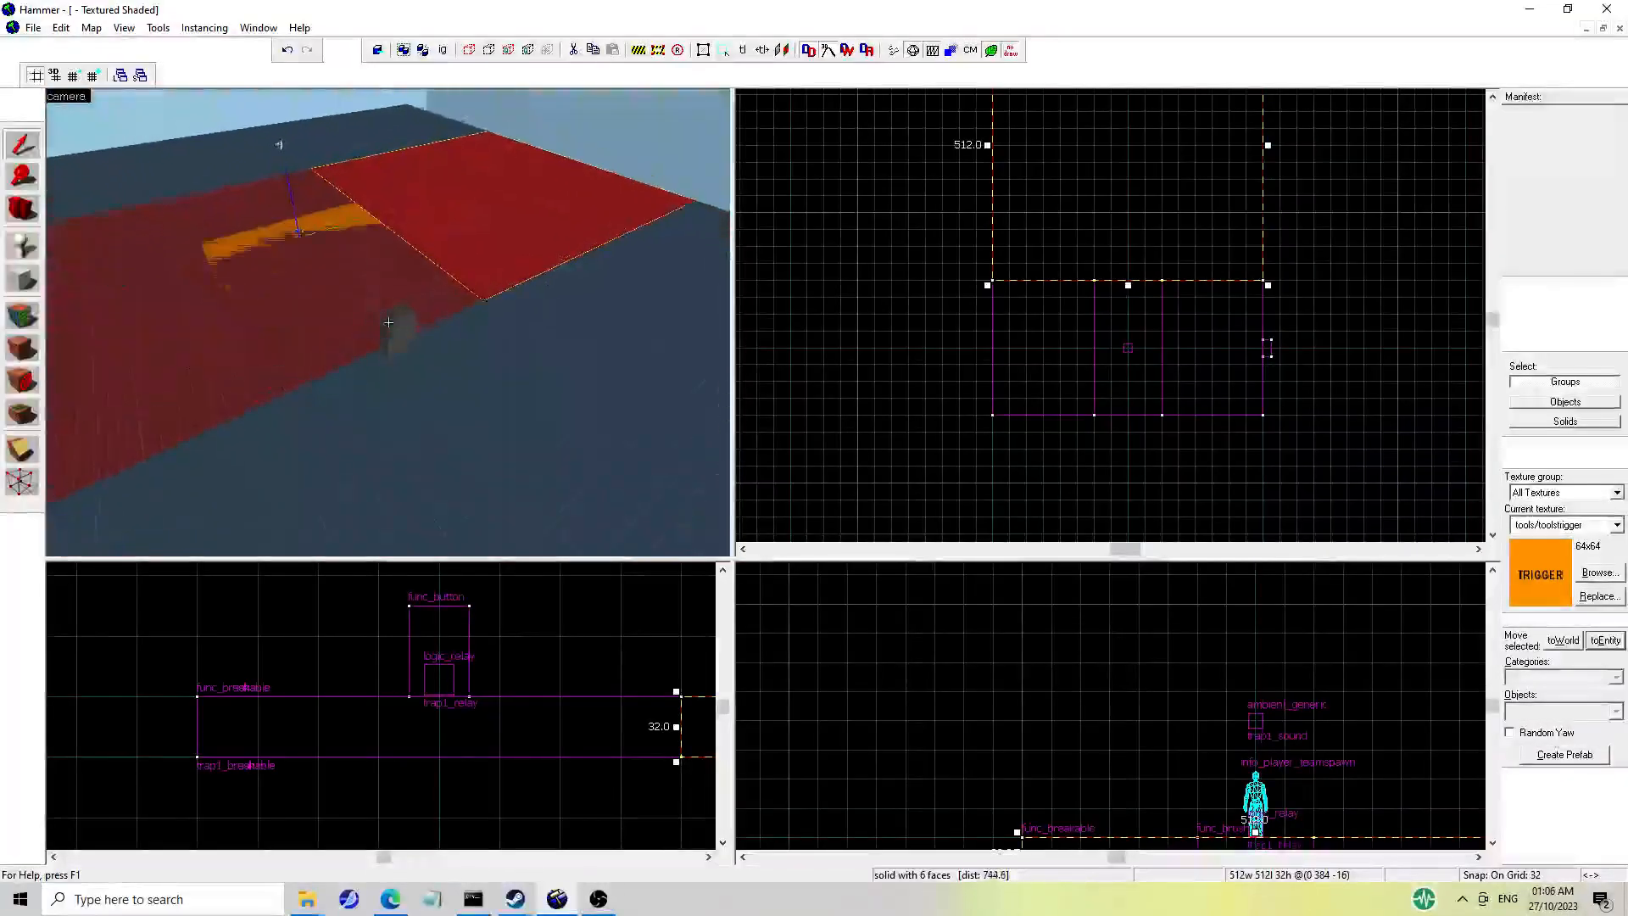
# Review the outputs of the func_button beside the breakable floor and close its properties.
pyautogui.press('z')
pyautogui.doubleClick(414, 342)
pyautogui.click(622, 286)
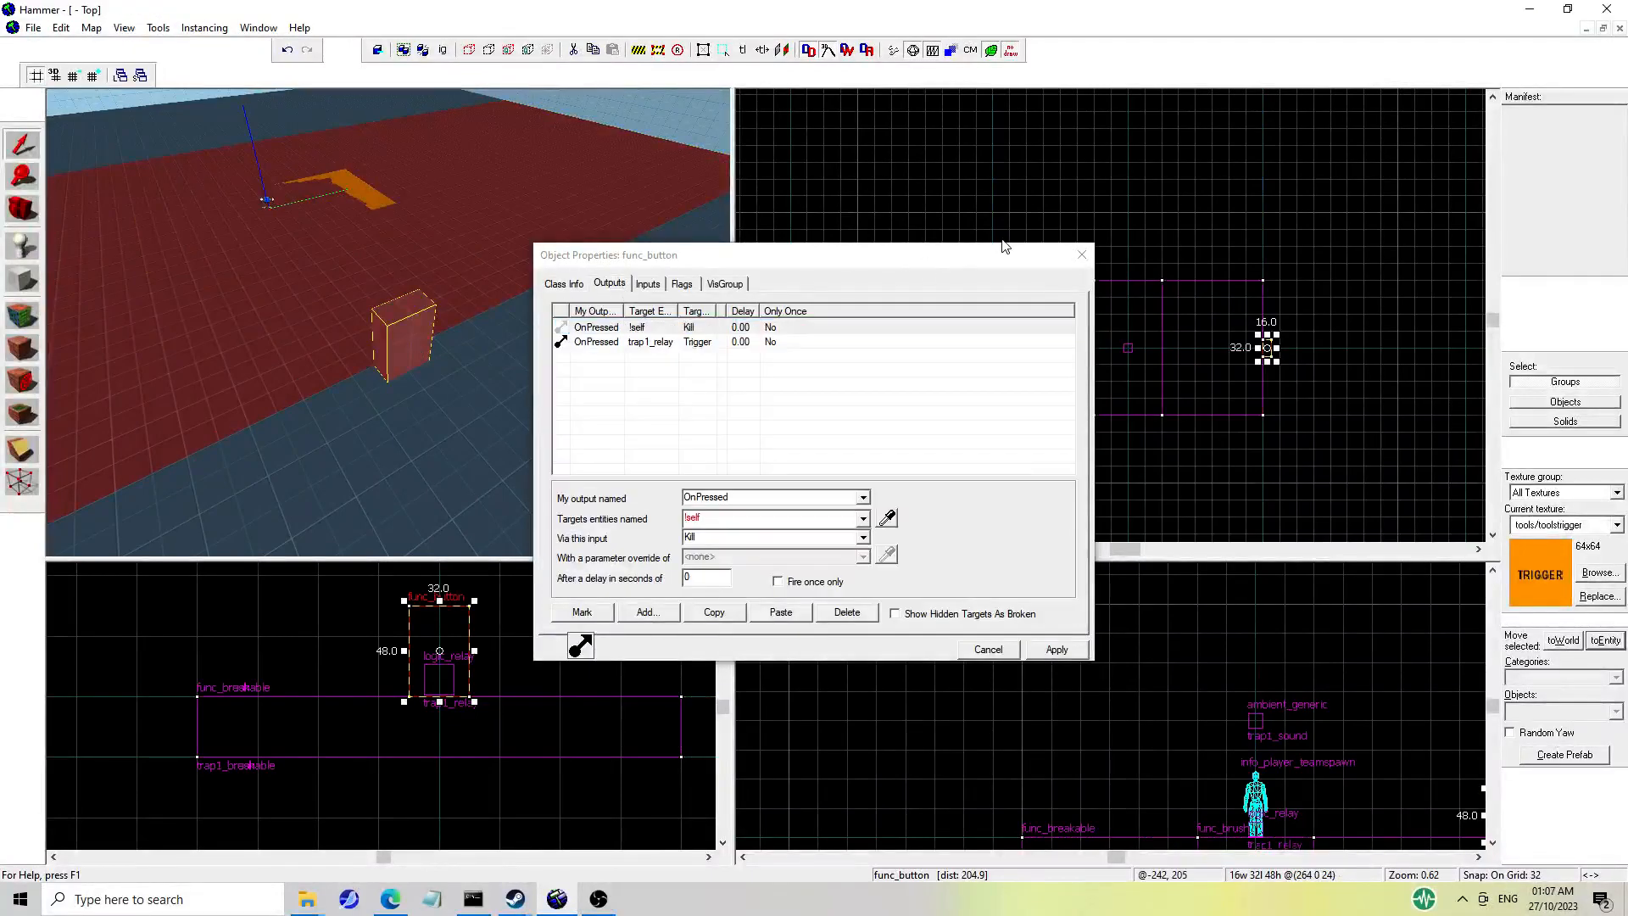
pyautogui.click(1081, 254)
pyautogui.press('z')
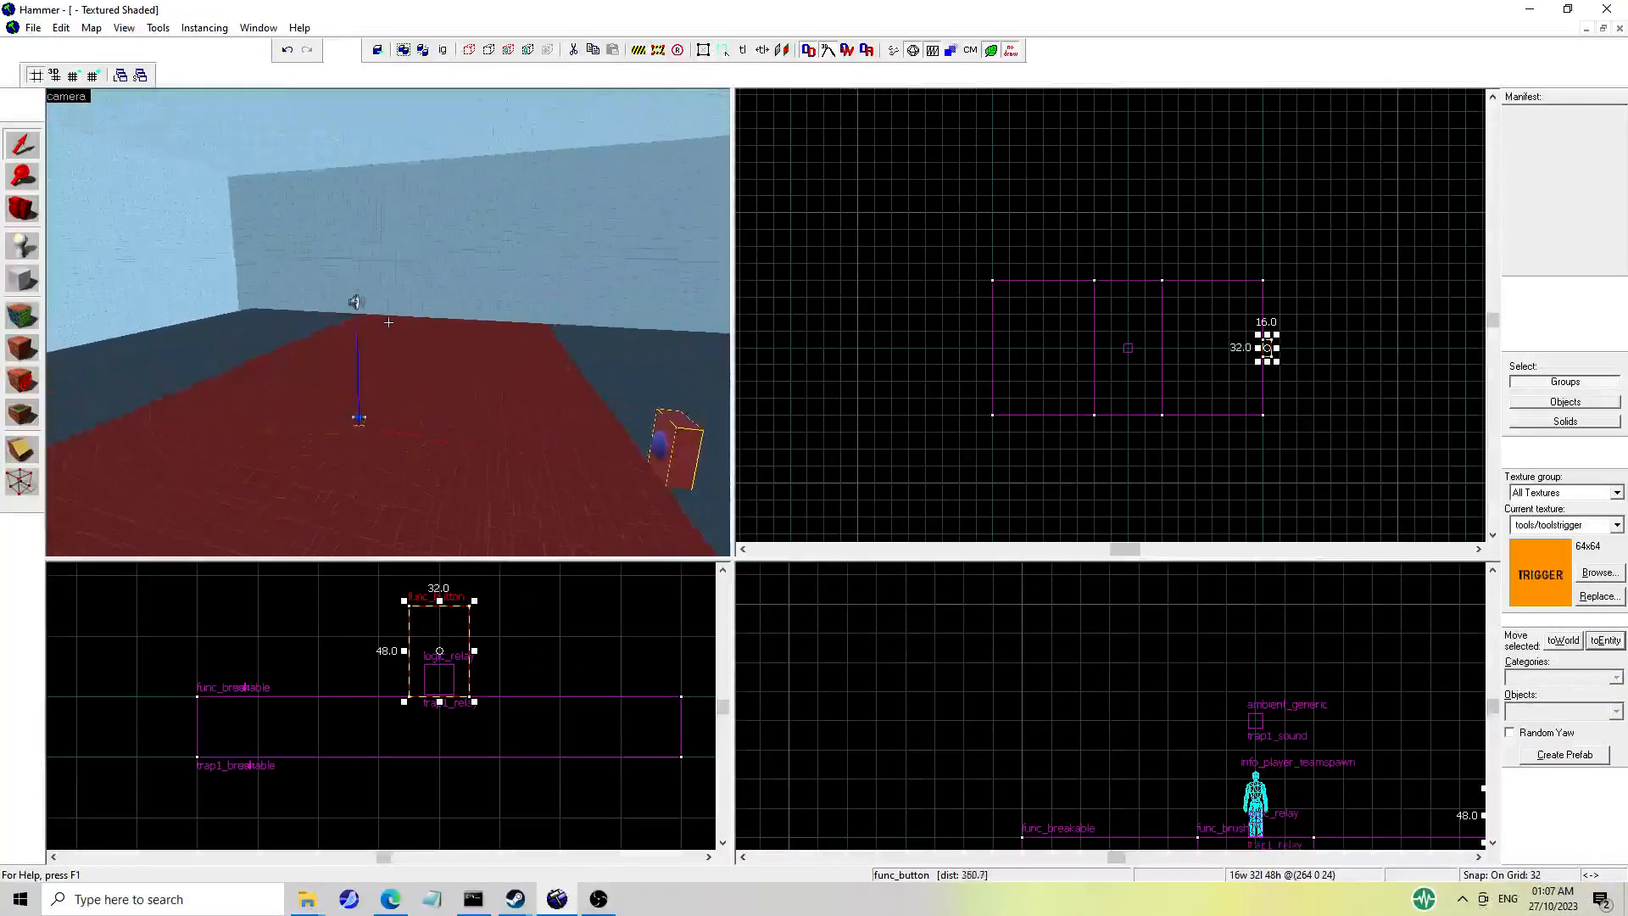
# Review the name and sound file settings of the trap1_sound ambient_generic, check its sound browser, and close its properties.
pyautogui.press('a')
pyautogui.press('z')
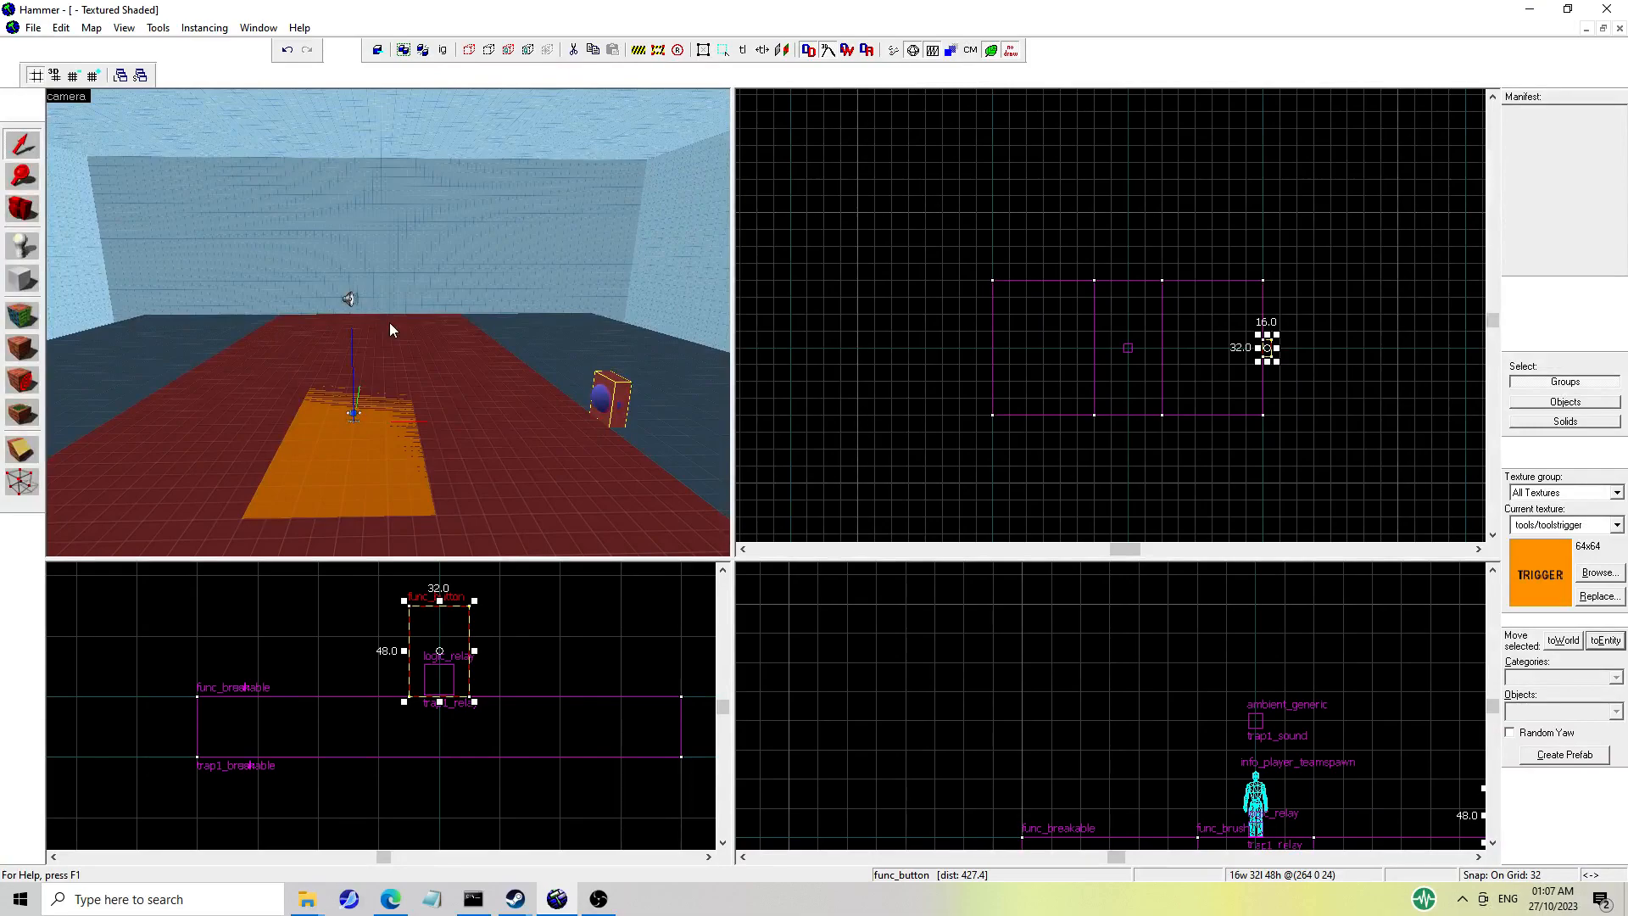
pyautogui.click(418, 373)
pyautogui.click(599, 379)
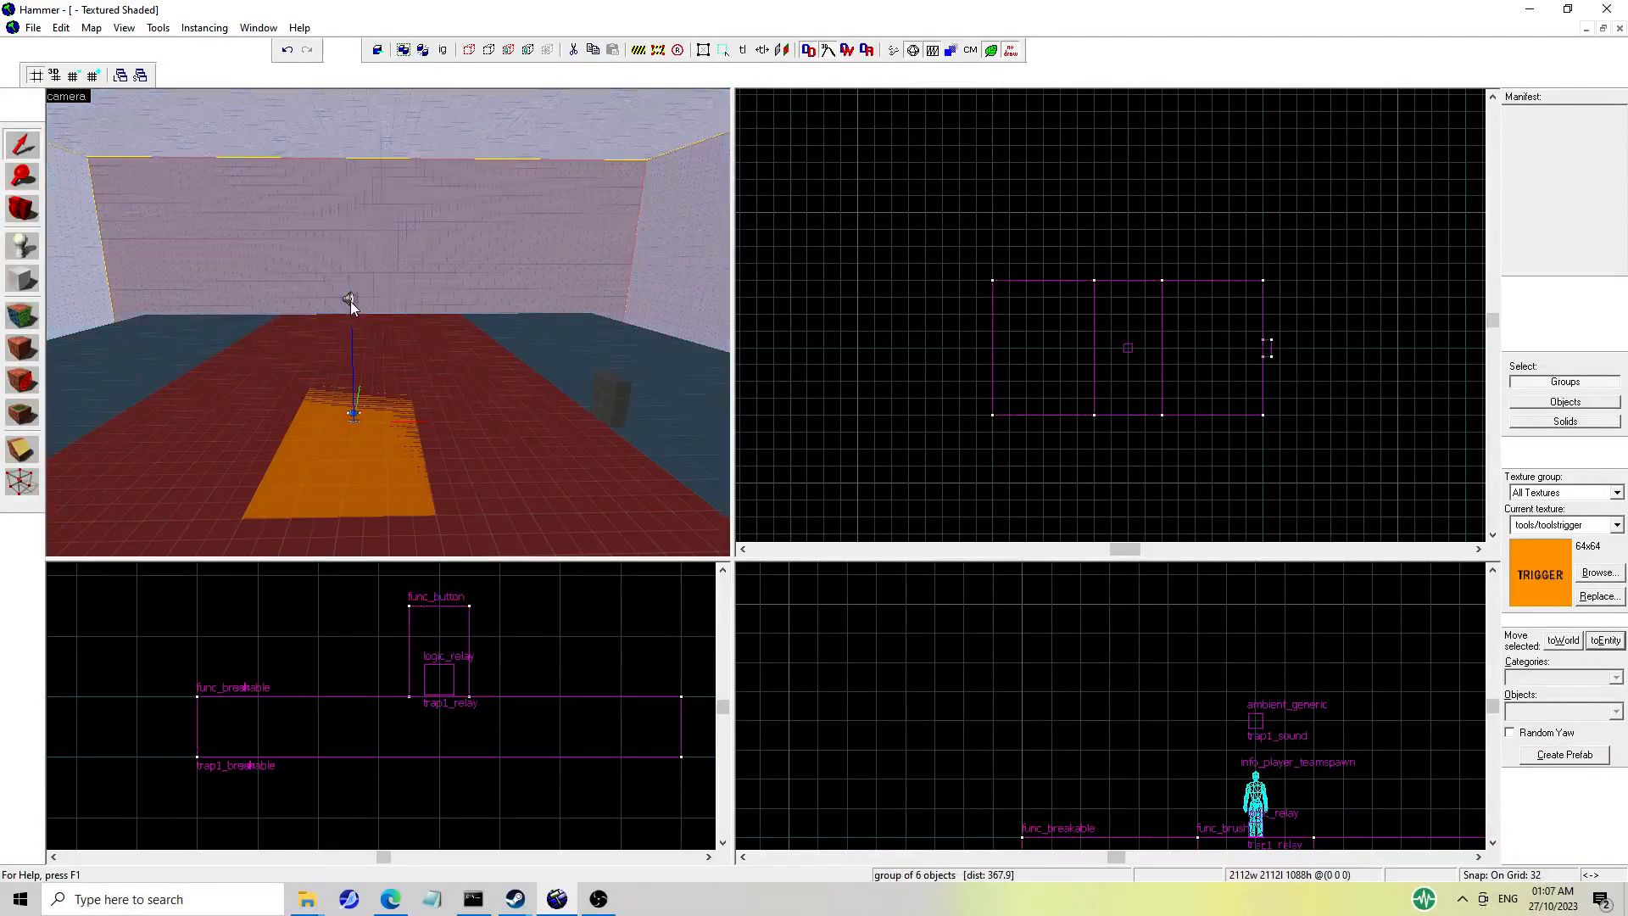
pyautogui.doubleClick(350, 300)
pyautogui.click(789, 408)
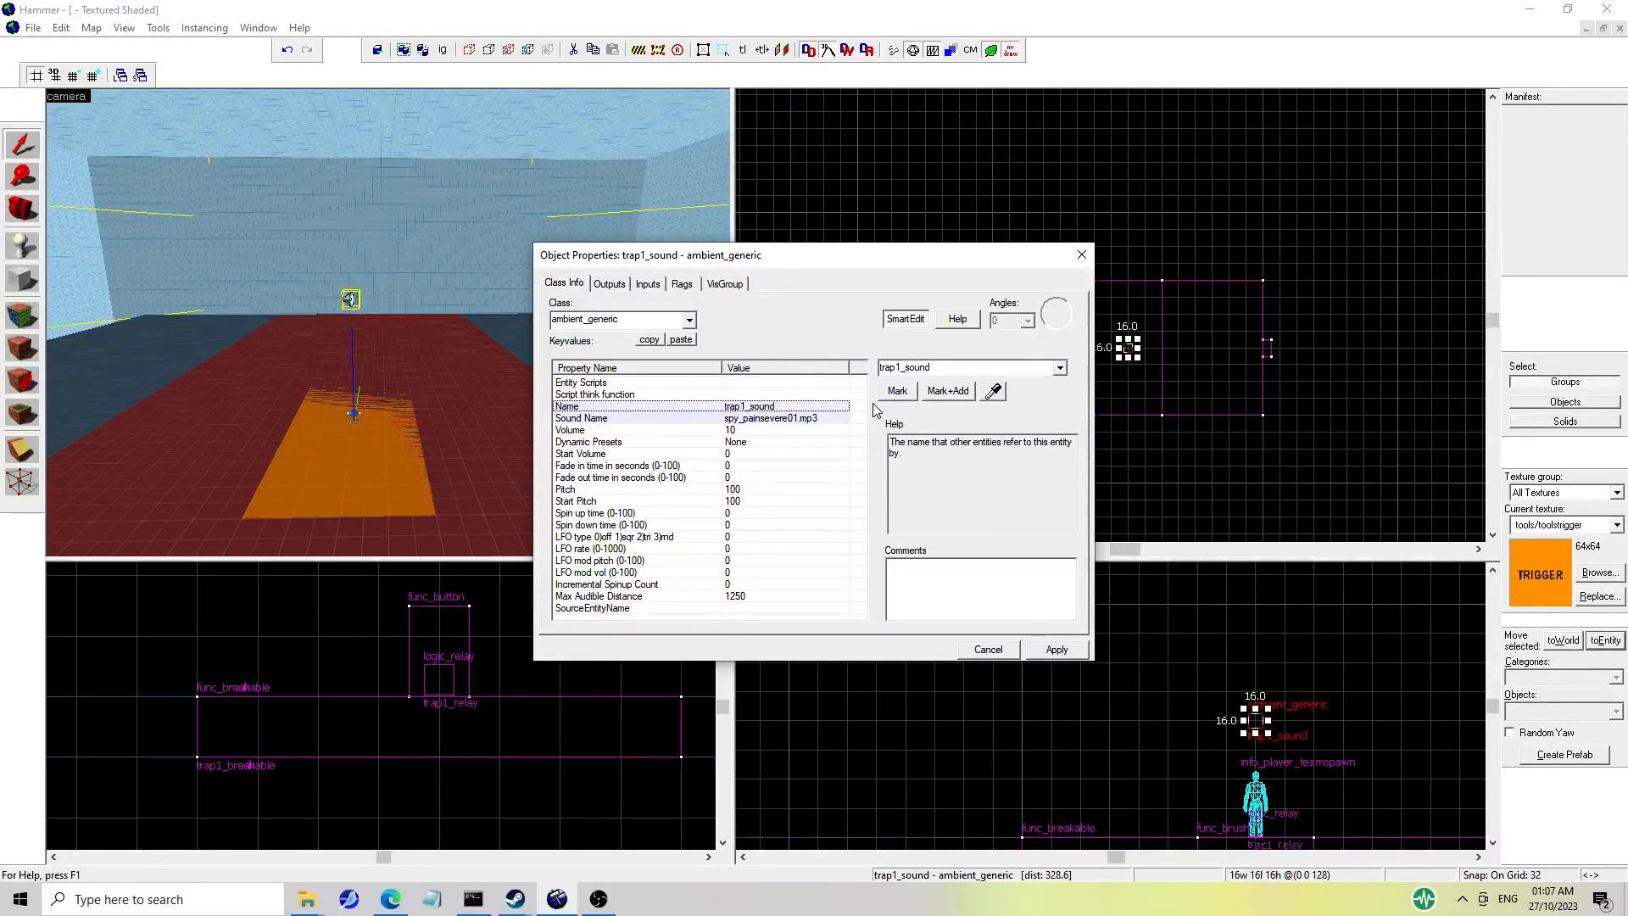
pyautogui.click(817, 418)
pyautogui.click(897, 391)
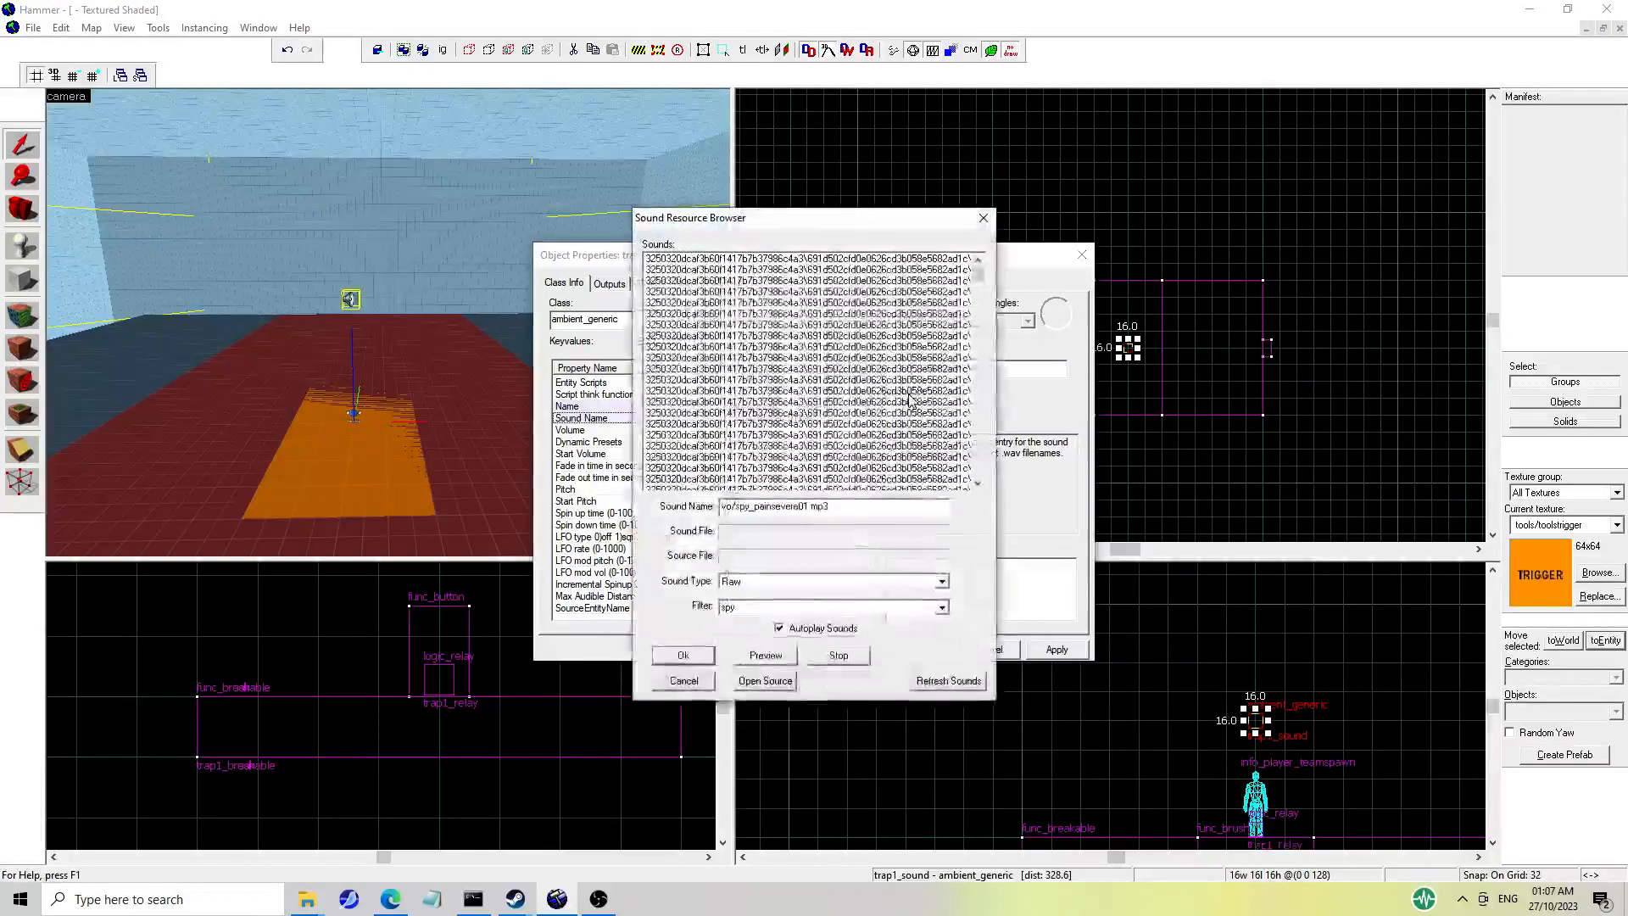
pyautogui.click(984, 218)
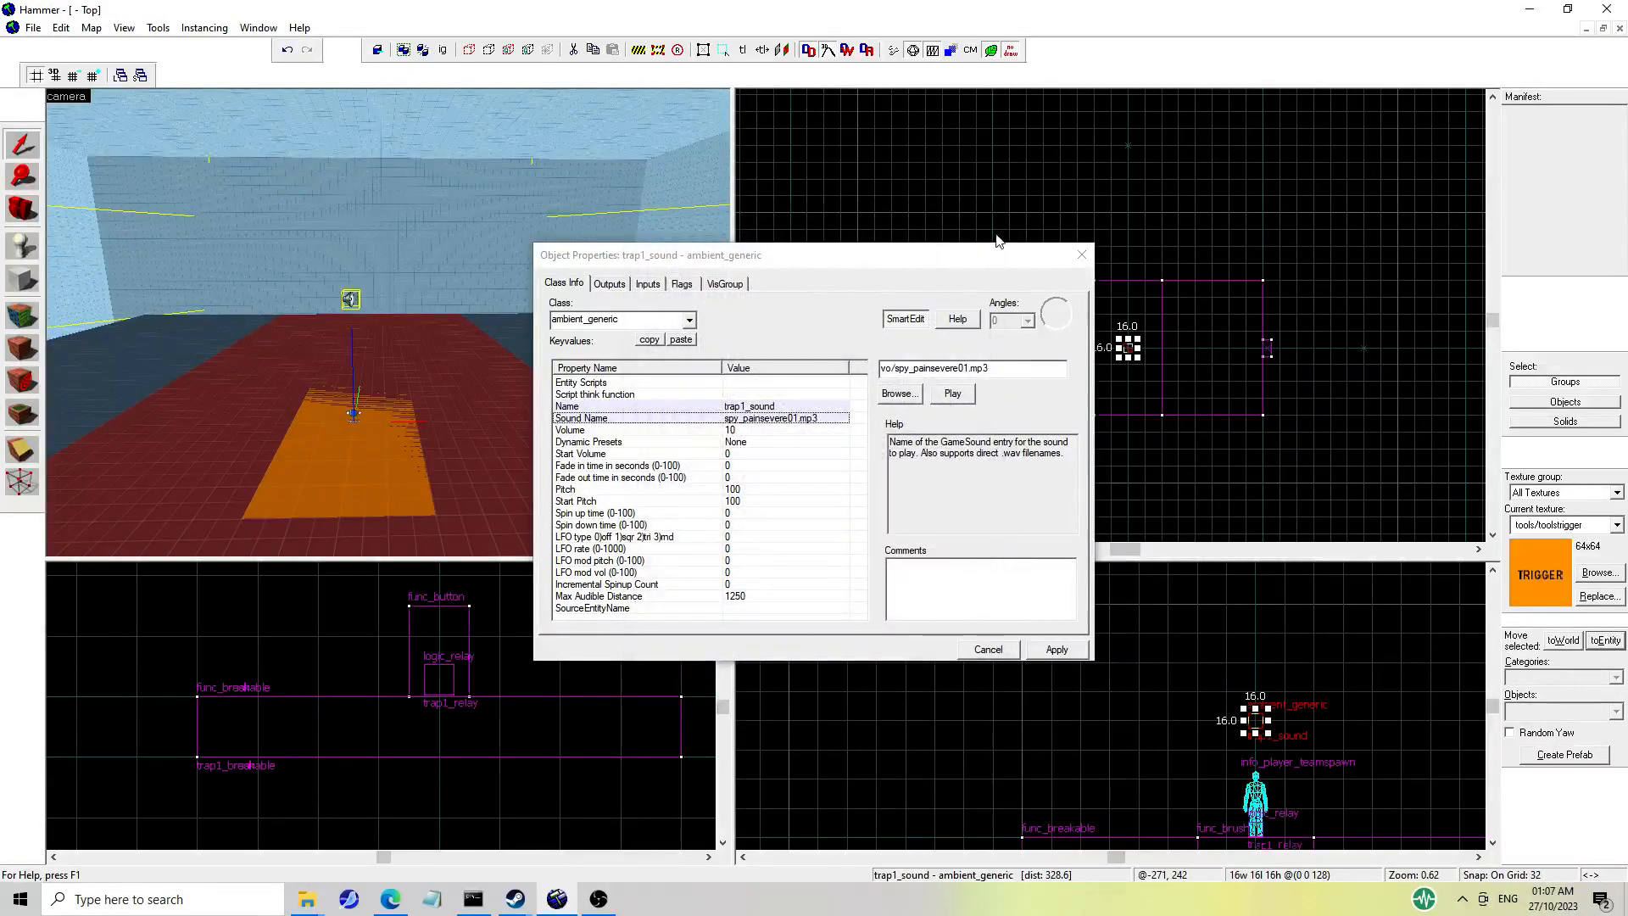
pyautogui.click(1082, 258)
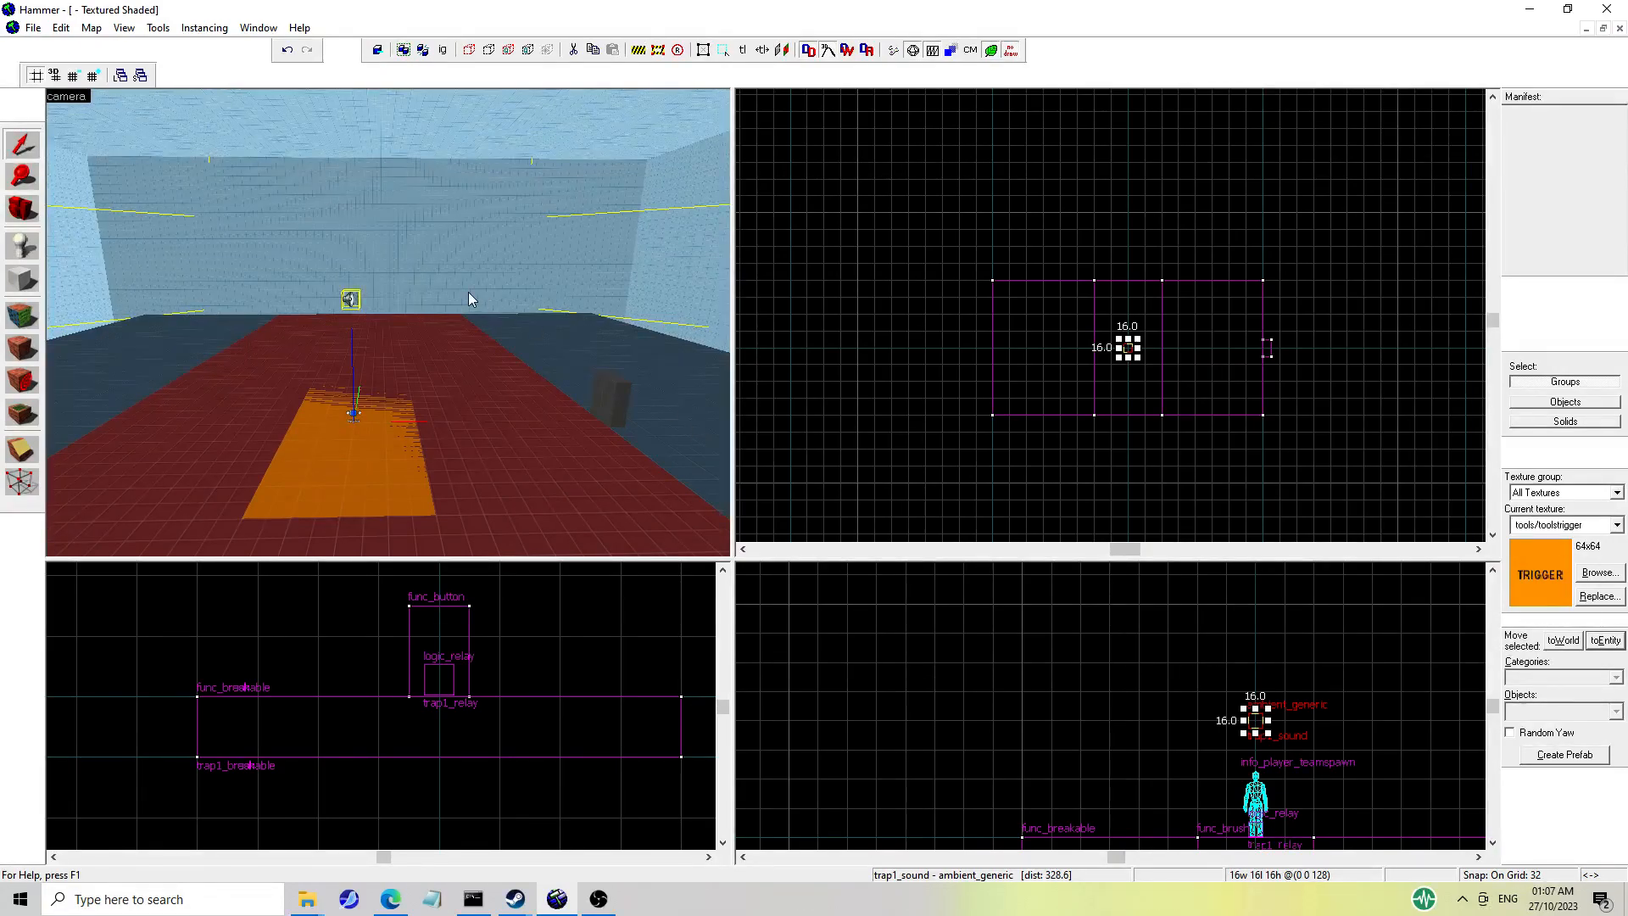
# Examine the trap1_breakable floor section and the 512 x 512 floor blocks on both sides of it.
pyautogui.press('z')
pyautogui.press('w')
pyautogui.press('s')
pyautogui.press('w')
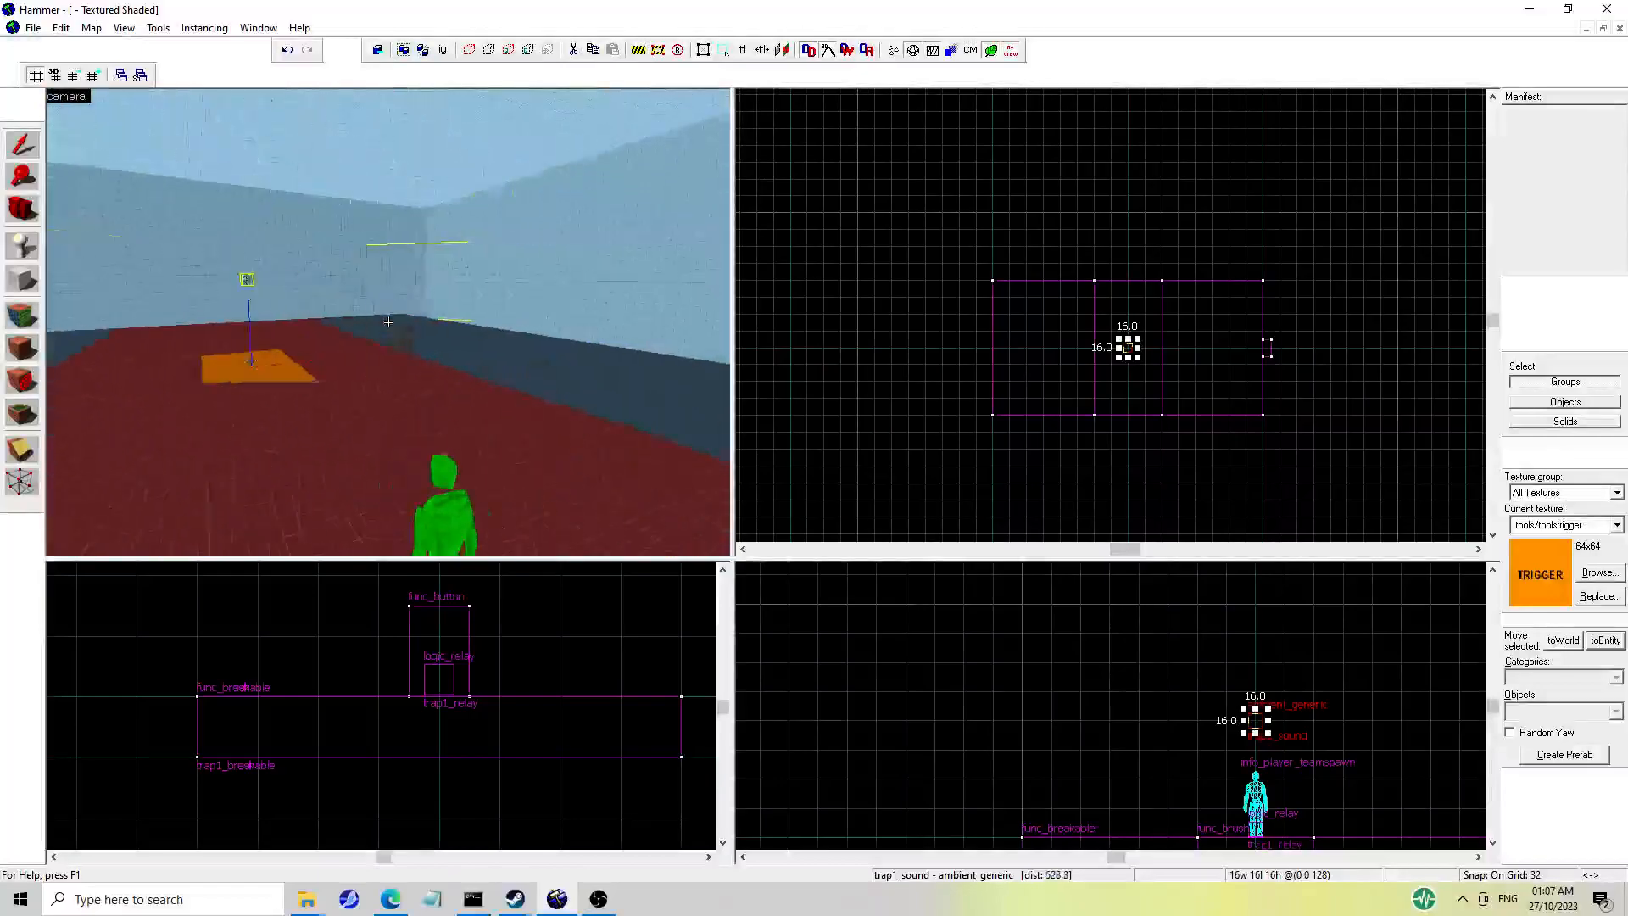
pyautogui.press('s')
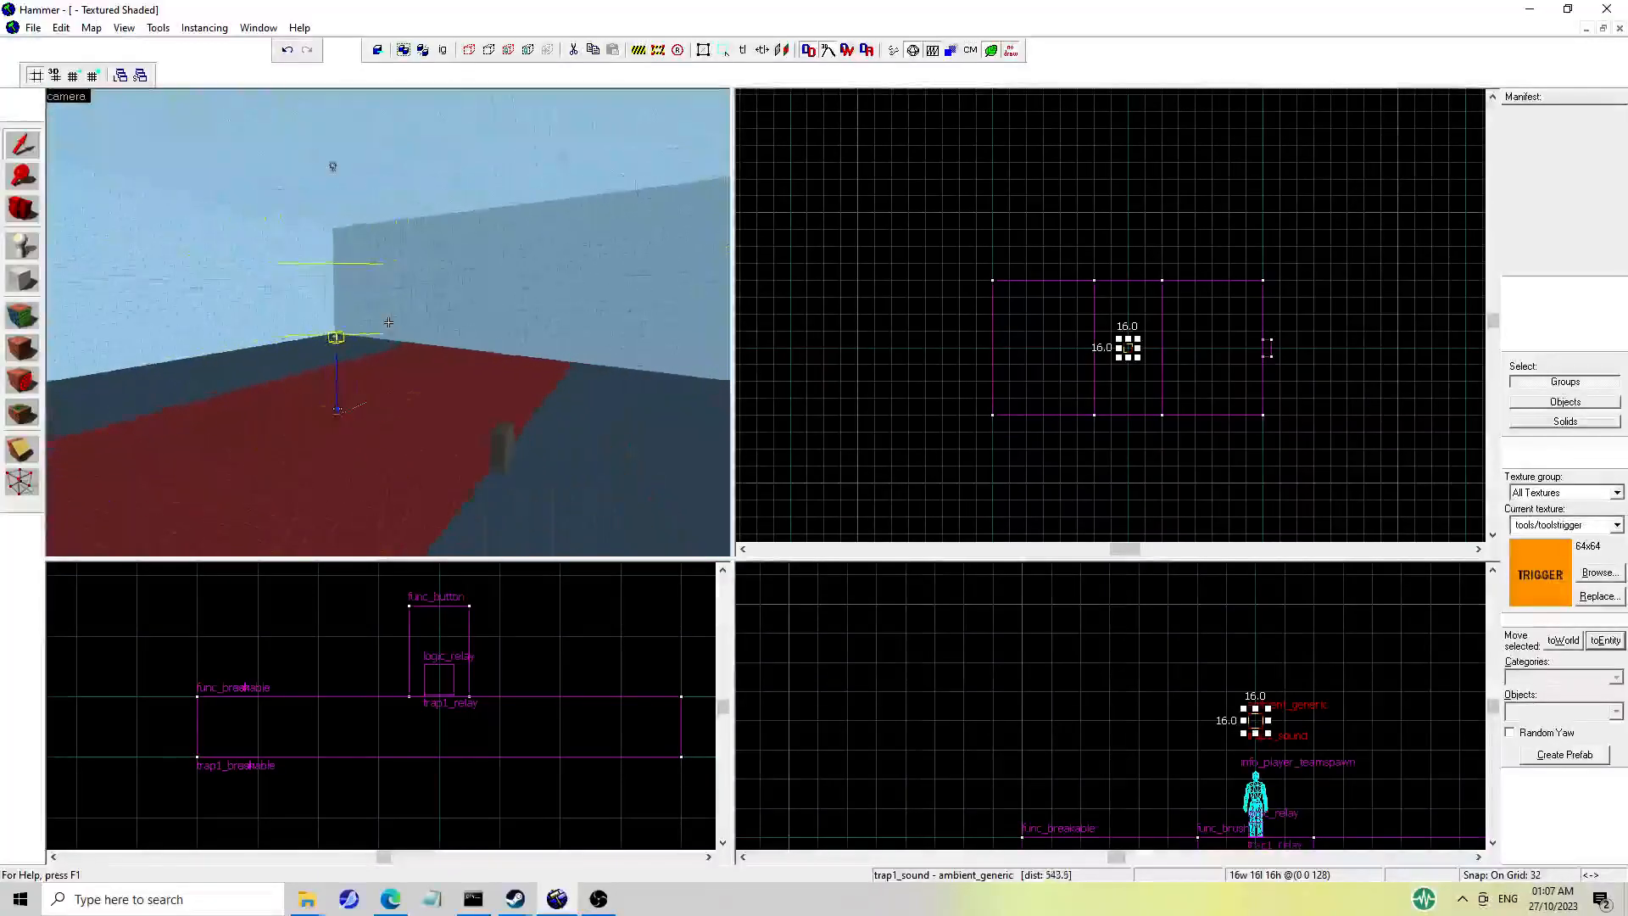
pyautogui.click(507, 327)
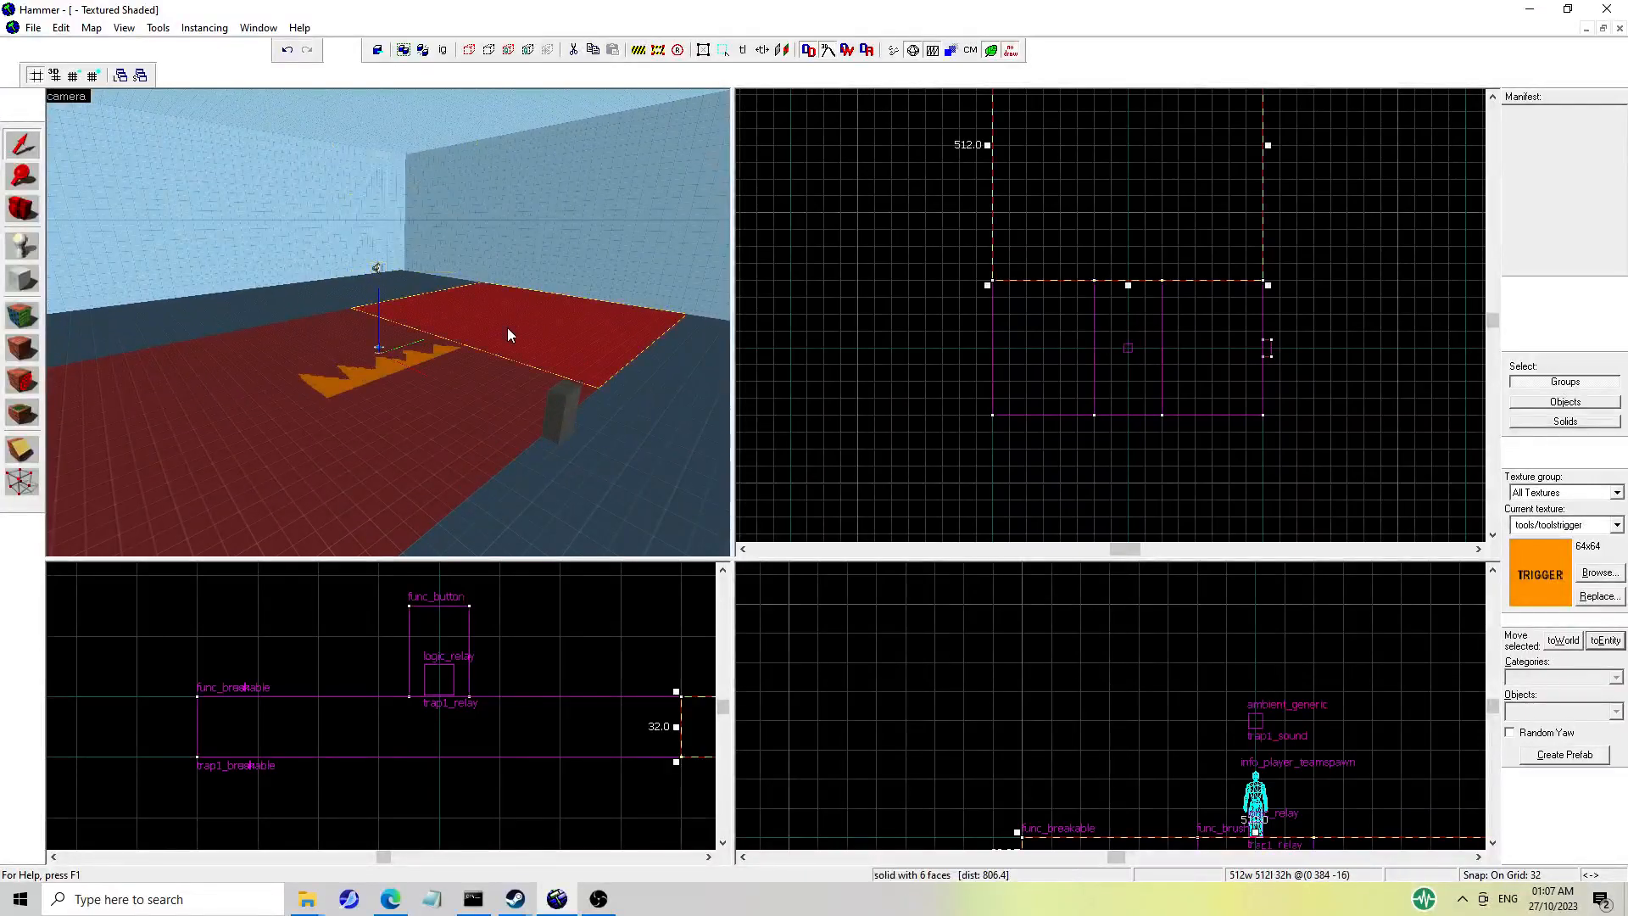
pyautogui.click(394, 397)
pyautogui.click(304, 439)
pyautogui.click(466, 335)
pyautogui.click(449, 397)
pyautogui.click(295, 451)
pyautogui.click(495, 337)
pyautogui.click(485, 419)
pyautogui.click(205, 390)
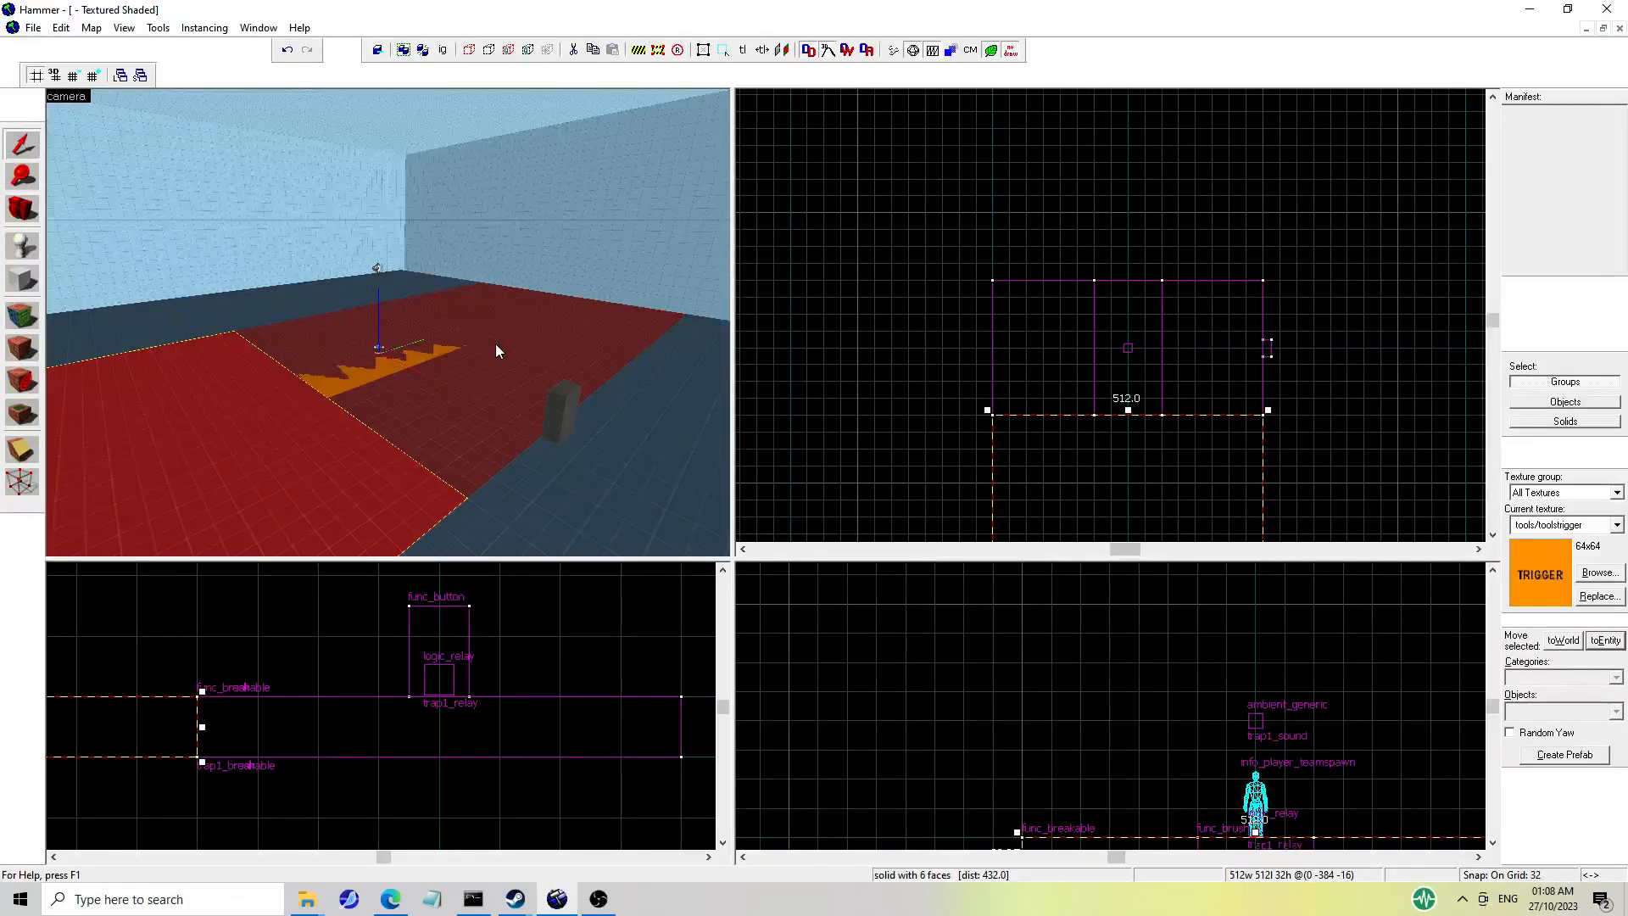
# Place a logic_case entity on the 512 x 512 floor block in front of the trap and return to the Selection tool.
pyautogui.hotkey('shift', 'e')
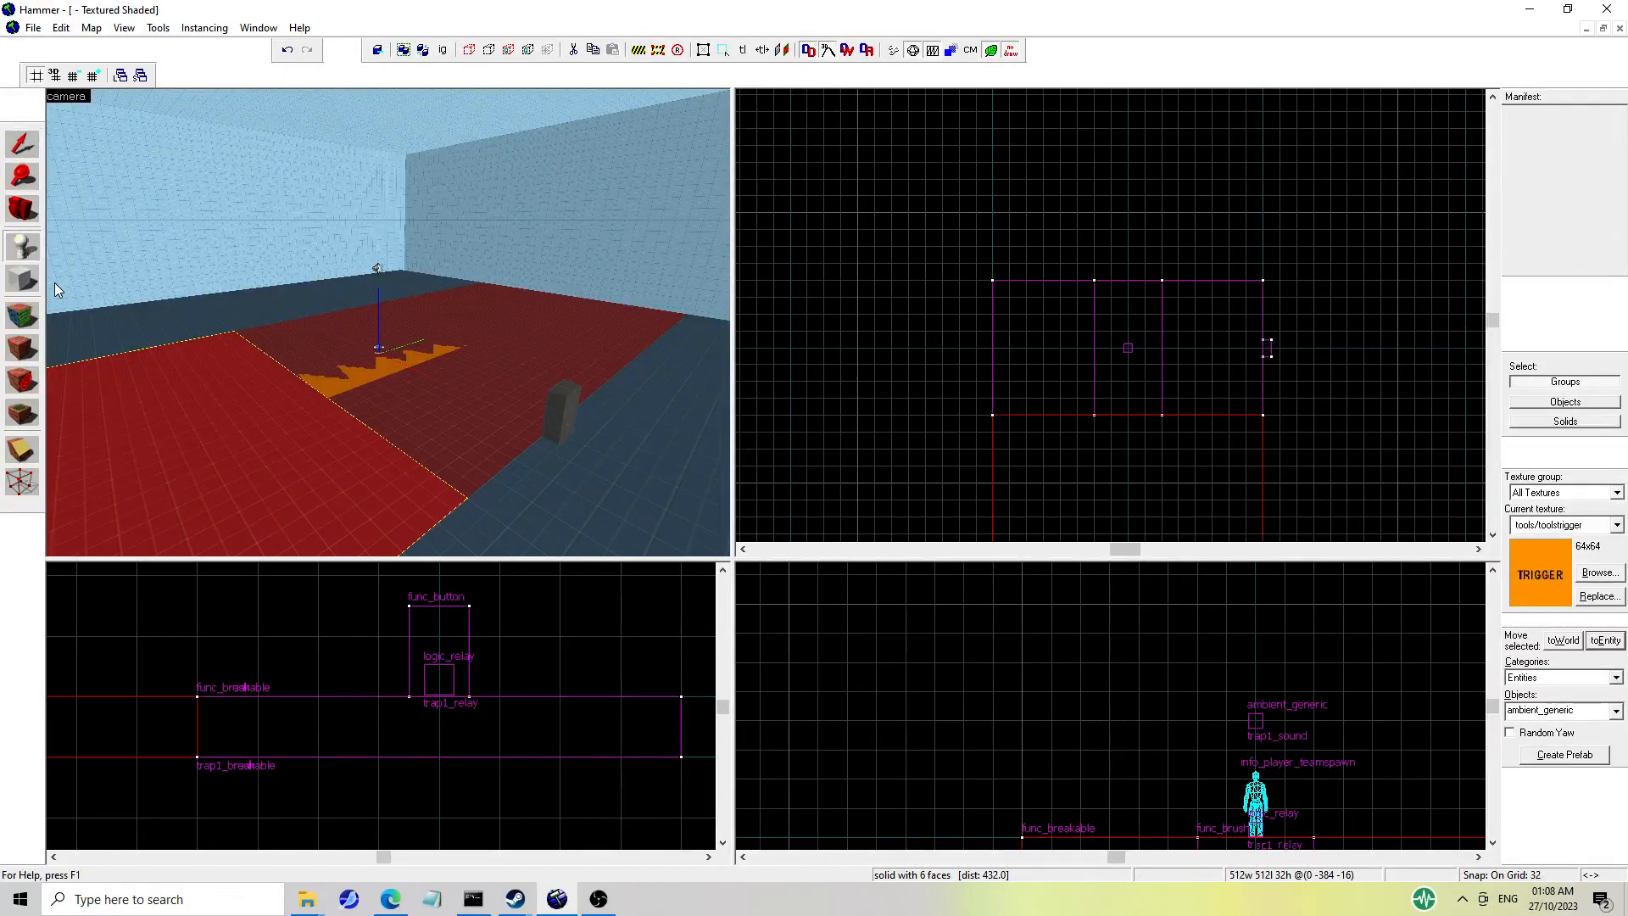
pyautogui.click(1568, 710)
pyautogui.write('case')
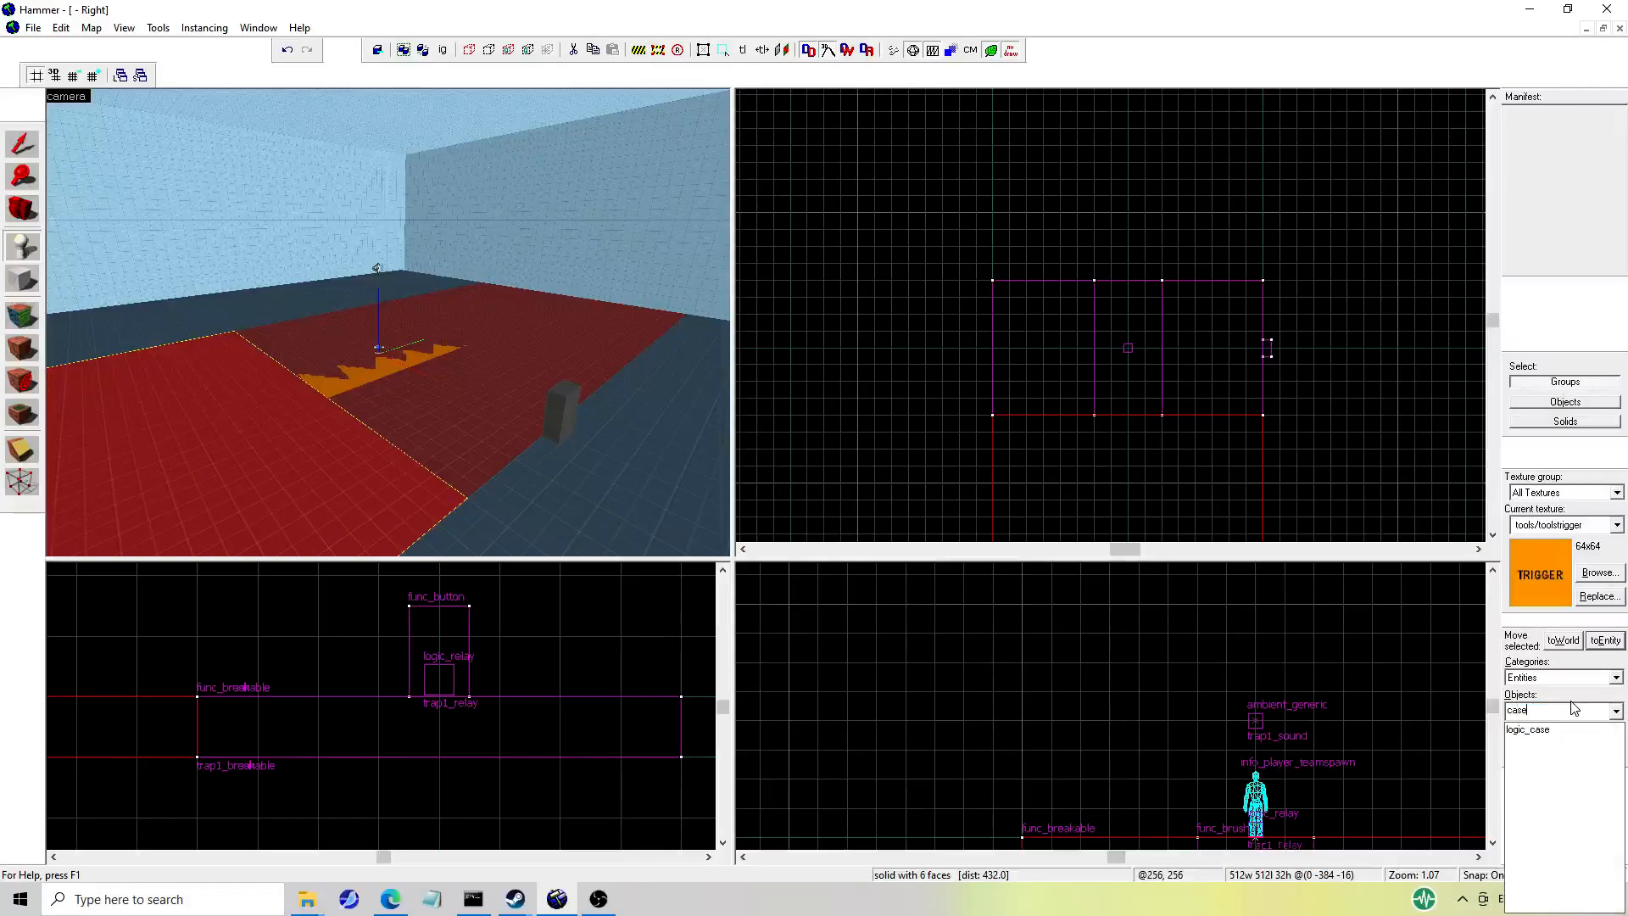
pyautogui.click(1547, 730)
pyautogui.press('z')
pyautogui.press('a')
pyautogui.press('z')
pyautogui.click(335, 411)
pyautogui.click(19, 144)
# Add an OnCase01 output to the logic_case and browse the entity names available as its target.
pyautogui.doubleClick(354, 398)
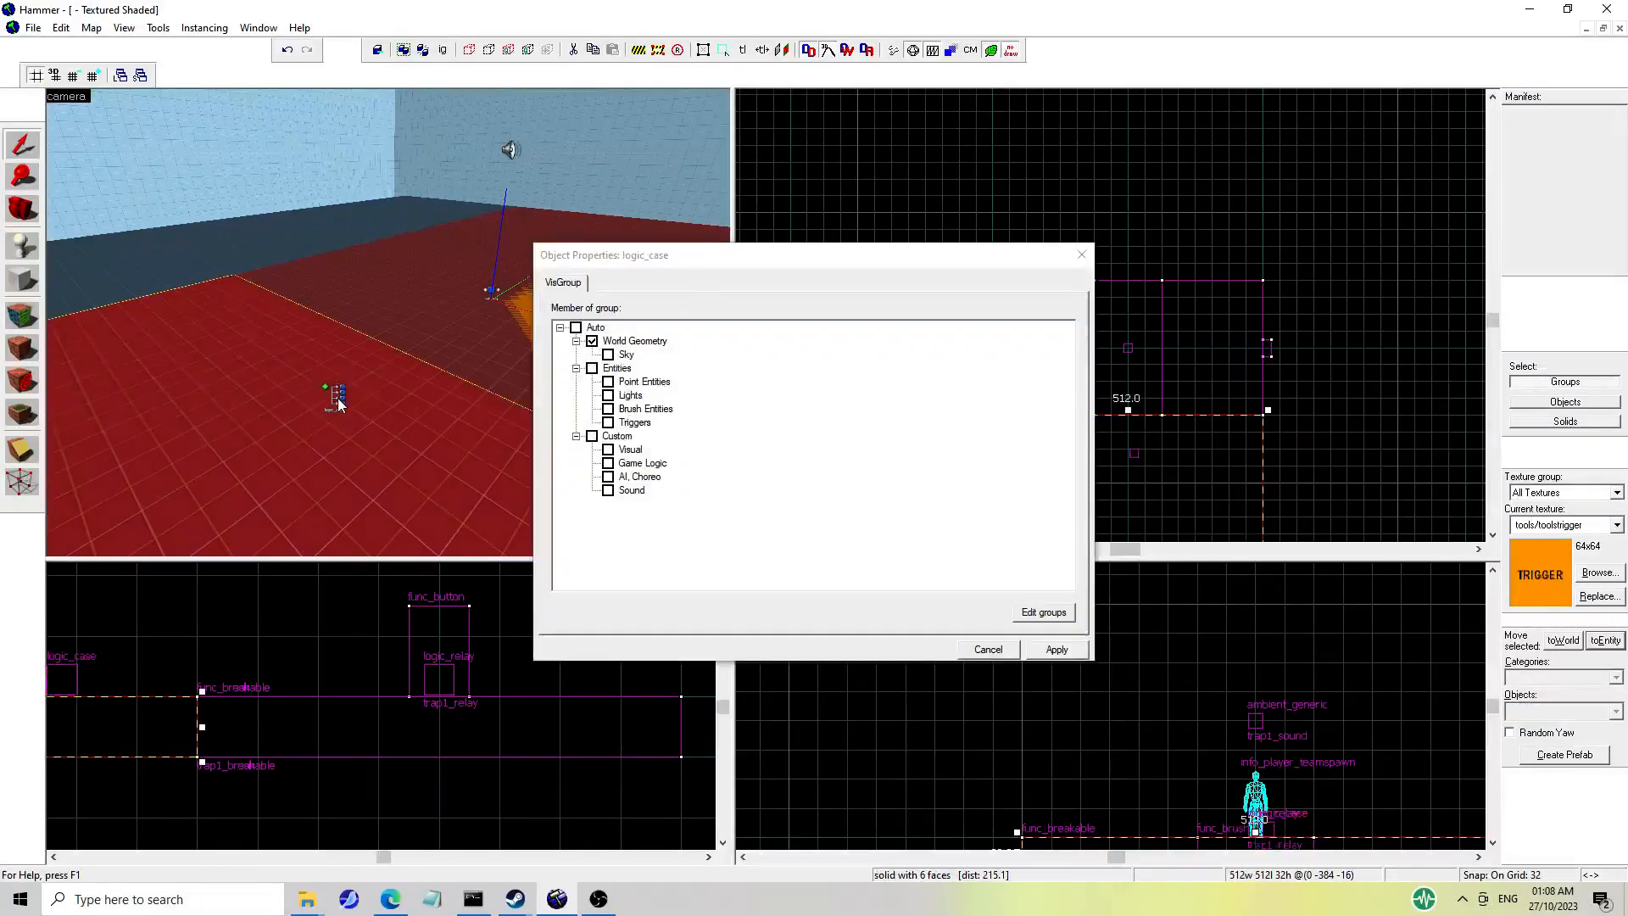
pyautogui.click(609, 284)
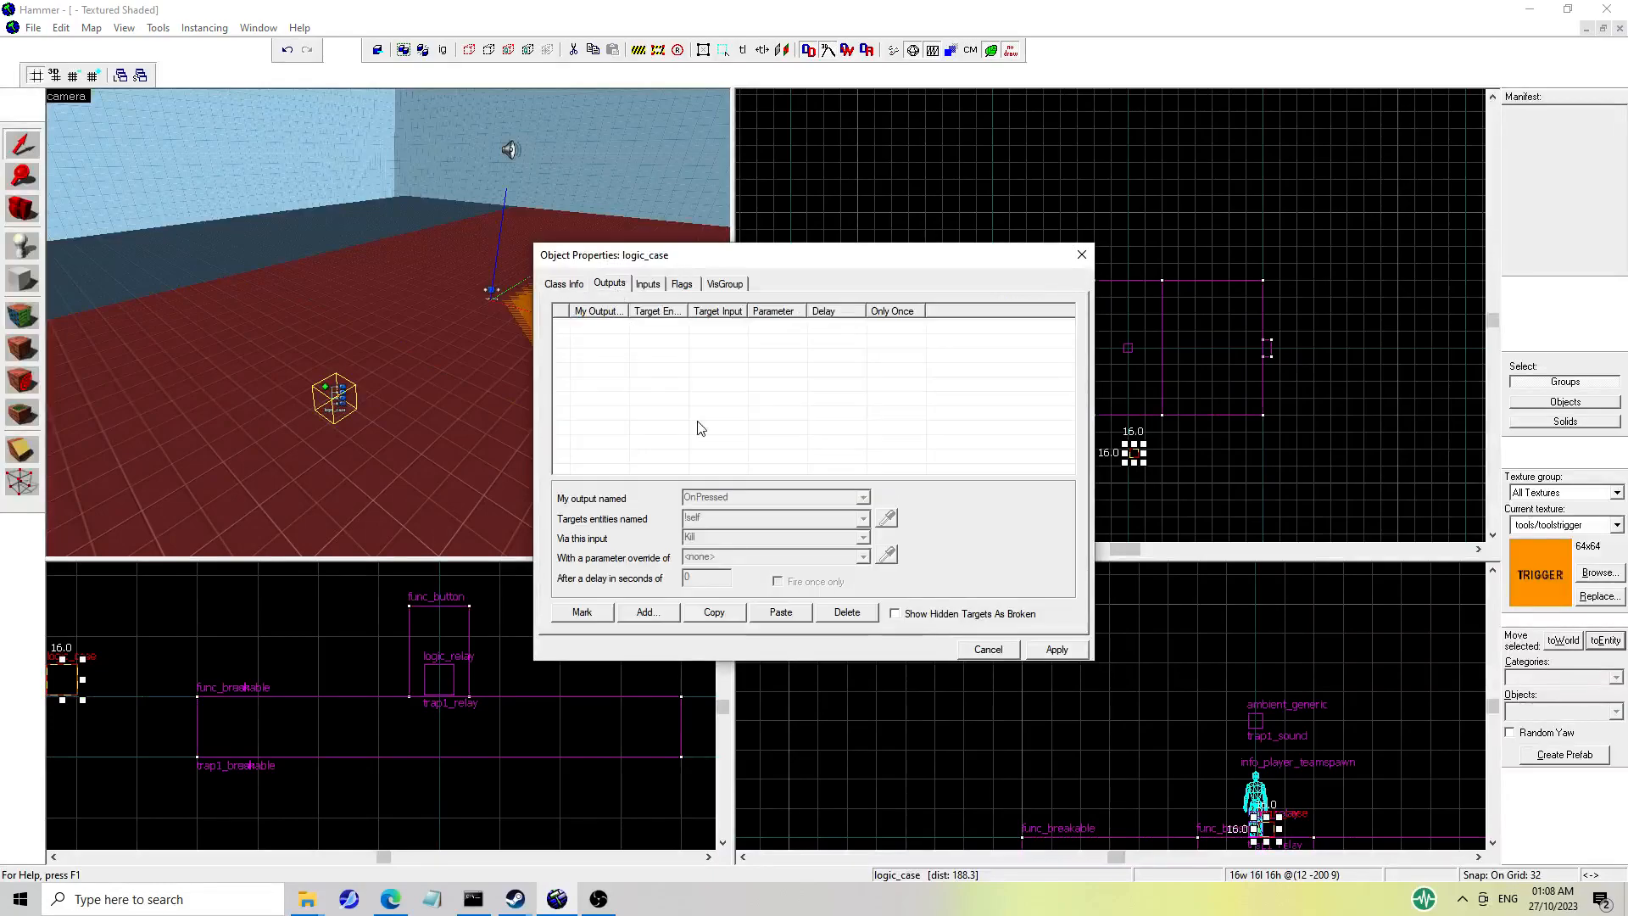
pyautogui.click(674, 617)
pyautogui.click(863, 498)
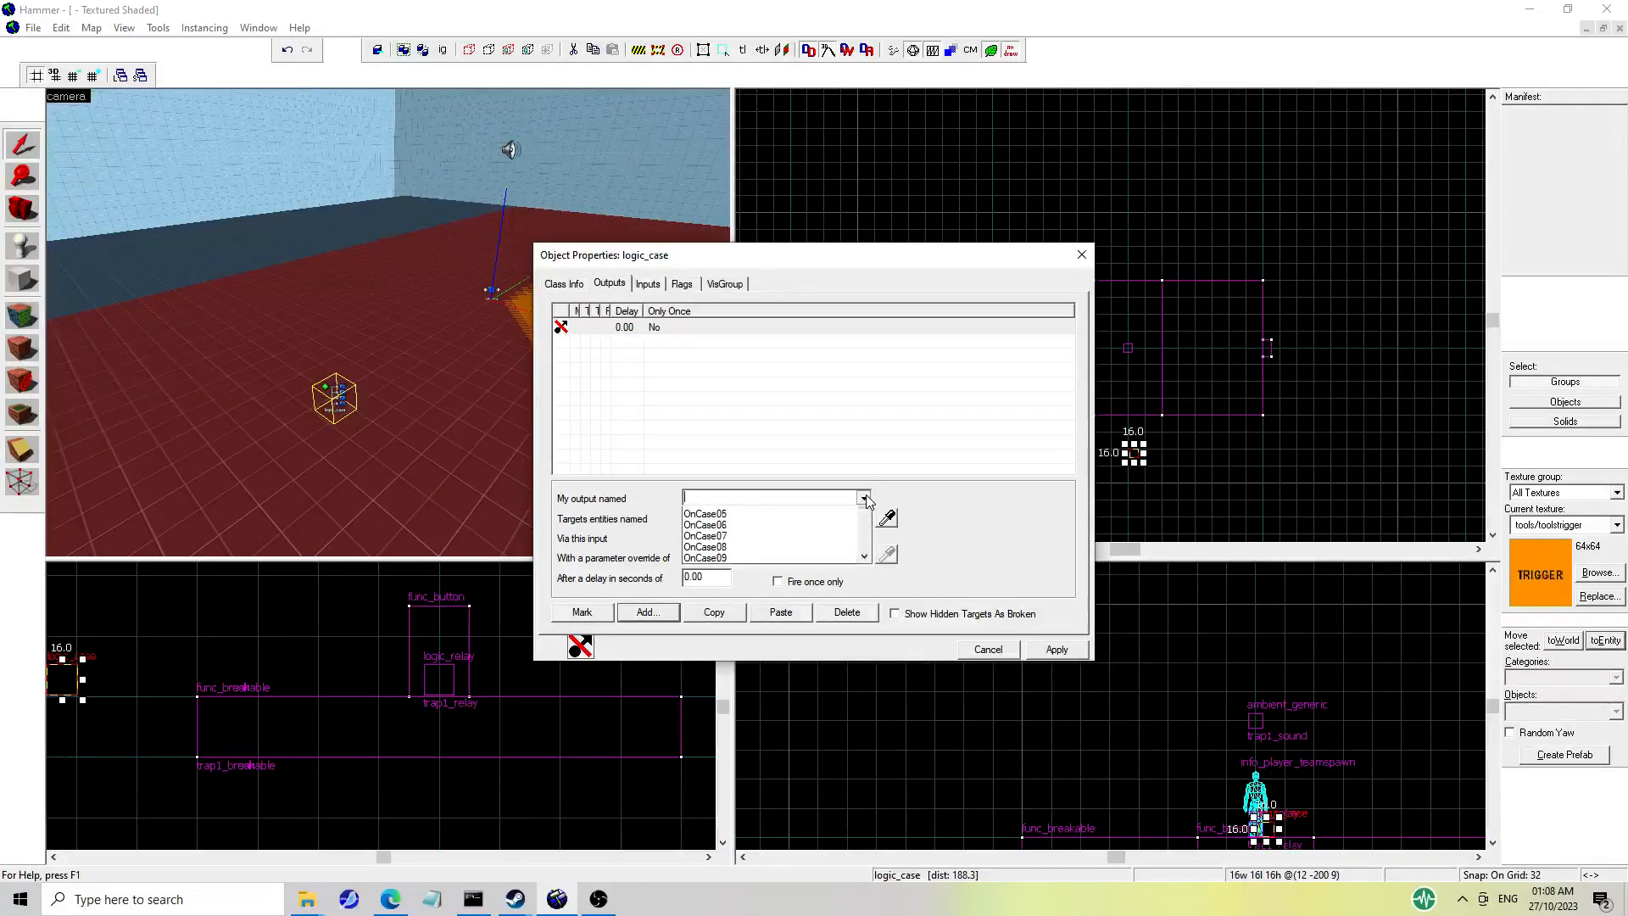
pyautogui.click(738, 513)
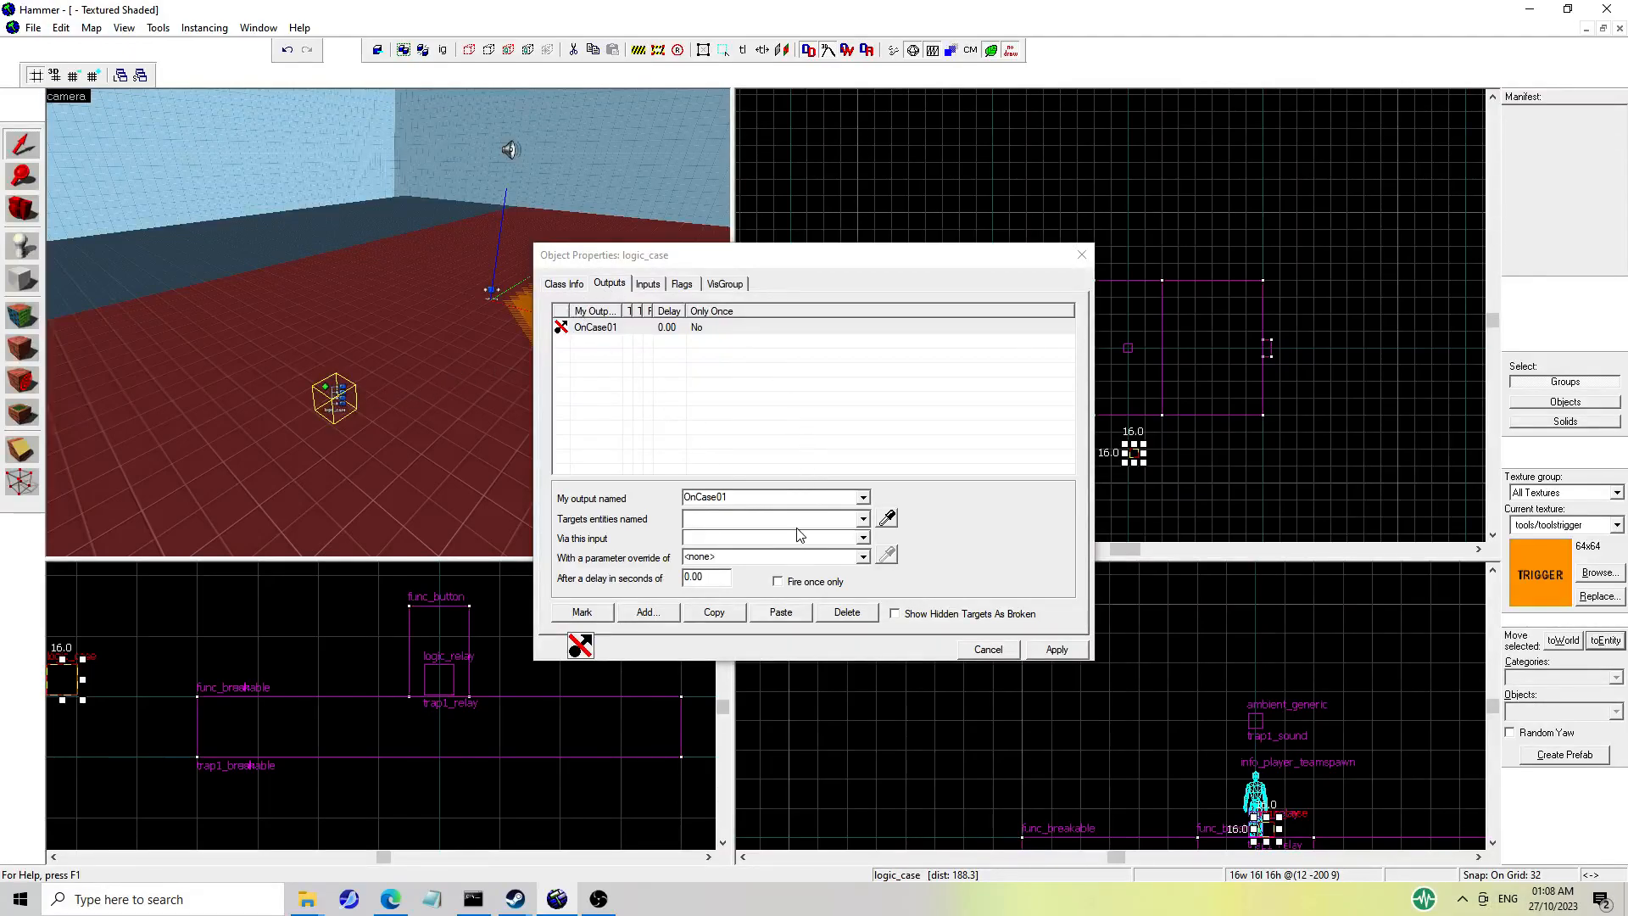
pyautogui.click(865, 518)
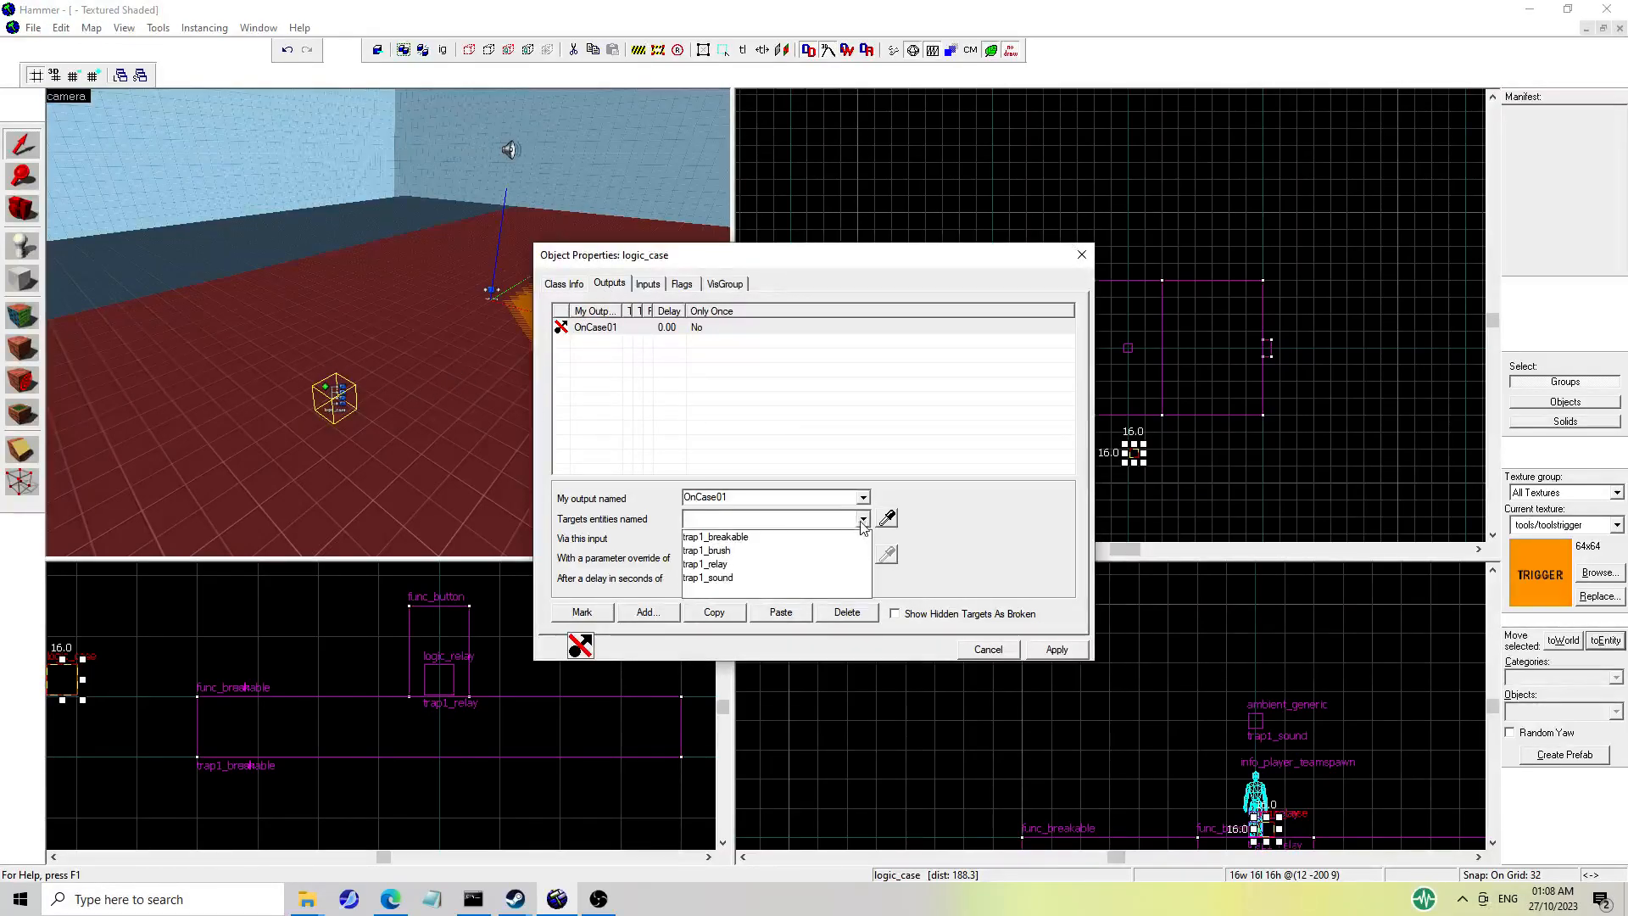
pyautogui.click(730, 466)
pyautogui.click(637, 330)
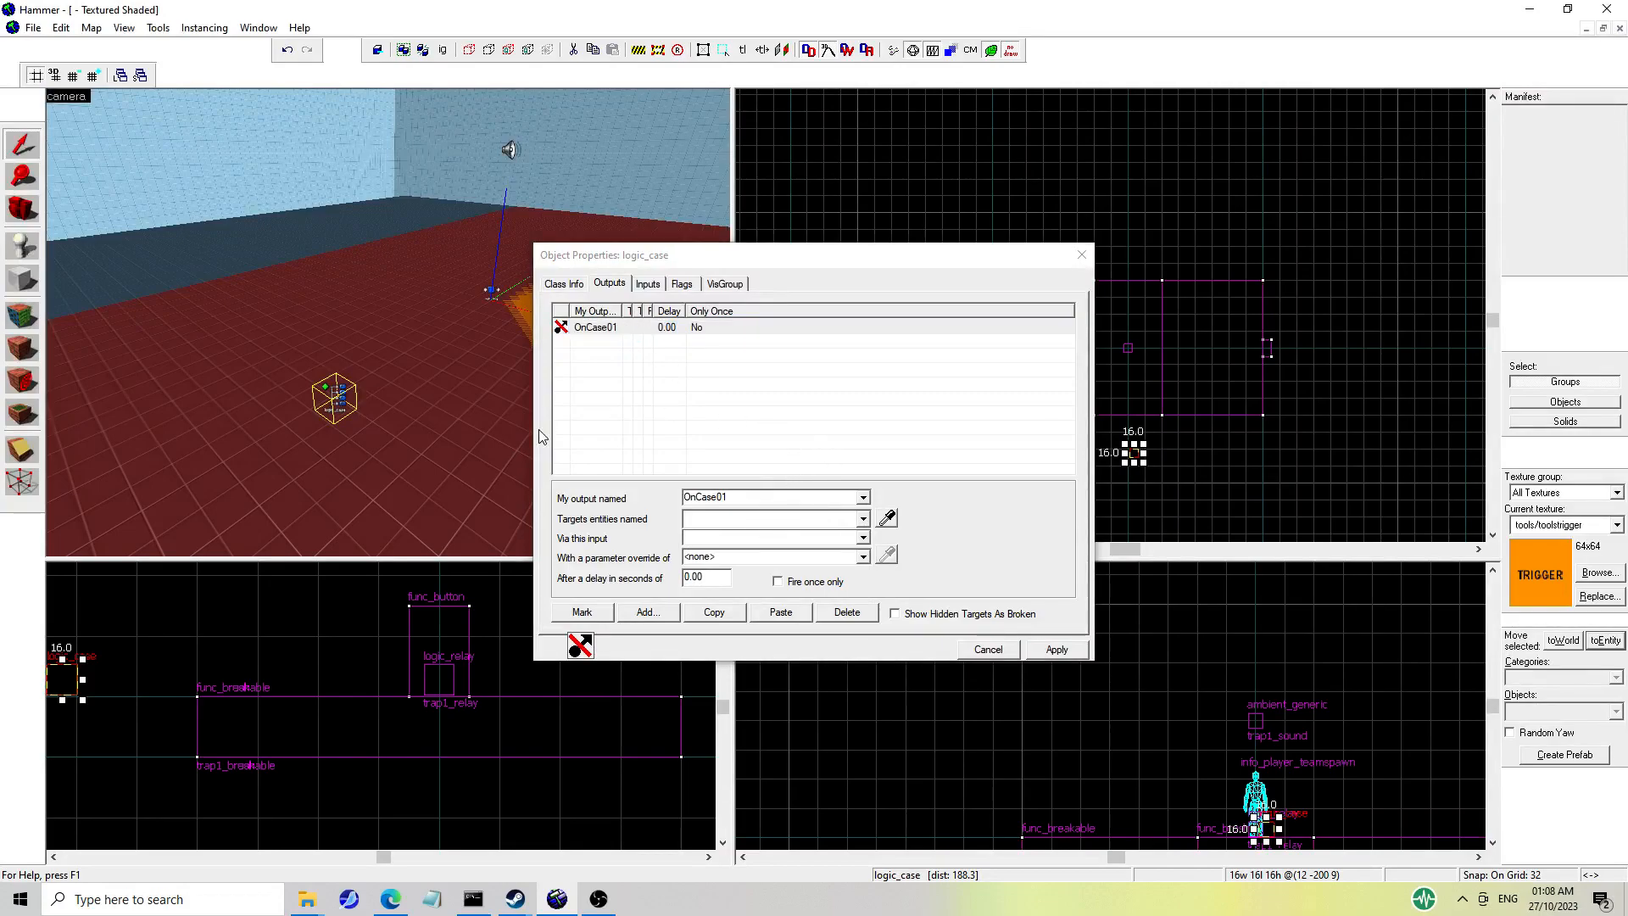
pyautogui.click(863, 518)
pyautogui.click(763, 396)
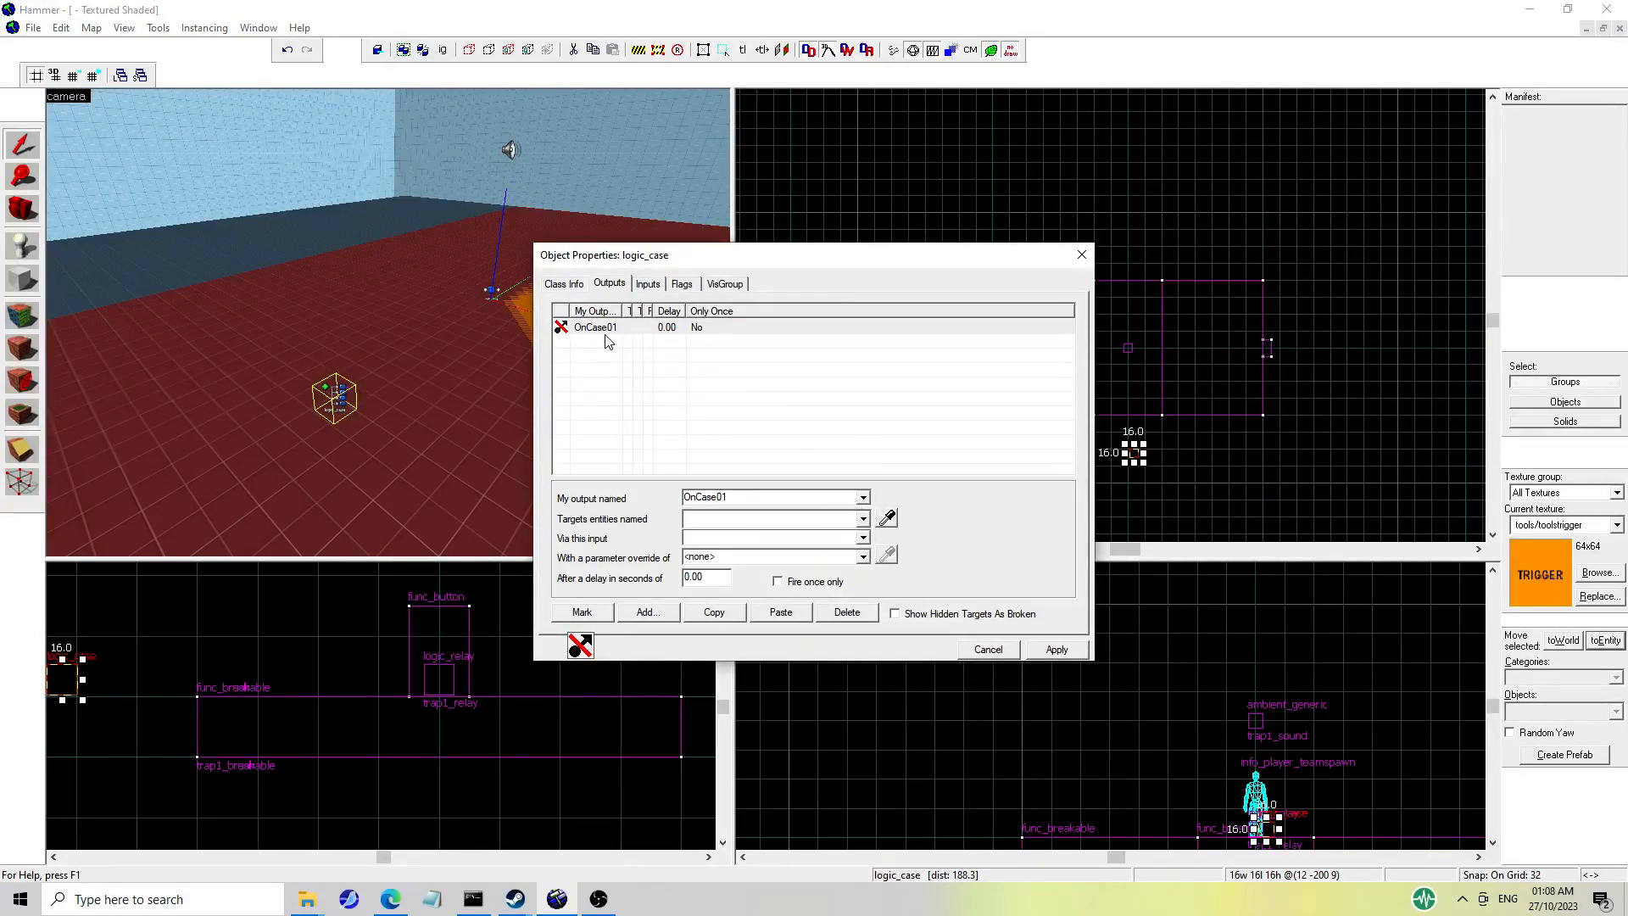
# Review the case keyvalues of the logic_case and the inputs and outputs of the func_button, closing the properties.
pyautogui.click(354, 374)
pyautogui.click(340, 392)
pyautogui.press('z')
pyautogui.press('w')
pyautogui.press('z')
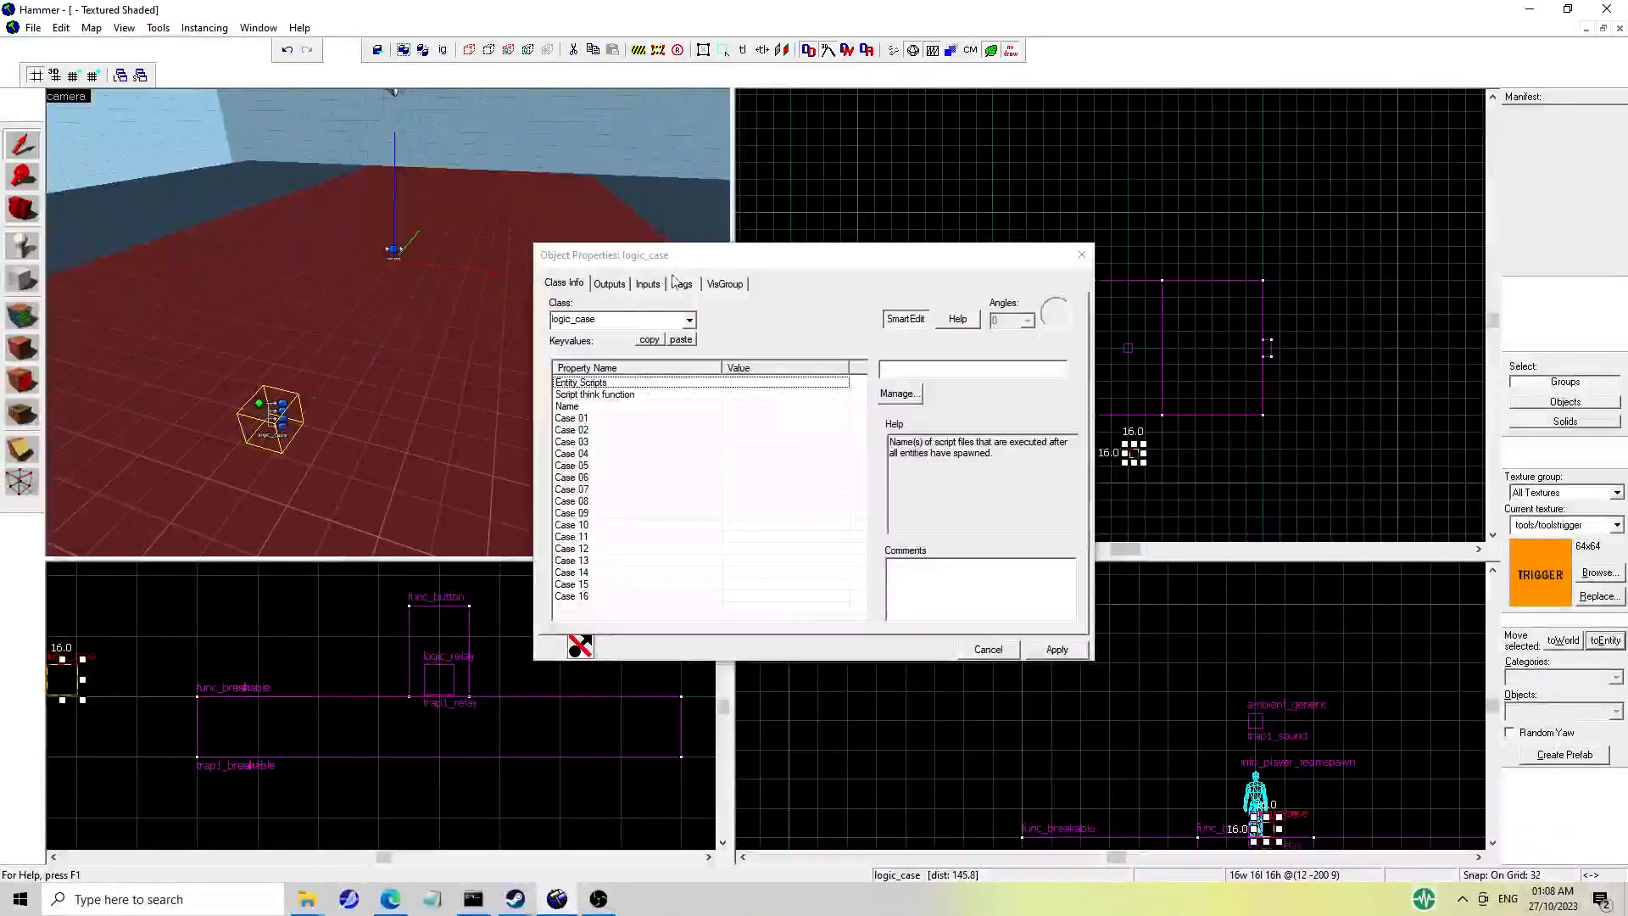
pyautogui.click(653, 284)
pyautogui.press('z')
pyautogui.press('z')
pyautogui.click(476, 241)
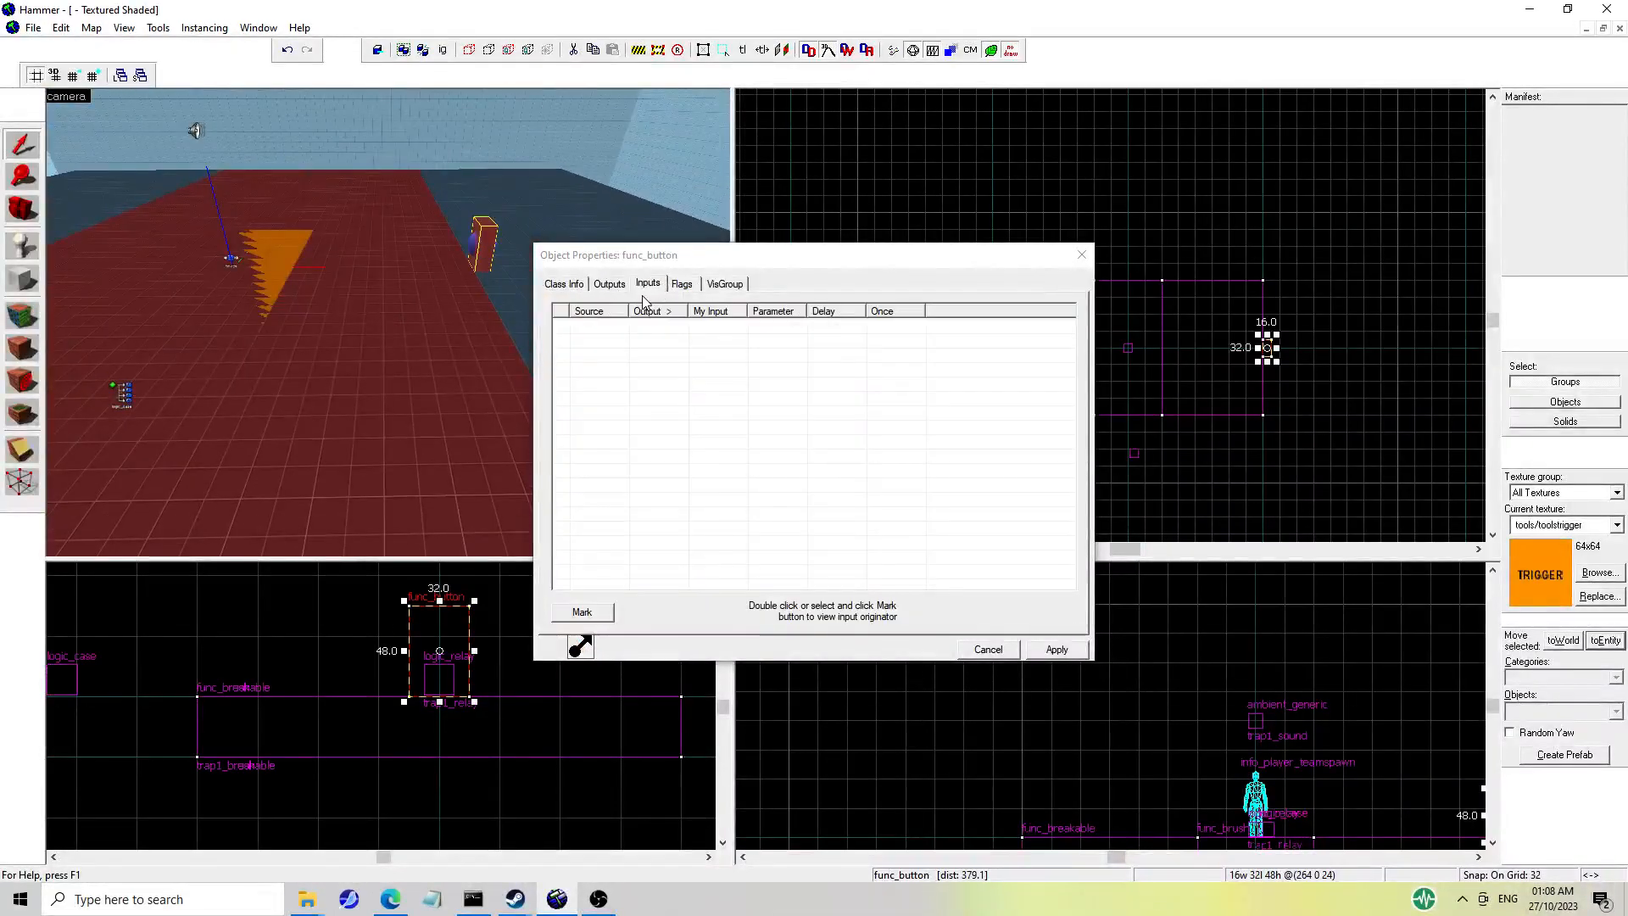
pyautogui.click(610, 284)
pyautogui.click(1080, 254)
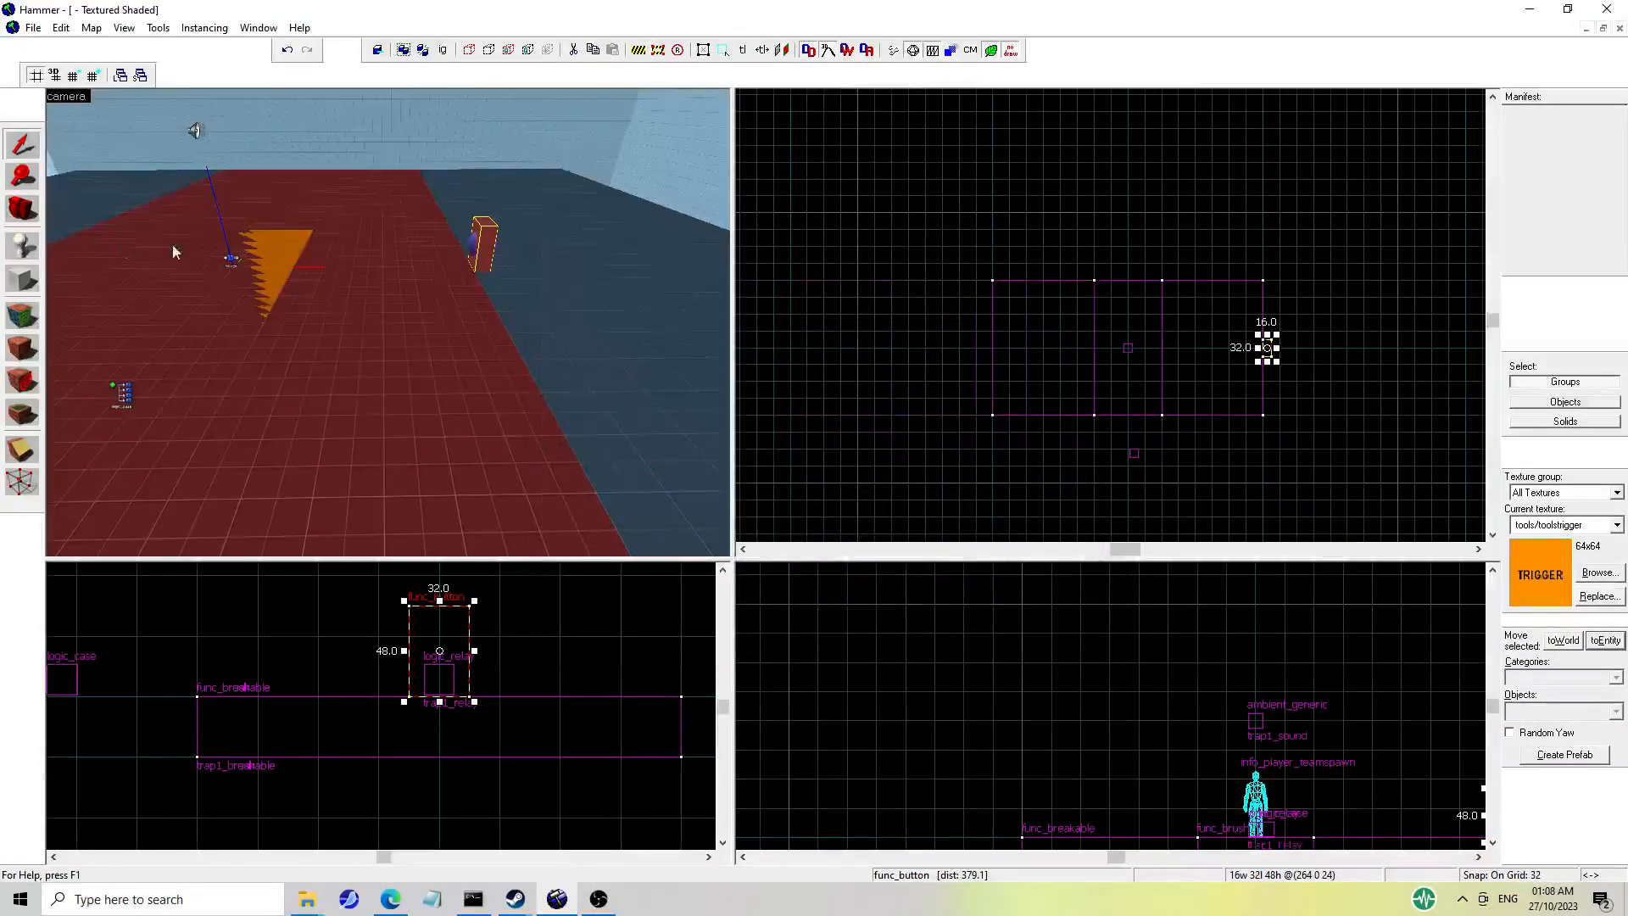
# Review the outputs of the logic_case and close its properties.
pyautogui.press('z')
pyautogui.press('w')
pyautogui.press('z')
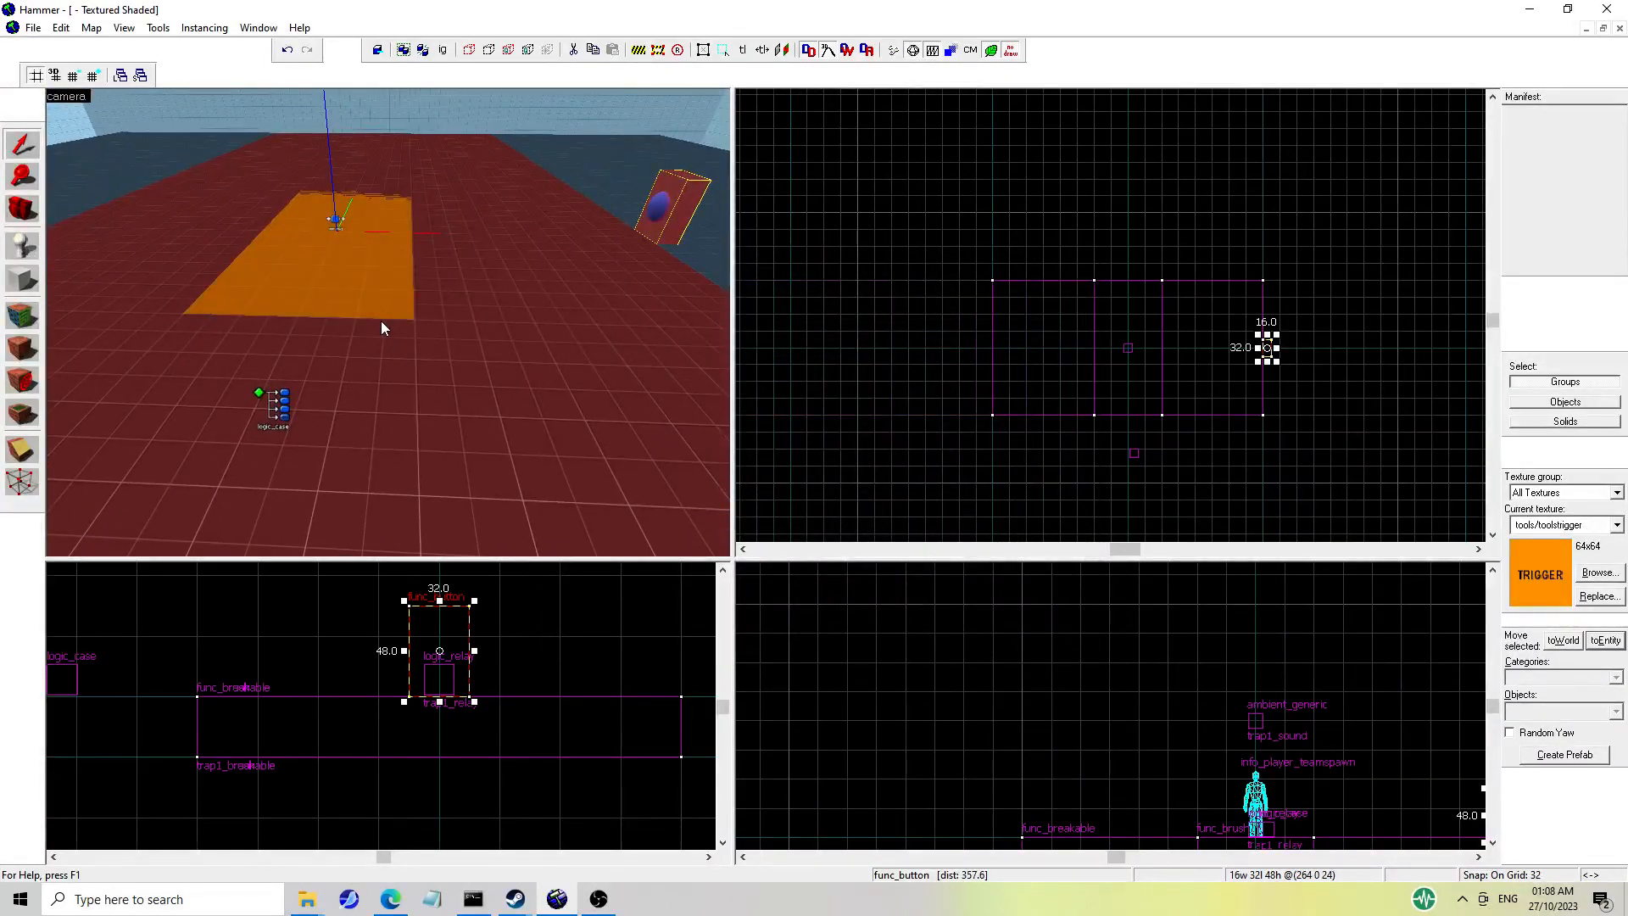
pyautogui.doubleClick(280, 409)
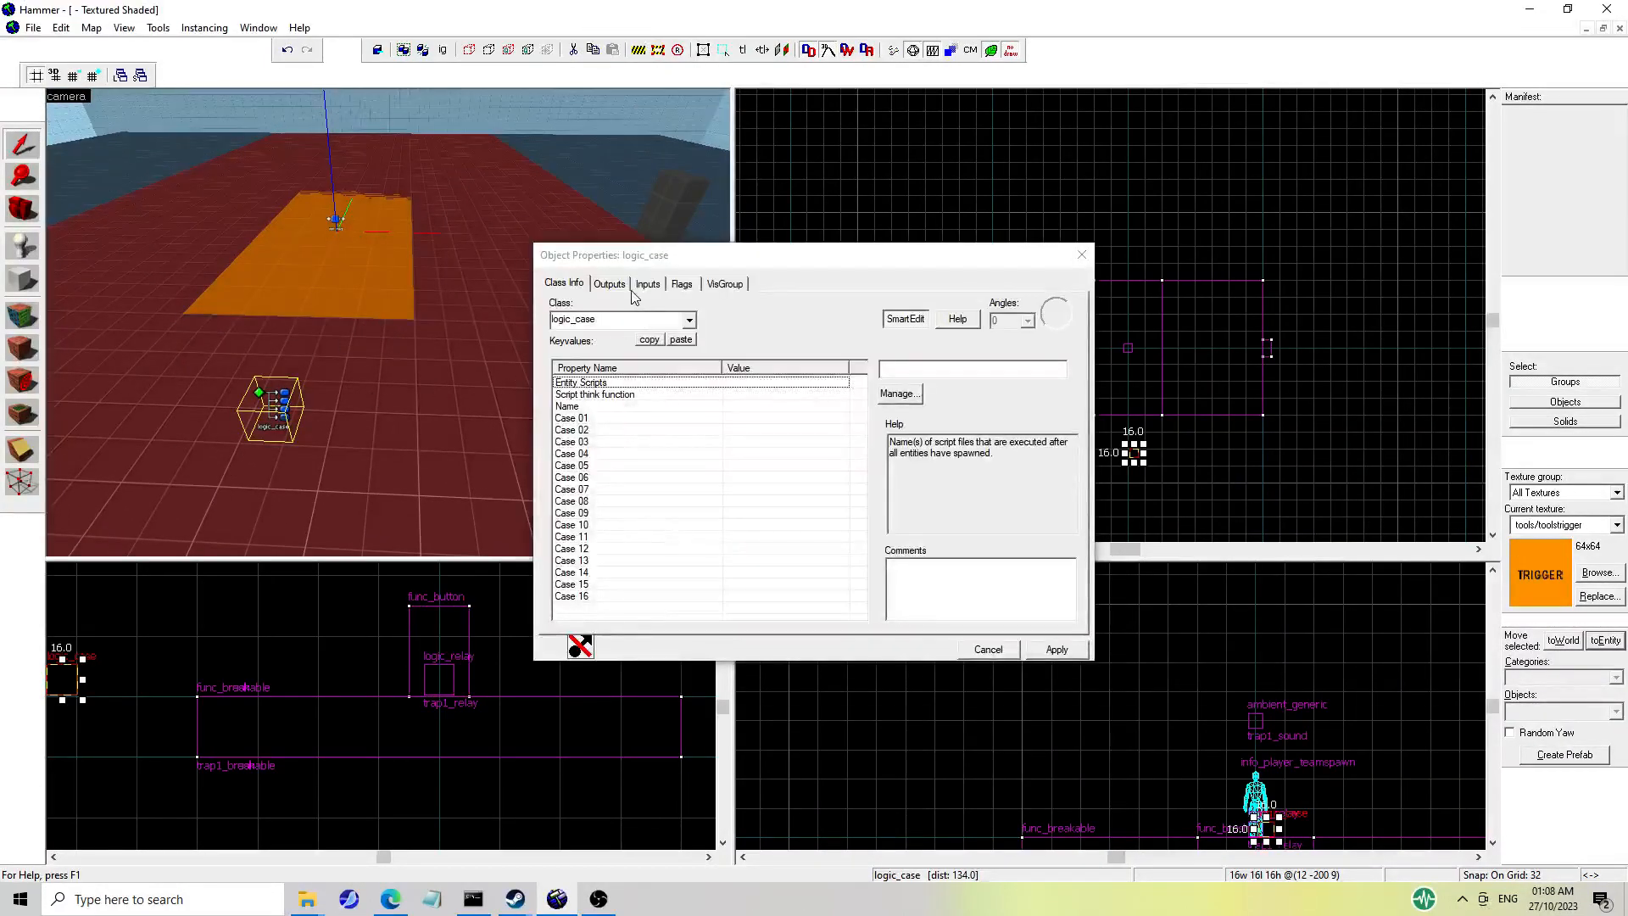
pyautogui.click(617, 285)
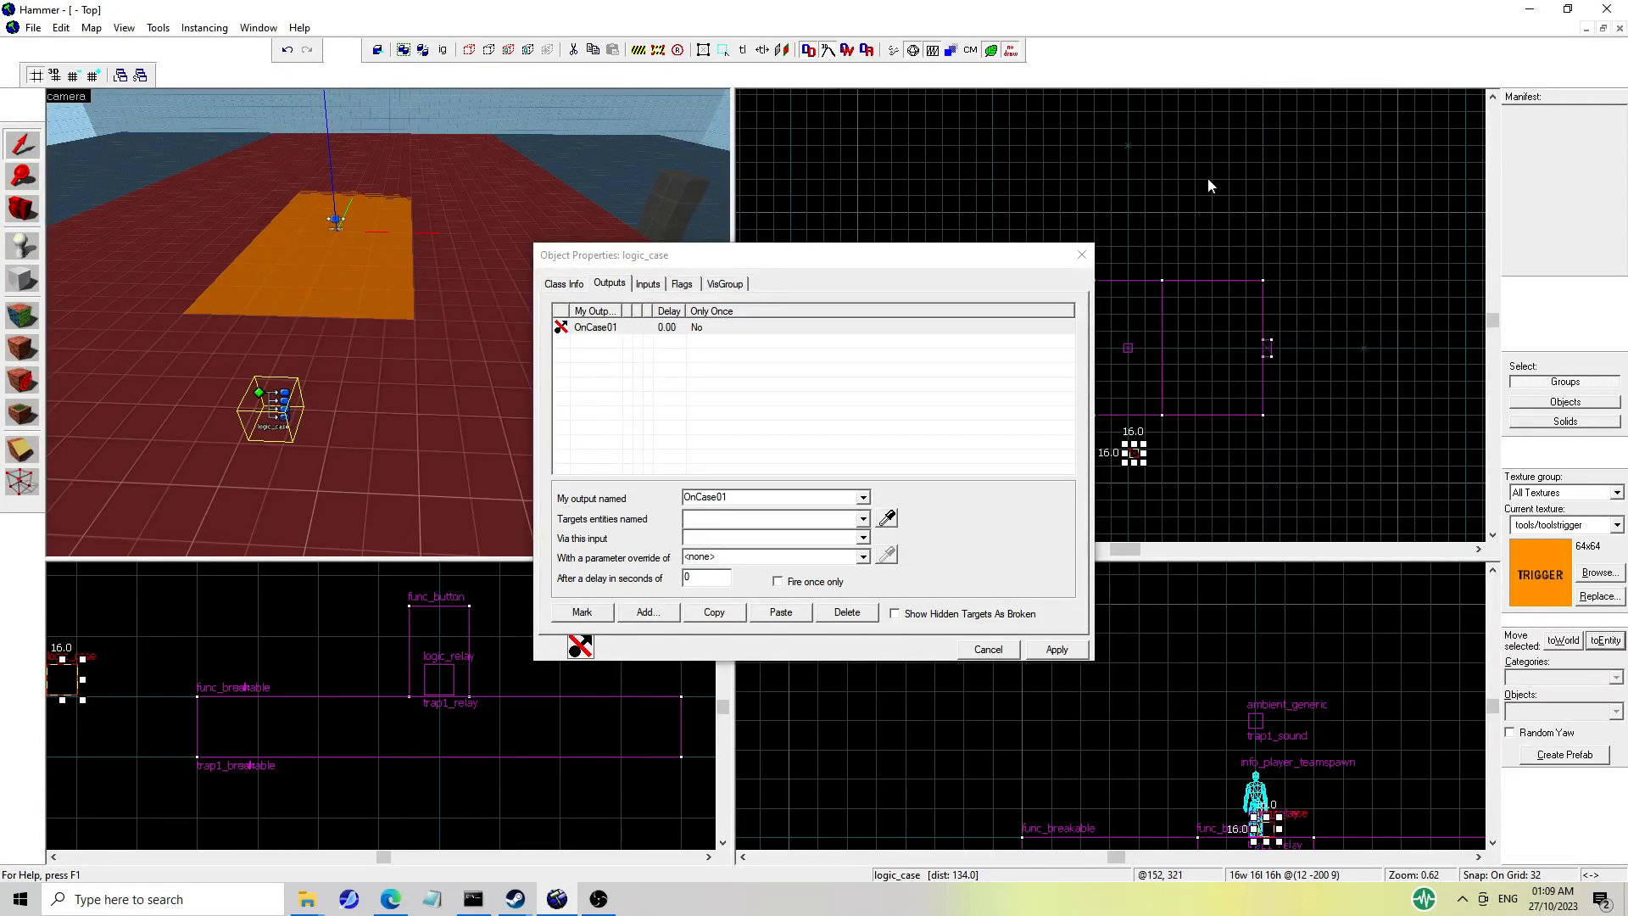
pyautogui.click(1082, 254)
# Recheck the logic_case outputs and delete the logic_case entity from the floor in front of the trap.
pyautogui.click(451, 312)
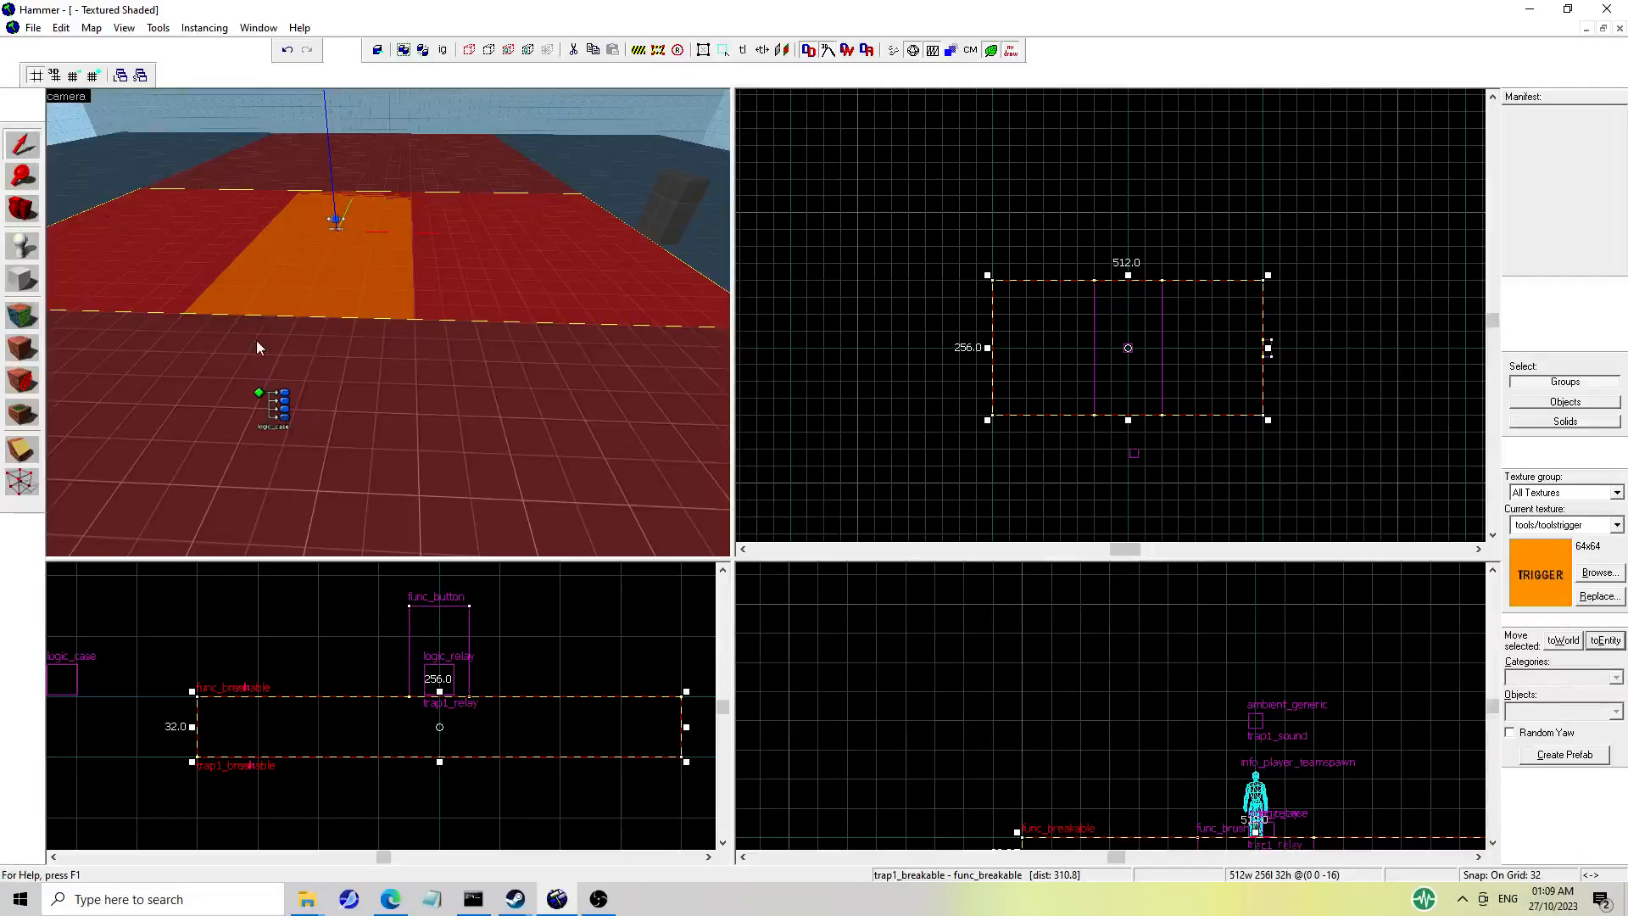
pyautogui.click(268, 393)
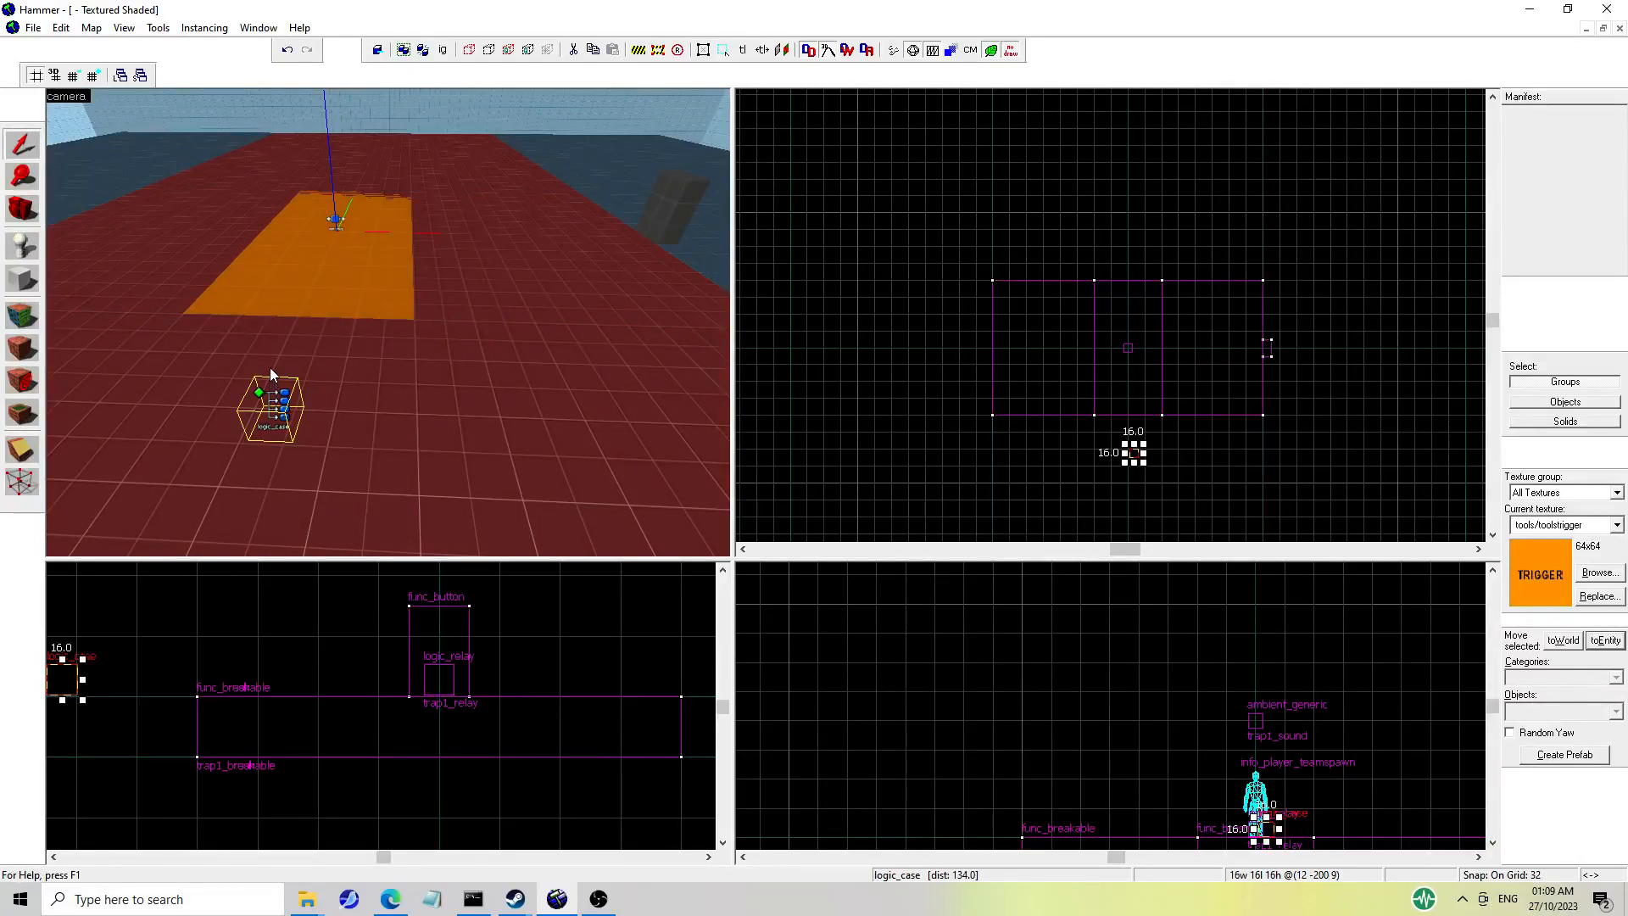
pyautogui.doubleClick(288, 430)
pyautogui.click(608, 284)
pyautogui.click(1081, 254)
pyautogui.press('Delete')
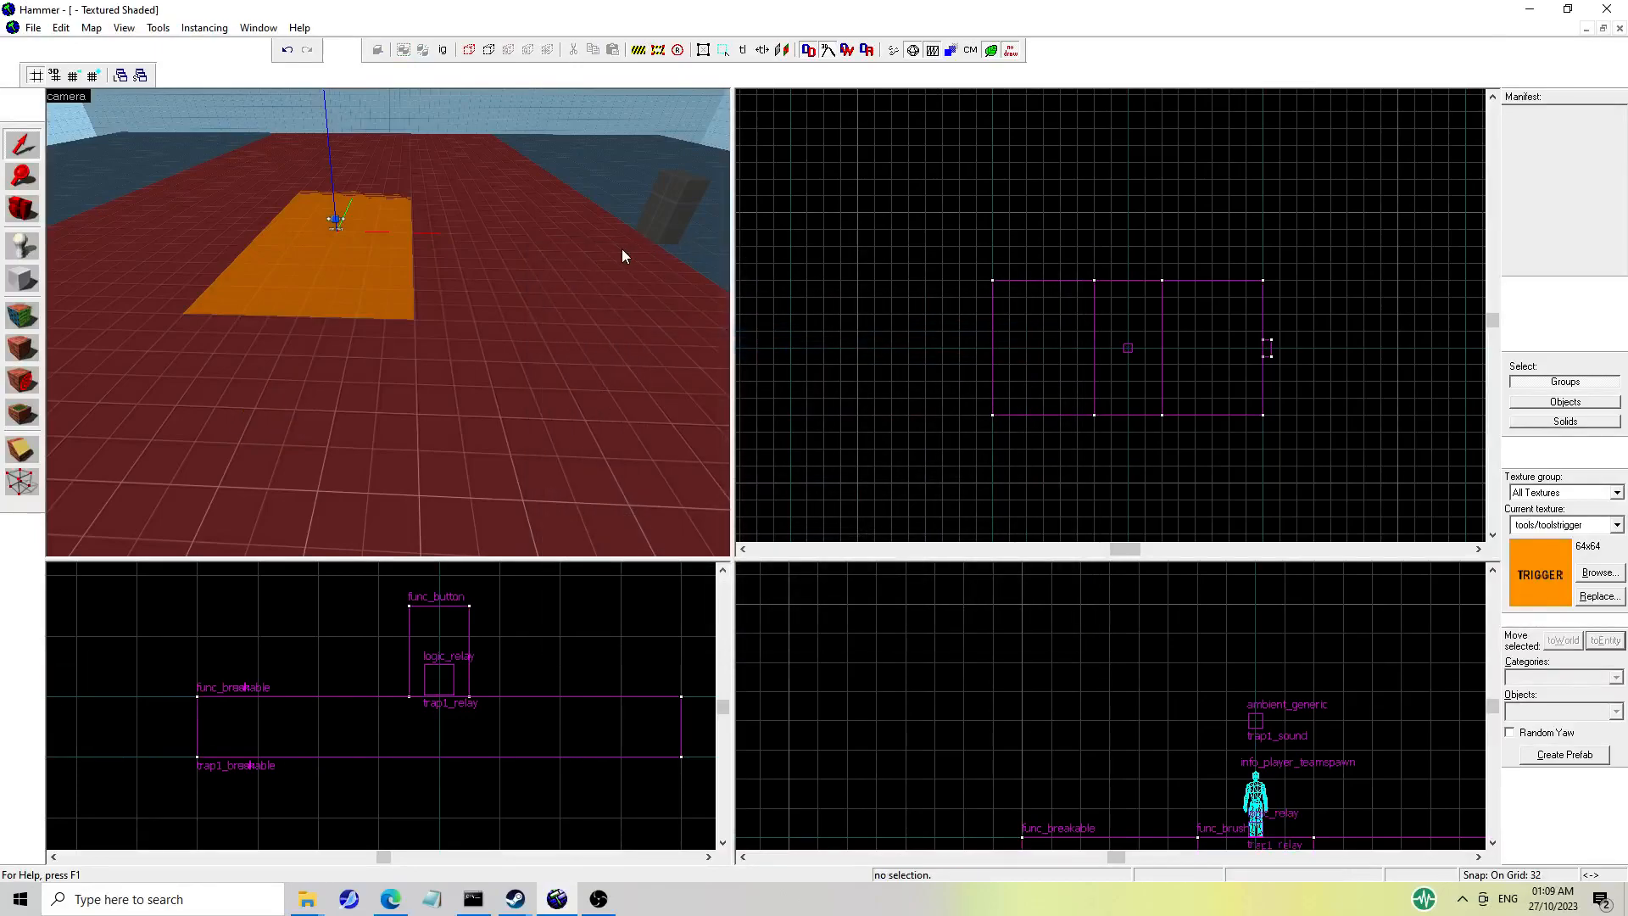
# Examine the breakable trap floor, its orange walkway and the adjoining floor block from several sides, and clear the selection.
pyautogui.press('z')
pyautogui.press('d')
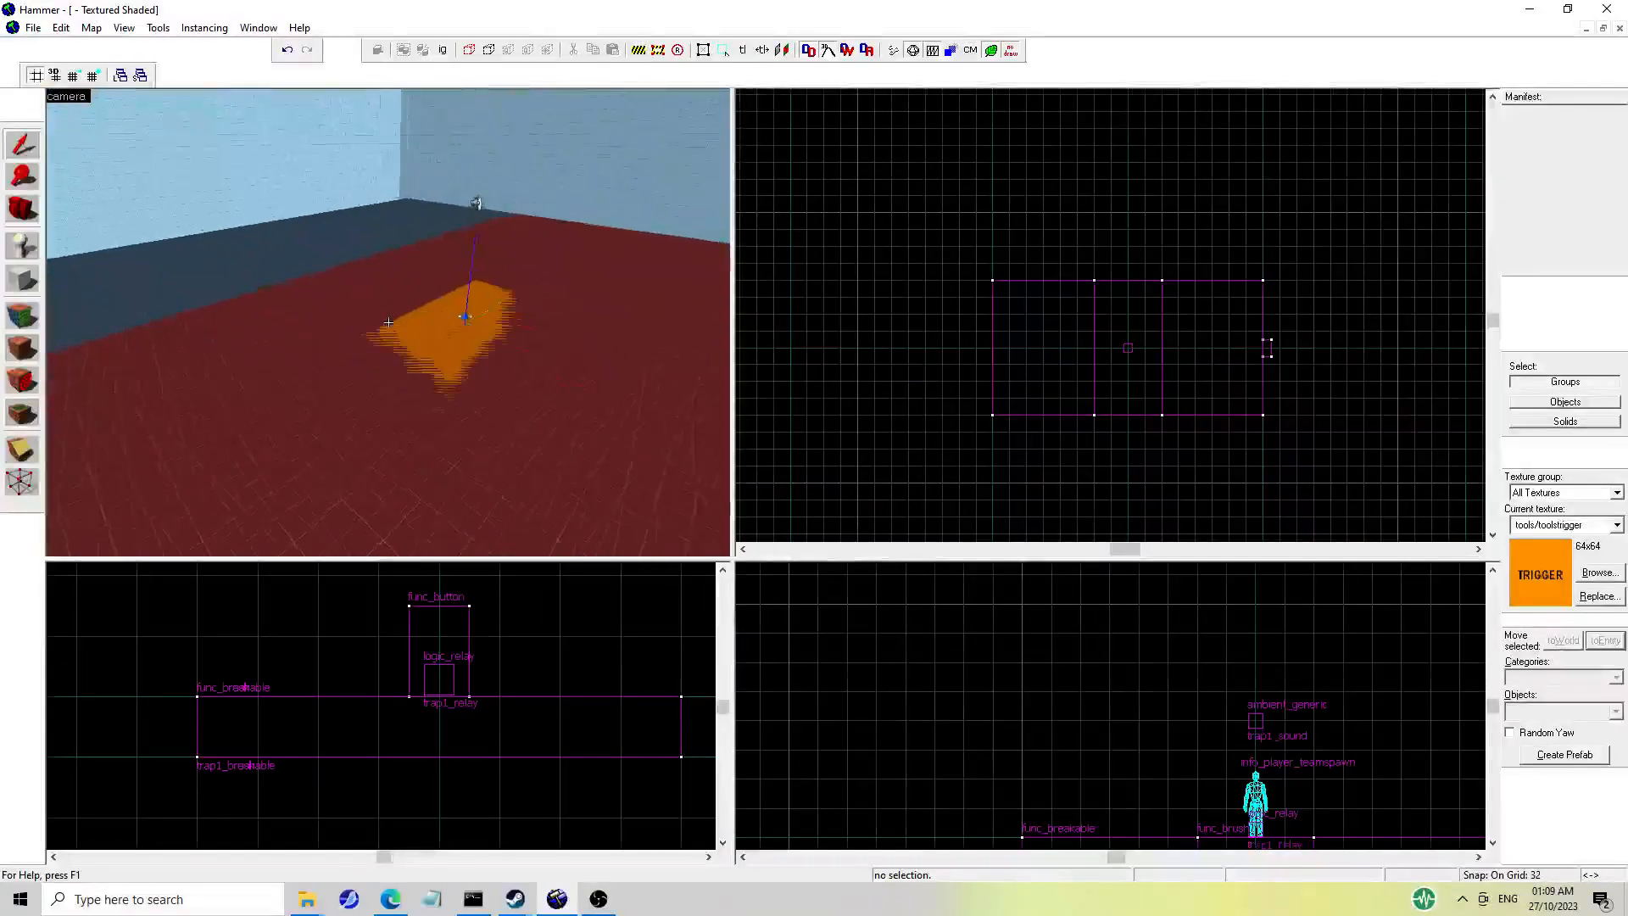
pyautogui.press('a')
pyautogui.press('z')
pyautogui.press('w')
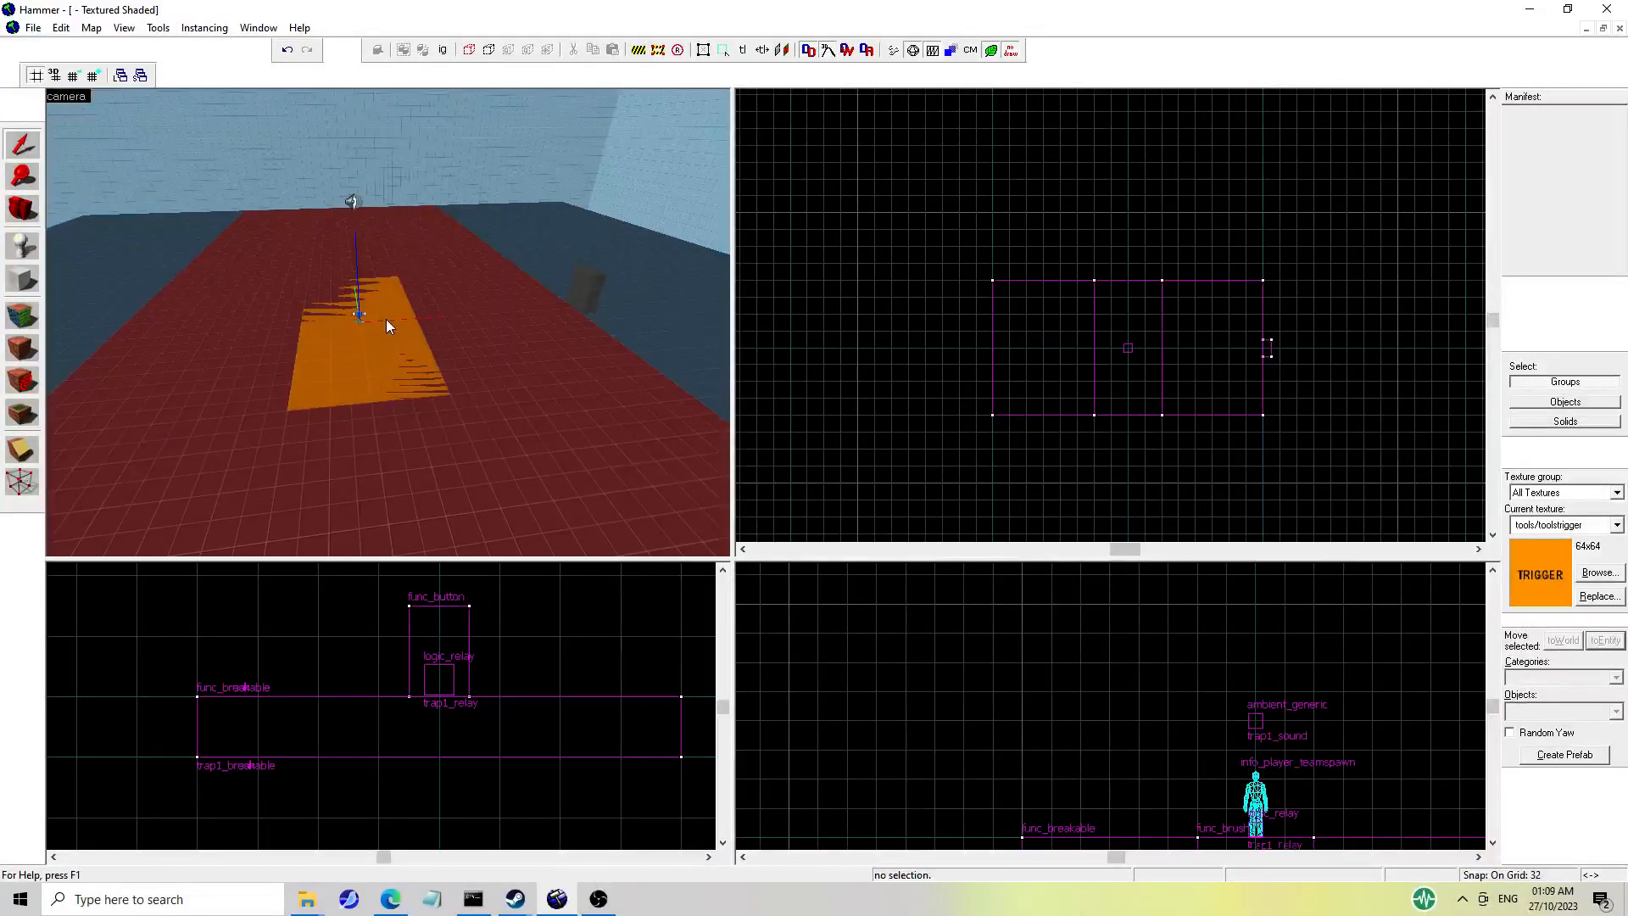
pyautogui.press('s')
pyautogui.press('z')
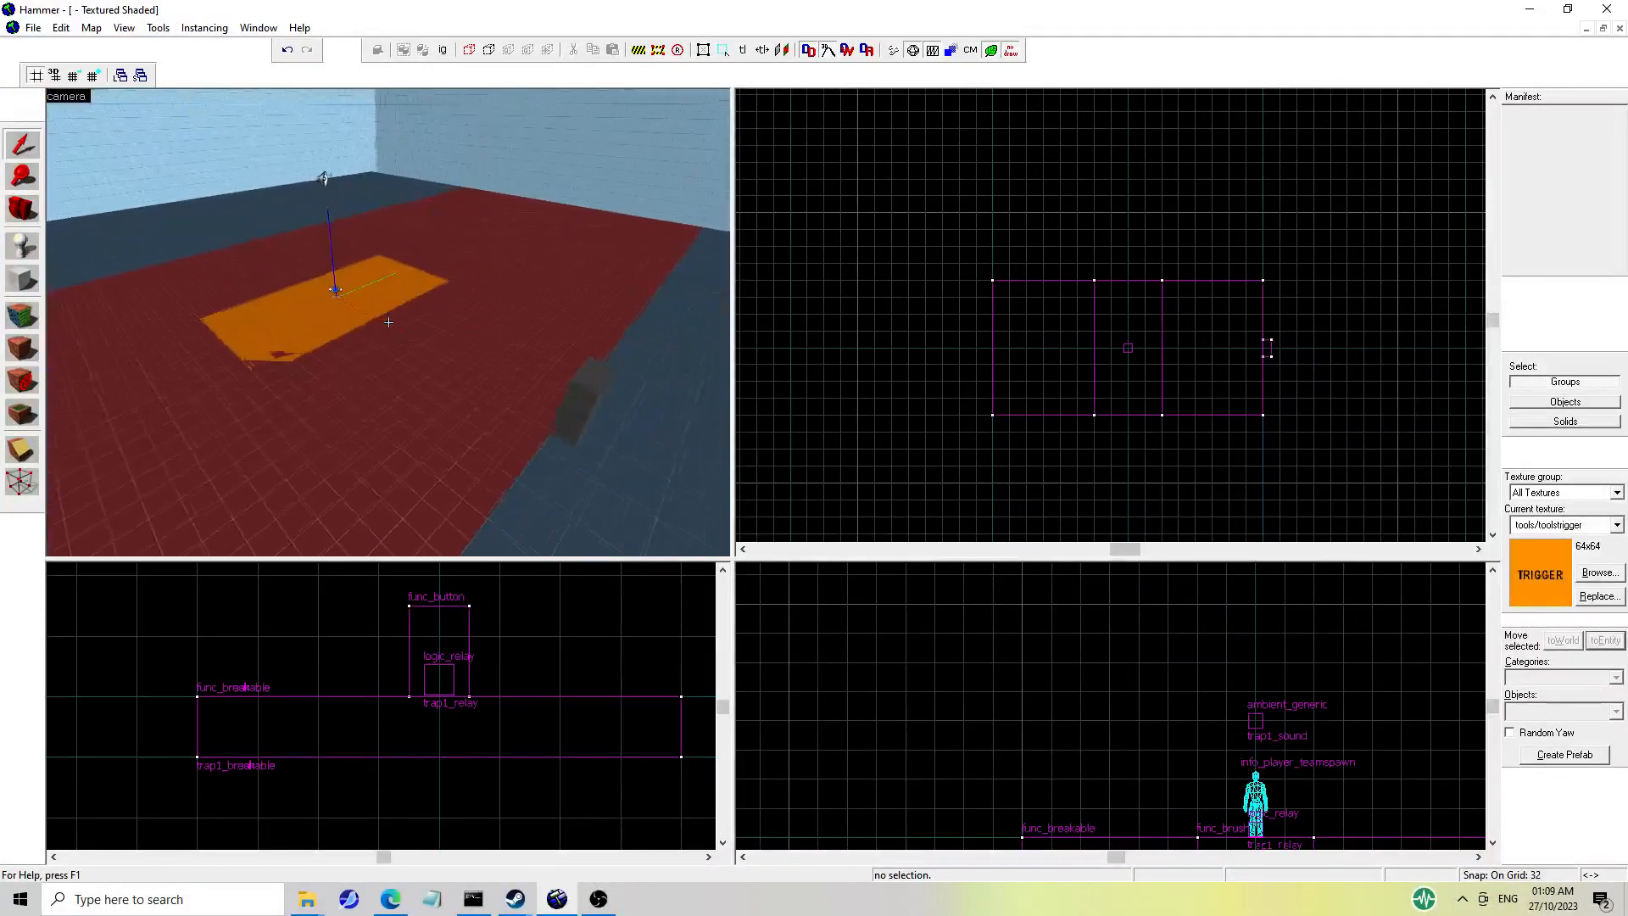
pyautogui.click(407, 339)
pyautogui.click(402, 472)
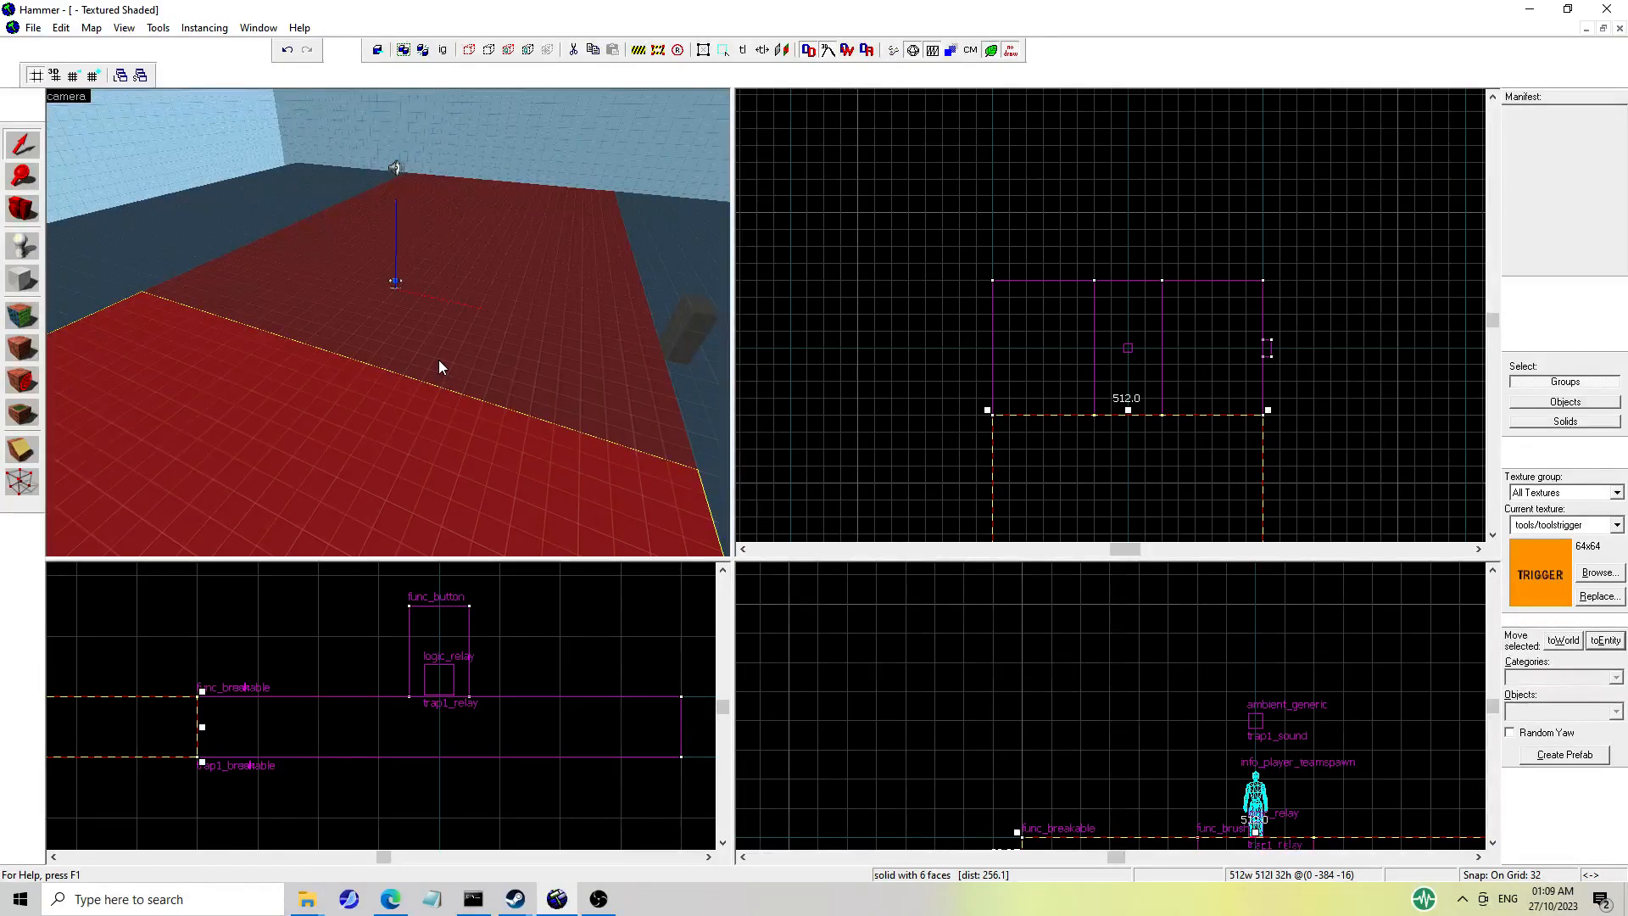
pyautogui.press('z')
pyautogui.press('a')
pyautogui.press('z')
pyautogui.press('s')
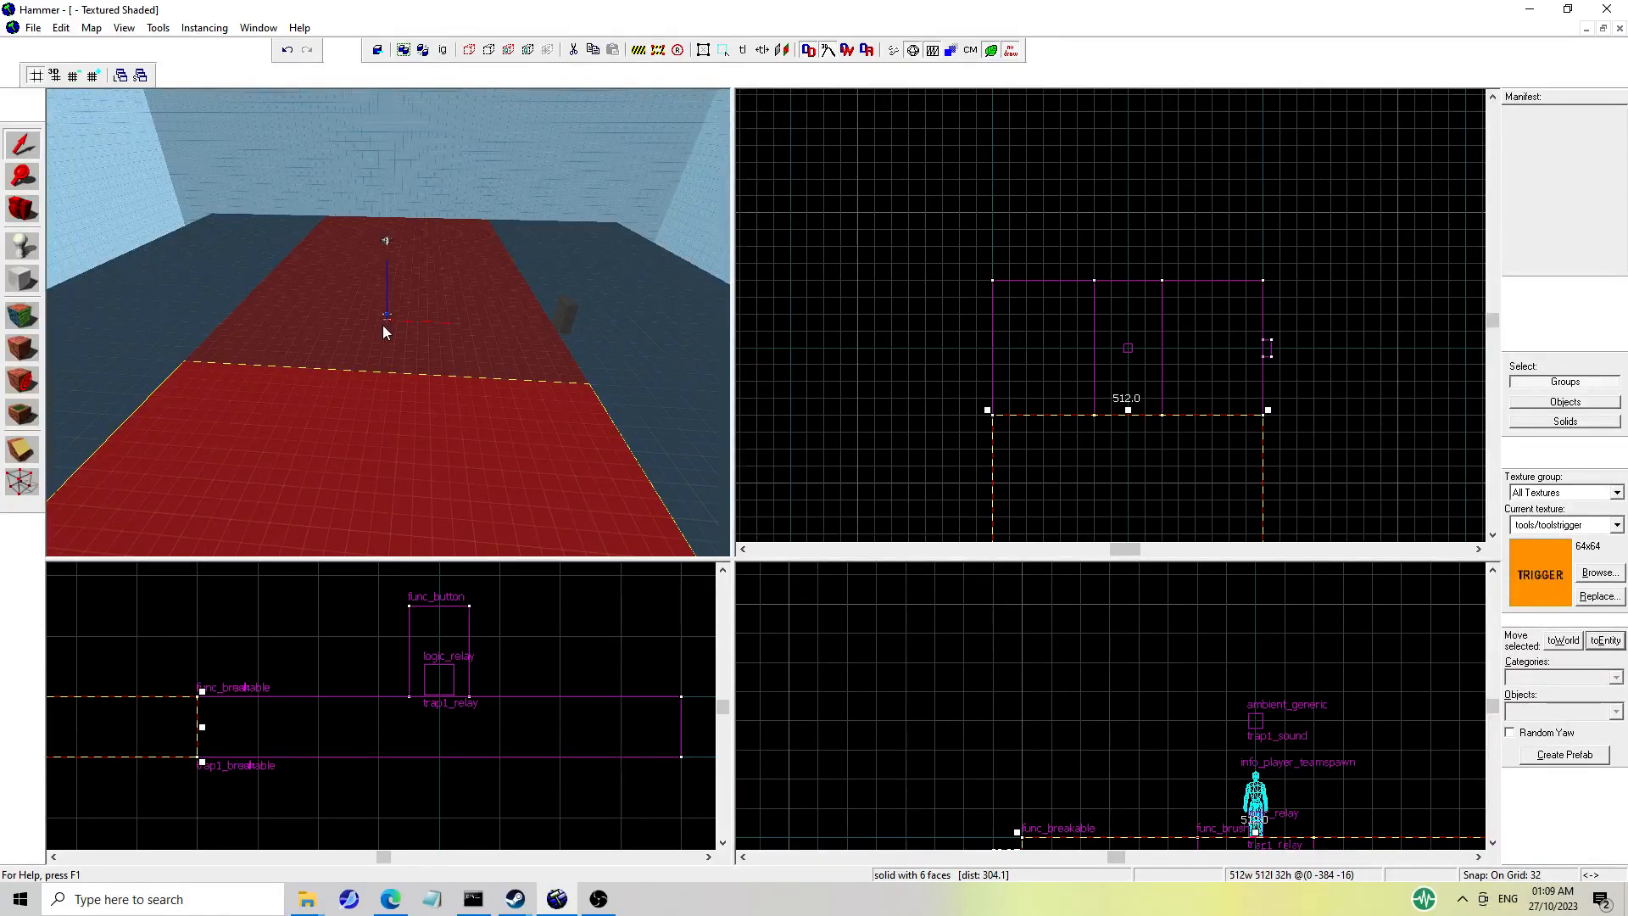
pyautogui.press('z')
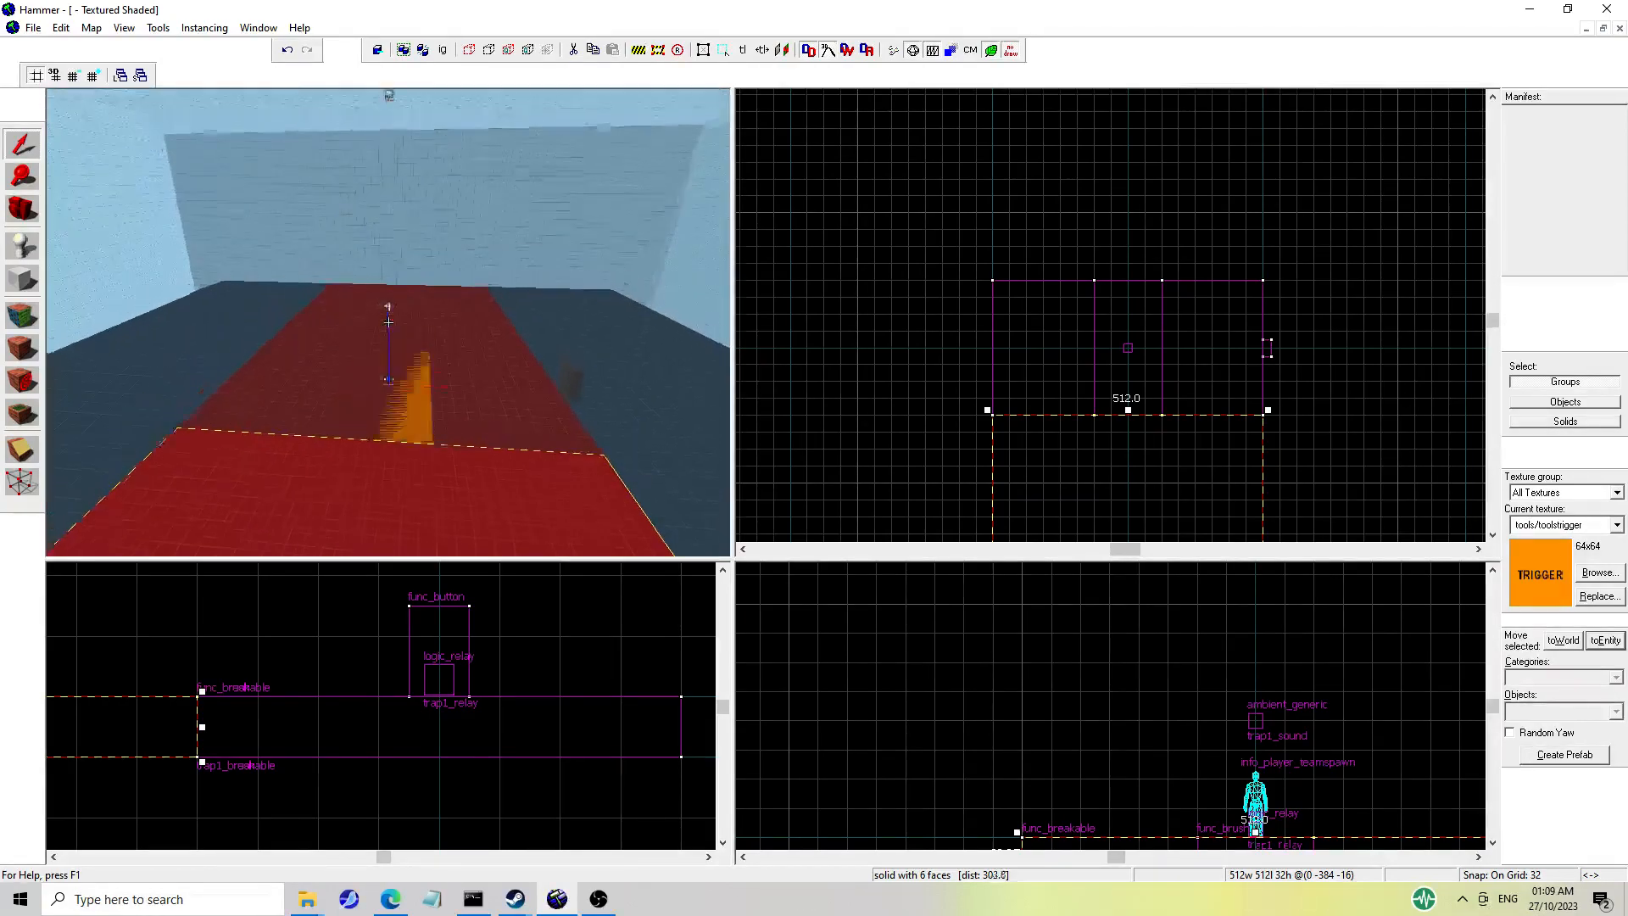
pyautogui.press('w')
pyautogui.press('z')
pyautogui.scroll(-5, 388, 323)
pyautogui.click(918, 293)
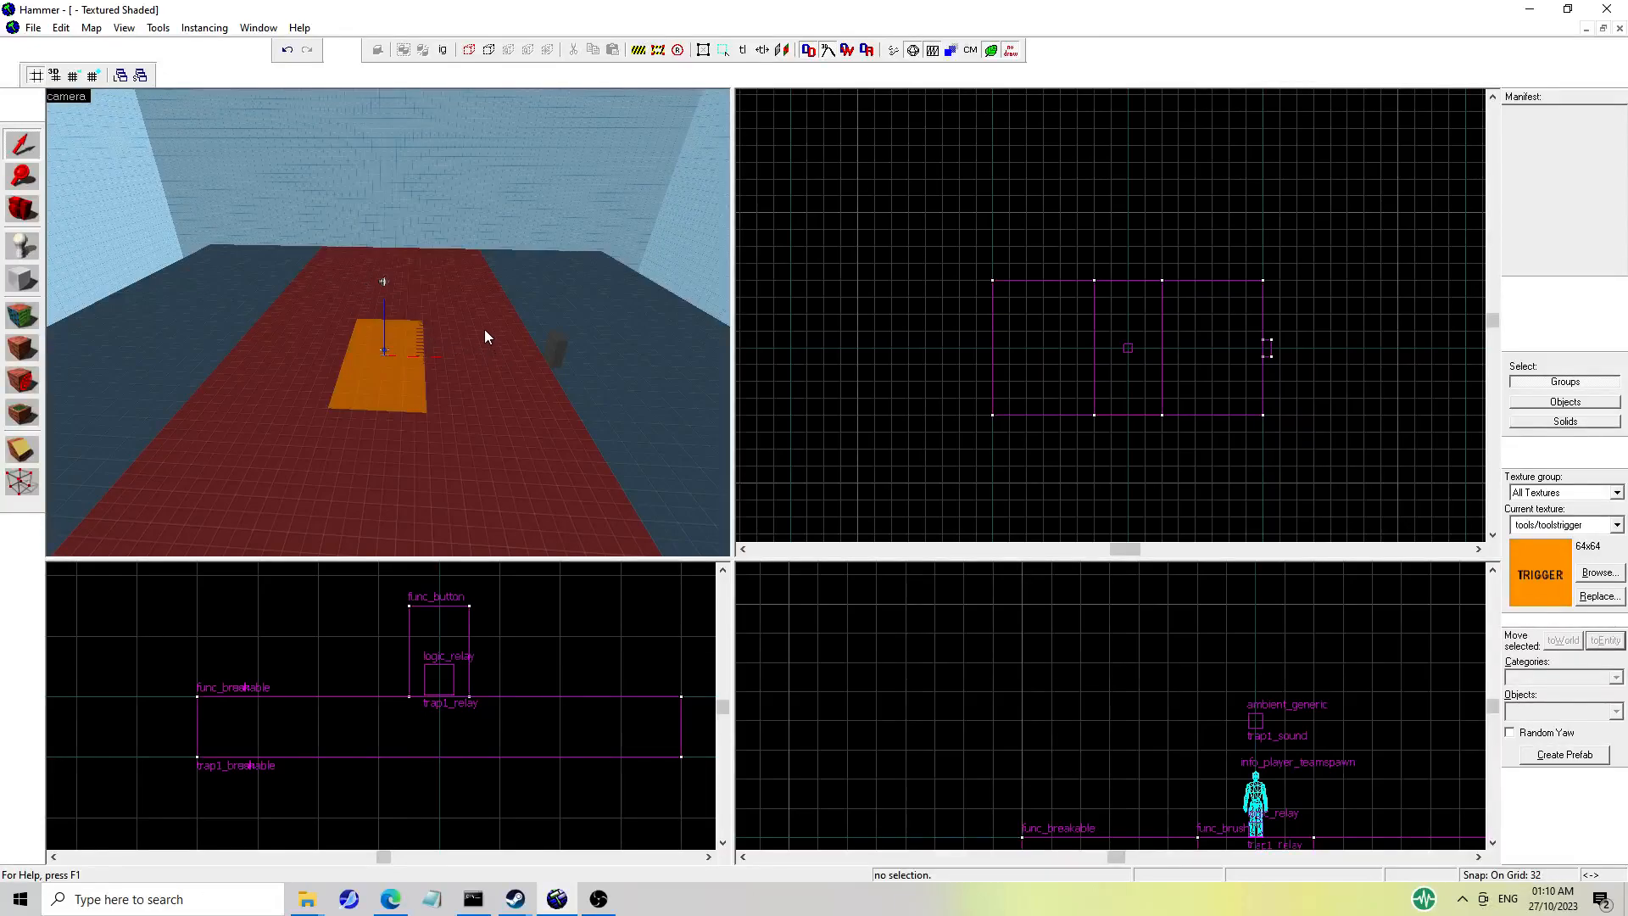
# Select the trap1_breakable floor section and inspect it and the orange walkway across it, up close and from farther back.
pyautogui.click(553, 349)
pyautogui.click(479, 371)
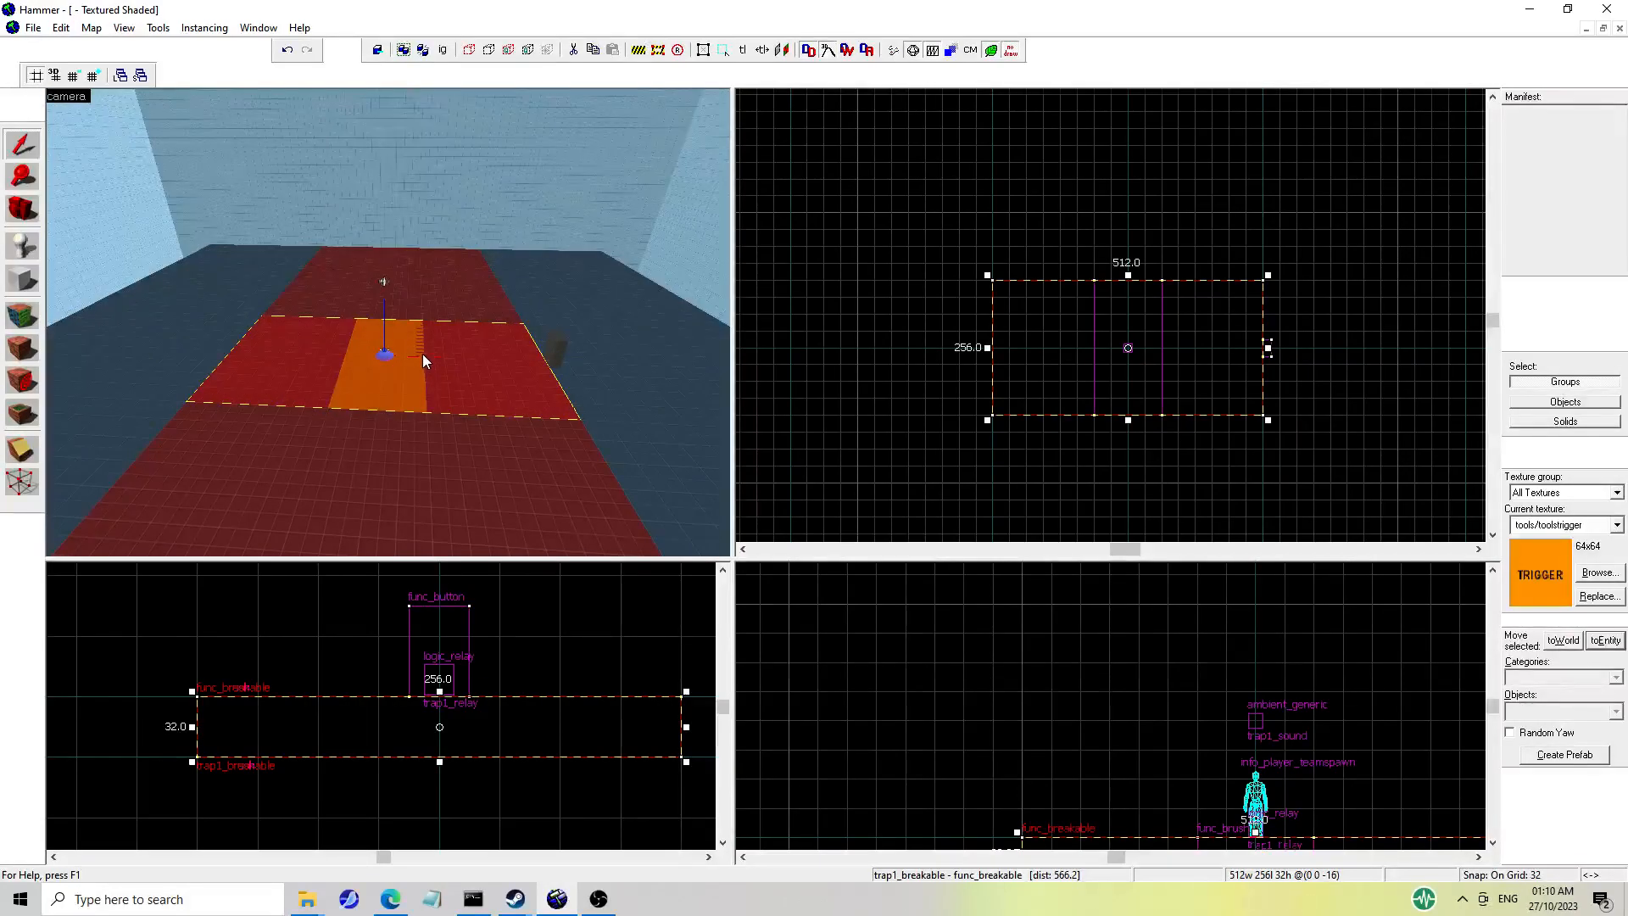
pyautogui.click(424, 455)
pyautogui.click(405, 392)
pyautogui.press('w')
pyautogui.press('z')
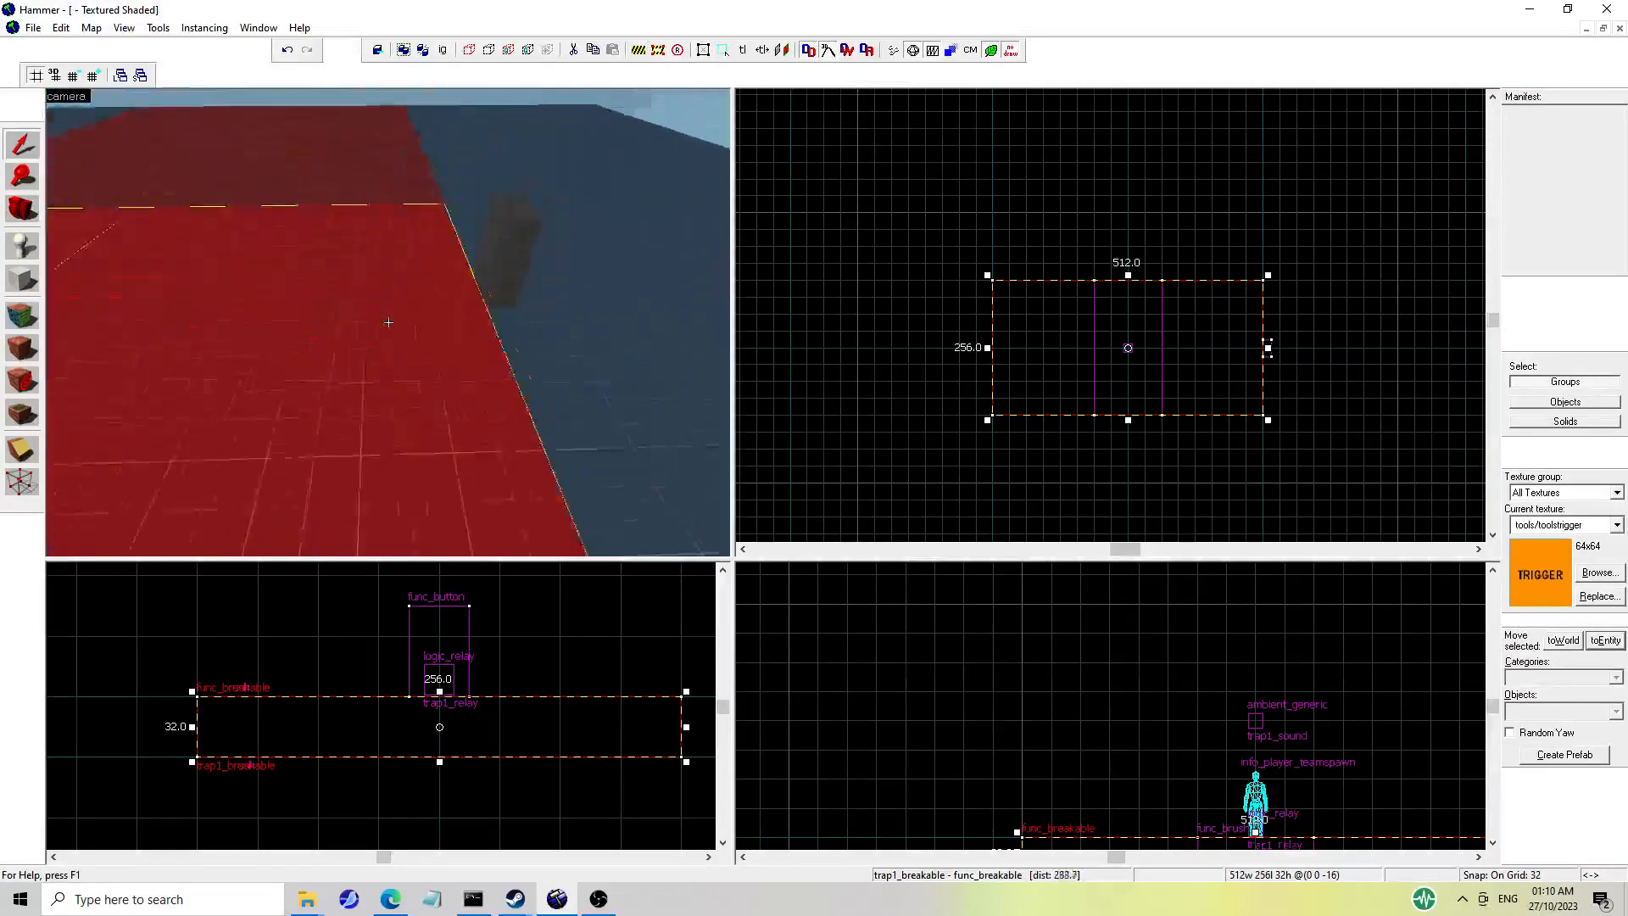
pyautogui.press('z')
pyautogui.click(386, 379)
pyautogui.click(420, 307)
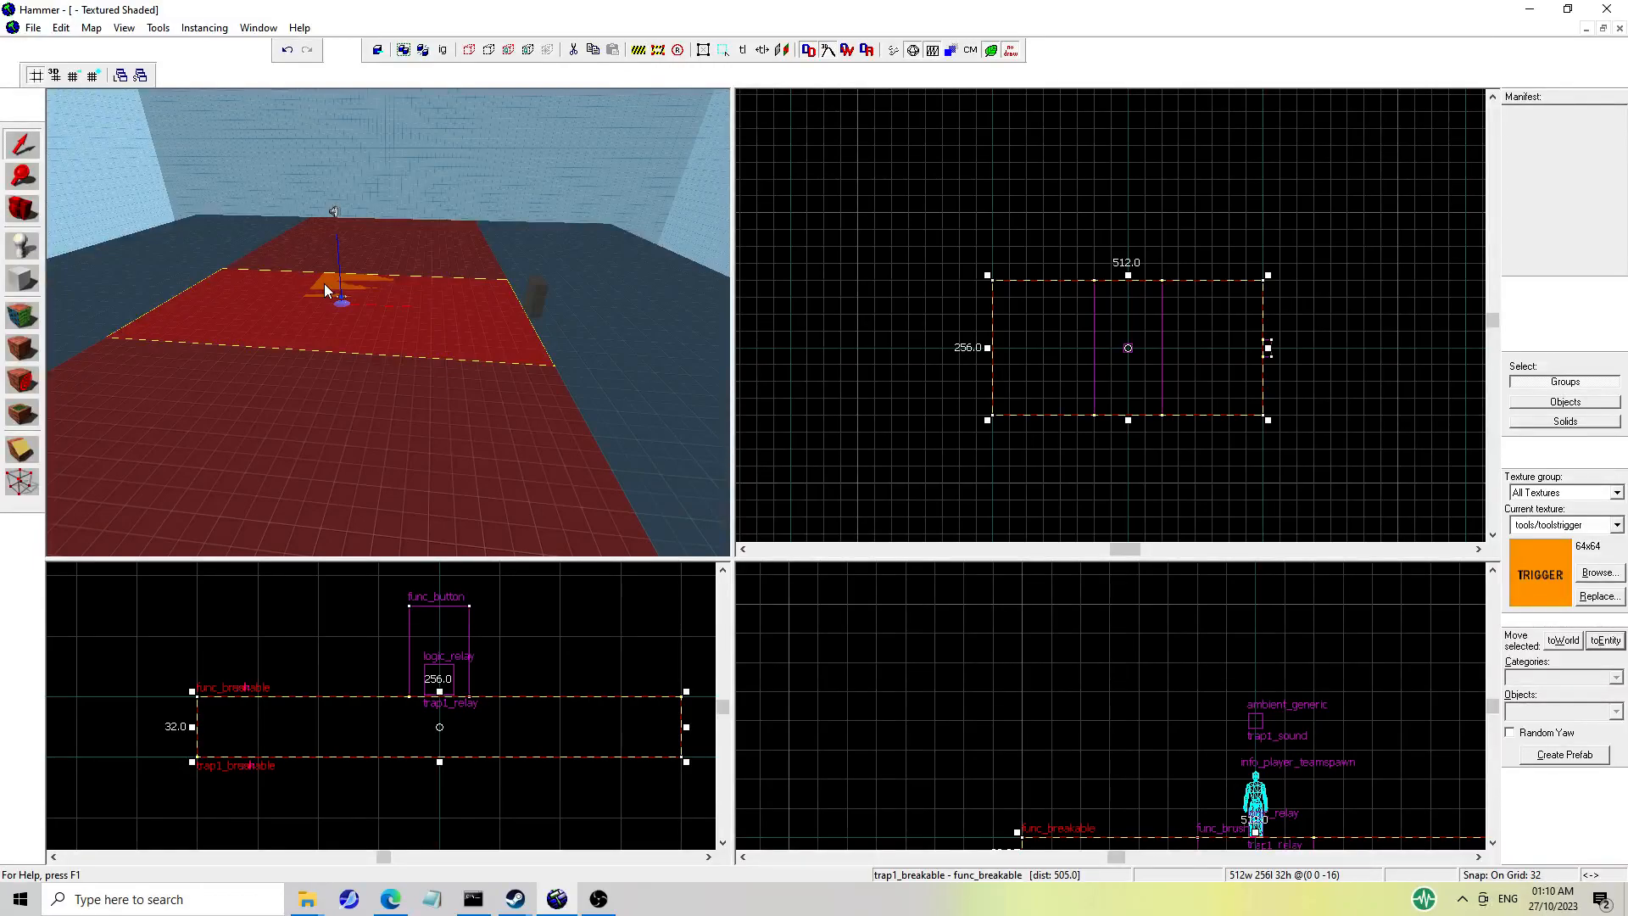
pyautogui.press('z')
pyautogui.press('w')
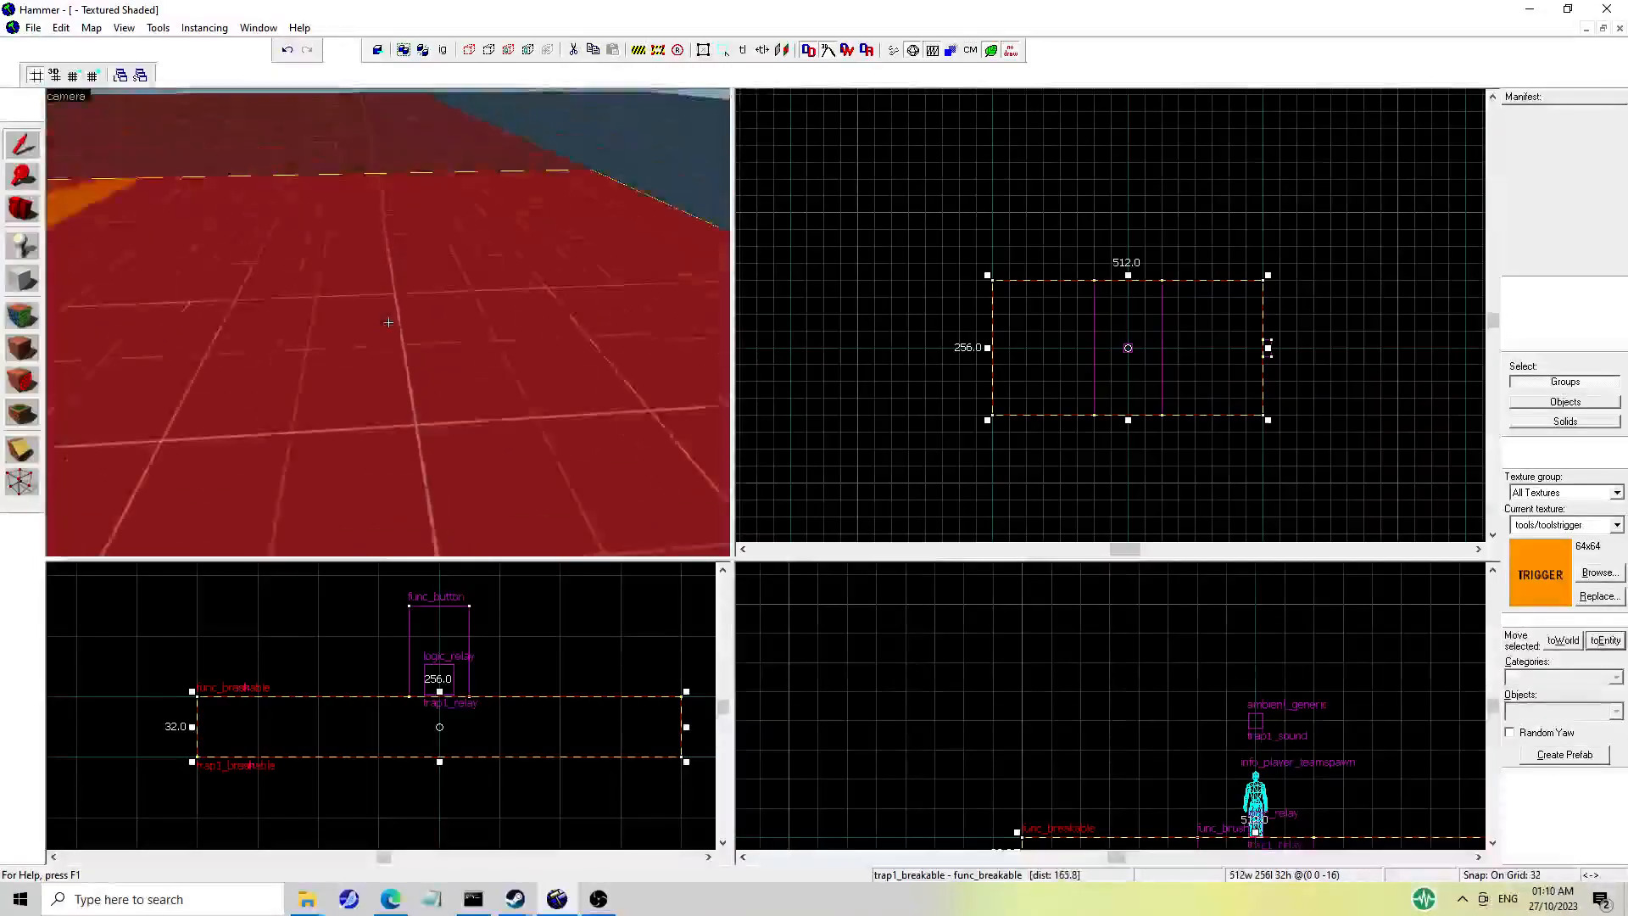
pyautogui.press('s')
pyautogui.press('z')
pyautogui.click(637, 239)
pyautogui.click(664, 222)
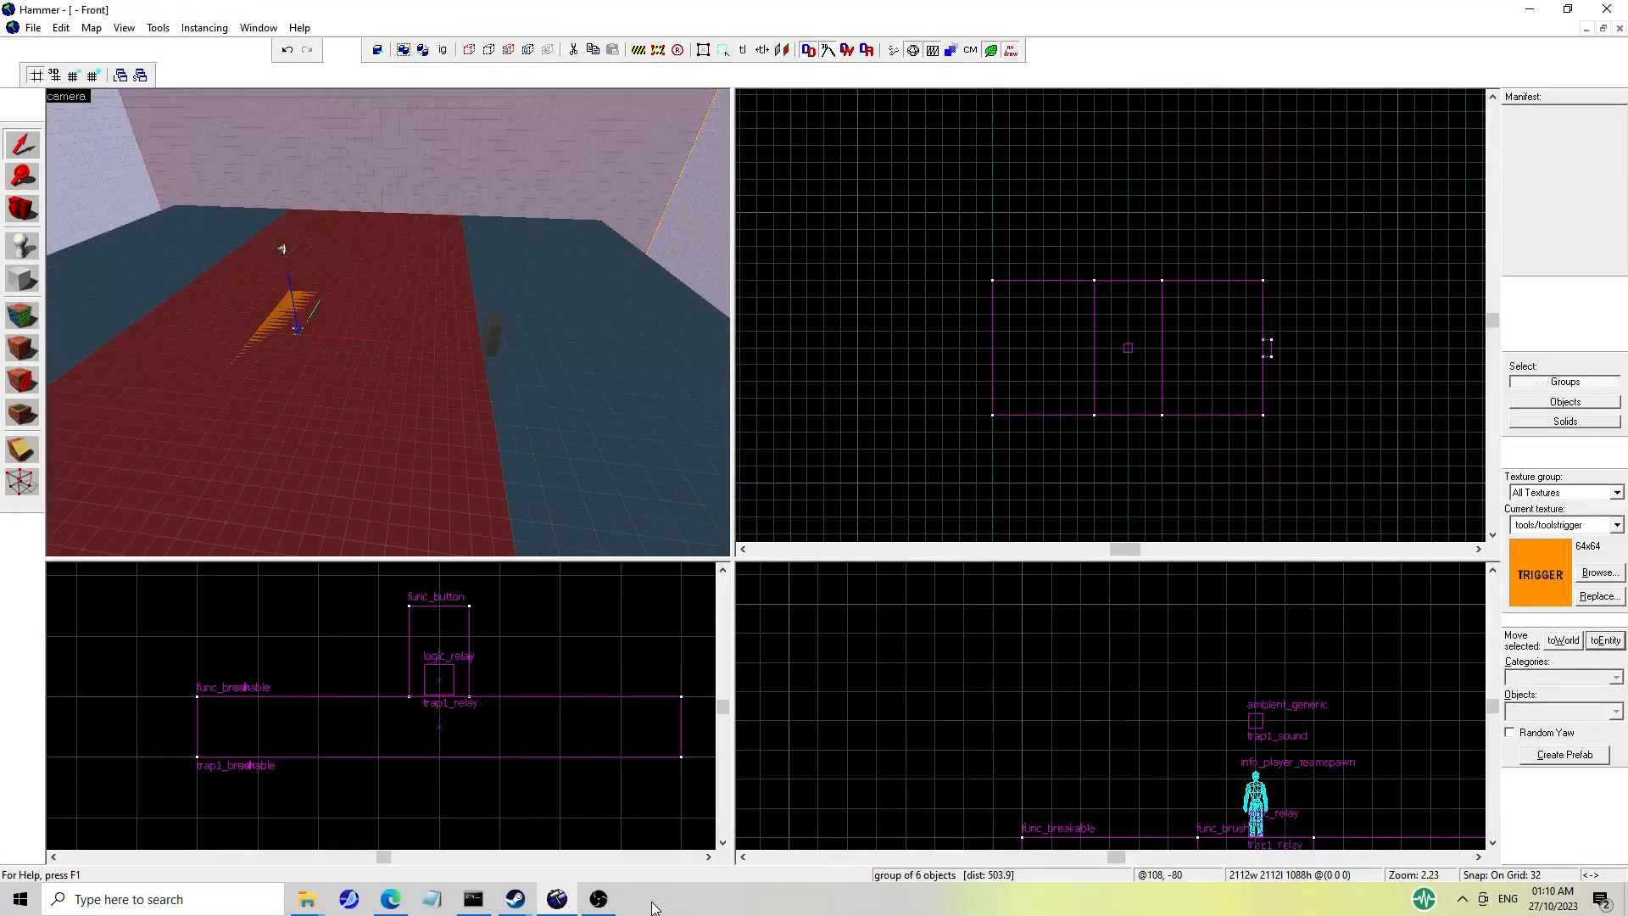
pyautogui.moveTo(614, 911)
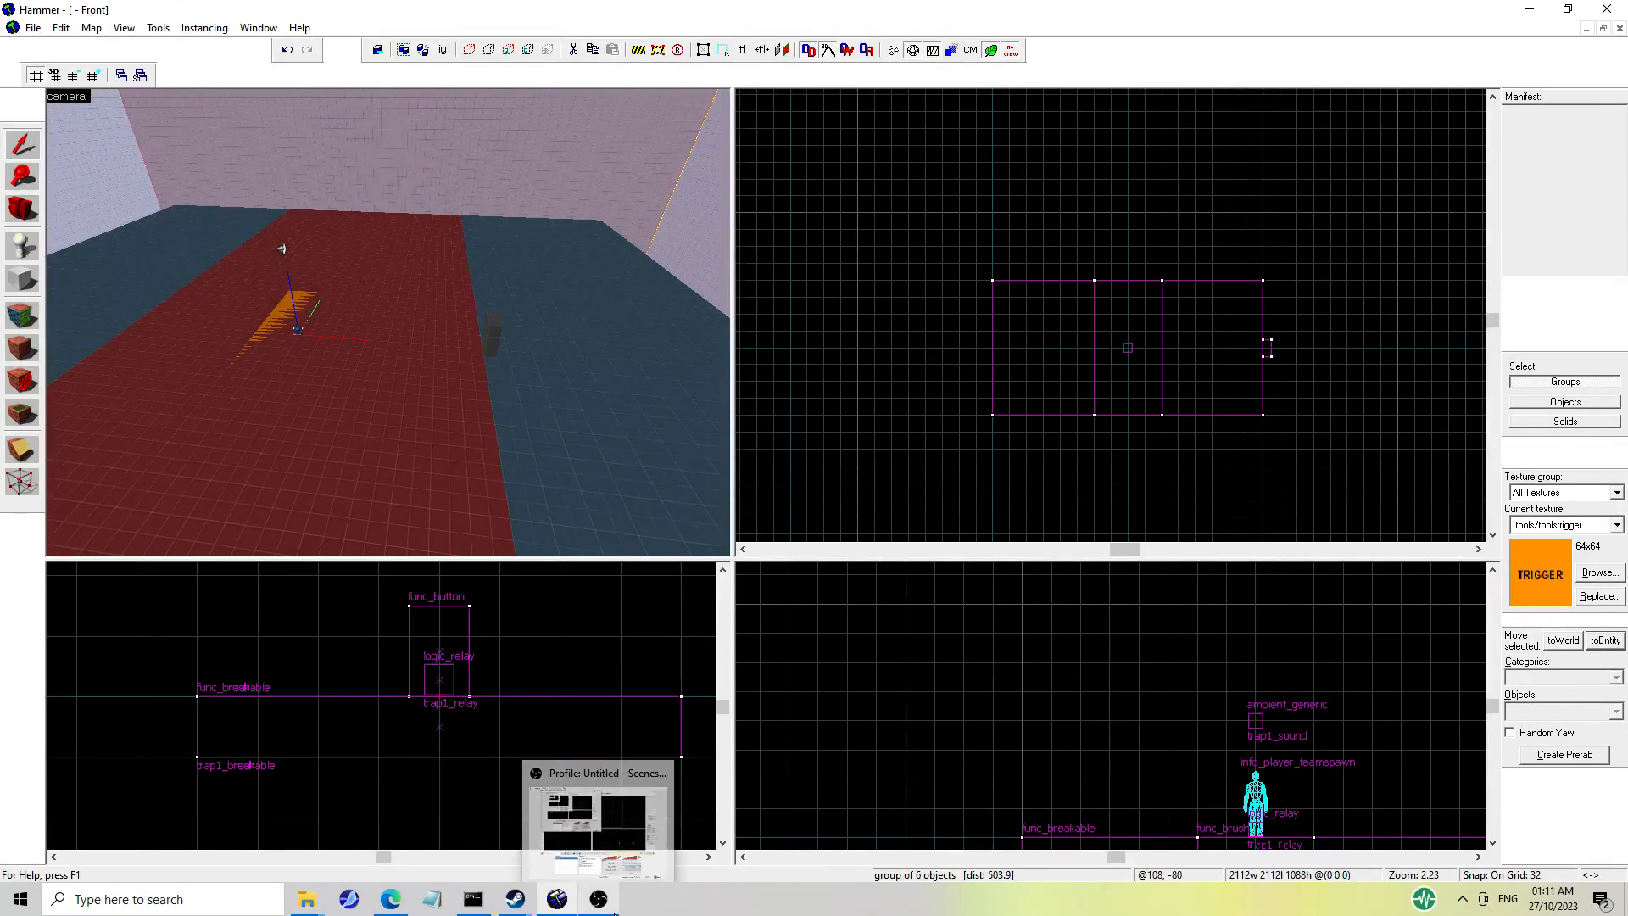